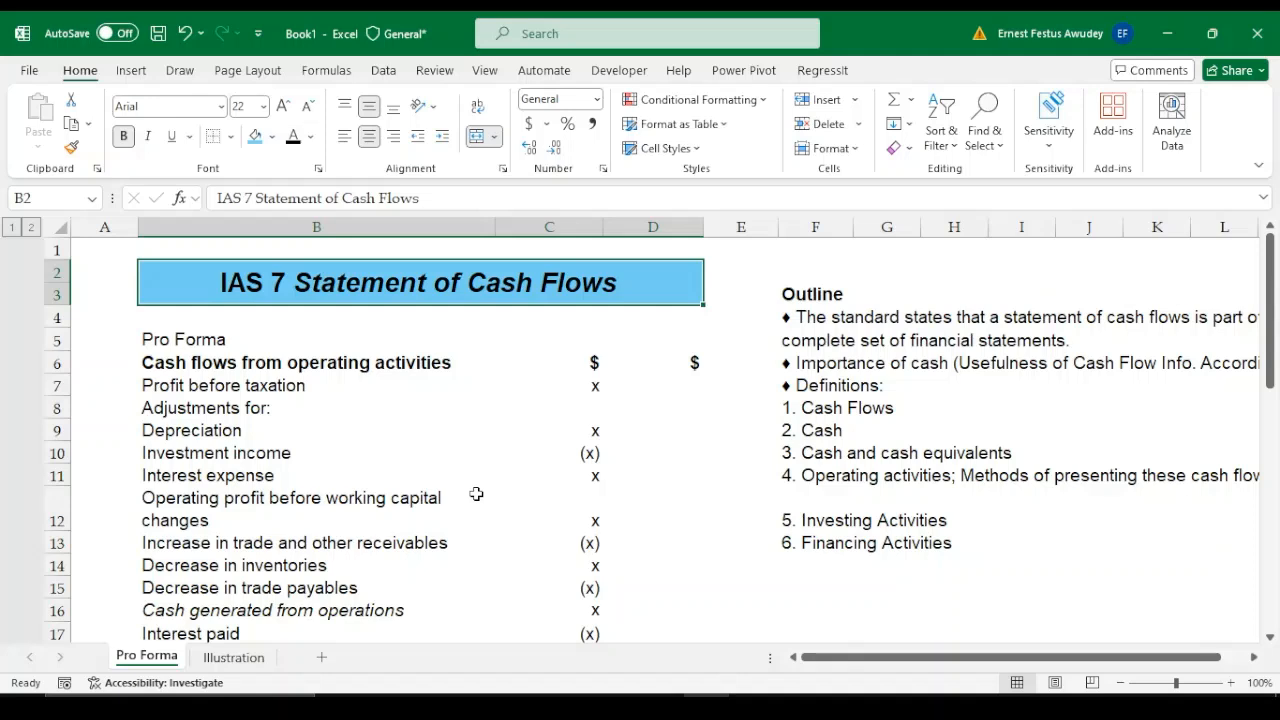
# Examine the IAS 7 outline beside the pro forma, from the standard's requirement and importance of cash to the definitions list
pyautogui.press('Down')
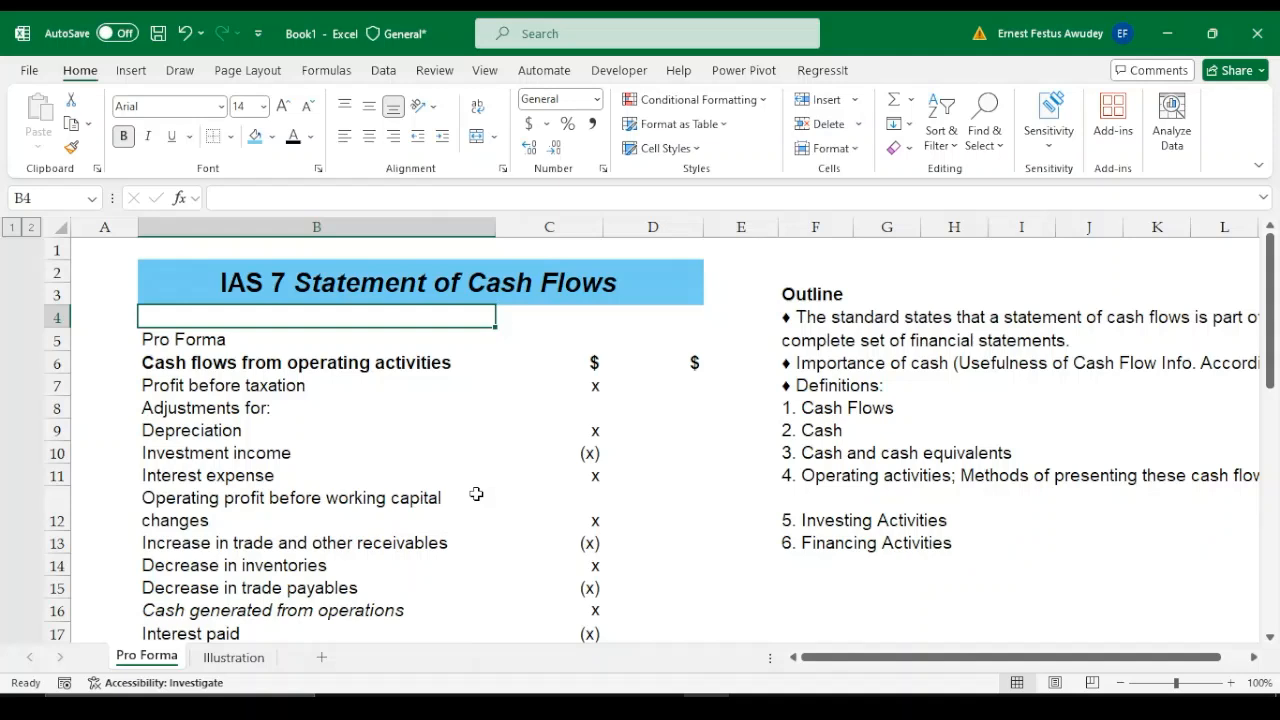
pyautogui.press('Down')
pyautogui.press('Down')
pyautogui.press('Down')
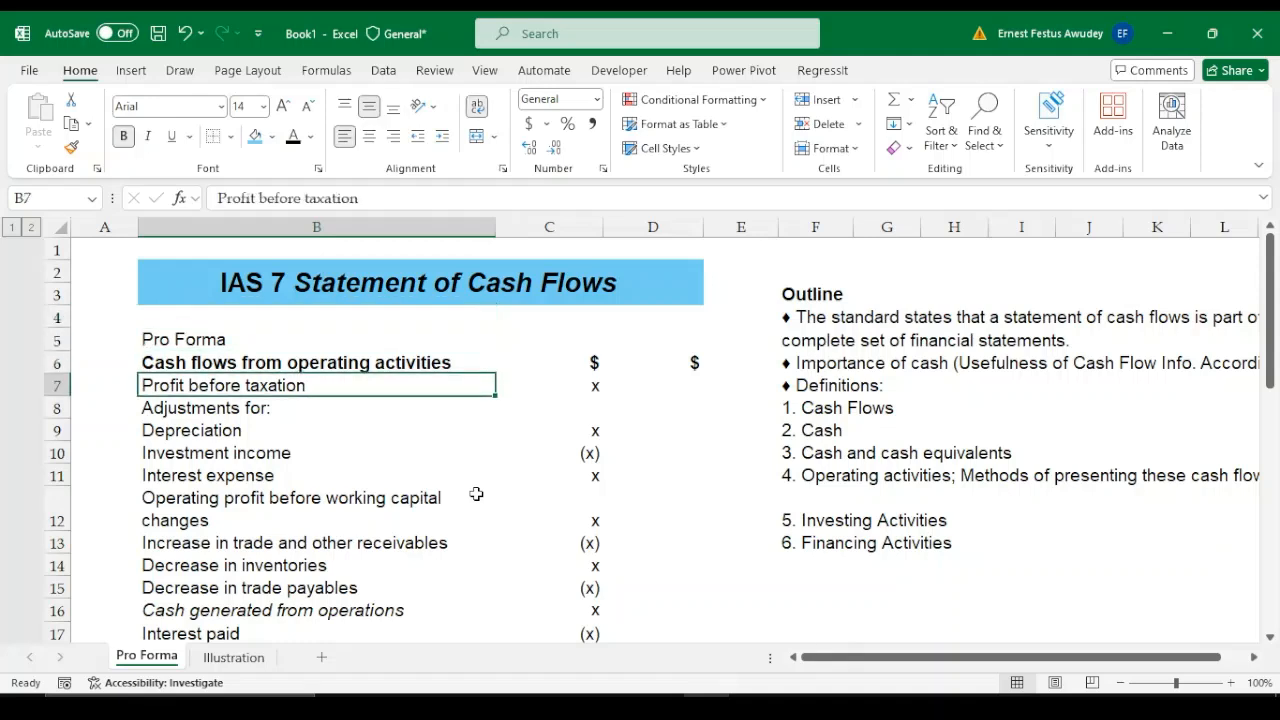
pyautogui.press('Right')
pyautogui.press('Right')
pyautogui.press('Right')
pyautogui.press('Right')
pyautogui.press('Right')
pyautogui.press('Right')
pyautogui.press('Right')
pyautogui.press('Right')
pyautogui.press('Right')
pyautogui.press('Right')
pyautogui.press('Right')
pyautogui.press('Right')
pyautogui.press('Right')
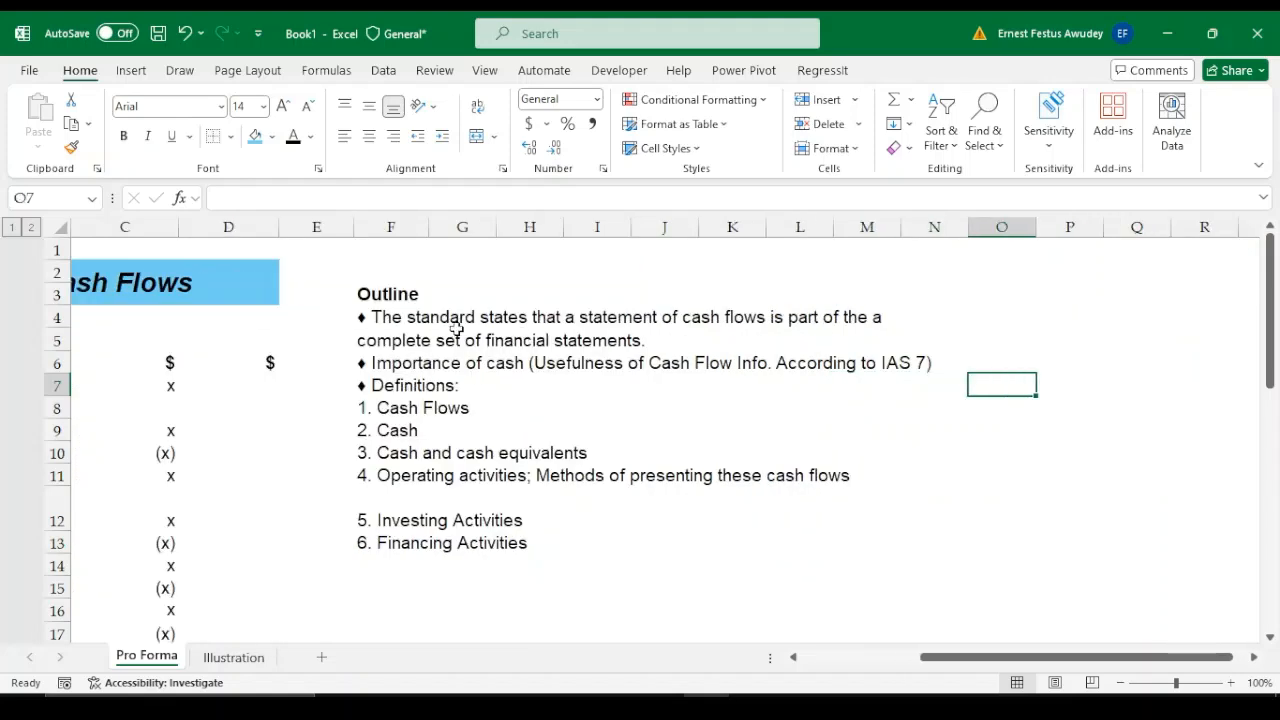
pyautogui.moveTo(967, 660); pyautogui.dragTo(914, 661)
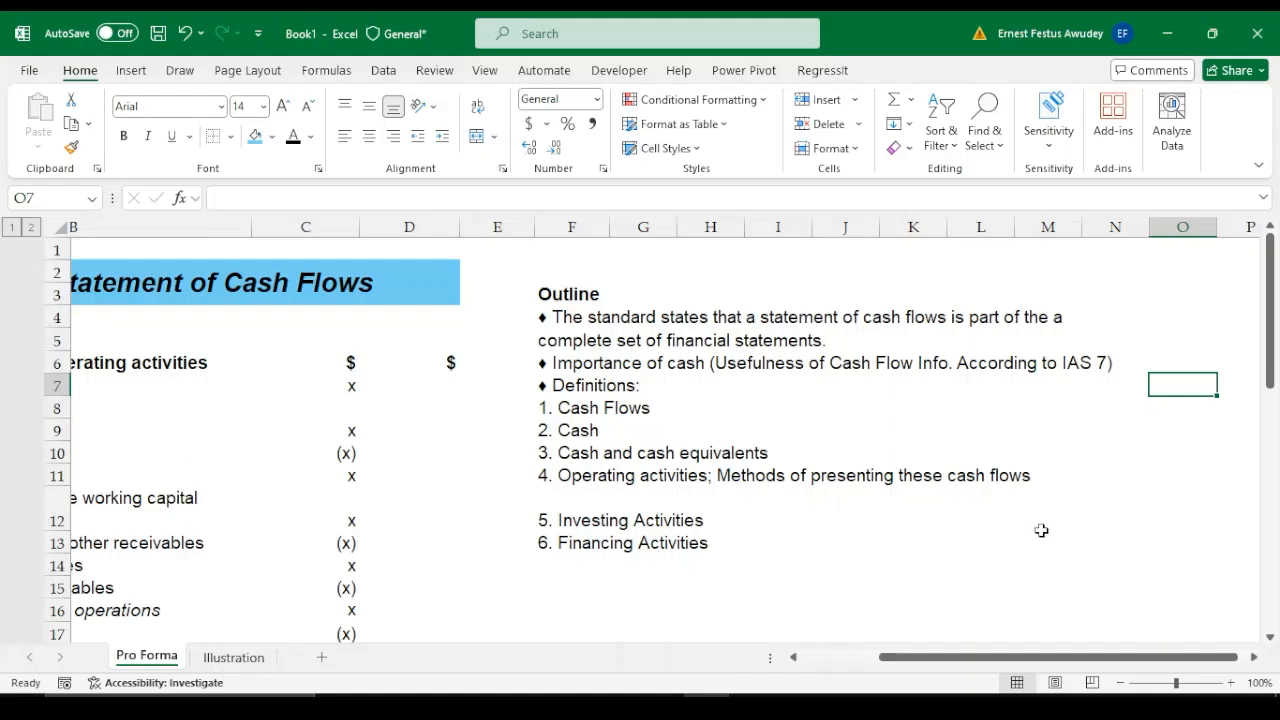
pyautogui.moveTo(997, 661); pyautogui.dragTo(951, 667)
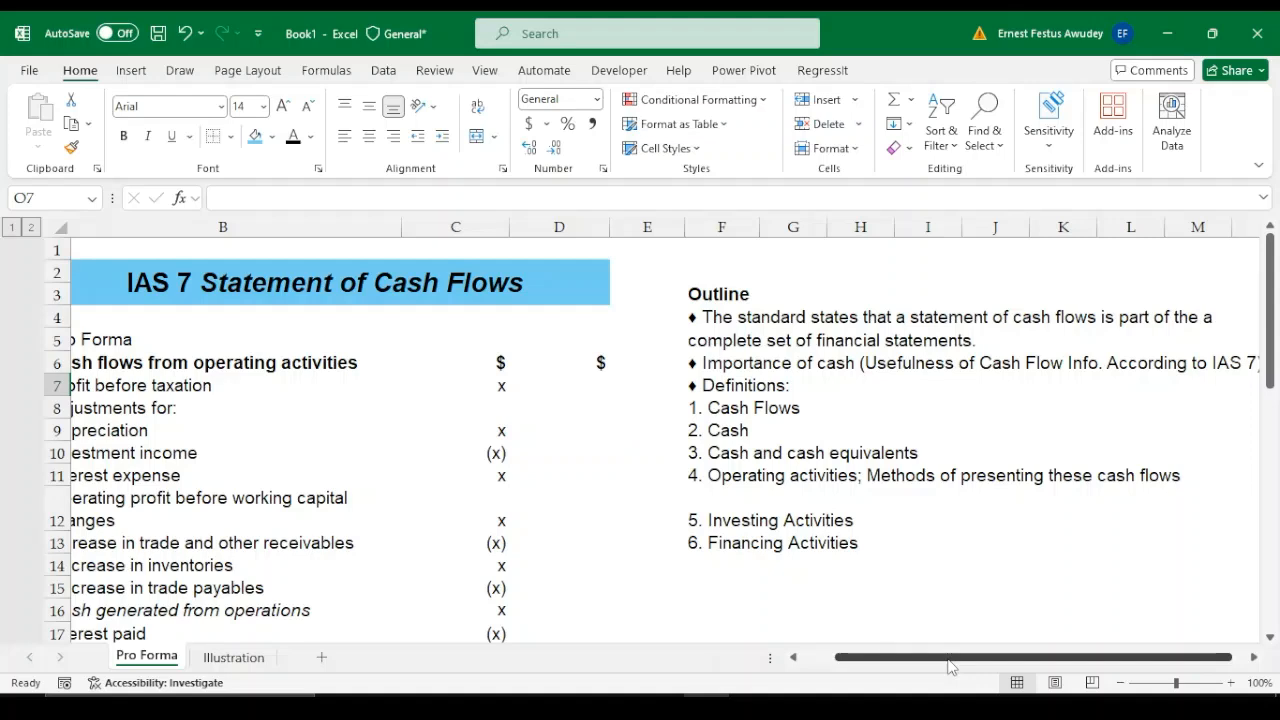
pyautogui.moveTo(975, 665)
pyautogui.mouseDown()
pyautogui.moveTo(910, 663)
pyautogui.moveTo(975, 660)
pyautogui.mouseUp()
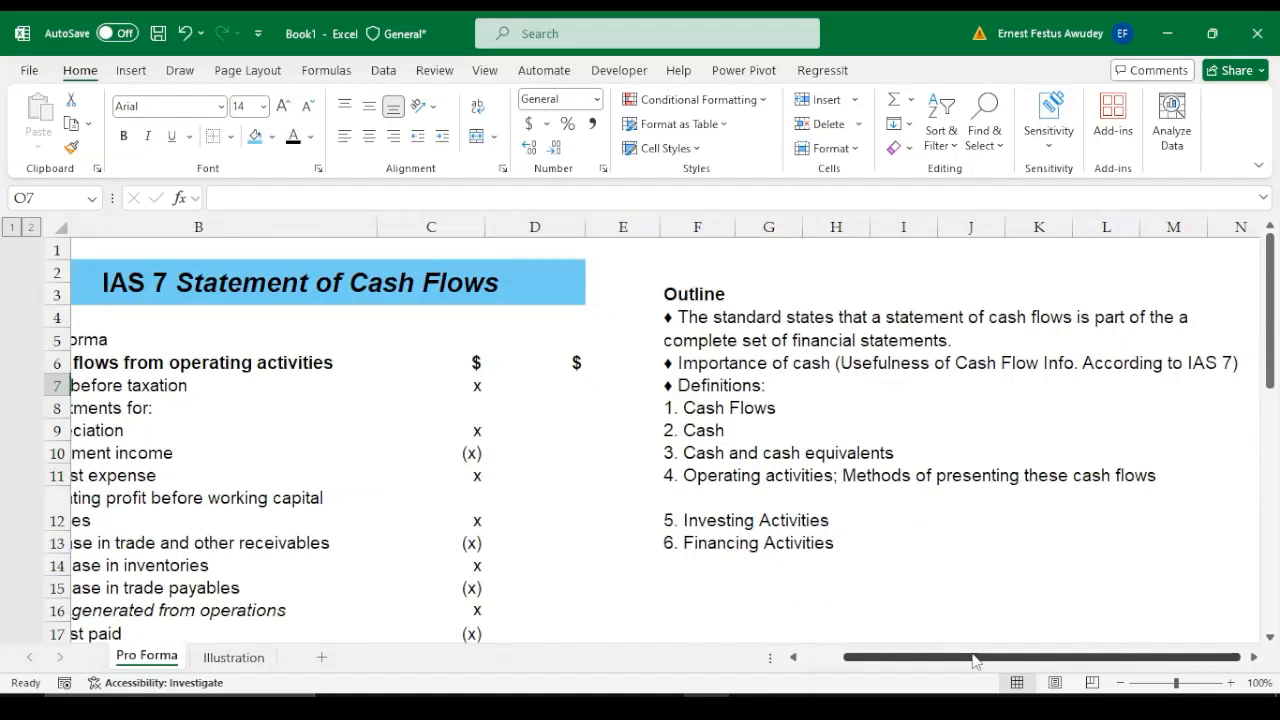
pyautogui.click(730, 588)
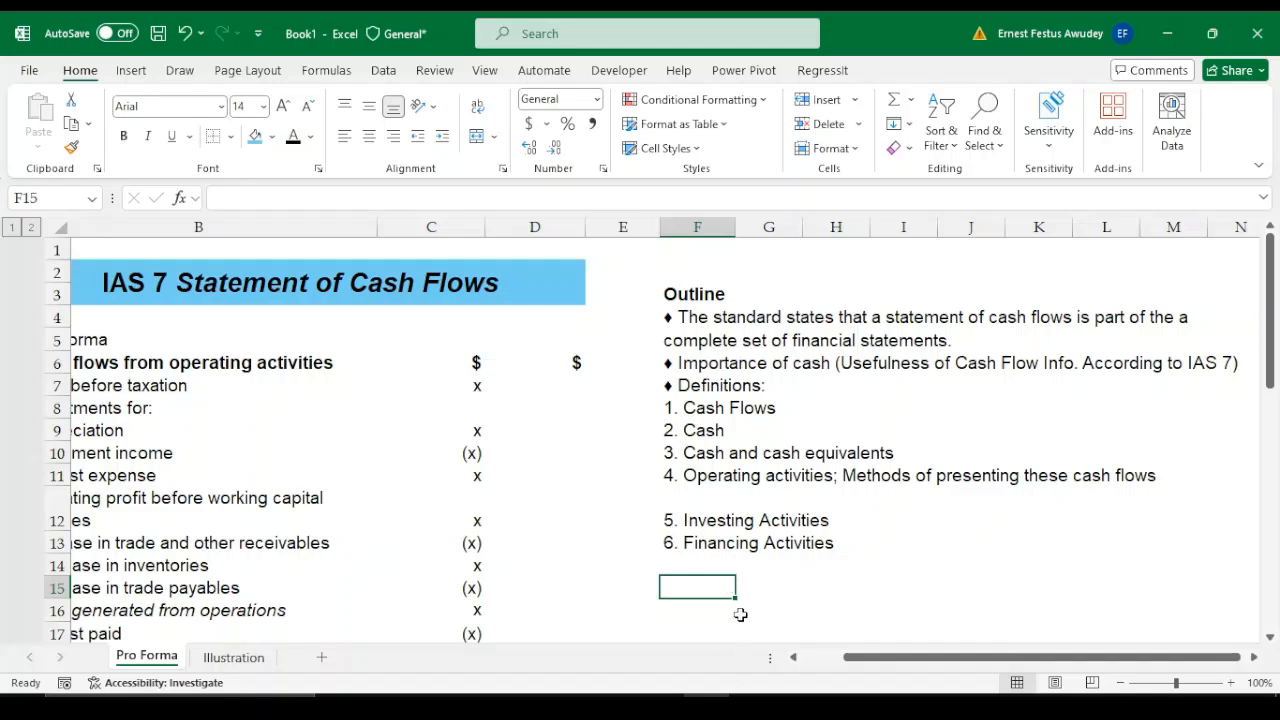
pyautogui.click(797, 587)
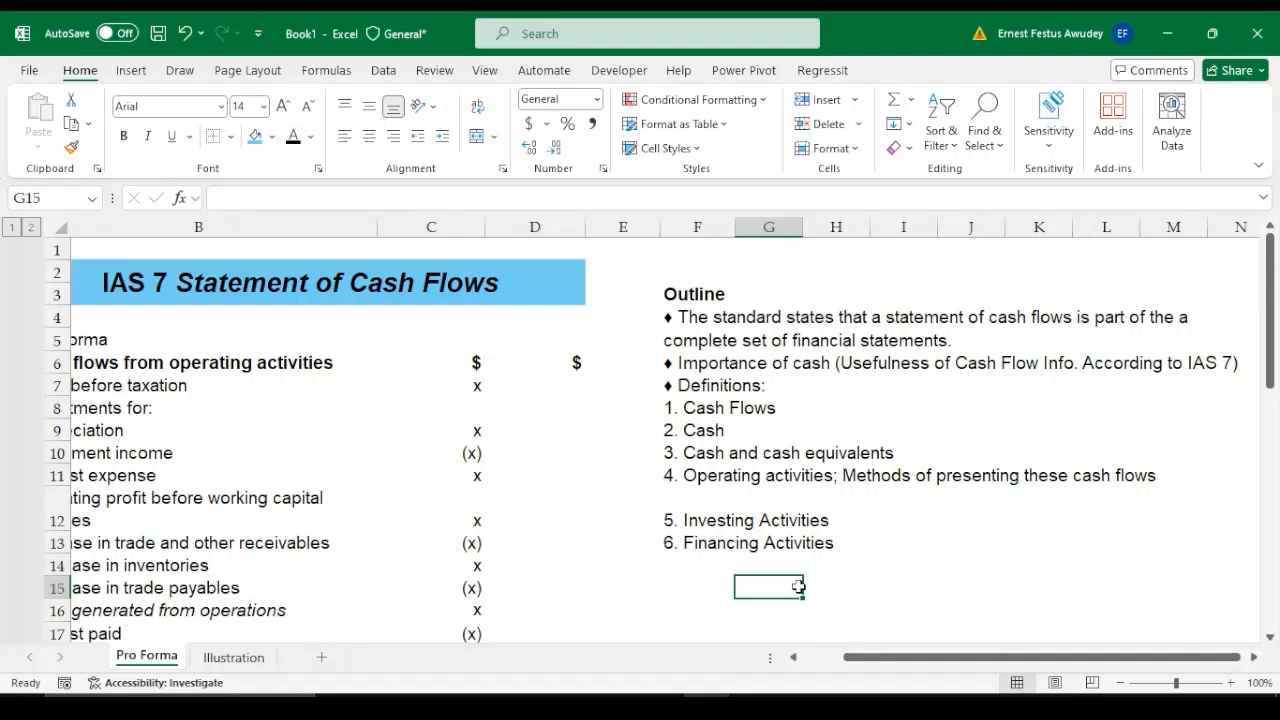
# Extend the "2. Cash" outline entry in F9 with the definition "- Cash on hand and demand deposits"
pyautogui.doubleClick(728, 431)
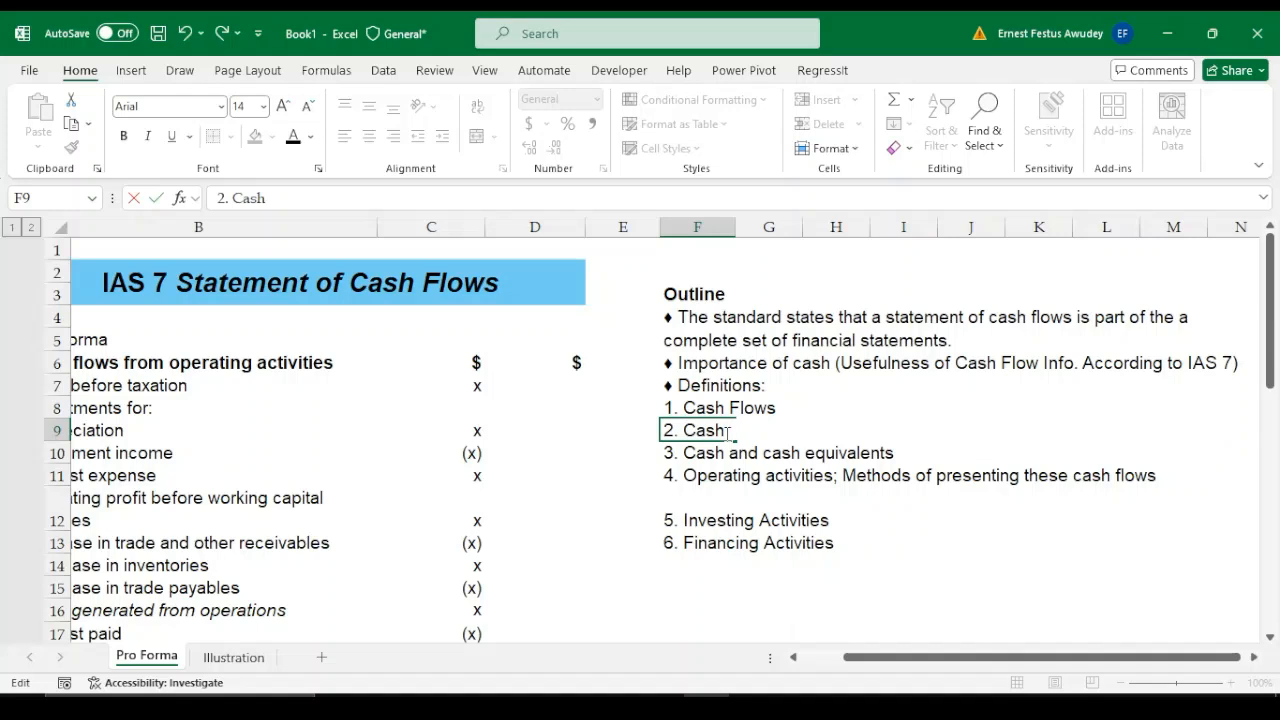
pyautogui.write('- C')
pyautogui.press('BackSpace')
pyautogui.write('CS')
pyautogui.press('BackSpace')
pyautogui.write('ash on')
pyautogui.write(' hand')
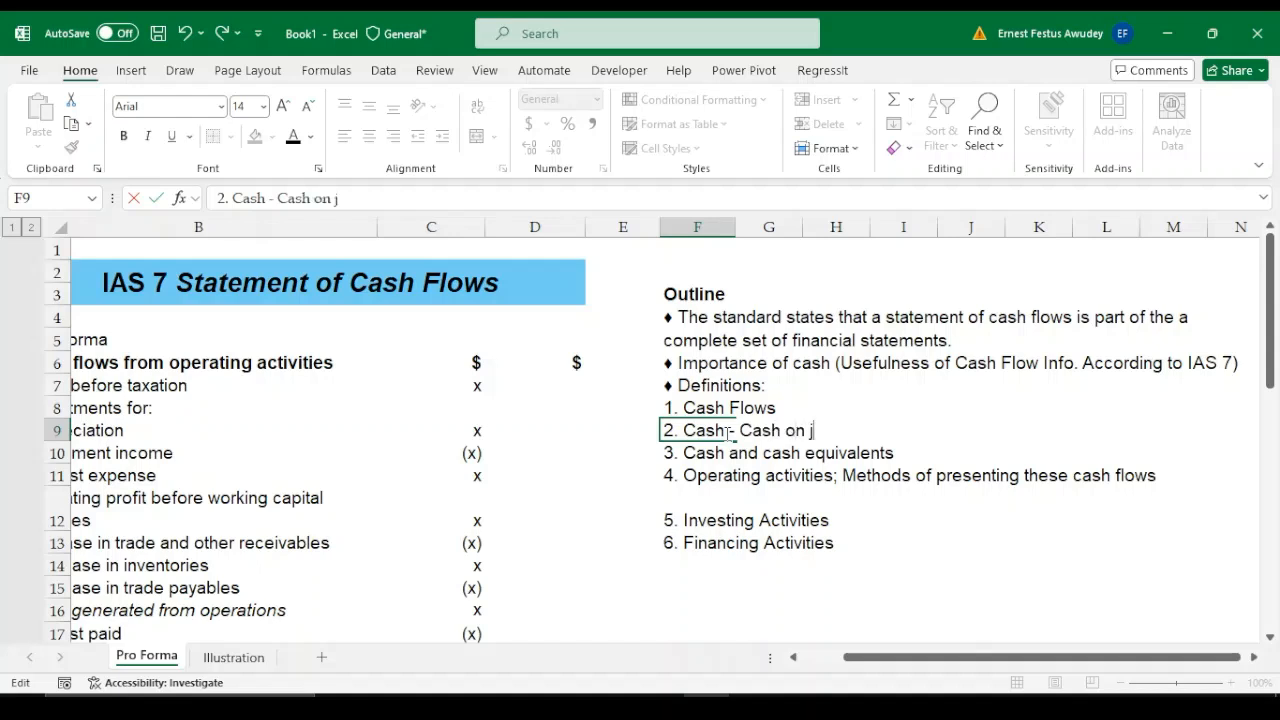
pyautogui.write(' a')
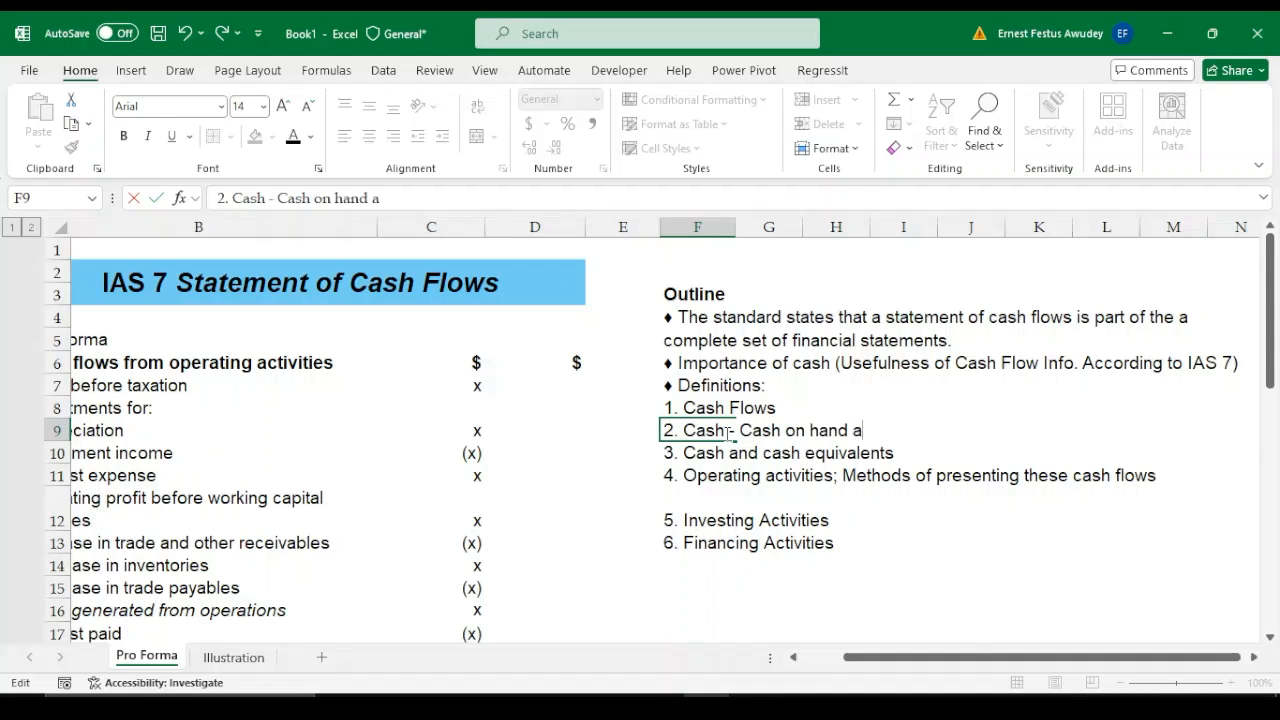
pyautogui.write('nd ')
pyautogui.write('demand')
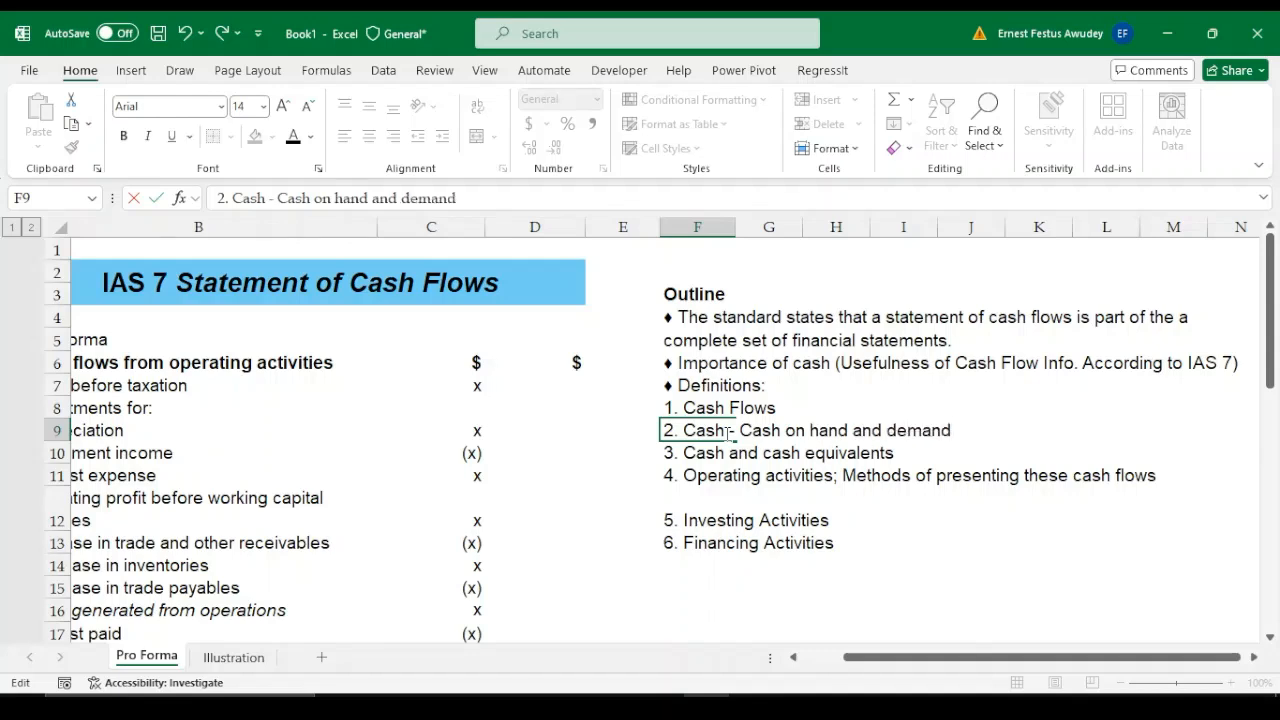
pyautogui.write(' deposits')
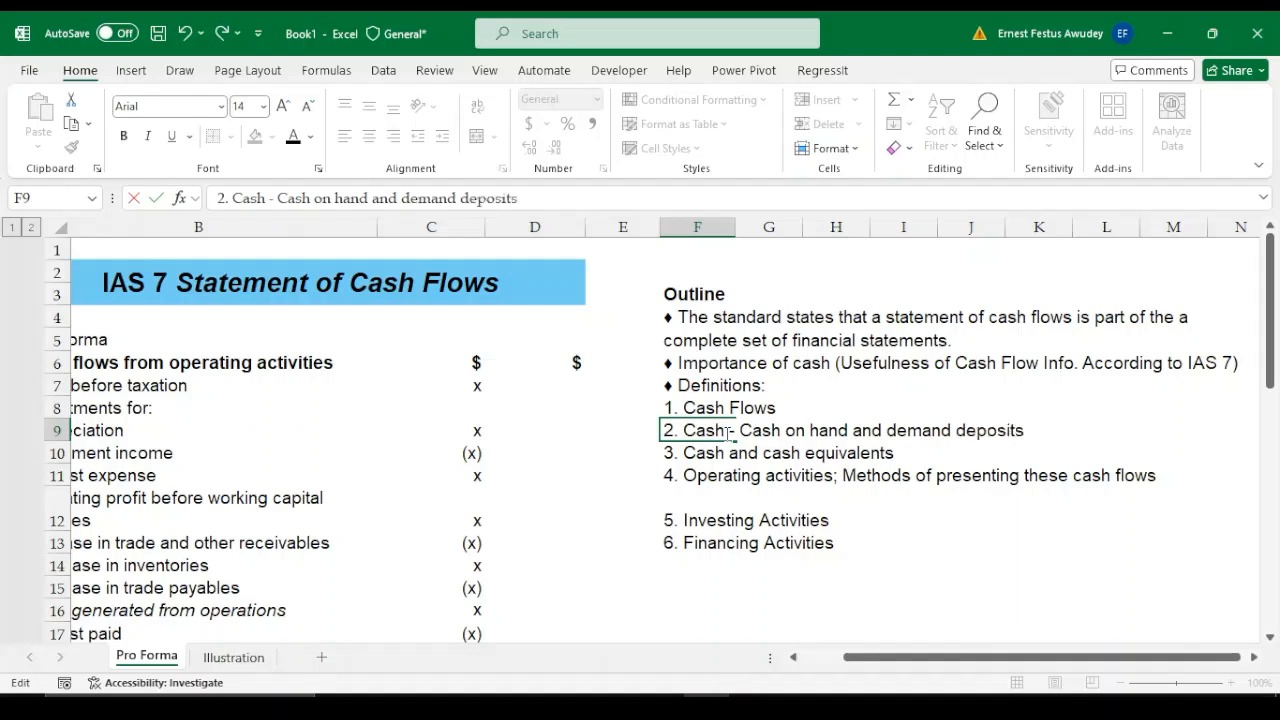
pyautogui.press('Return')
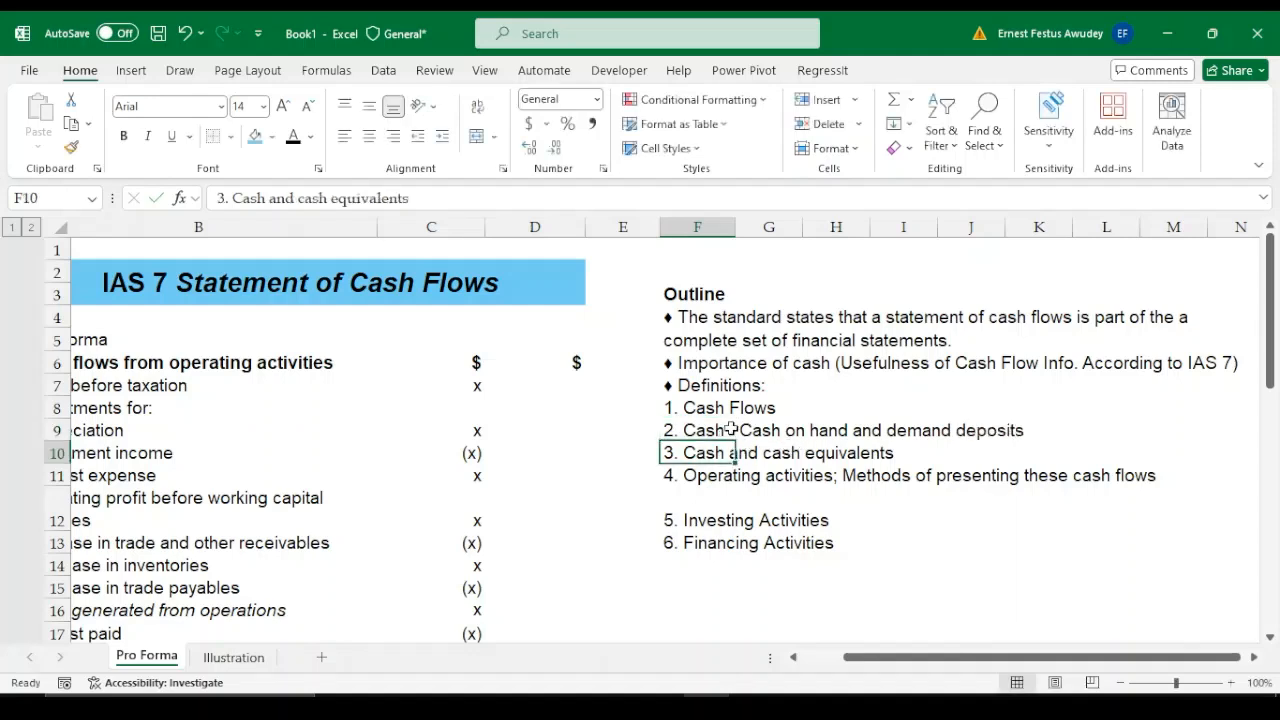
# Extend outline entry 3 in F10, after "Cash and cash equivalents", with "- short-term, highly liquid investments"
pyautogui.click(734, 431)
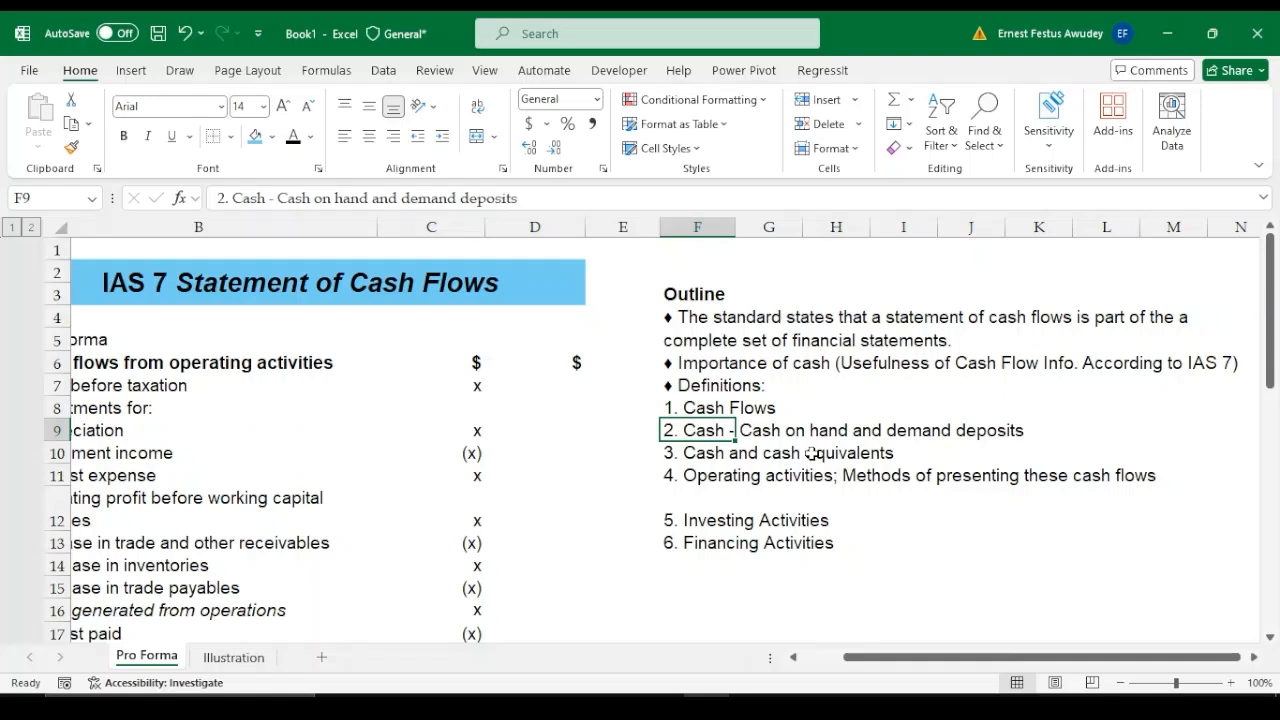
pyautogui.press('Down')
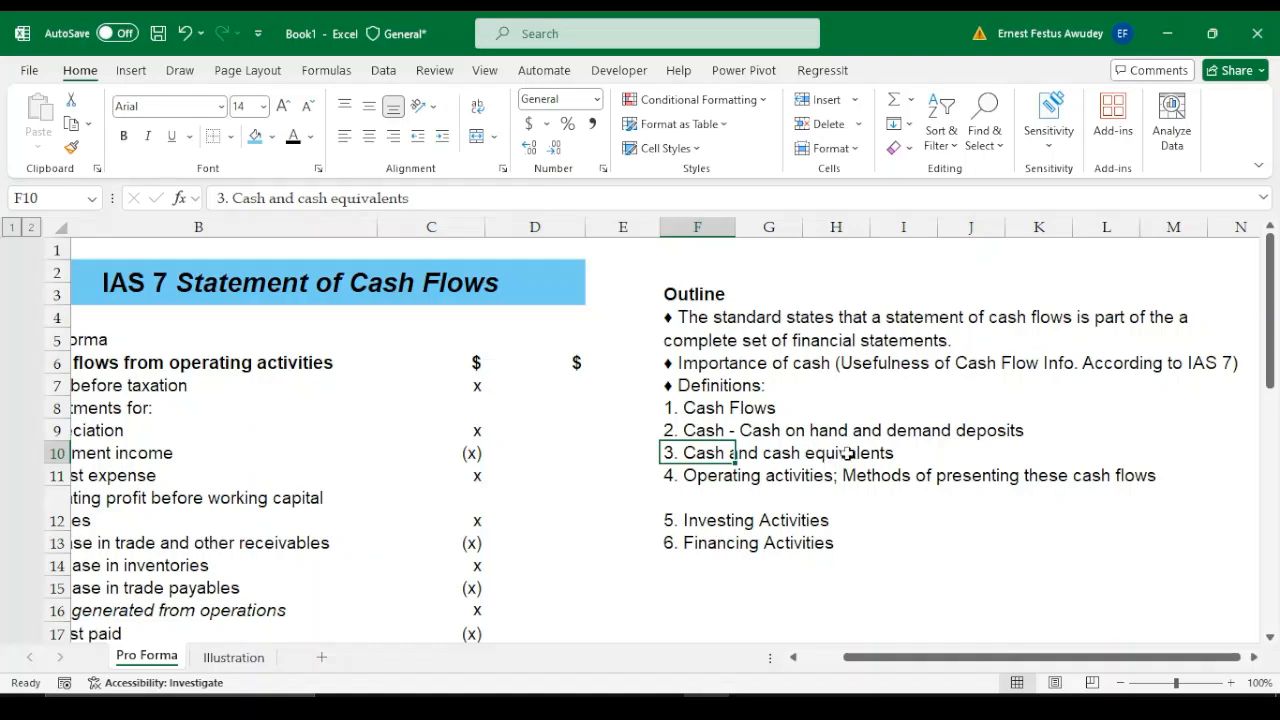
pyautogui.doubleClick(714, 451)
pyautogui.click(909, 453)
pyautogui.write('- ')
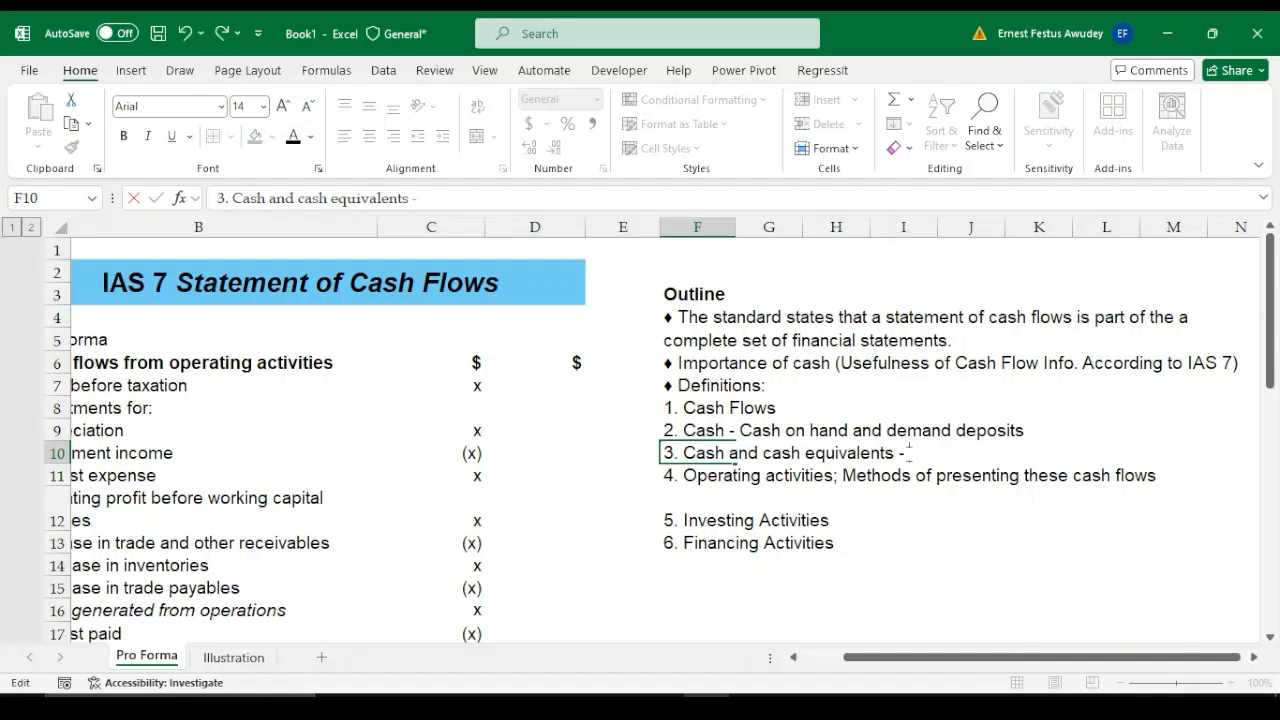
pyautogui.write('short')
pyautogui.write('-term')
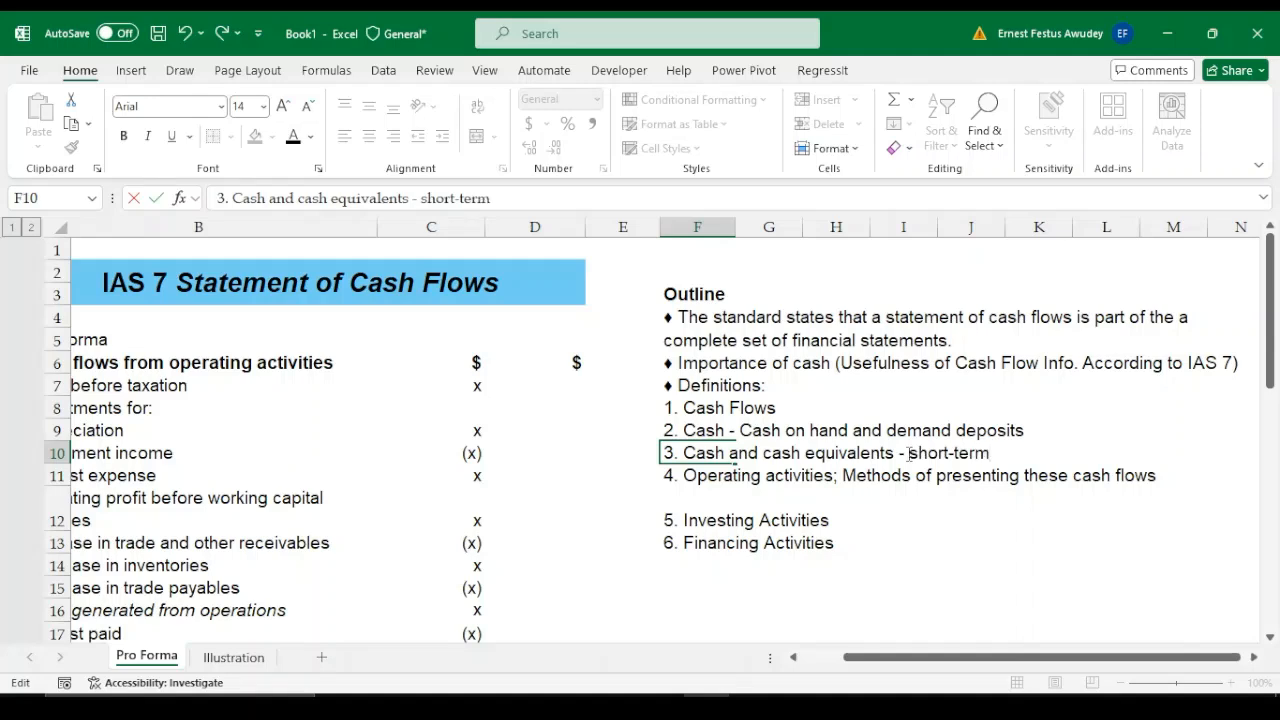
pyautogui.write(', highly l')
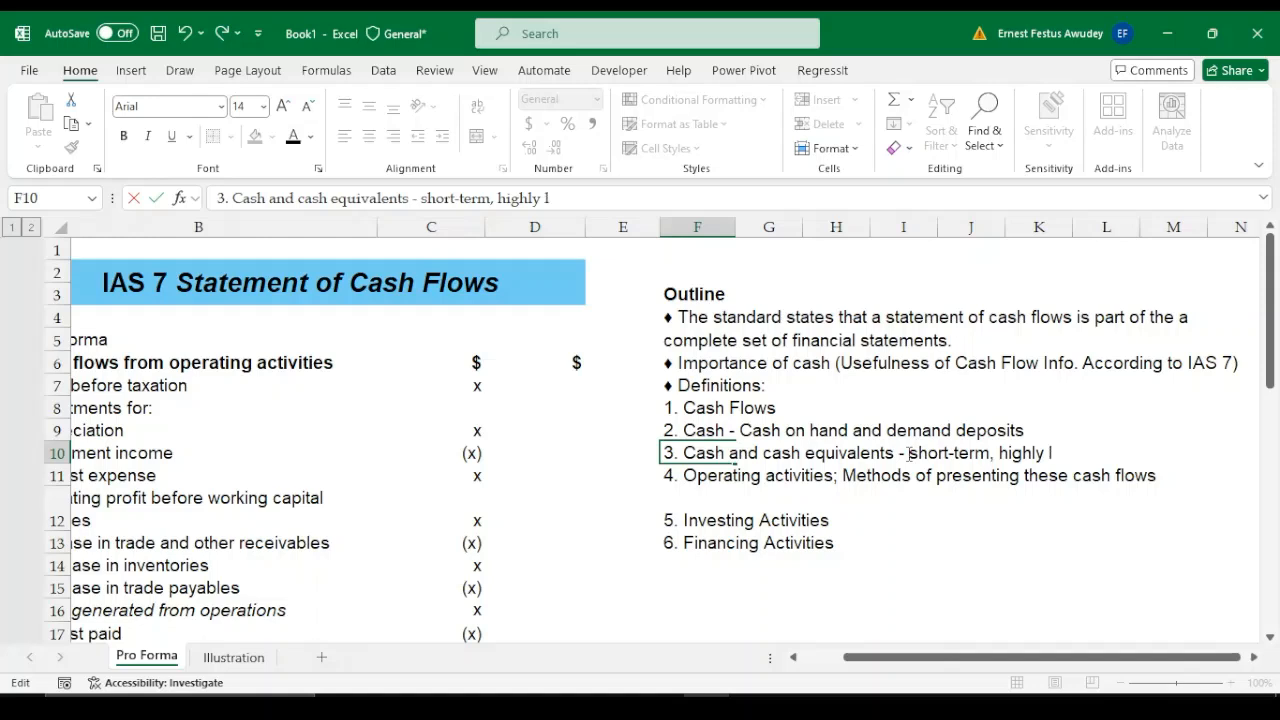
pyautogui.write('iquid asse')
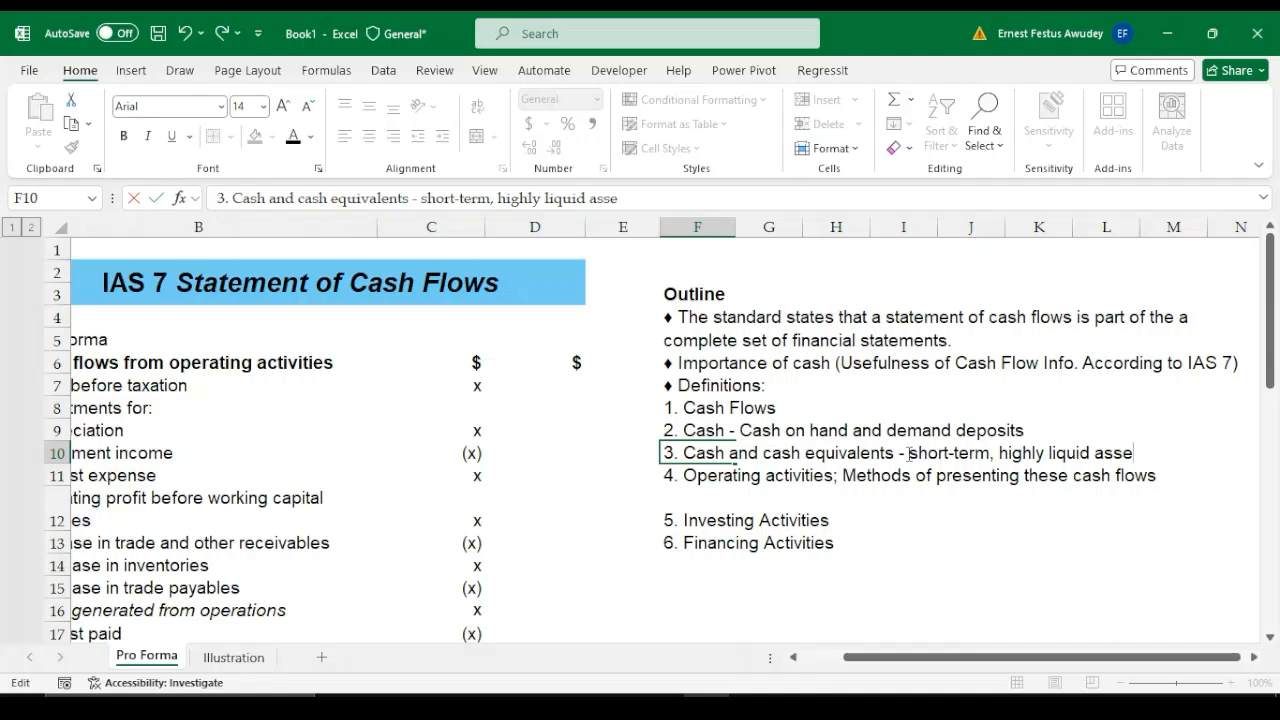
pyautogui.write('ts')
pyautogui.press('BackSpace')
pyautogui.press('BackSpace')
pyautogui.press('BackSpace')
pyautogui.press('BackSpace')
pyautogui.press('BackSpace')
pyautogui.press('BackSpace')
pyautogui.write('investments')
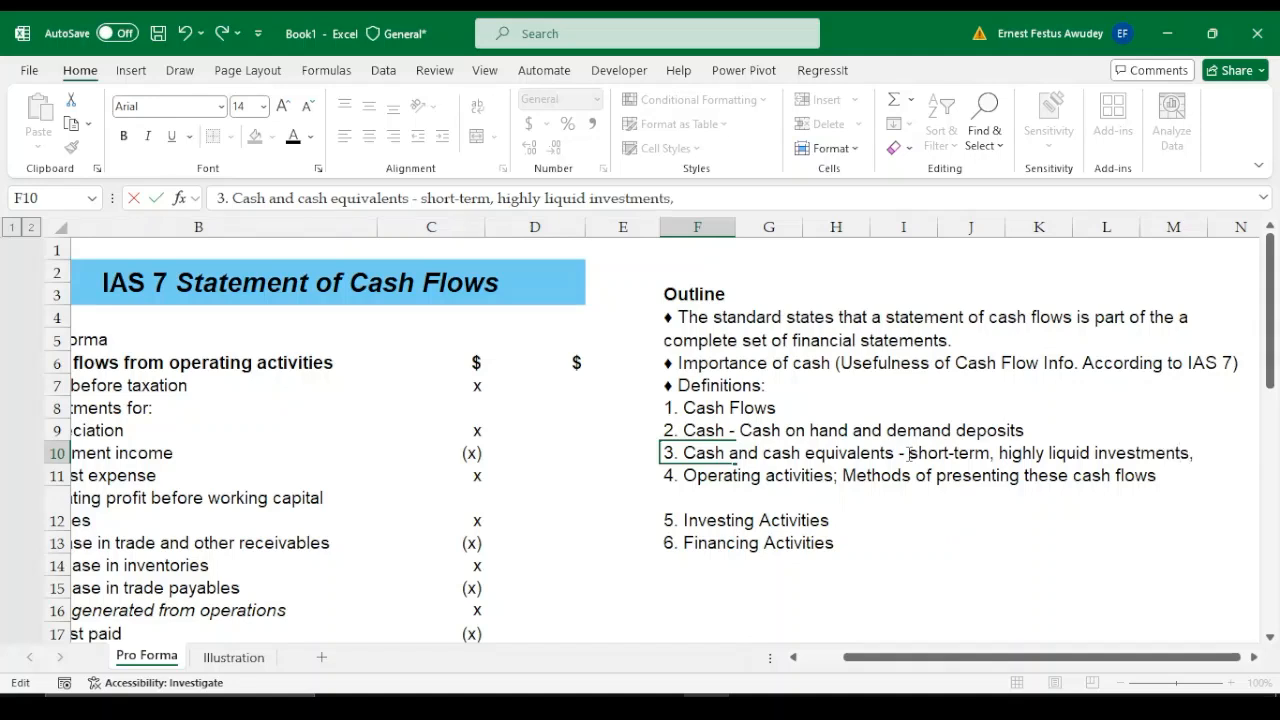
pyautogui.write(', coveri')
# Complete the cash equivalents definition in F10 with ", readily convertible to known amounts of cash"
pyautogui.press('BackSpace')
pyautogui.press('BackSpace')
pyautogui.press('BackSpace')
pyautogui.press('BackSpace')
pyautogui.write('nvertib')
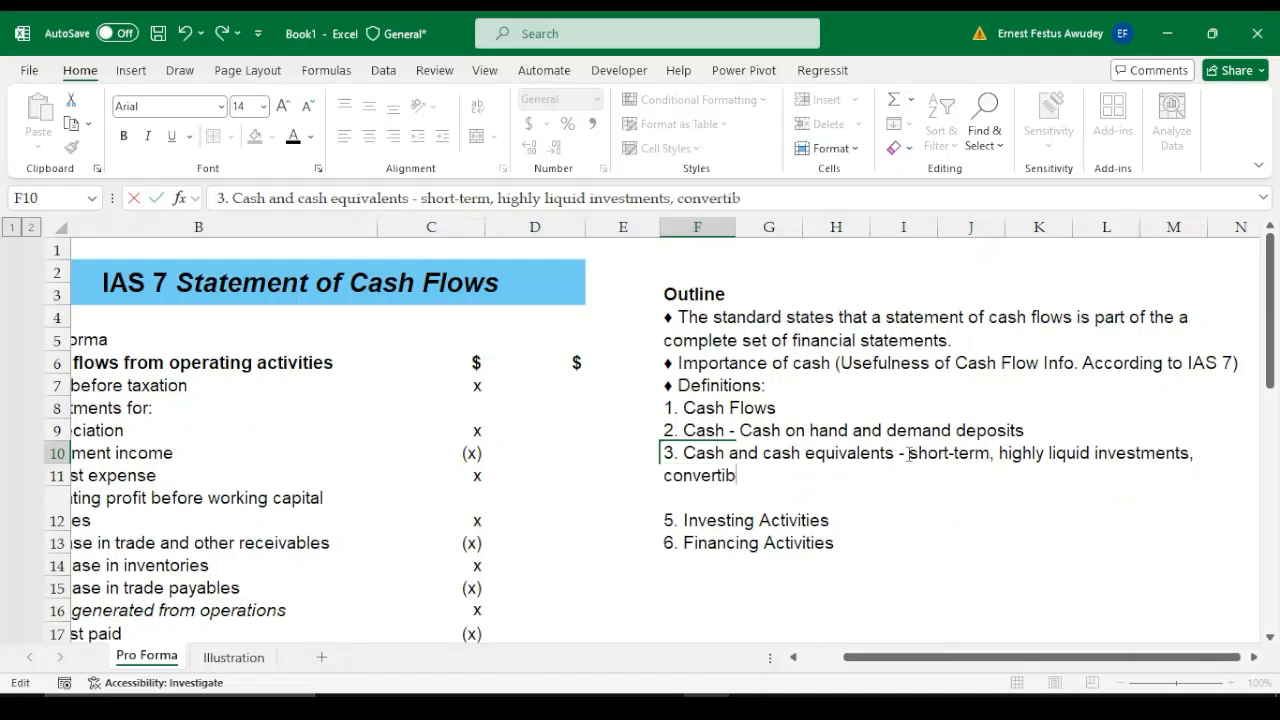
pyautogui.write('le')
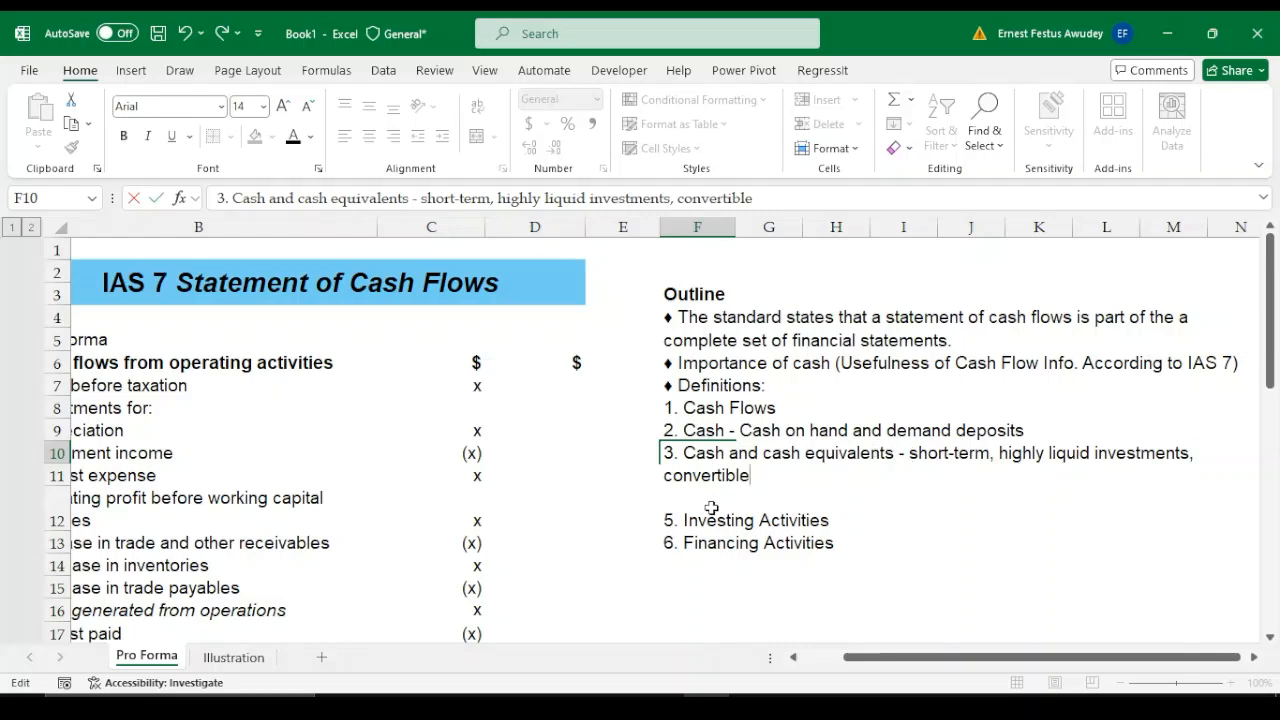
pyautogui.click(665, 478)
pyautogui.write('readil')
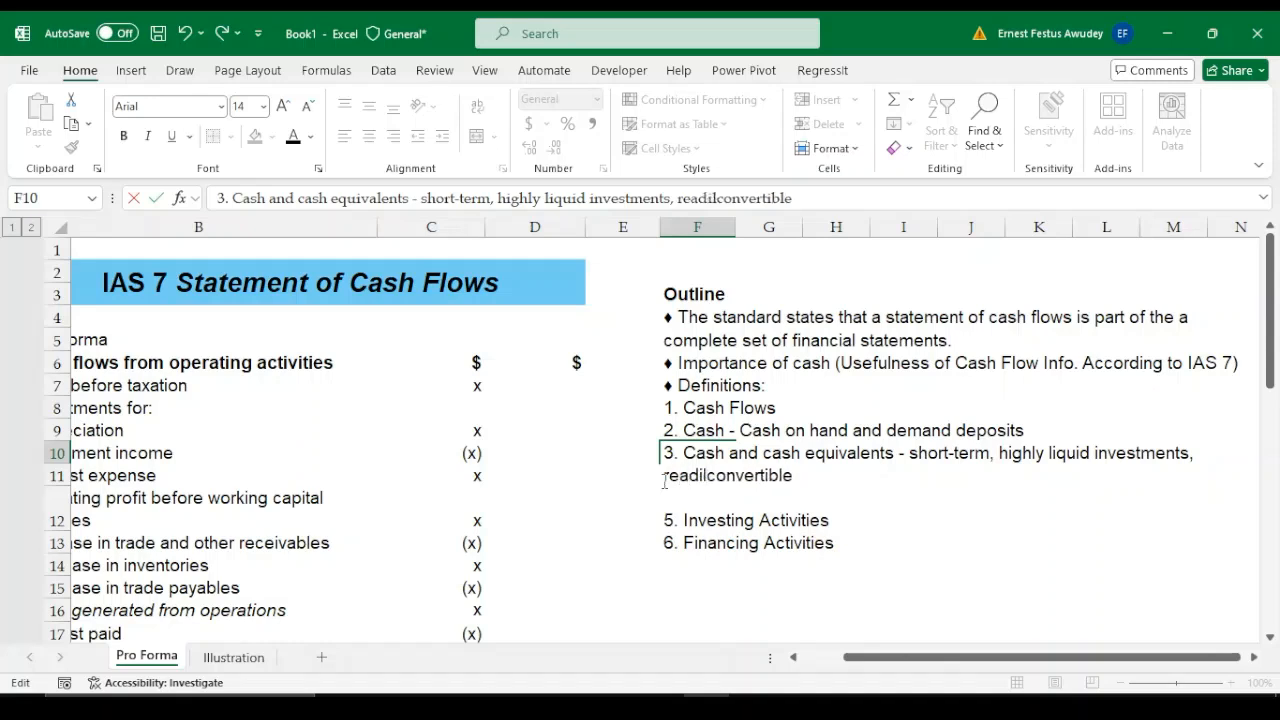
pyautogui.write('y convertible')
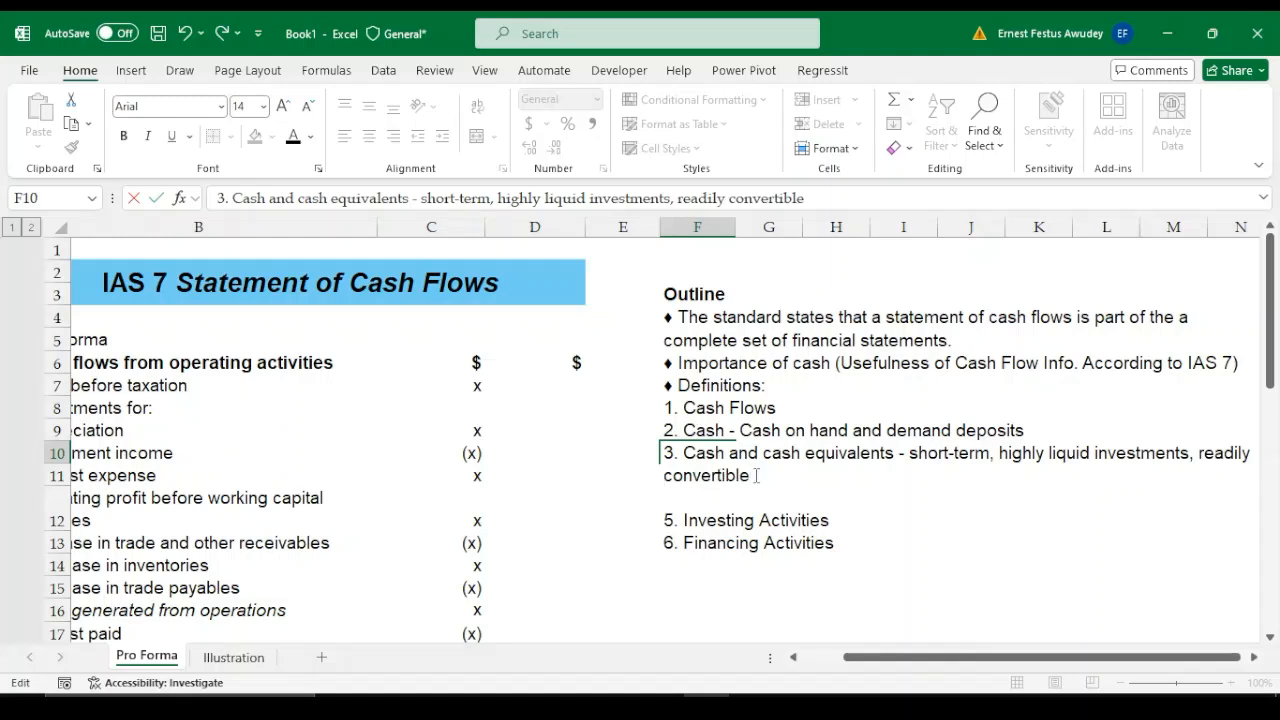
pyautogui.write(' to know')
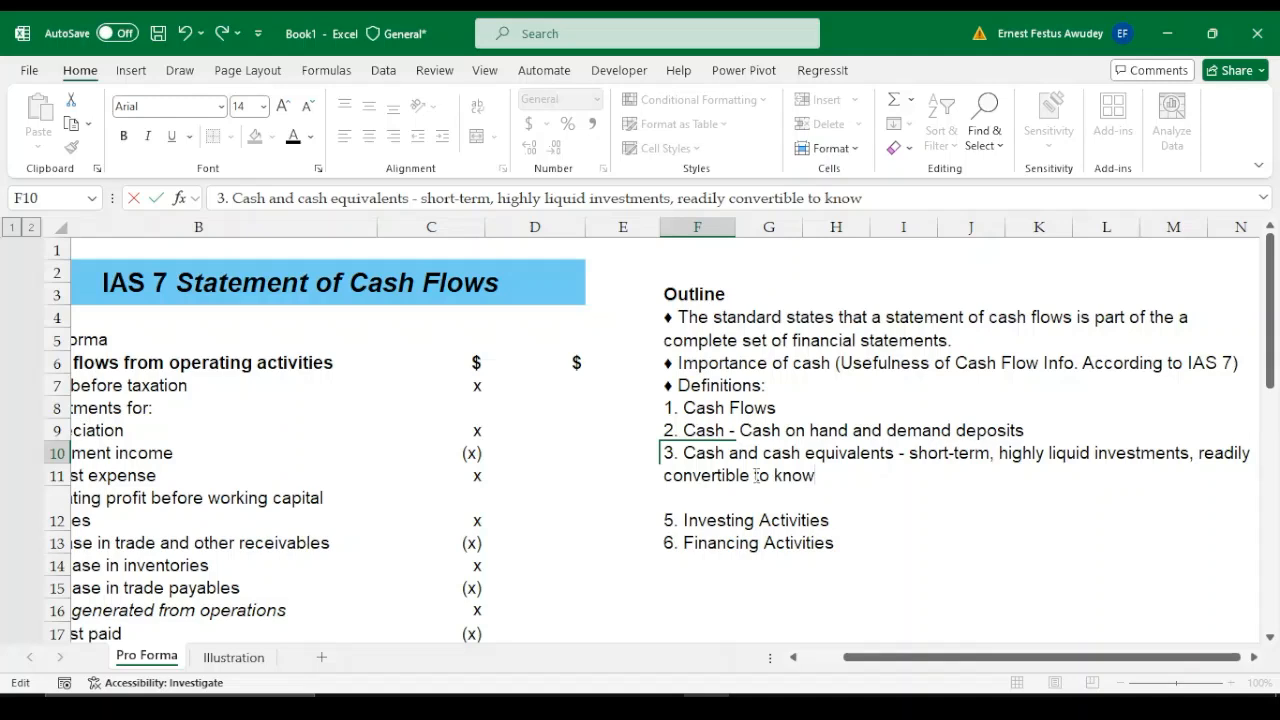
pyautogui.write('n amounts')
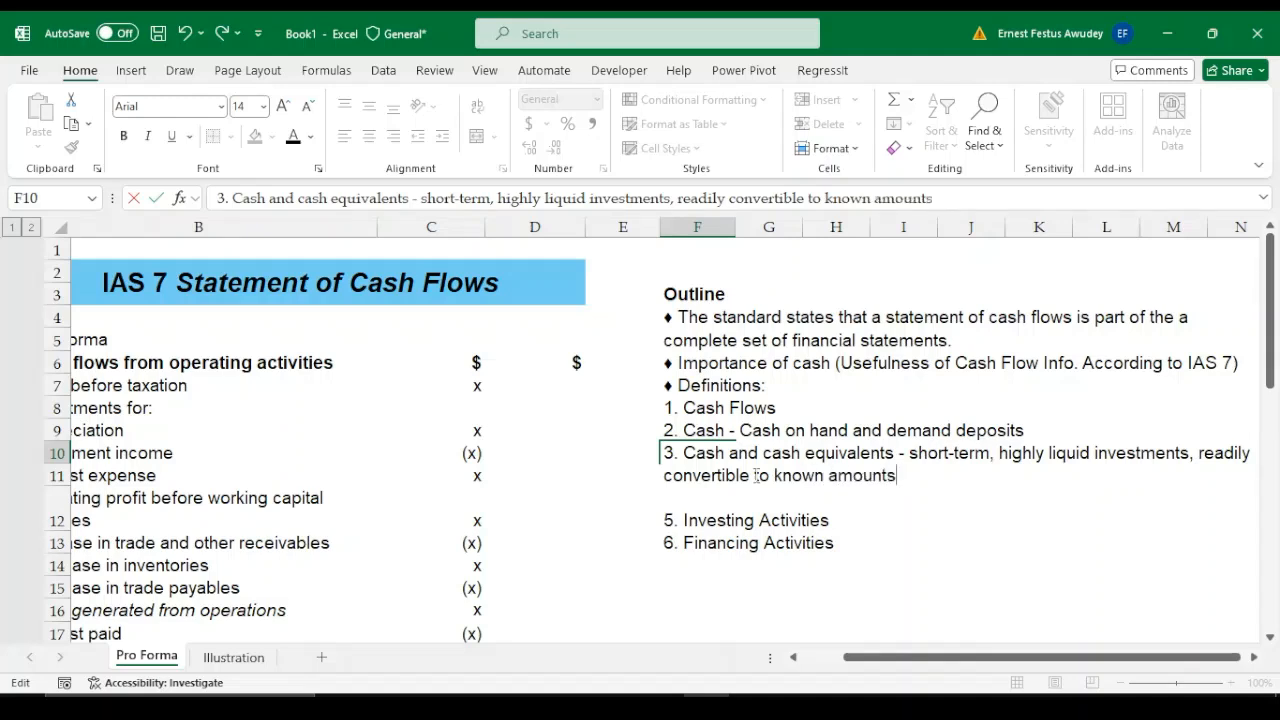
pyautogui.write(' of cash')
pyautogui.press('Return')
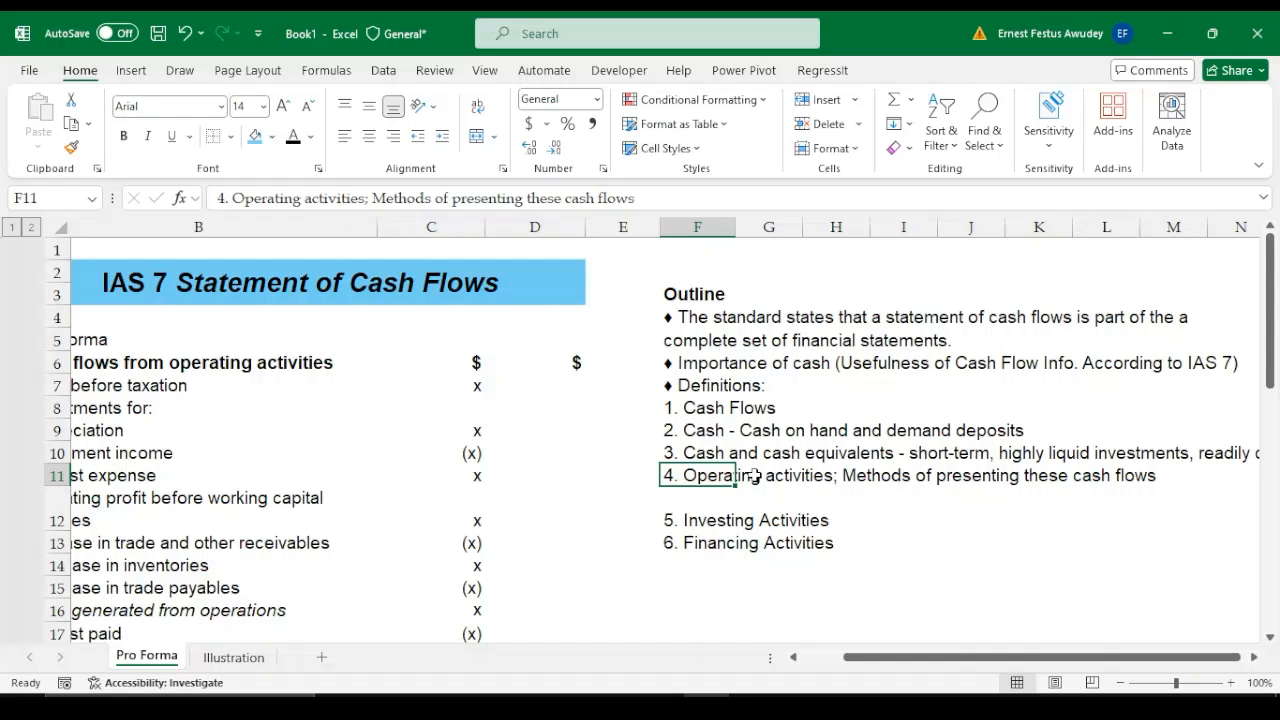
# Shorten the term at the start of outline entry 3 in F10 to "Cash equivalents", keeping its definition
pyautogui.doubleClick(751, 455)
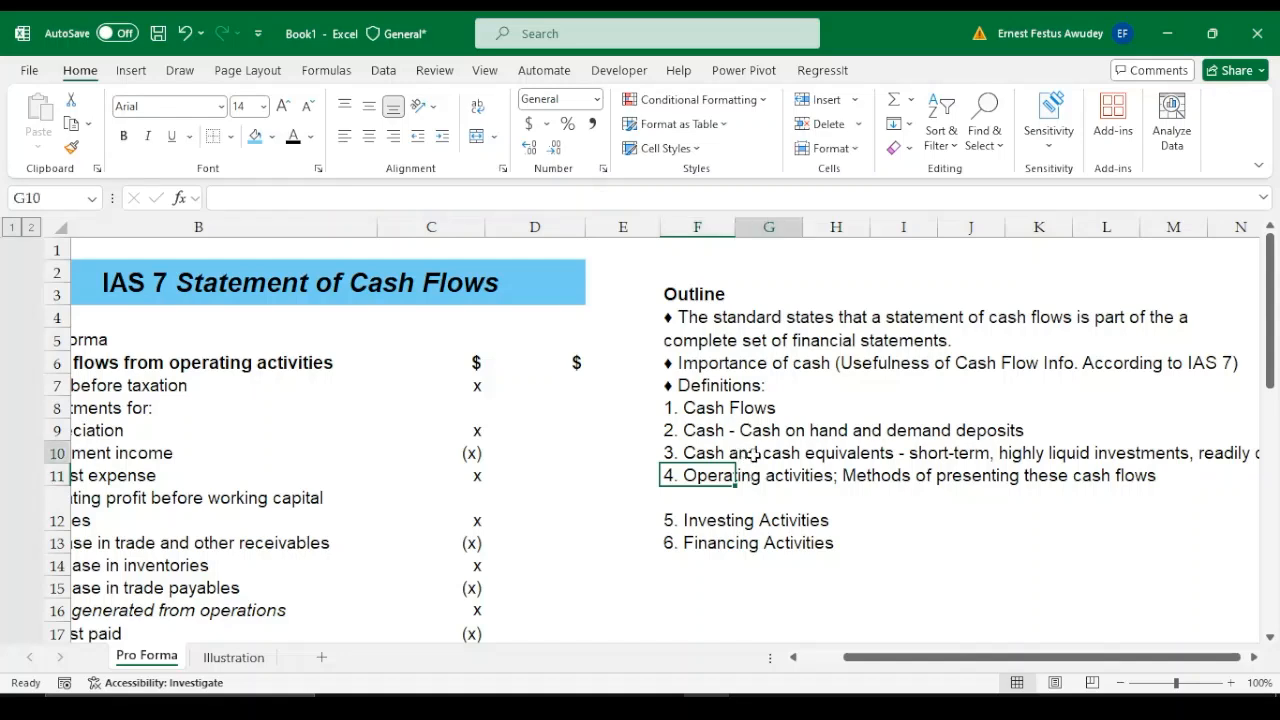
pyautogui.doubleClick(706, 455)
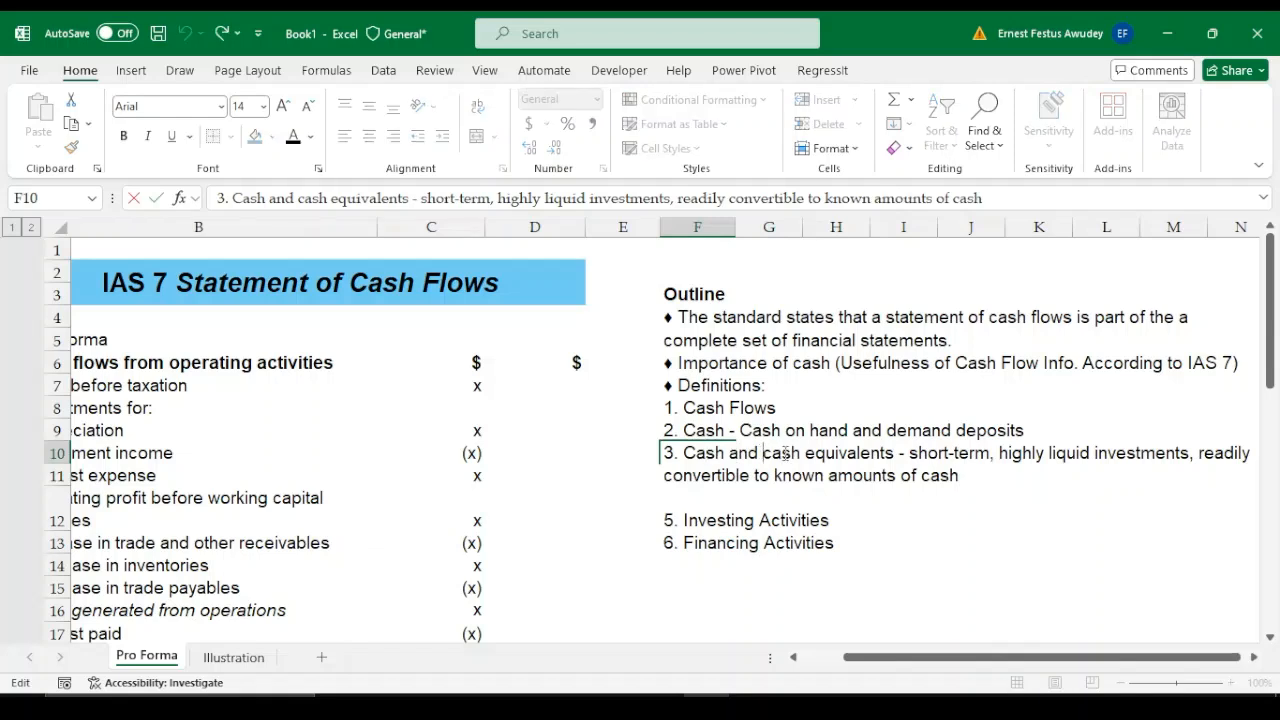
pyautogui.press('BackSpace')
pyautogui.press('BackSpace')
pyautogui.press('BackSpace')
pyautogui.press('BackSpace')
pyautogui.press('BackSpace')
pyautogui.press('BackSpace')
pyautogui.press('BackSpace')
pyautogui.press('BackSpace')
pyautogui.press('BackSpace')
pyautogui.press('BackSpace')
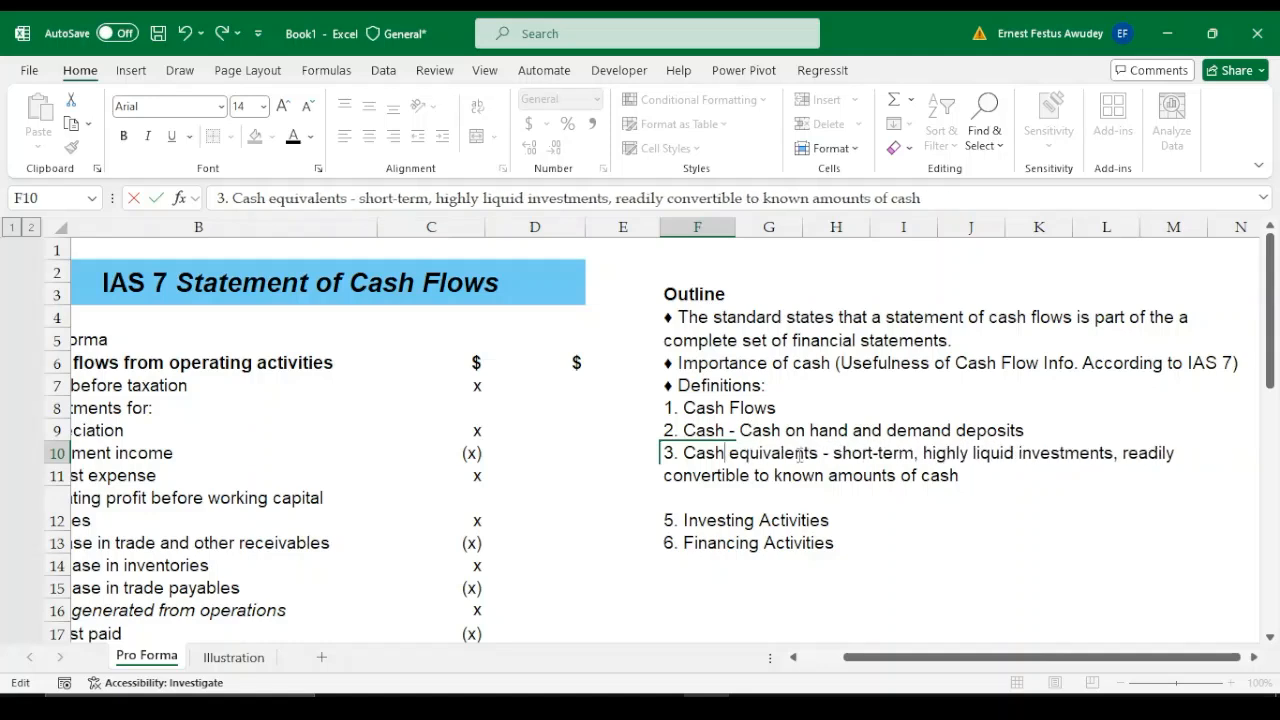
pyautogui.write('h')
pyautogui.press('Return')
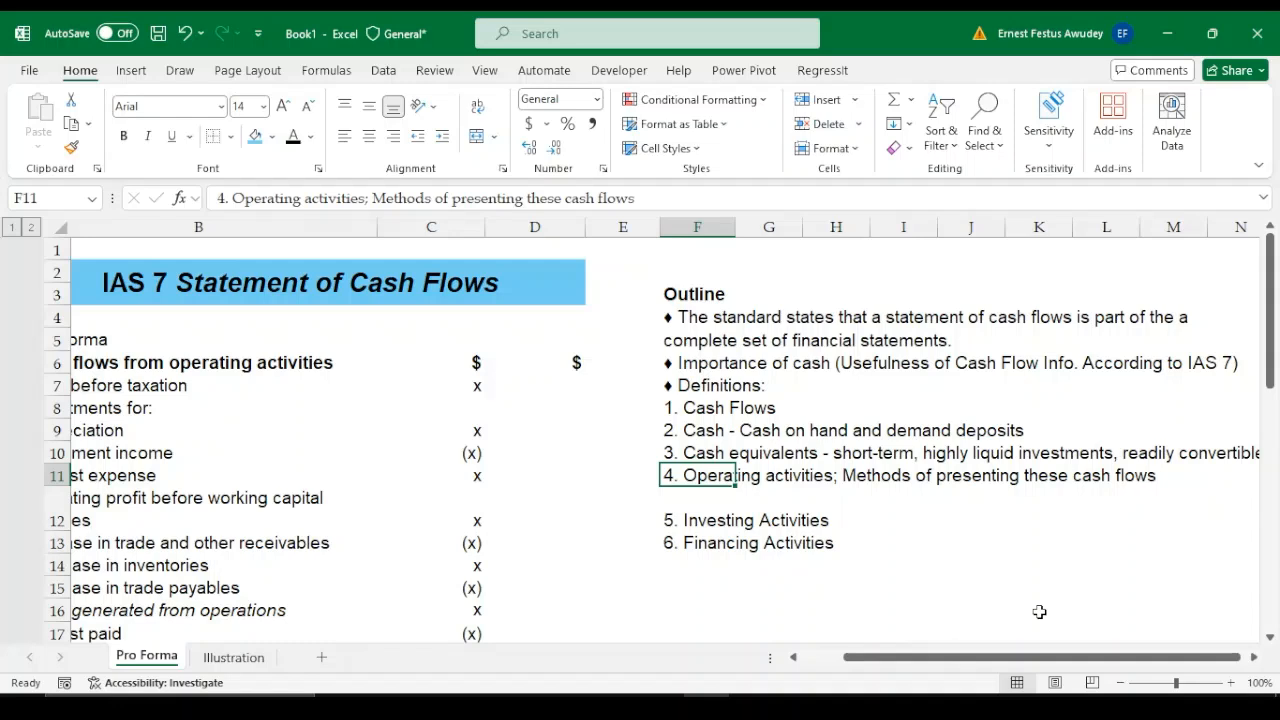
# Enter "Direct Method" in F16 and "Indirect Method" in F17, below the outline
pyautogui.press('Down')
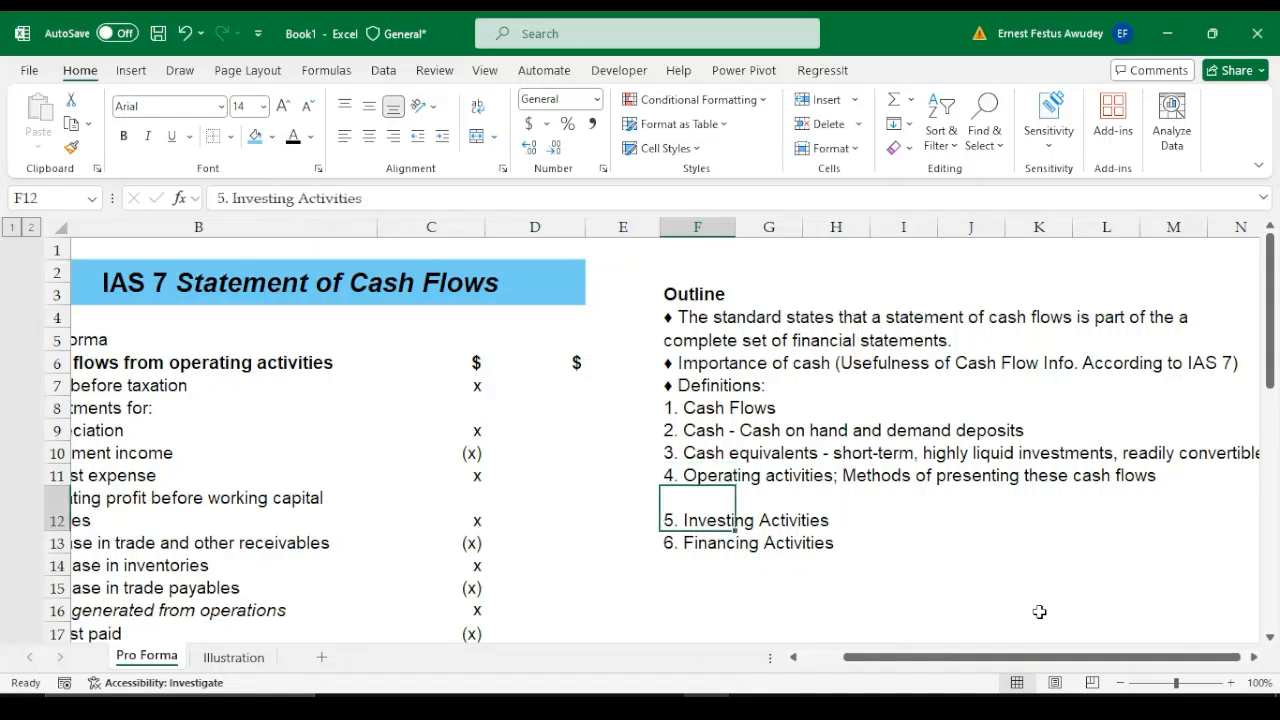
pyautogui.press('Down')
pyautogui.press('Down')
pyautogui.press('Down')
pyautogui.press('Down')
pyautogui.write('Direct')
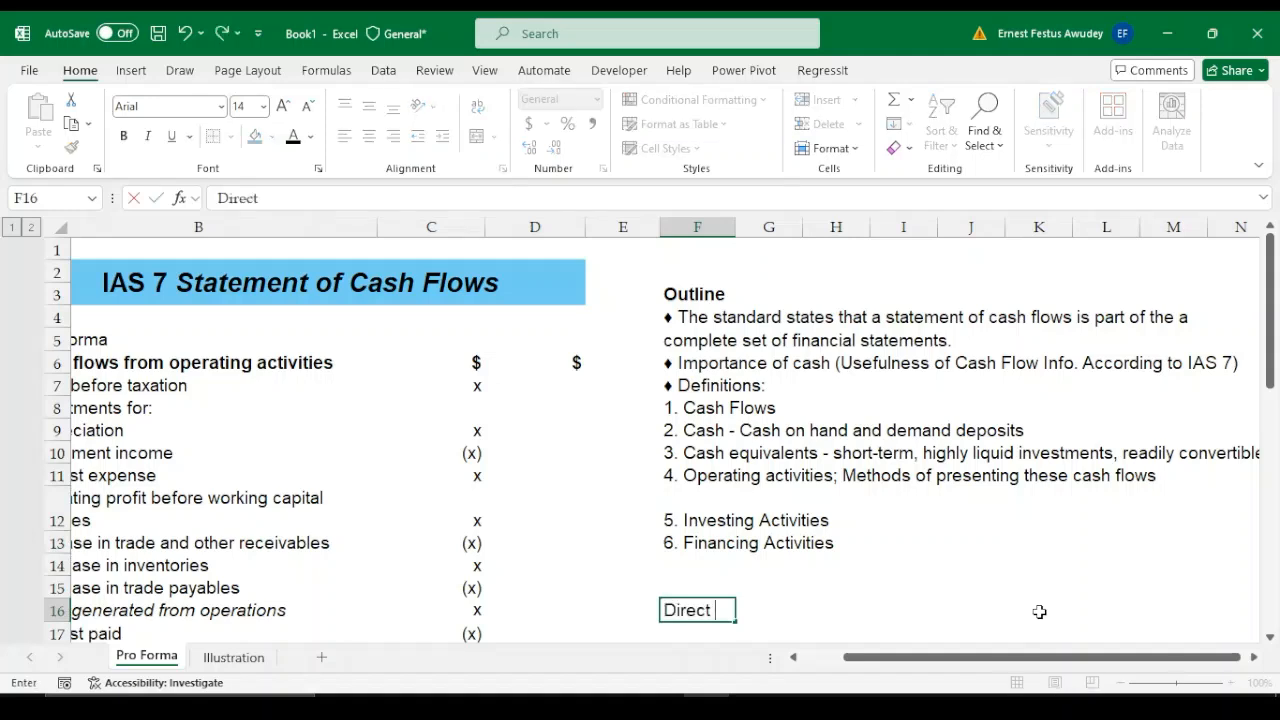
pyautogui.write(' Method')
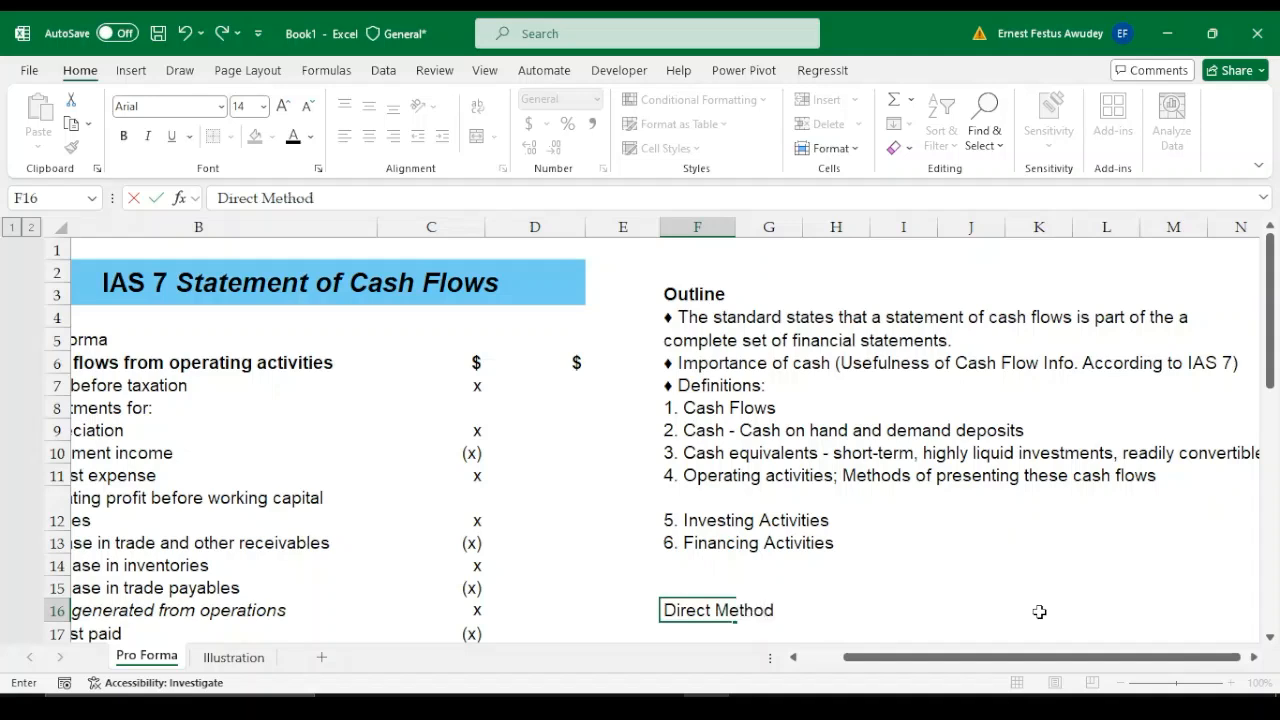
pyautogui.press('Return')
pyautogui.write('Ind')
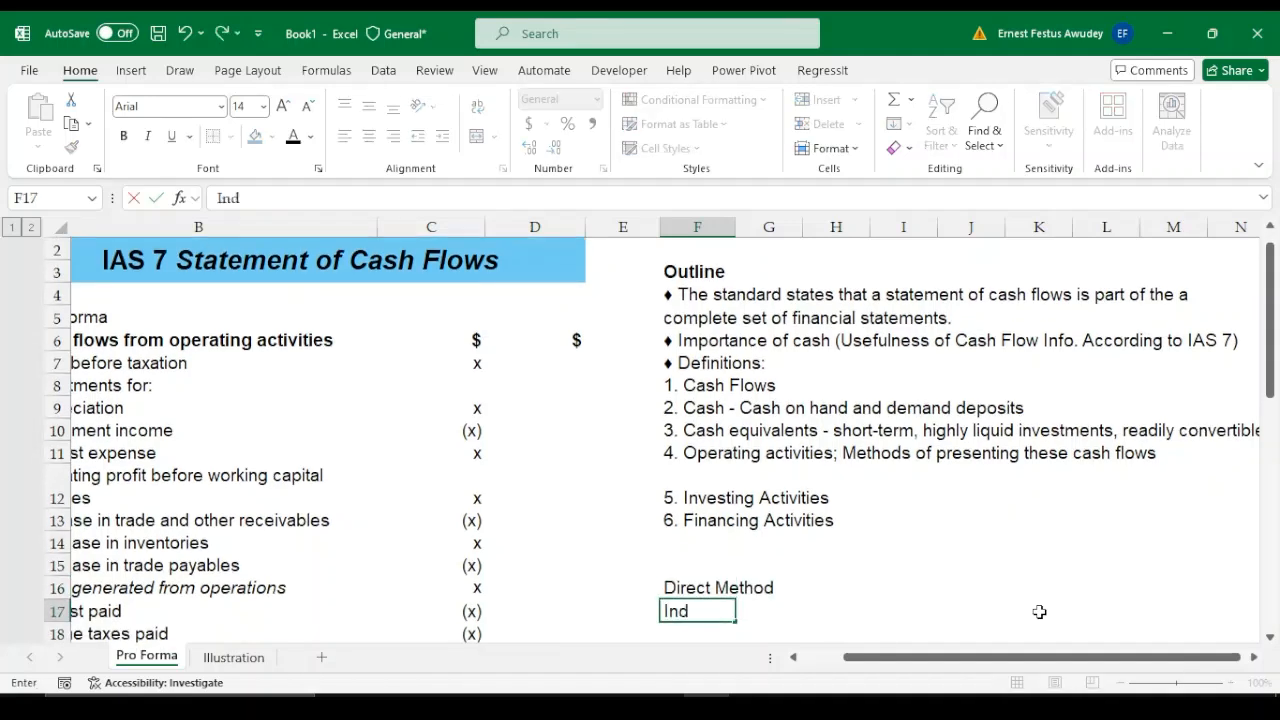
pyautogui.write('irect Met')
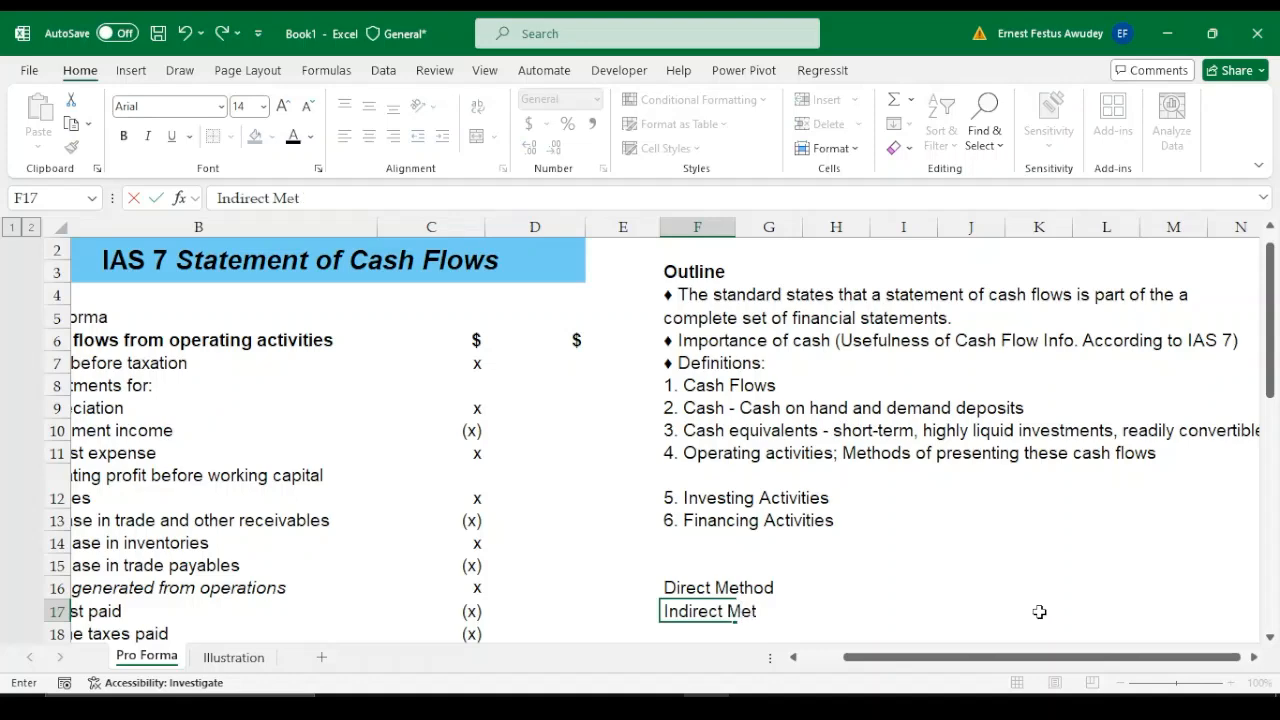
pyautogui.write('hod')
pyautogui.press('Return')
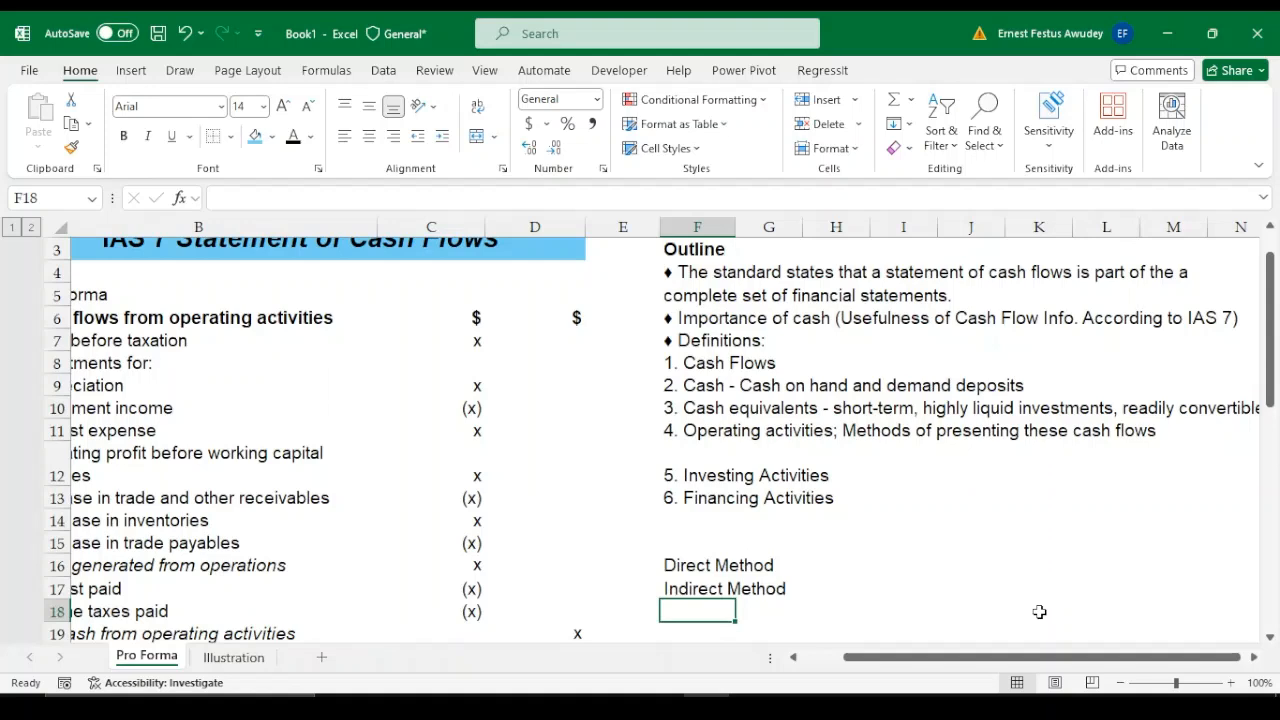
pyautogui.click(690, 569)
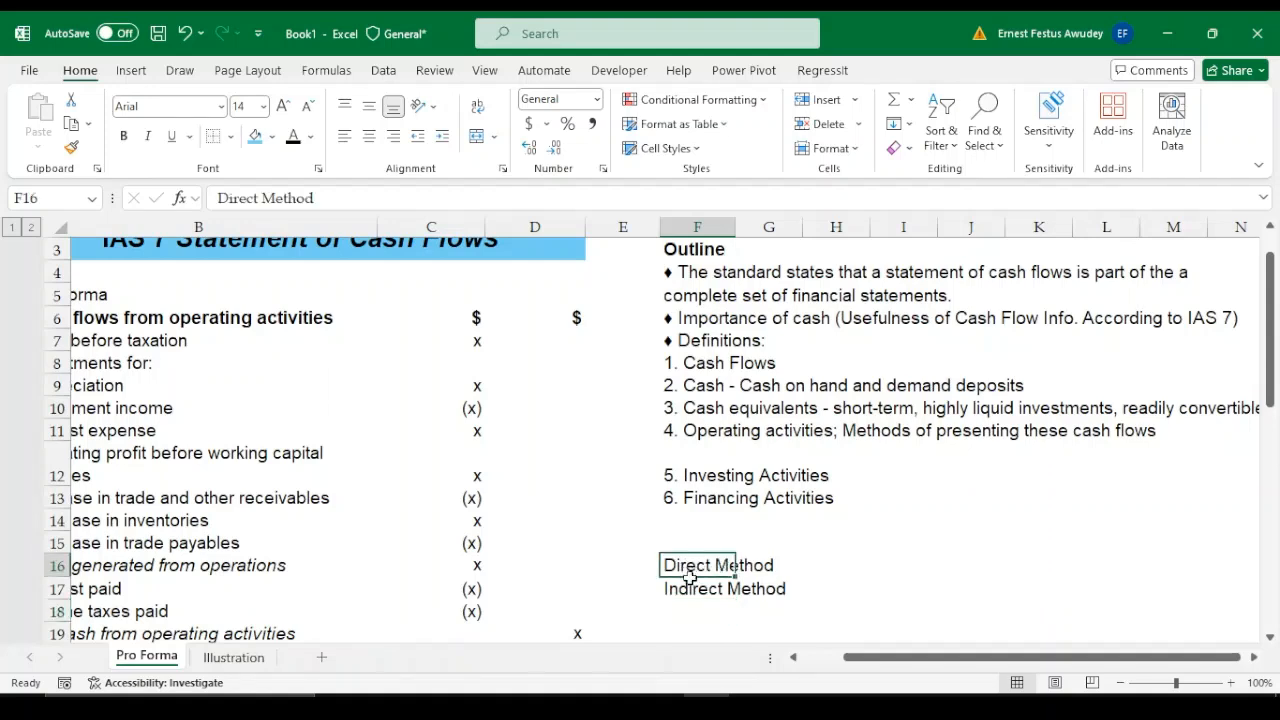
pyautogui.moveTo(690, 577); pyautogui.dragTo(694, 588)
pyautogui.click(800, 567)
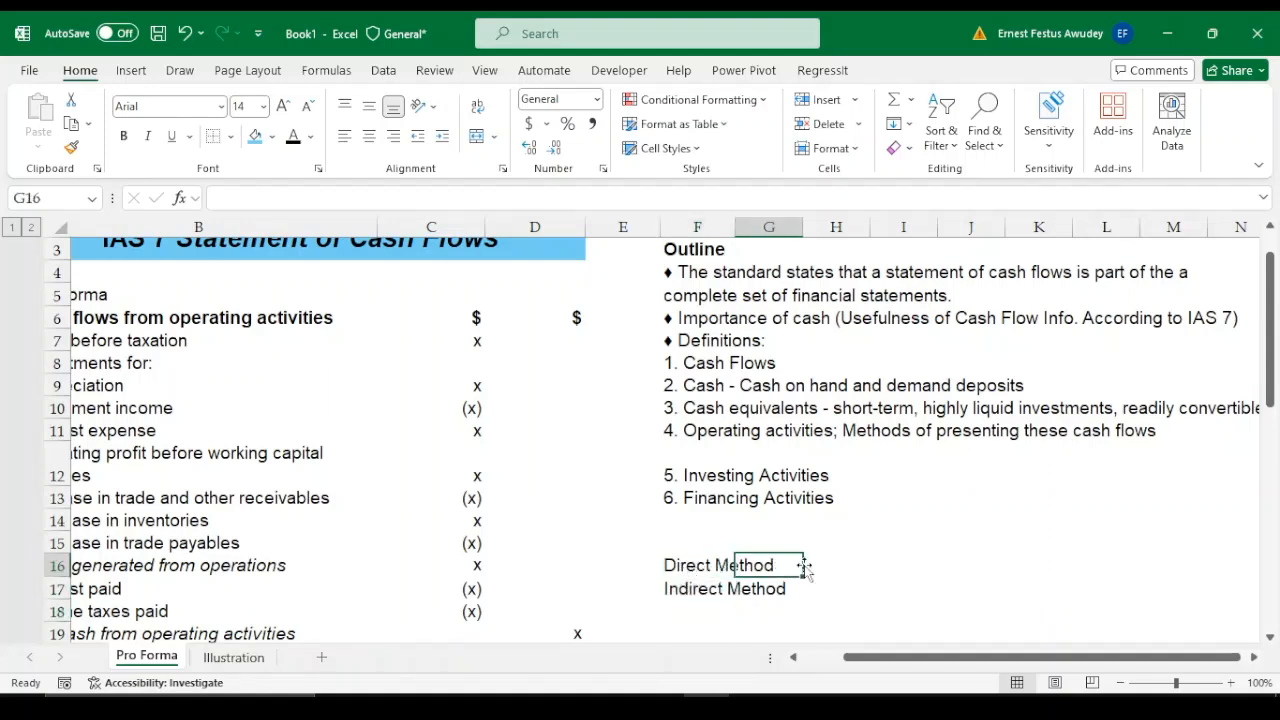
pyautogui.click(672, 563)
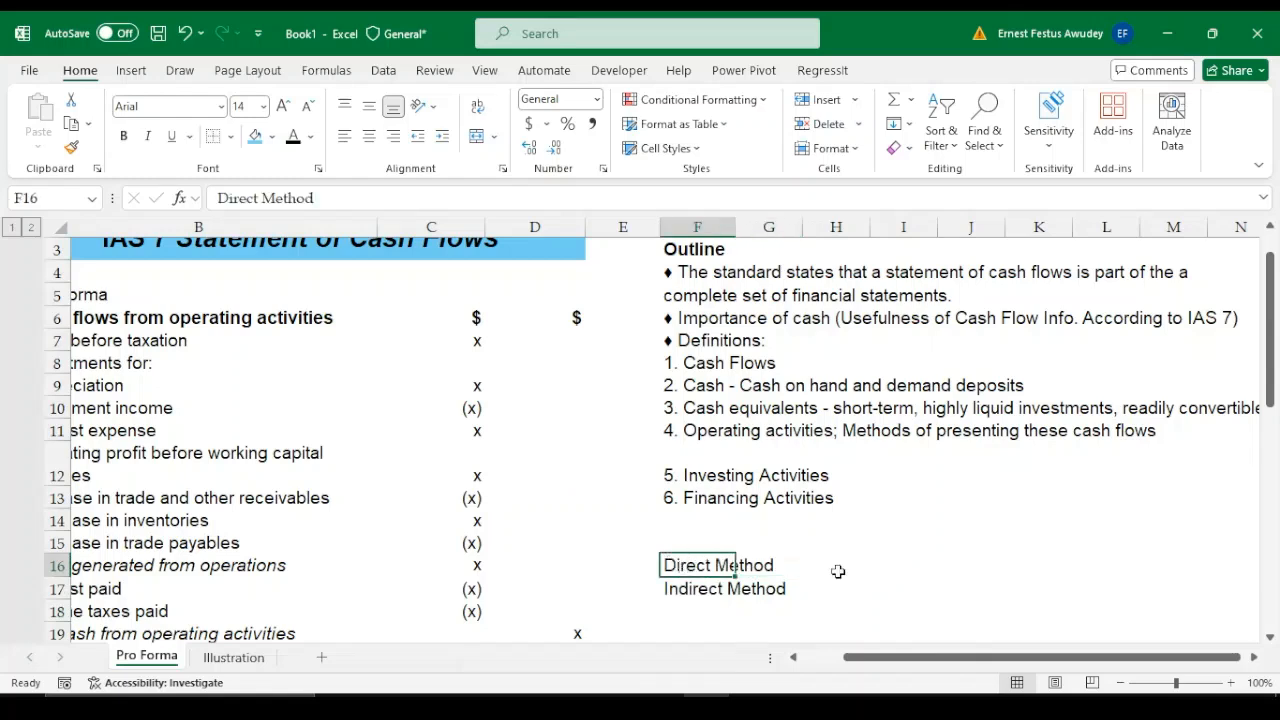
pyautogui.click(838, 571)
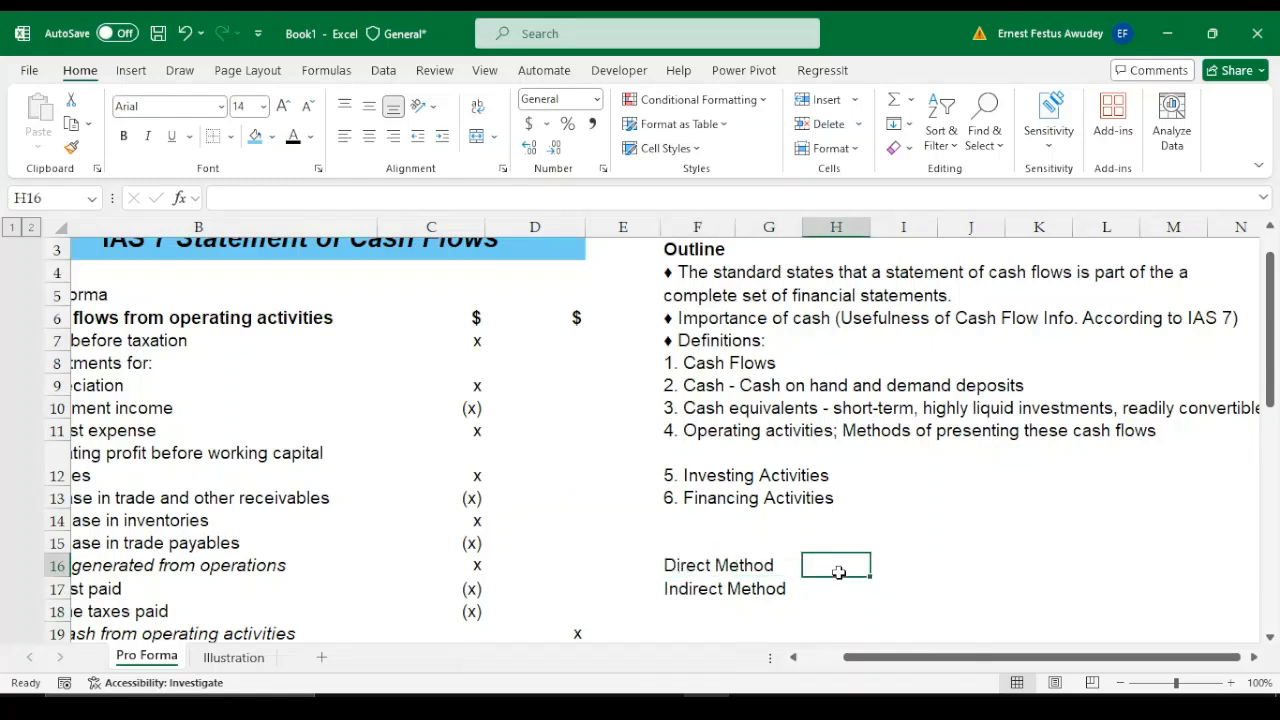
# Enter the heading "Methods of Presenting Cahs Flows from Operating Activities" in F15, above the two methods
pyautogui.click(702, 548)
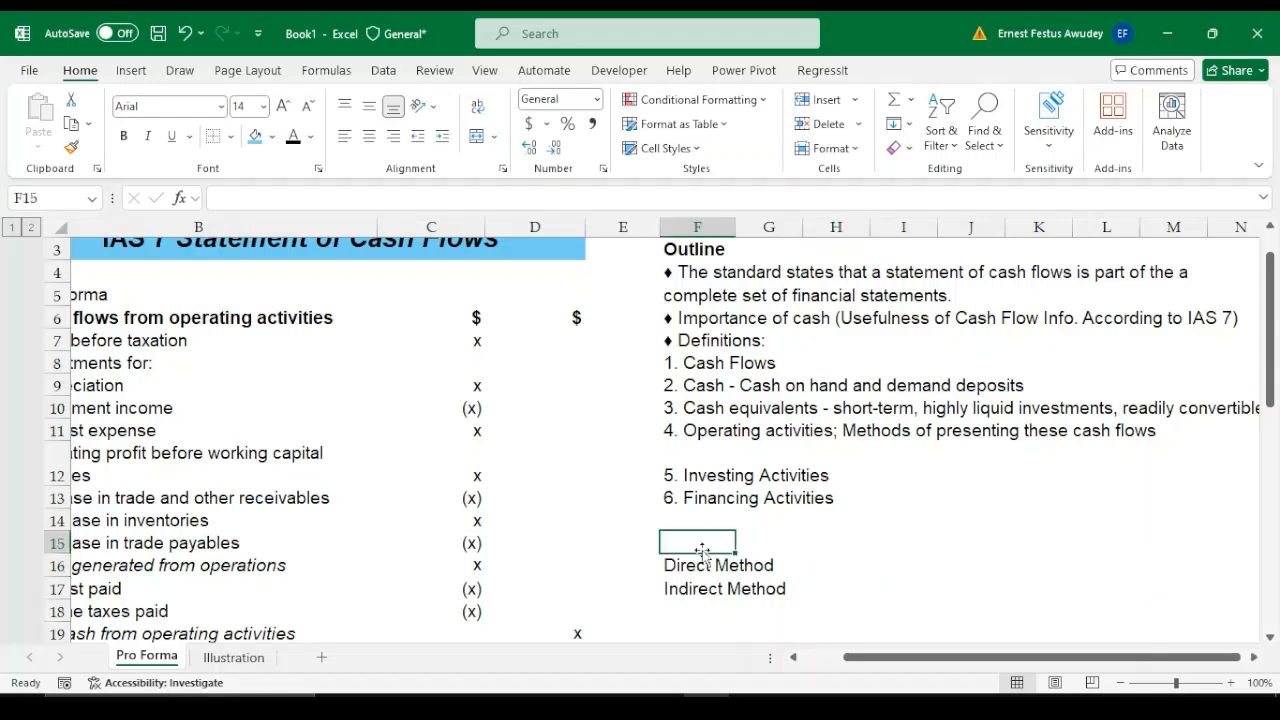
pyautogui.write('Methods')
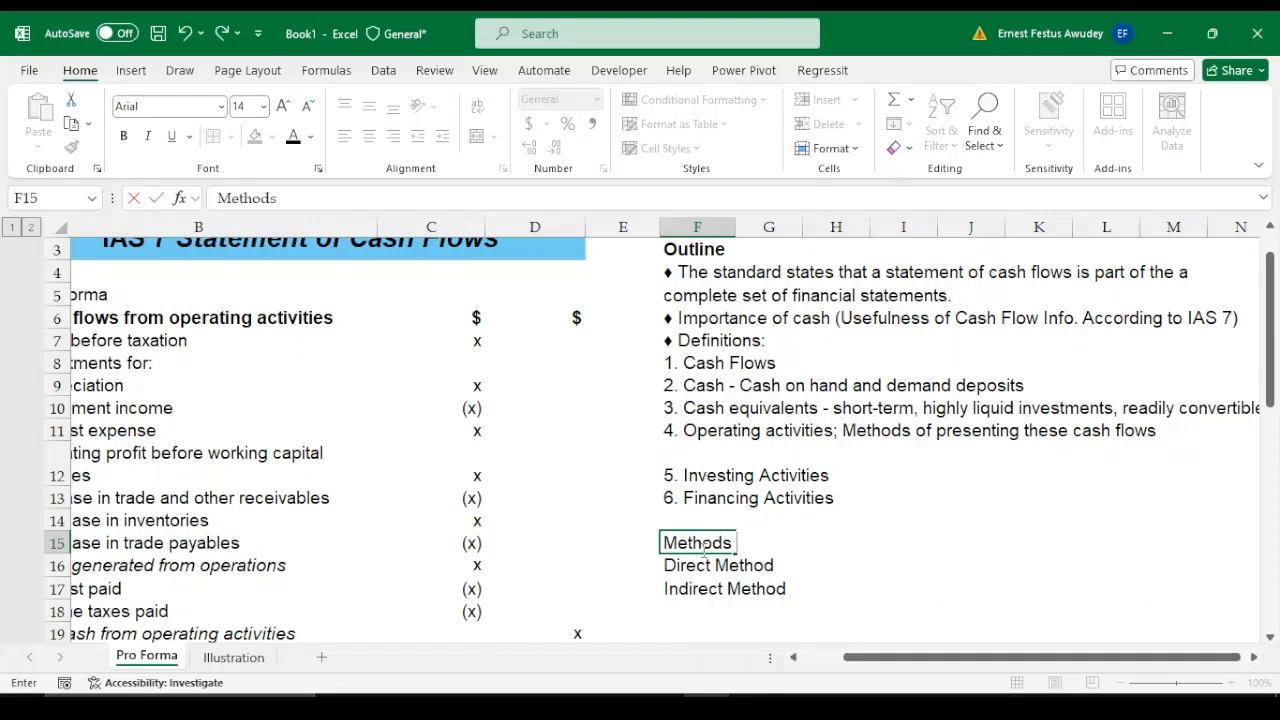
pyautogui.write('of Prese')
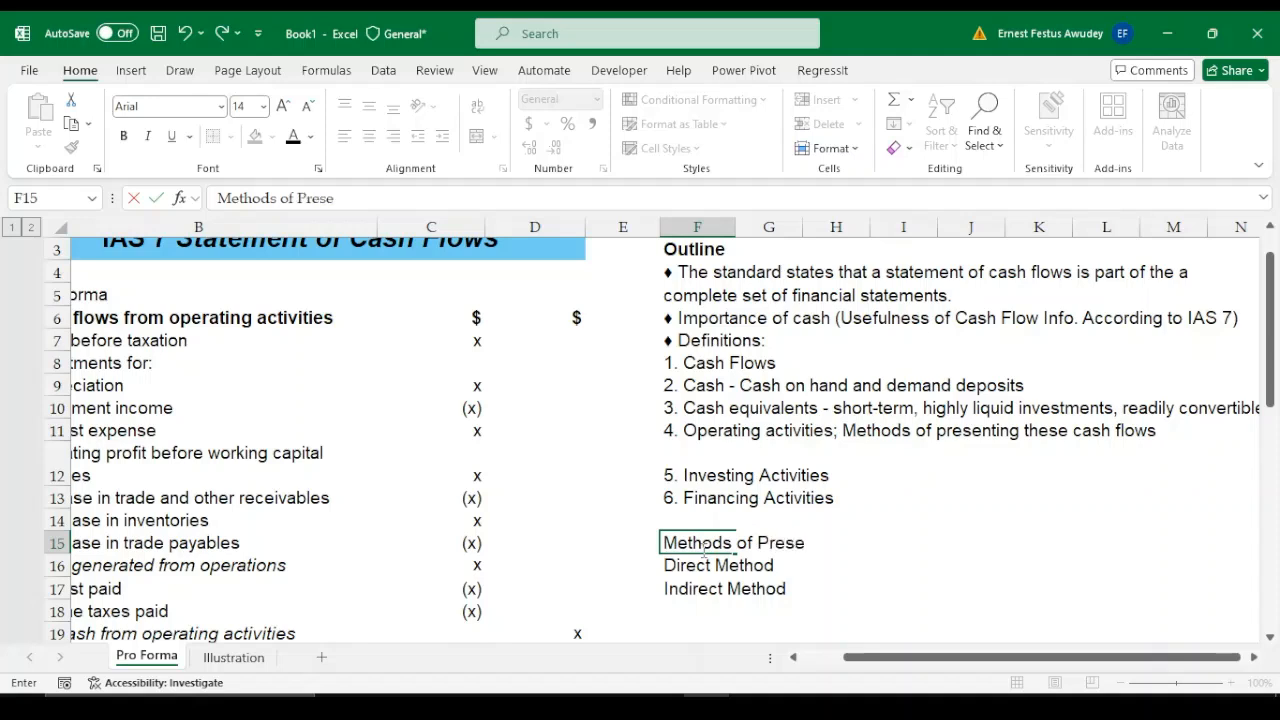
pyautogui.write('nting Cahs fLo')
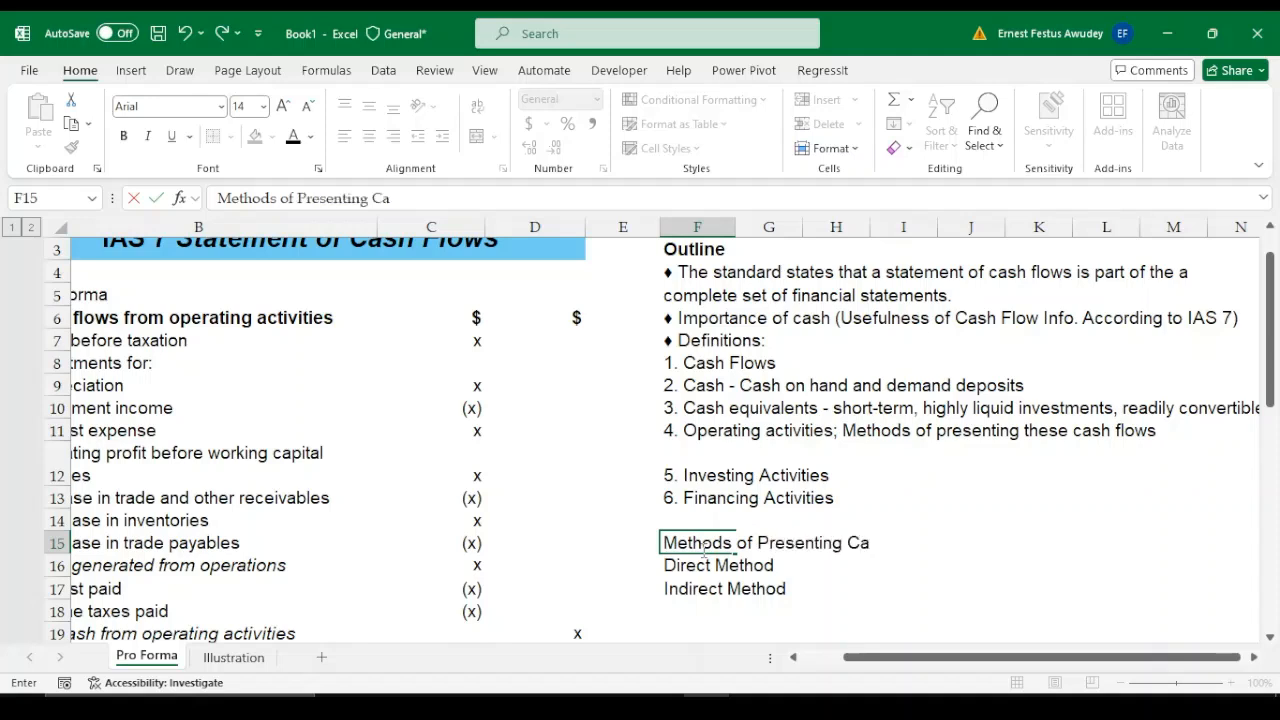
pyautogui.press('BackSpace')
pyautogui.press('BackSpace')
pyautogui.press('BackSpace')
pyautogui.press('BackSpace')
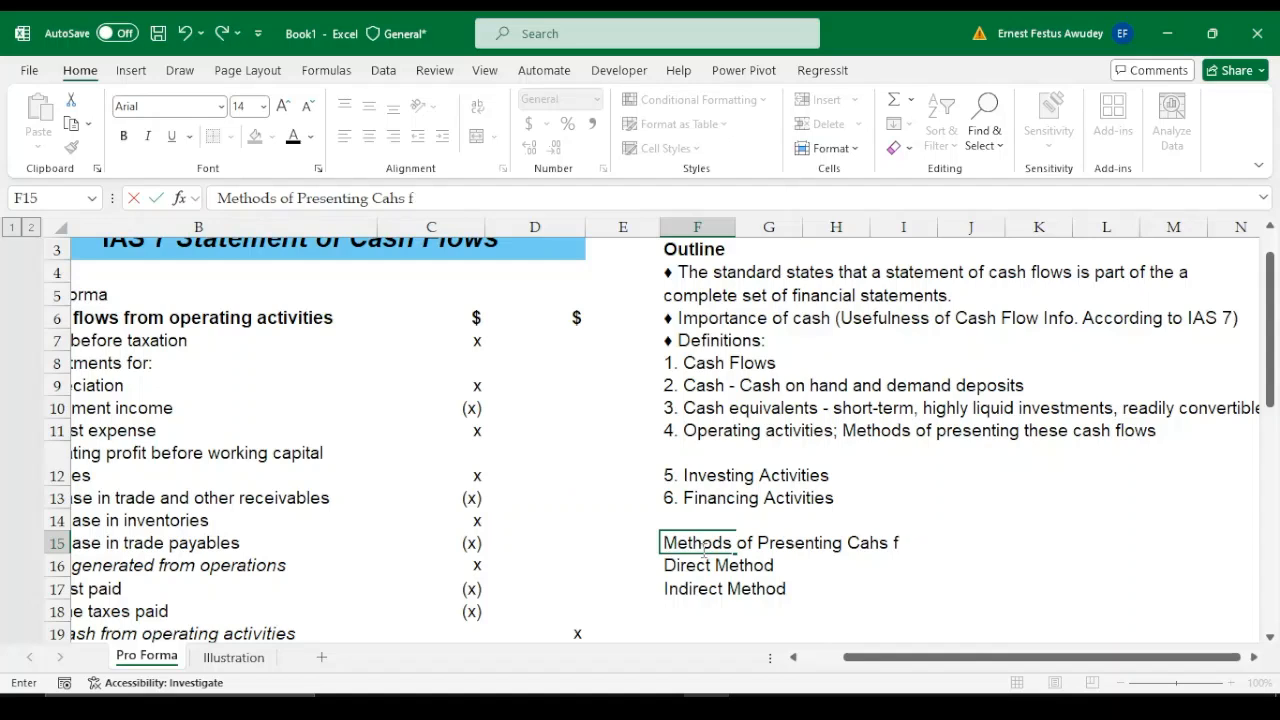
pyautogui.write('Flows from ')
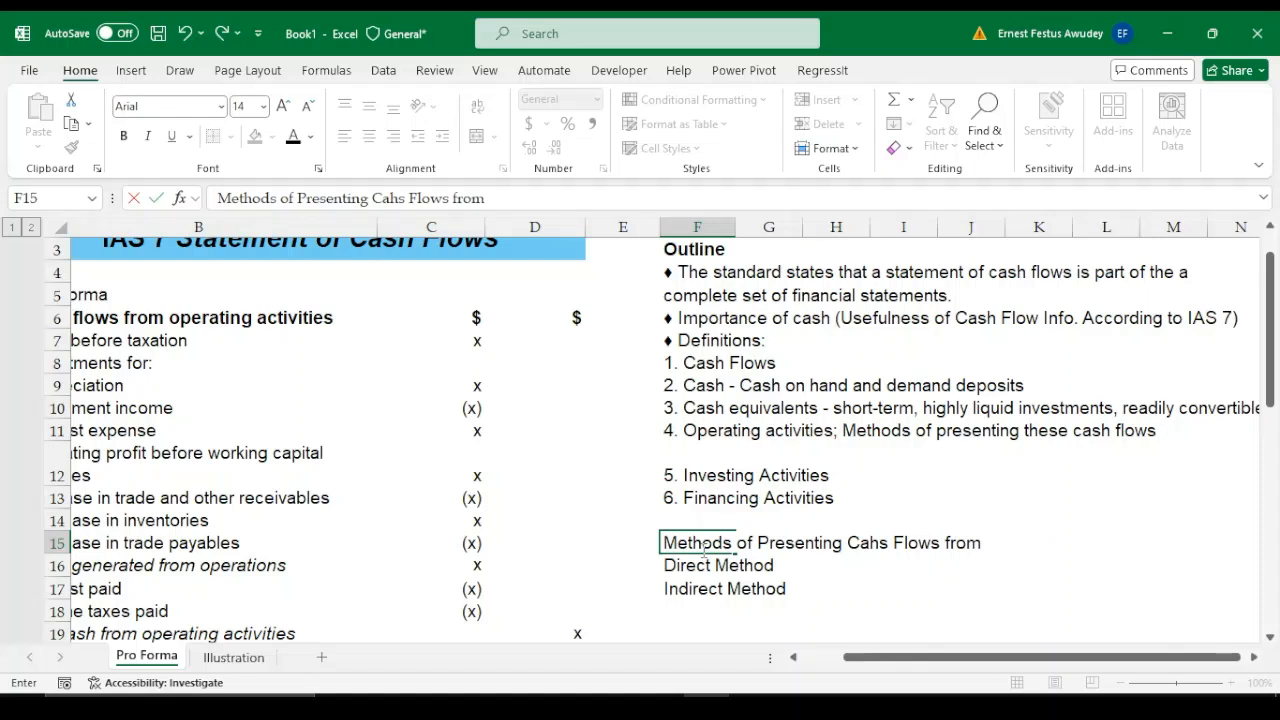
pyautogui.write('Operating')
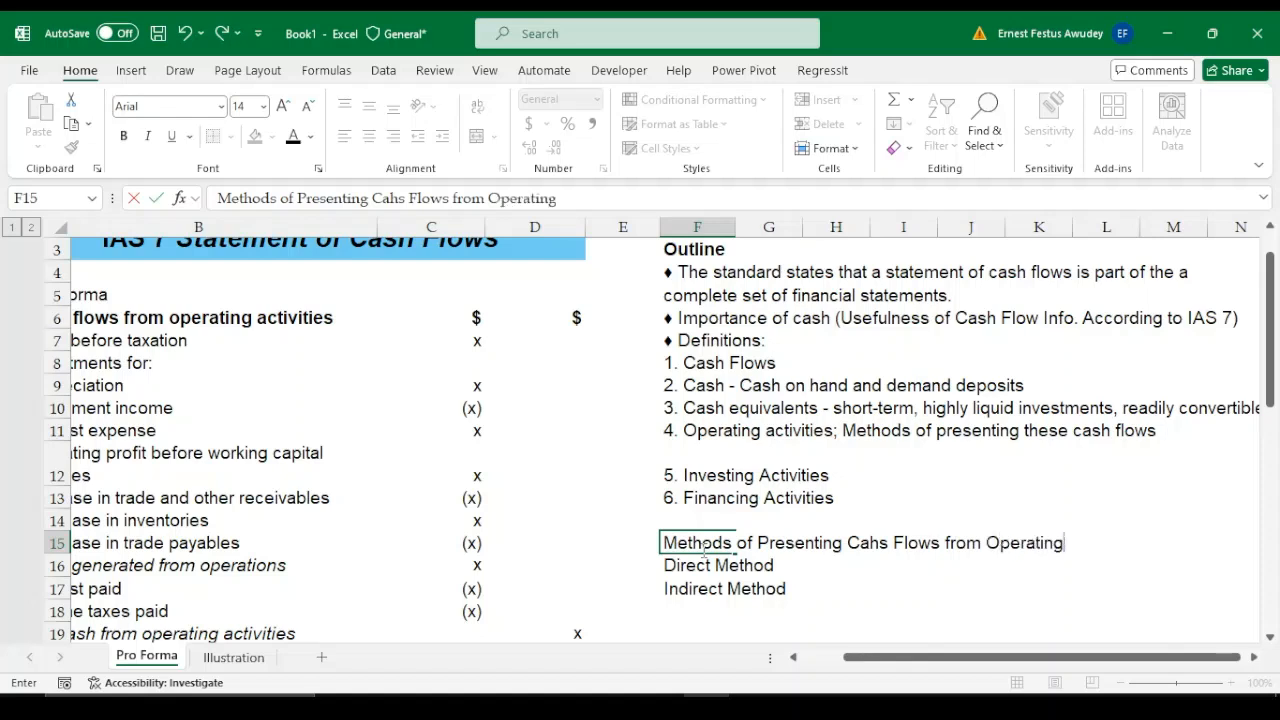
pyautogui.write(' Activities')
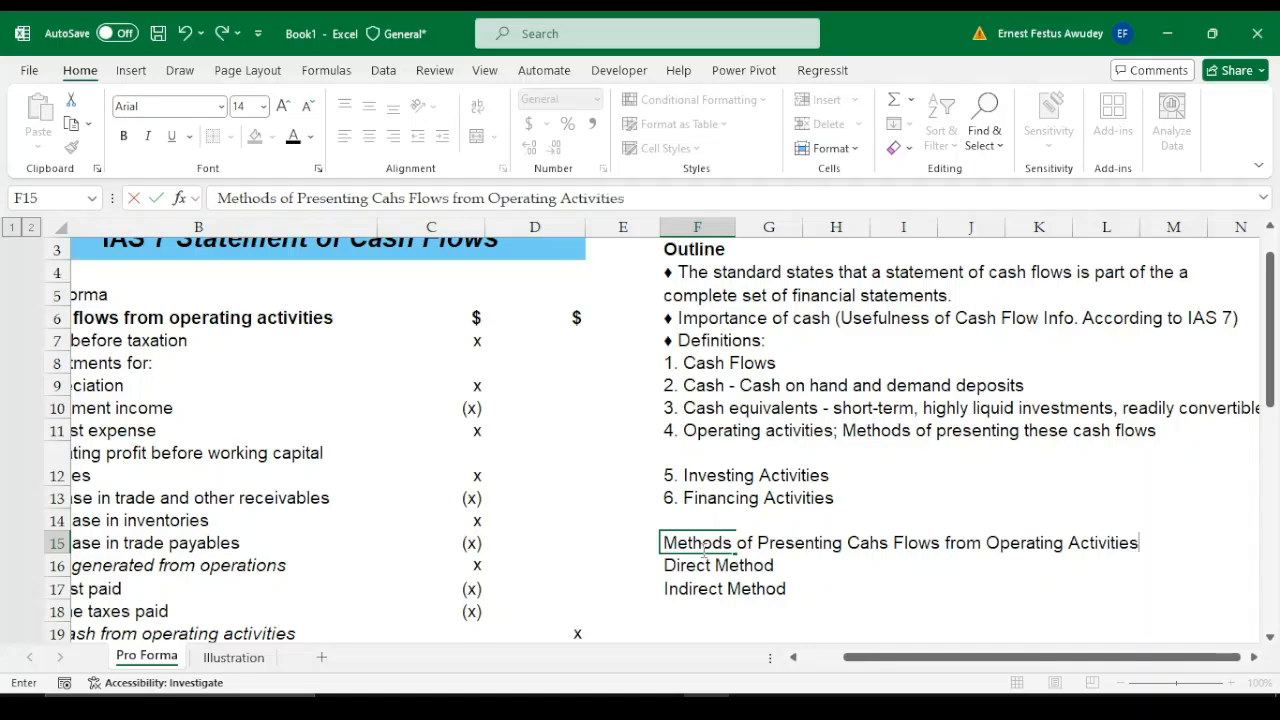
pyautogui.press('Return')
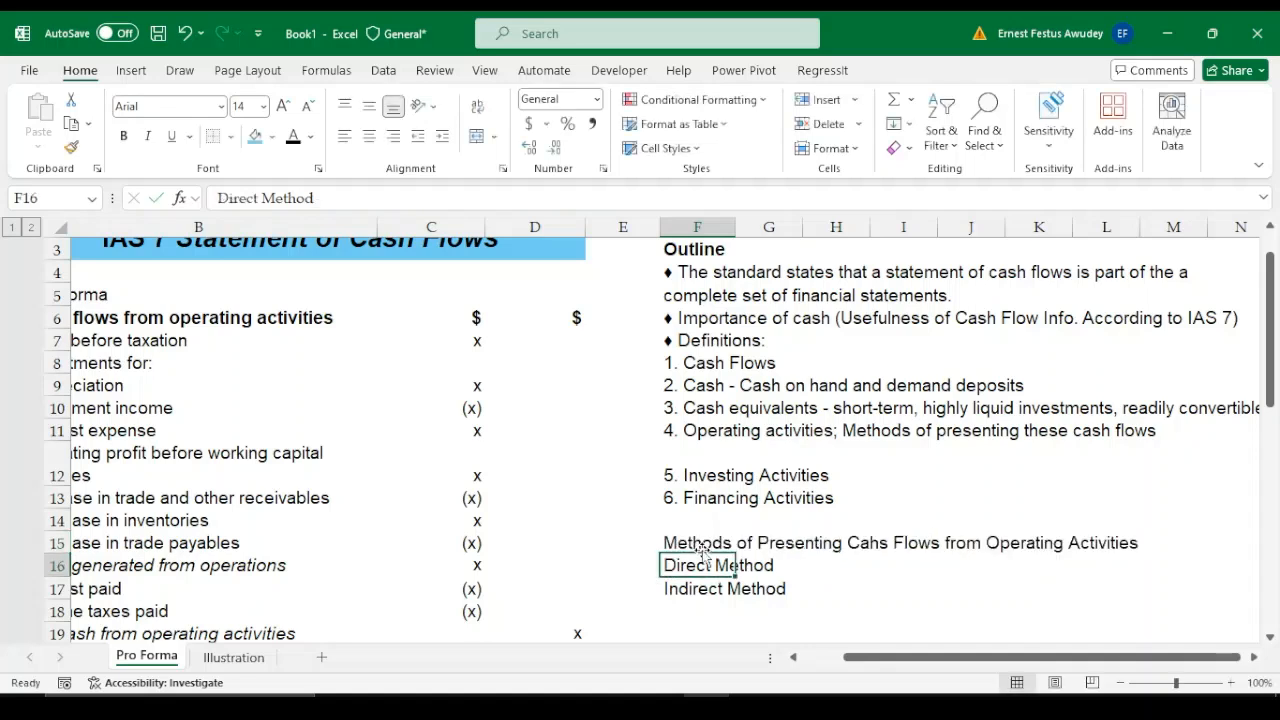
# Correct the misspelled "Cahs" to "Cash" in the F15 heading
pyautogui.click(855, 545)
pyautogui.doubleClick(700, 543)
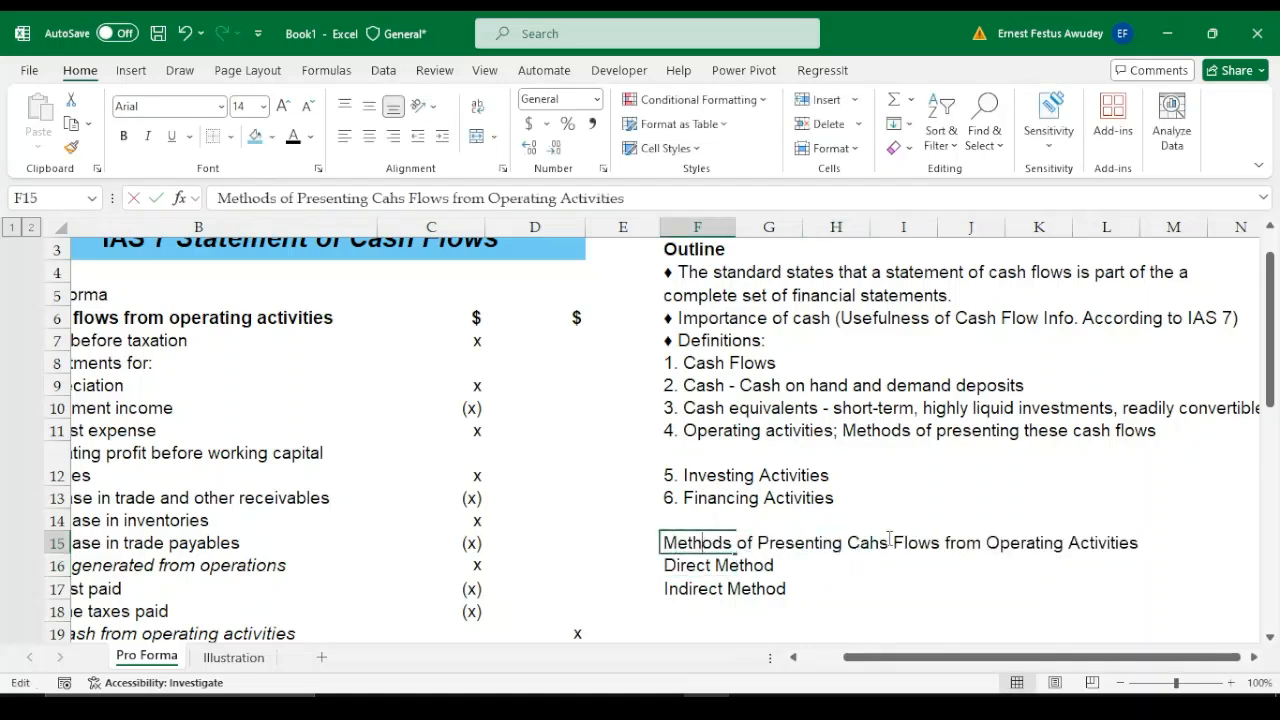
pyautogui.click(882, 543)
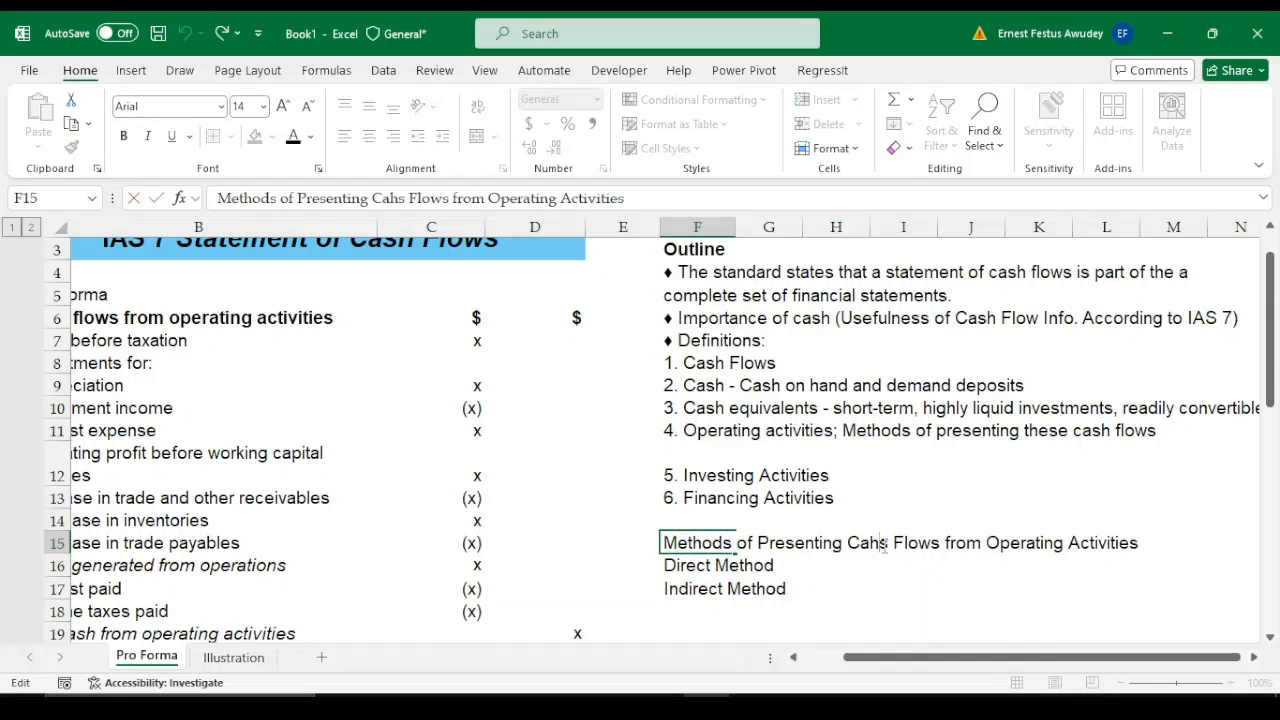
pyautogui.press('BackSpace')
pyautogui.press('BackSpace')
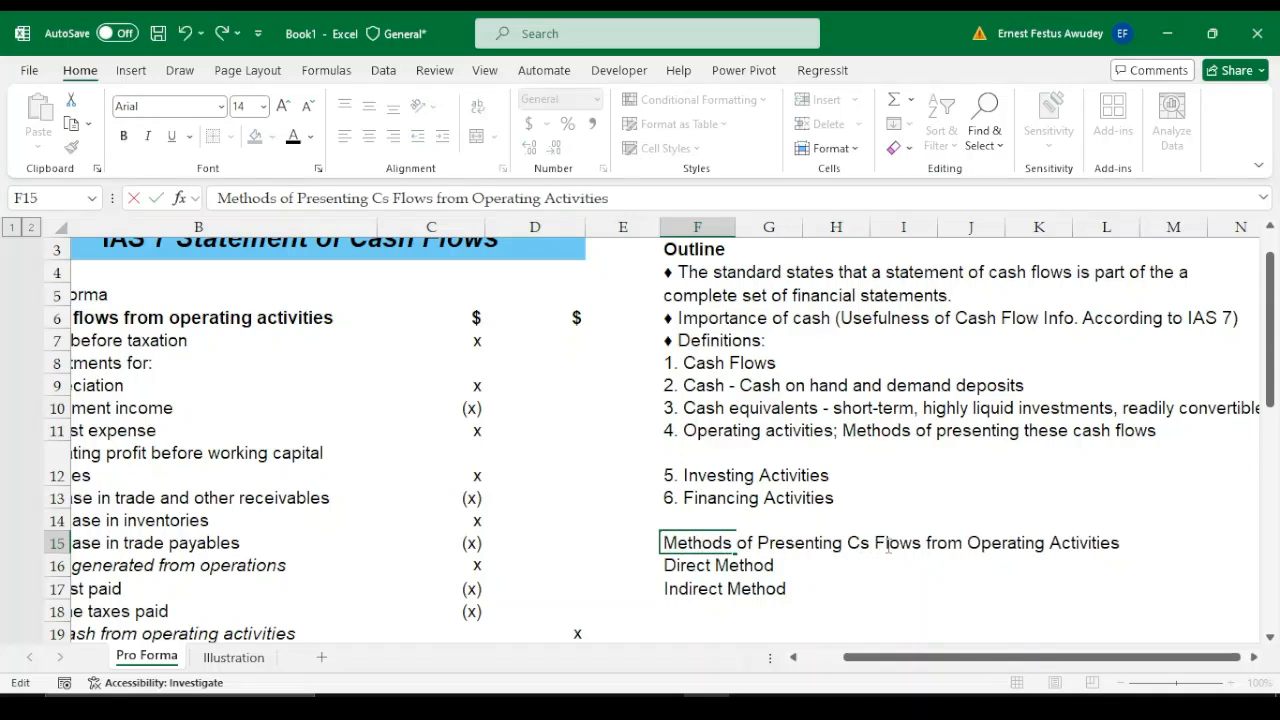
pyautogui.write('a')
pyautogui.press('Home')
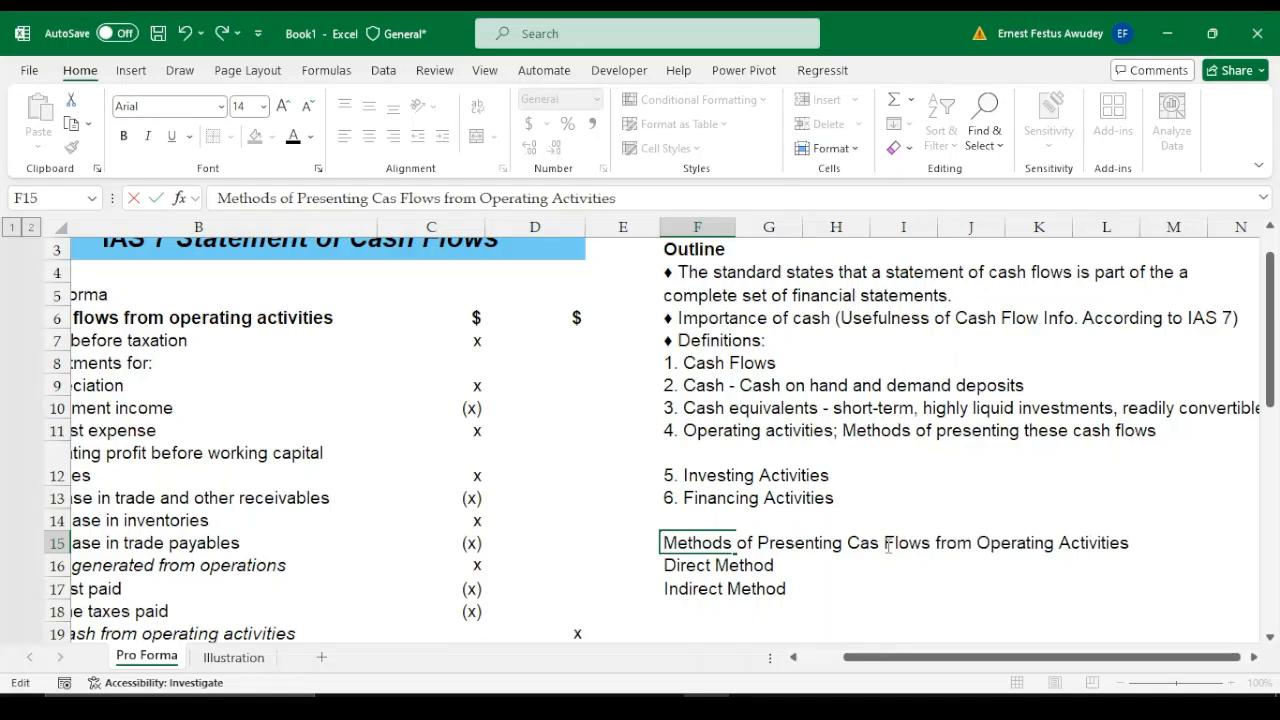
pyautogui.press('Right')
pyautogui.press('Left')
pyautogui.press('Left')
pyautogui.press('Left')
pyautogui.press('Left')
pyautogui.press('Left')
pyautogui.press('Left')
pyautogui.press('Left')
pyautogui.press('Left')
pyautogui.press('Left')
pyautogui.write('h')
pyautogui.press('Return')
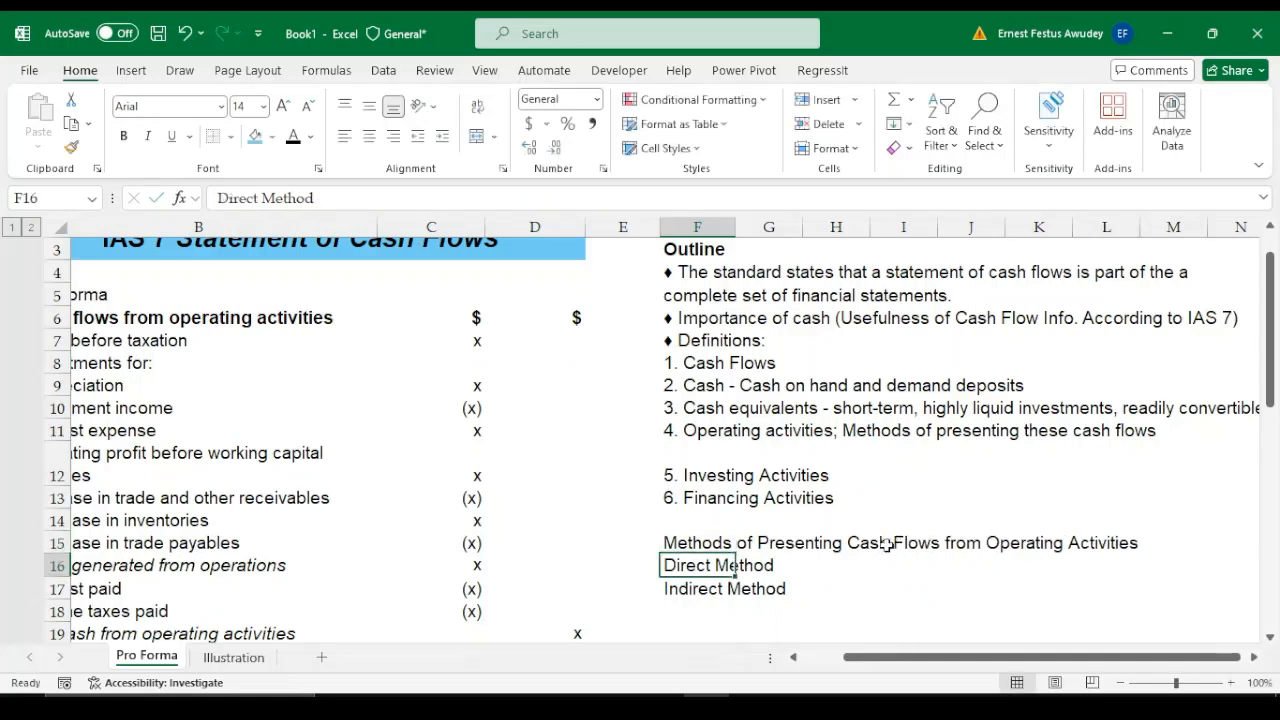
# Make the methods heading in F15 bold
pyautogui.press('Up')
pyautogui.hotkey('ctrl', 'b')
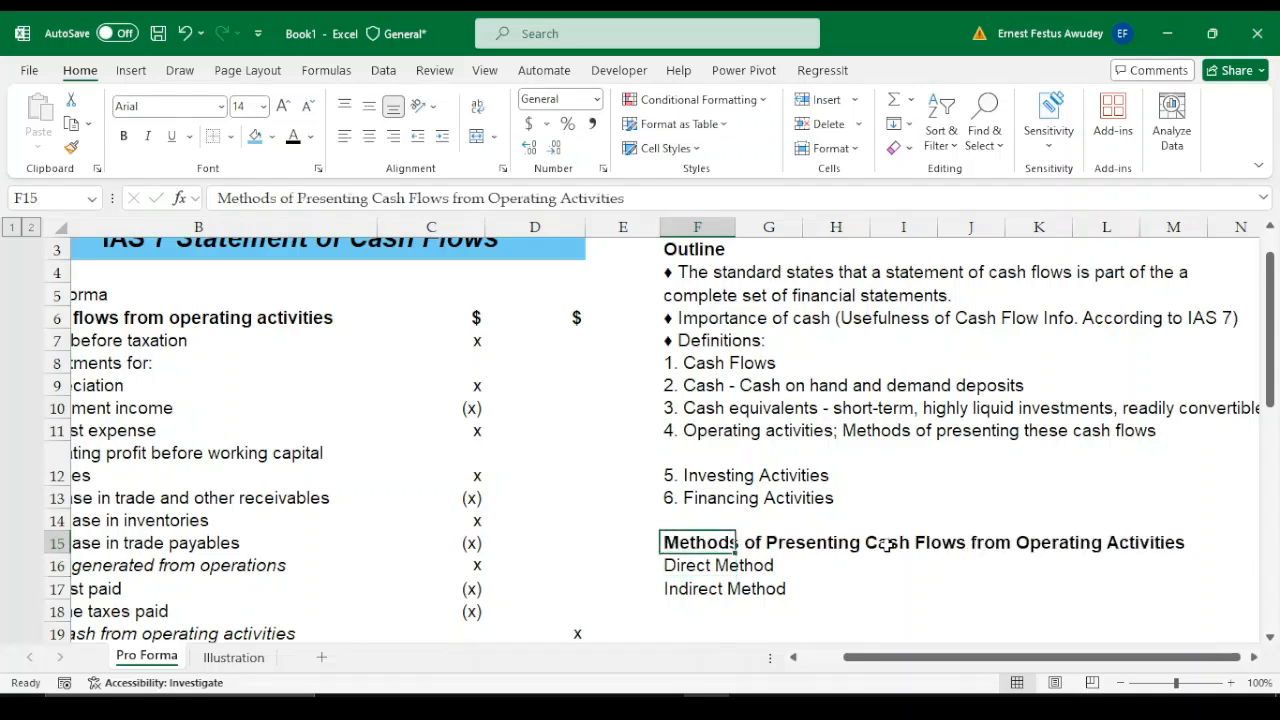
pyautogui.press('Down')
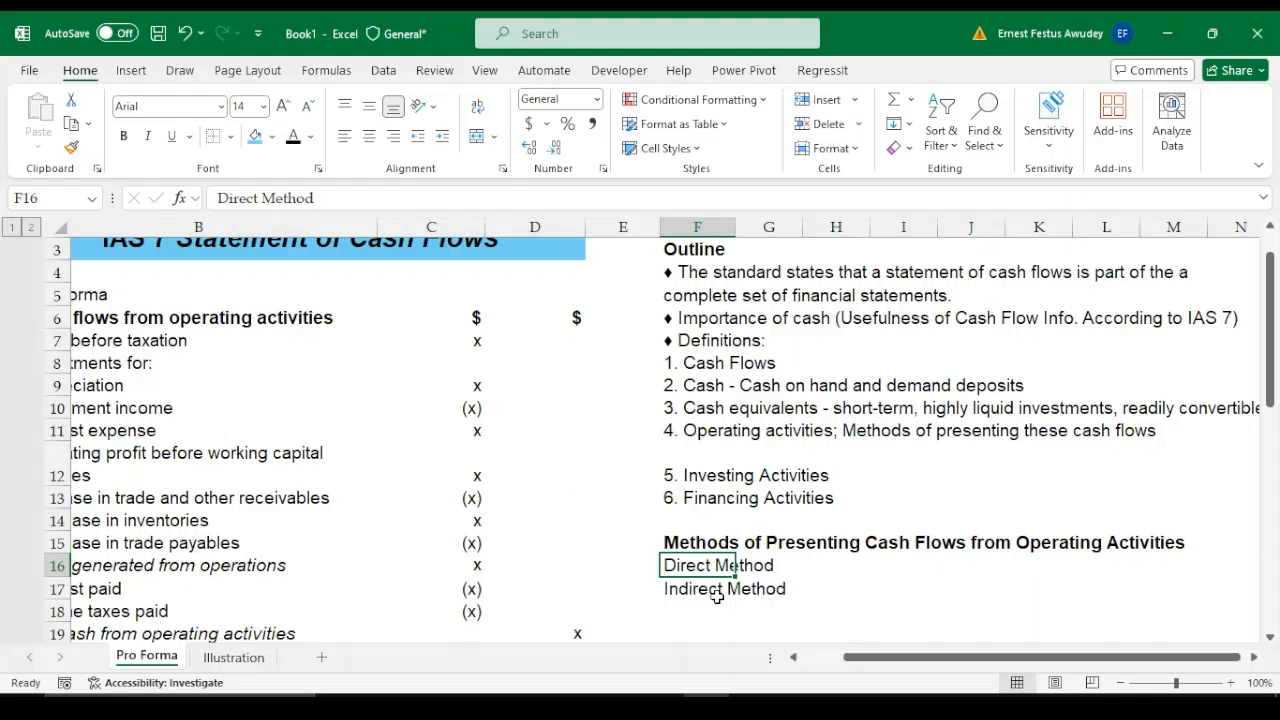
pyautogui.press('Up')
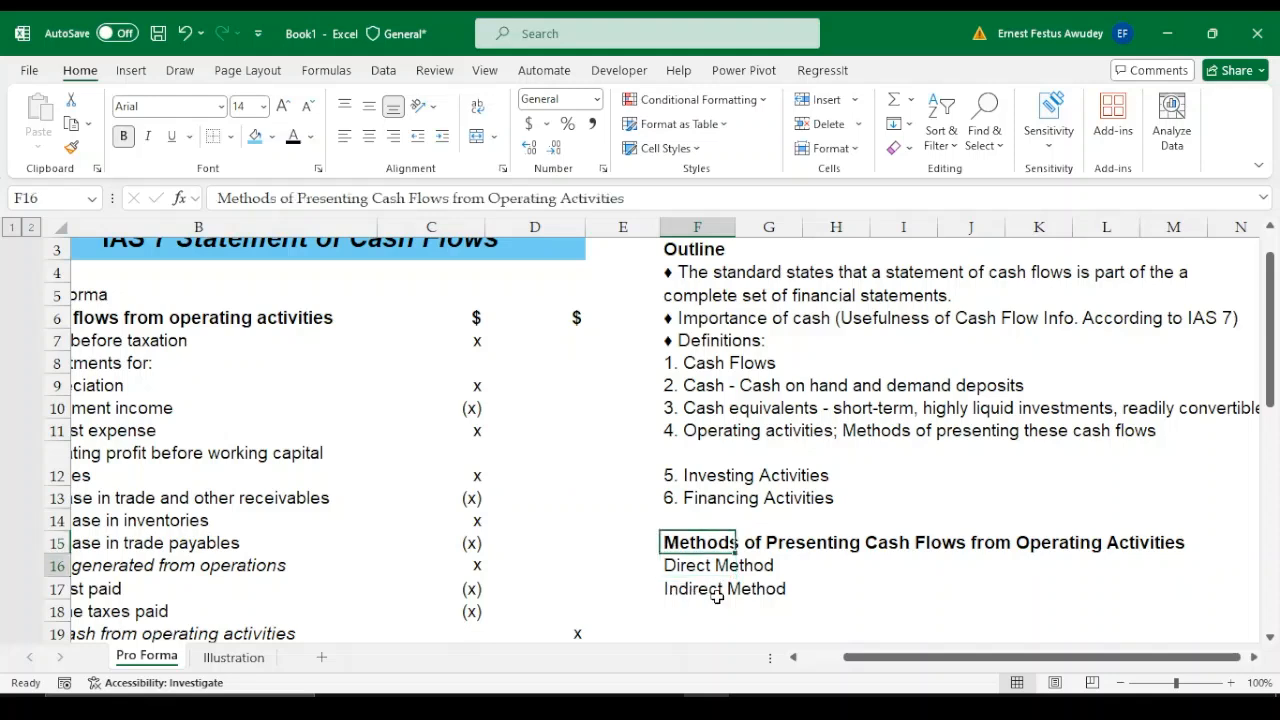
# Examine the pro forma's operating activities section in column B, from its heading and profit before taxation through the adjustments and operating profit before working capital changes
pyautogui.click(718, 597)
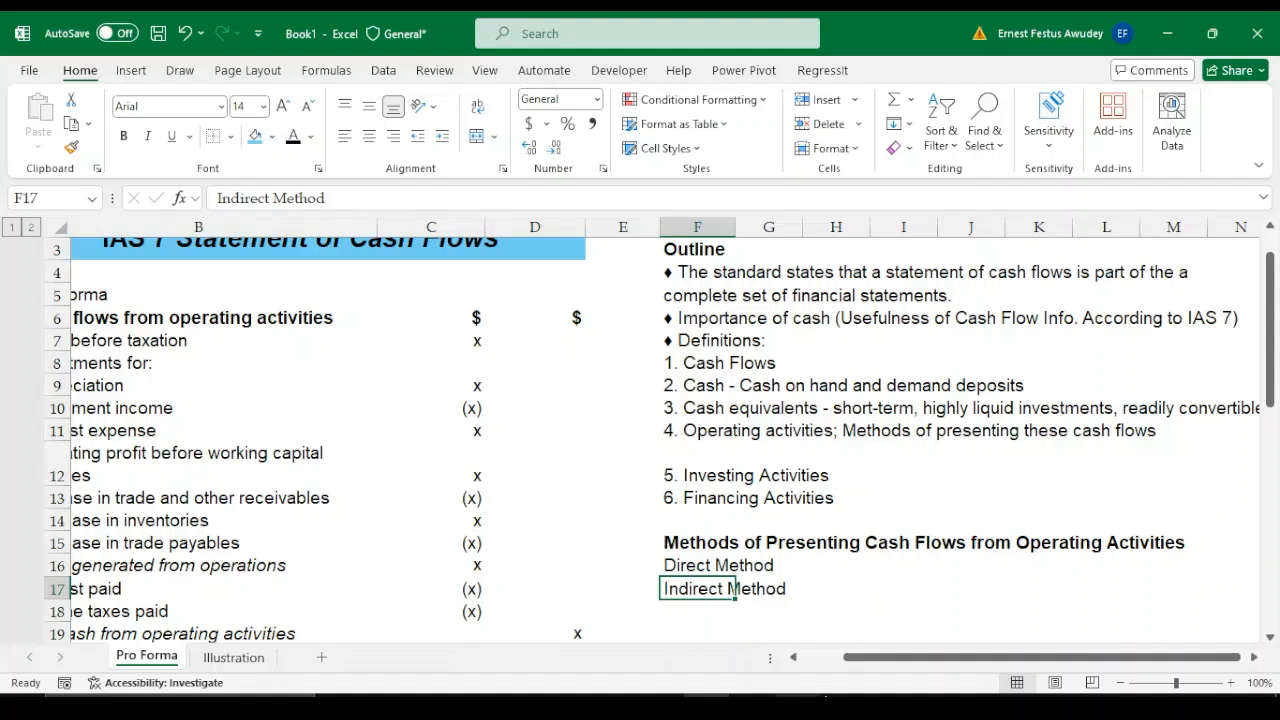
pyautogui.moveTo(885, 668); pyautogui.dragTo(805, 656)
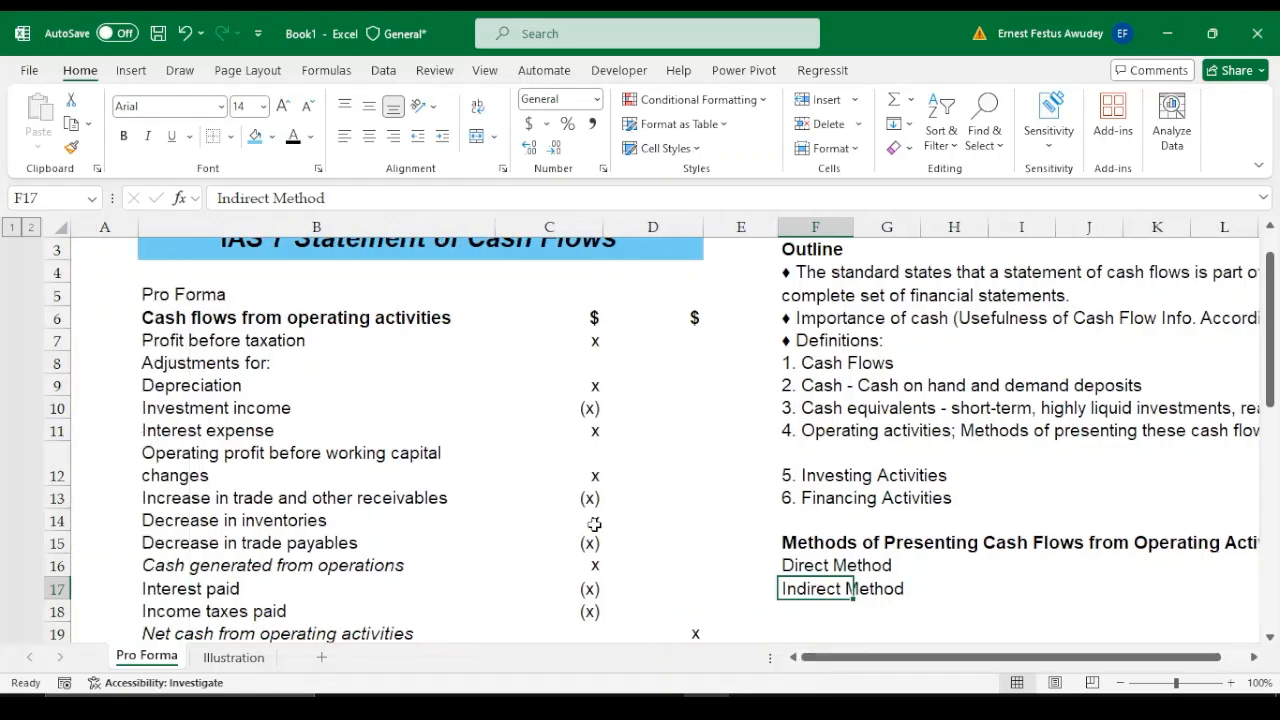
pyautogui.click(470, 342)
pyautogui.press('Up')
pyautogui.press('Up')
pyautogui.press('Up')
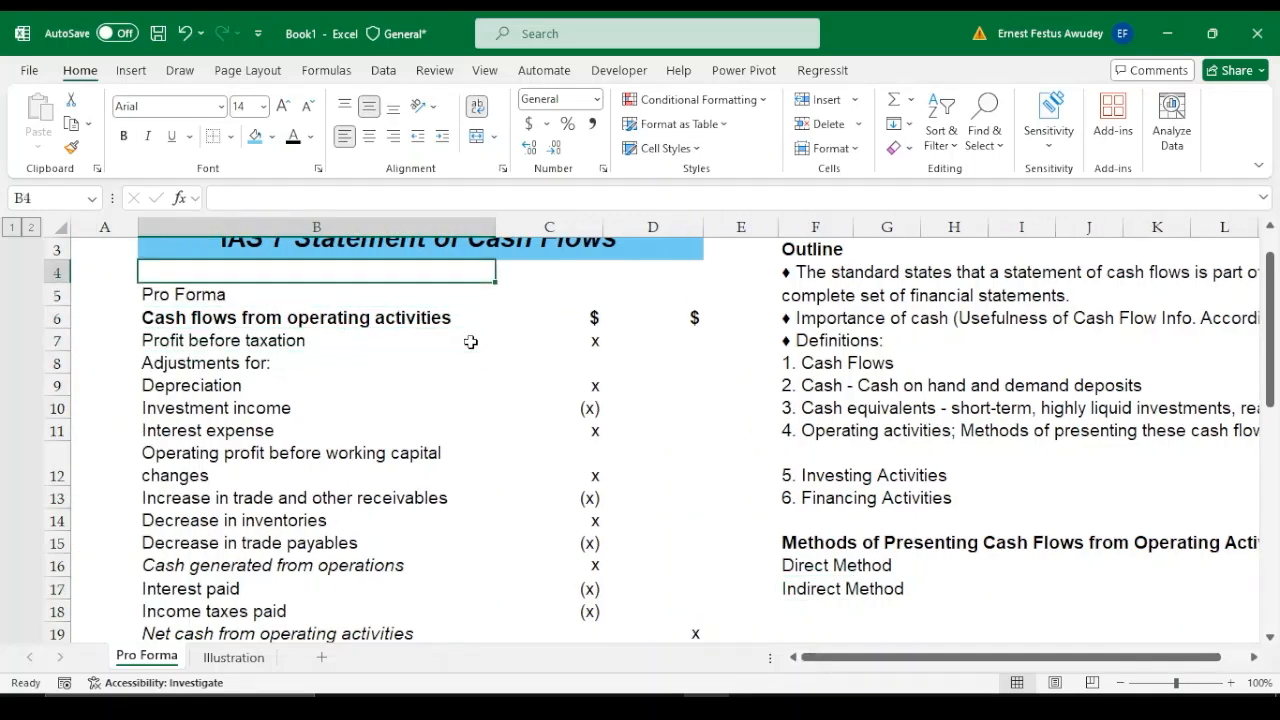
pyautogui.scroll(1, 470, 342)
pyautogui.press('Down')
pyautogui.press('Down')
pyautogui.press('Down')
pyautogui.press('Down')
pyautogui.press('Down')
pyautogui.press('Down')
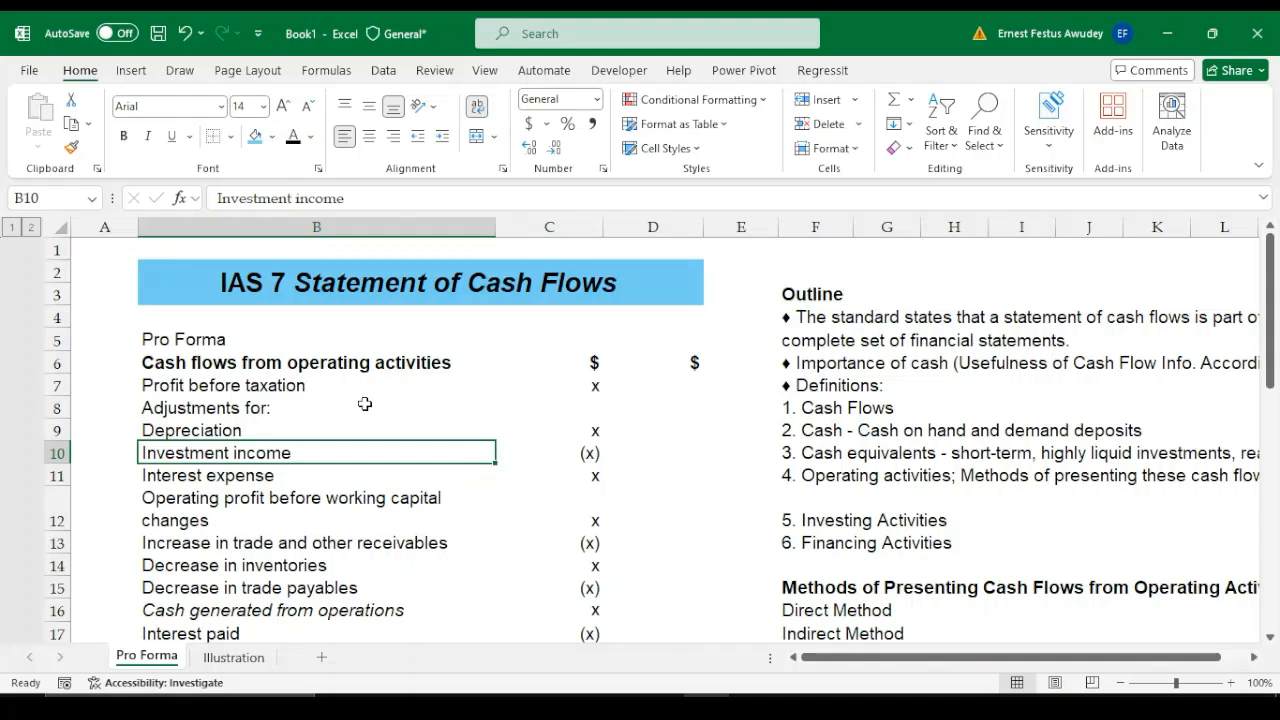
pyautogui.click(272, 386)
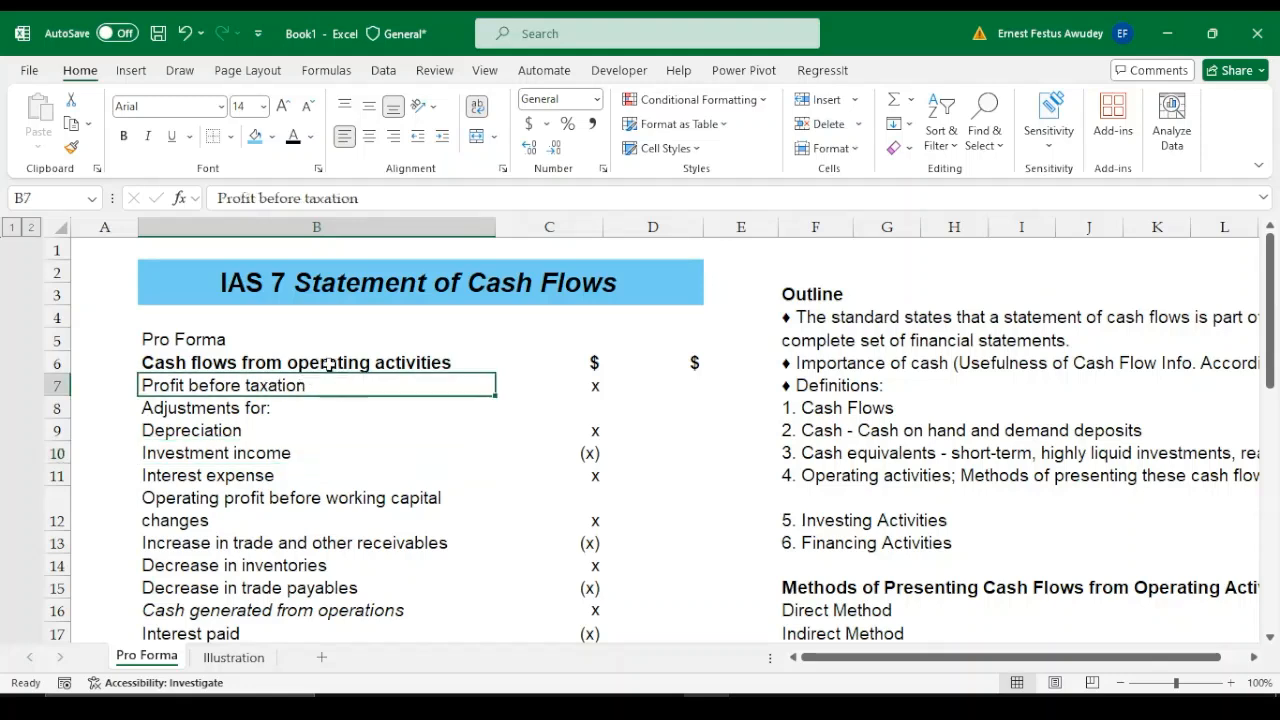
pyautogui.moveTo(337, 363); pyautogui.dragTo(337, 497)
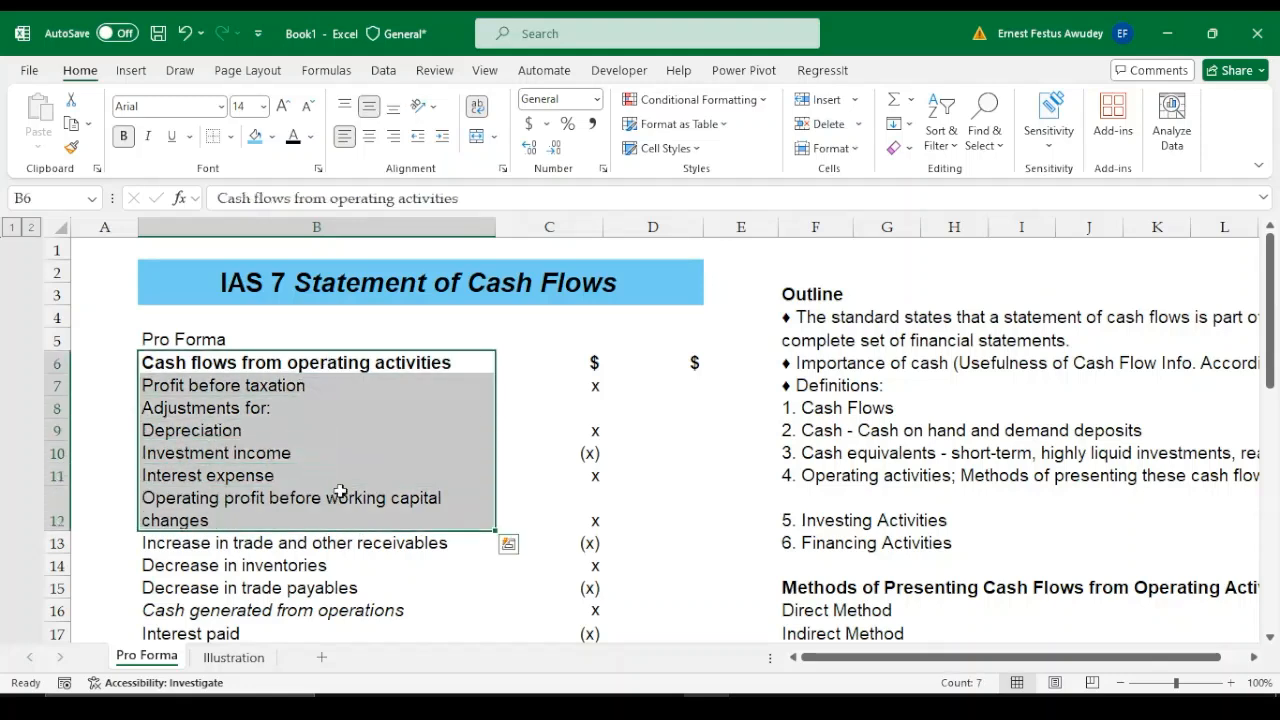
pyautogui.click(384, 400)
pyautogui.moveTo(400, 366); pyautogui.dragTo(373, 390)
pyautogui.click(373, 389)
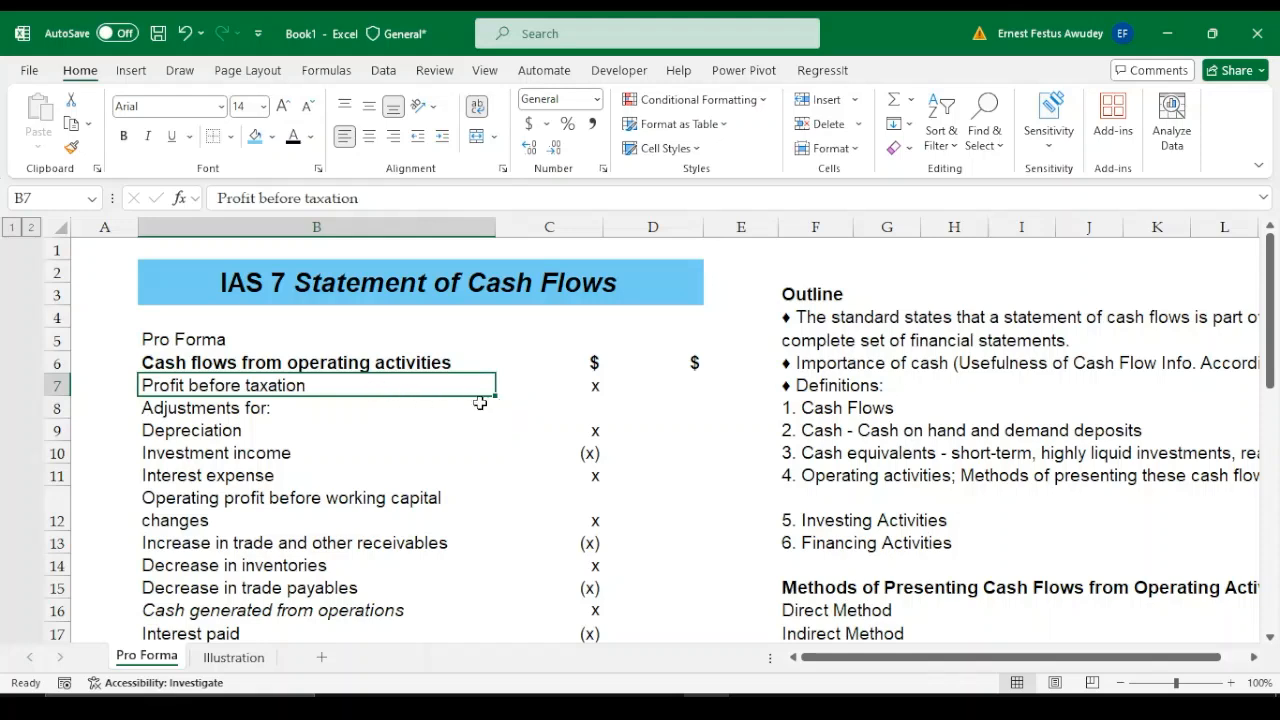
pyautogui.click(234, 409)
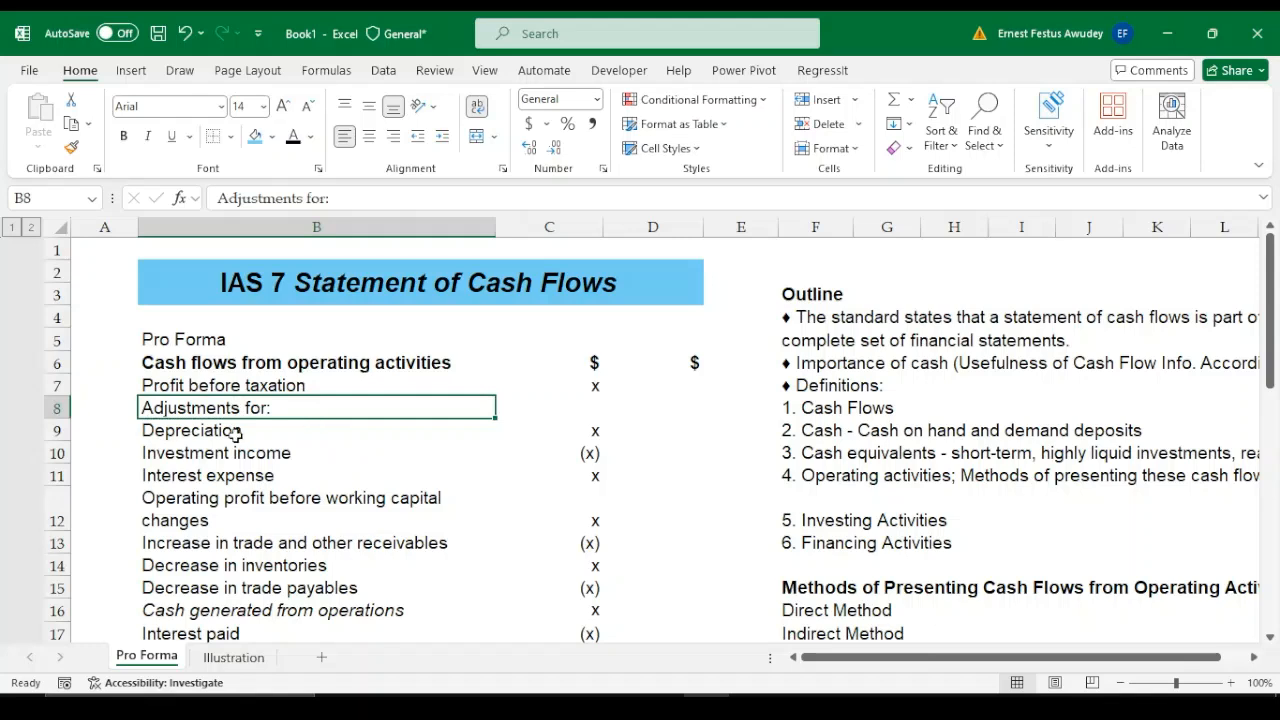
# Make the amount for operating profit before working capital changes in C12 bold
pyautogui.click(236, 432)
pyautogui.click(259, 454)
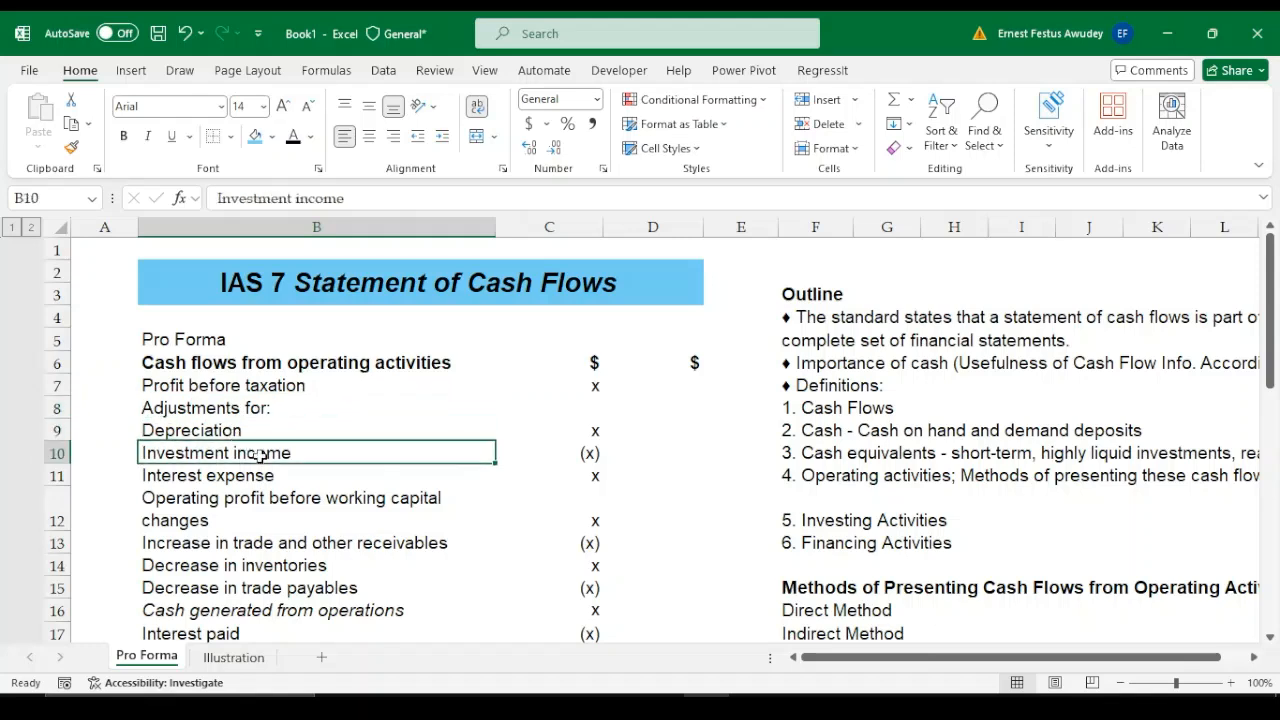
pyautogui.click(285, 478)
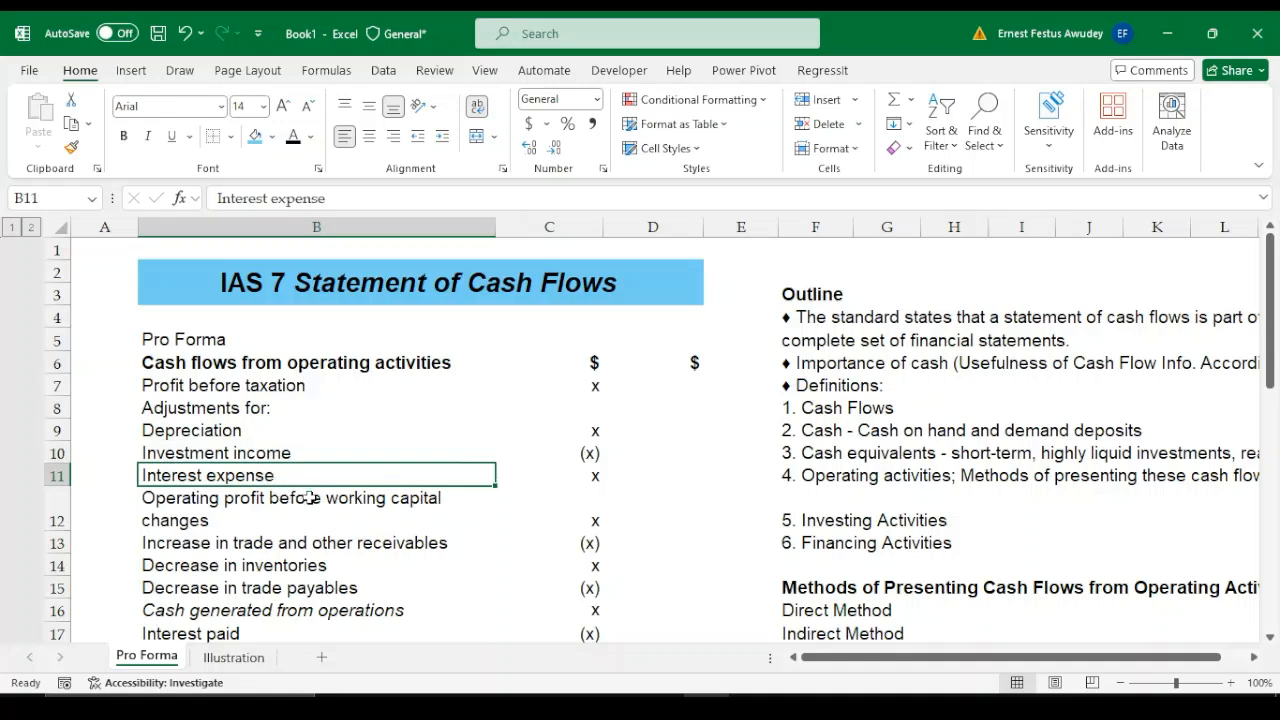
pyautogui.click(310, 498)
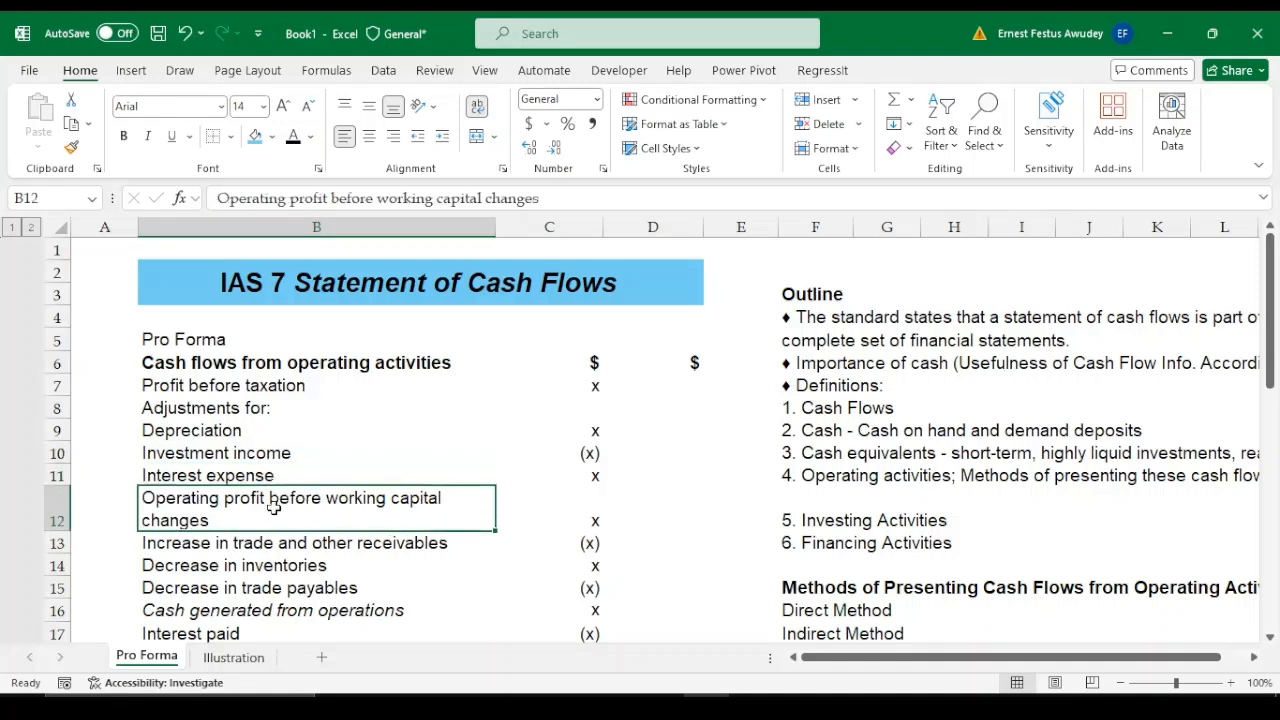
pyautogui.click(595, 518)
pyautogui.hotkey('ctrl', 'b')
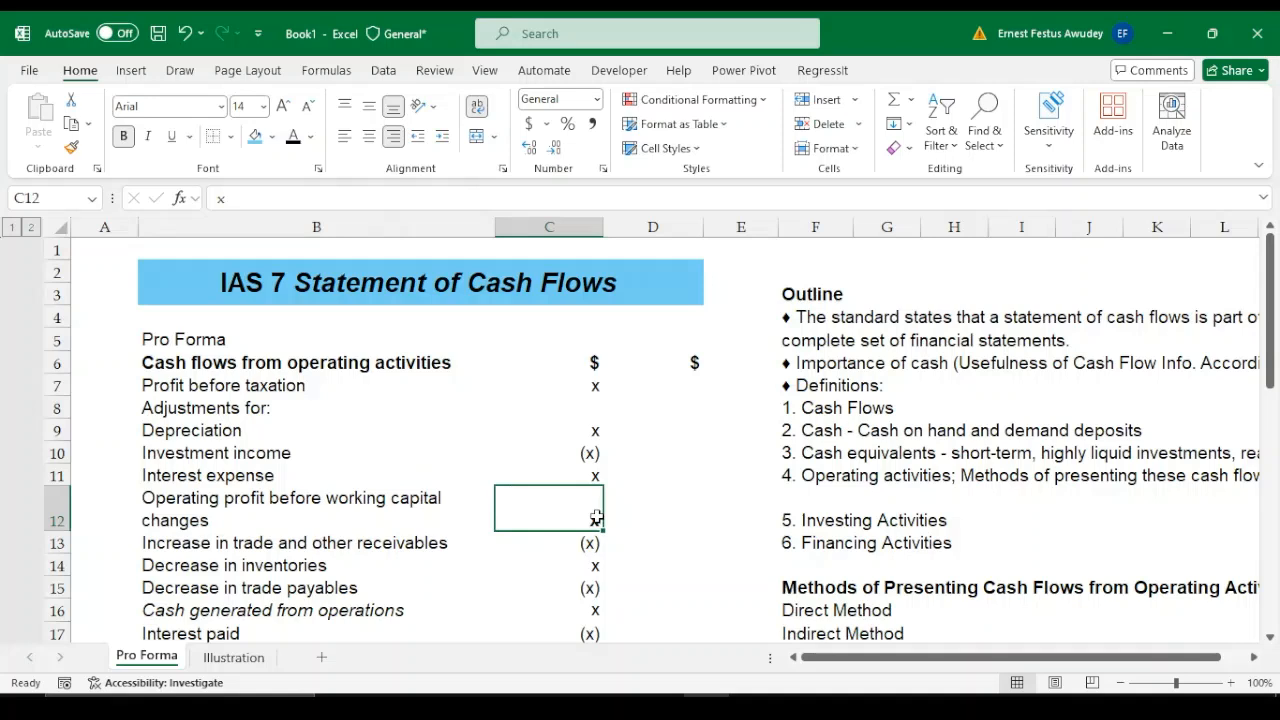
pyautogui.click(697, 535)
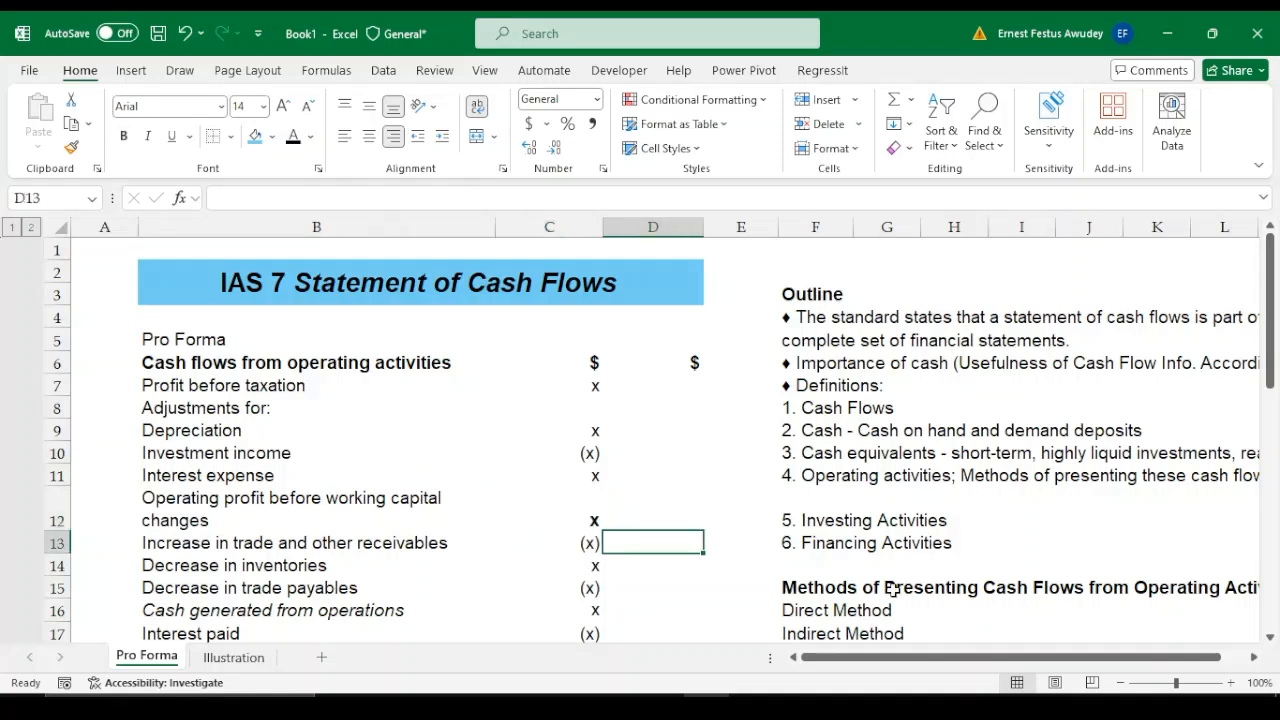
pyautogui.click(982, 705)
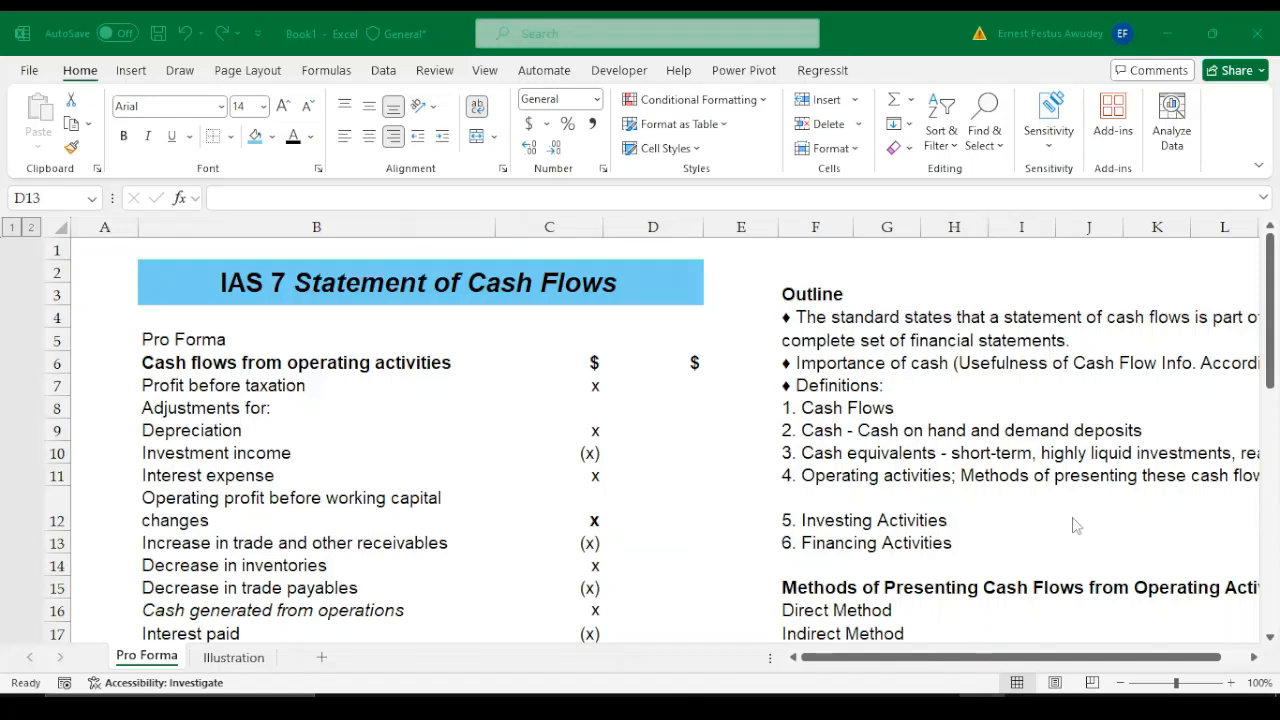
pyautogui.click(707, 705)
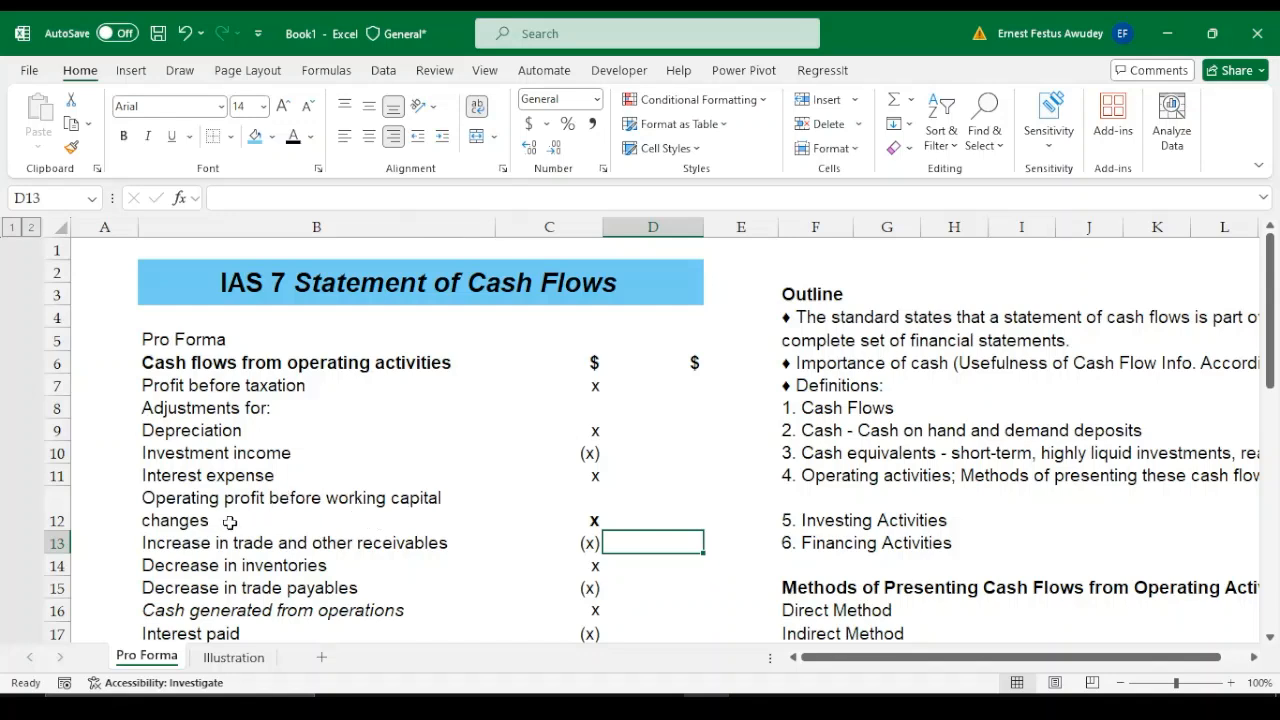
# Examine the working capital changes in B13:B15, covering receivables, inventories and trade payables, through to cash generated from operations
pyautogui.click(204, 547)
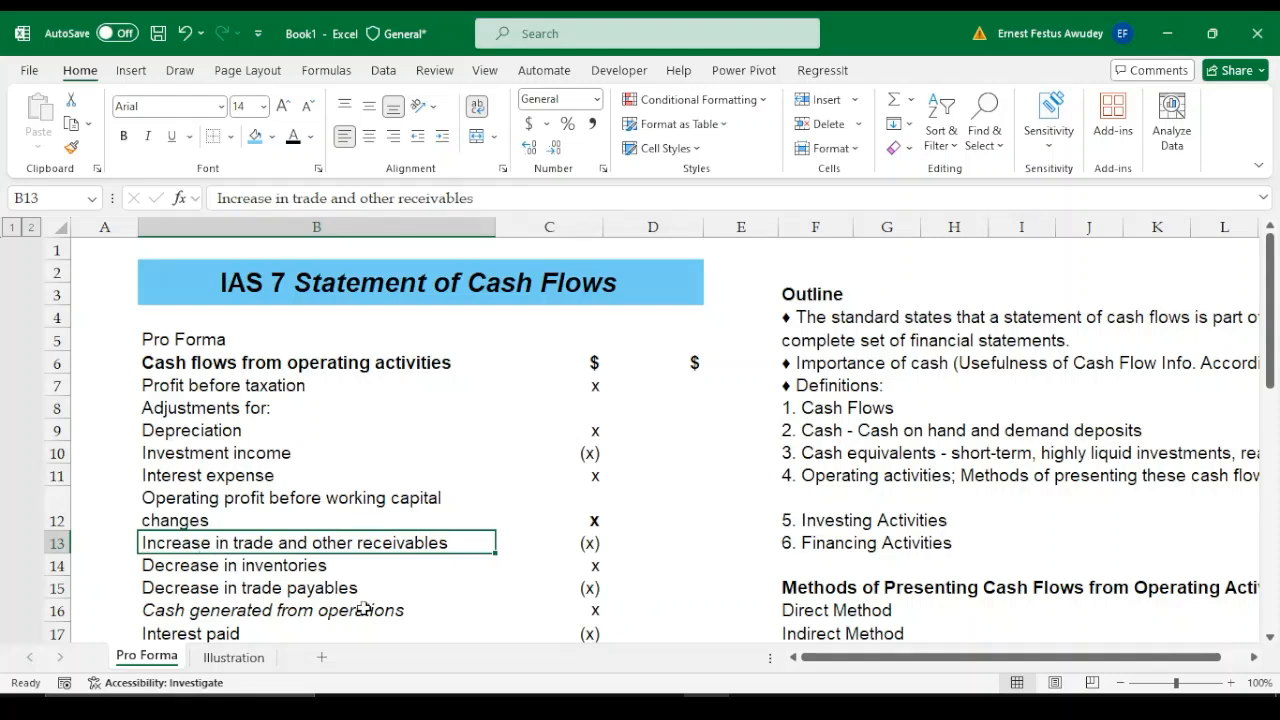
pyautogui.press('Down')
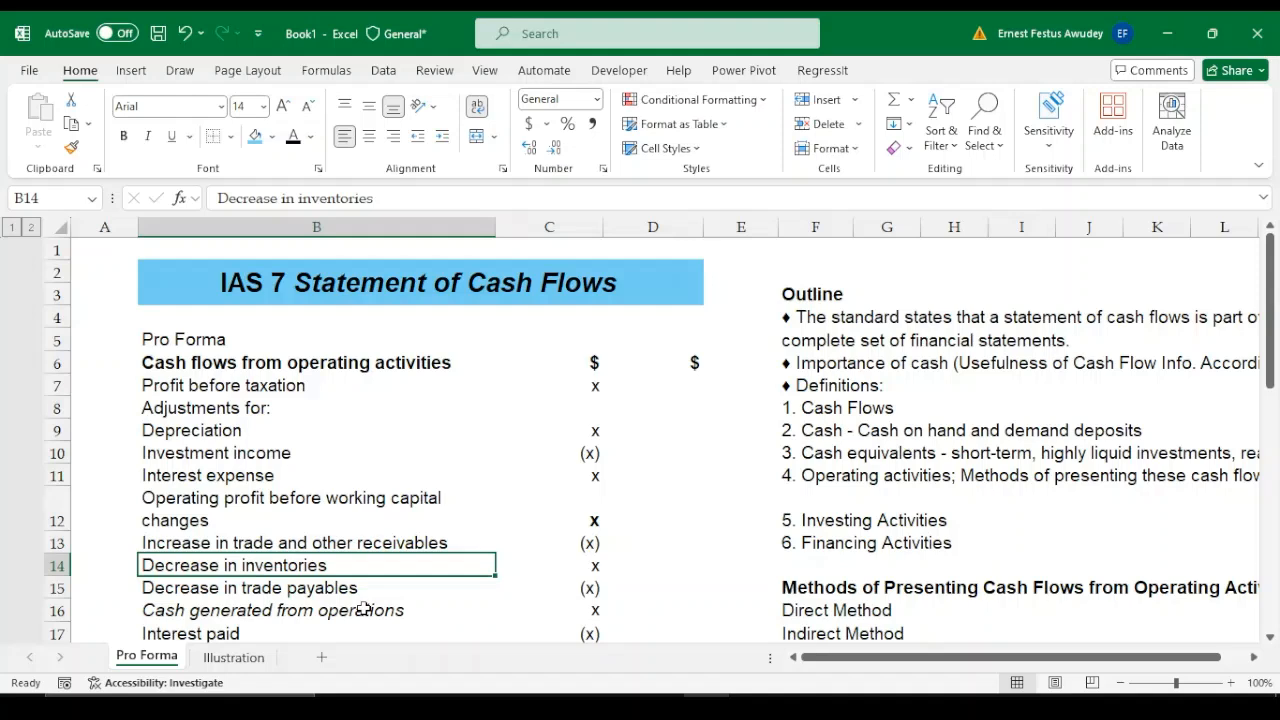
pyautogui.press('Up')
pyautogui.press('Up')
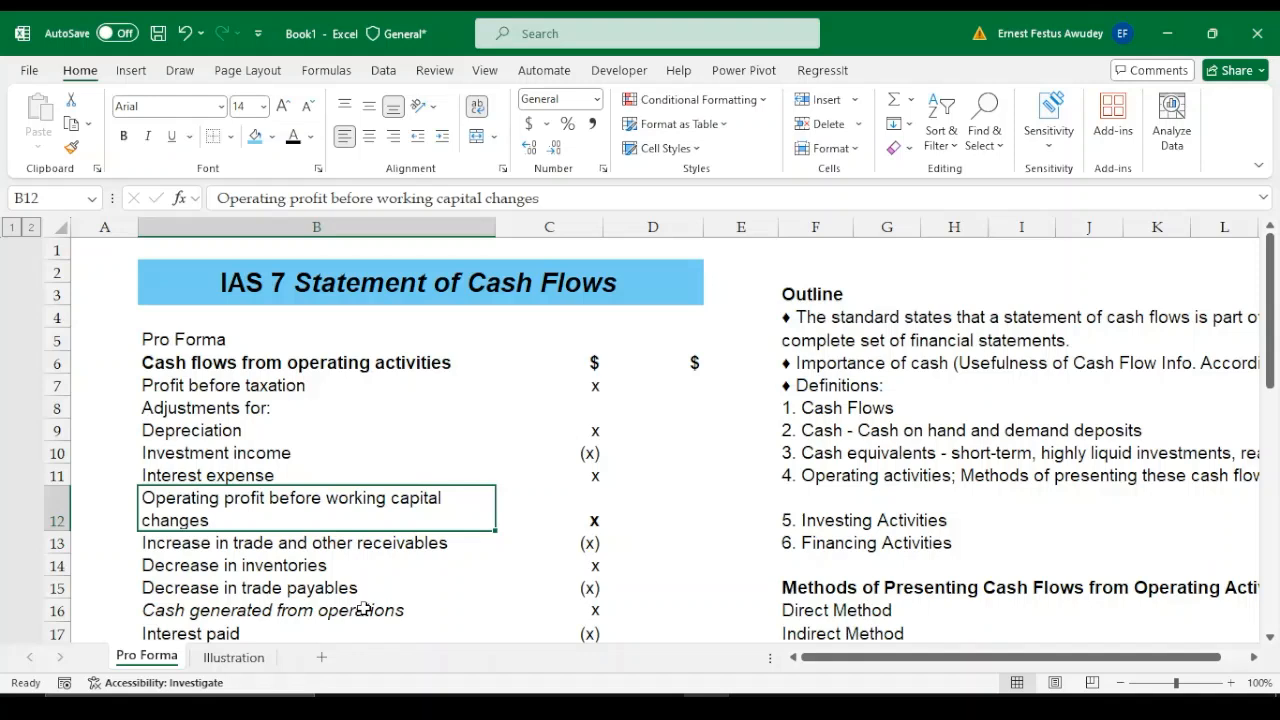
pyautogui.press('Down')
pyautogui.press('Down')
pyautogui.press('Down')
pyautogui.press('Down')
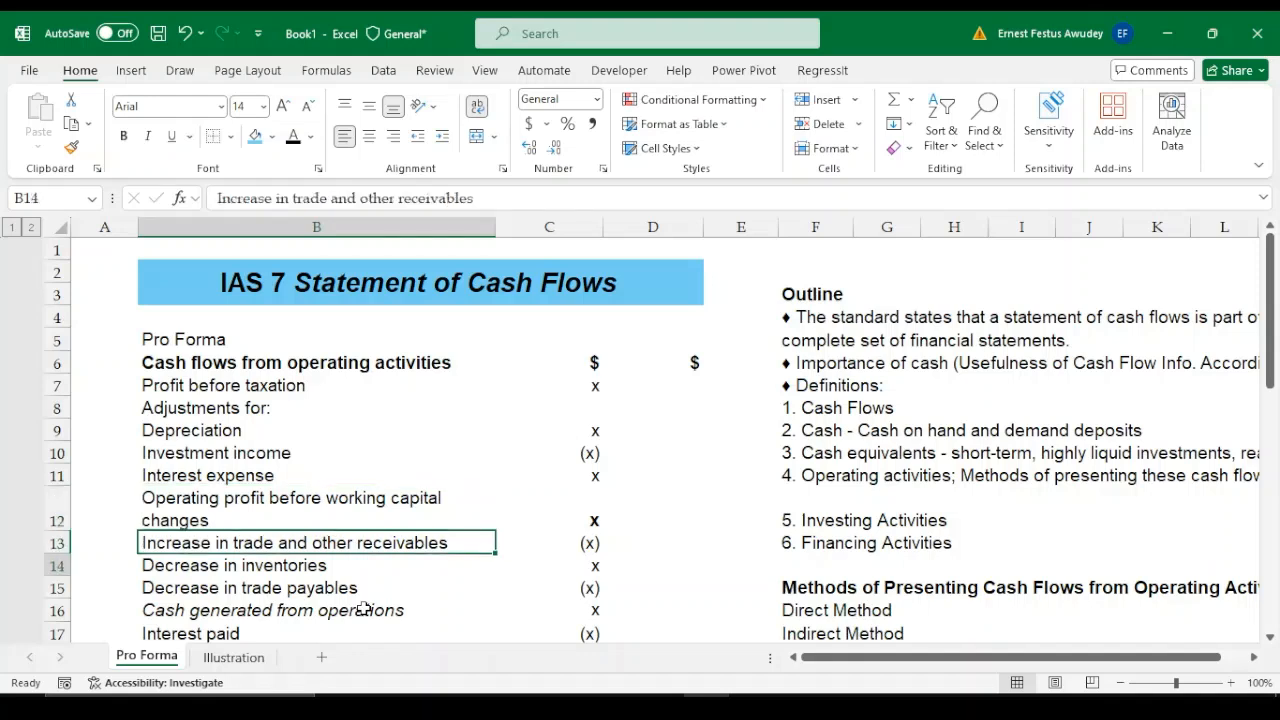
pyautogui.press('Down')
pyautogui.press('Down')
pyautogui.press('Down')
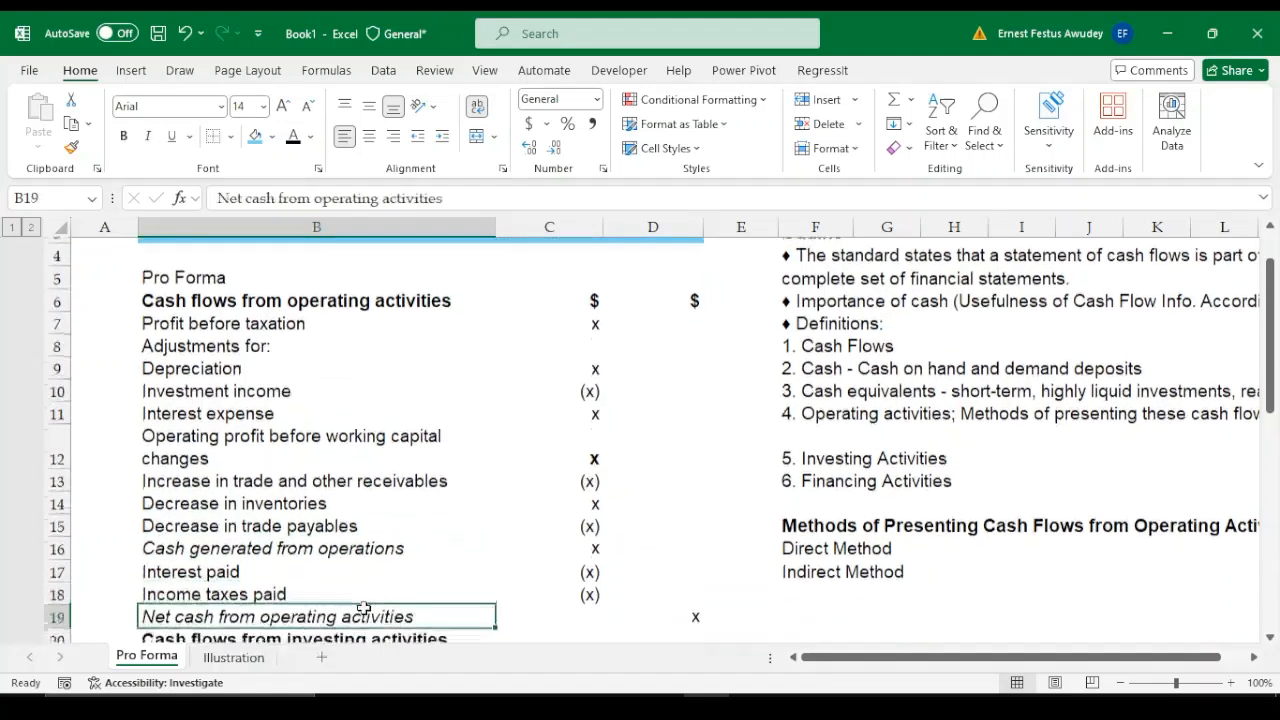
pyautogui.press('Up')
pyautogui.press('Up')
pyautogui.press('Up')
pyautogui.press('Up')
pyautogui.press('Up')
pyautogui.press('Up')
pyautogui.press('Up')
pyautogui.press('Up')
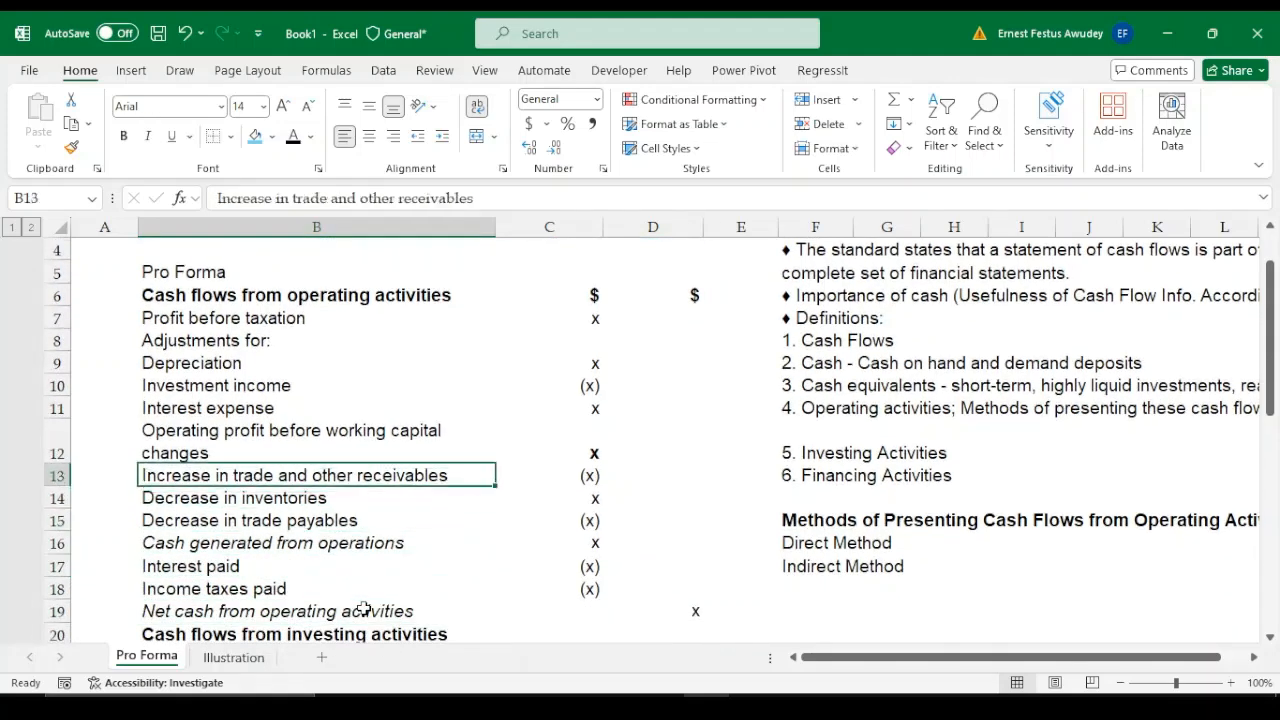
pyautogui.press('Down')
pyautogui.press('Down')
pyautogui.press('Down')
pyautogui.press('Down')
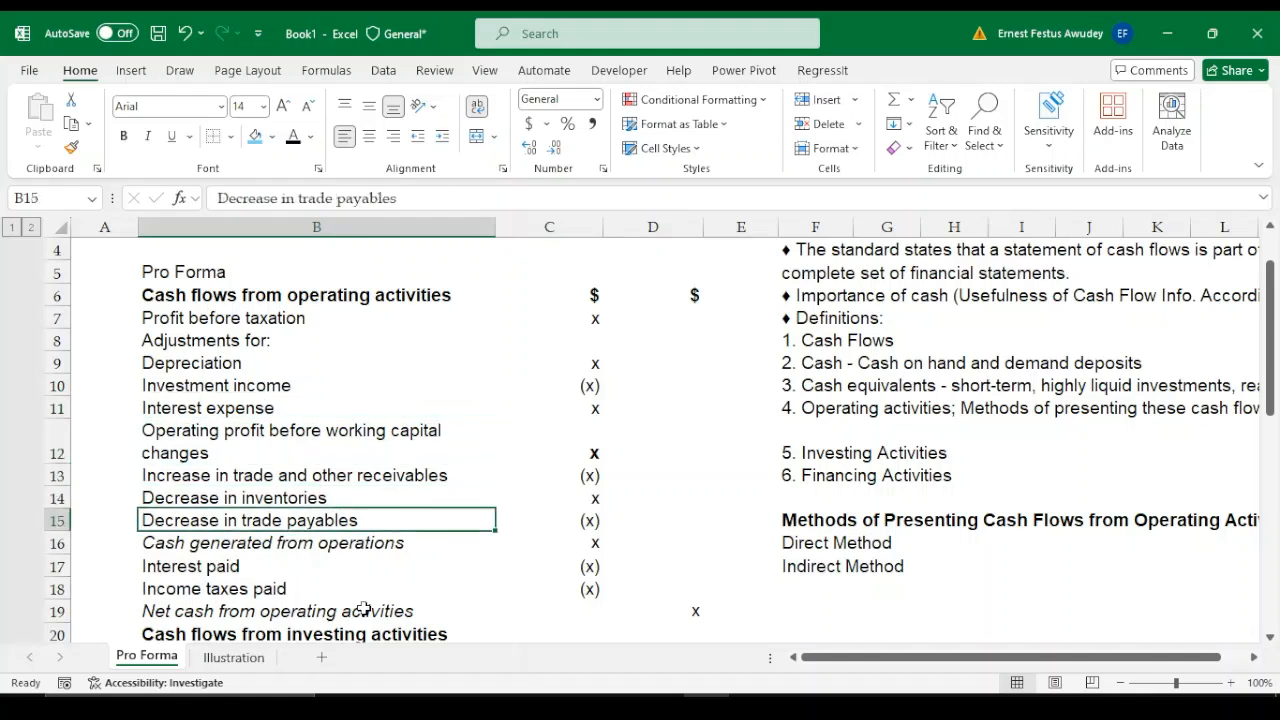
pyautogui.press('Down')
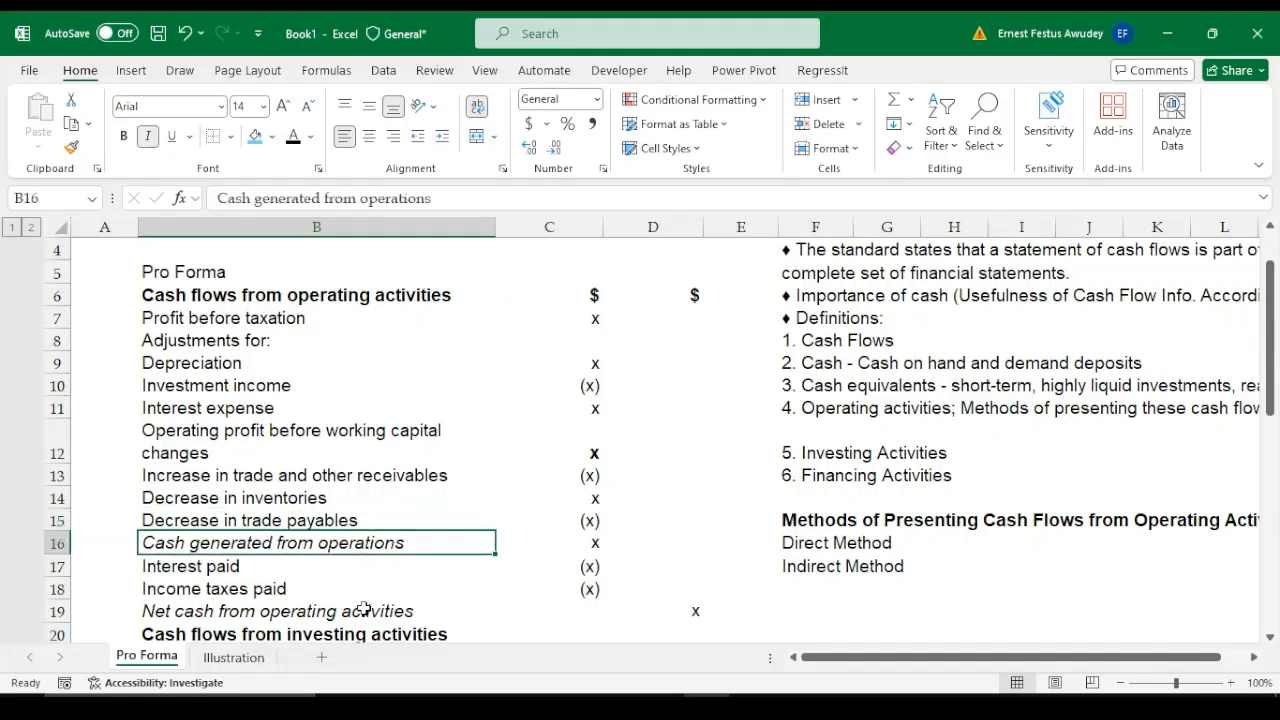
# Examine the interest paid and income taxes paid lines with their amounts, ending at net cash from operating activities in B19
pyautogui.press('Down')
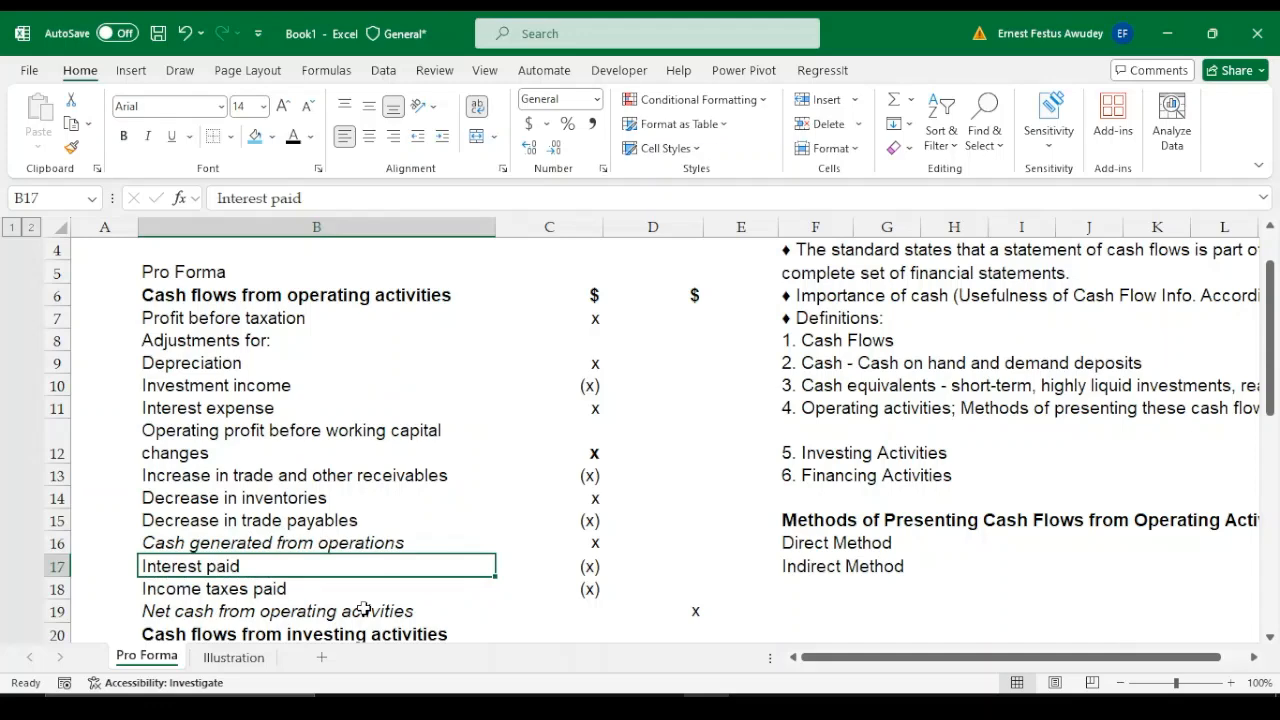
pyautogui.press('Down')
pyautogui.press('Down')
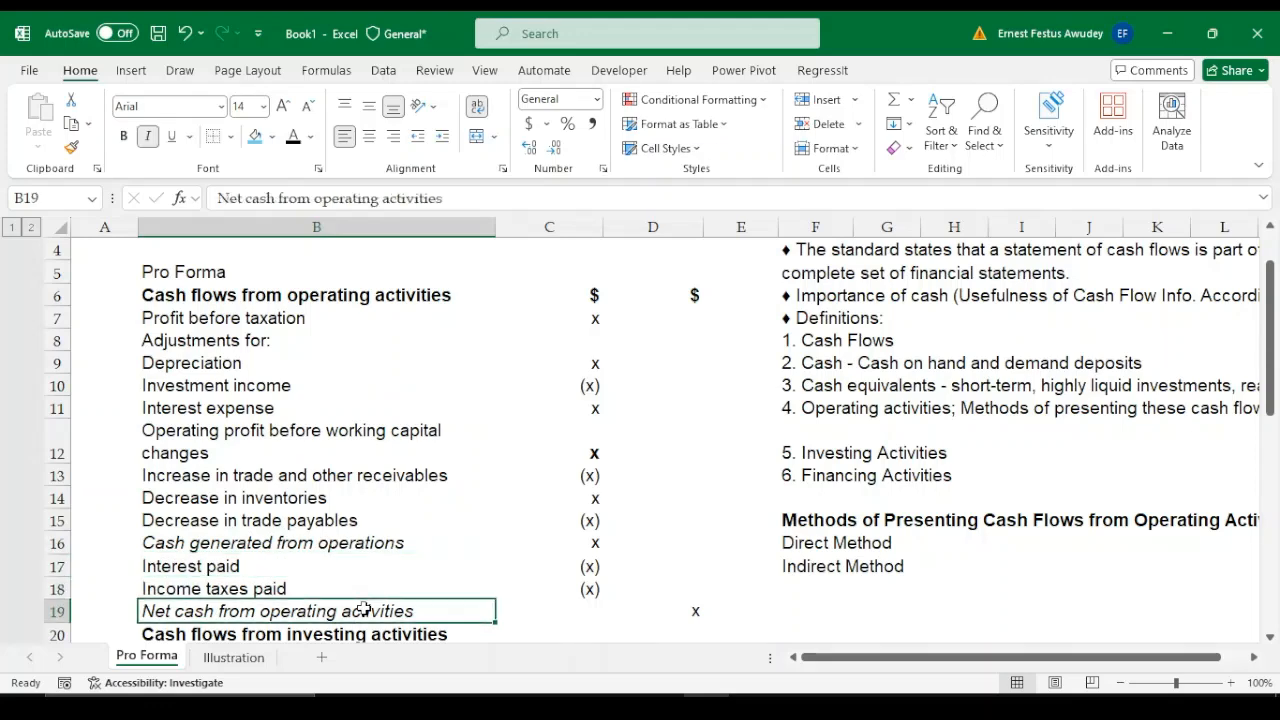
pyautogui.click(367, 580)
pyautogui.scroll(-1, 367, 580)
pyautogui.press('Down')
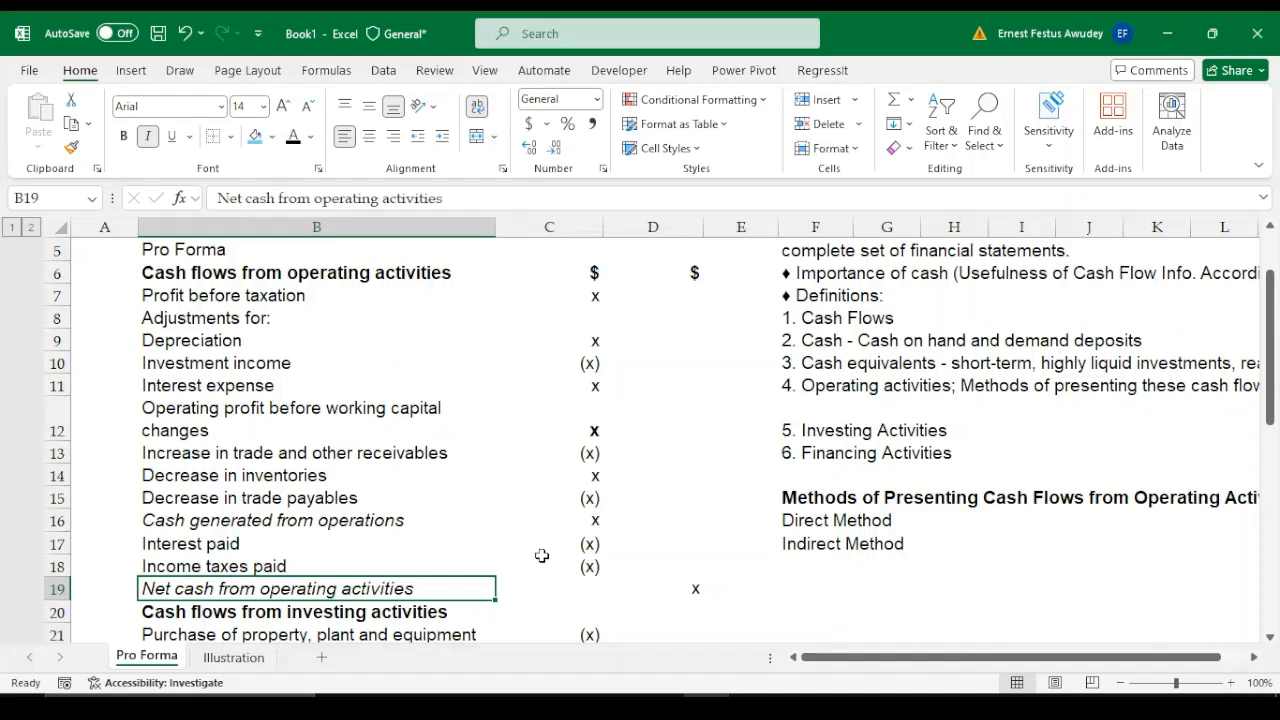
pyautogui.click(590, 544)
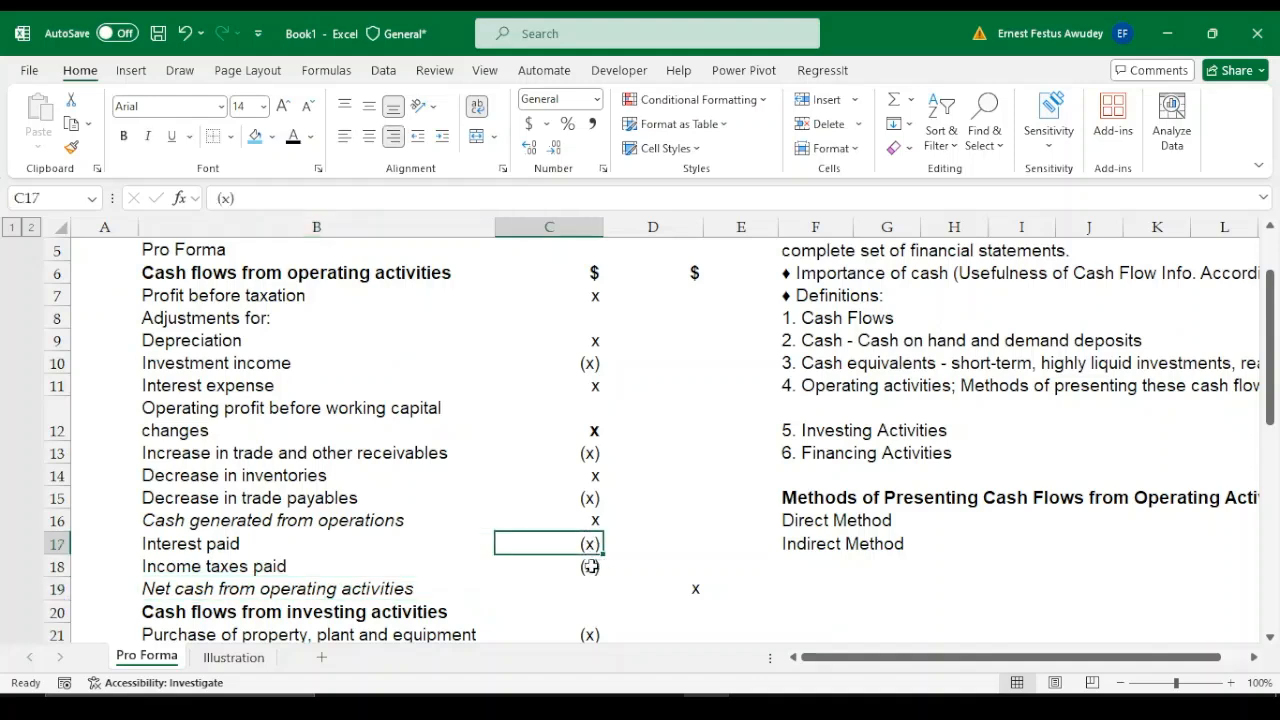
pyautogui.click(593, 566)
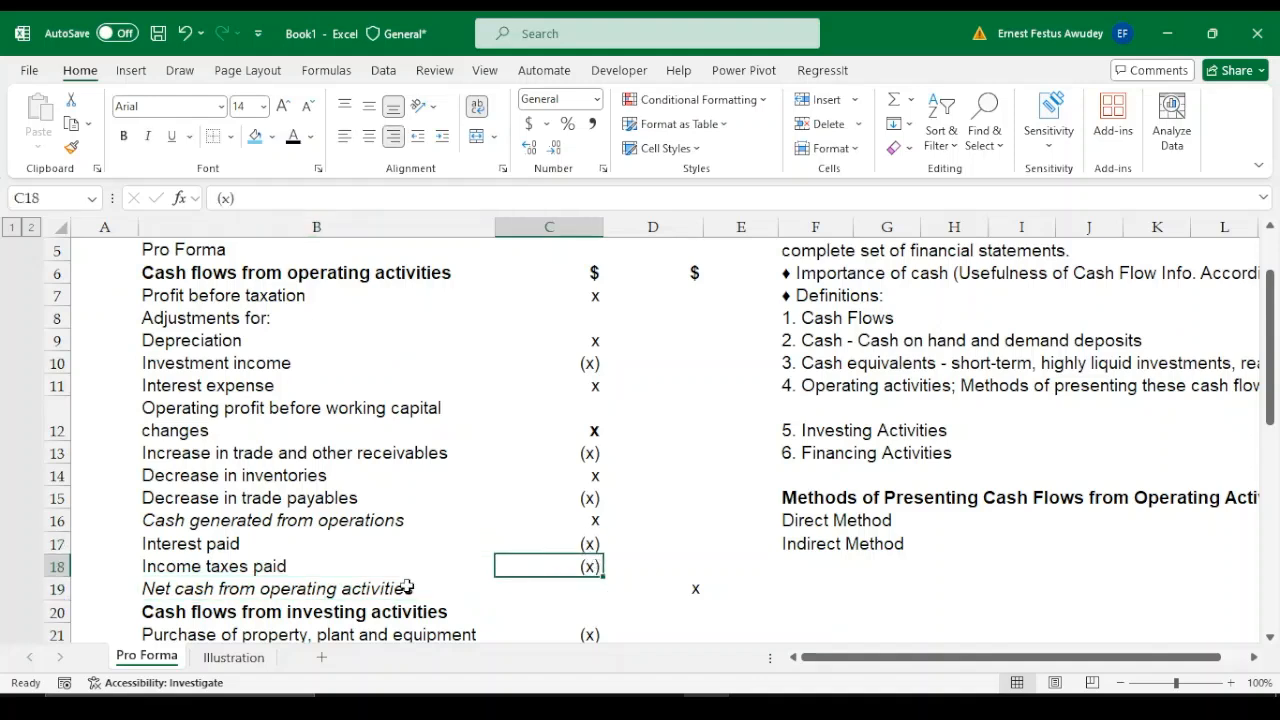
pyautogui.click(312, 594)
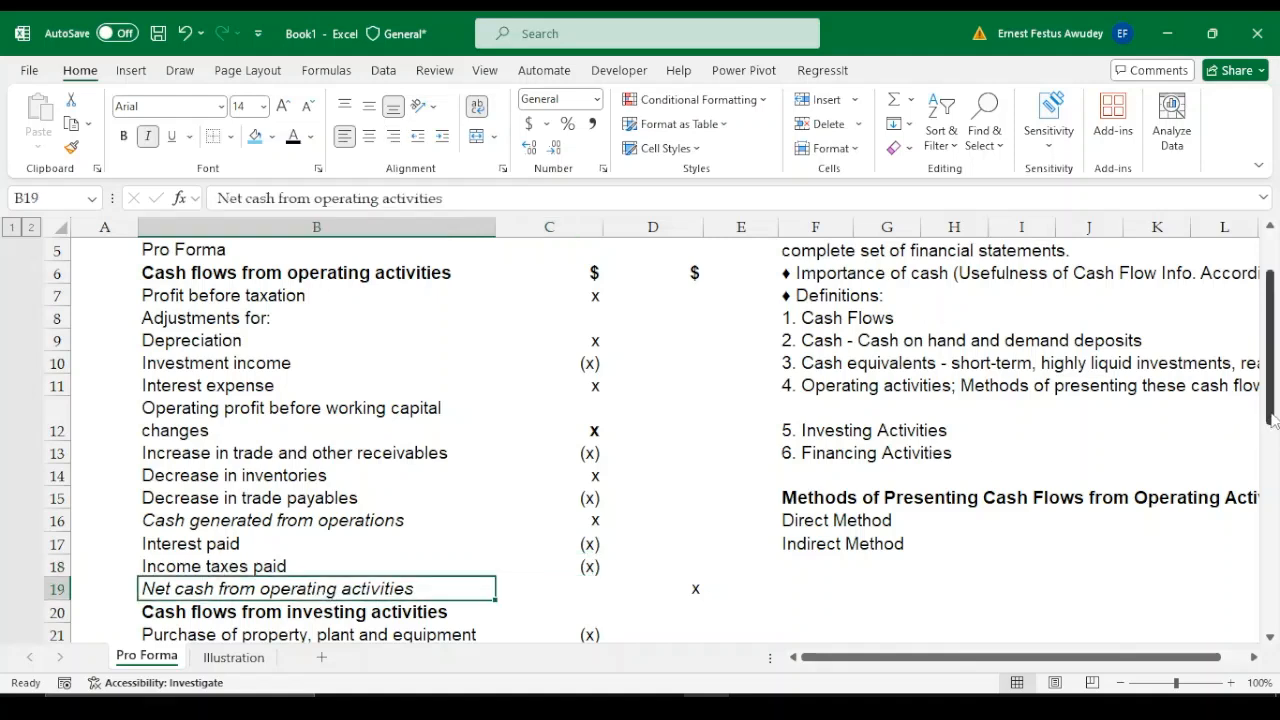
pyautogui.moveTo(1273, 422); pyautogui.dragTo(1274, 404)
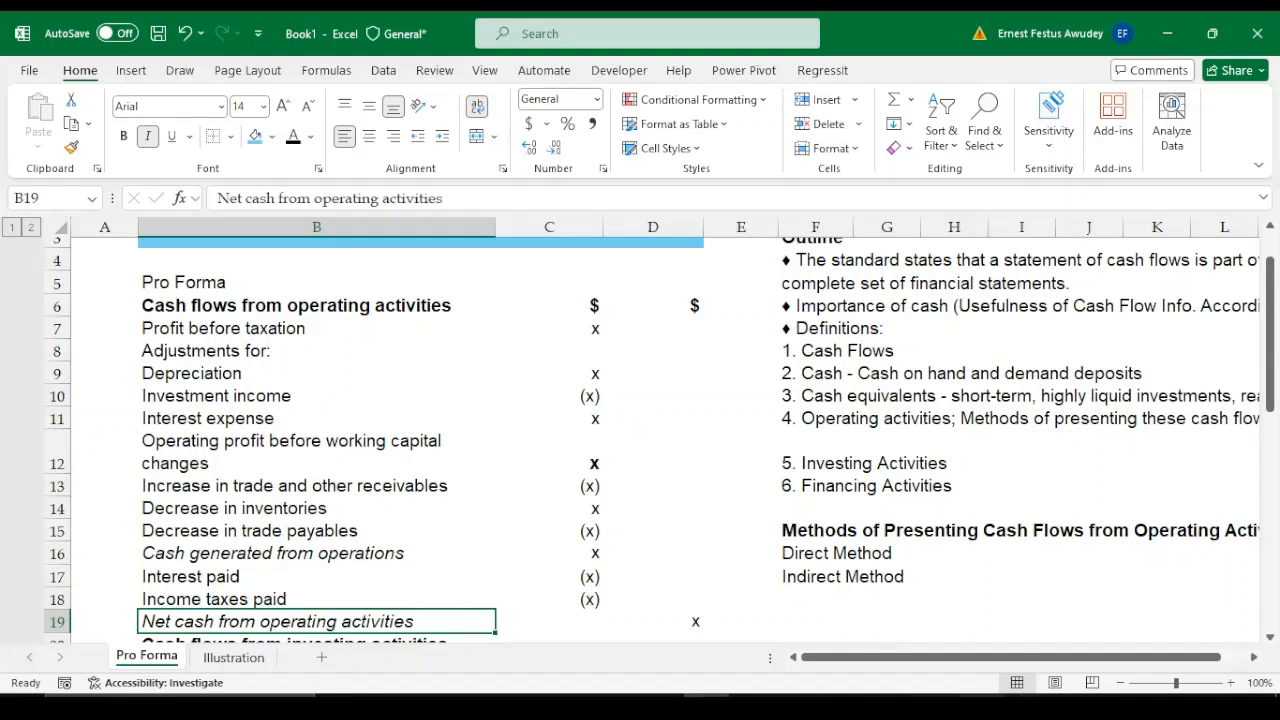
pyautogui.click(983, 706)
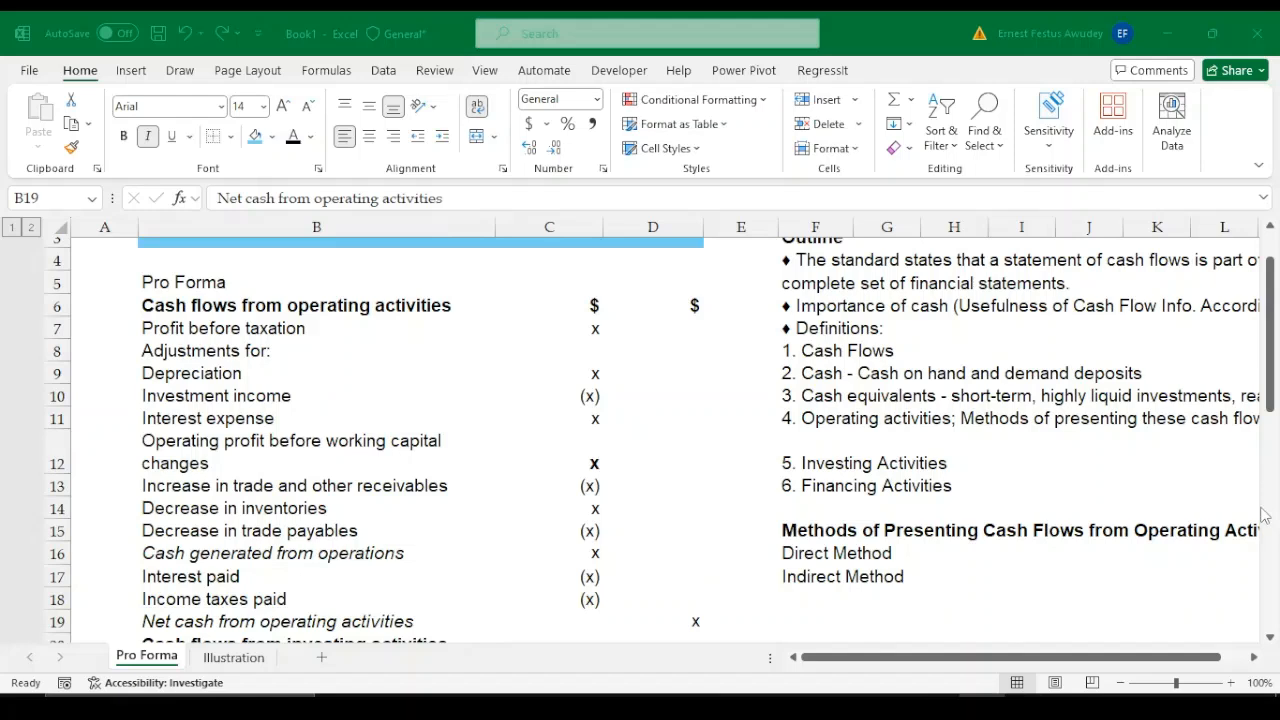
pyautogui.click(983, 706)
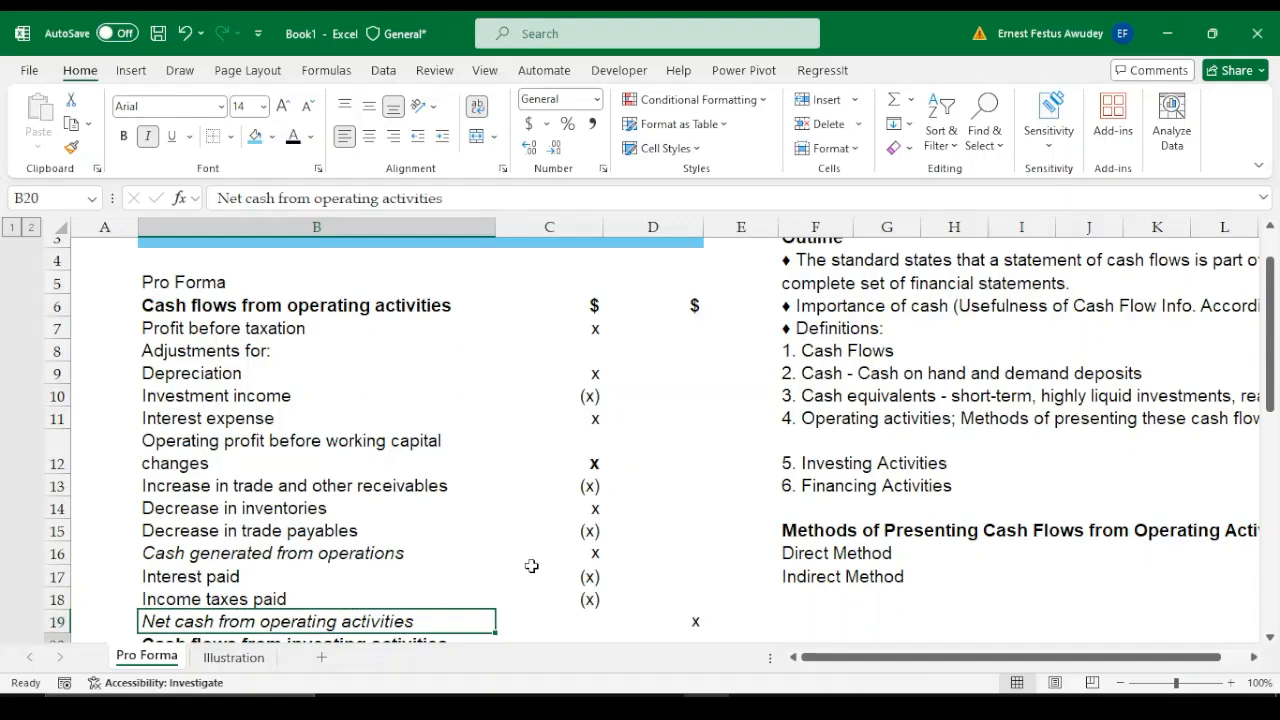
# Examine the investing activities section line by line, from purchase of property, plant and equipment to net cash used in investing activities
pyautogui.press('Down')
pyautogui.press('Down')
pyautogui.press('Down')
pyautogui.press('Down')
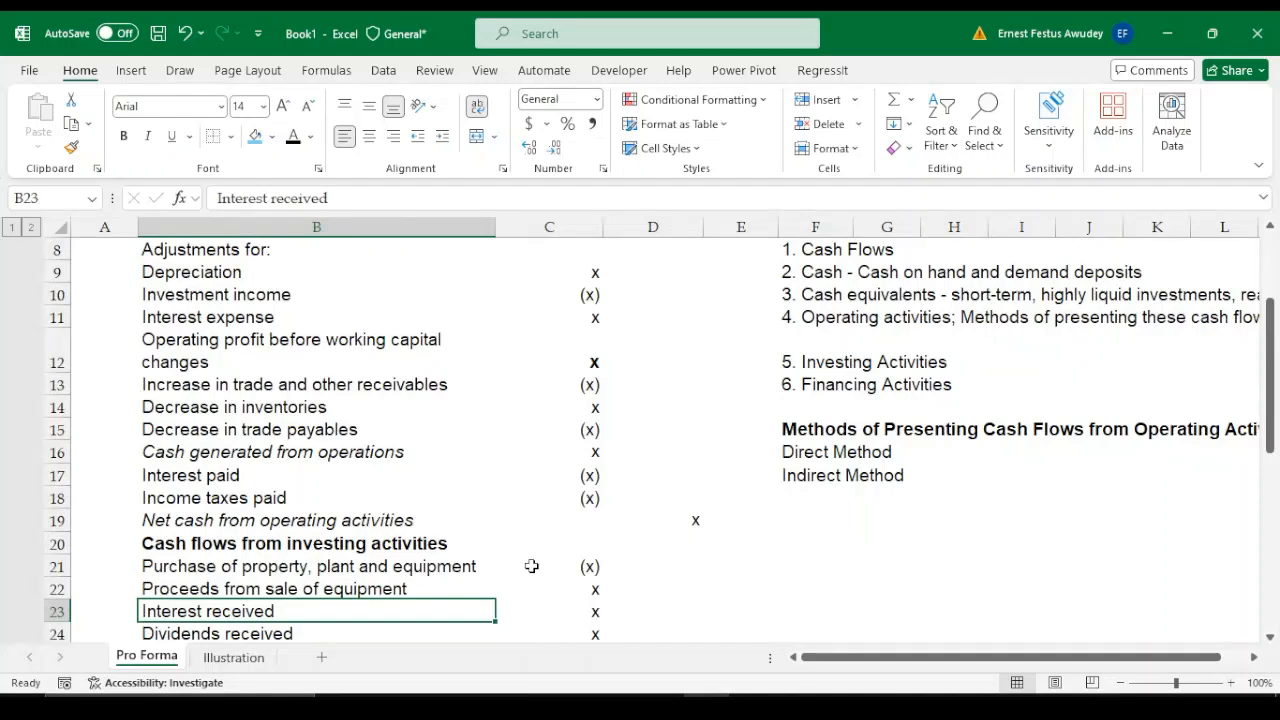
pyautogui.press('Down')
pyautogui.press('Down')
pyautogui.press('Down')
pyautogui.press('Down')
pyautogui.press('Down')
pyautogui.press('Up')
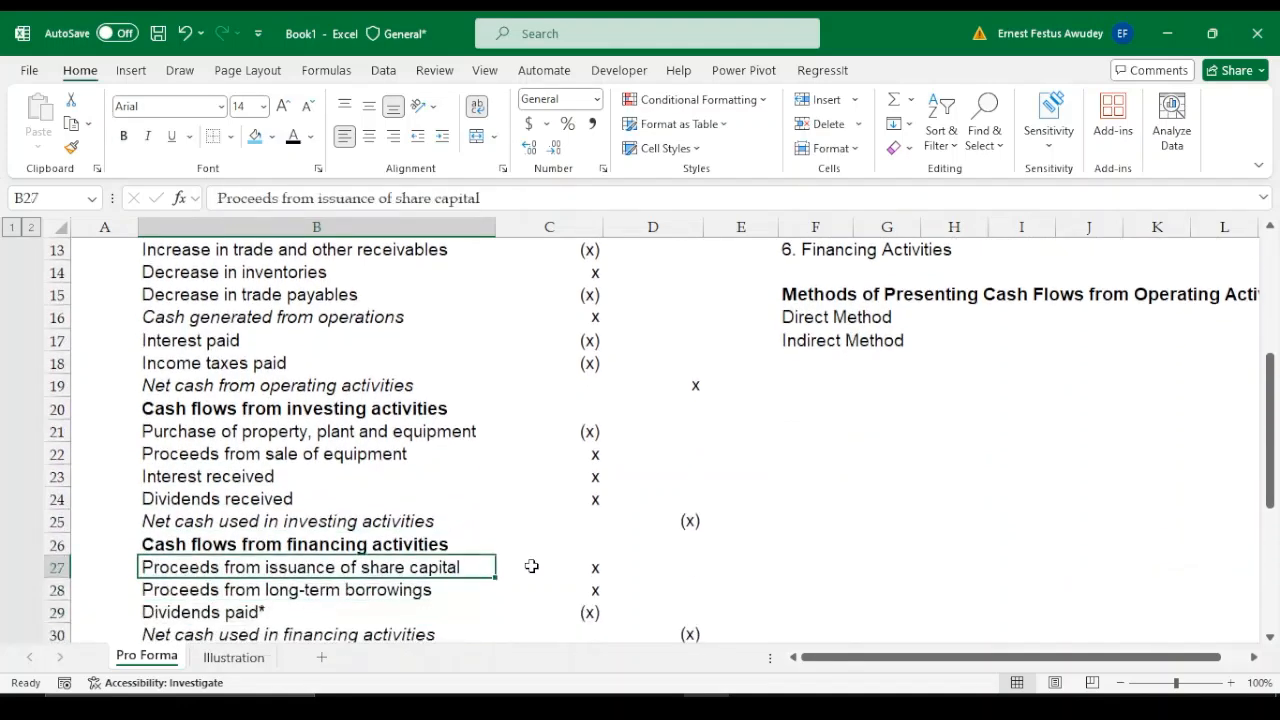
pyautogui.press('Up')
pyautogui.press('Up')
pyautogui.press('Up')
pyautogui.press('Up')
pyautogui.press('Up')
pyautogui.press('Up')
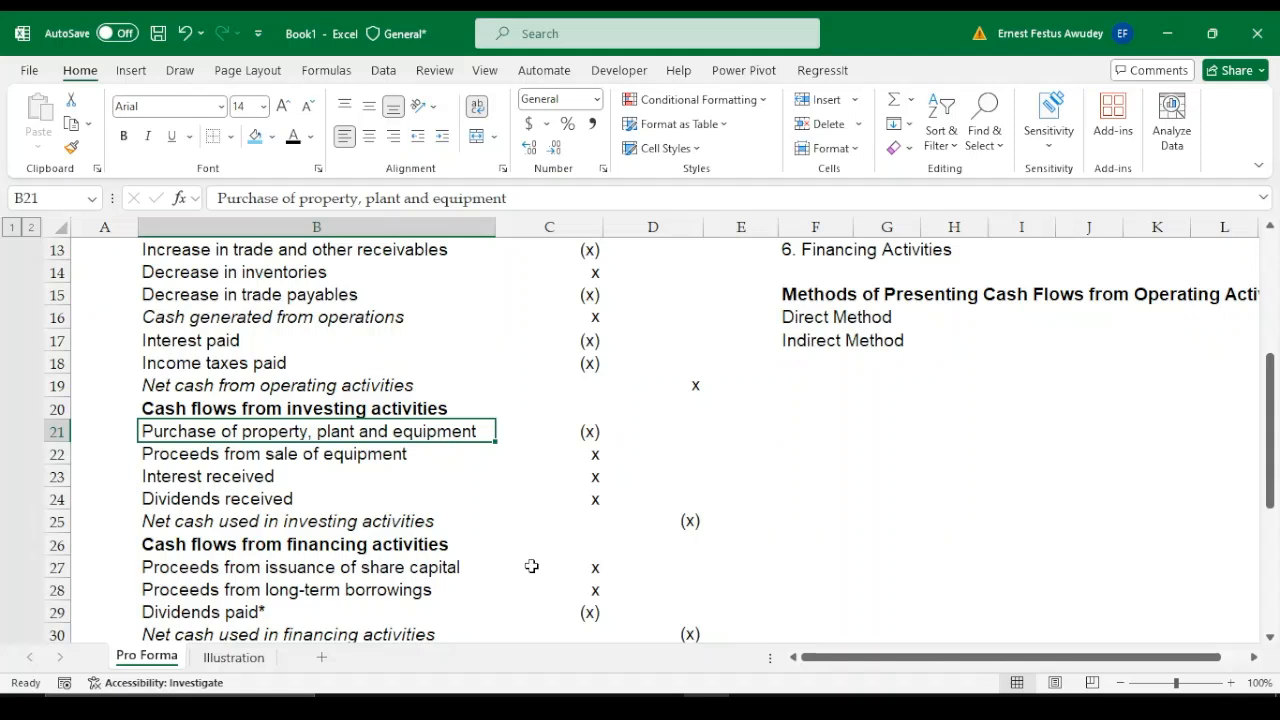
pyautogui.press('Down')
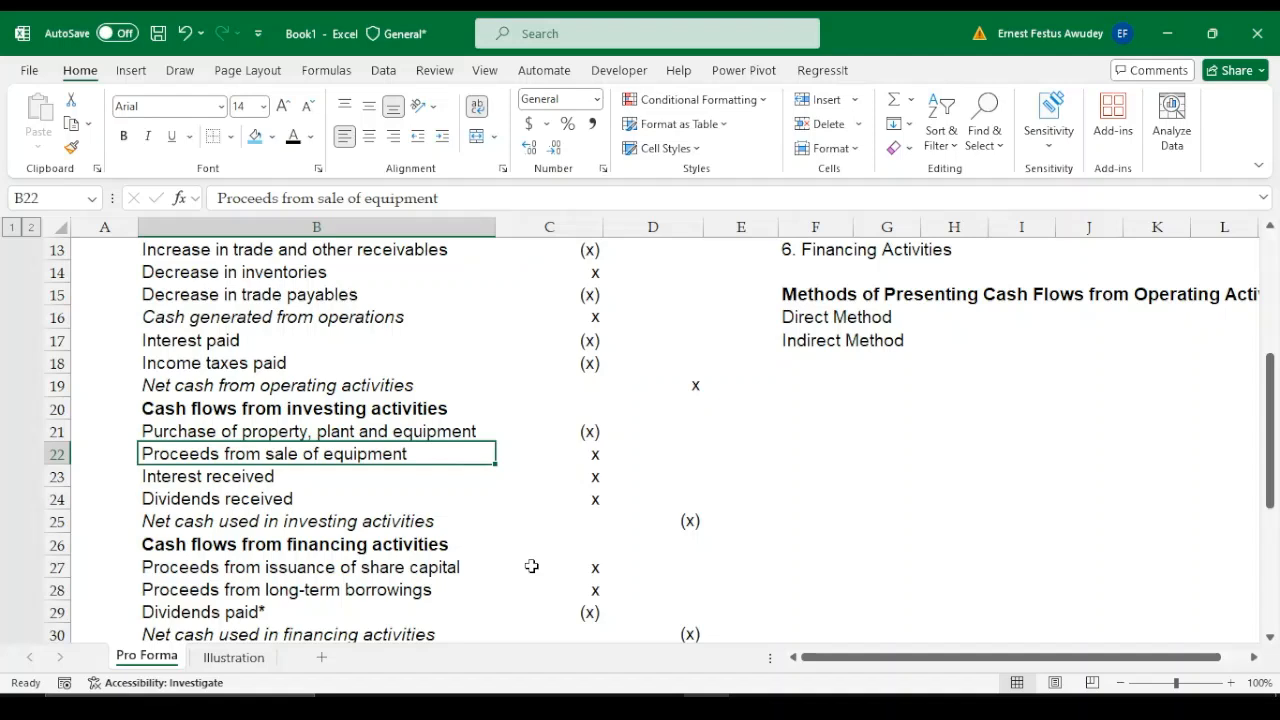
pyautogui.press('Down')
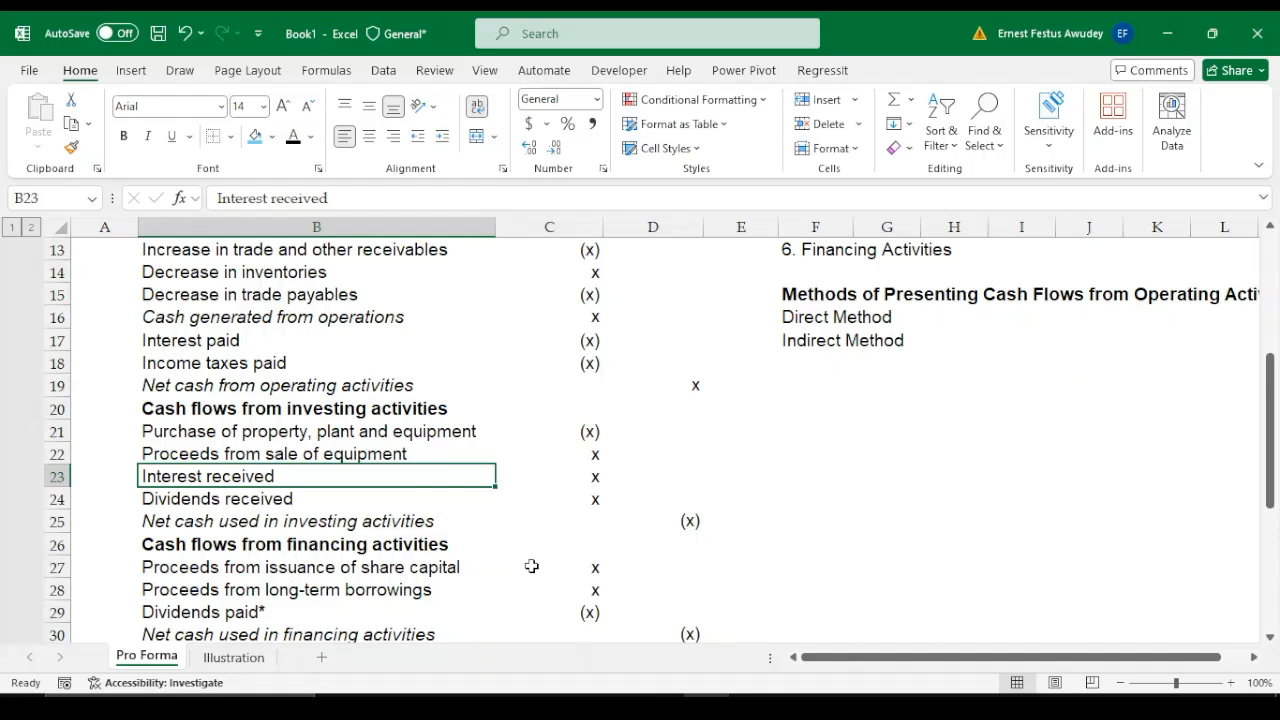
pyautogui.press('Down')
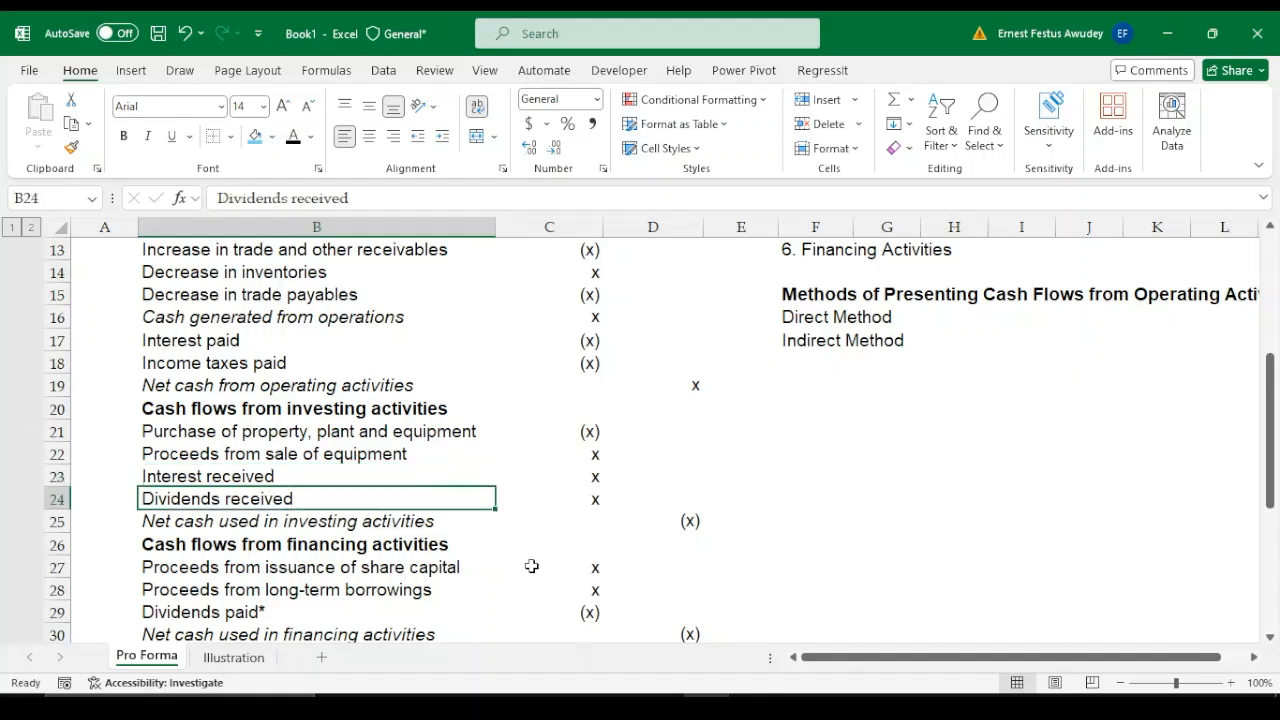
pyautogui.press('Down')
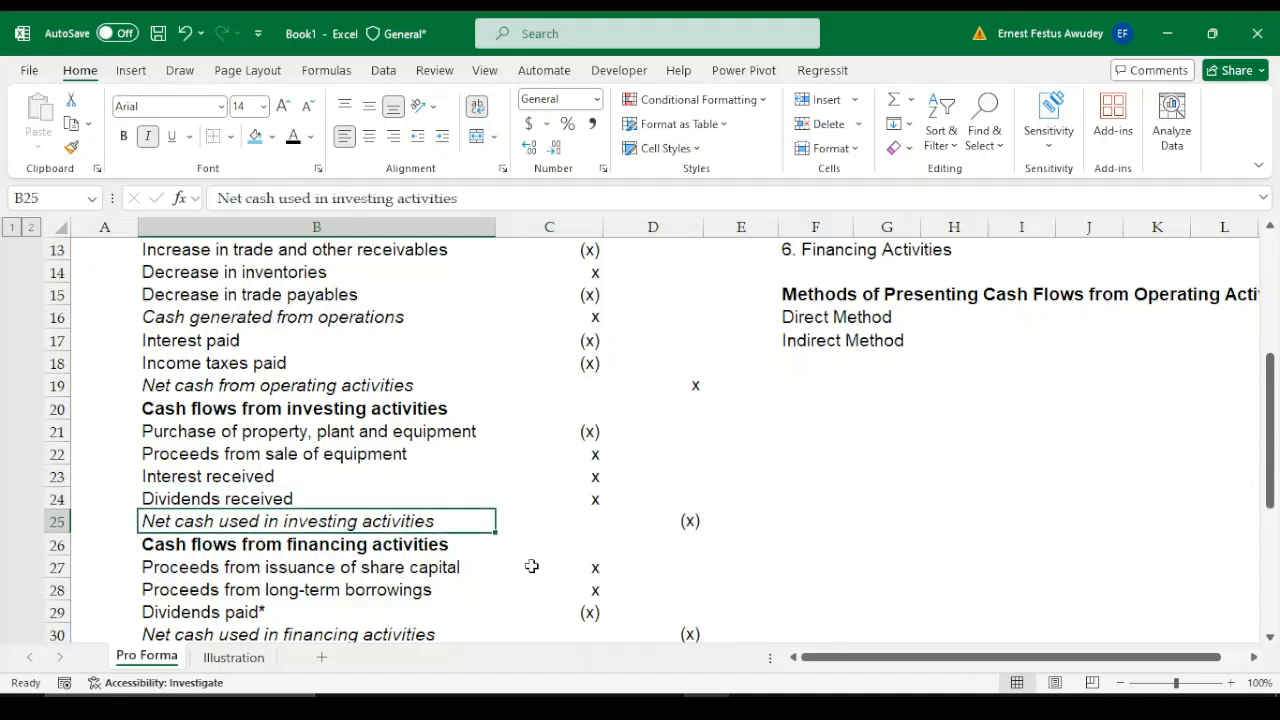
# Review the investing lines in B21:B25 again, ending on the purchase of property, plant and equipment amount in C21
pyautogui.press('Up')
pyautogui.press('Up')
pyautogui.press('Up')
pyautogui.press('Up')
pyautogui.press('Down')
pyautogui.press('Down')
pyautogui.press('Down')
pyautogui.press('Down')
pyautogui.press('Down')
pyautogui.press('Down')
pyautogui.press('Down')
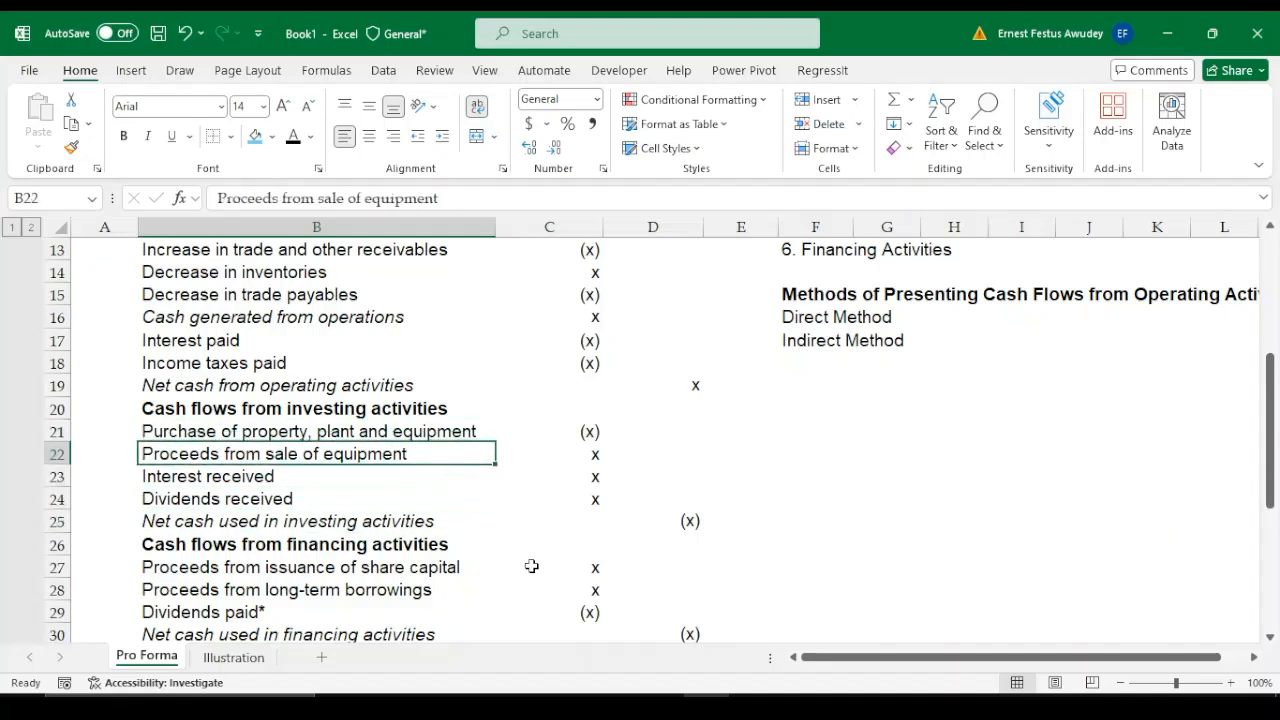
pyautogui.press('Up')
pyautogui.press('Up')
pyautogui.press('Up')
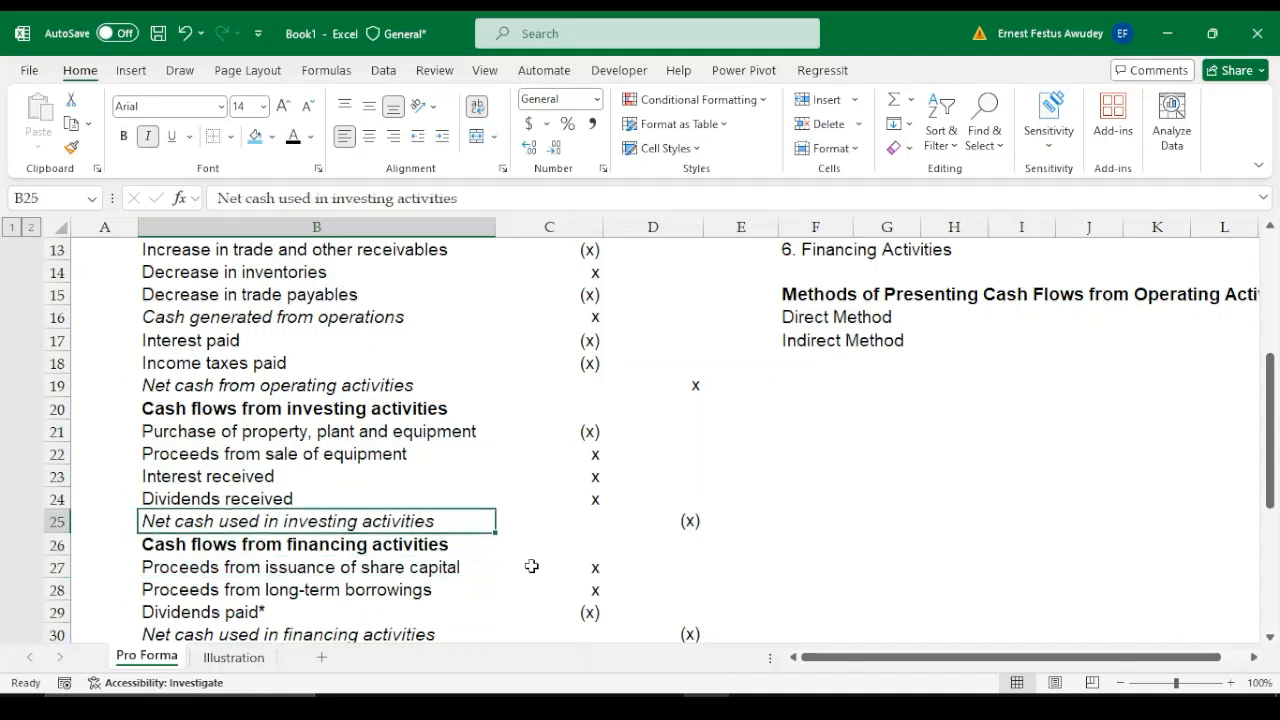
pyautogui.press('Up')
pyautogui.press('Up')
pyautogui.press('Up')
pyautogui.press('Up')
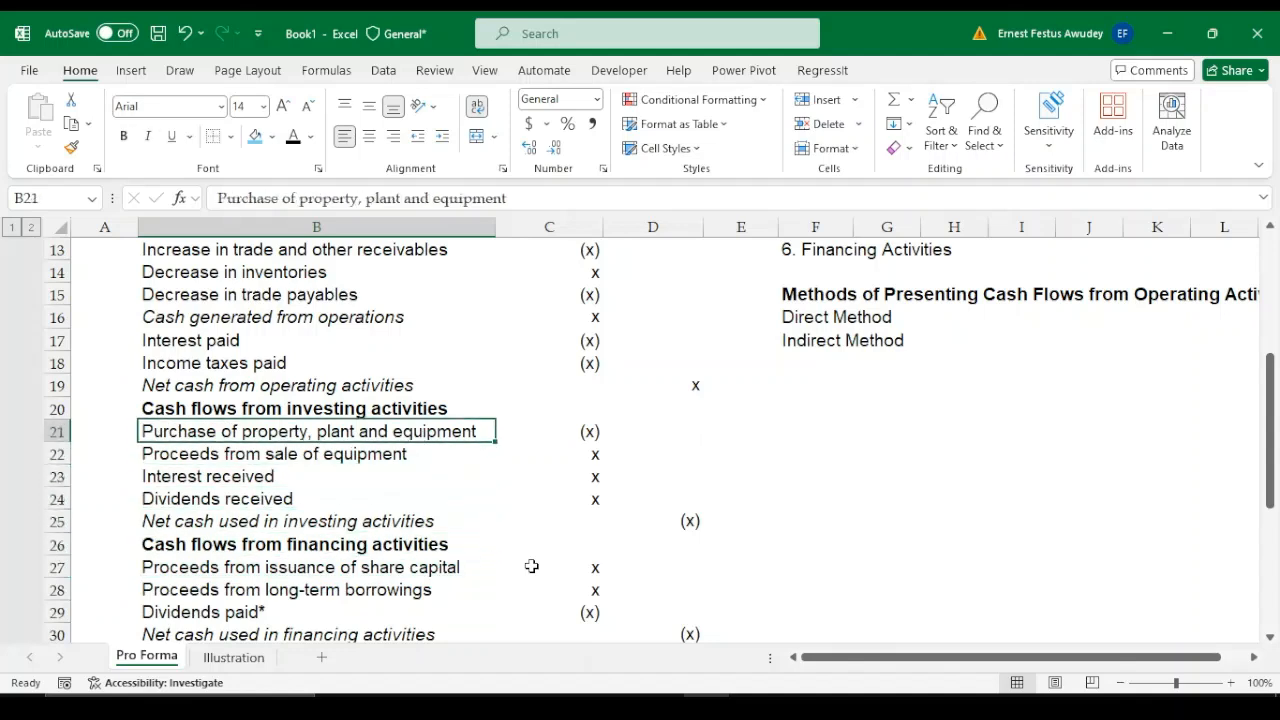
pyautogui.press('Right')
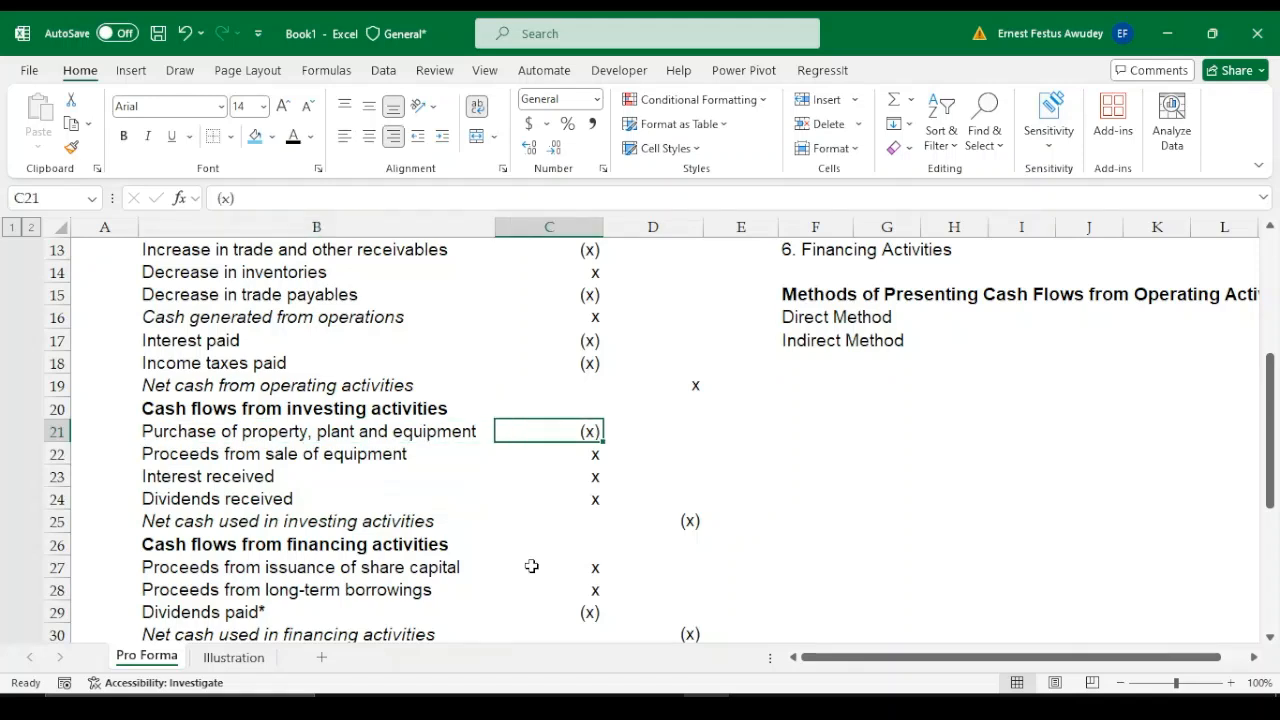
# Return to the start of the pro forma and highlight the adjustments block in B8:B12
pyautogui.press('Up')
pyautogui.press('Up')
pyautogui.press('Up')
pyautogui.press('Up')
pyautogui.press('Up')
pyautogui.press('Up')
pyautogui.press('Up')
pyautogui.press('Up')
pyautogui.press('Up')
pyautogui.press('Up')
pyautogui.press('Up')
pyautogui.press('Up')
pyautogui.press('Up')
pyautogui.press('Up')
pyautogui.press('Up')
pyautogui.press('Up')
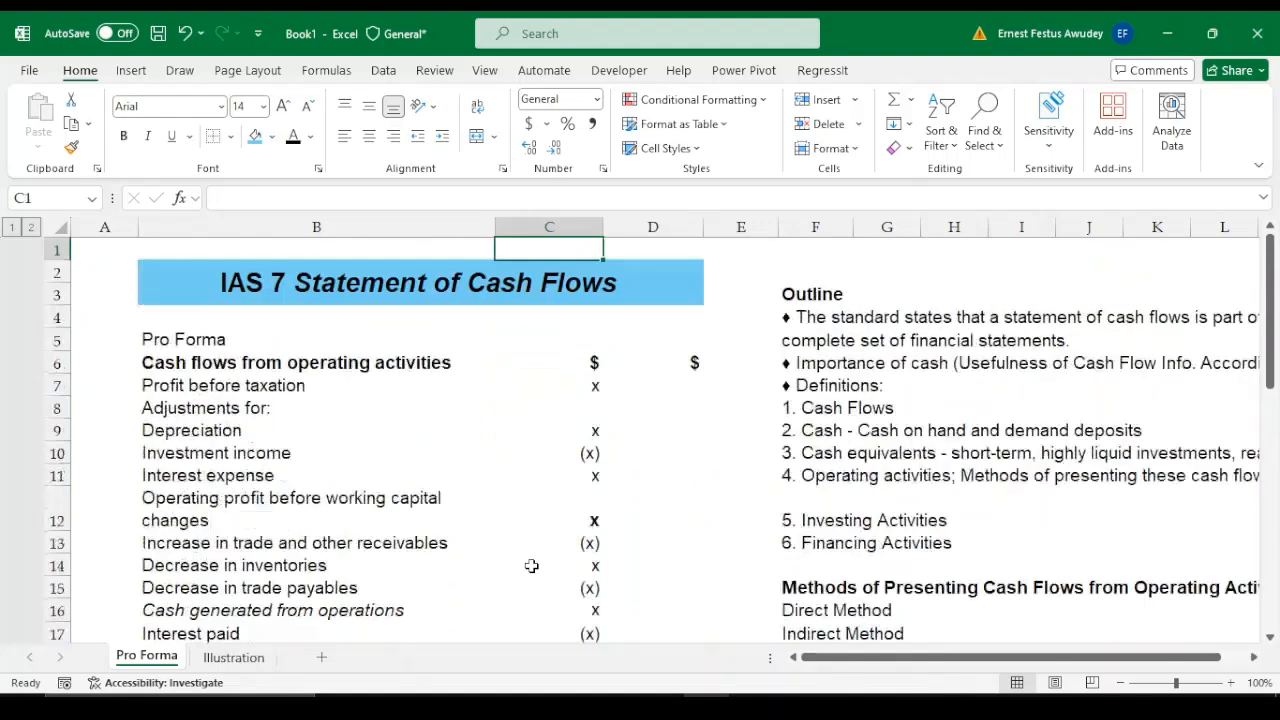
pyautogui.press('Down')
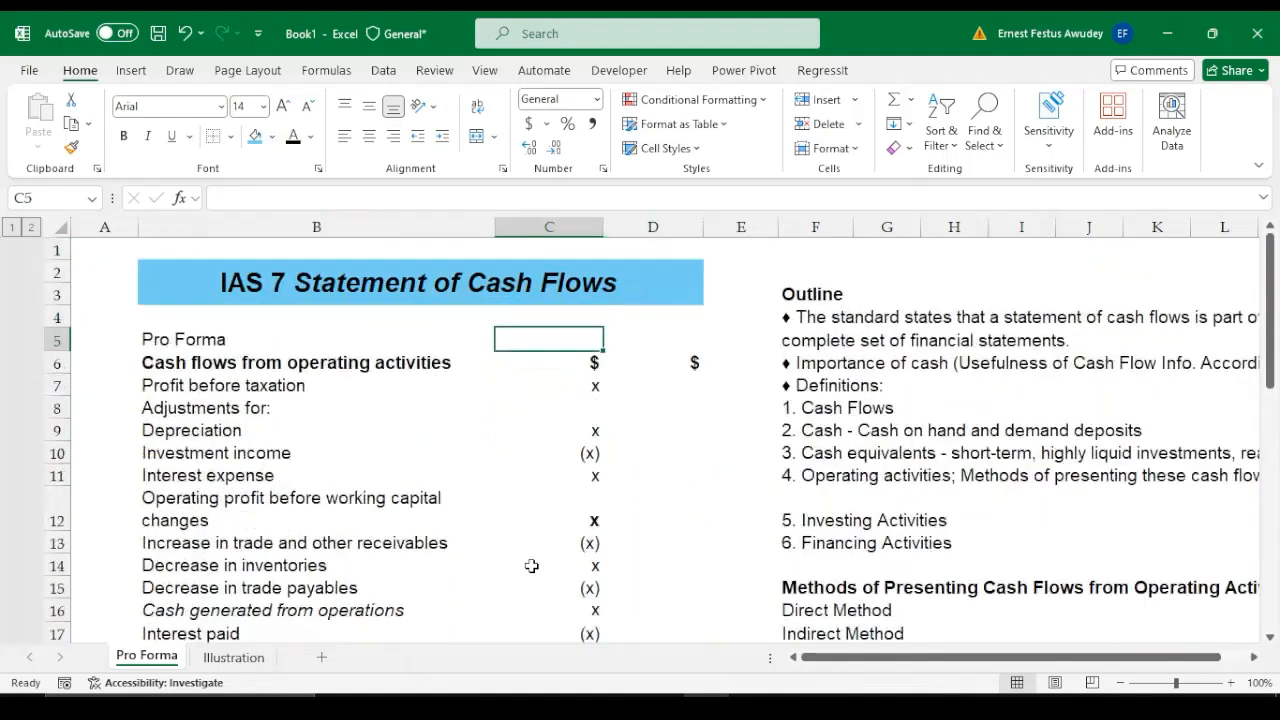
pyautogui.click(982, 708)
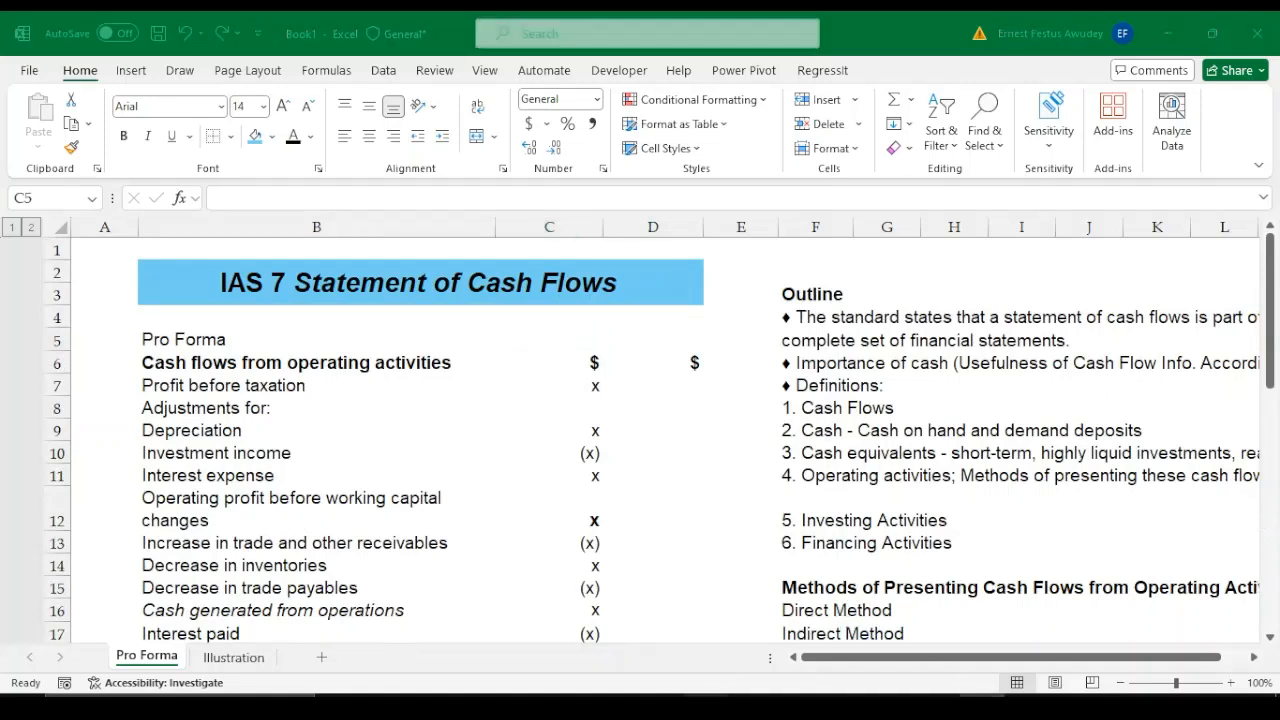
pyautogui.click(706, 708)
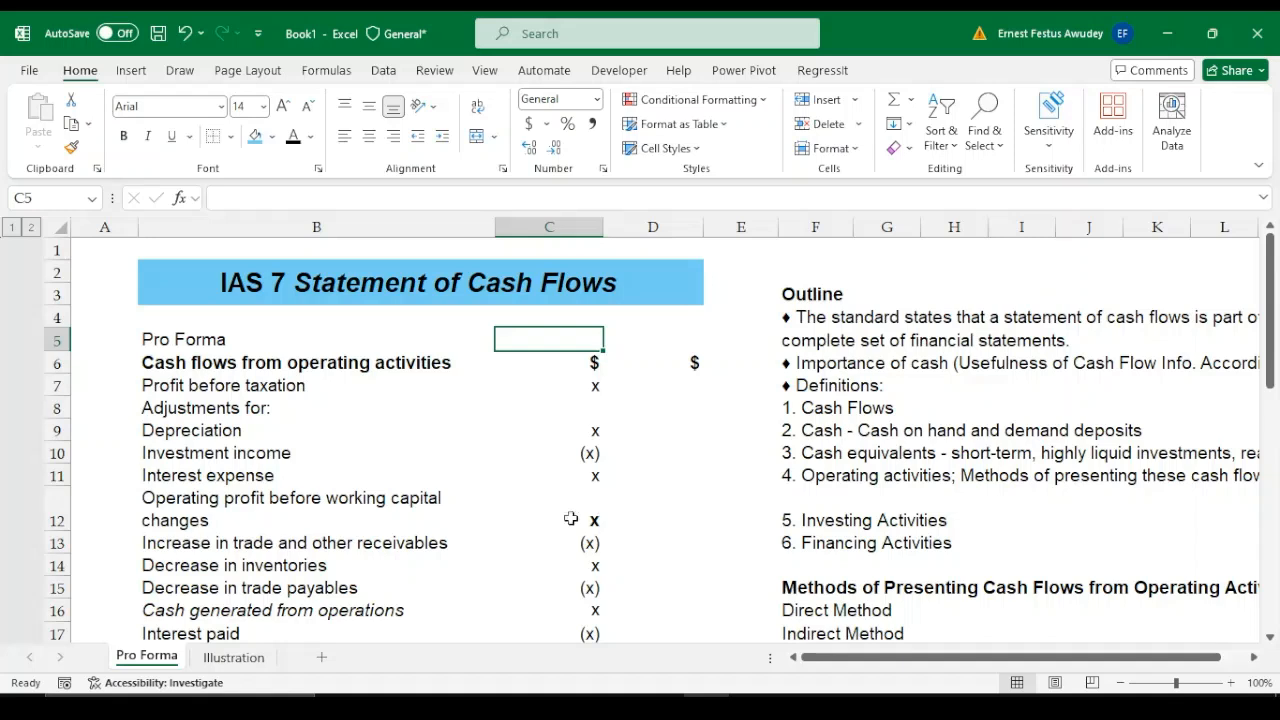
pyautogui.moveTo(222, 410); pyautogui.dragTo(231, 502)
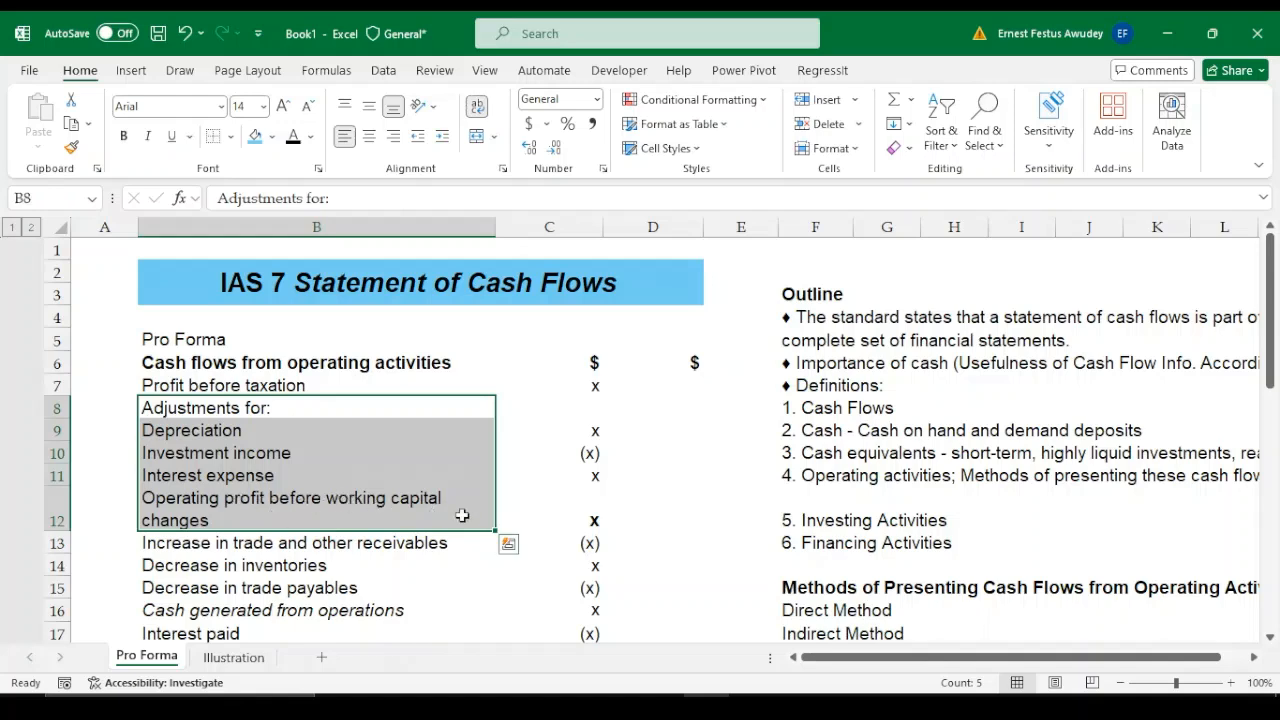
# Examine the working capital changes in rows 13 to 15, continuing through cash generated from operations to income taxes paid in C18
pyautogui.click(430, 553)
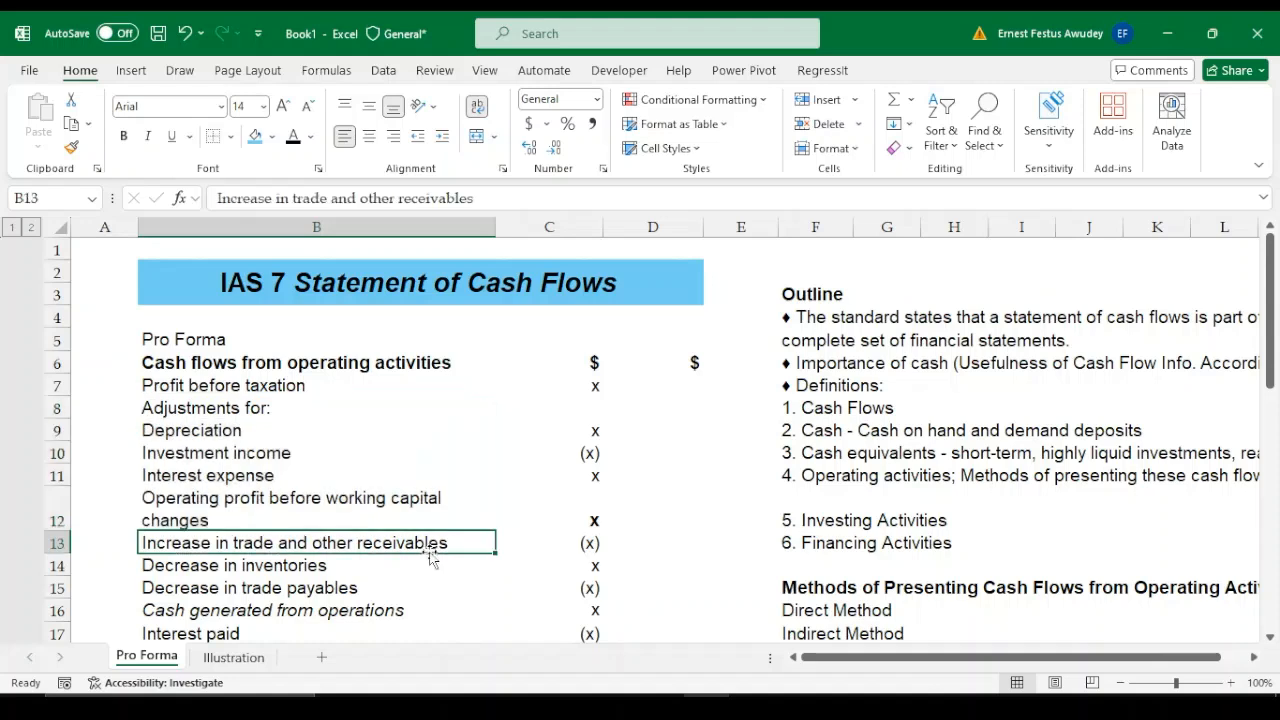
pyautogui.press('Right')
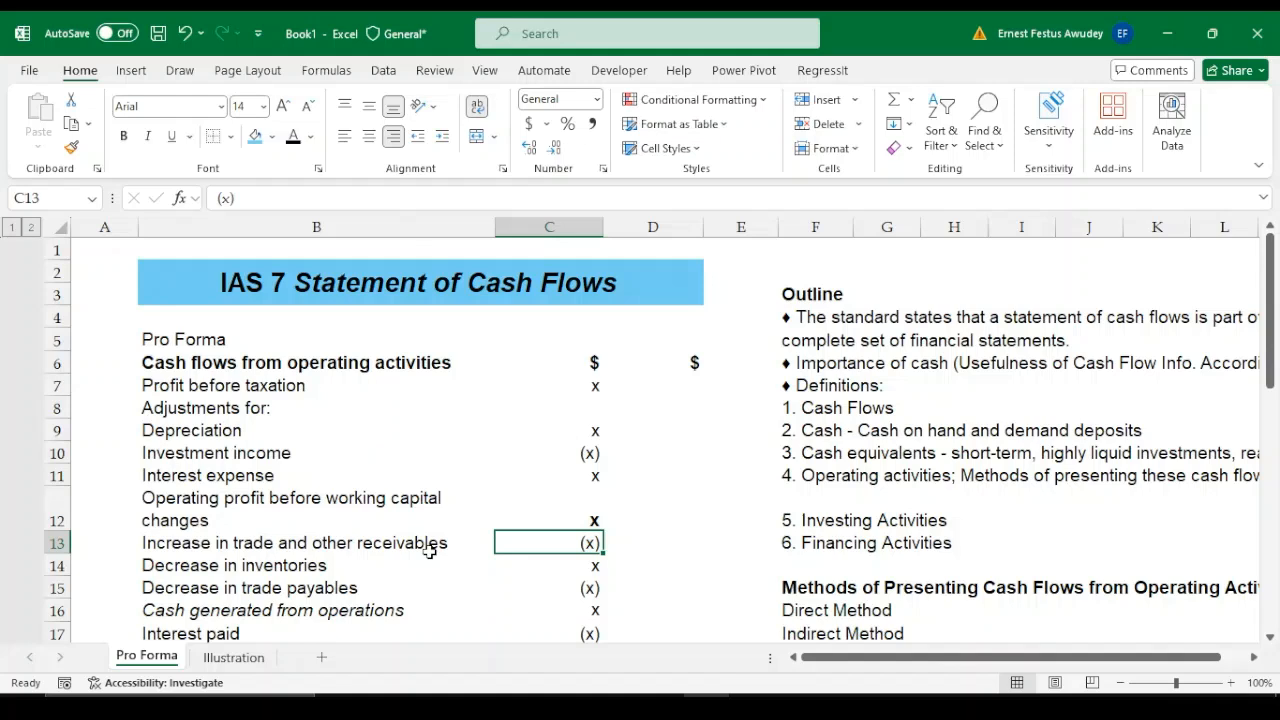
pyautogui.press('Down')
pyautogui.press('Down')
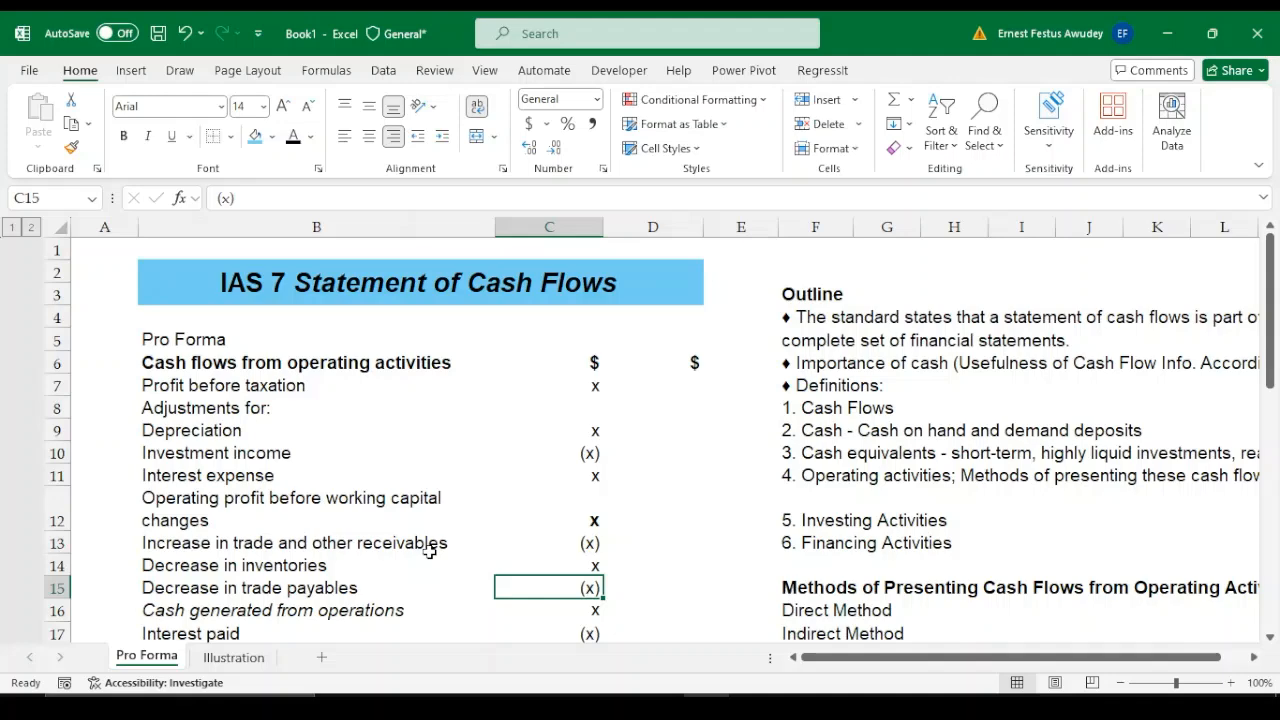
pyautogui.press('Down')
pyautogui.press('Down')
pyautogui.press('Down')
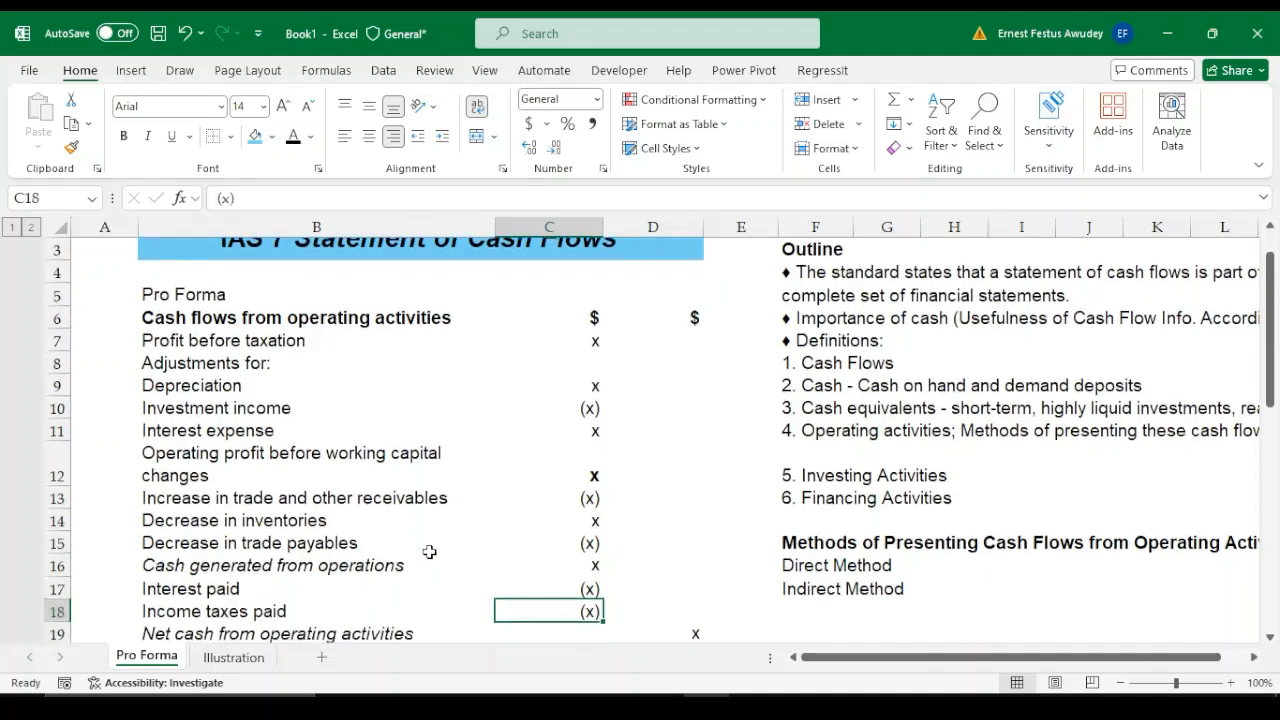
# Examine the purchase of property, plant and equipment and the proceeds from sale of equipment with their amounts in C21:C22
pyautogui.press('Down')
pyautogui.press('Down')
pyautogui.press('Down')
pyautogui.press('Down')
pyautogui.press('Down')
pyautogui.press('Down')
pyautogui.press('Down')
pyautogui.press('Down')
pyautogui.press('Down')
pyautogui.press('Down')
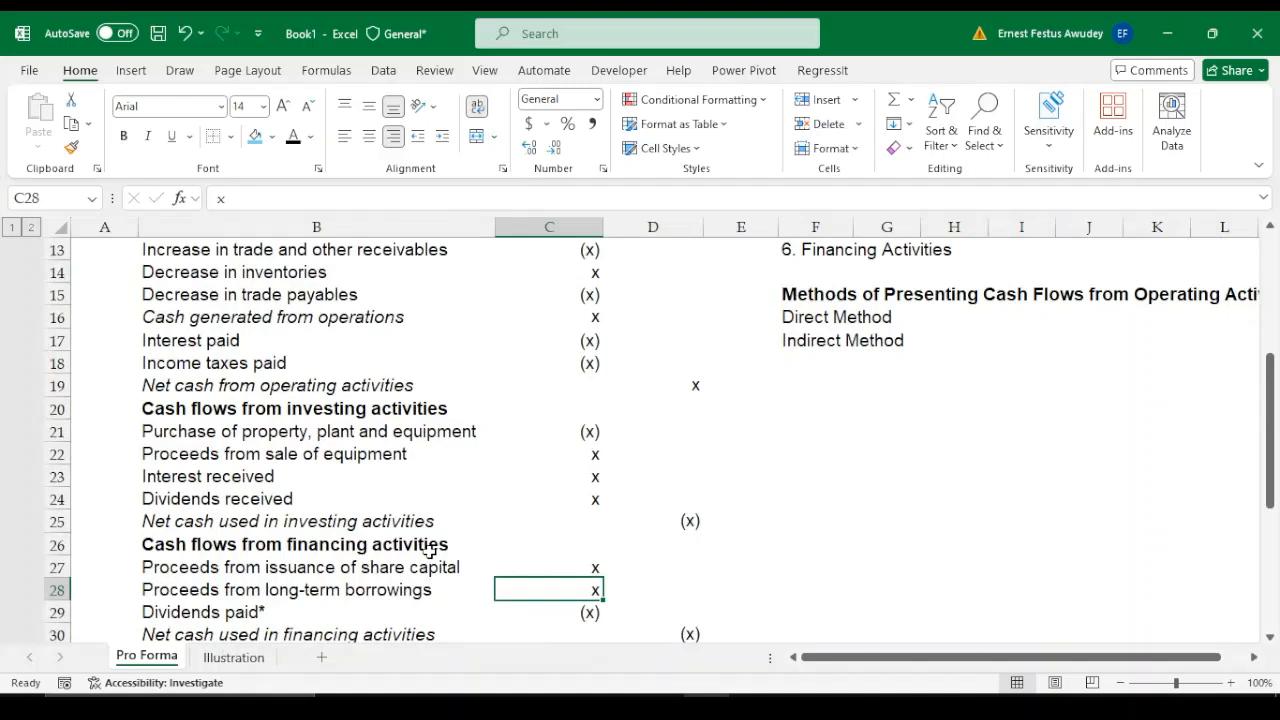
pyautogui.click(255, 433)
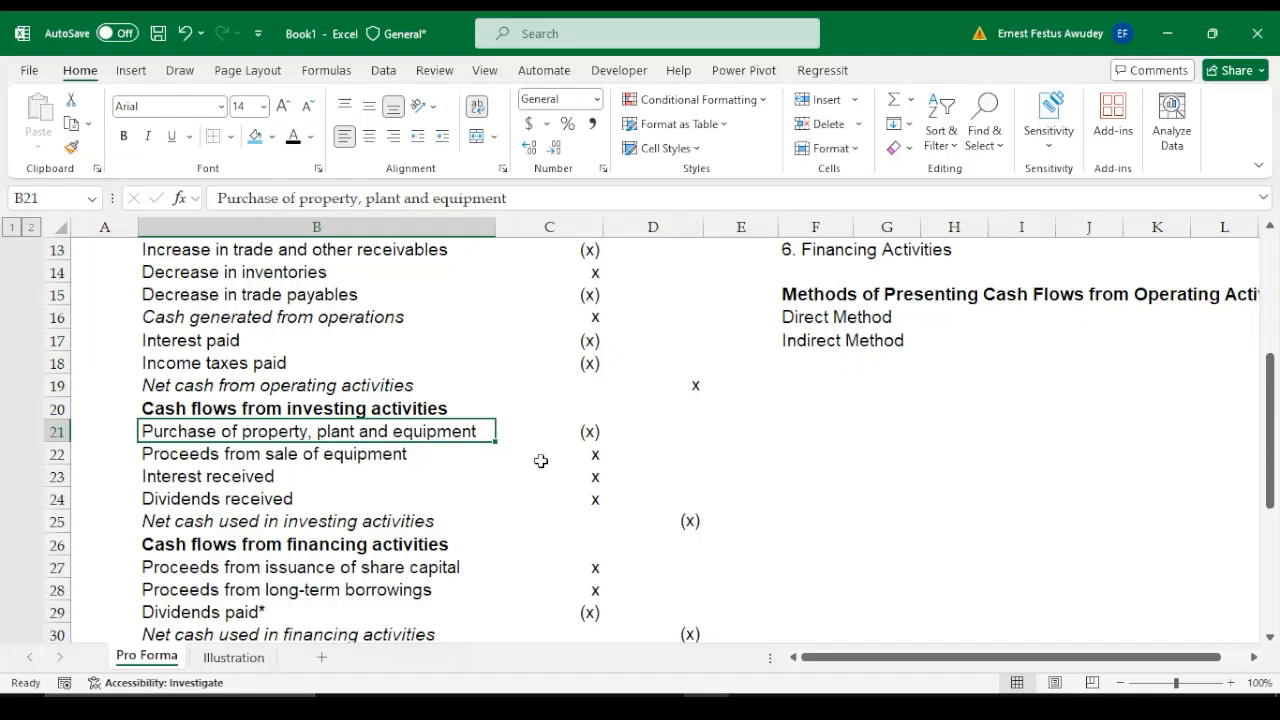
pyautogui.press('Right')
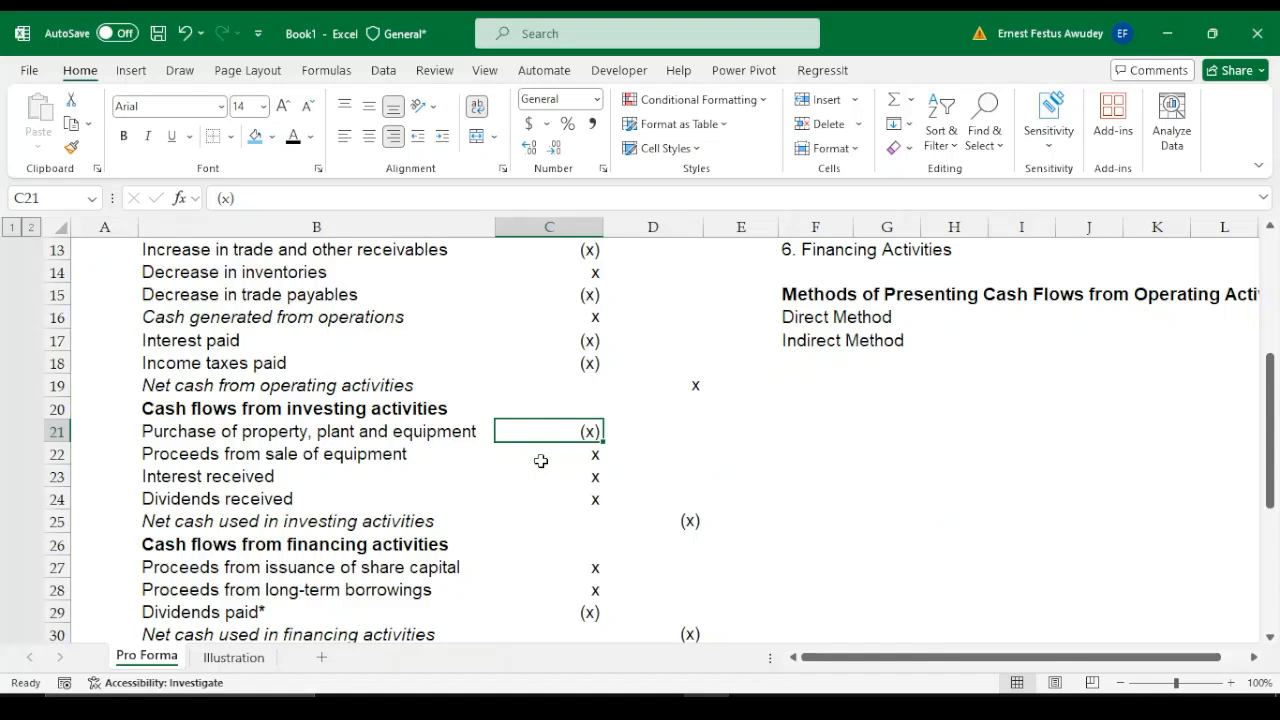
pyautogui.click(208, 456)
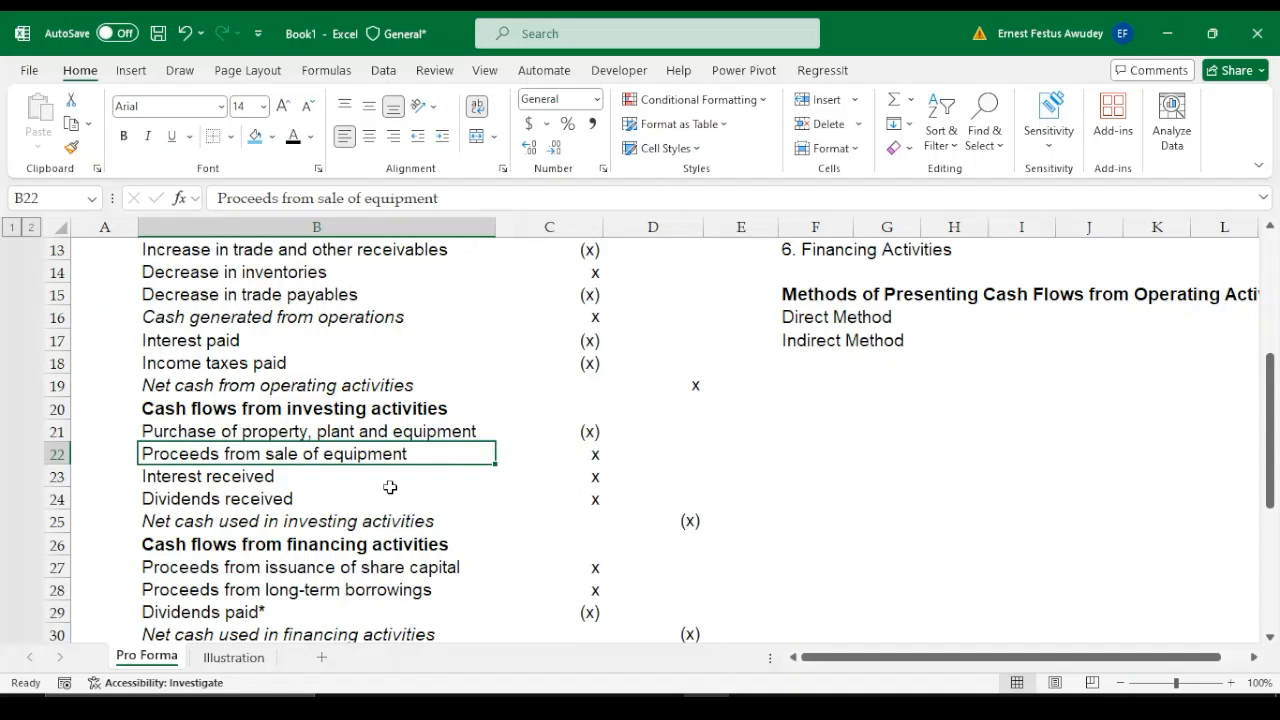
pyautogui.press('Right')
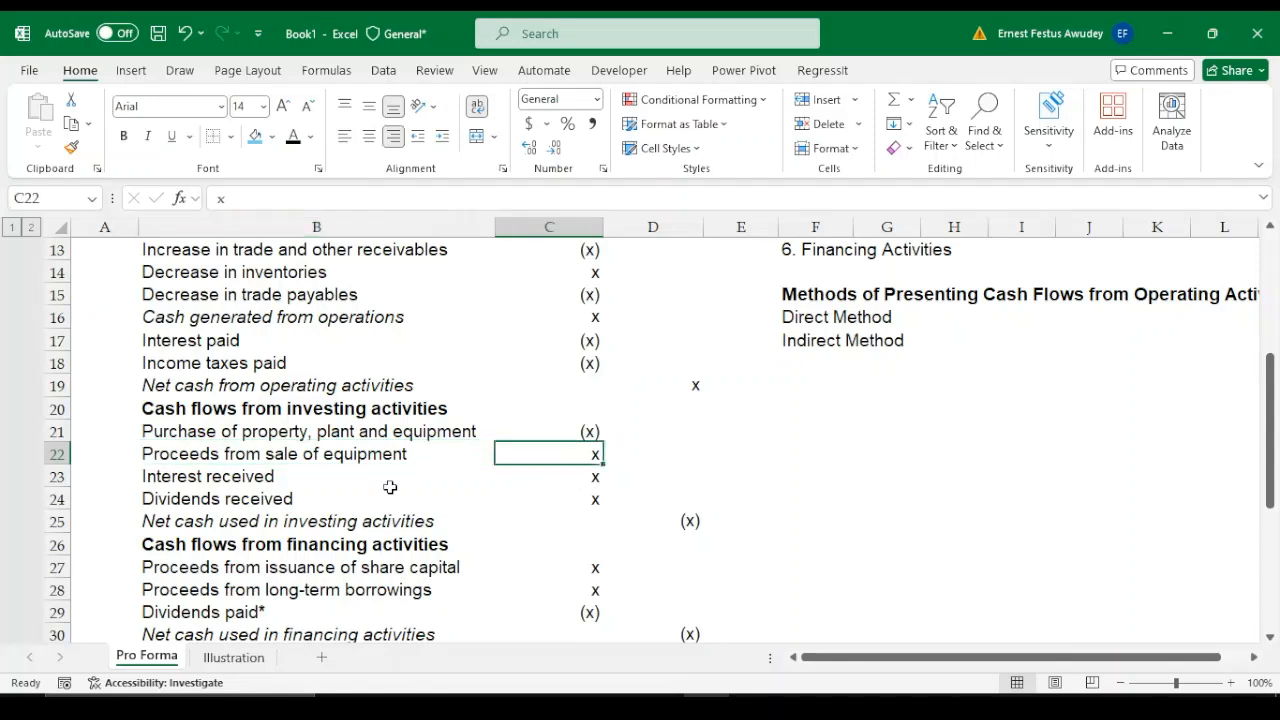
# Examine the interest received and dividends received lines in B23:B24, ending on the dividends amount in C24
pyautogui.click(306, 499)
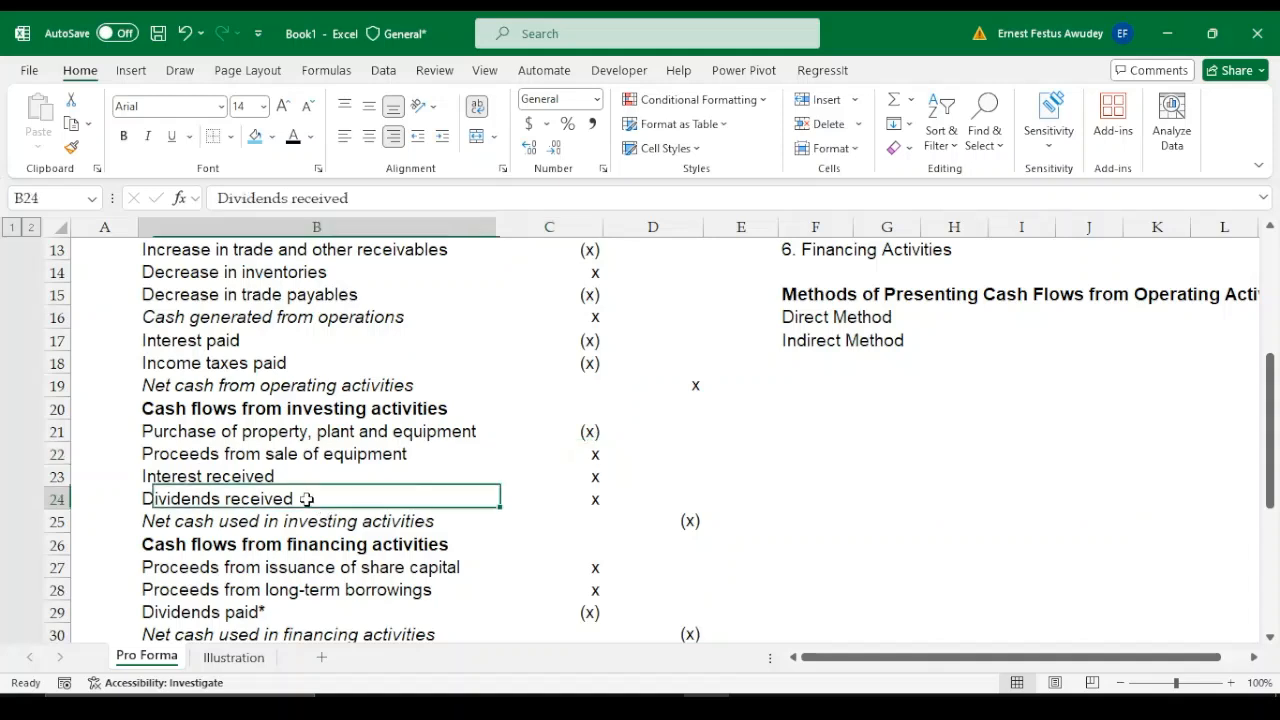
pyautogui.press('Down')
pyautogui.press('Down')
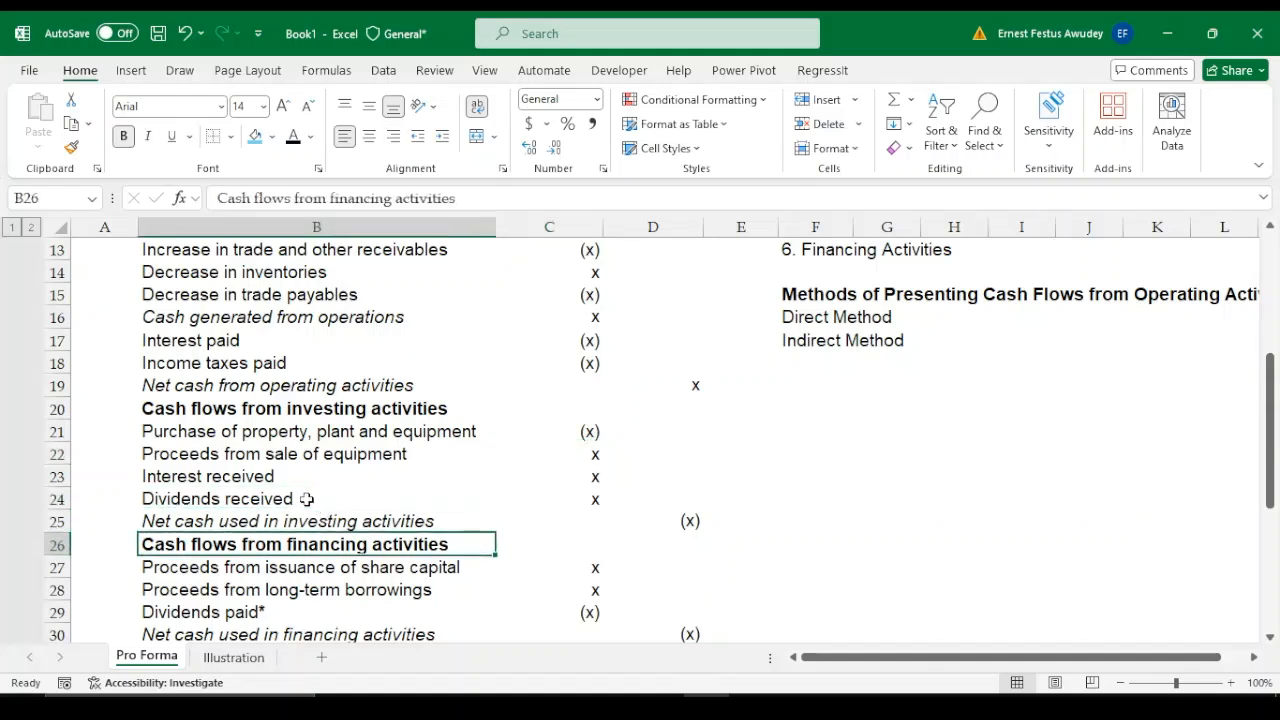
pyautogui.press('Up')
pyautogui.press('Up')
pyautogui.press('Up')
pyautogui.press('Up')
pyautogui.press('Down')
pyautogui.press('Down')
pyautogui.press('Down')
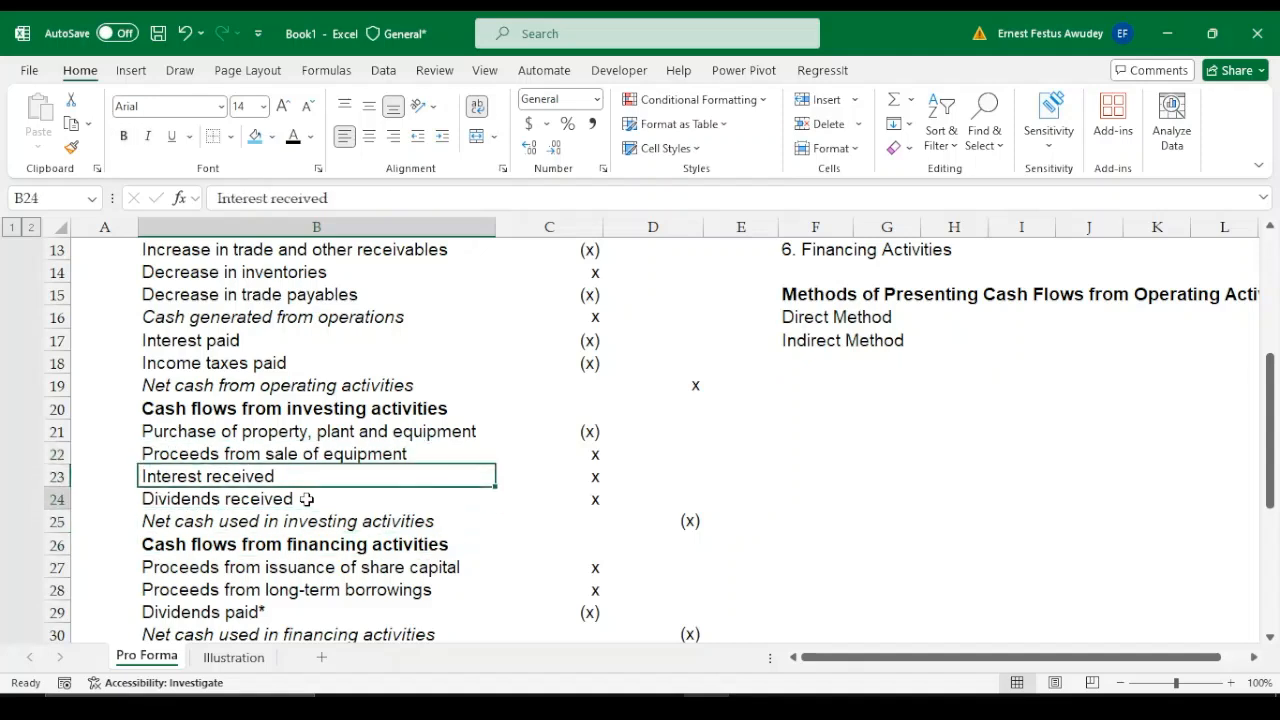
pyautogui.press('Up')
pyautogui.press('Right')
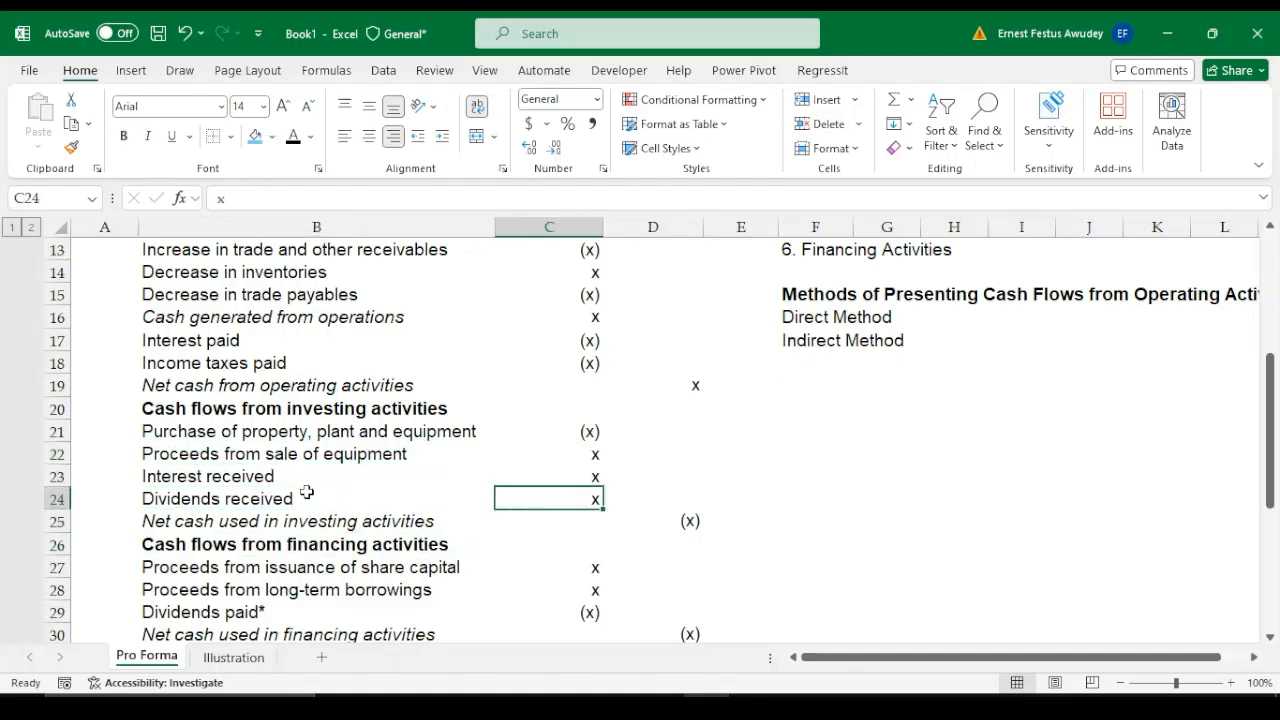
# Highlight the investing amounts in C21:C24, ending on the net cash used in investing activities amount in D25
pyautogui.moveTo(608, 430); pyautogui.dragTo(605, 490)
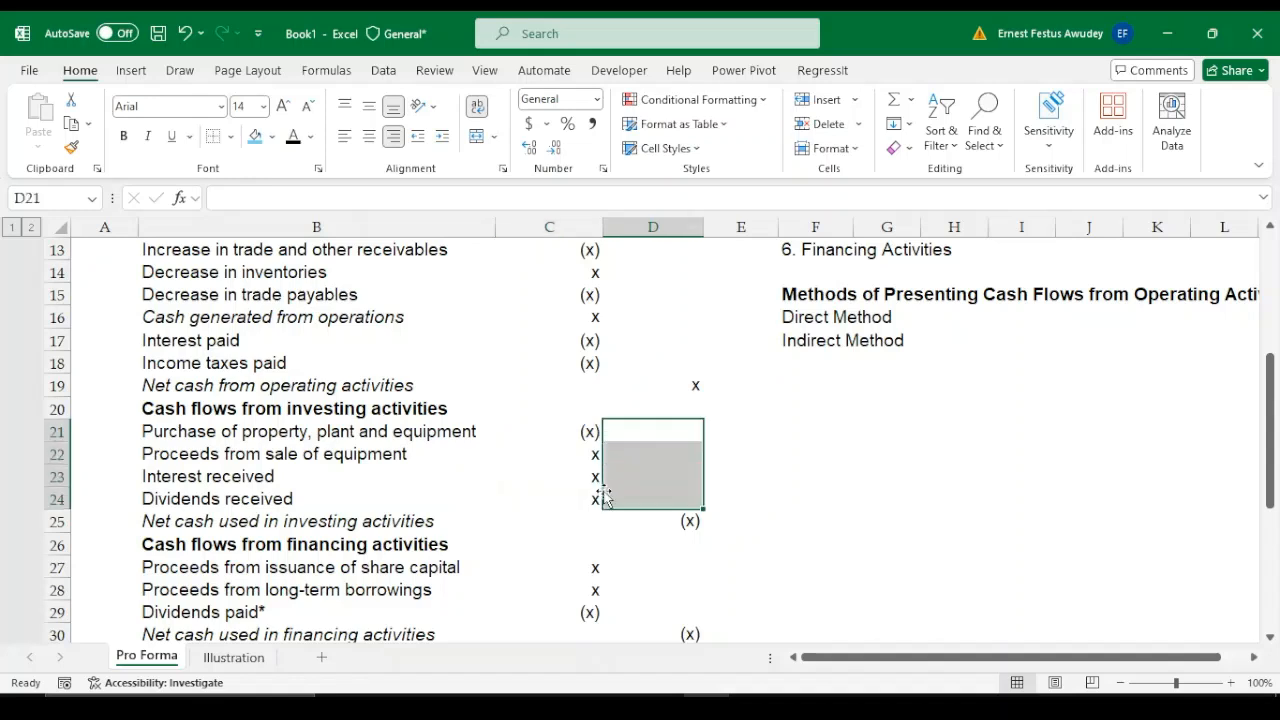
pyautogui.moveTo(586, 431); pyautogui.dragTo(594, 502)
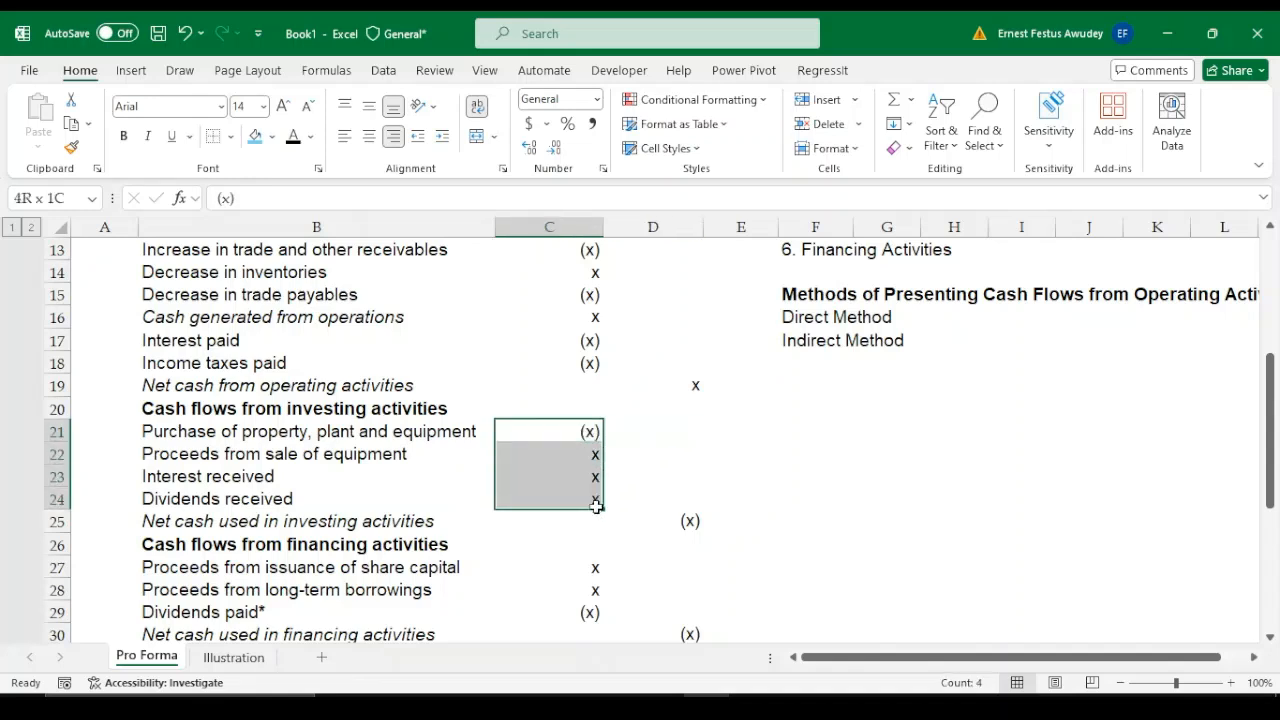
pyautogui.click(692, 520)
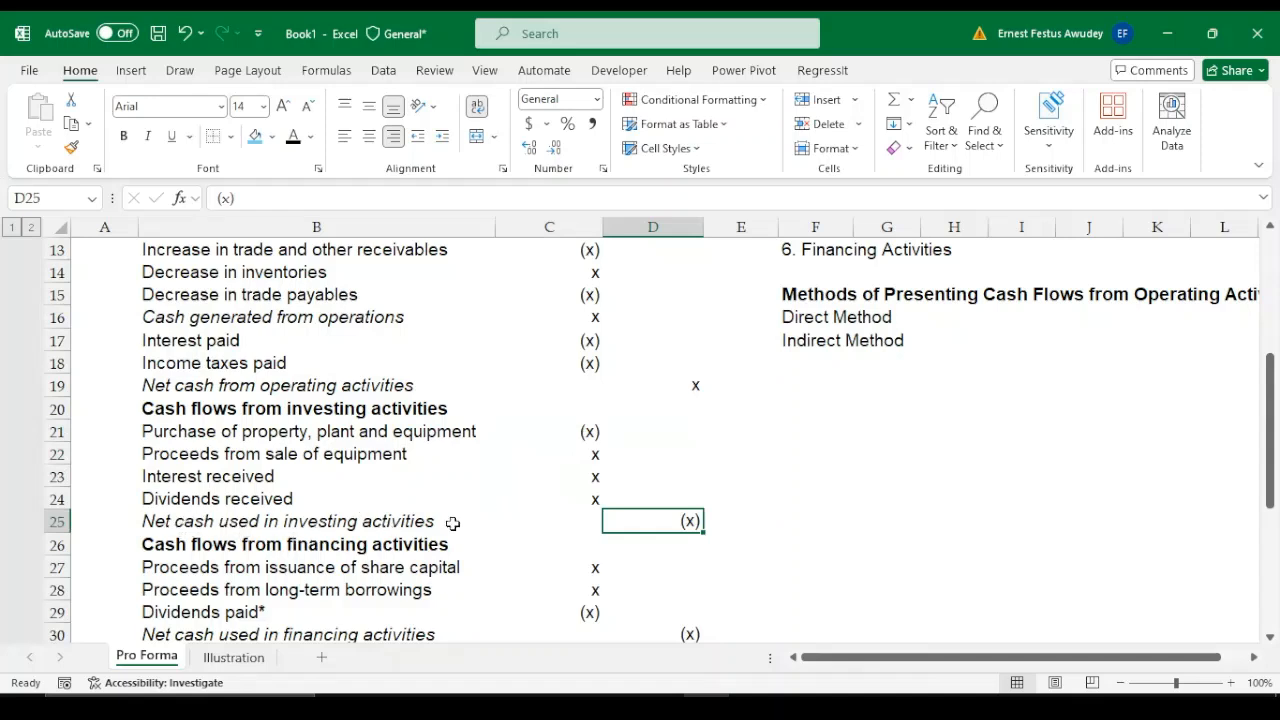
# Look through the financing activities section from its heading in B26 down to cash and cash equivalents at end of period
pyautogui.press('Down')
pyautogui.press('Down')
pyautogui.press('Down')
pyautogui.press('Down')
pyautogui.press('Down')
pyautogui.press('Down')
pyautogui.press('Down')
pyautogui.press('Down')
pyautogui.press('Down')
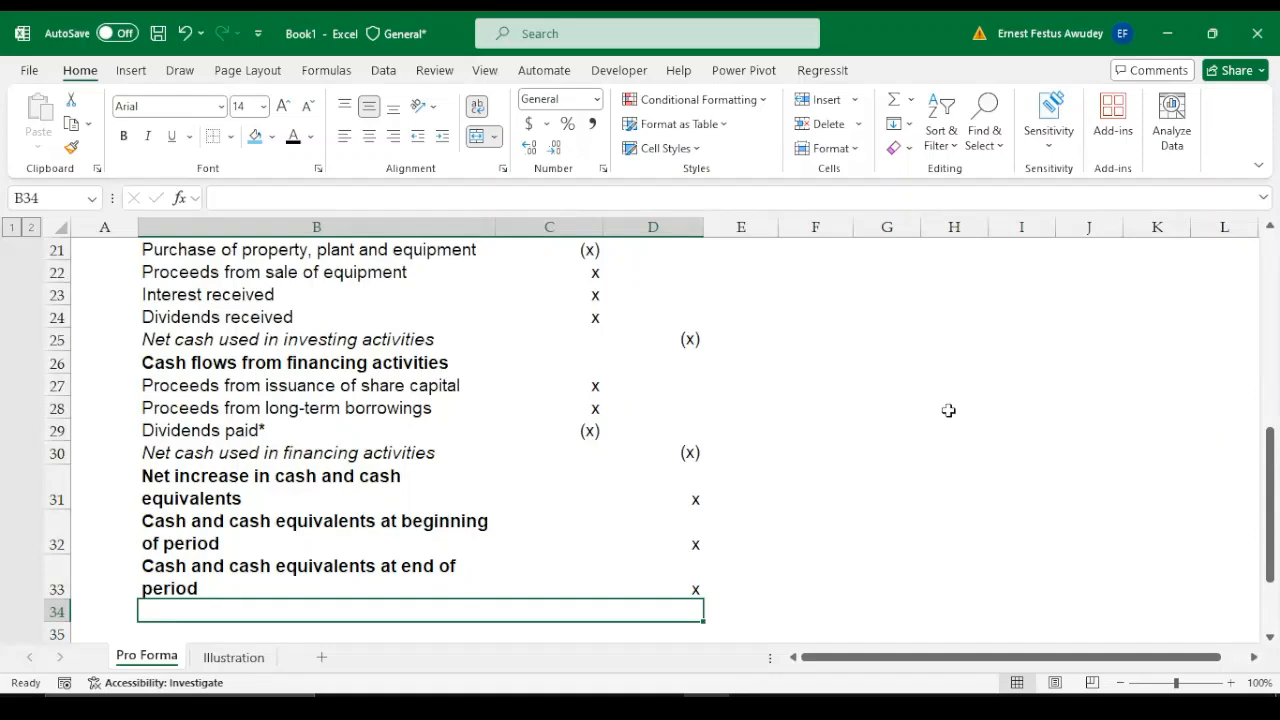
pyautogui.moveTo(1272, 520); pyautogui.dragTo(1272, 412)
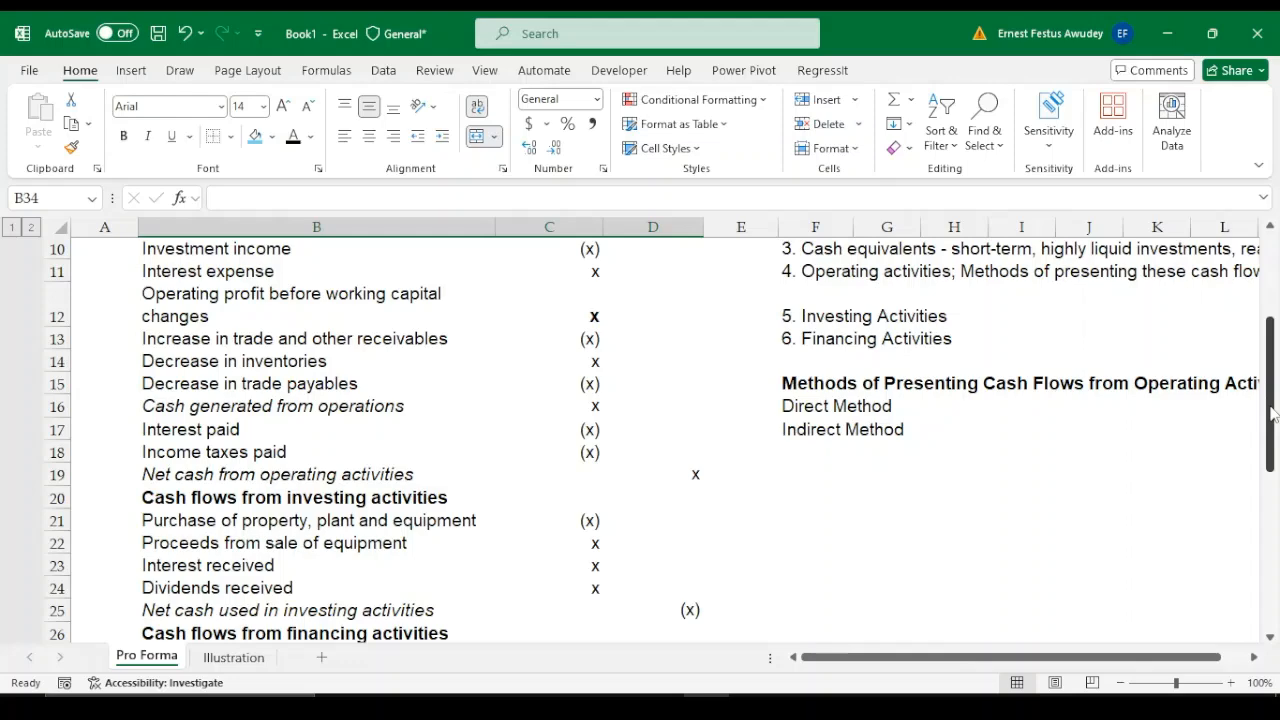
pyautogui.click(392, 630)
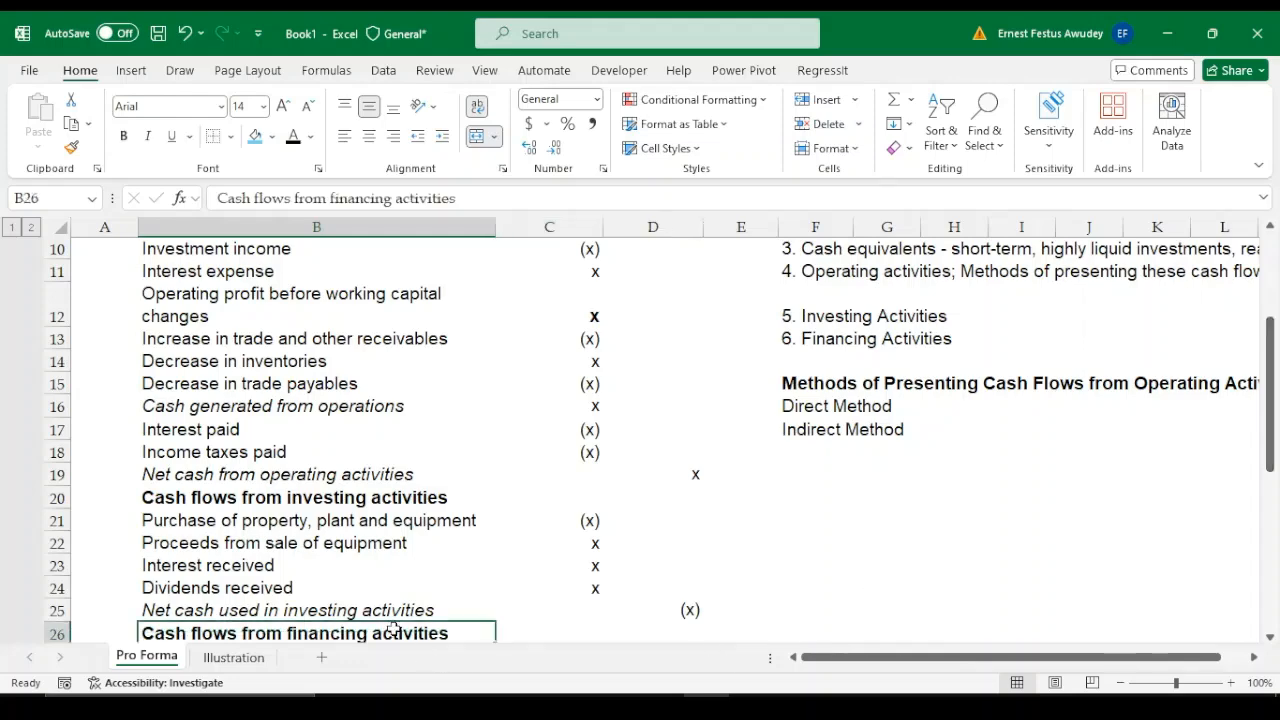
pyautogui.press('Down')
pyautogui.press('Down')
pyautogui.press('Down')
pyautogui.press('Down')
pyautogui.press('Down')
pyautogui.press('Down')
pyautogui.press('Down')
pyautogui.press('Down')
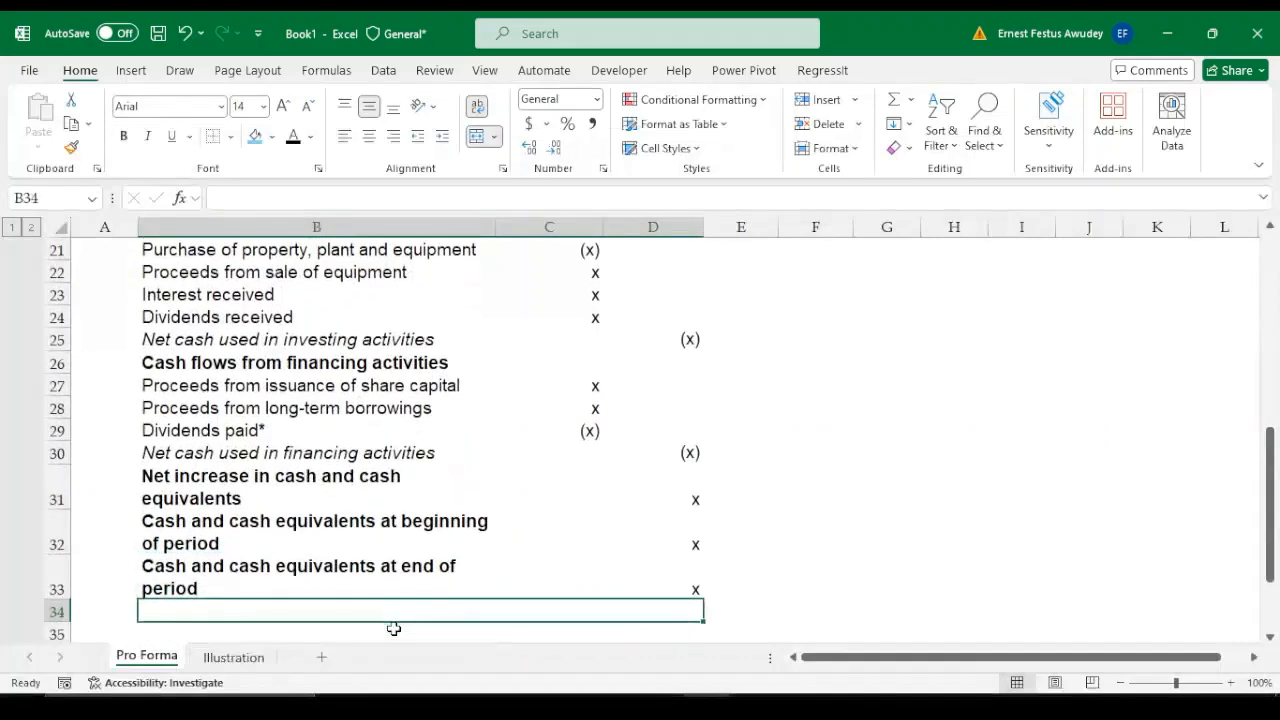
# Examine the financing lines in B27:B29, covering share capital issuance, long-term borrowings and dividends paid
pyautogui.press('Up')
pyautogui.press('Up')
pyautogui.press('Up')
pyautogui.press('Up')
pyautogui.press('Up')
pyautogui.press('Up')
pyautogui.press('Up')
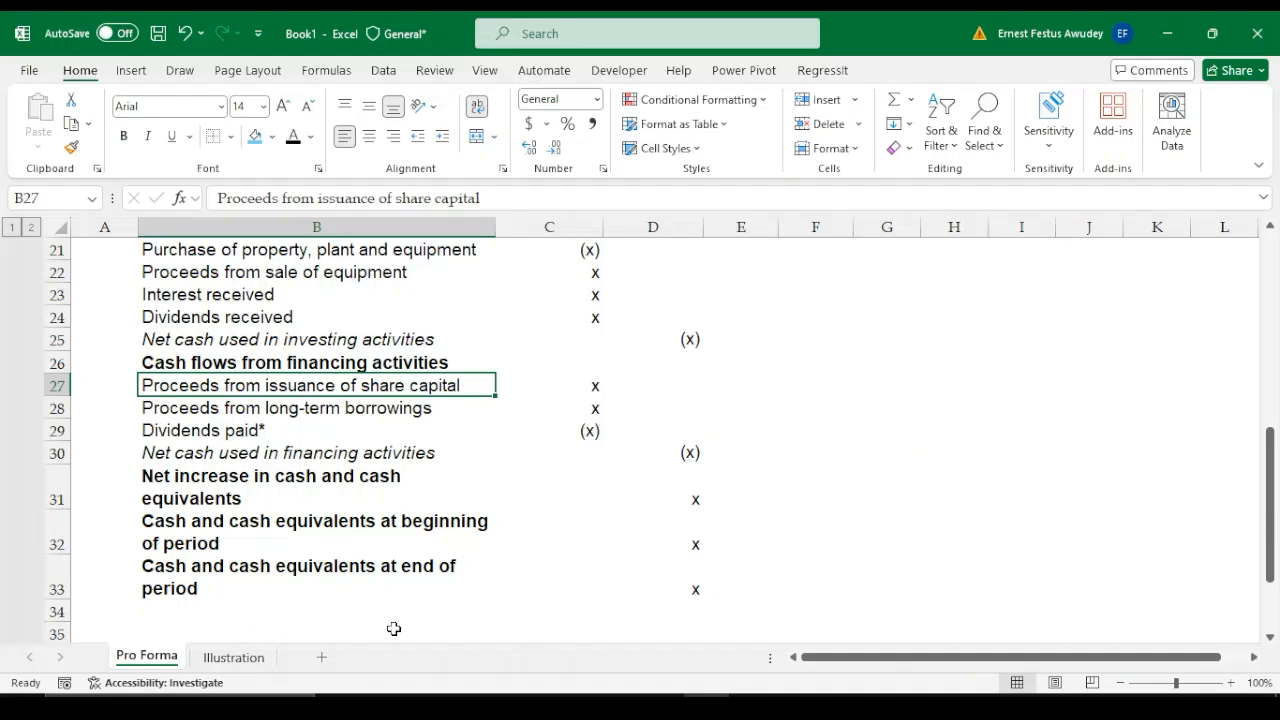
pyautogui.press('Down')
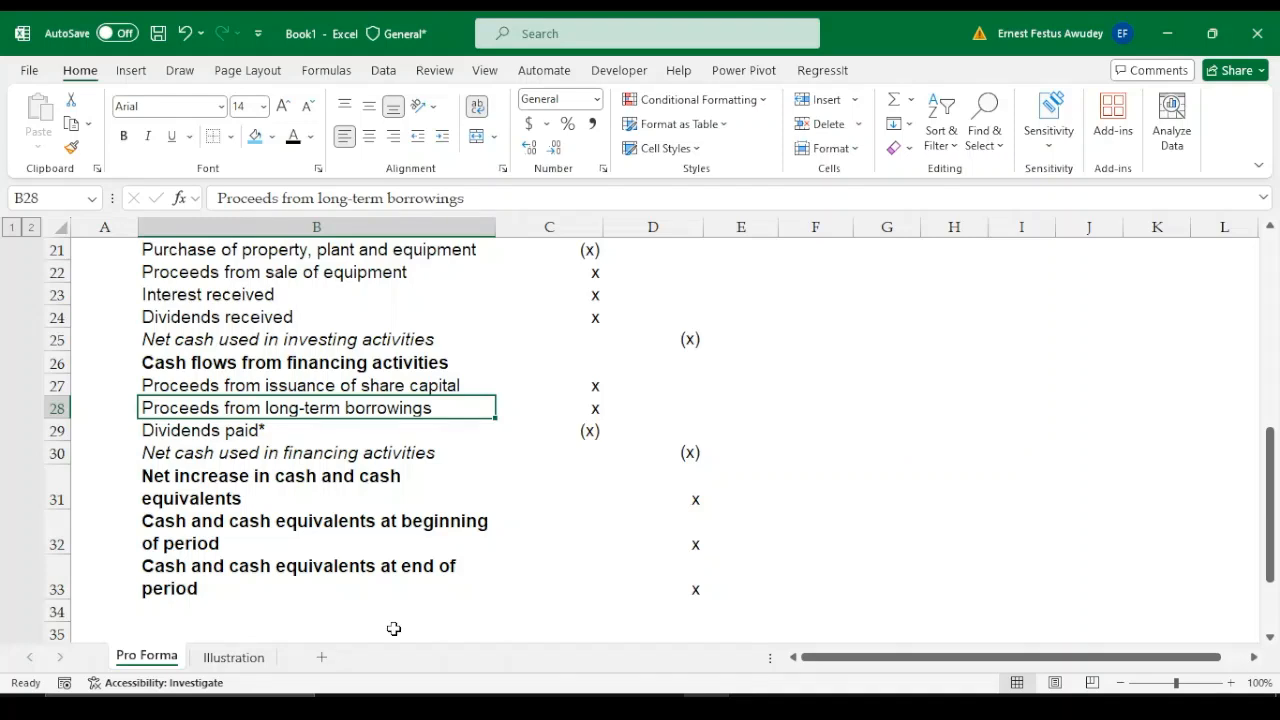
pyautogui.press('Down')
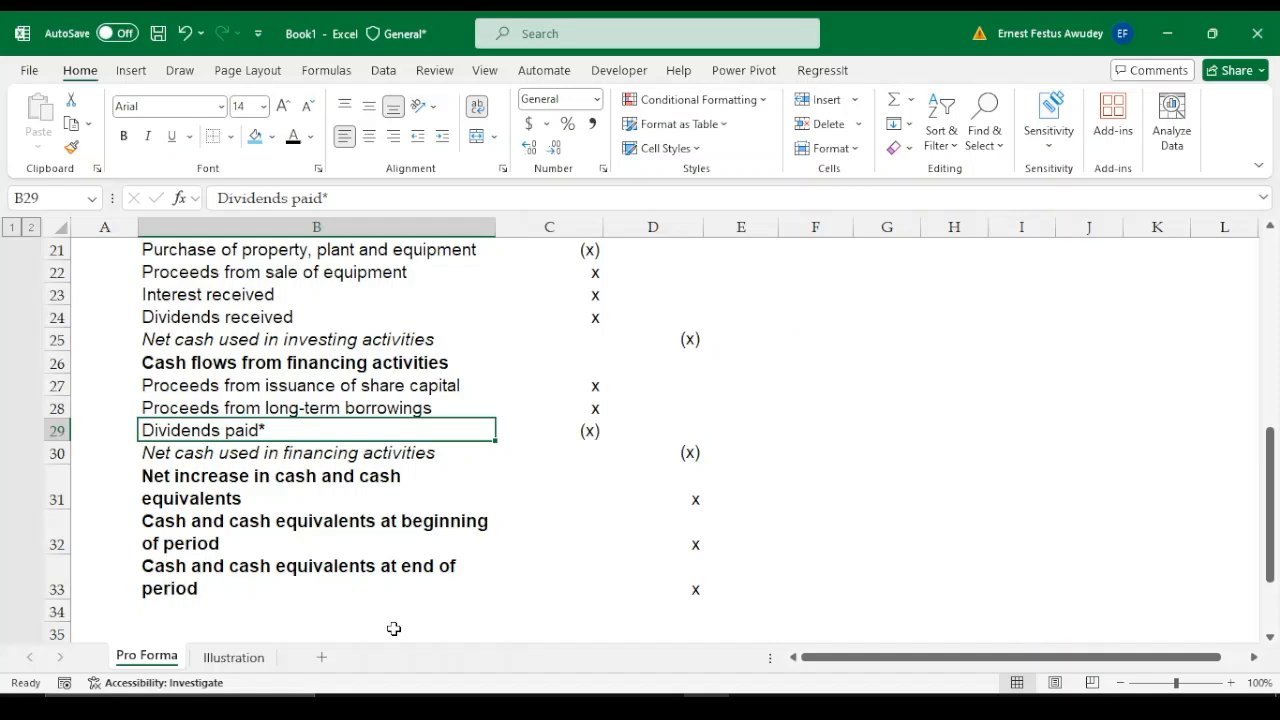
# Review the closing cash and cash equivalents lines in B31:B33 and the dividends paid footnote in B36
pyautogui.press('Down')
pyautogui.press('Down')
pyautogui.press('Down')
pyautogui.press('Down')
pyautogui.press('Down')
pyautogui.press('Down')
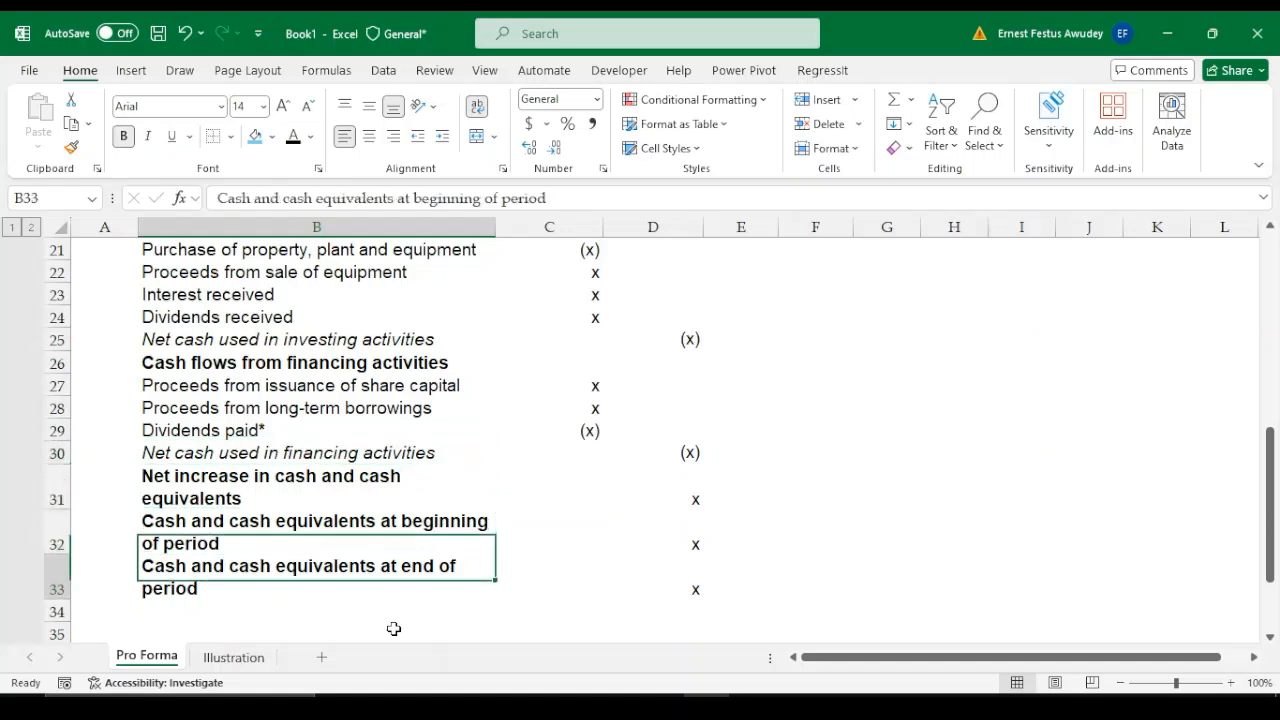
pyautogui.press('Down')
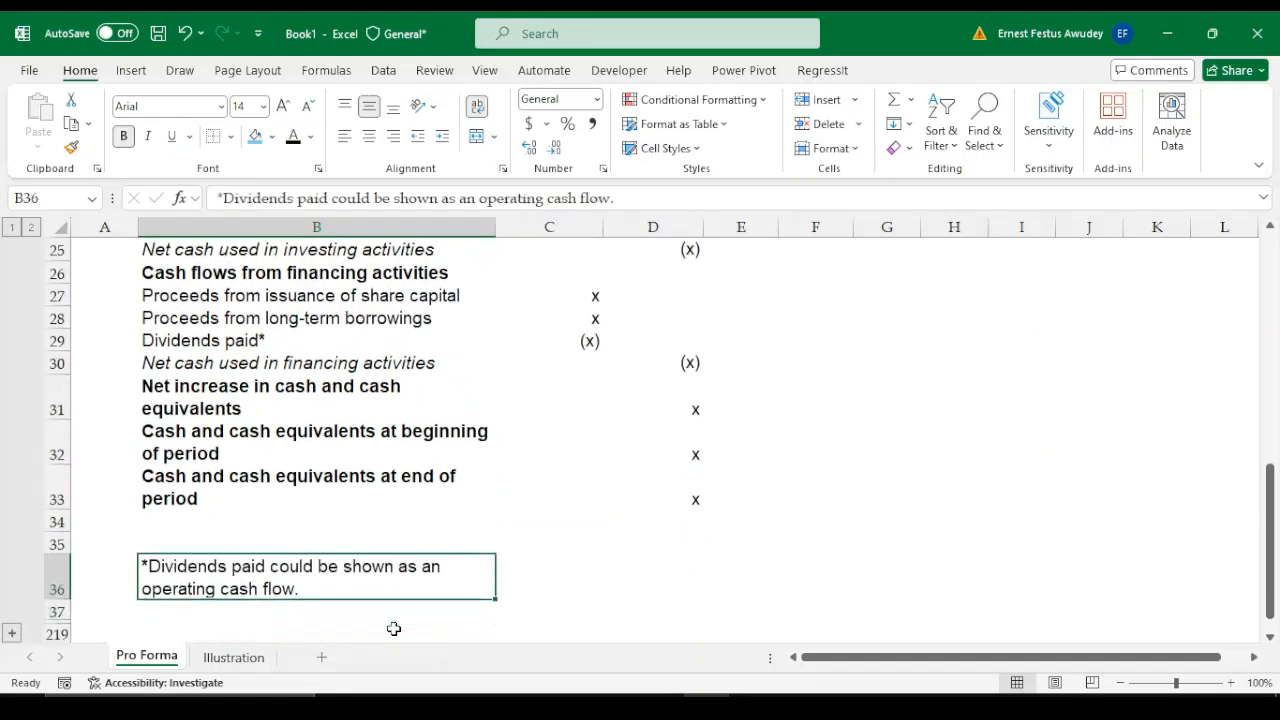
pyautogui.press('Up')
pyautogui.press('Up')
pyautogui.press('Up')
pyautogui.press('Up')
pyautogui.press('Up')
pyautogui.press('Up')
pyautogui.press('Up')
pyautogui.press('Up')
pyautogui.press('Up')
pyautogui.press('Up')
pyautogui.press('Up')
pyautogui.press('Up')
pyautogui.press('Up')
pyautogui.press('Up')
pyautogui.press('Up')
pyautogui.press('Up')
pyautogui.press('Up')
pyautogui.press('Up')
pyautogui.press('Up')
pyautogui.press('Up')
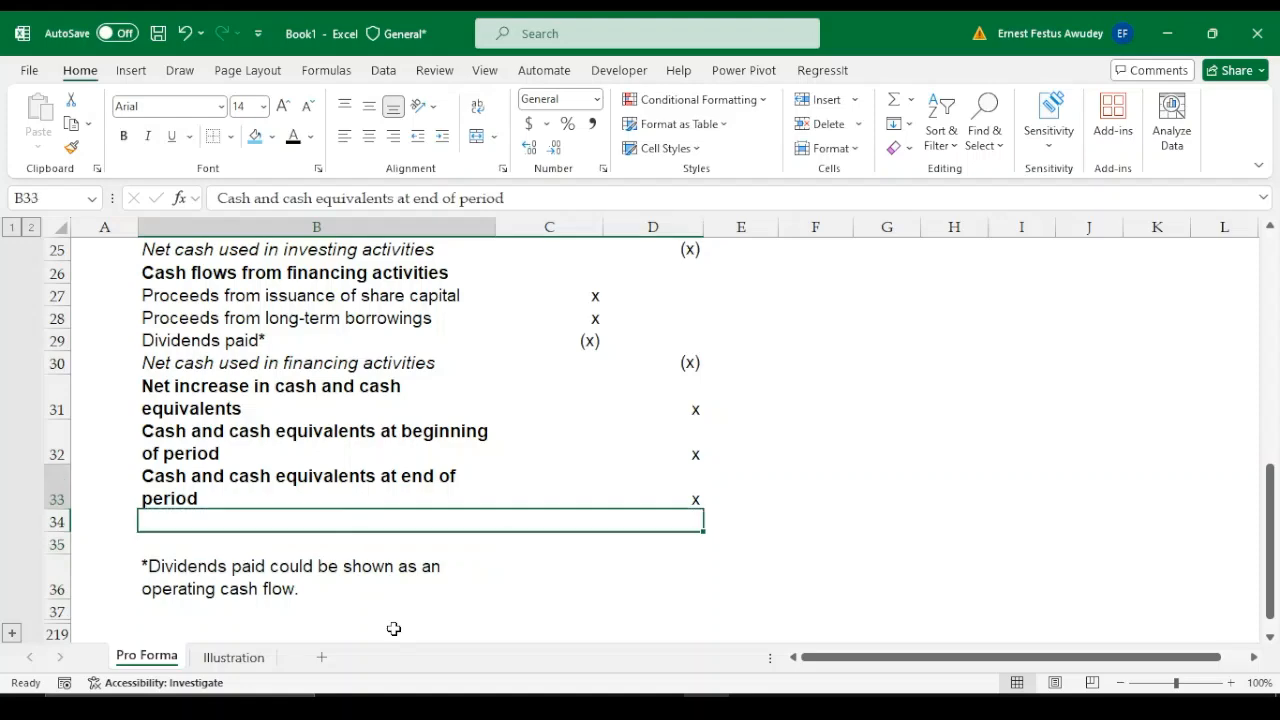
# Review the operating activities lines in column B, from the top of the pro forma down to income taxes paid in B18
pyautogui.press('Up')
pyautogui.press('Up')
pyautogui.press('Up')
pyautogui.press('Up')
pyautogui.press('Up')
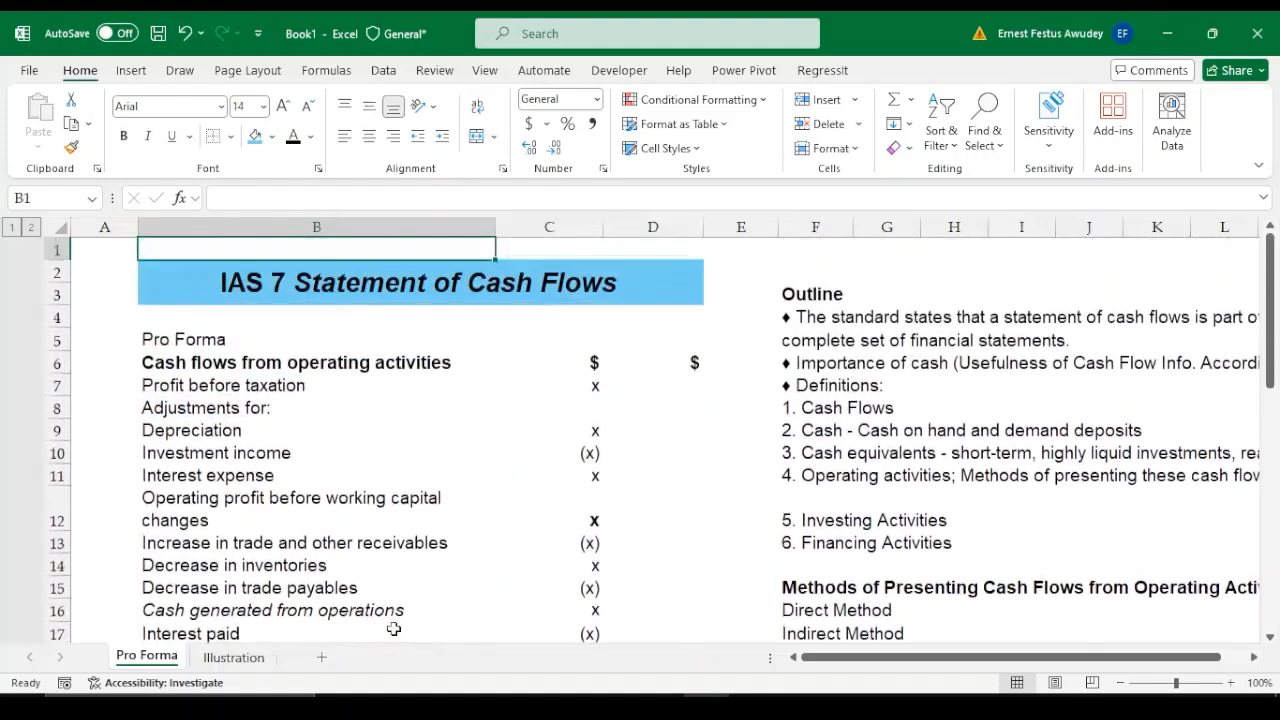
pyautogui.press('Down')
pyautogui.press('Down')
pyautogui.press('Down')
pyautogui.press('Down')
pyautogui.press('Down')
pyautogui.press('Down')
pyautogui.press('Down')
pyautogui.press('Down')
pyautogui.press('Down')
pyautogui.press('Down')
pyautogui.press('Down')
pyautogui.press('Down')
pyautogui.press('Down')
pyautogui.press('Down')
pyautogui.press('Down')
pyautogui.press('Down')
pyautogui.press('Down')
pyautogui.press('Down')
pyautogui.press('Down')
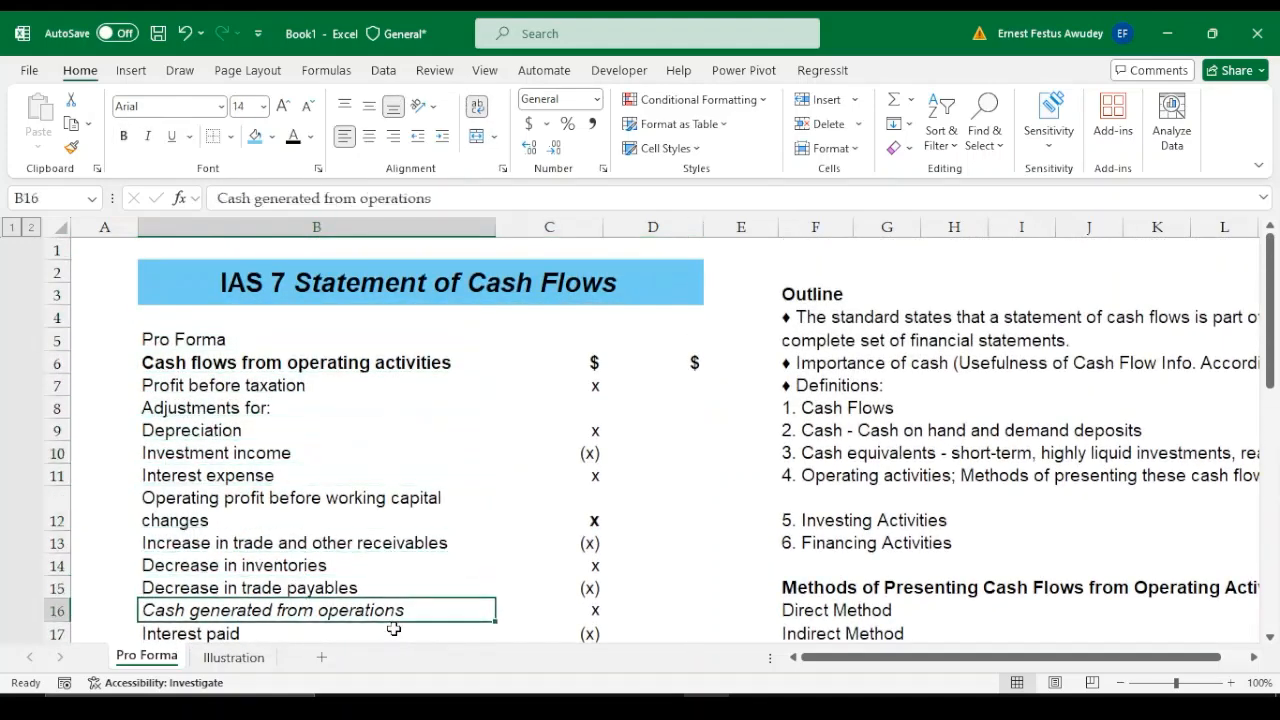
pyautogui.press('Down')
pyautogui.press('Up')
pyautogui.press('Up')
pyautogui.press('Up')
pyautogui.press('Up')
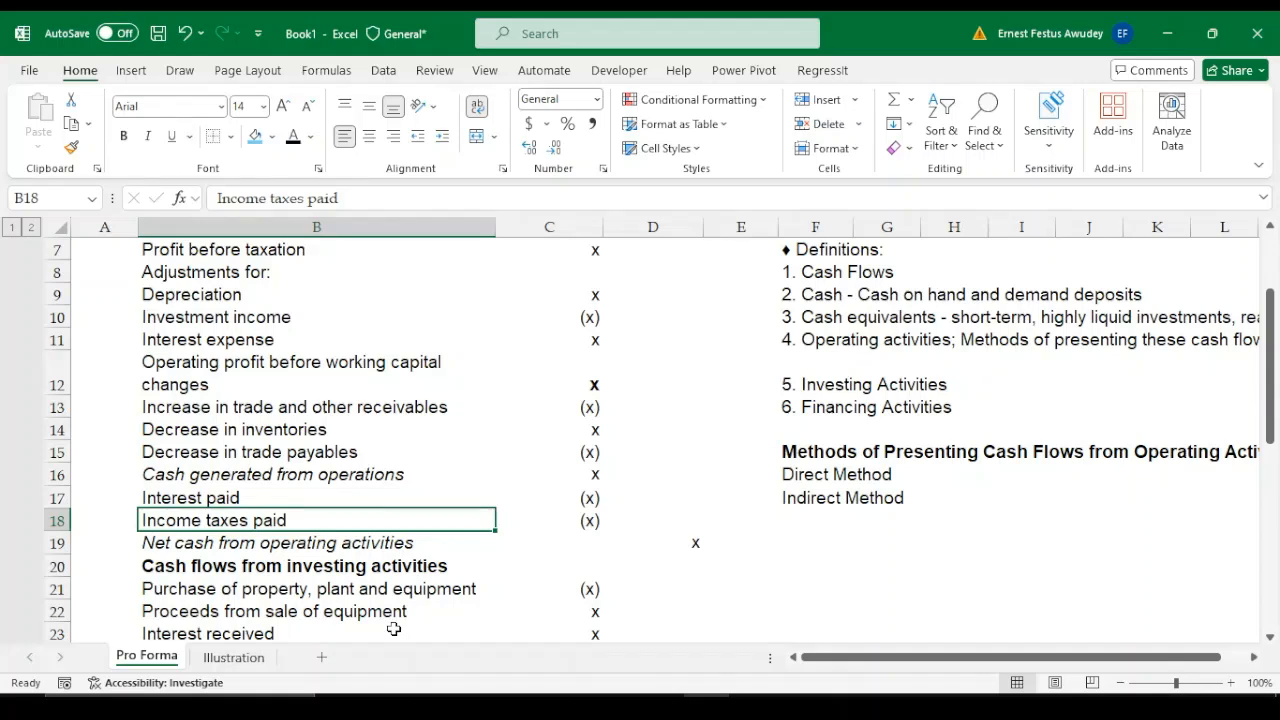
# Look through the investing lines from B22 and continue to the financing lines, ending on dividends paid in B29
pyautogui.press('Down')
pyautogui.press('Down')
pyautogui.press('Down')
pyautogui.press('Down')
pyautogui.press('Down')
pyautogui.press('Down')
pyautogui.press('Down')
pyautogui.press('Down')
pyautogui.press('Down')
pyautogui.press('Down')
pyautogui.press('Down')
pyautogui.press('Down')
pyautogui.press('Down')
pyautogui.press('Down')
pyautogui.press('Down')
pyautogui.press('Down')
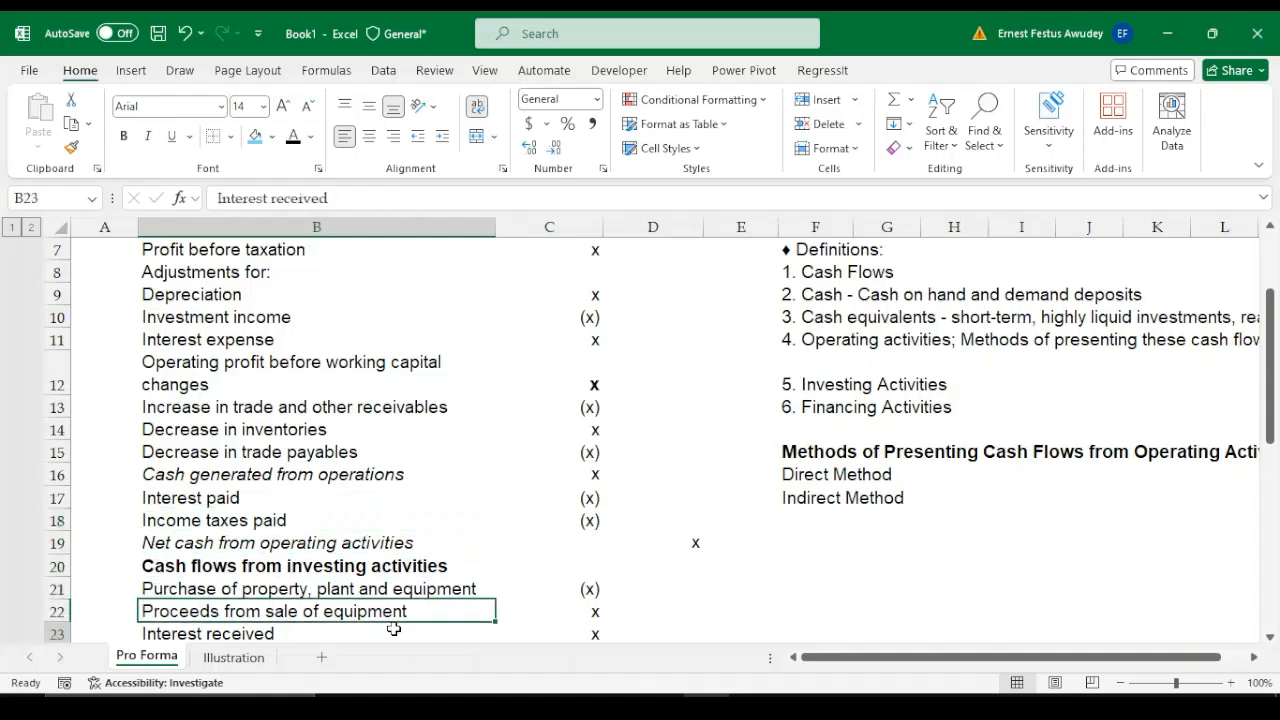
pyautogui.press('Up')
pyautogui.press('Up')
pyautogui.press('Up')
pyautogui.press('Up')
pyautogui.press('Up')
pyautogui.press('Up')
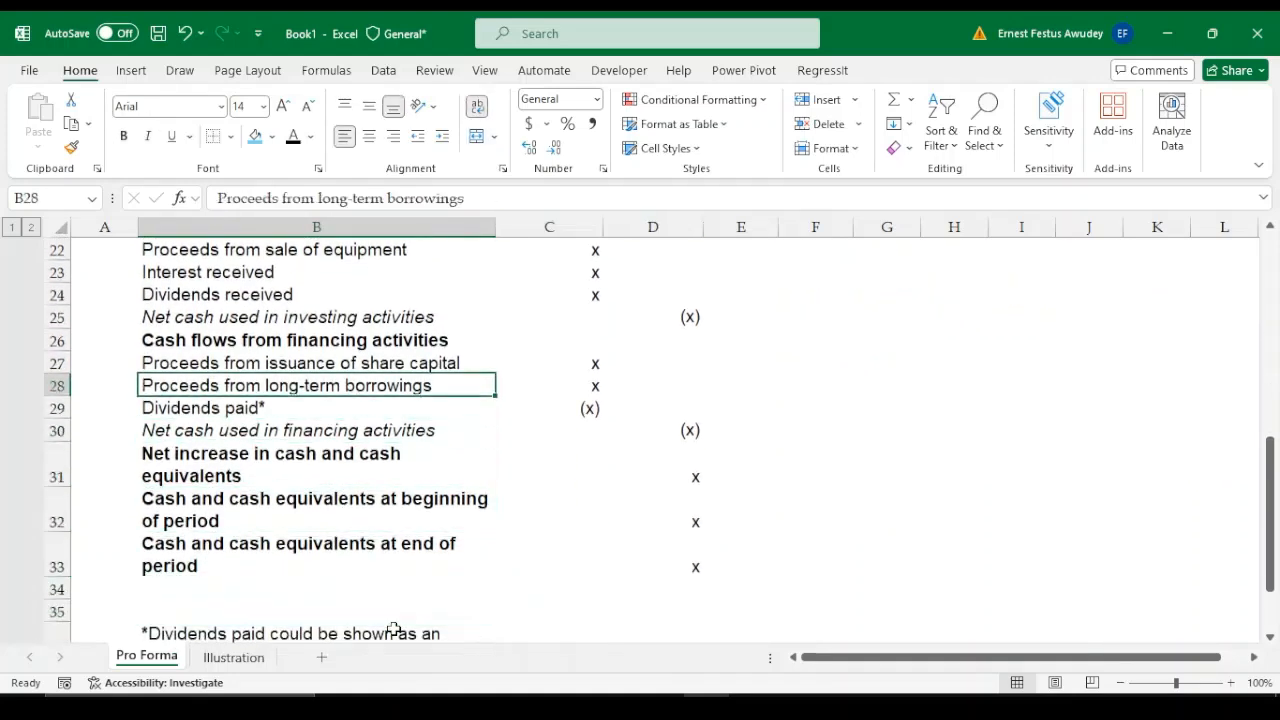
pyautogui.press('Down')
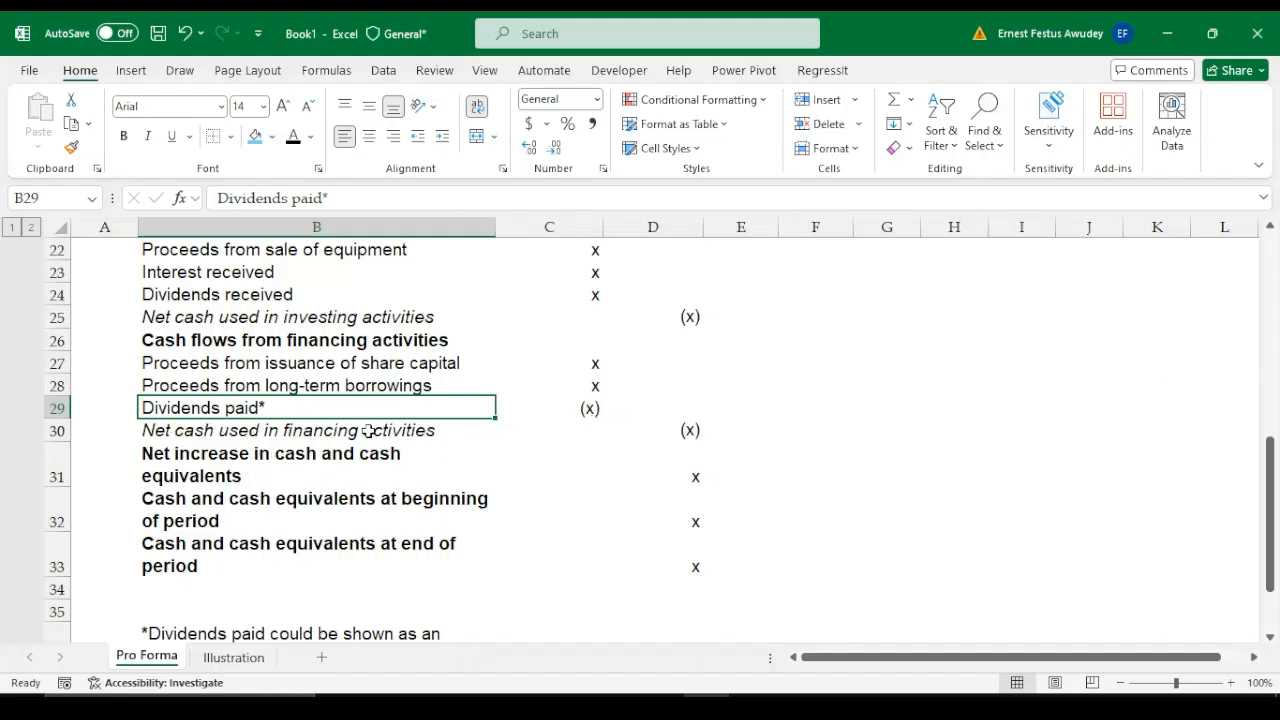
# Go from the net cash used in financing activities amount in D30 back to the net cash from operating activities amount in D19
pyautogui.click(686, 432)
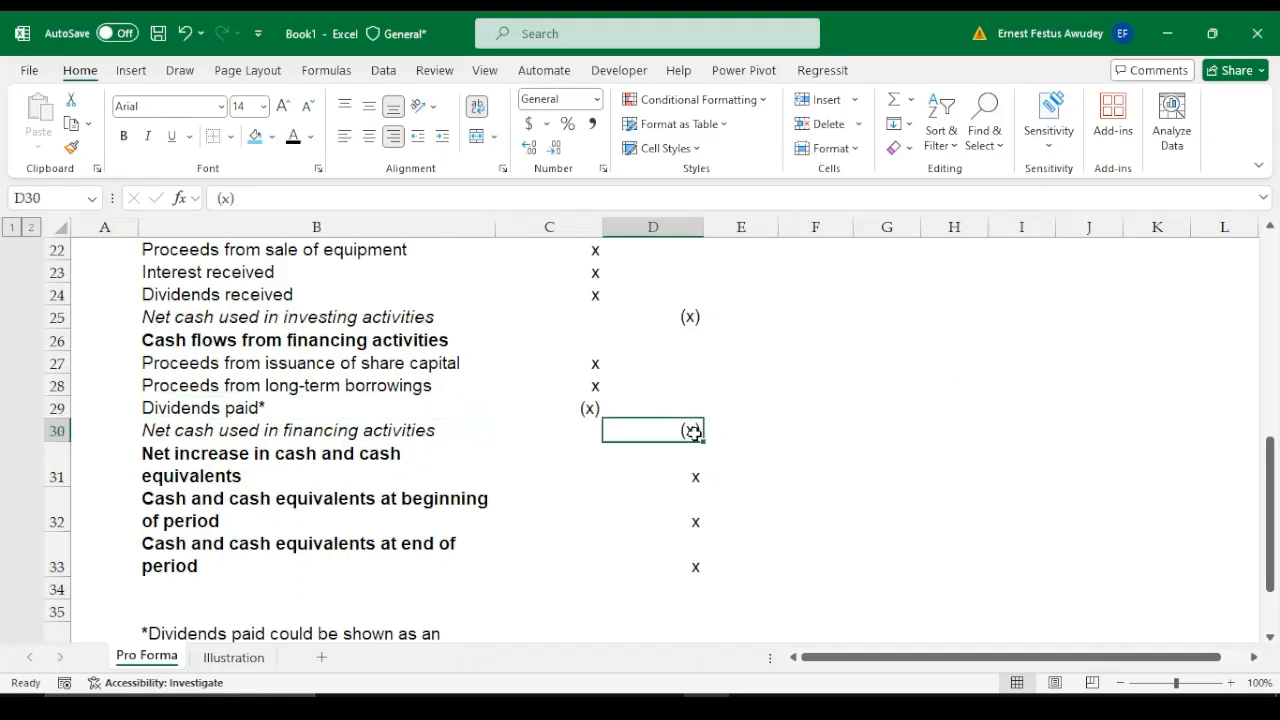
pyautogui.press('Up')
pyautogui.press('Up')
pyautogui.press('Up')
pyautogui.press('Up')
pyautogui.press('Up')
pyautogui.press('Up')
pyautogui.press('Up')
pyautogui.press('Up')
pyautogui.press('Up')
pyautogui.press('Up')
pyautogui.press('Up')
pyautogui.press('Up')
pyautogui.press('Up')
pyautogui.press('Up')
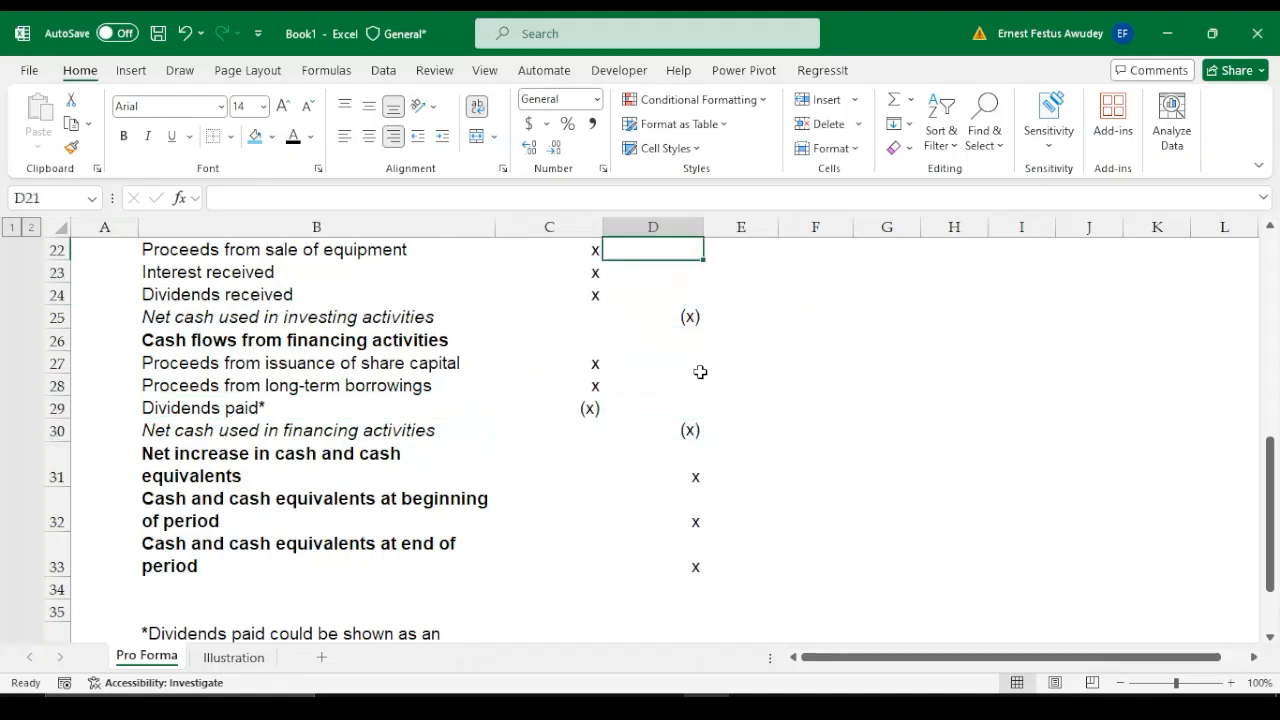
pyautogui.press('Down')
pyautogui.press('Down')
# Step through the investing and financing net cash amounts in D25 and D30 to the net increase in cash in D31
pyautogui.press('Down')
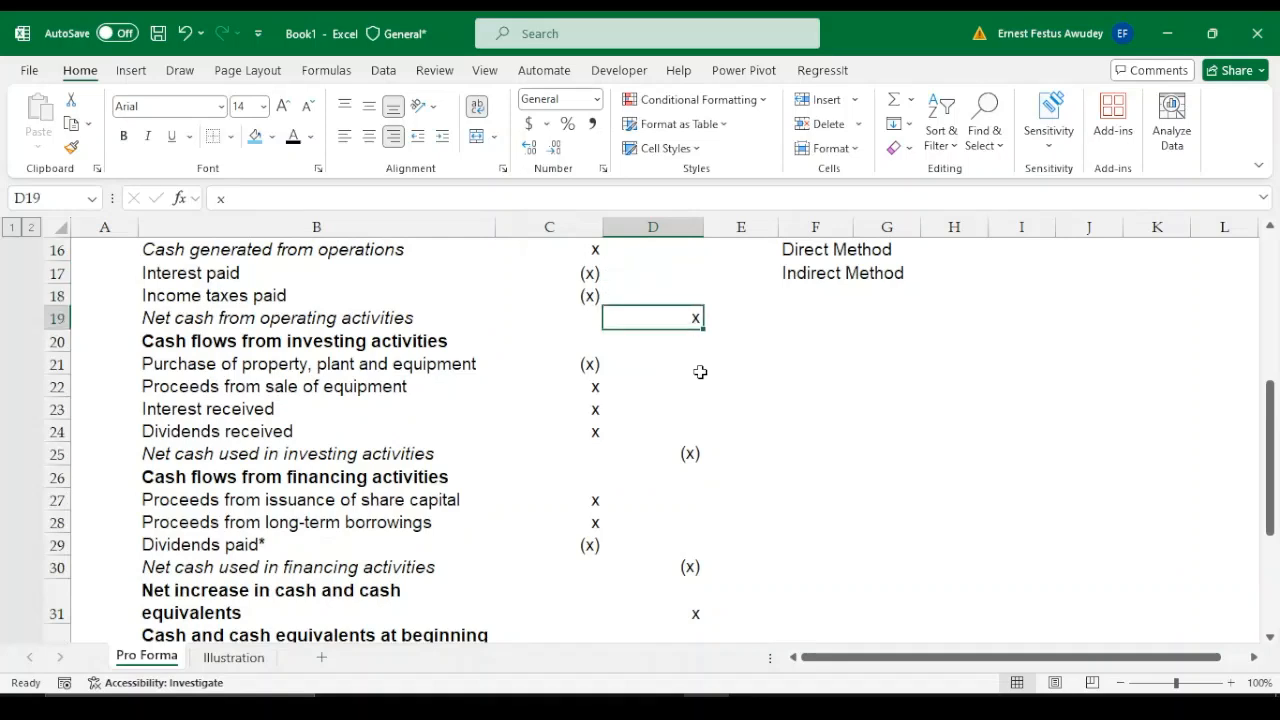
pyautogui.press('Down')
pyautogui.press('Down')
pyautogui.press('Down')
pyautogui.press('Down')
pyautogui.press('Down')
pyautogui.press('Down')
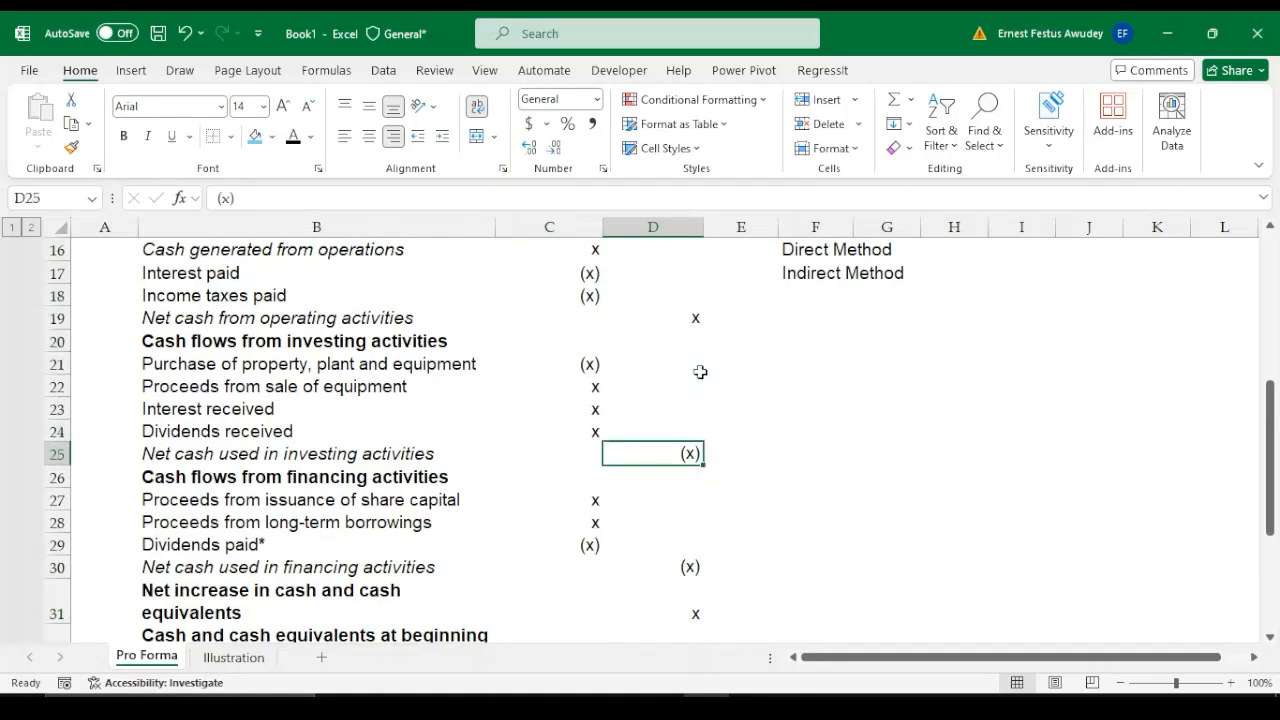
pyautogui.press('Down')
pyautogui.press('Down')
pyautogui.press('Down')
pyautogui.press('Down')
pyautogui.press('Down')
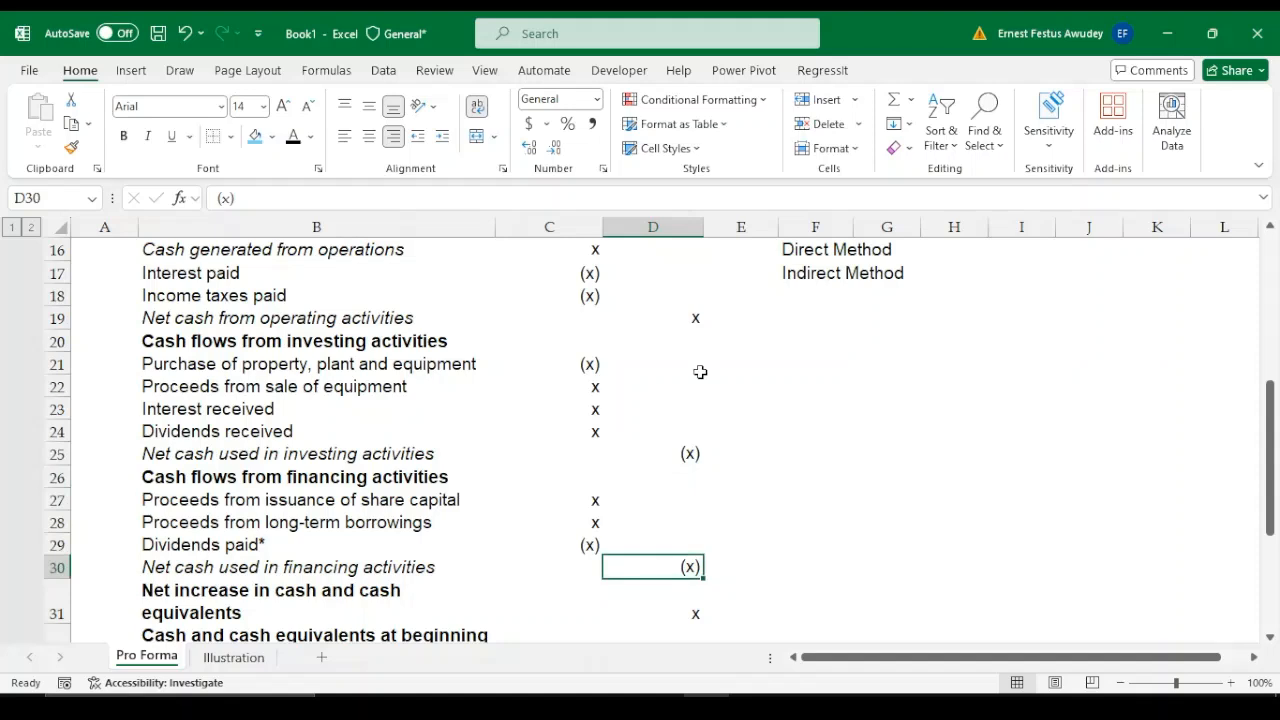
pyautogui.press('Down')
pyautogui.press('Down')
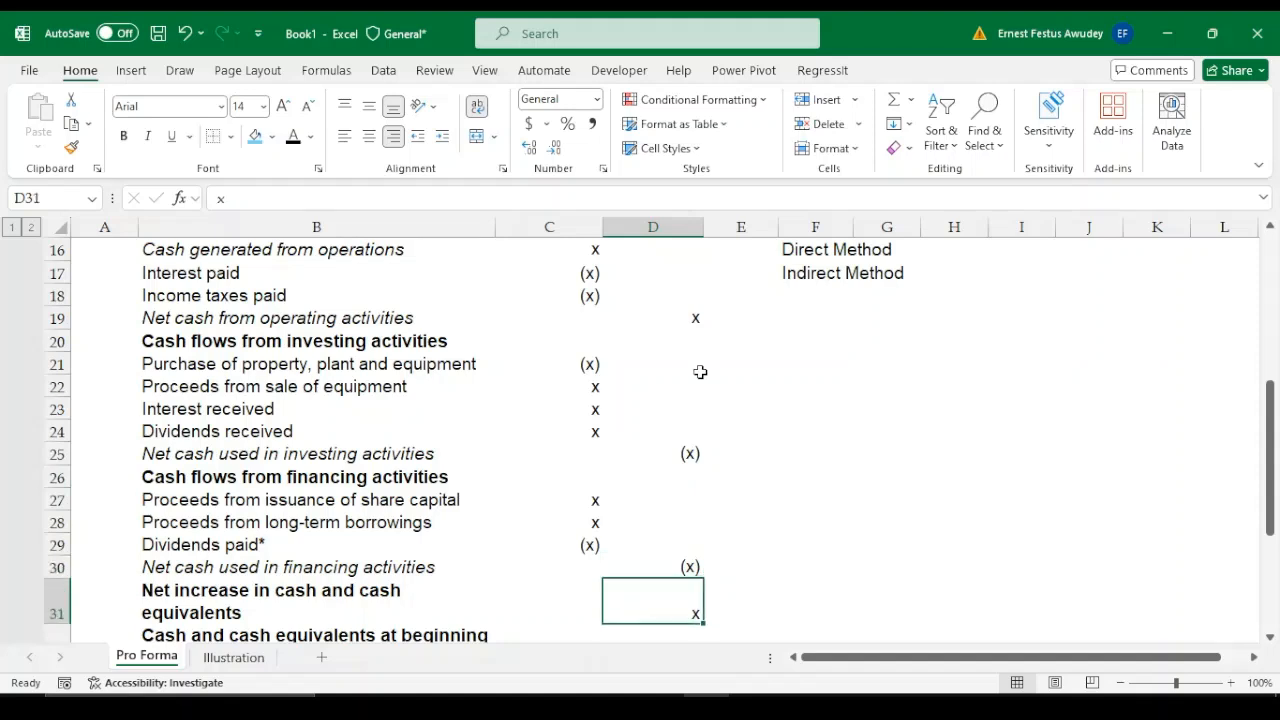
pyautogui.press('Up')
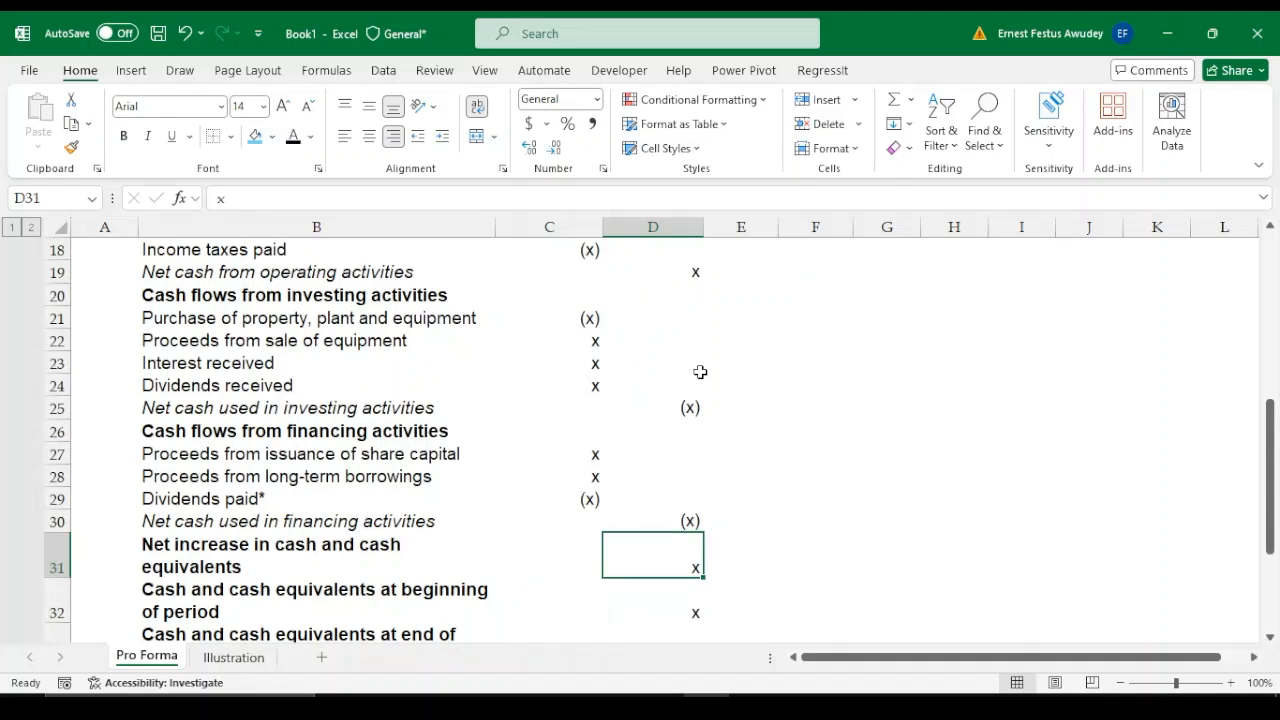
# Examine the beginning and end of period cash and cash equivalents amounts in D32 and D33
pyautogui.press('Down')
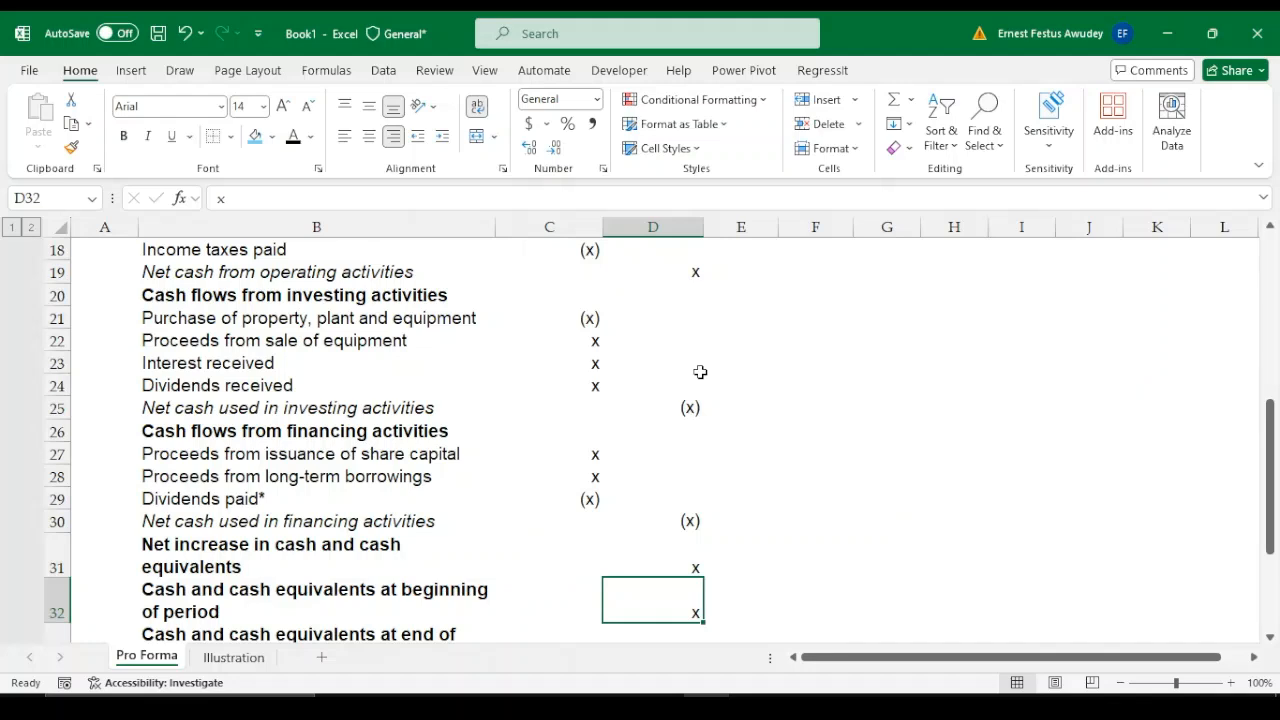
pyautogui.press('Down')
pyautogui.press('Down')
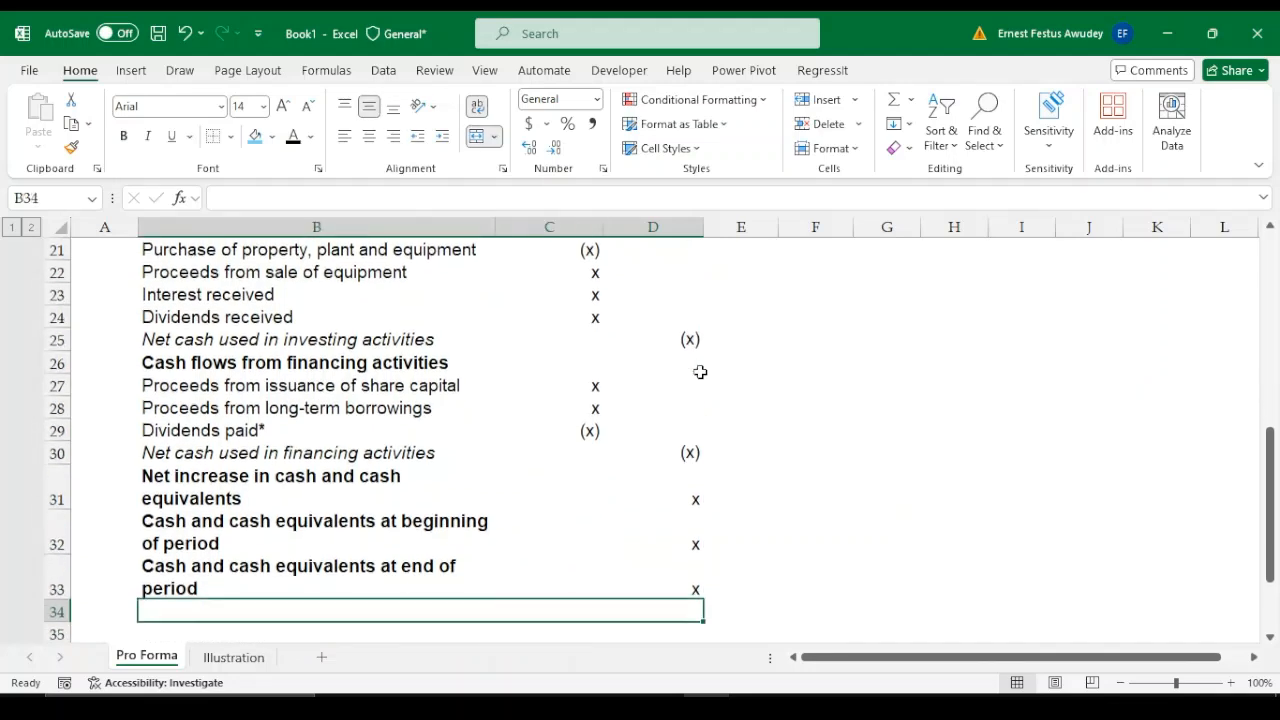
pyautogui.press('Up')
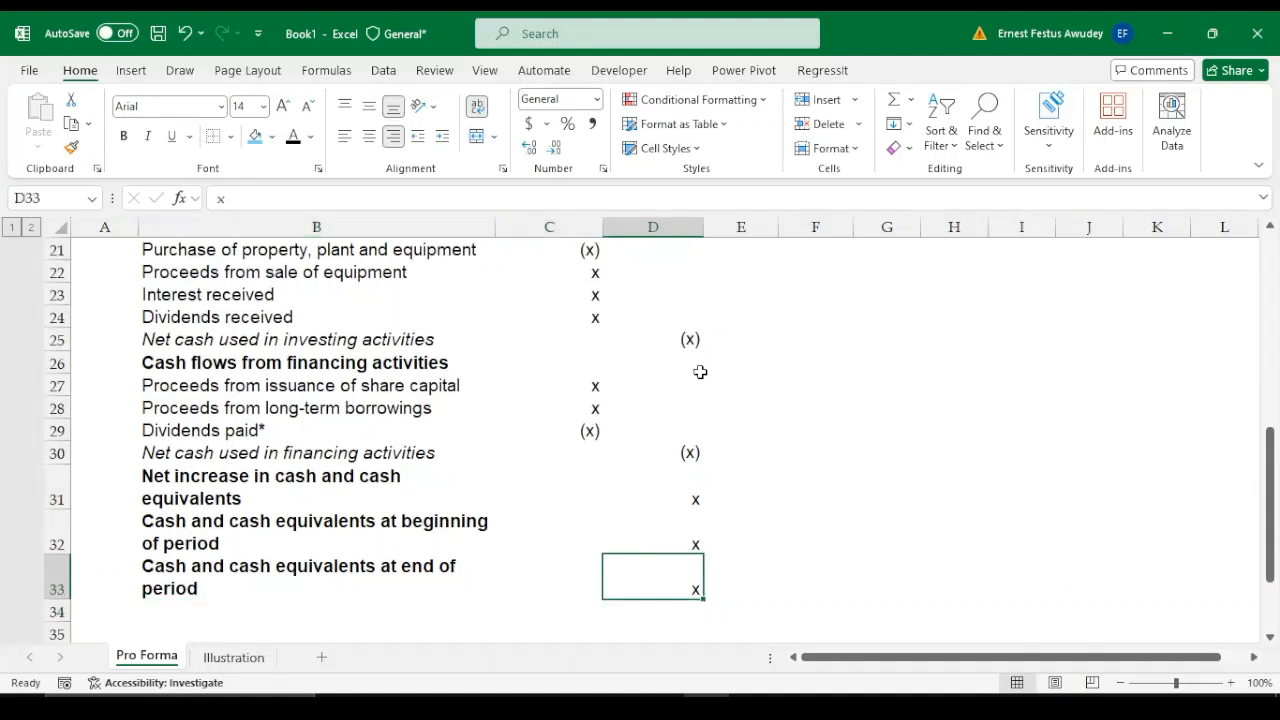
pyautogui.press('Up')
pyautogui.press('Up')
pyautogui.press('Up')
pyautogui.press('Up')
pyautogui.press('Up')
pyautogui.press('Up')
pyautogui.press('Up')
pyautogui.press('Up')
pyautogui.press('Up')
pyautogui.press('Up')
pyautogui.press('Up')
pyautogui.press('Up')
pyautogui.press('Up')
pyautogui.press('Up')
pyautogui.press('Up')
pyautogui.press('Up')
pyautogui.press('Up')
pyautogui.press('Up')
pyautogui.press('Up')
pyautogui.press('Up')
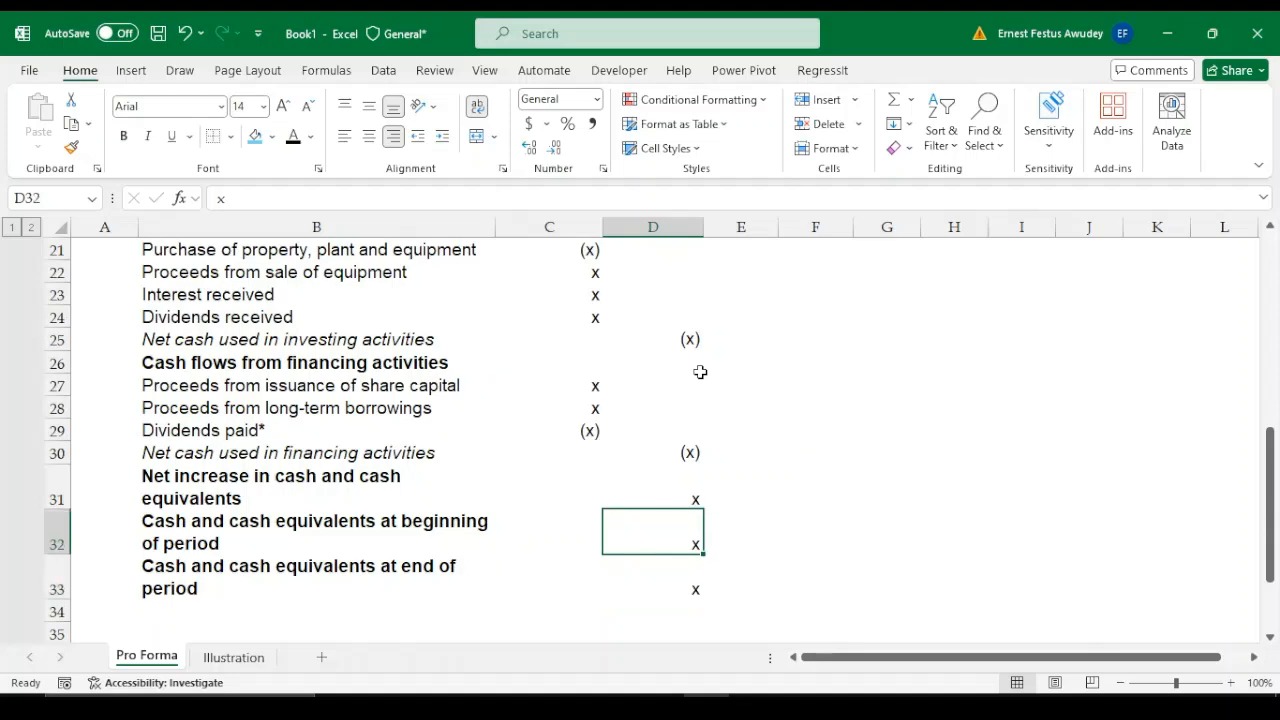
pyautogui.press('Down')
pyautogui.press('Down')
pyautogui.press('Down')
pyautogui.press('Down')
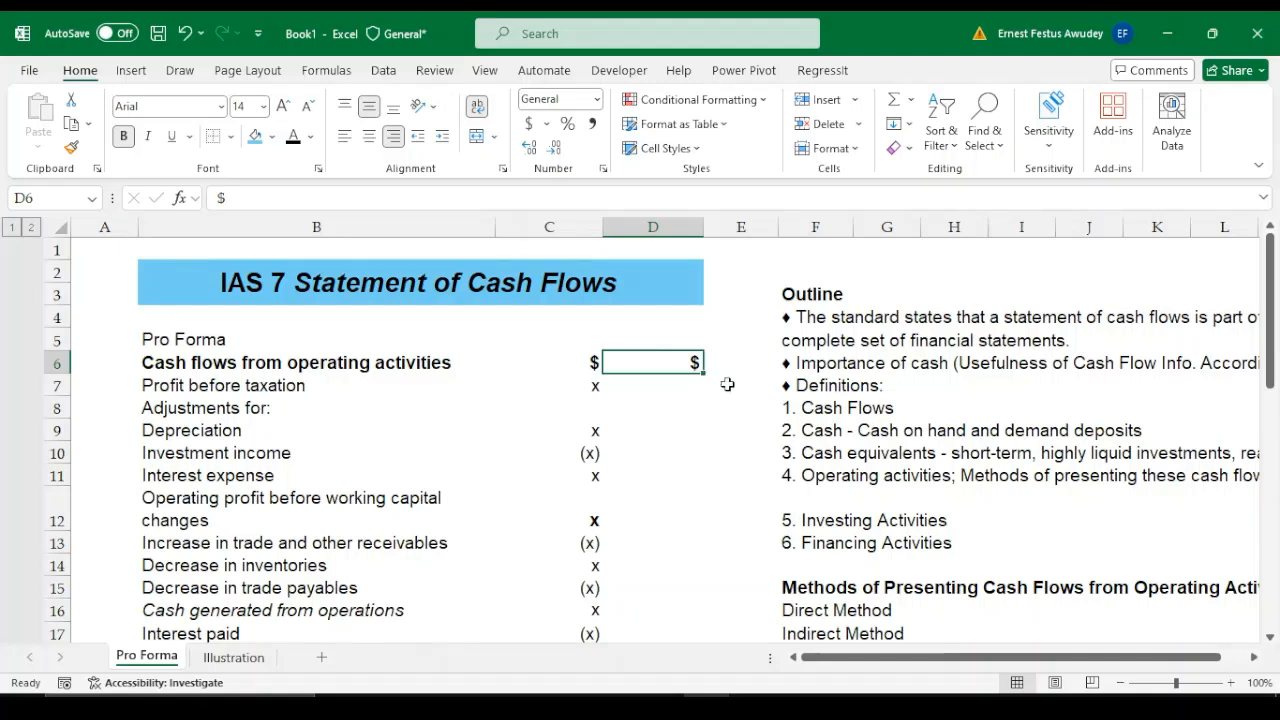
# Look across the outline beside the pro forma along row 6, on the usefulness of cash flow information under IAS 7
pyautogui.press('Right')
pyautogui.press('Right')
pyautogui.press('Right')
pyautogui.press('Right')
pyautogui.press('Right')
pyautogui.press('Right')
pyautogui.press('Right')
pyautogui.press('Right')
pyautogui.press('Right')
pyautogui.press('Right')
pyautogui.press('Right')
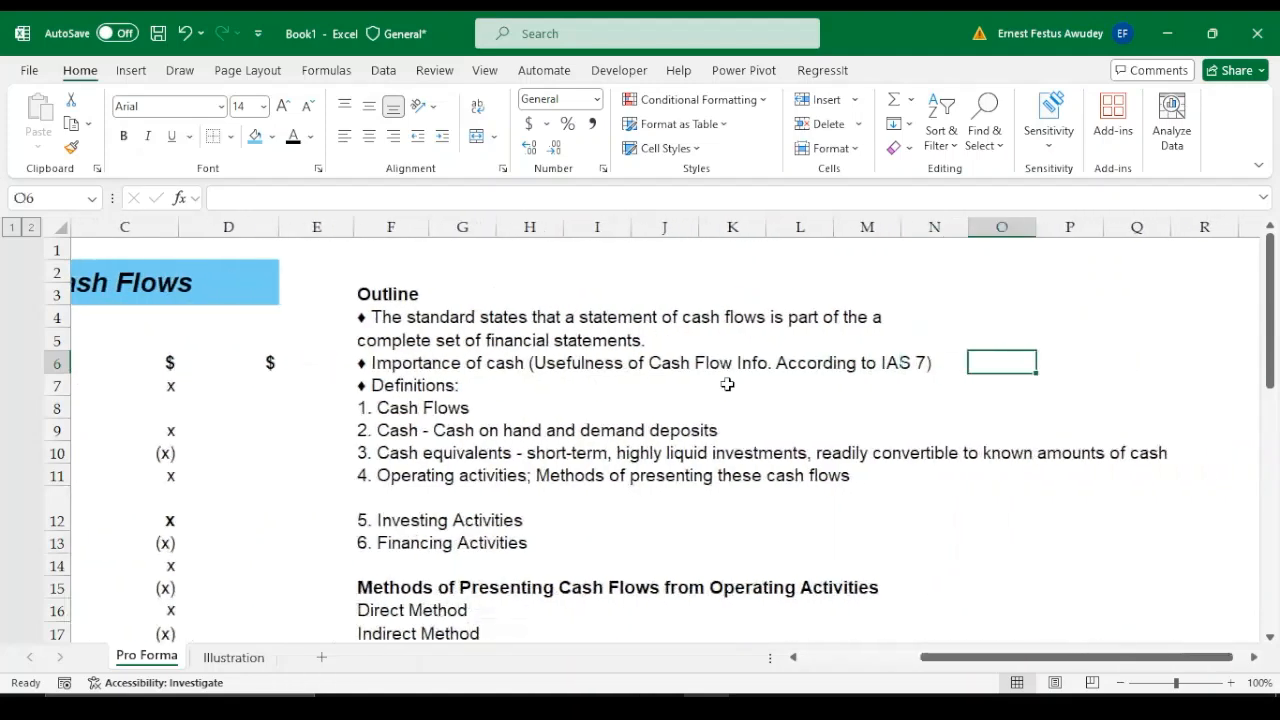
pyautogui.press('Left')
pyautogui.press('Left')
pyautogui.press('Left')
pyautogui.press('Left')
pyautogui.press('Left')
pyautogui.press('Left')
pyautogui.press('Left')
pyautogui.press('Left')
pyautogui.press('Left')
pyautogui.press('Left')
pyautogui.press('Left')
pyautogui.press('Left')
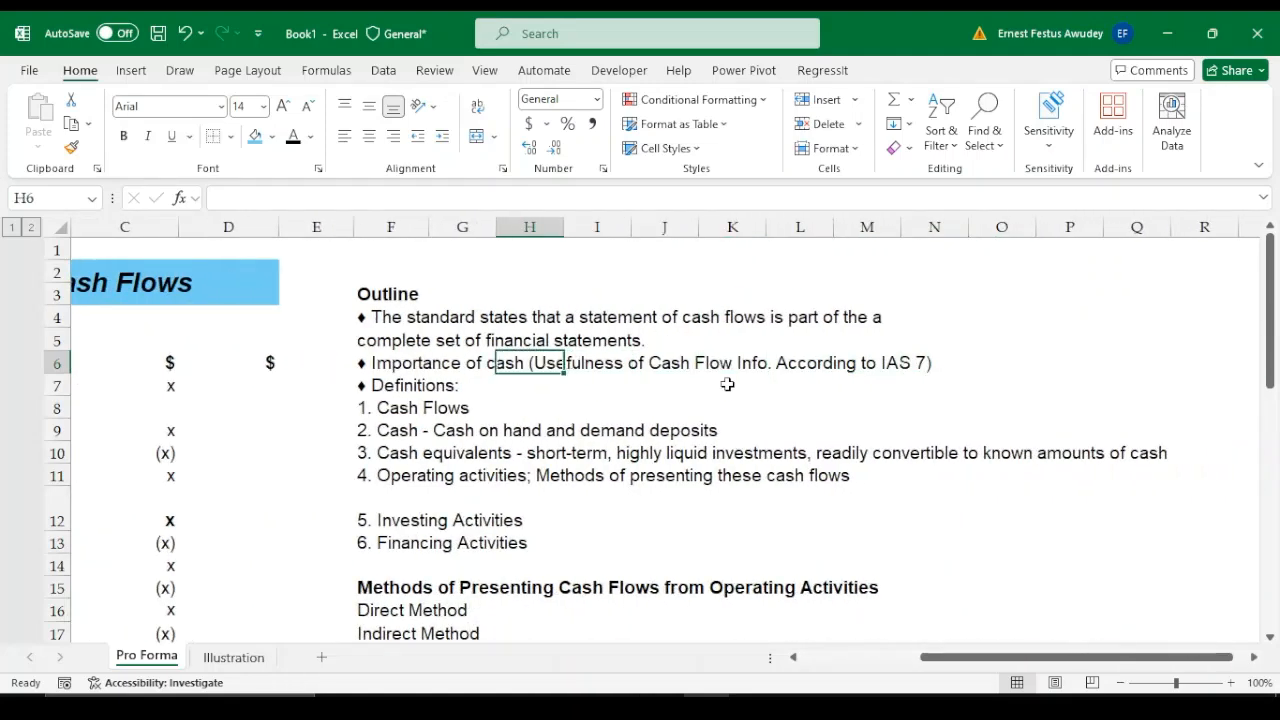
pyautogui.press('Left')
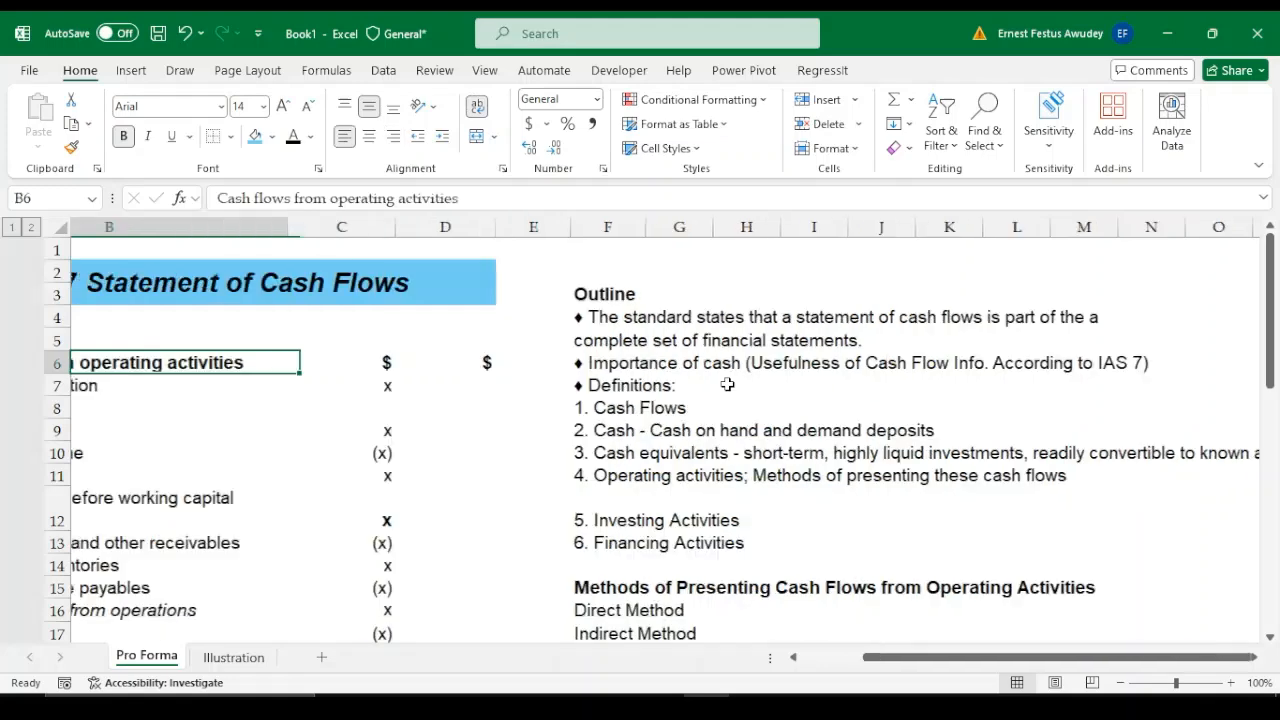
# Look down the outline in column F, from the definitions to the direct and indirect methods of presenting operating cash flows
pyautogui.press('Right')
pyautogui.press('Right')
pyautogui.press('Right')
pyautogui.press('Right')
pyautogui.press('Right')
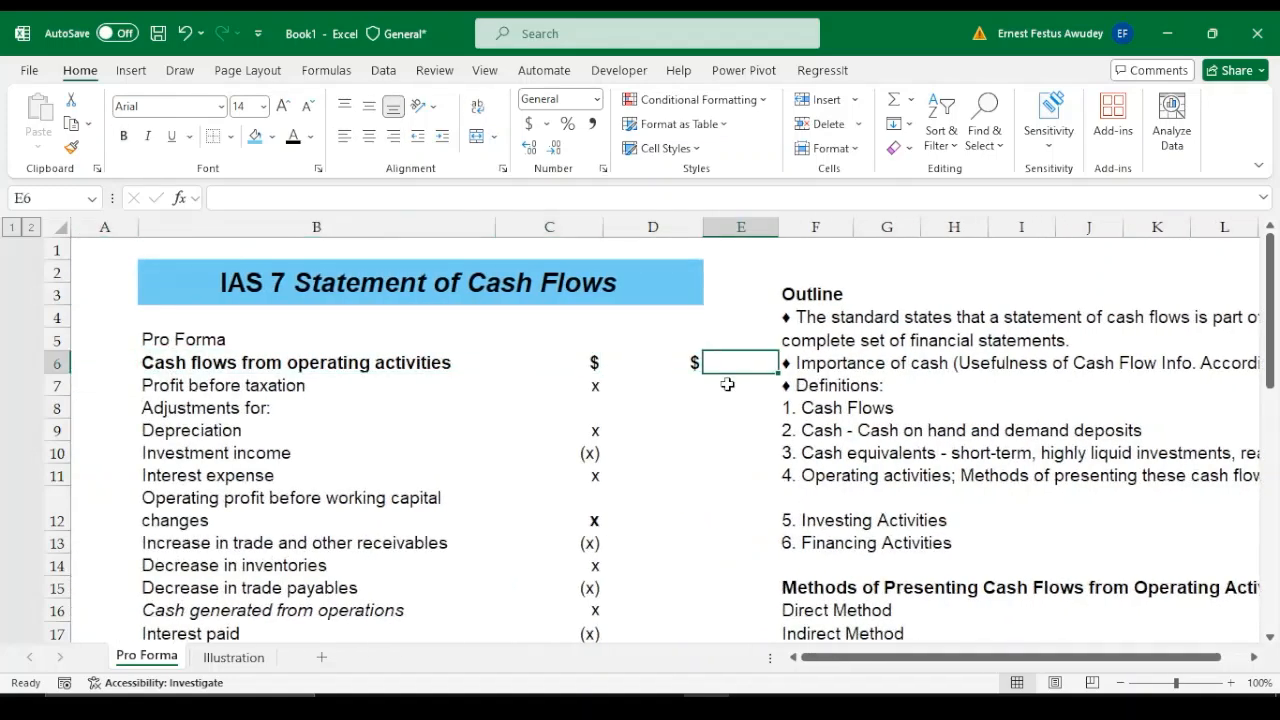
pyautogui.press('Left')
pyautogui.press('Down')
pyautogui.press('Down')
pyautogui.press('Down')
pyautogui.press('Down')
pyautogui.press('Down')
pyautogui.press('Down')
pyautogui.press('Down')
pyautogui.press('Down')
pyautogui.press('Down')
pyautogui.press('Down')
pyautogui.press('Down')
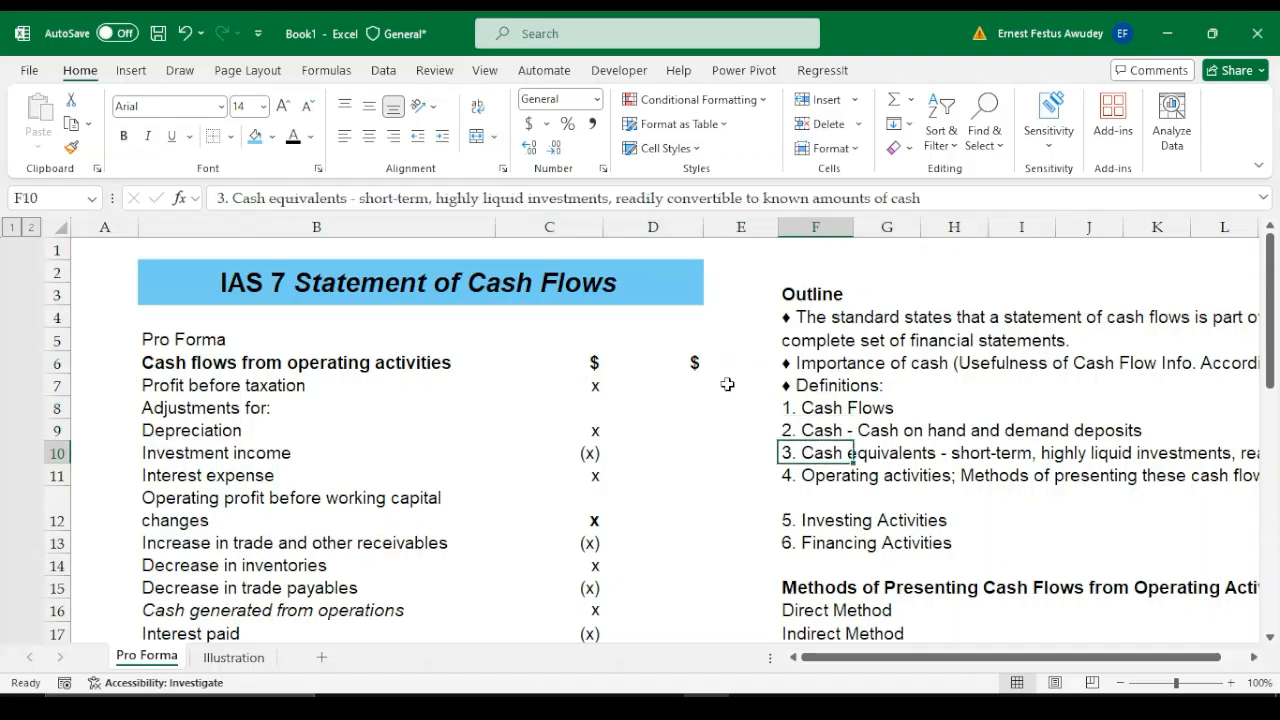
pyautogui.press('Down')
pyautogui.press('Down')
pyautogui.press('Down')
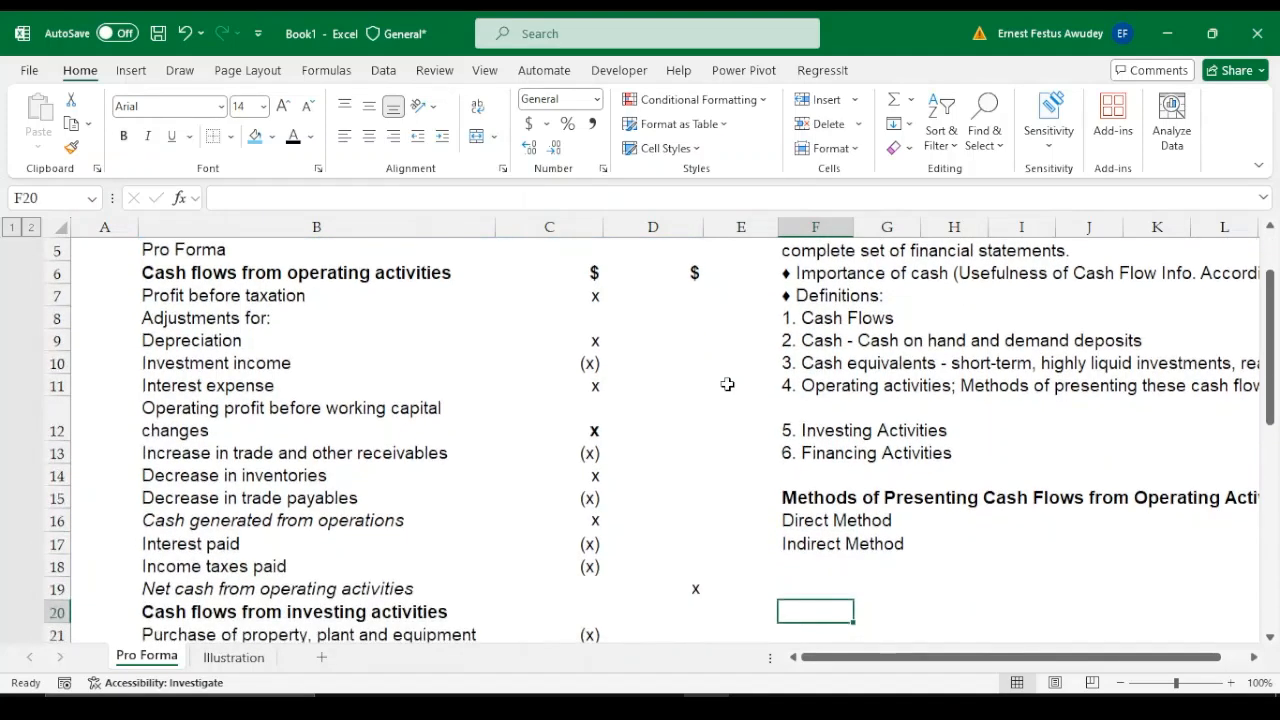
# Open the Illustration sheet and look through Hollywood's financial statements down to the statement of profit or loss
pyautogui.click(230, 658)
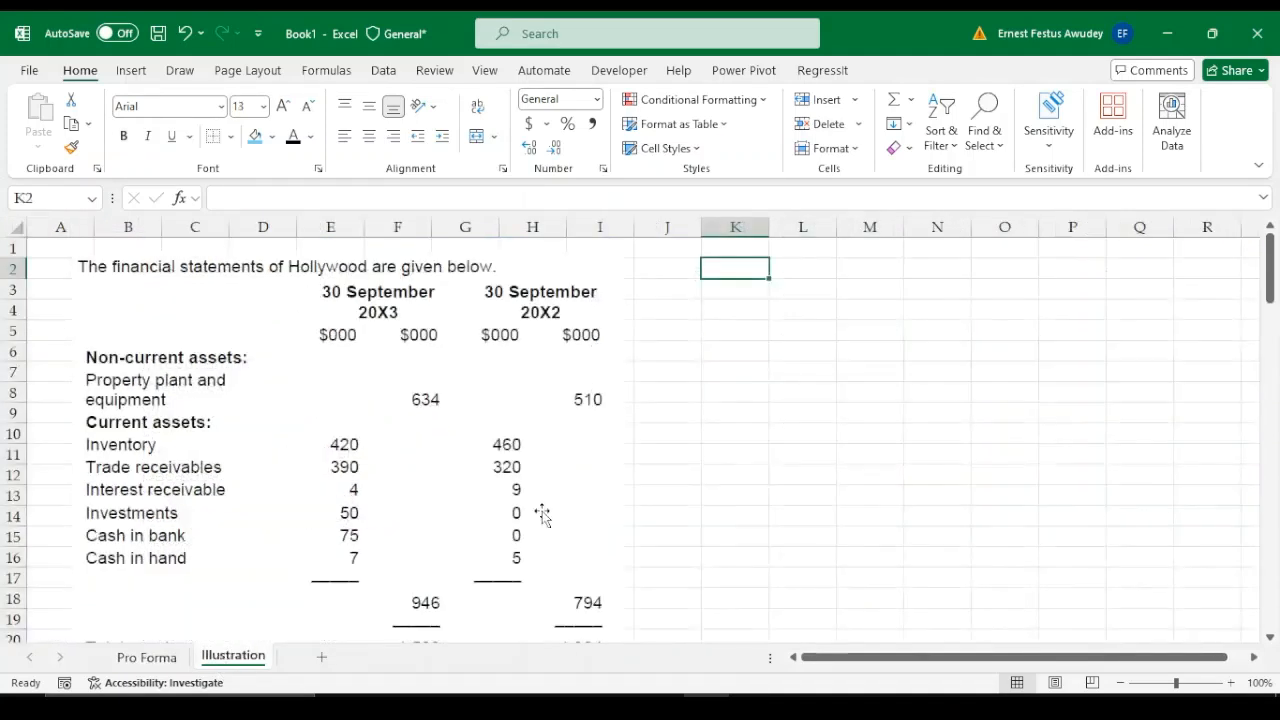
pyautogui.click(745, 470)
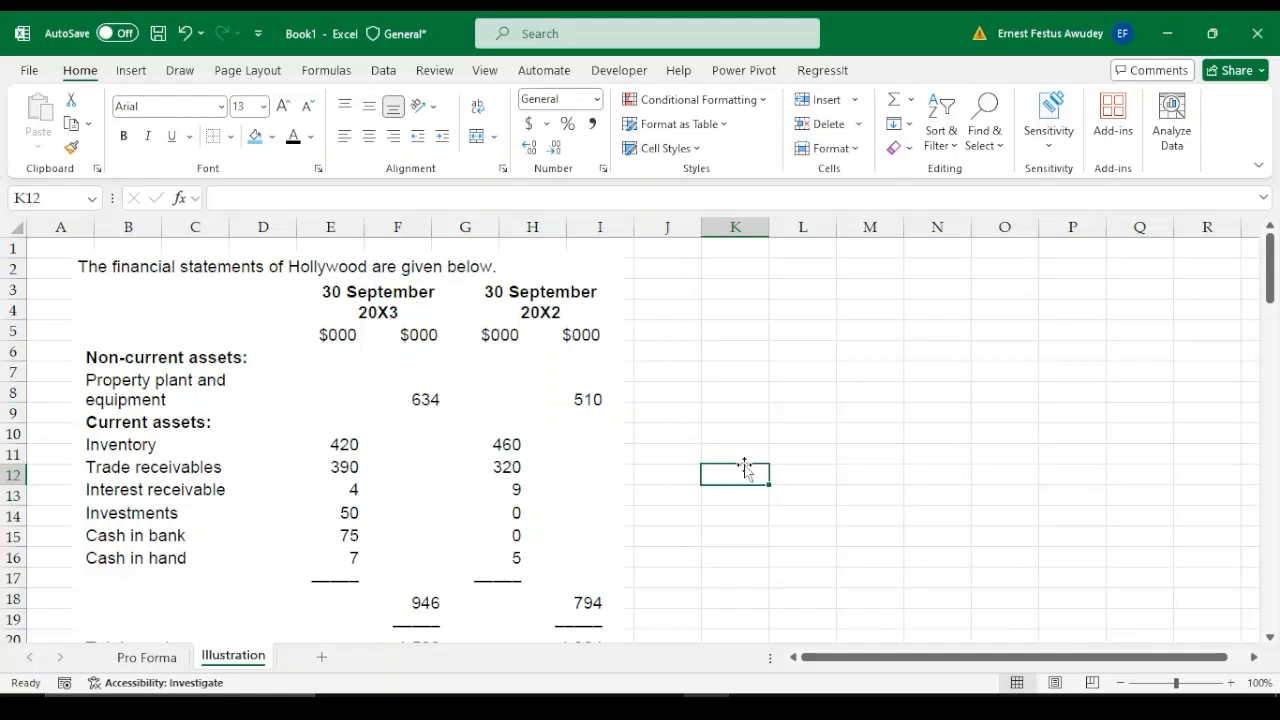
pyautogui.press('Down')
pyautogui.press('Down')
pyautogui.press('Down')
pyautogui.press('Down')
pyautogui.press('Down')
pyautogui.press('Down')
pyautogui.press('Down')
pyautogui.press('Down')
pyautogui.press('Down')
pyautogui.press('Down')
pyautogui.press('Down')
pyautogui.press('Down')
pyautogui.press('Down')
pyautogui.press('Down')
pyautogui.press('Down')
pyautogui.press('Down')
pyautogui.press('Down')
pyautogui.press('Down')
pyautogui.press('Down')
pyautogui.press('Down')
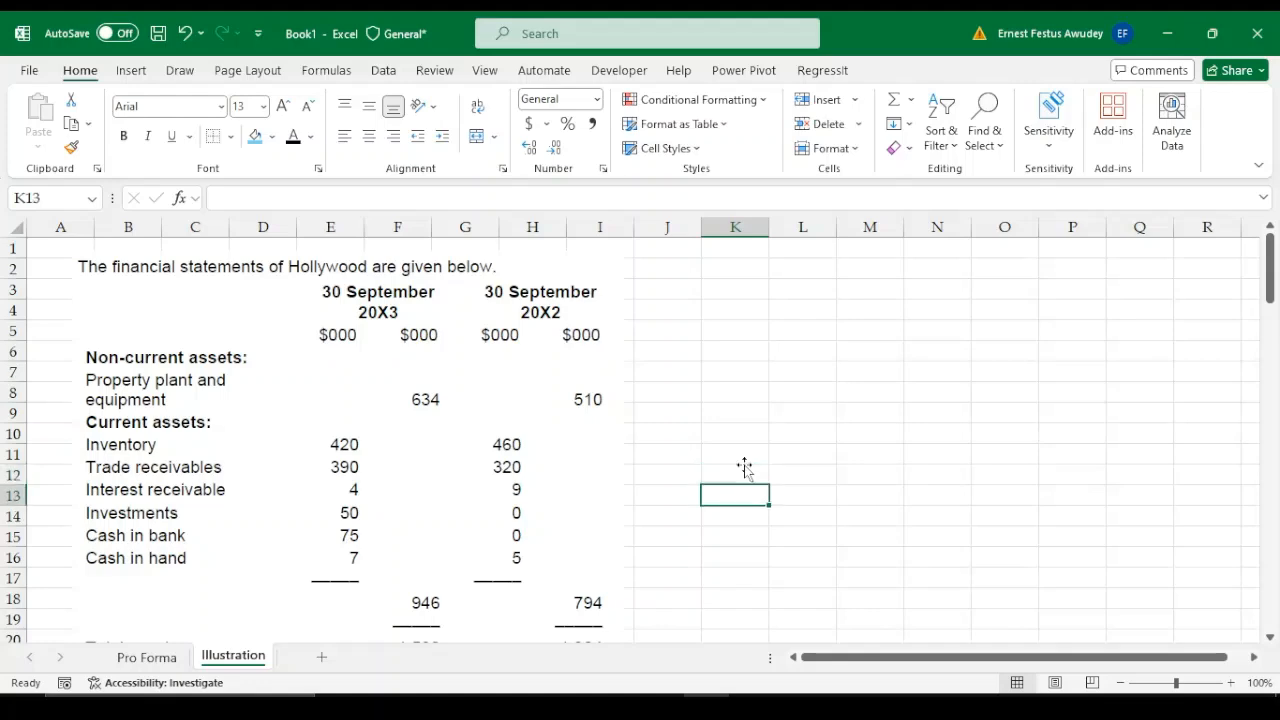
pyautogui.press('Down')
pyautogui.press('Down')
pyautogui.press('Down')
pyautogui.press('Down')
pyautogui.press('Down')
pyautogui.press('Down')
pyautogui.press('Down')
pyautogui.press('Down')
pyautogui.press('Down')
pyautogui.press('Down')
pyautogui.press('Down')
pyautogui.press('Down')
pyautogui.press('Down')
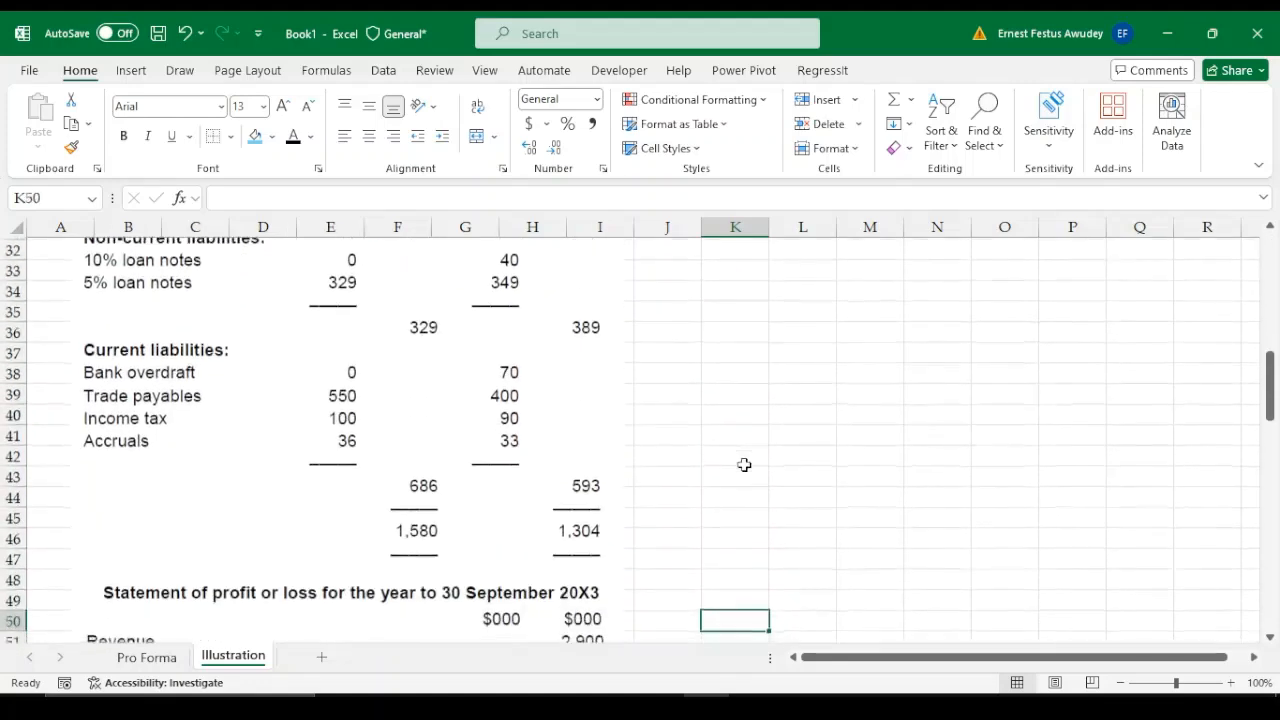
pyautogui.press('Down')
pyautogui.press('Down')
pyautogui.press('Down')
pyautogui.press('Down')
pyautogui.press('Down')
pyautogui.press('Down')
pyautogui.press('Down')
pyautogui.press('Down')
pyautogui.press('Down')
pyautogui.press('Down')
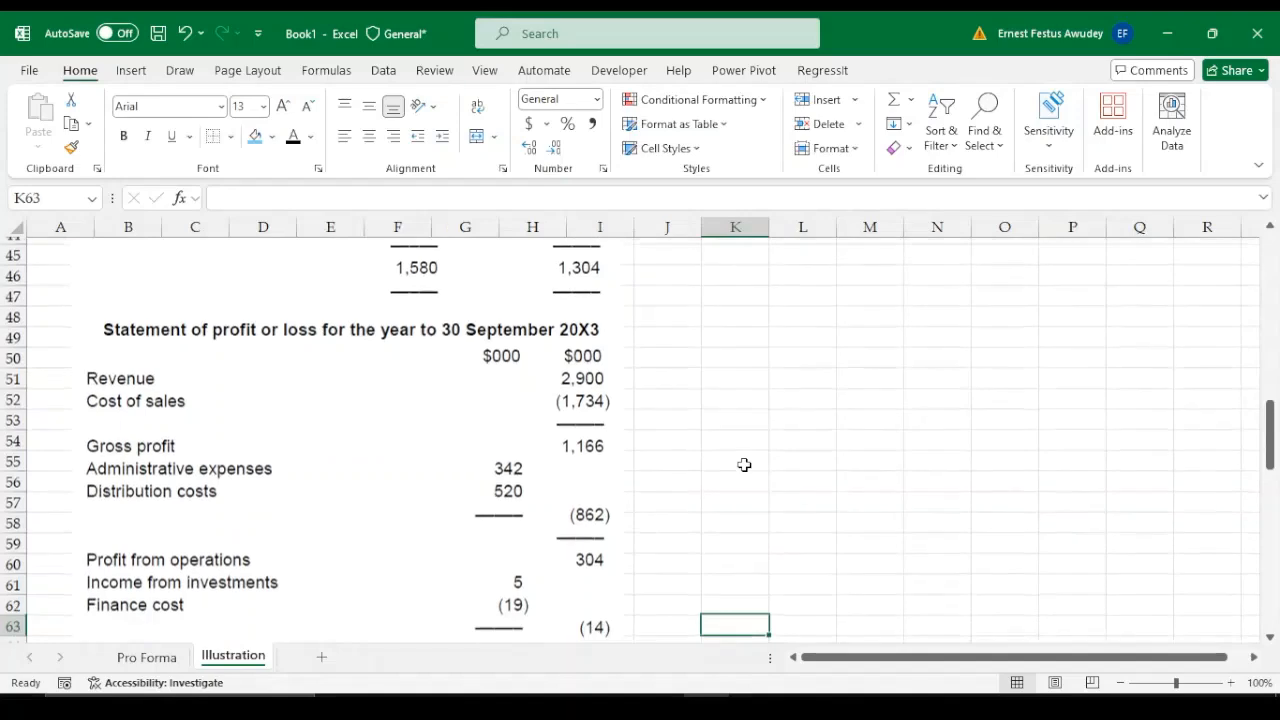
# Return to the start of the Illustration sheet and review the statements from non-current assets through to other comprehensive income
pyautogui.press('Up')
pyautogui.press('Up')
pyautogui.press('Up')
pyautogui.press('Up')
pyautogui.press('Up')
pyautogui.press('Up')
pyautogui.press('Up')
pyautogui.press('Up')
pyautogui.press('Up')
pyautogui.press('Up')
pyautogui.press('Up')
pyautogui.press('Up')
pyautogui.press('Up')
pyautogui.press('Up')
pyautogui.press('Up')
pyautogui.press('Up')
pyautogui.press('Up')
pyautogui.press('Up')
pyautogui.press('Up')
pyautogui.press('Up')
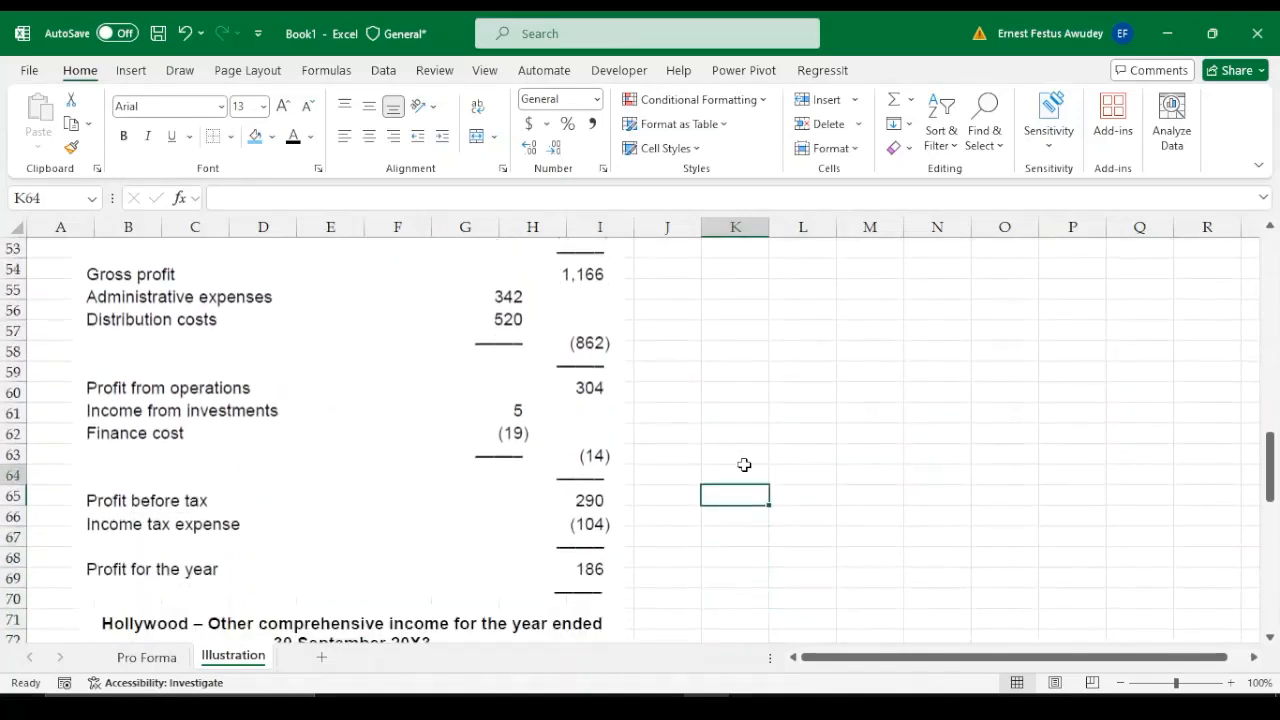
pyautogui.press('Up')
pyautogui.press('Up')
pyautogui.press('Up')
pyautogui.press('Up')
pyautogui.press('Up')
pyautogui.press('Up')
pyautogui.press('Up')
pyautogui.press('Up')
pyautogui.press('Up')
pyautogui.press('Up')
pyautogui.press('Up')
pyautogui.press('Up')
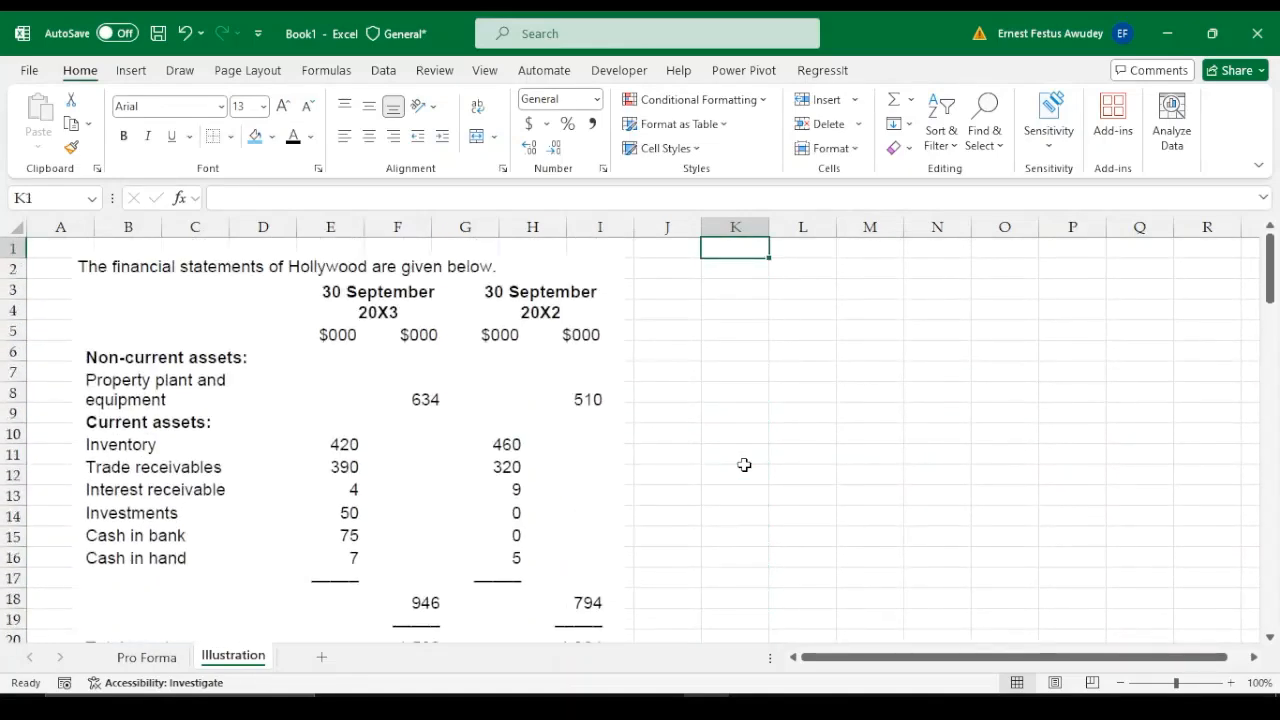
pyautogui.press('Down')
pyautogui.press('Down')
pyautogui.press('Down')
pyautogui.press('Down')
pyautogui.press('Down')
pyautogui.press('Down')
pyautogui.press('Down')
pyautogui.press('Down')
pyautogui.press('Down')
pyautogui.press('Down')
pyautogui.press('Down')
pyautogui.press('Down')
pyautogui.press('Down')
pyautogui.press('Down')
pyautogui.press('Down')
pyautogui.press('Down')
pyautogui.press('Down')
pyautogui.press('Down')
pyautogui.press('Down')
pyautogui.press('Down')
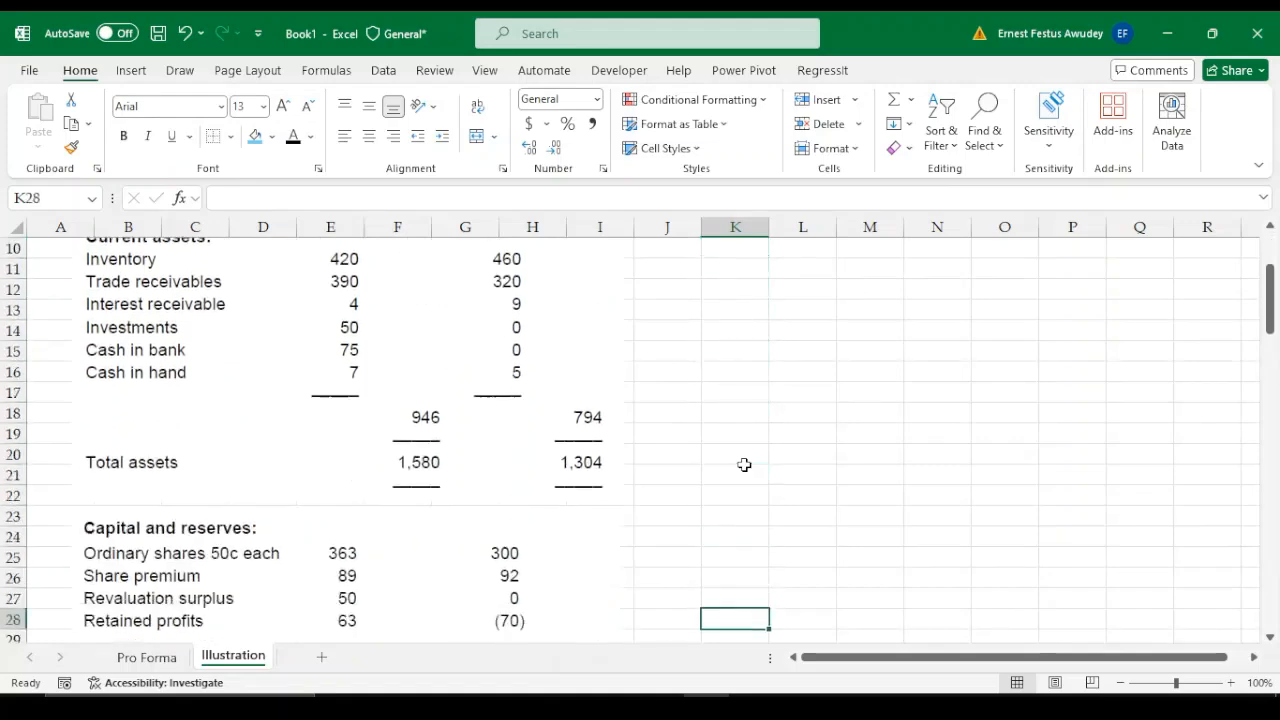
pyautogui.press('Down')
pyautogui.press('Down')
pyautogui.press('Down')
pyautogui.press('Down')
pyautogui.press('Down')
pyautogui.press('Down')
pyautogui.press('Down')
pyautogui.press('Down')
pyautogui.press('Down')
pyautogui.press('Down')
pyautogui.press('Down')
pyautogui.press('Down')
pyautogui.press('Down')
pyautogui.press('Down')
pyautogui.press('Down')
pyautogui.press('Down')
pyautogui.press('Down')
pyautogui.press('Down')
pyautogui.press('Down')
pyautogui.press('Down')
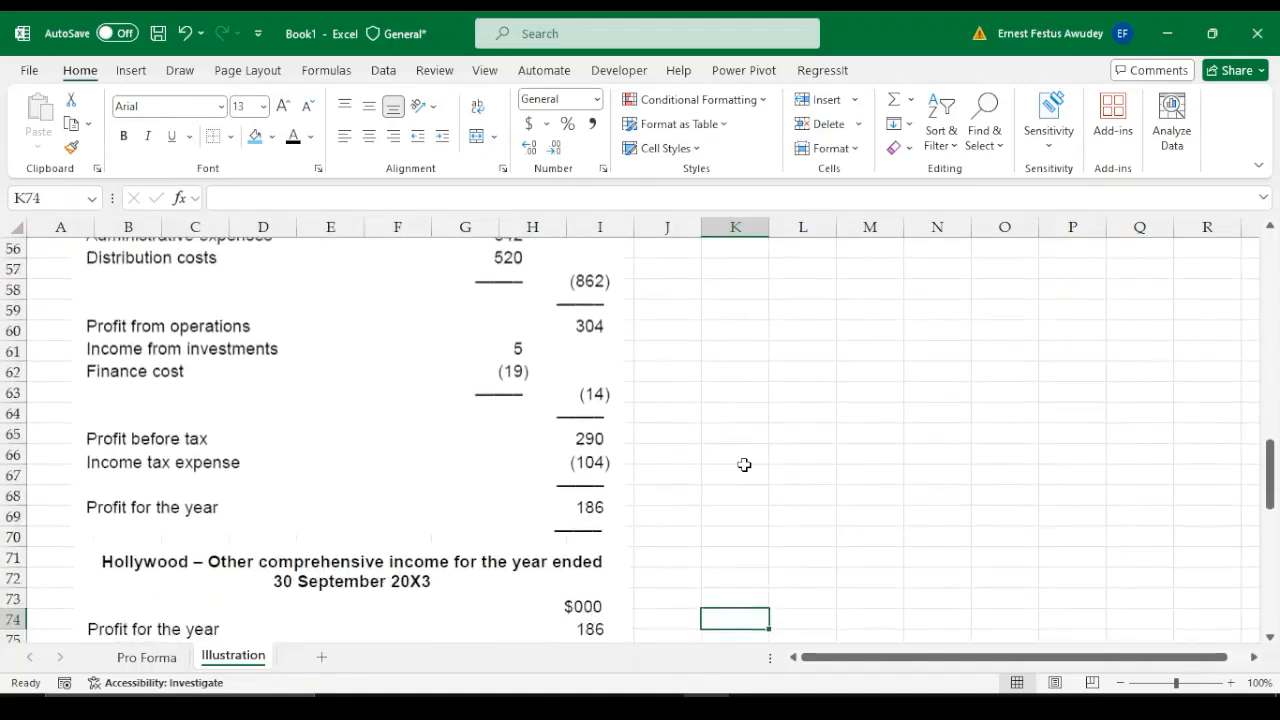
# Read the additional notes on shares, property, depreciation, accruals and dividends, and the requirement in rows 101 and 102
pyautogui.press('Down')
pyautogui.press('Down')
pyautogui.press('Down')
pyautogui.press('Down')
pyautogui.press('Down')
pyautogui.press('Down')
pyautogui.press('Down')
pyautogui.press('Down')
pyautogui.press('Down')
pyautogui.press('Down')
pyautogui.press('Down')
pyautogui.press('Down')
pyautogui.press('Down')
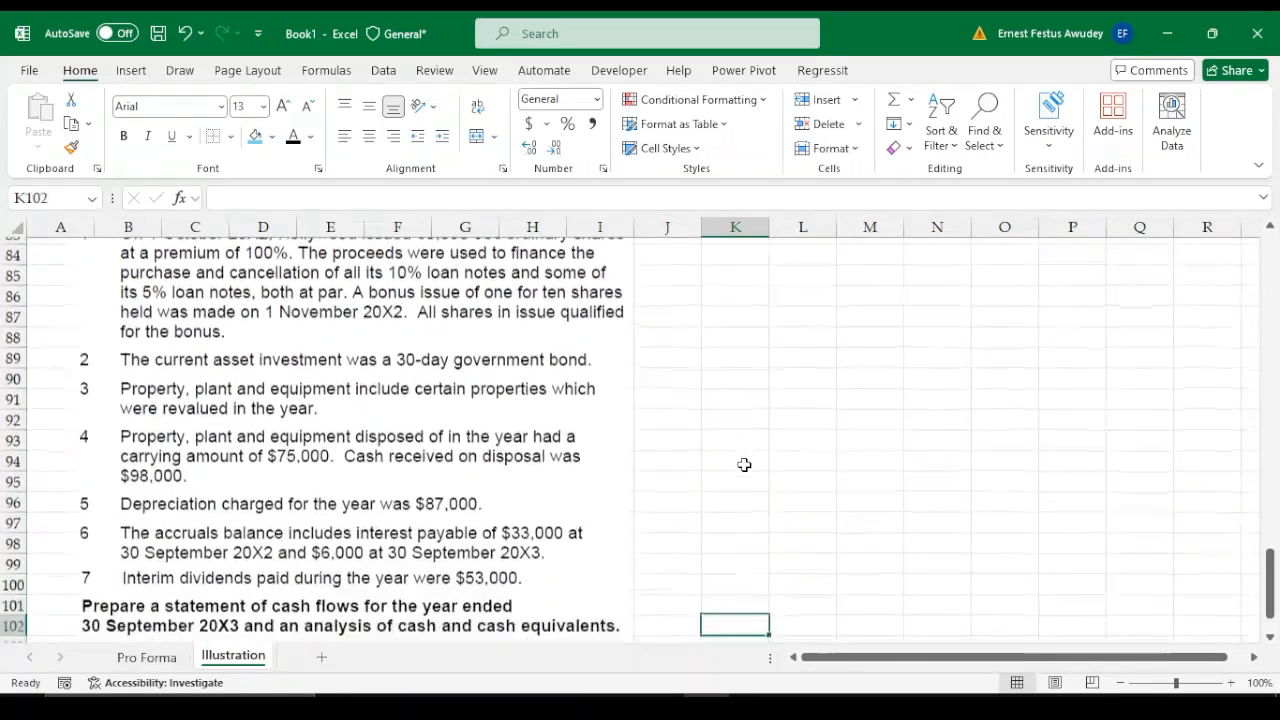
pyautogui.press('Down')
pyautogui.press('Up')
pyautogui.press('Up')
pyautogui.press('Up')
pyautogui.press('Up')
pyautogui.press('Up')
pyautogui.press('Up')
pyautogui.press('Up')
pyautogui.press('Up')
pyautogui.press('Up')
pyautogui.press('Up')
pyautogui.press('Up')
pyautogui.press('Up')
pyautogui.press('Up')
pyautogui.press('Up')
pyautogui.press('Up')
pyautogui.press('Up')
pyautogui.press('Up')
pyautogui.press('Up')
pyautogui.press('Up')
pyautogui.press('Up')
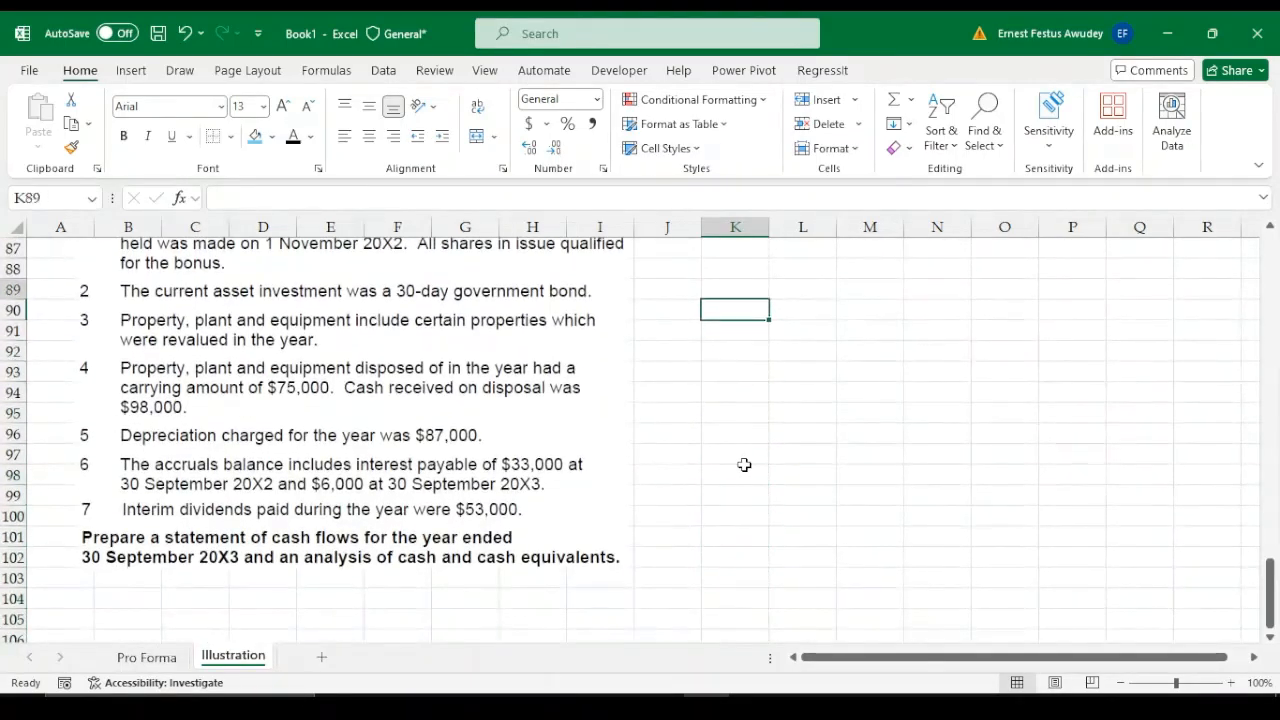
# Return to the start of the Illustration sheet and read Hollywood's non-current and current assets down to total assets
pyautogui.press('Up')
pyautogui.press('Up')
pyautogui.press('Up')
pyautogui.press('Up')
pyautogui.press('Up')
pyautogui.press('Up')
pyautogui.press('Up')
pyautogui.press('Up')
pyautogui.press('Up')
pyautogui.press('Up')
pyautogui.press('Up')
pyautogui.press('Up')
pyautogui.press('Up')
pyautogui.press('Up')
pyautogui.press('Up')
pyautogui.press('Up')
pyautogui.press('Up')
pyautogui.press('Up')
pyautogui.press('Up')
pyautogui.press('Up')
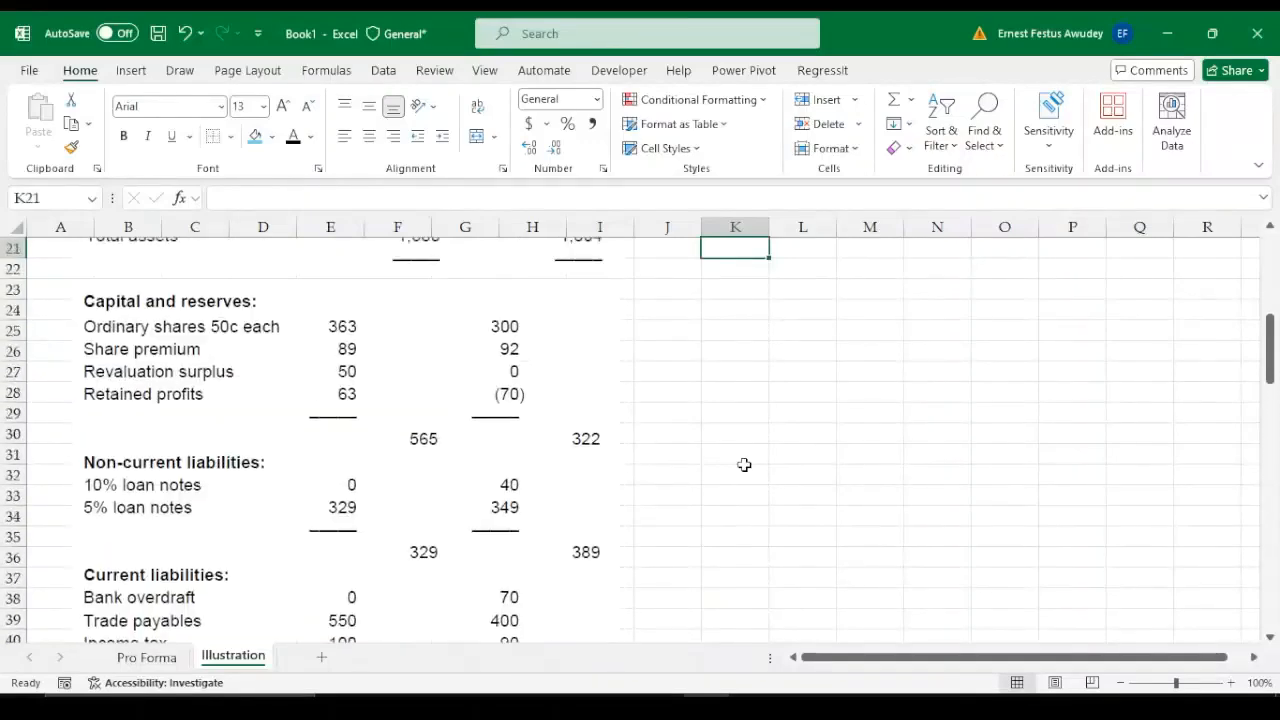
pyautogui.press('Up')
pyautogui.press('Up')
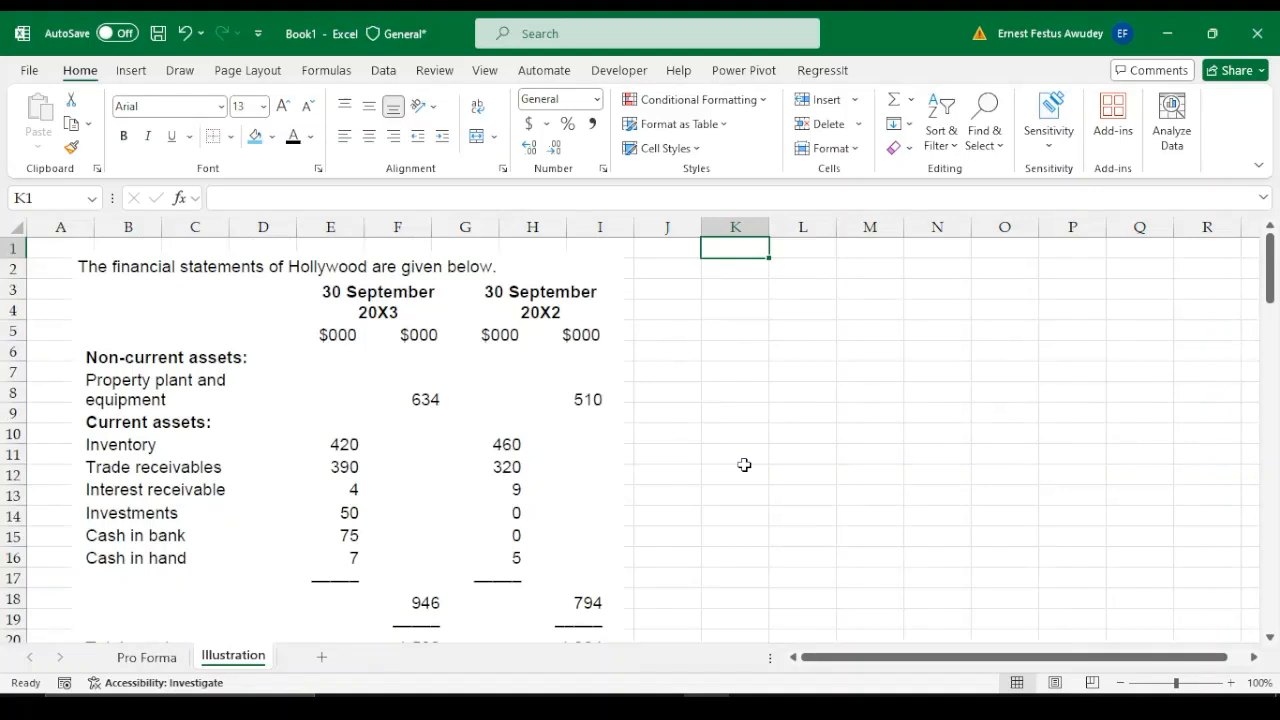
pyautogui.press('Down')
pyautogui.press('Down')
pyautogui.press('Down')
pyautogui.press('Down')
pyautogui.press('Down')
pyautogui.press('Down')
pyautogui.press('Down')
pyautogui.press('Down')
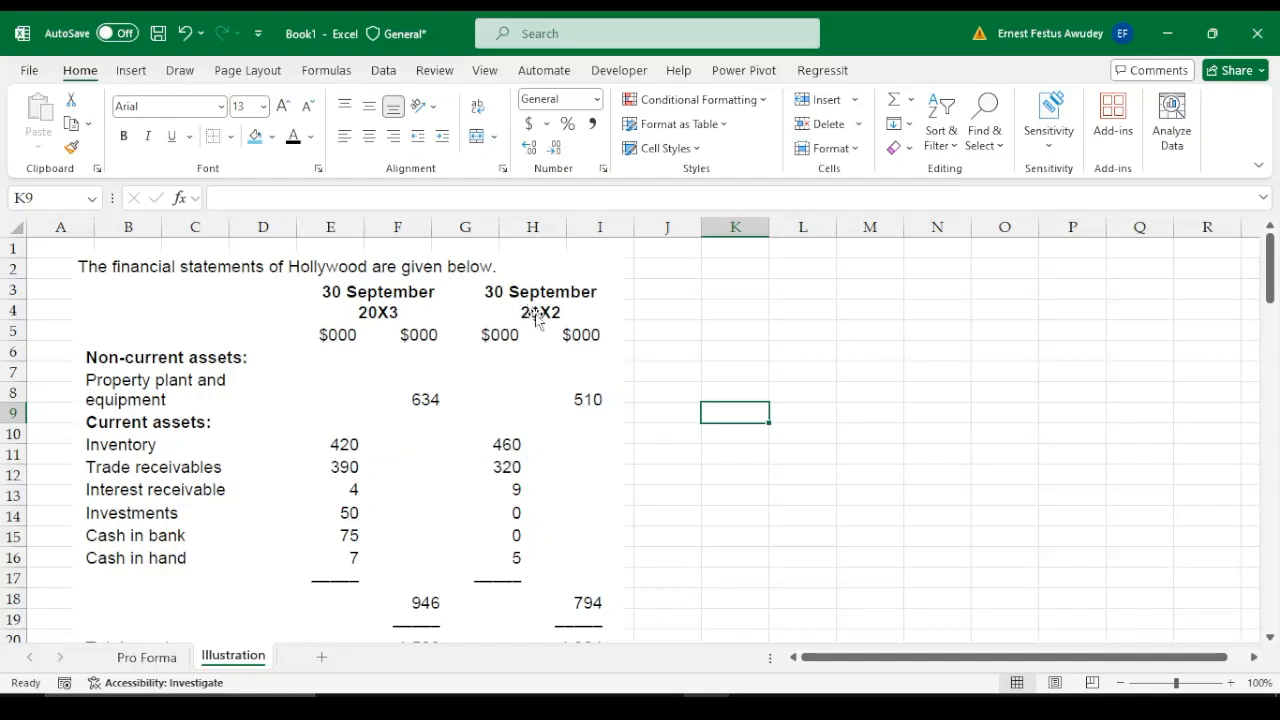
pyautogui.click(711, 350)
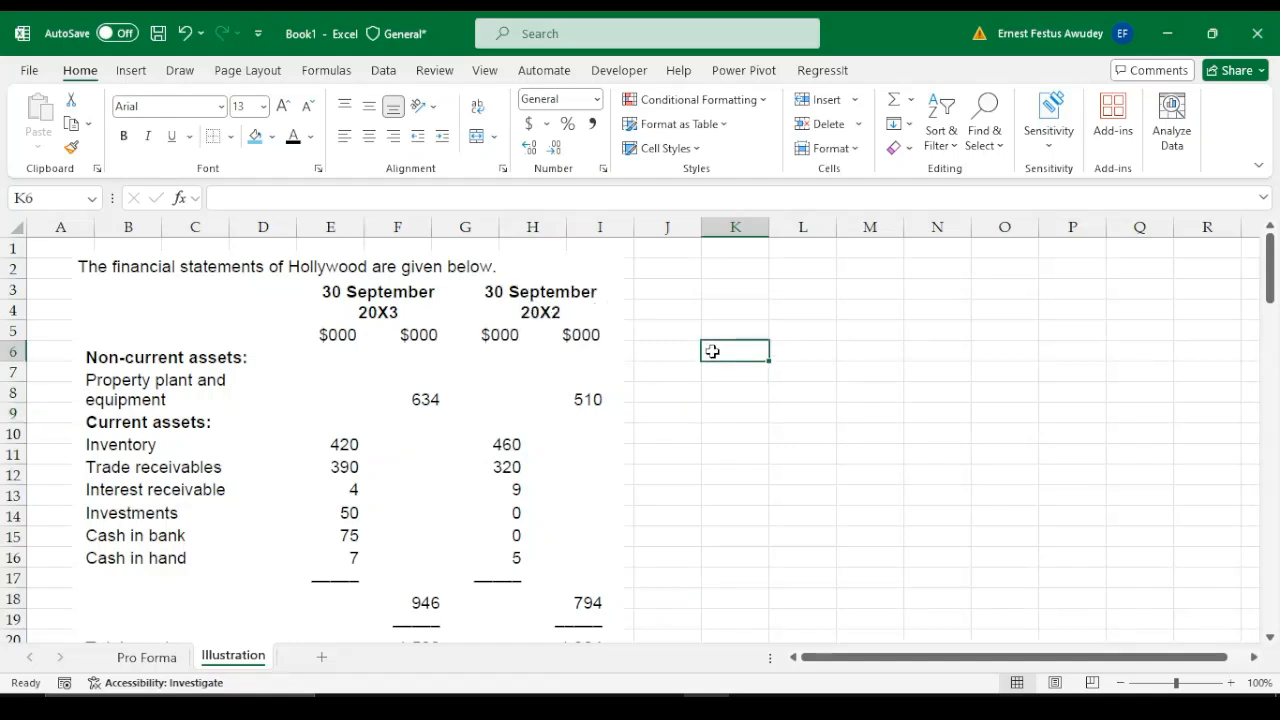
pyautogui.press('Down')
pyautogui.press('Down')
pyautogui.press('Down')
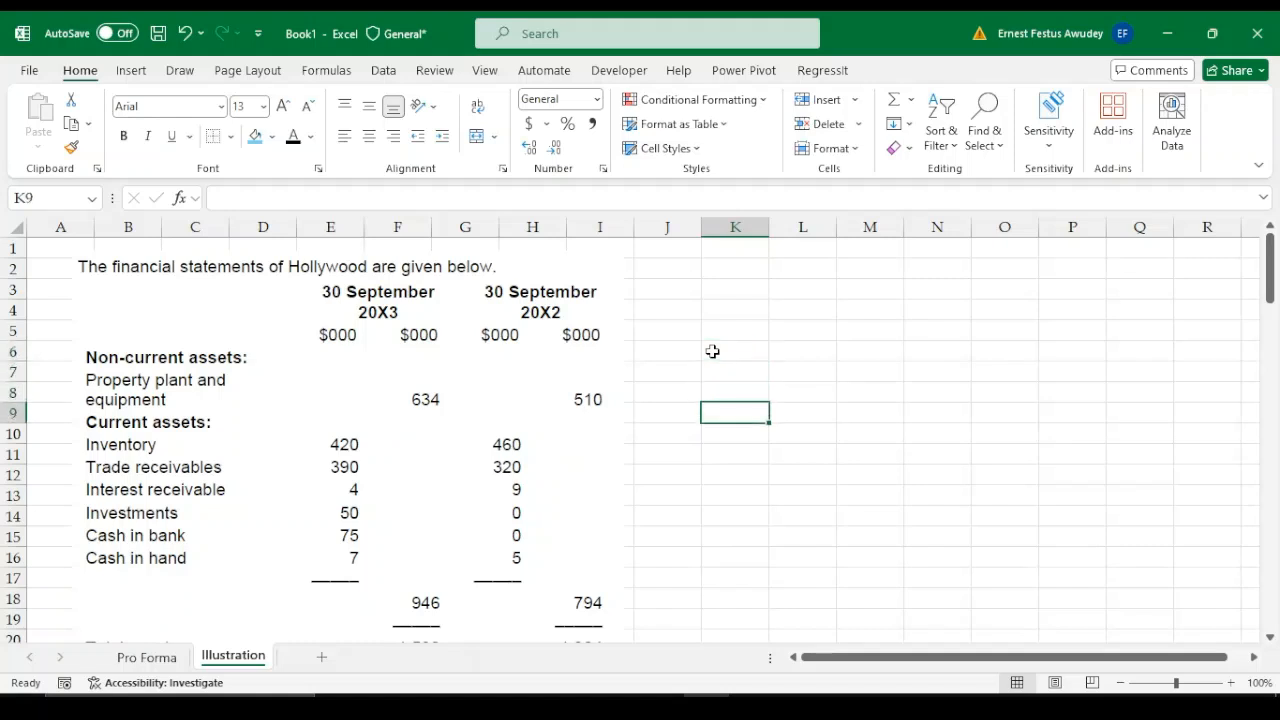
pyautogui.press('Down')
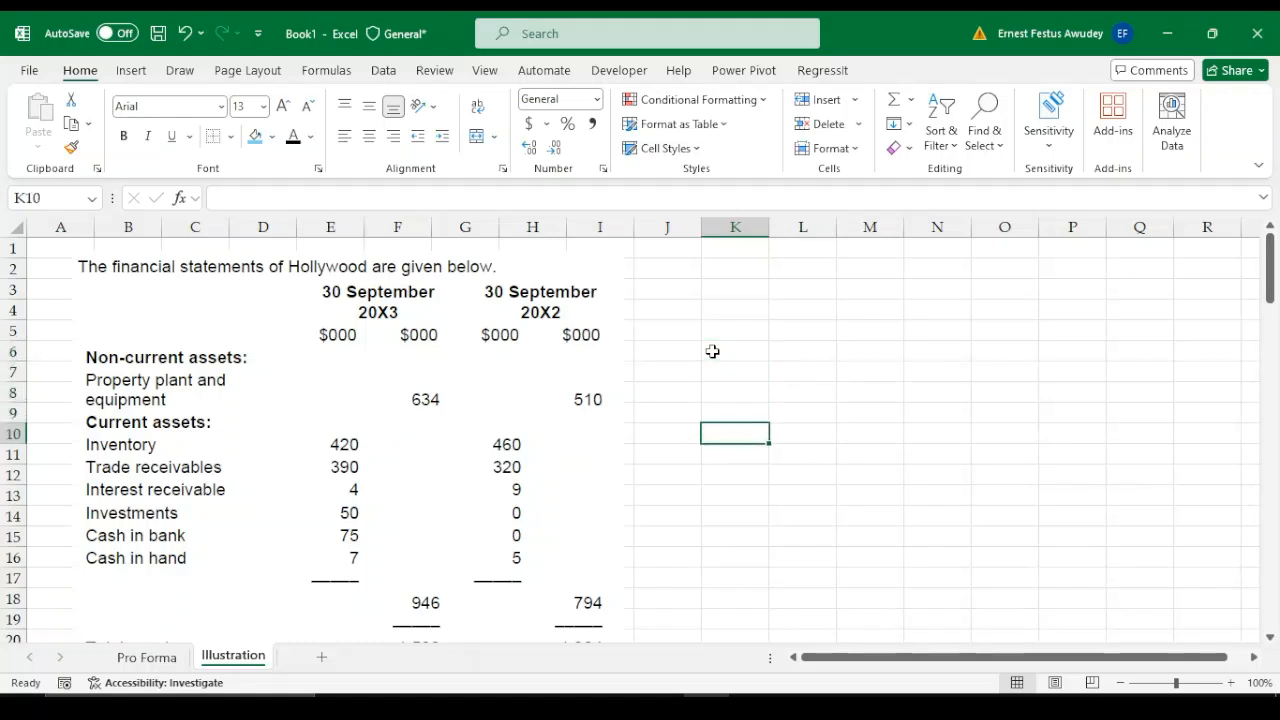
pyautogui.press('Down')
pyautogui.press('Down')
pyautogui.press('Down')
pyautogui.press('Down')
pyautogui.press('Down')
pyautogui.press('Down')
pyautogui.press('Down')
pyautogui.press('Down')
pyautogui.press('Down')
pyautogui.press('Down')
pyautogui.press('Down')
pyautogui.press('Down')
pyautogui.press('Down')
pyautogui.press('Down')
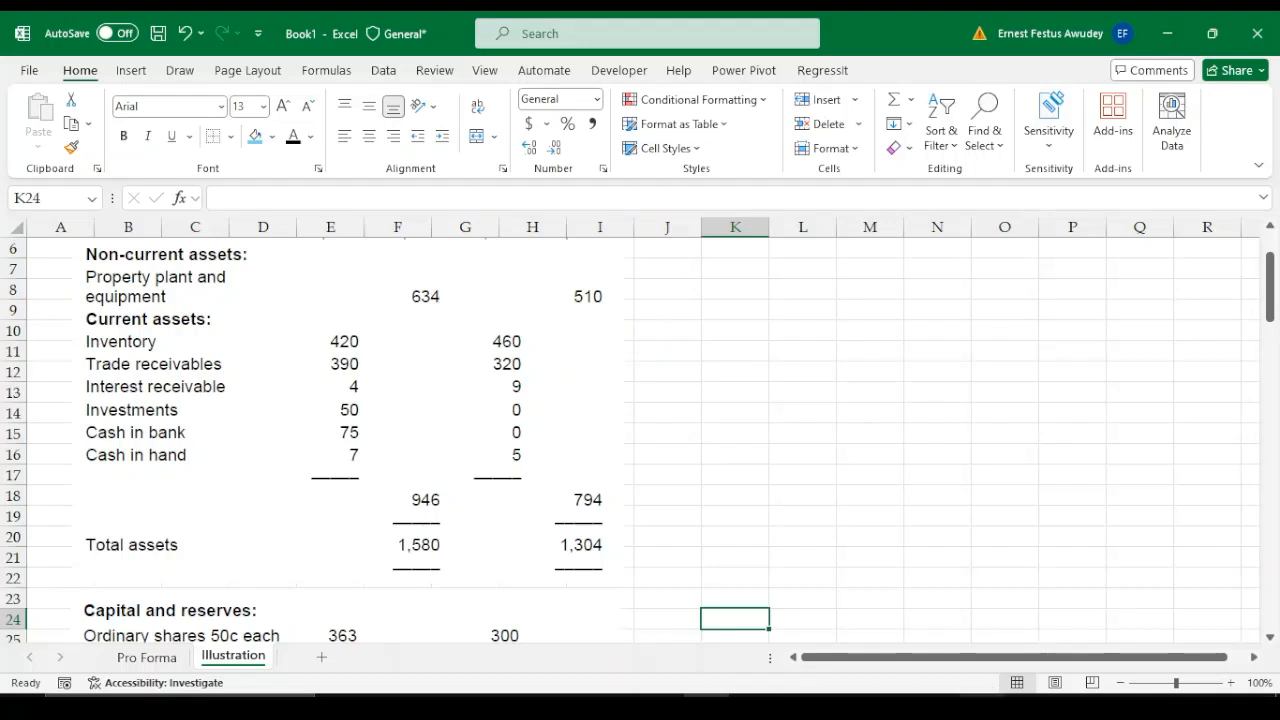
pyautogui.click(983, 708)
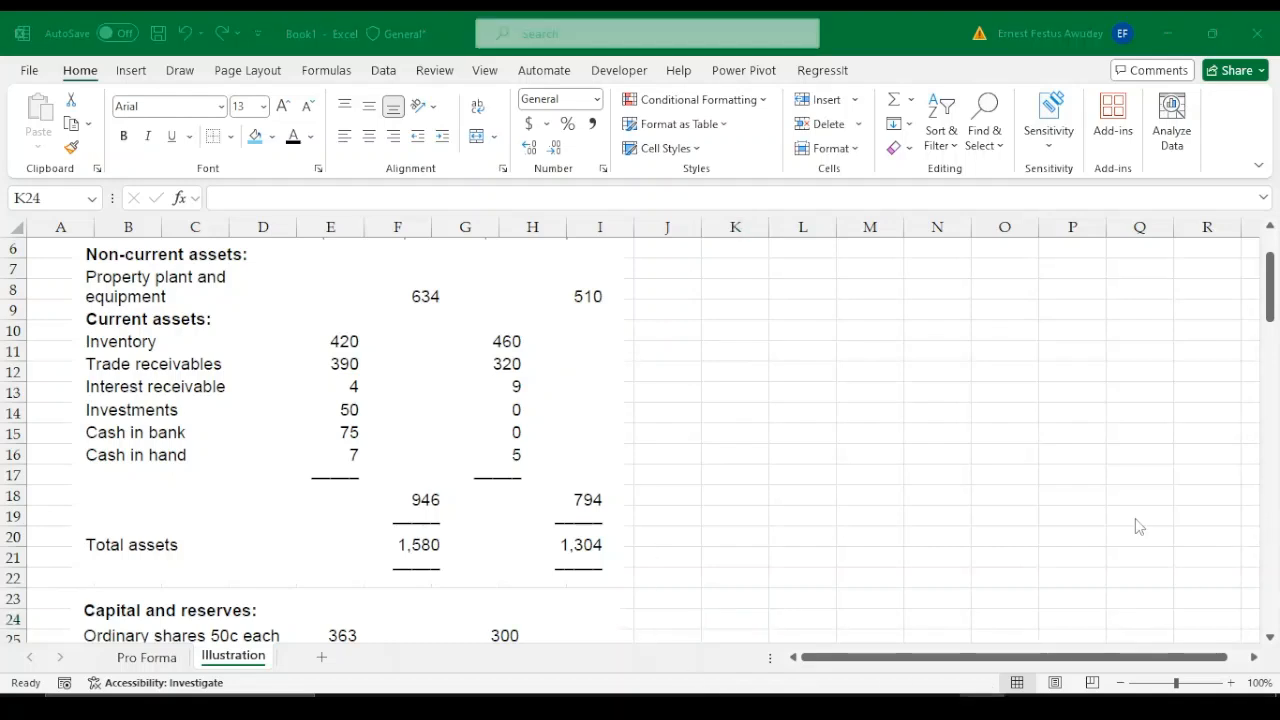
pyautogui.click(708, 708)
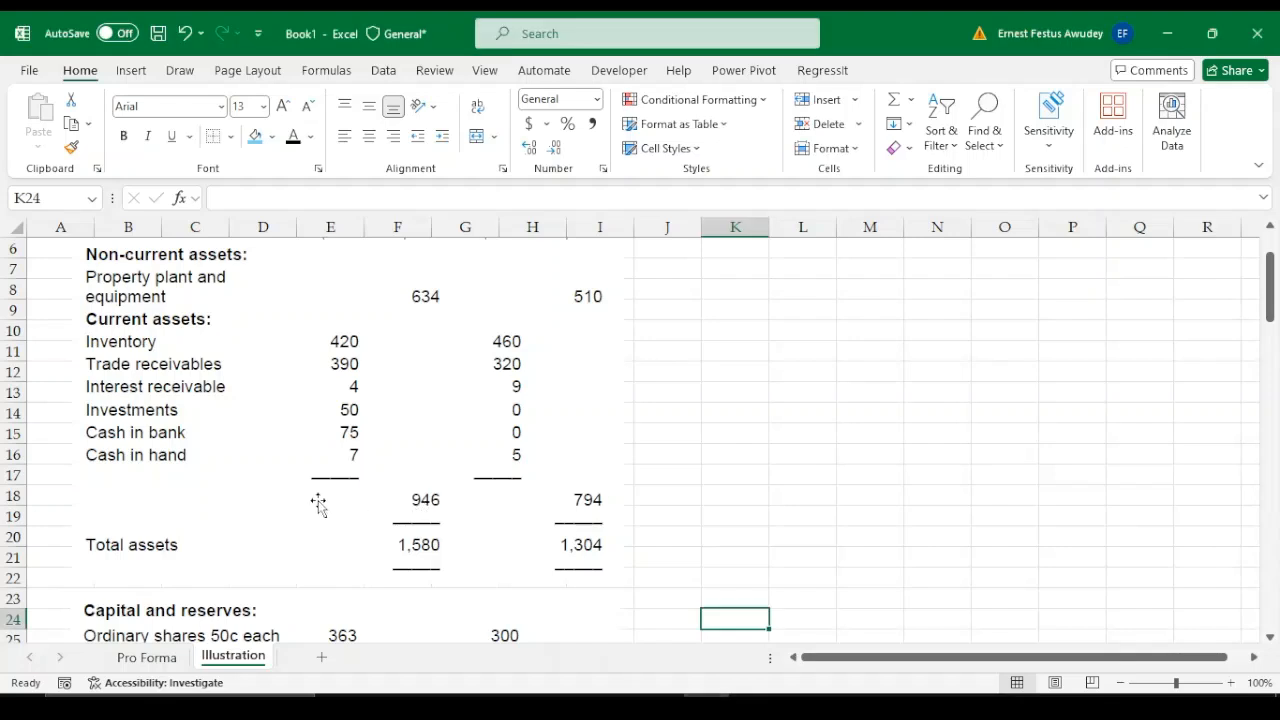
pyautogui.scroll(-2, 621, 519)
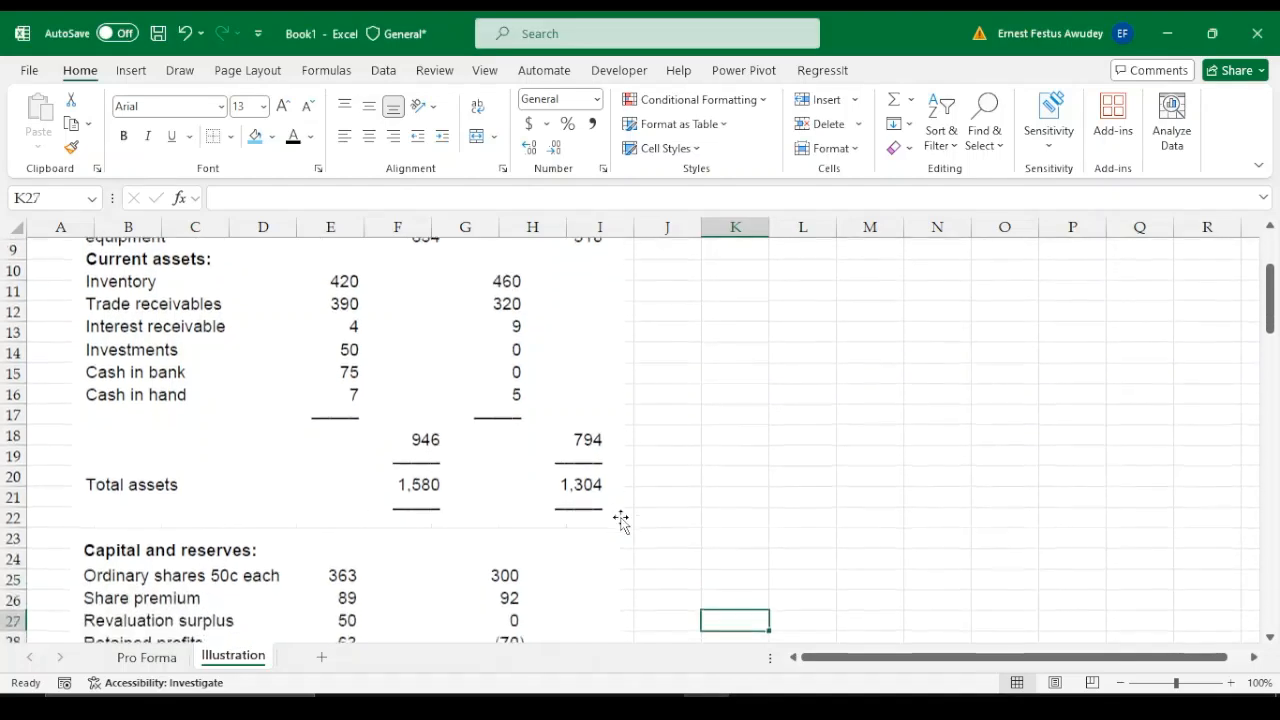
pyautogui.press('Up')
pyautogui.press('Up')
pyautogui.press('Up')
pyautogui.press('Up')
pyautogui.press('Up')
pyautogui.press('Up')
pyautogui.press('Up')
pyautogui.press('Up')
pyautogui.press('Up')
pyautogui.press('Up')
pyautogui.press('Up')
pyautogui.press('Up')
pyautogui.press('Up')
pyautogui.press('Up')
pyautogui.press('Up')
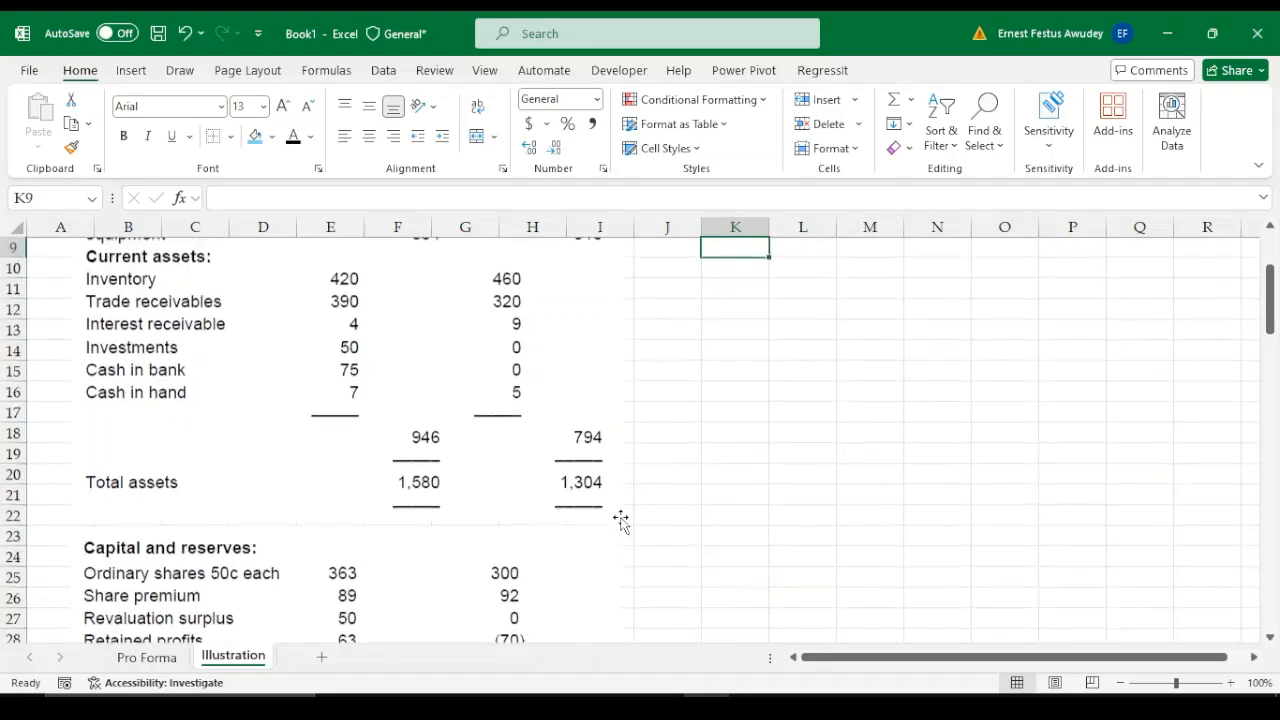
# Read Hollywood's capital and reserves, non-current liabilities and current liabilities for 20X3 and 20X2
pyautogui.press('Down')
pyautogui.press('Down')
pyautogui.press('Down')
pyautogui.press('Down')
pyautogui.press('Down')
pyautogui.press('Down')
pyautogui.press('Down')
pyautogui.press('Down')
pyautogui.press('Down')
pyautogui.press('Down')
pyautogui.press('Down')
pyautogui.press('Down')
pyautogui.press('Down')
pyautogui.press('Down')
pyautogui.press('Down')
pyautogui.press('Down')
pyautogui.press('Down')
pyautogui.press('Down')
pyautogui.press('Down')
pyautogui.press('Down')
pyautogui.press('Down')
pyautogui.press('Down')
pyautogui.press('Down')
pyautogui.press('Down')
pyautogui.press('Down')
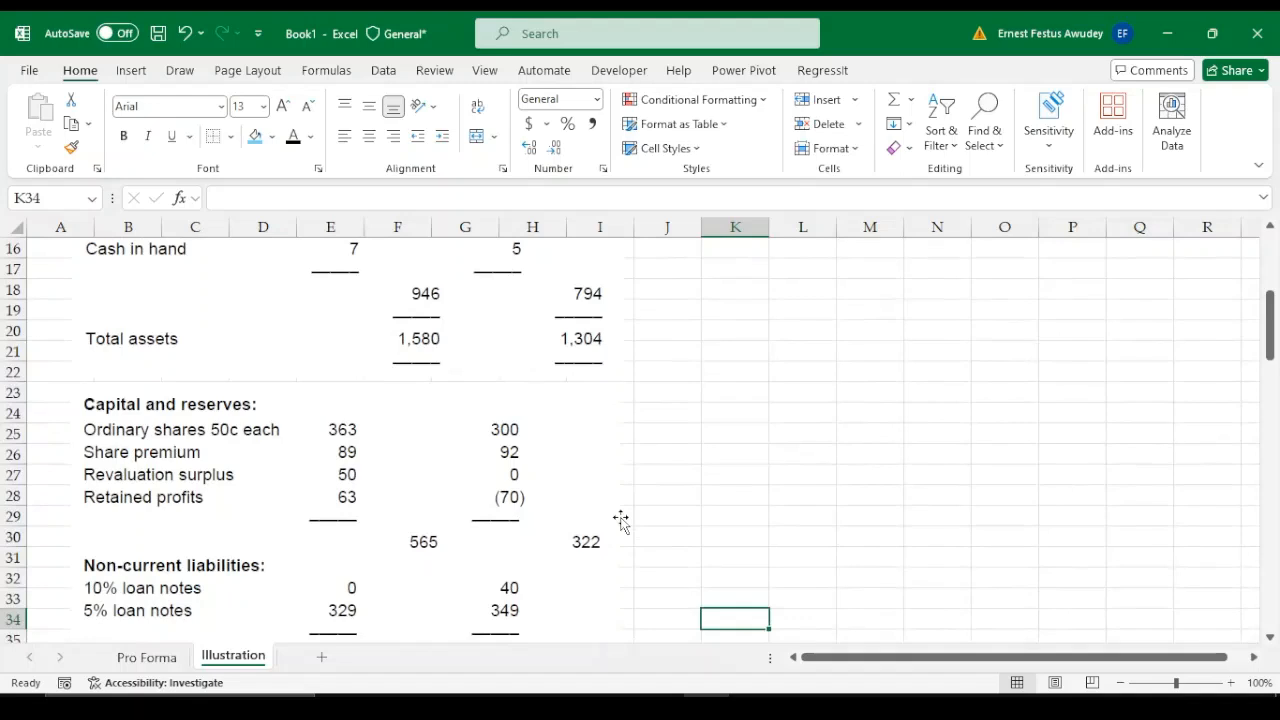
pyautogui.press('Down')
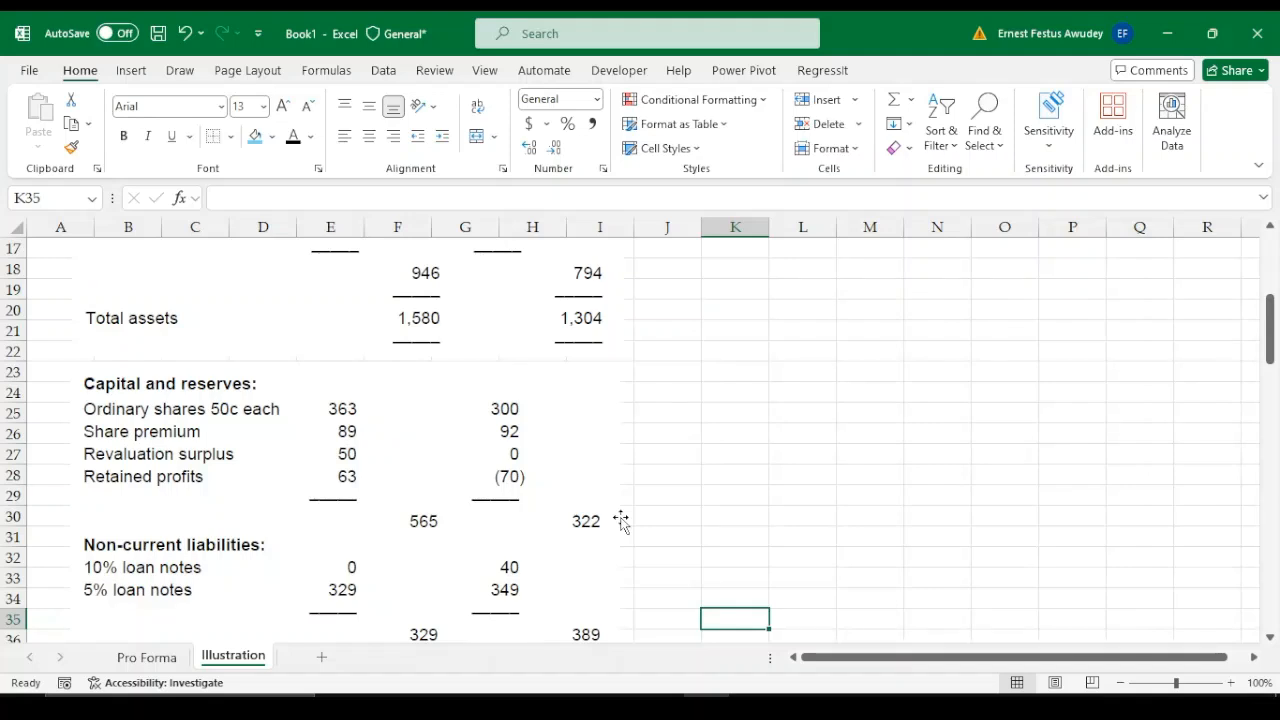
pyautogui.press('Down')
pyautogui.press('Down')
pyautogui.press('Down')
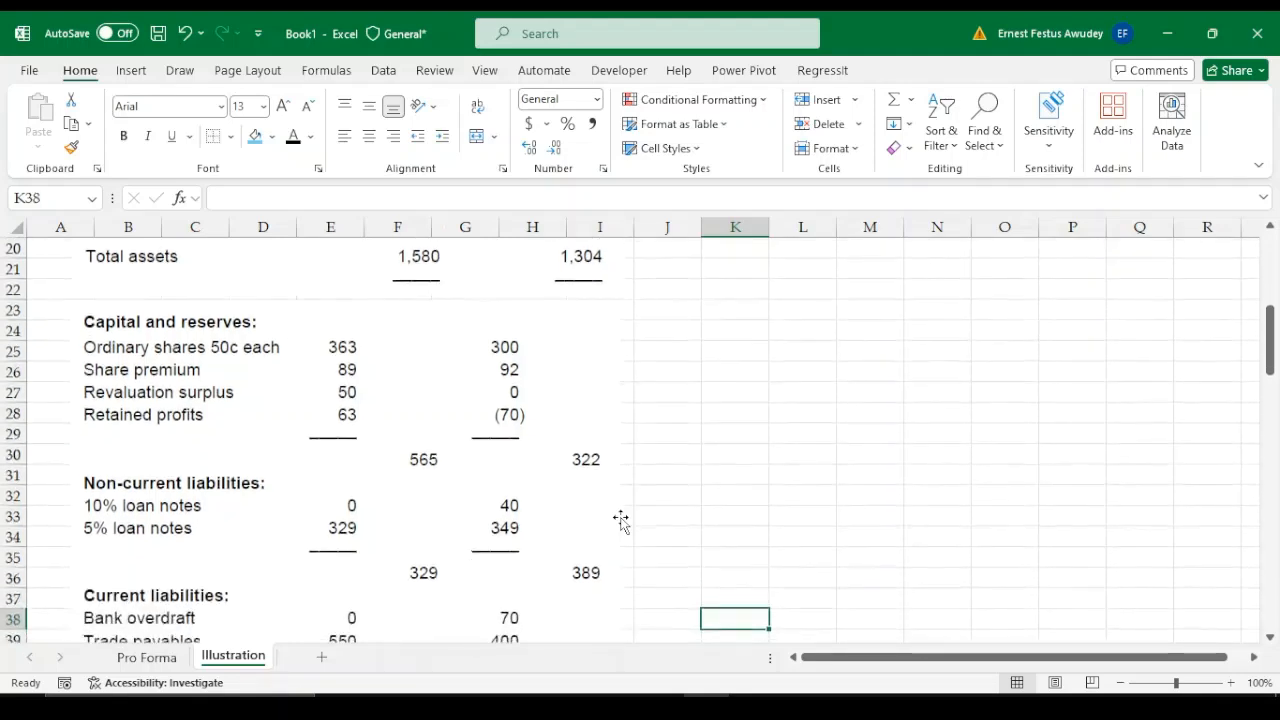
pyautogui.press('Down')
pyautogui.press('Down')
pyautogui.press('Down')
pyautogui.press('Down')
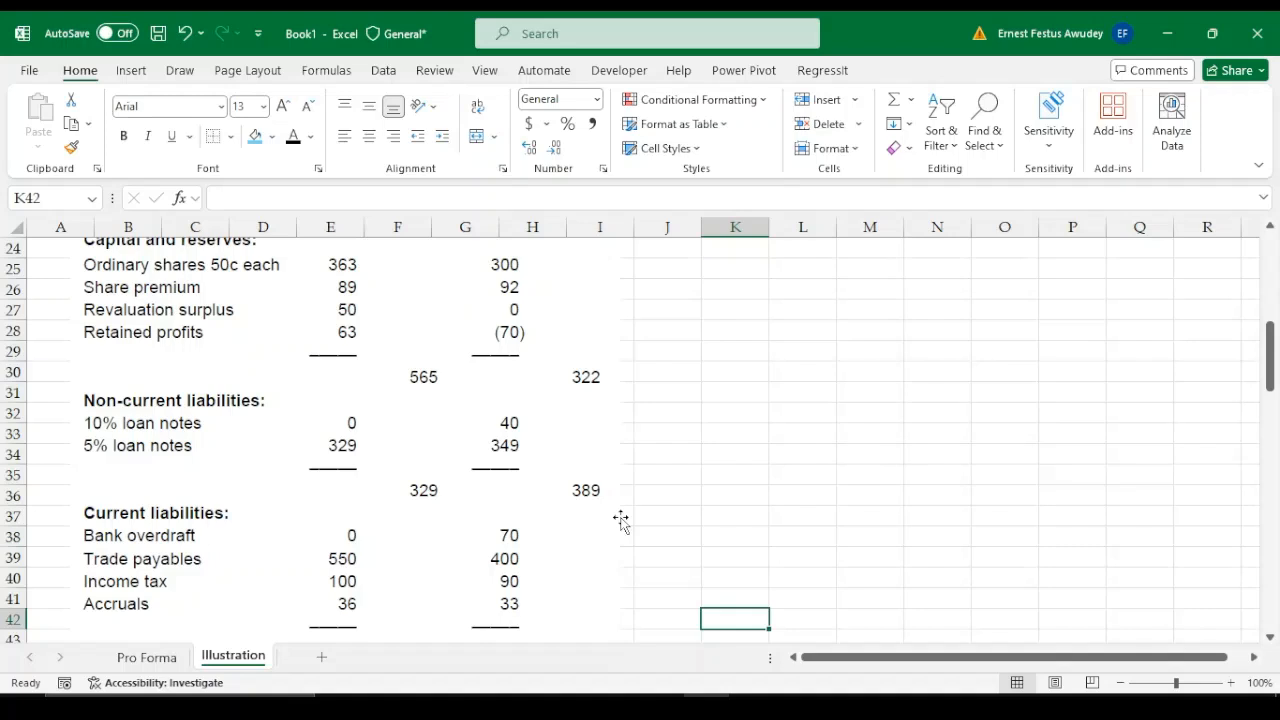
pyautogui.press('Down')
pyautogui.press('Down')
pyautogui.press('Down')
pyautogui.press('Down')
pyautogui.press('Down')
pyautogui.press('Down')
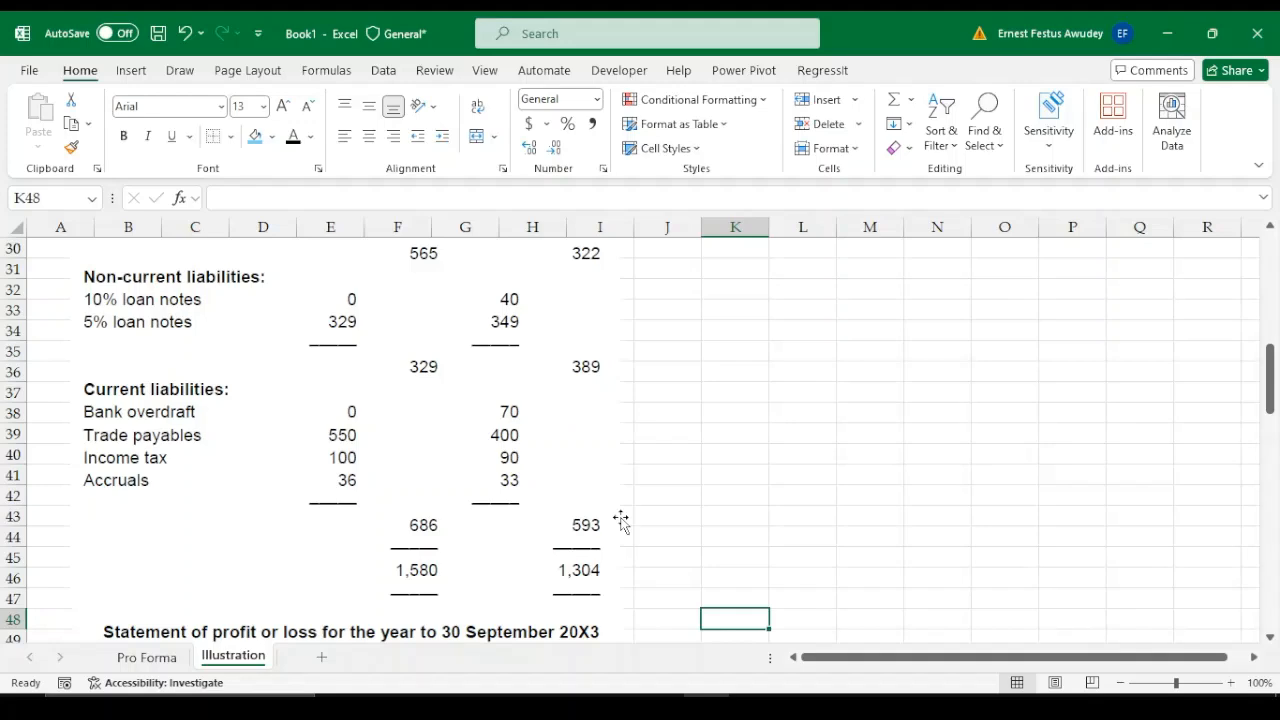
# Review the statement of profit or loss for the year to 30 September 20X3, from revenue to profit for the year
pyautogui.press('Down')
pyautogui.press('Down')
pyautogui.press('Down')
pyautogui.press('Down')
pyautogui.press('Down')
pyautogui.press('Down')
pyautogui.press('Down')
pyautogui.press('Down')
pyautogui.press('Down')
pyautogui.press('Down')
pyautogui.press('Down')
pyautogui.press('Down')
pyautogui.press('Down')
pyautogui.press('Down')
pyautogui.press('Down')
pyautogui.press('Down')
pyautogui.press('Down')
pyautogui.press('Down')
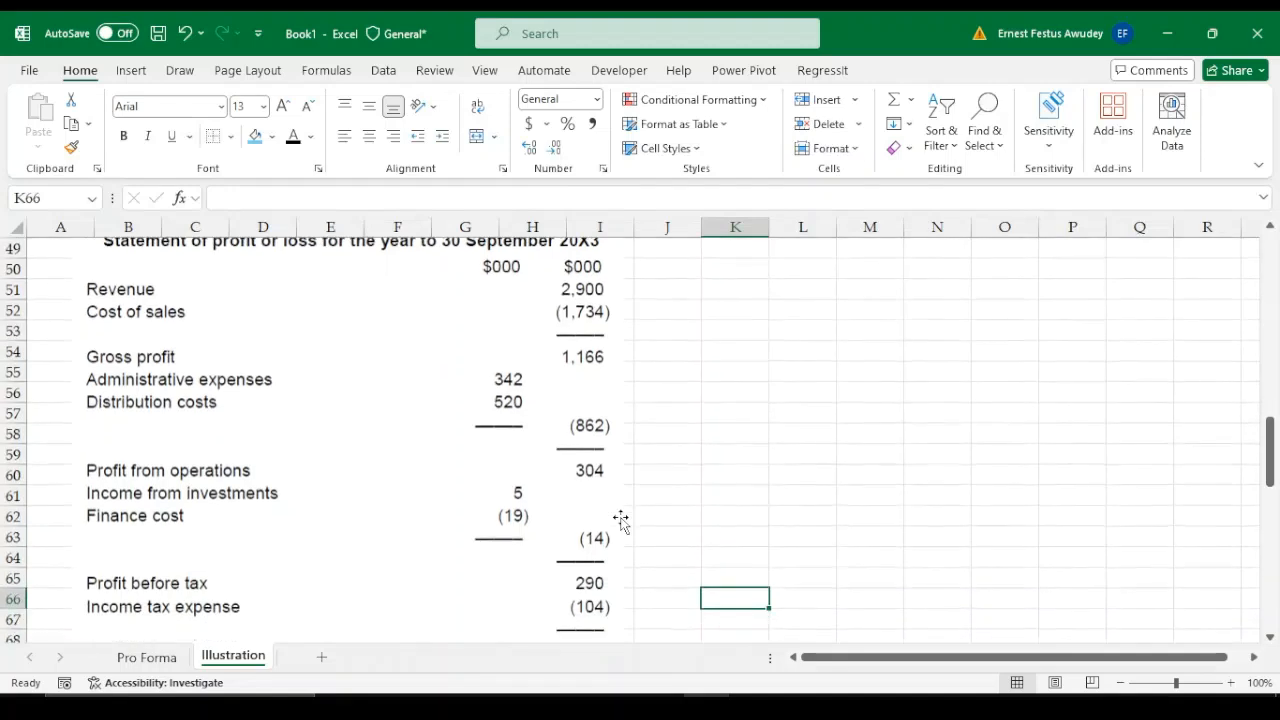
pyautogui.press('Up')
pyautogui.press('Up')
pyautogui.press('Up')
pyautogui.press('Up')
pyautogui.press('Up')
pyautogui.press('Up')
pyautogui.press('Up')
pyautogui.press('Up')
pyautogui.press('Up')
pyautogui.press('Up')
pyautogui.press('Up')
pyautogui.press('Up')
pyautogui.press('Up')
pyautogui.press('Up')
pyautogui.press('Up')
pyautogui.press('Up')
pyautogui.press('Up')
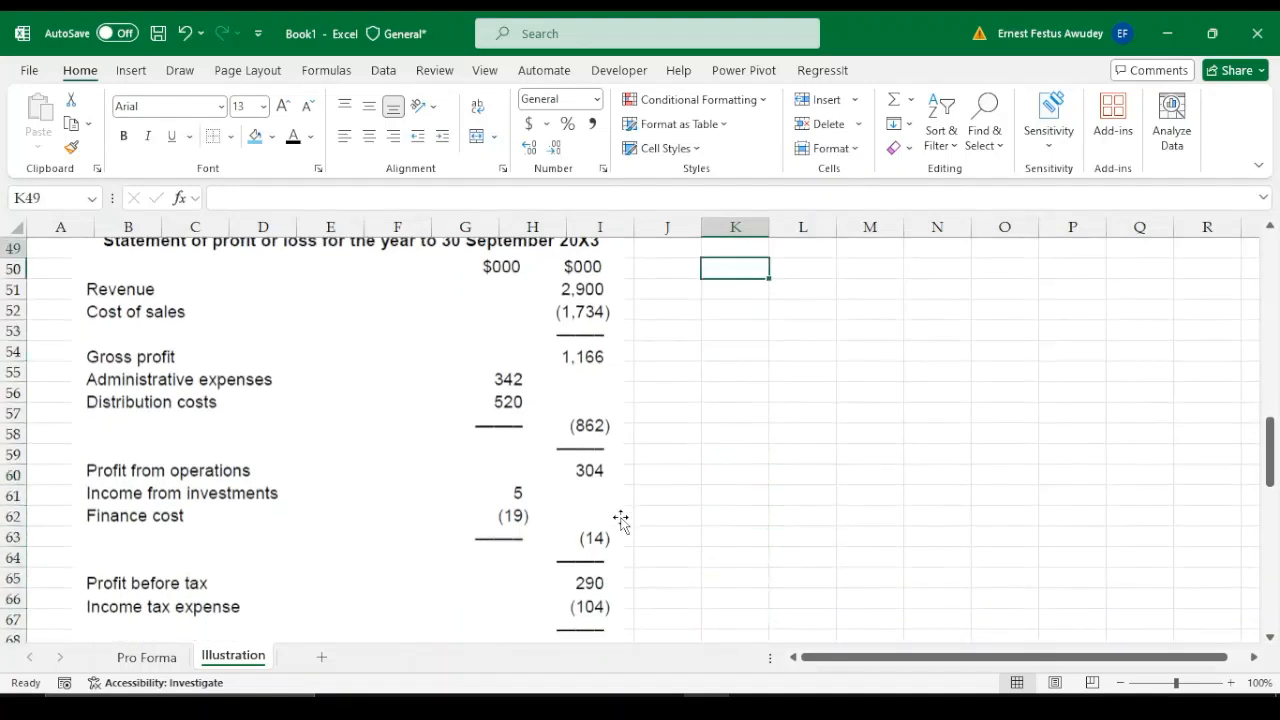
pyautogui.press('Up')
pyautogui.press('Up')
pyautogui.press('Up')
pyautogui.press('Down')
pyautogui.press('Down')
pyautogui.press('Down')
pyautogui.press('Down')
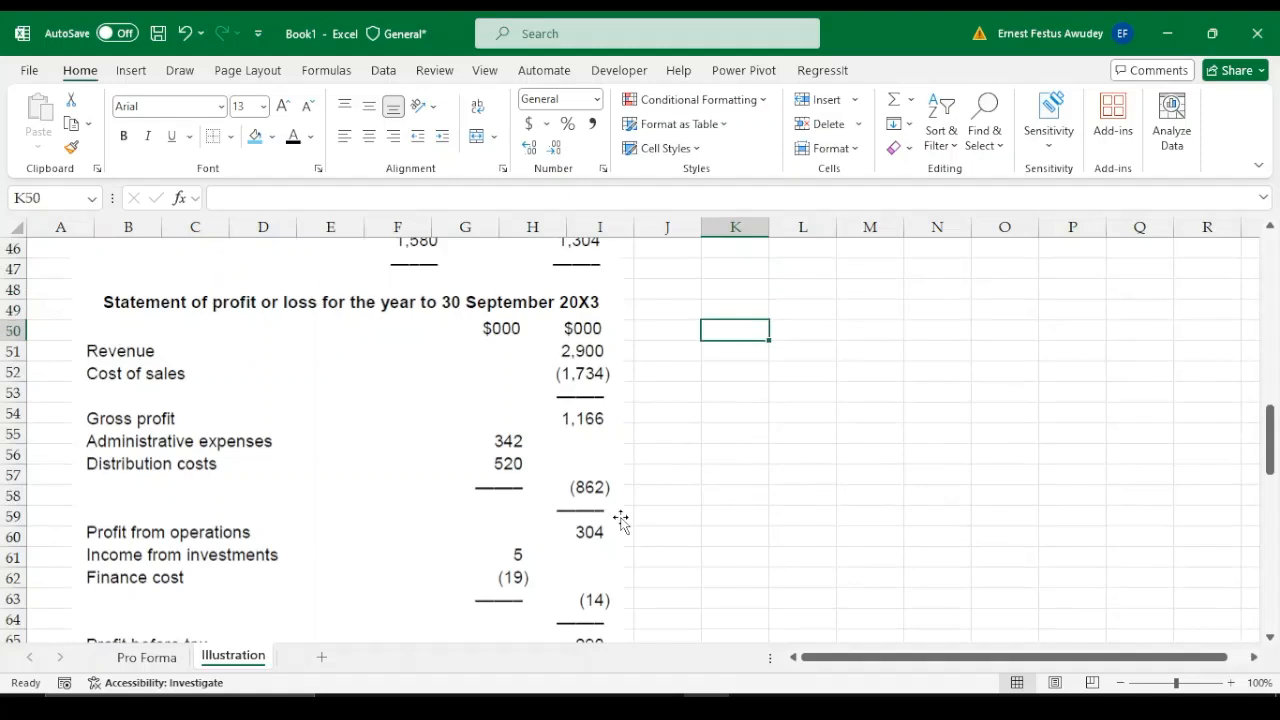
pyautogui.press('Down')
pyautogui.press('Down')
pyautogui.press('Down')
pyautogui.press('Down')
pyautogui.press('Down')
pyautogui.press('Down')
pyautogui.press('Down')
pyautogui.press('Down')
pyautogui.press('Down')
pyautogui.press('Down')
pyautogui.press('Down')
pyautogui.press('Down')
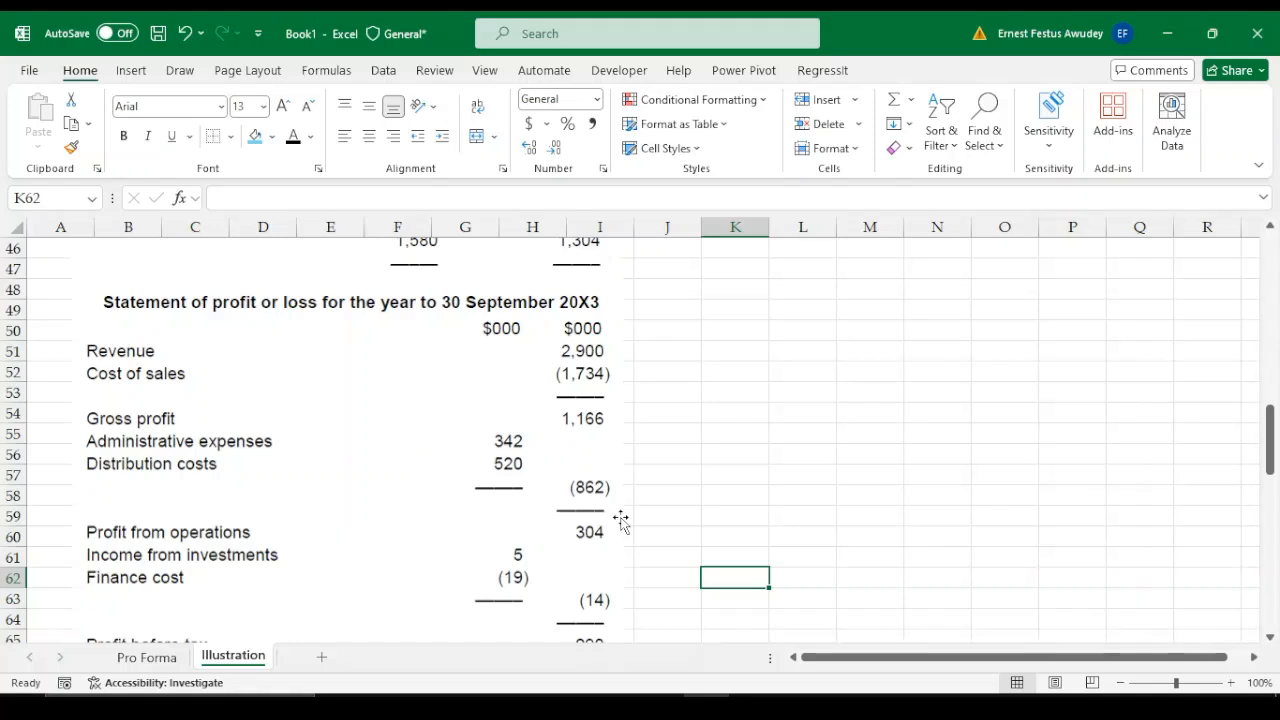
pyautogui.press('Down')
pyautogui.press('Down')
pyautogui.press('Down')
pyautogui.press('Down')
pyautogui.press('Down')
pyautogui.press('Down')
pyautogui.press('Down')
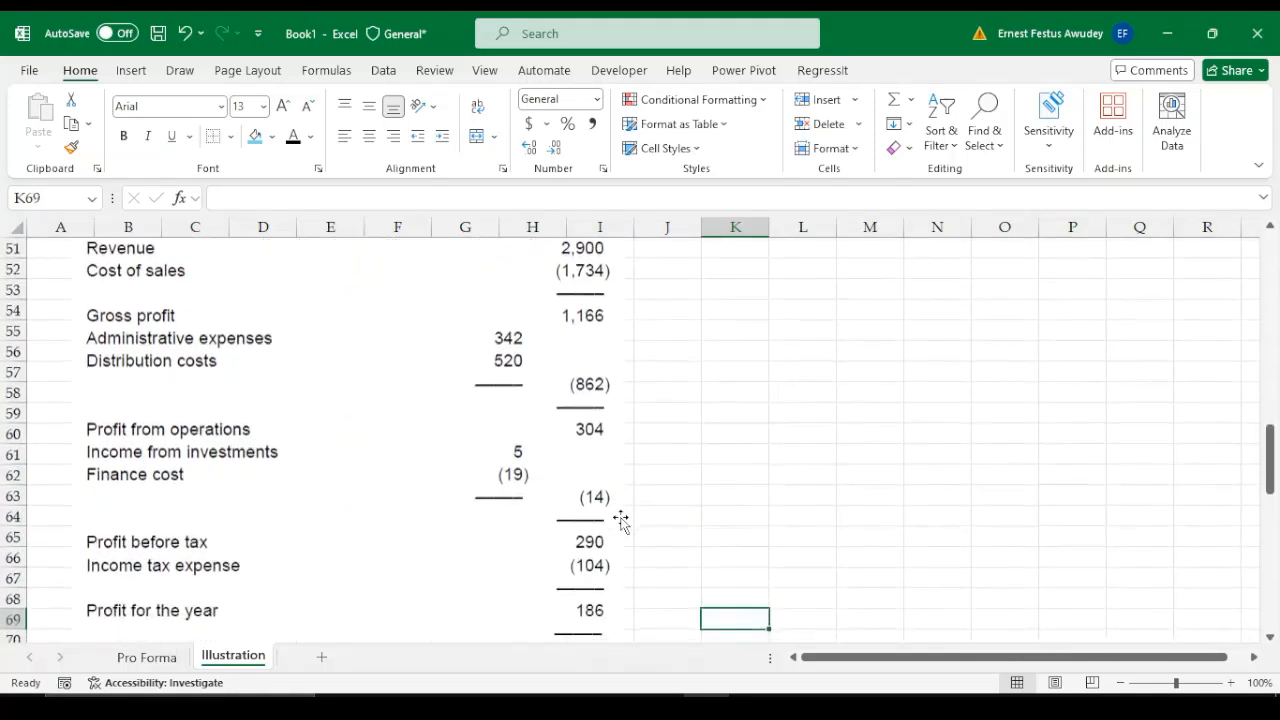
pyautogui.press('Down')
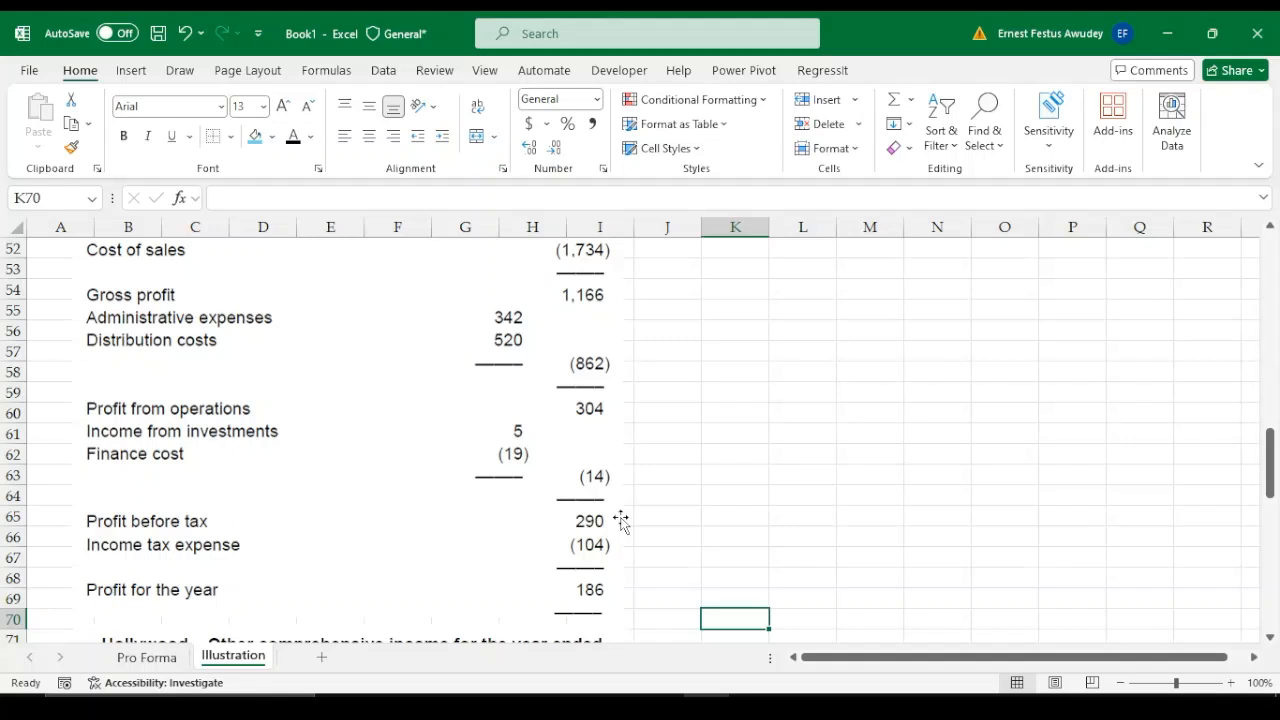
# Read Hollywood's other comprehensive income statement, including the property revaluation gain and total comprehensive income
pyautogui.press('Down')
pyautogui.press('Down')
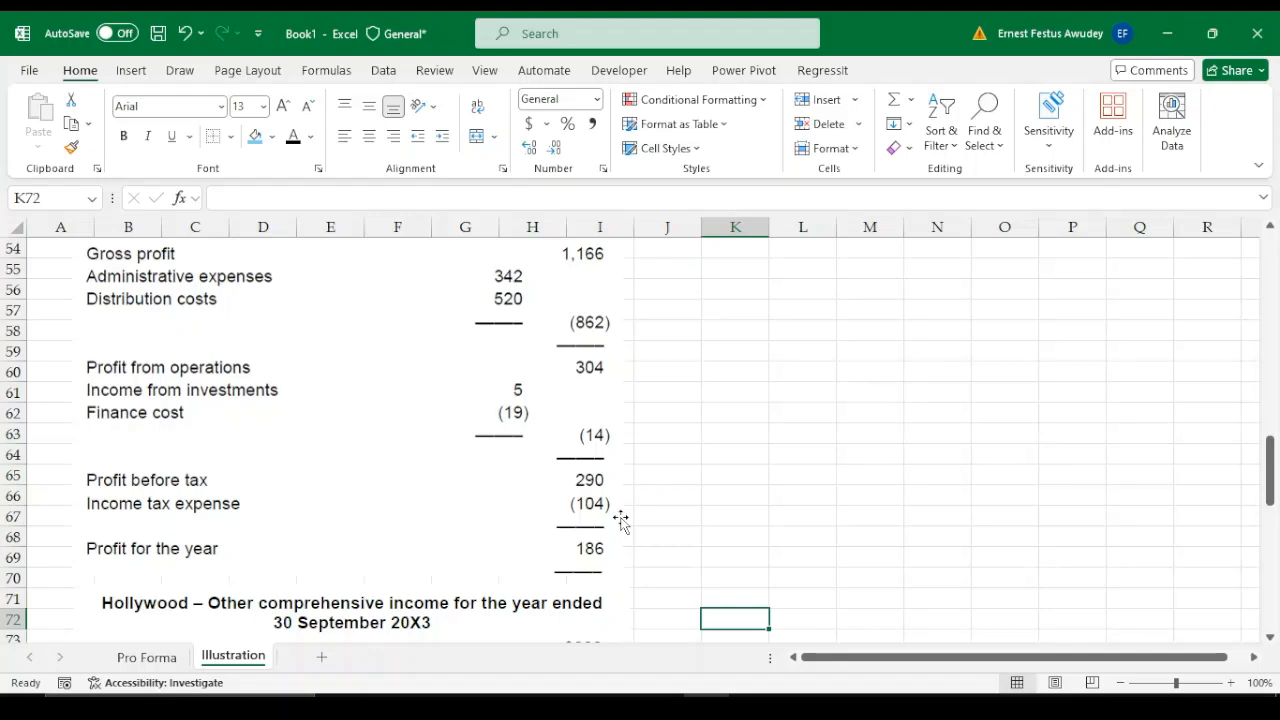
pyautogui.press('Down')
pyautogui.press('Down')
pyautogui.press('Down')
pyautogui.press('Down')
pyautogui.press('Down')
pyautogui.press('Down')
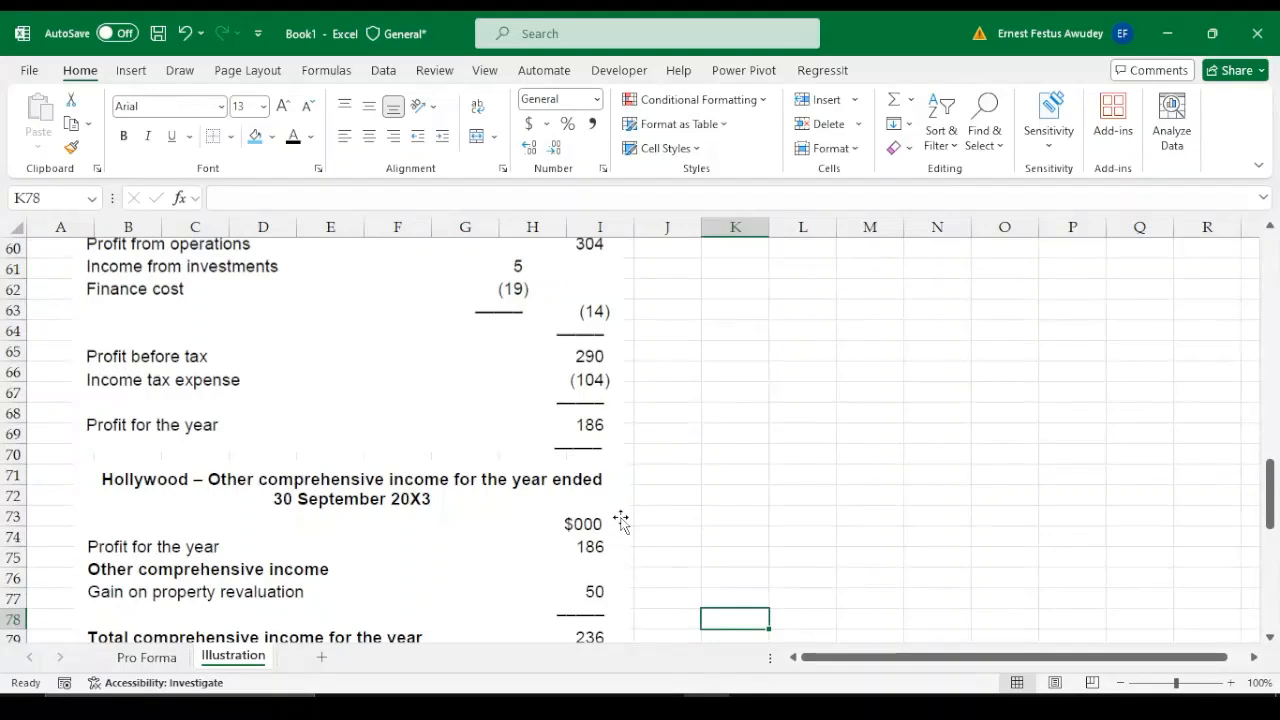
pyautogui.press('Down')
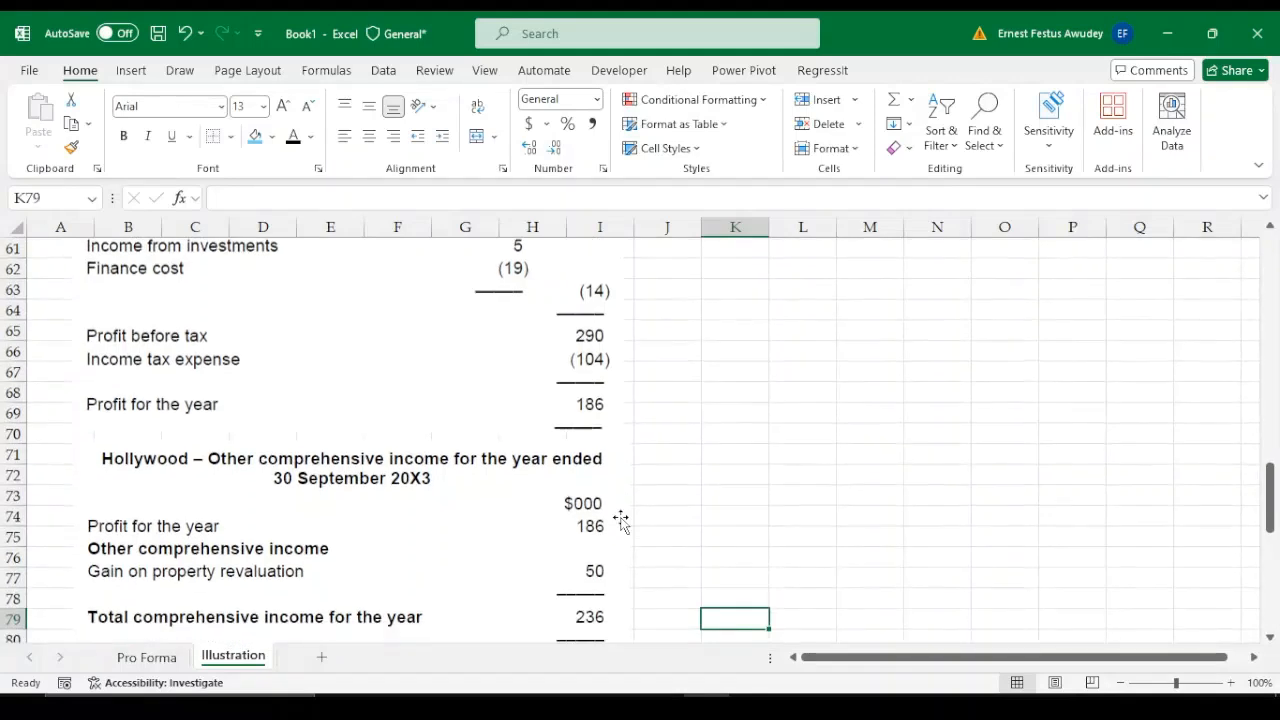
# Examine additional information notes 1 to 7 and the requirement to prepare a statement of cash flows and cash equivalents analysis
pyautogui.press('Down')
pyautogui.press('Down')
pyautogui.press('Down')
pyautogui.press('Down')
pyautogui.press('Down')
pyautogui.press('Down')
pyautogui.press('Down')
pyautogui.press('Down')
pyautogui.press('Down')
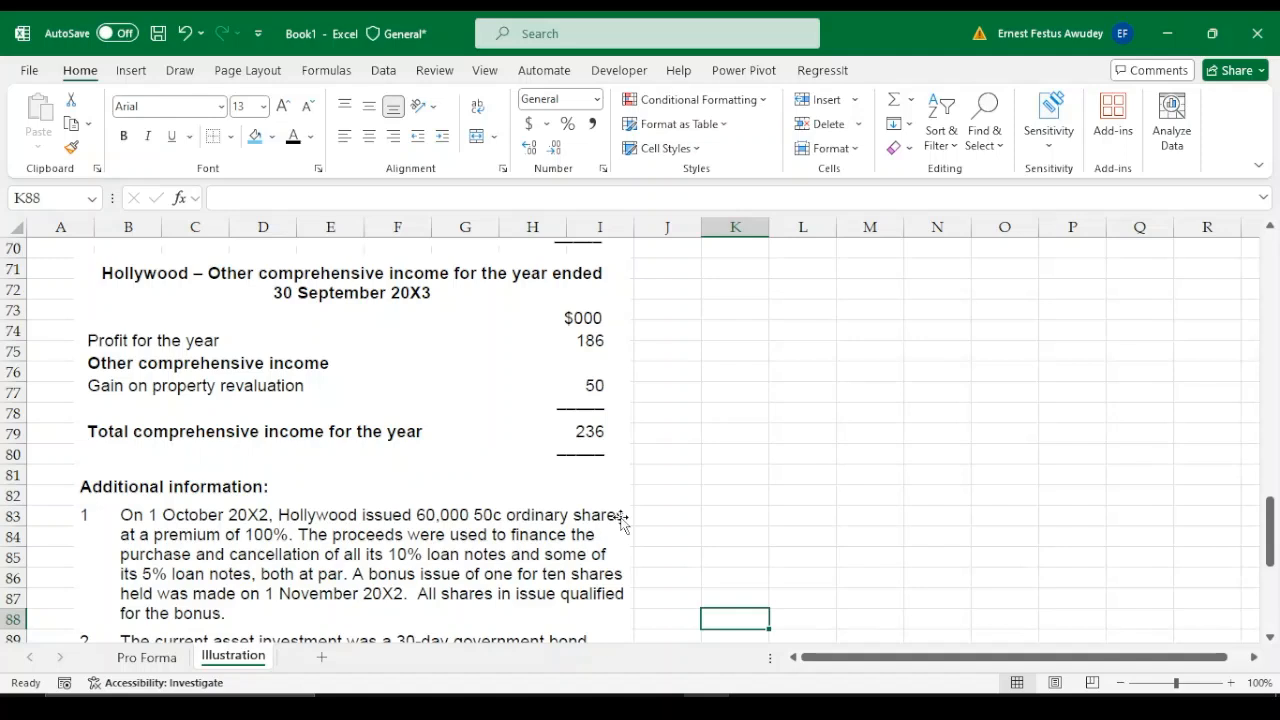
pyautogui.press('Down')
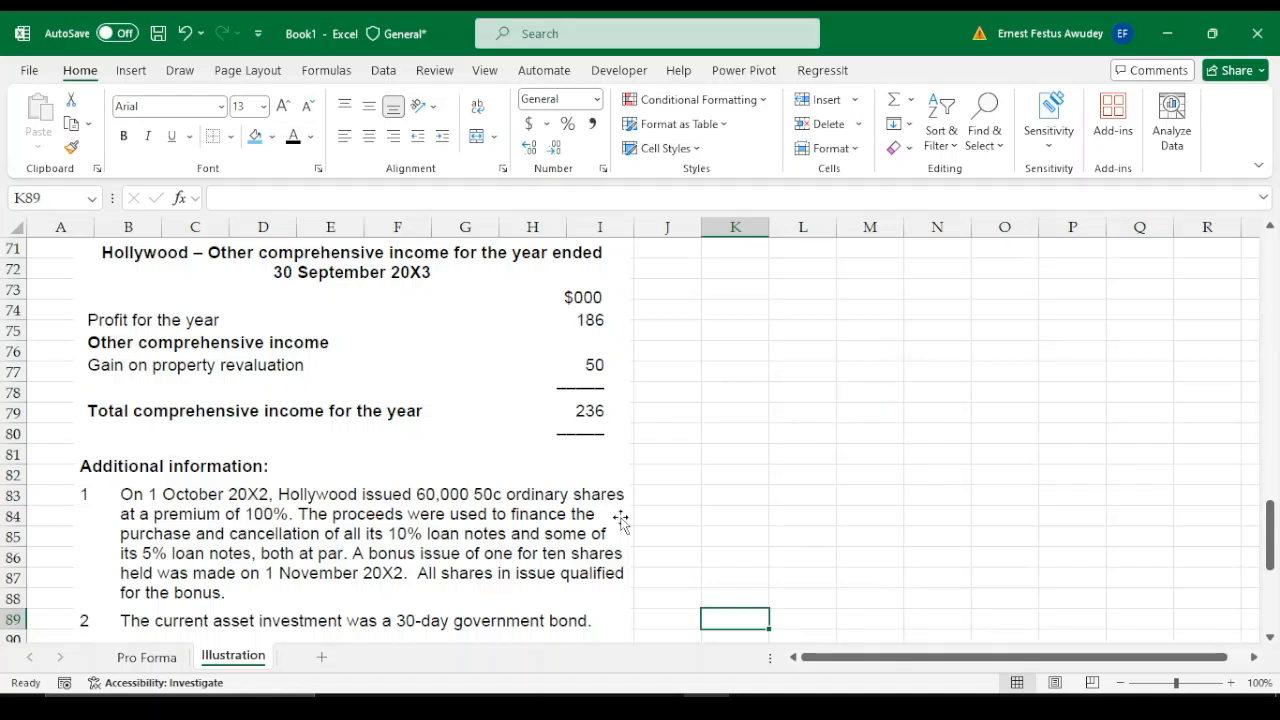
pyautogui.press('Down')
pyautogui.press('Down')
pyautogui.press('Down')
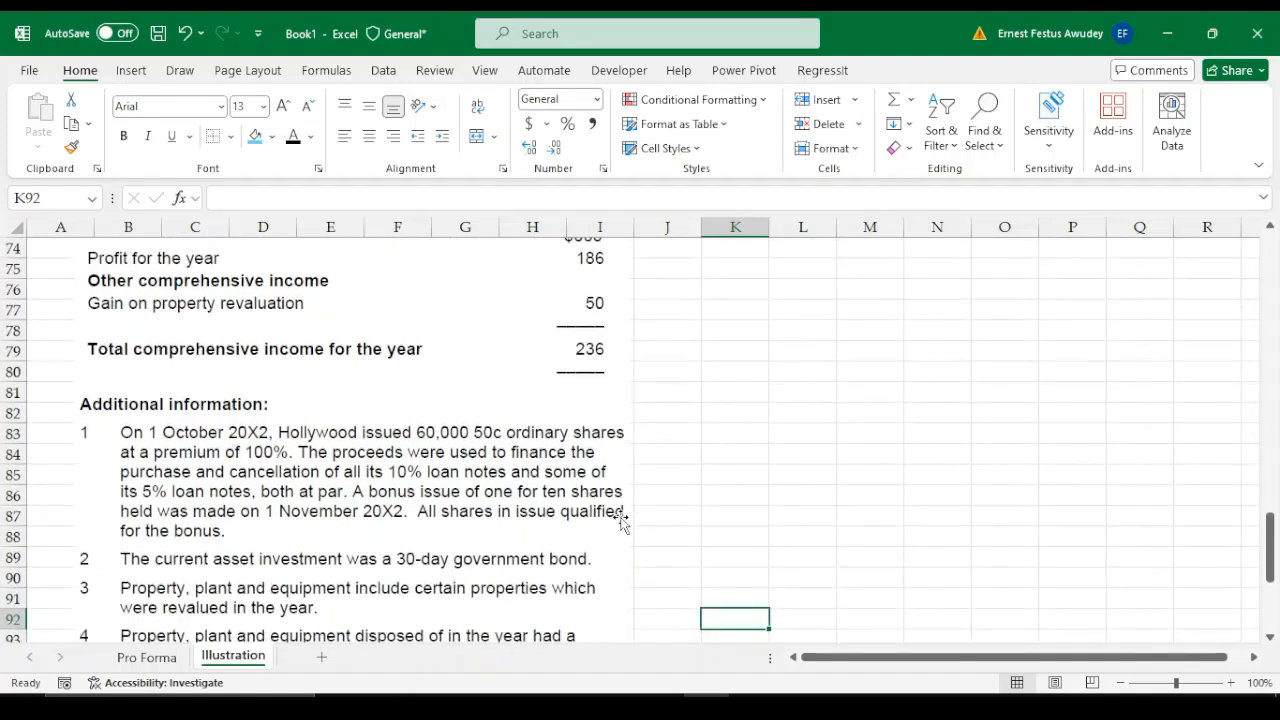
pyautogui.press('Down')
pyautogui.press('Down')
pyautogui.press('Down')
pyautogui.press('Down')
pyautogui.press('Down')
pyautogui.press('Down')
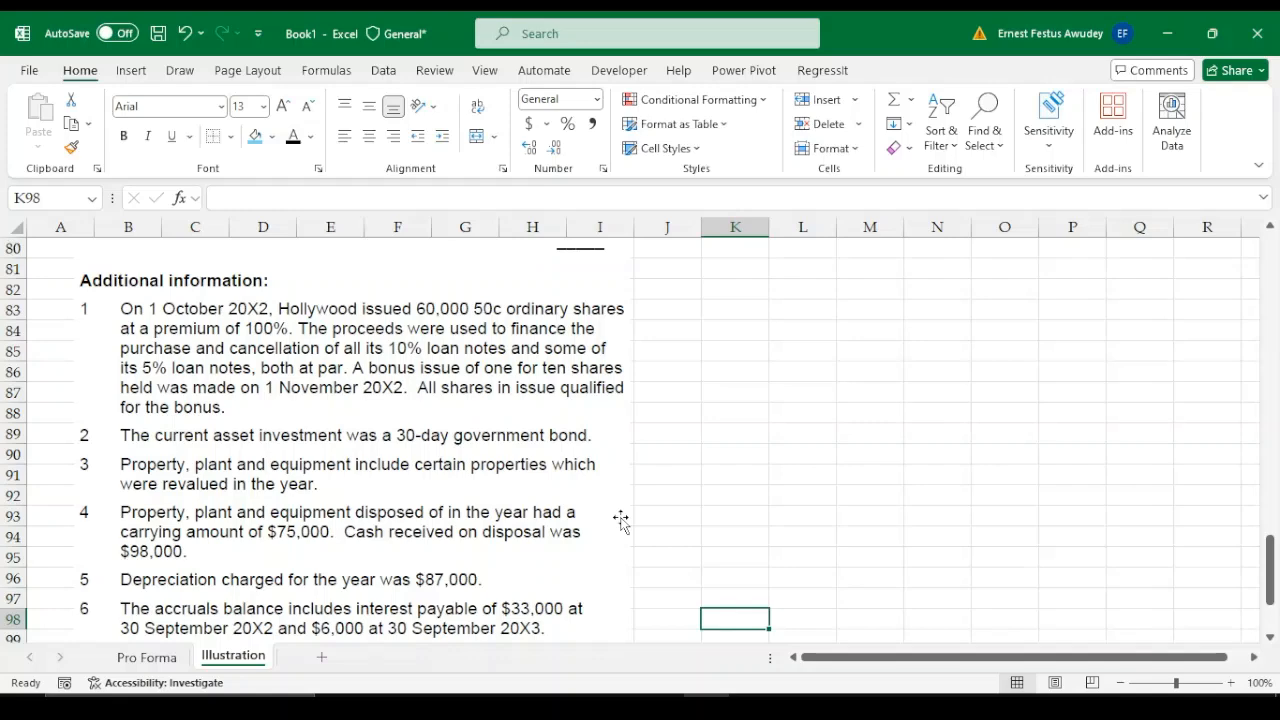
pyautogui.press('Down')
pyautogui.press('Down')
pyautogui.press('Down')
pyautogui.press('Down')
pyautogui.press('Down')
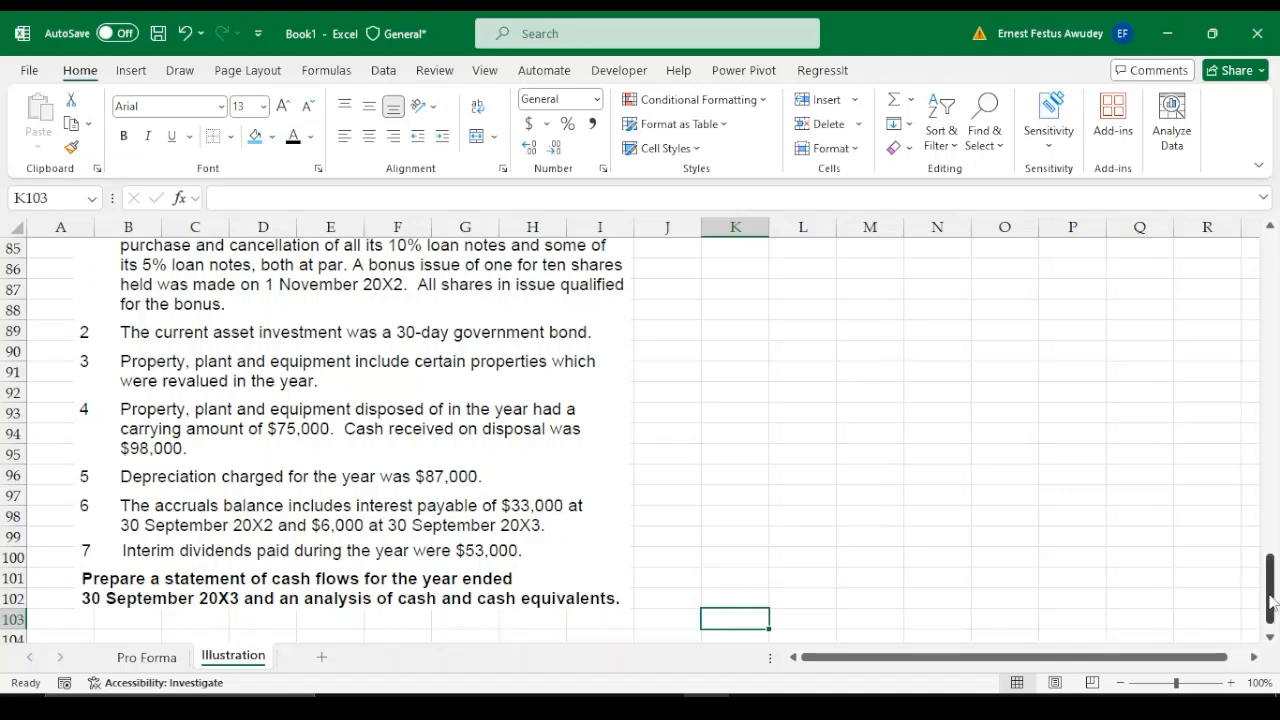
# Return to the start of the Illustration sheet and select the empty cell K2 beside the financial statements
pyautogui.moveTo(1272, 598); pyautogui.dragTo(1268, 240)
pyautogui.click(748, 302)
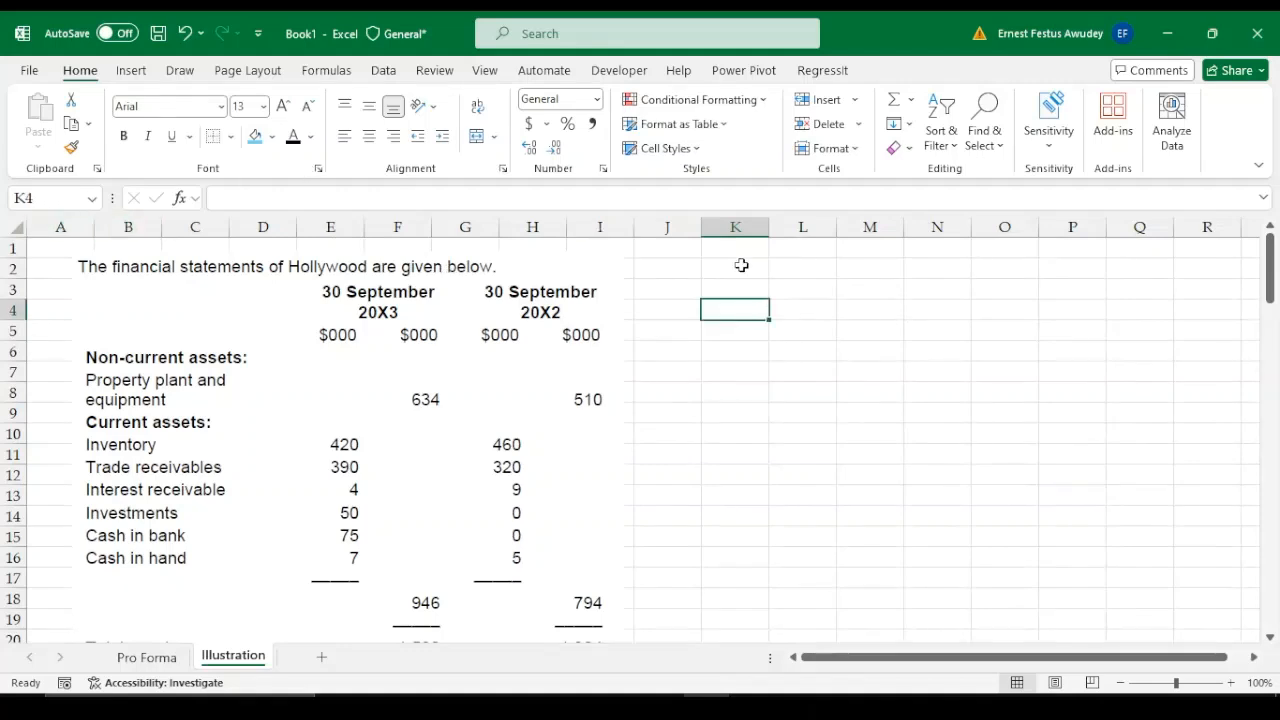
pyautogui.click(885, 314)
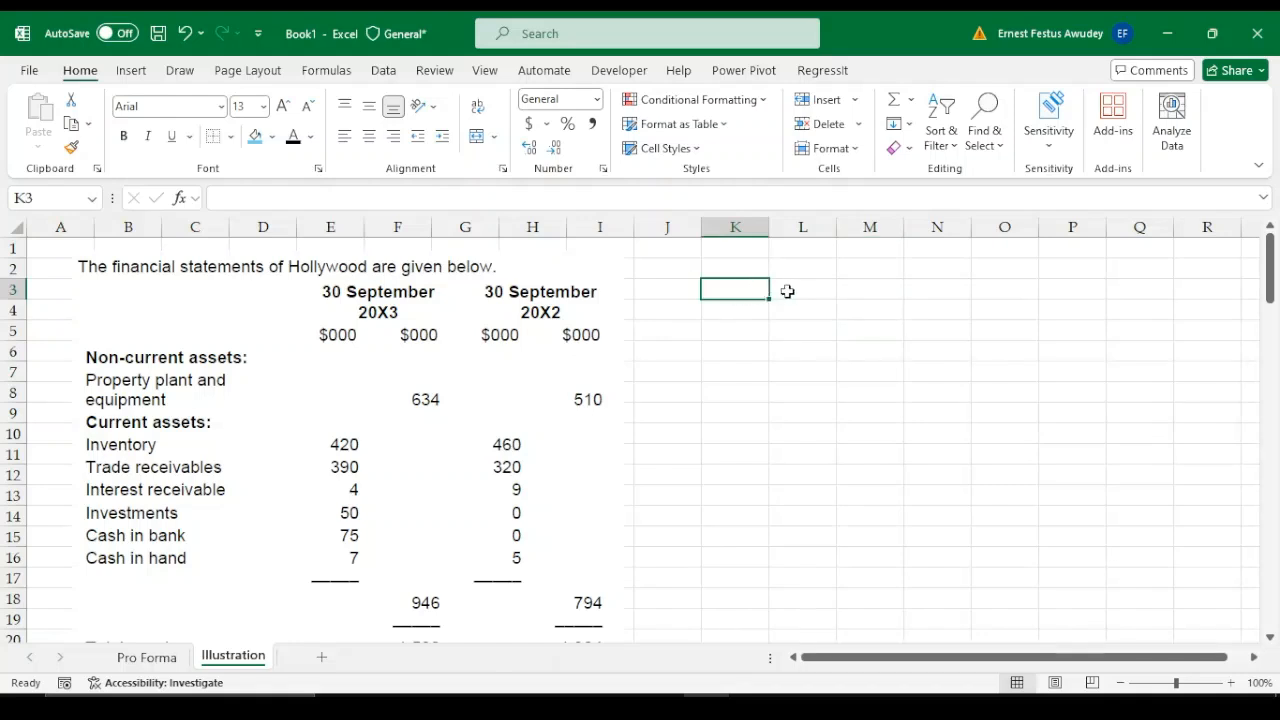
pyautogui.click(789, 289)
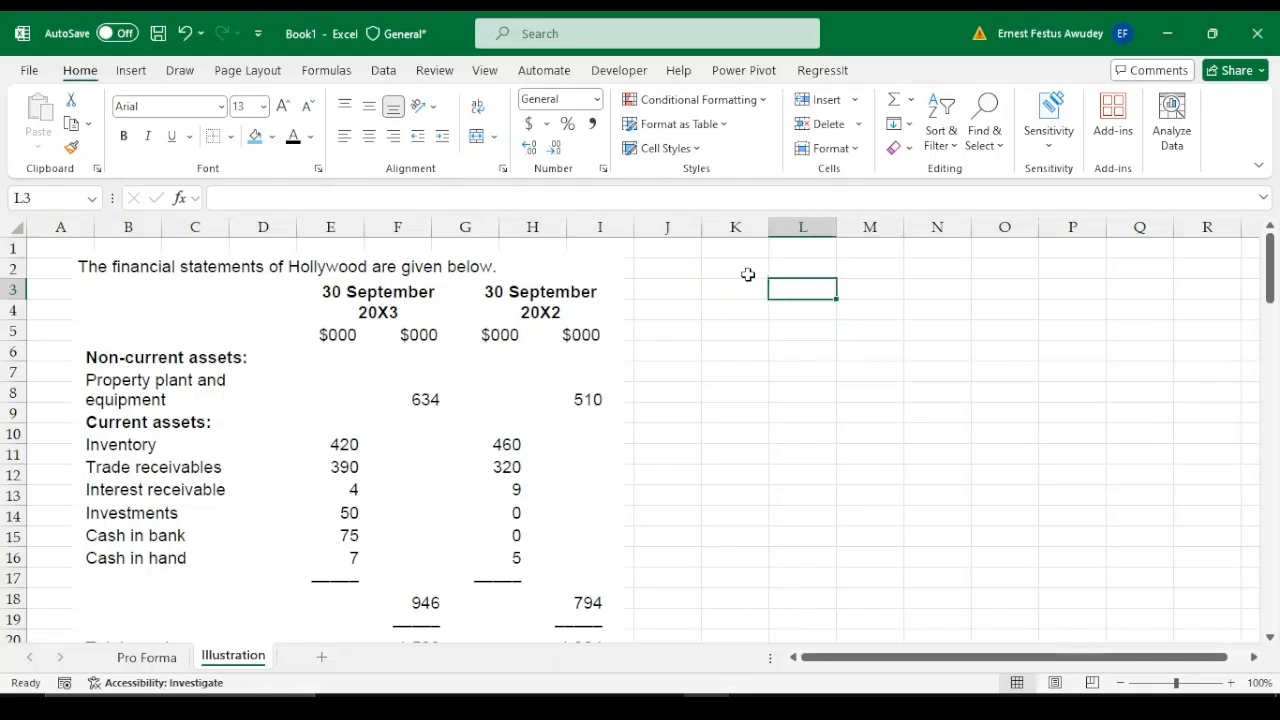
pyautogui.click(726, 268)
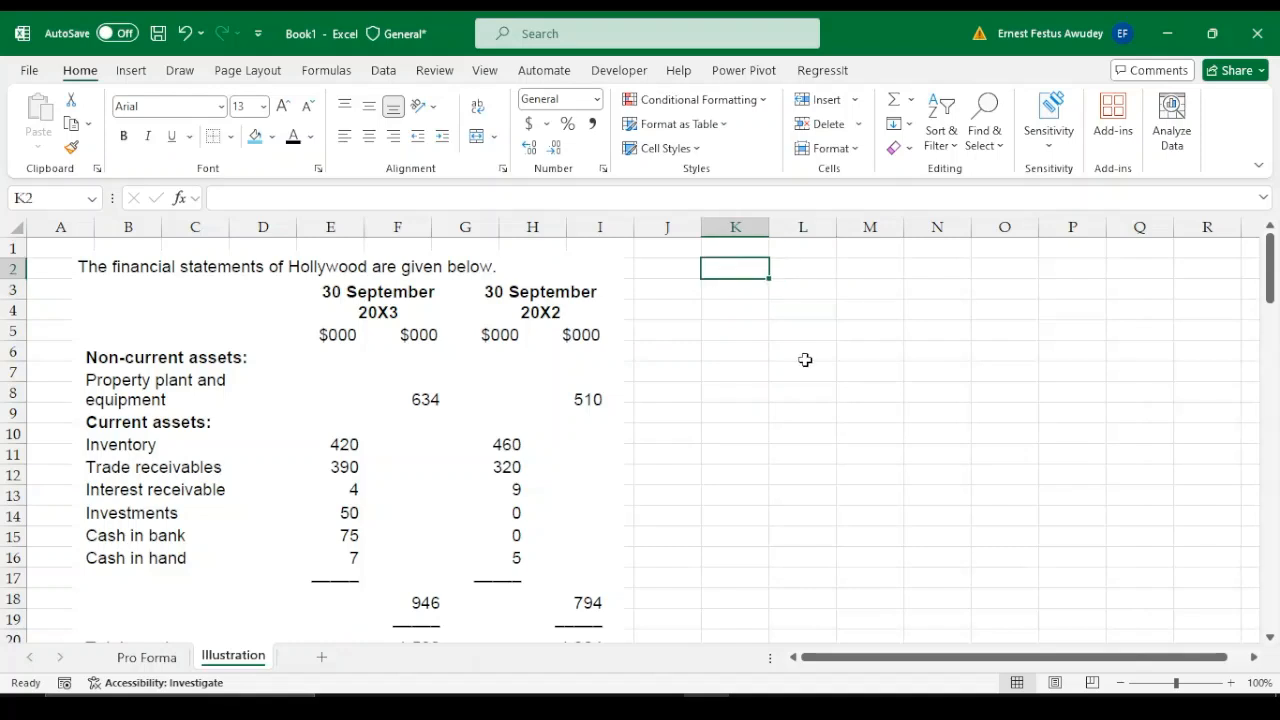
# Copy the whole pro forma statement, cells B6:D33, from the Pro Forma sheet
pyautogui.click(129, 662)
pyautogui.click(328, 340)
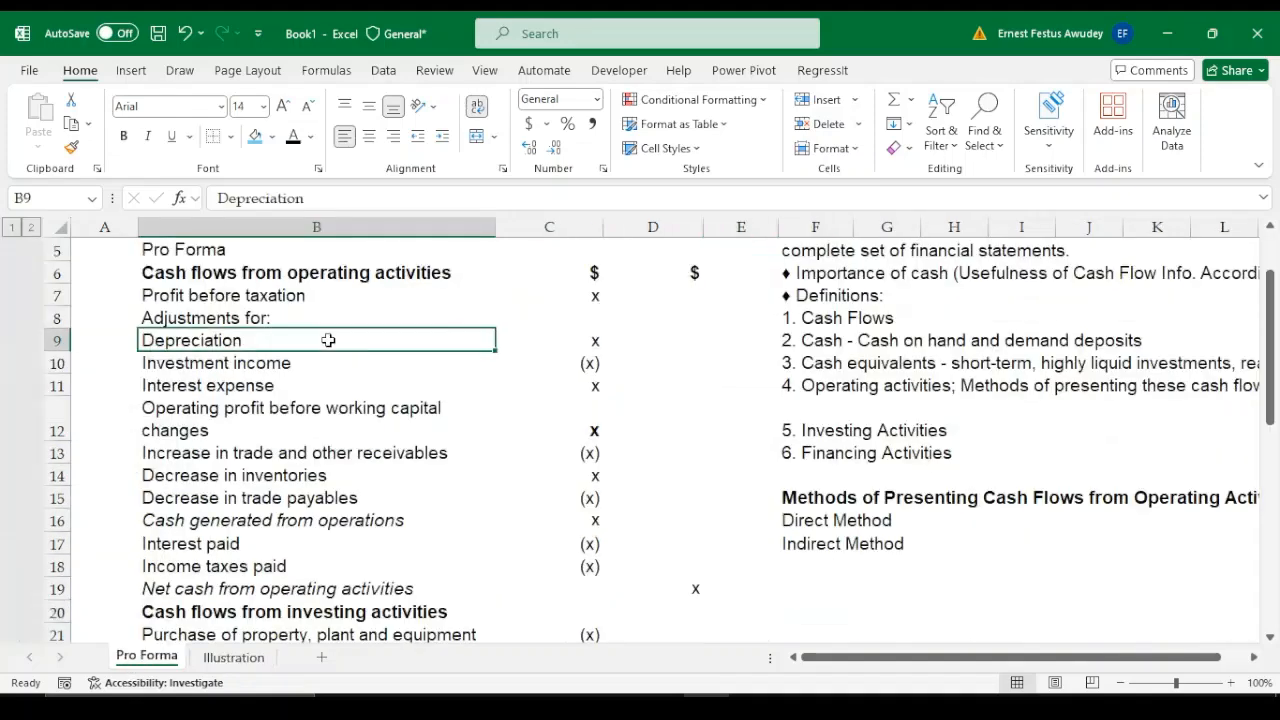
pyautogui.press('Up')
pyautogui.press('Up')
pyautogui.press('Up')
pyautogui.press('Up')
pyautogui.press('Up')
pyautogui.press('Up')
pyautogui.press('Down')
pyautogui.press('Down')
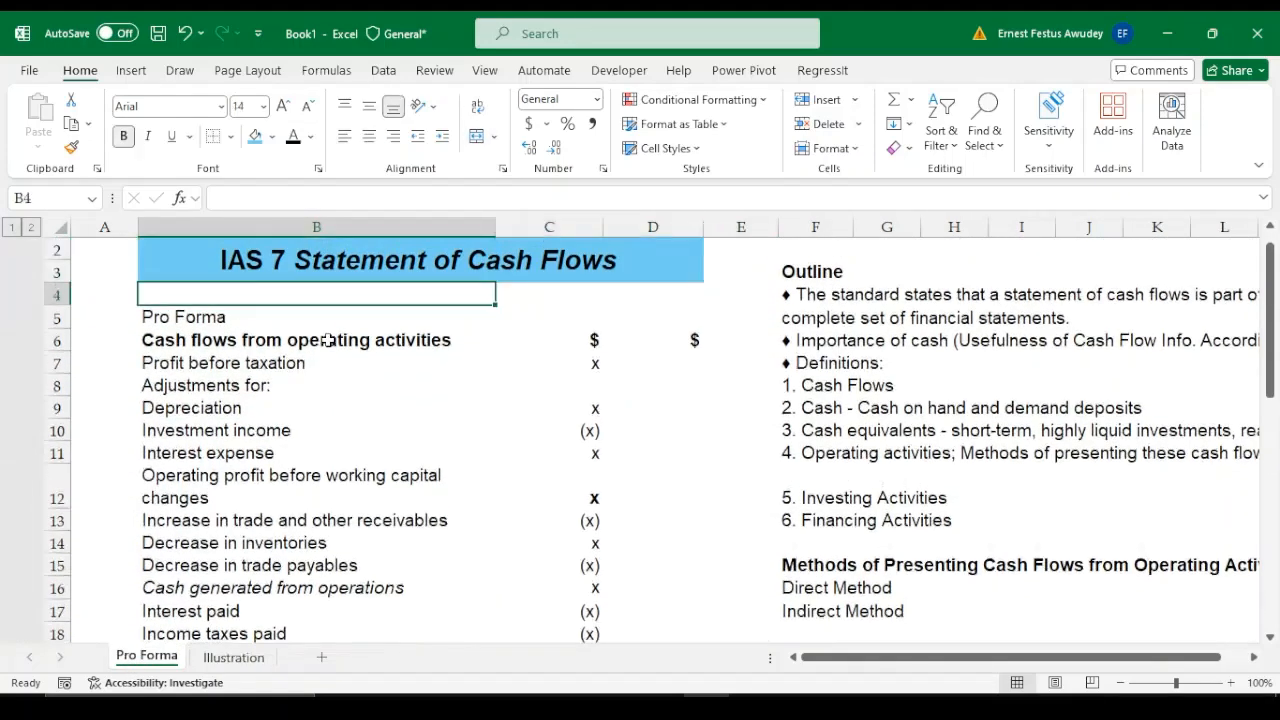
pyautogui.press('Down')
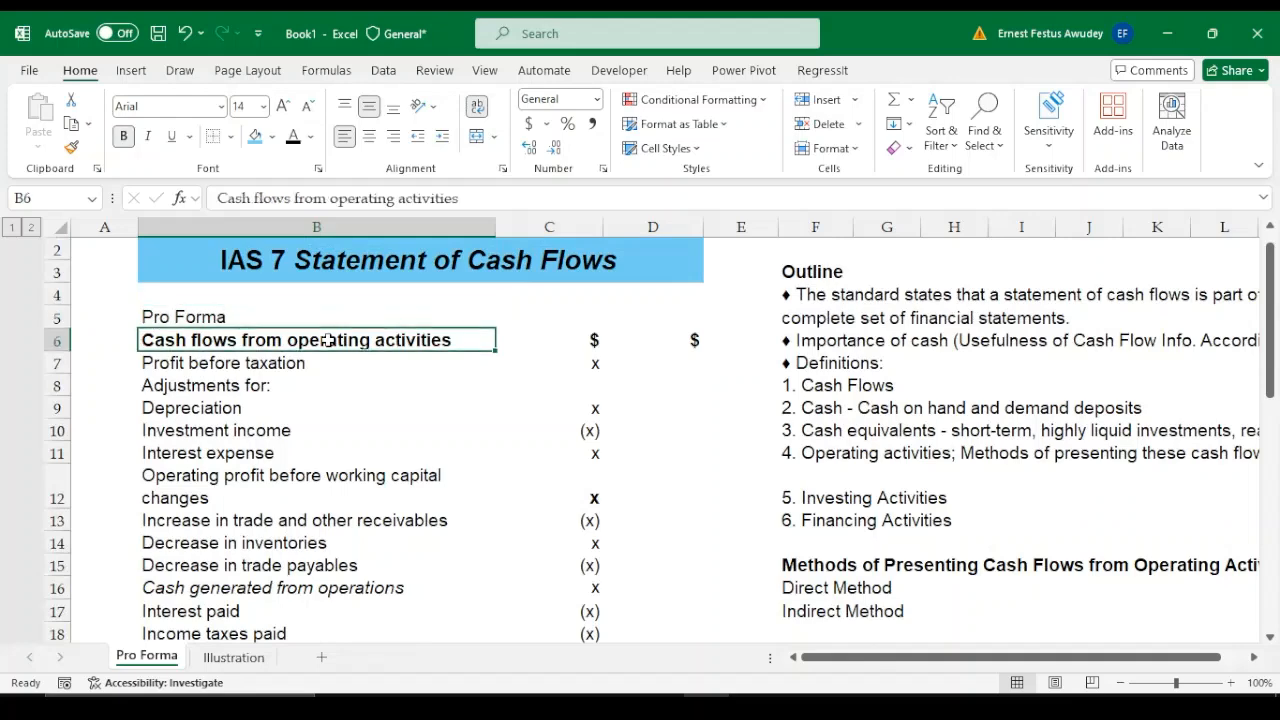
pyautogui.hotkey('ctrl', 'shift', 'Down')
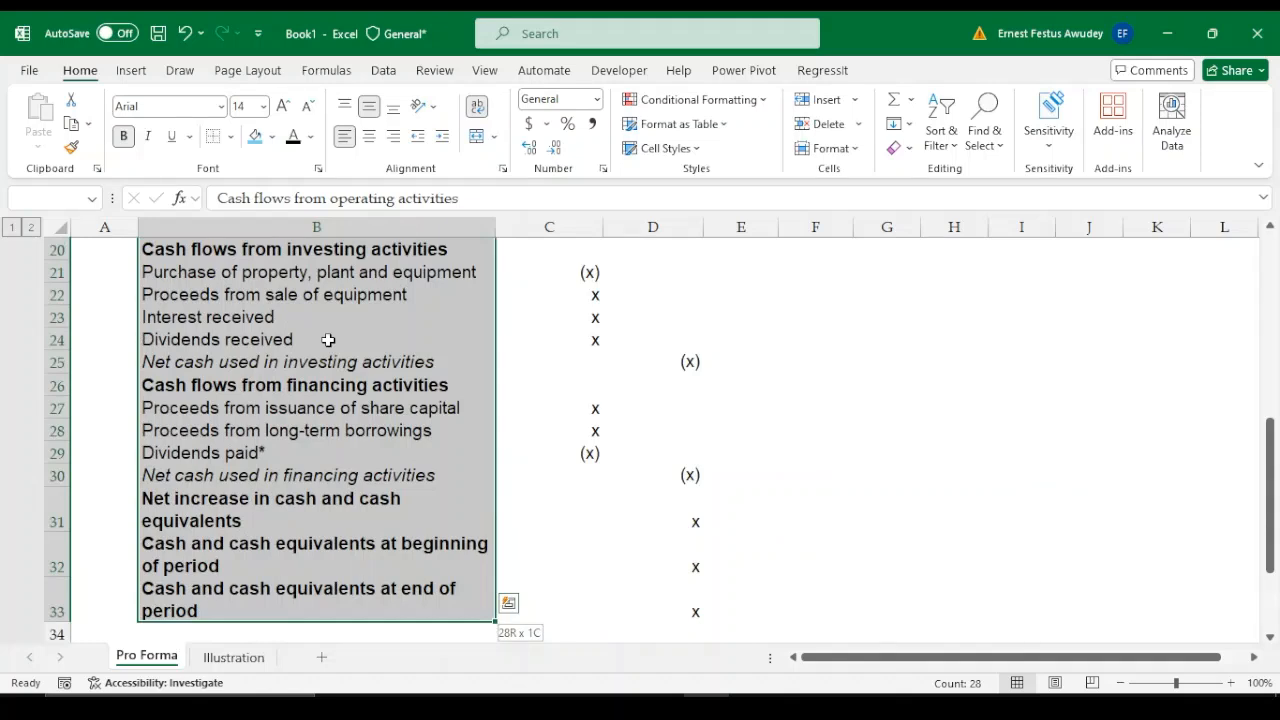
pyautogui.hotkey('shift', 'Right')
pyautogui.hotkey('shift', 'Right')
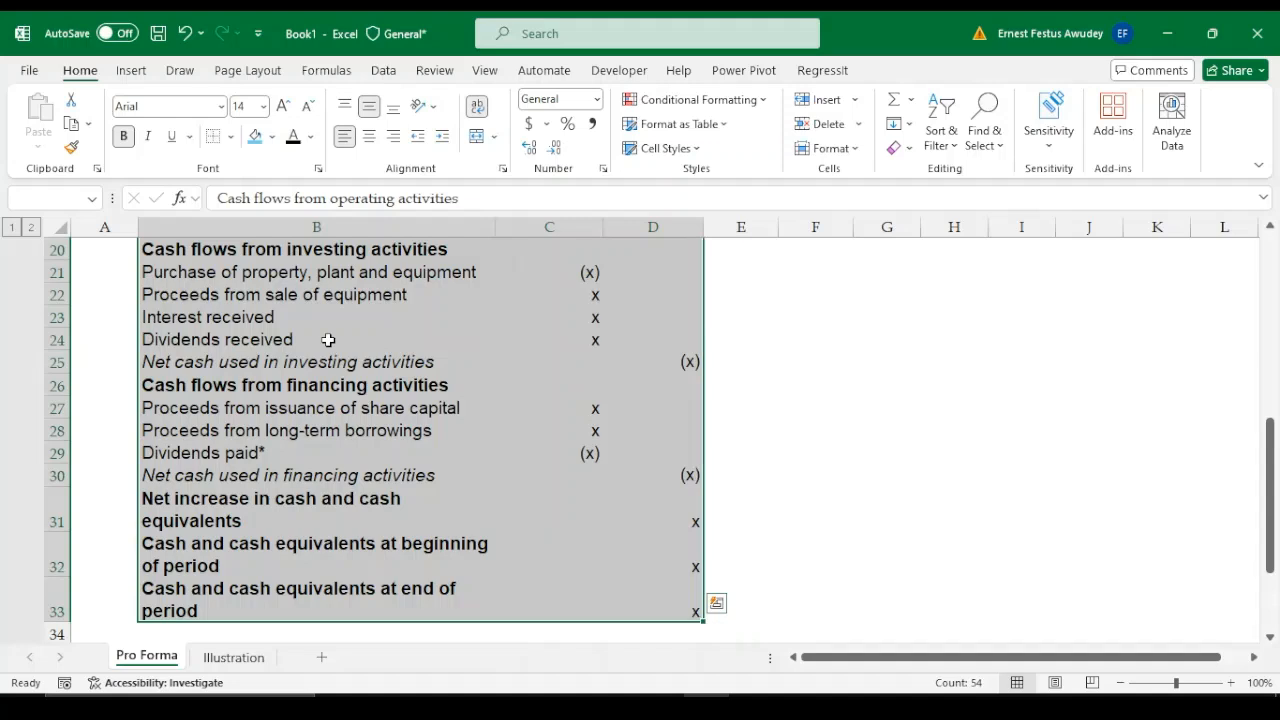
pyautogui.hotkey('ctrl', 'c')
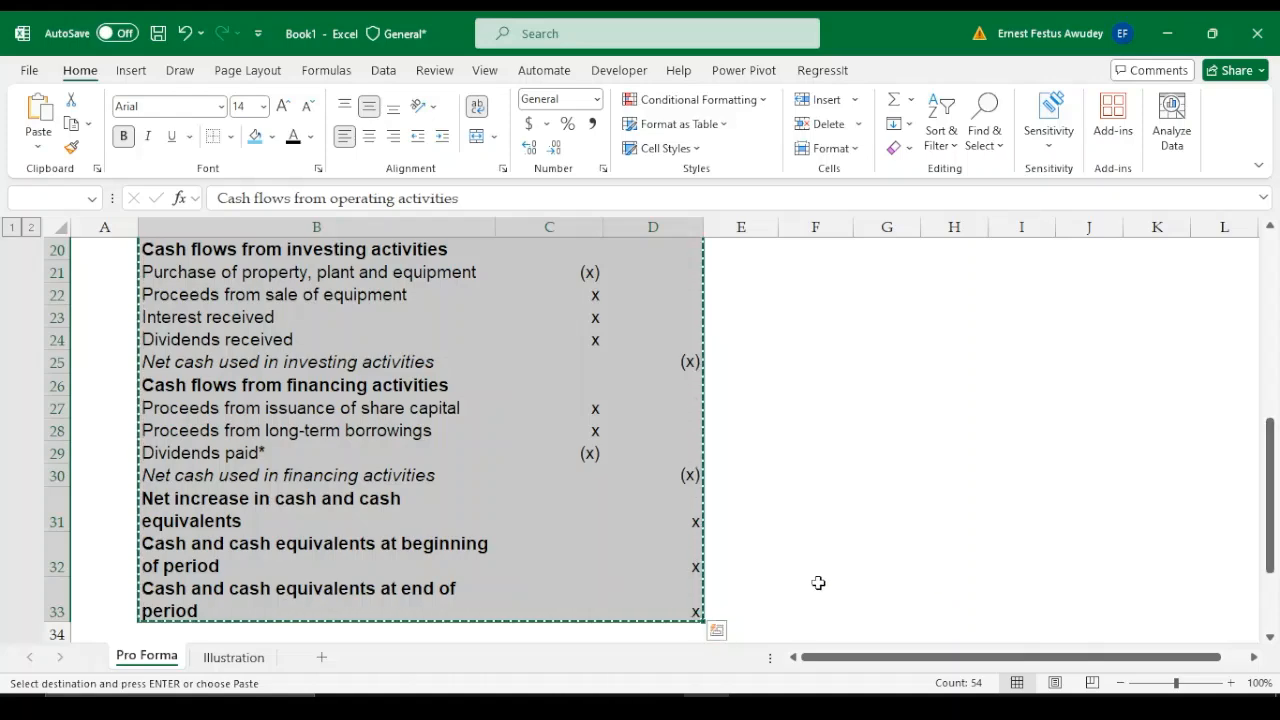
# Paste the copied pro forma at K3 of the Illustration sheet, keeping the source column widths
pyautogui.click(238, 658)
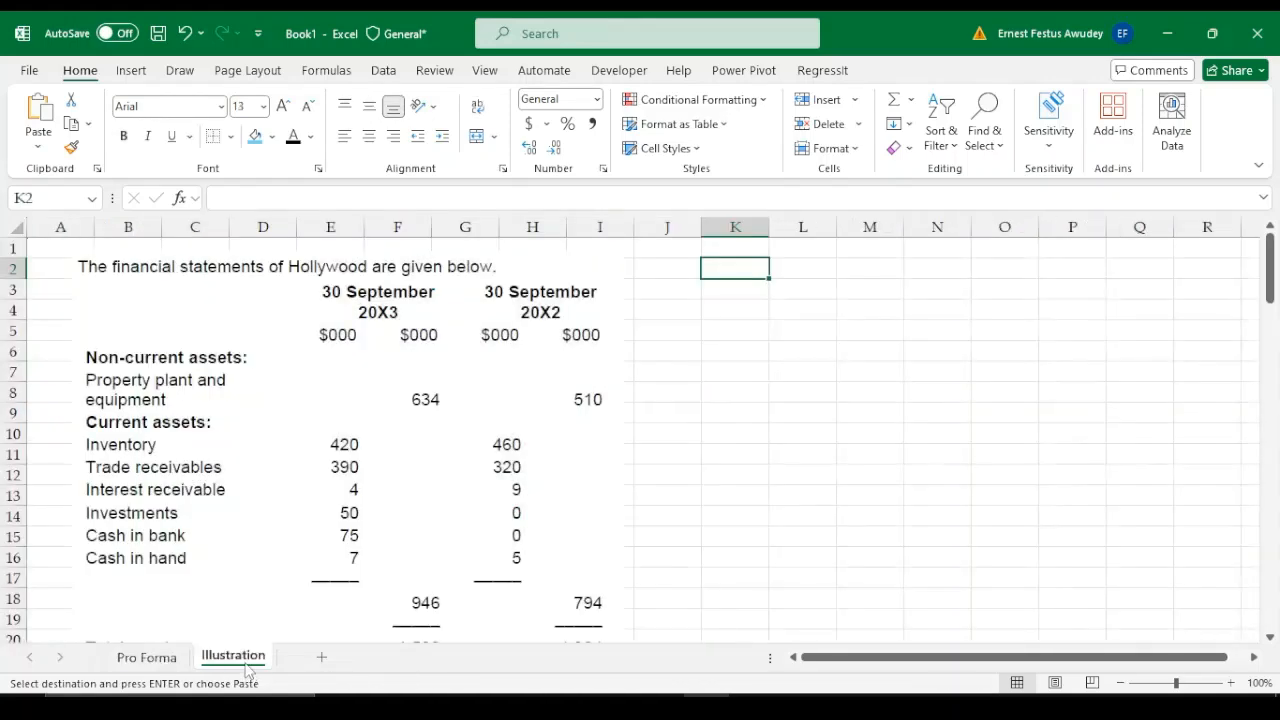
pyautogui.click(796, 293)
pyautogui.click(755, 293)
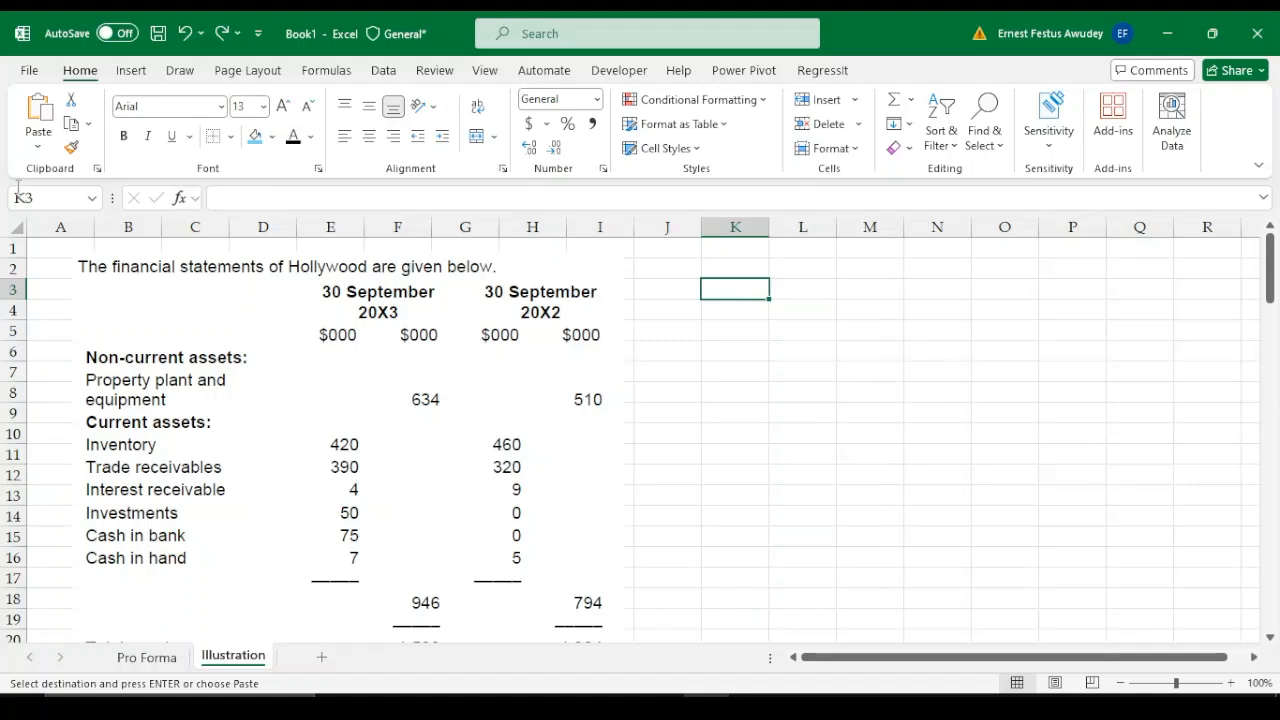
pyautogui.click(38, 147)
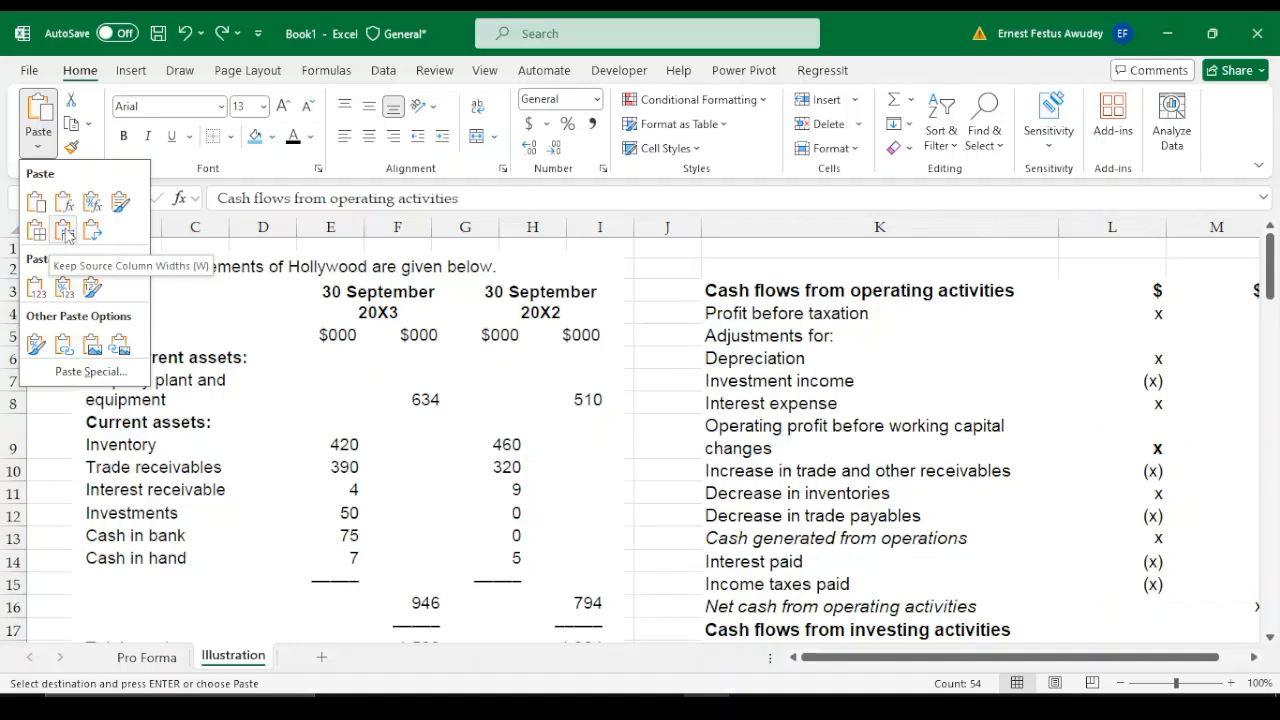
pyautogui.click(64, 232)
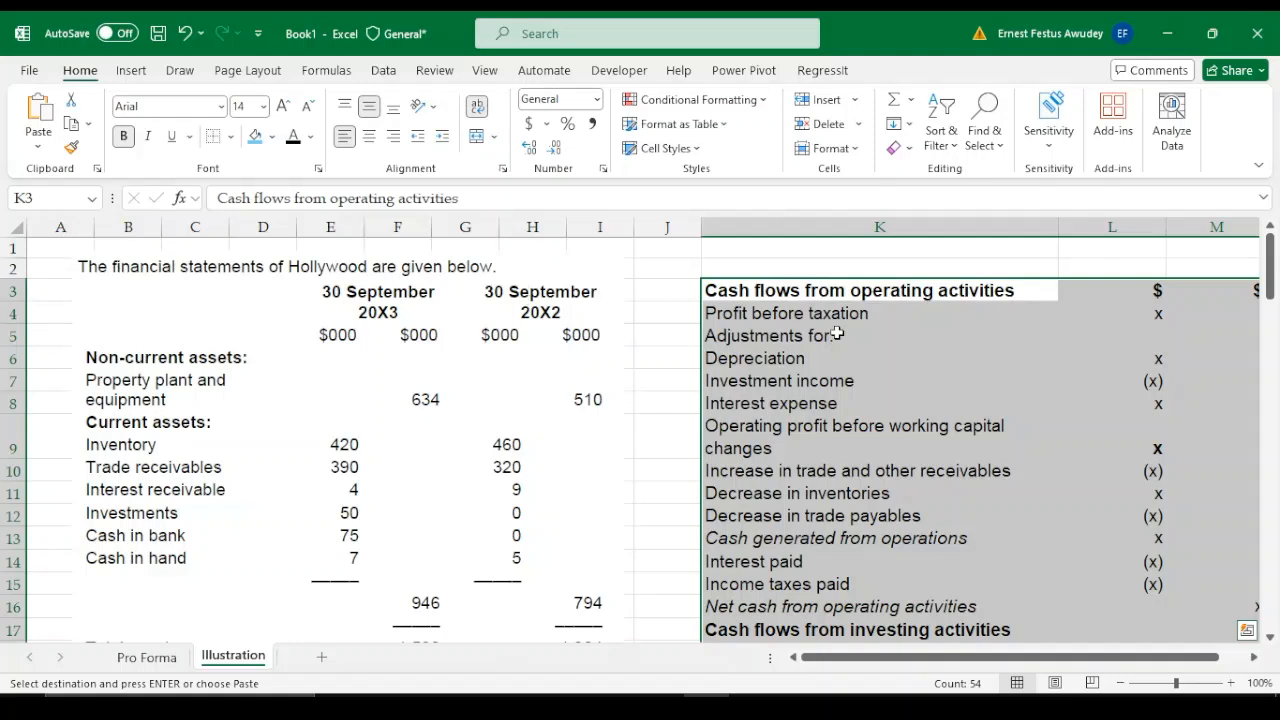
# Enter the title "Hollywood: Statement of Cash Flows for the year ended 30 September 20X3" in K2
pyautogui.click(985, 364)
pyautogui.press('Right')
pyautogui.press('Right')
pyautogui.press('Right')
pyautogui.press('Right')
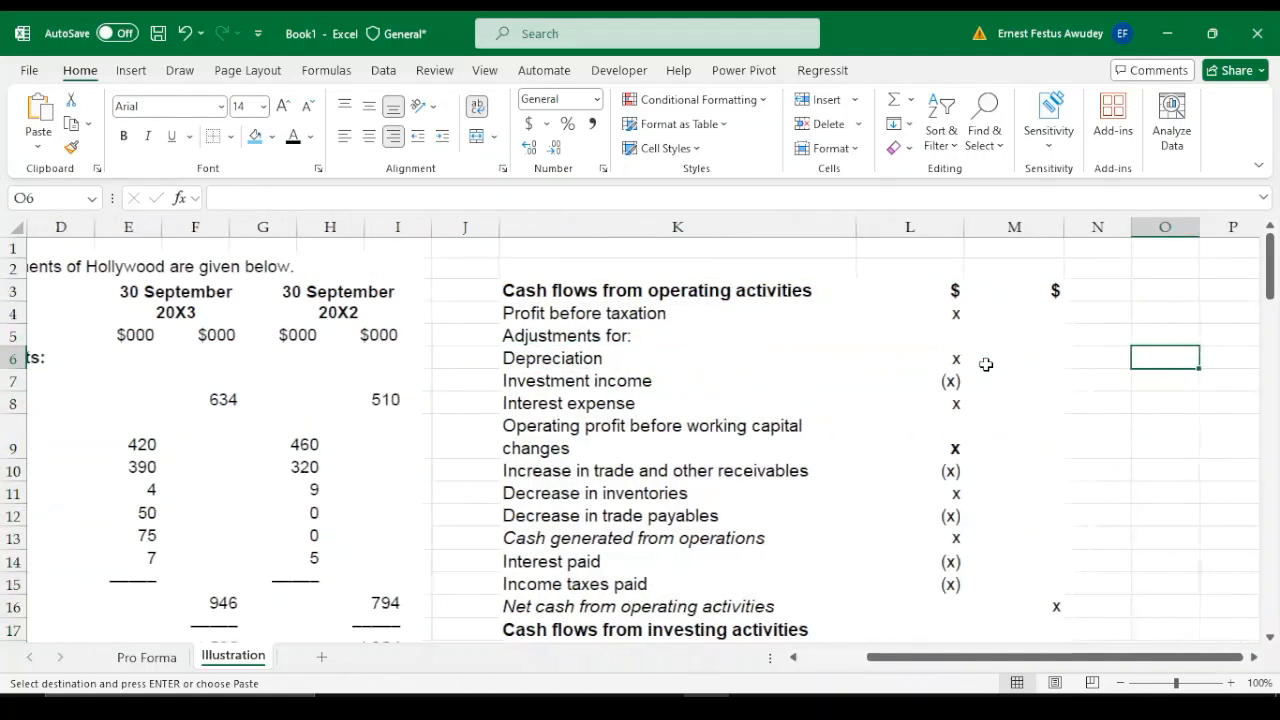
pyautogui.click(565, 252)
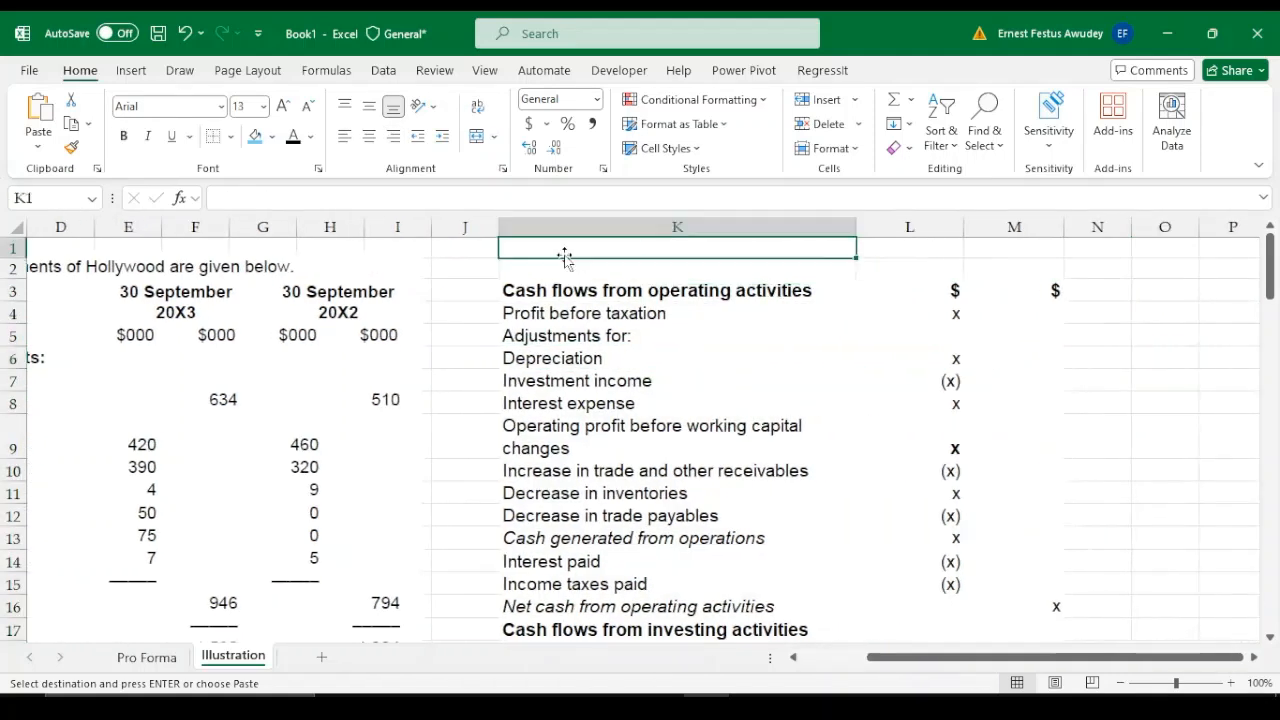
pyautogui.press('Down')
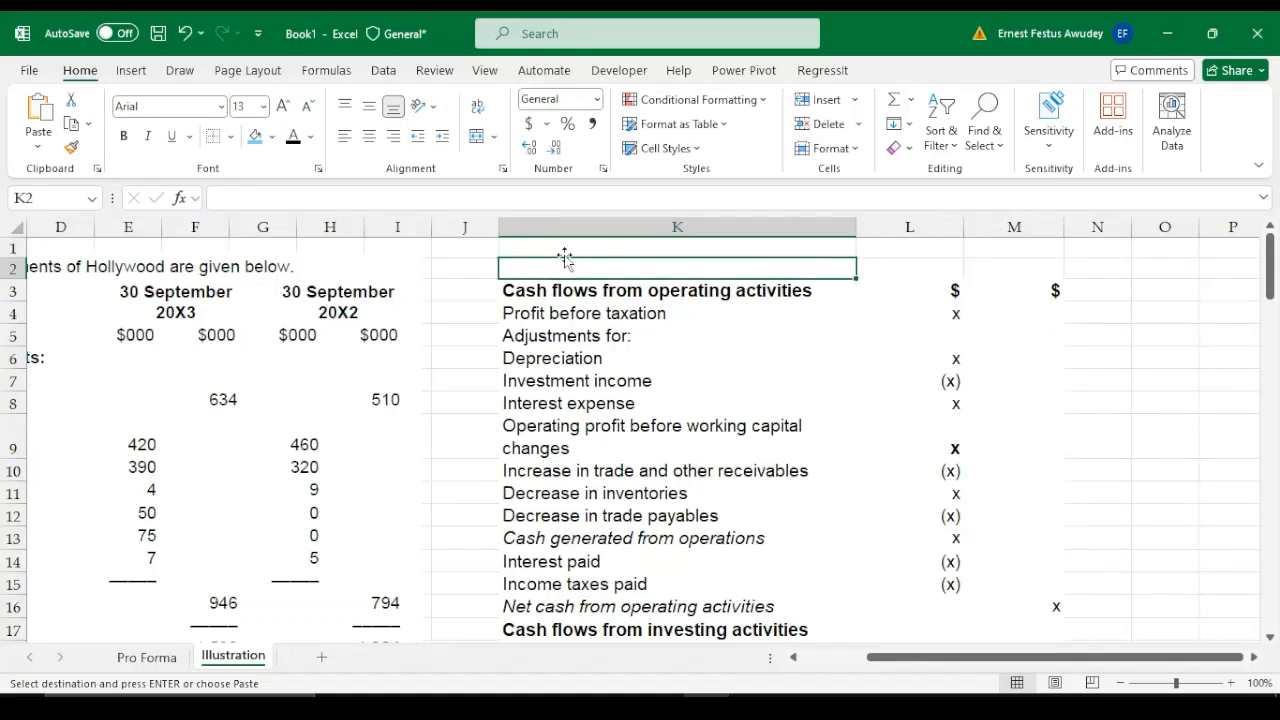
pyautogui.write('Holly')
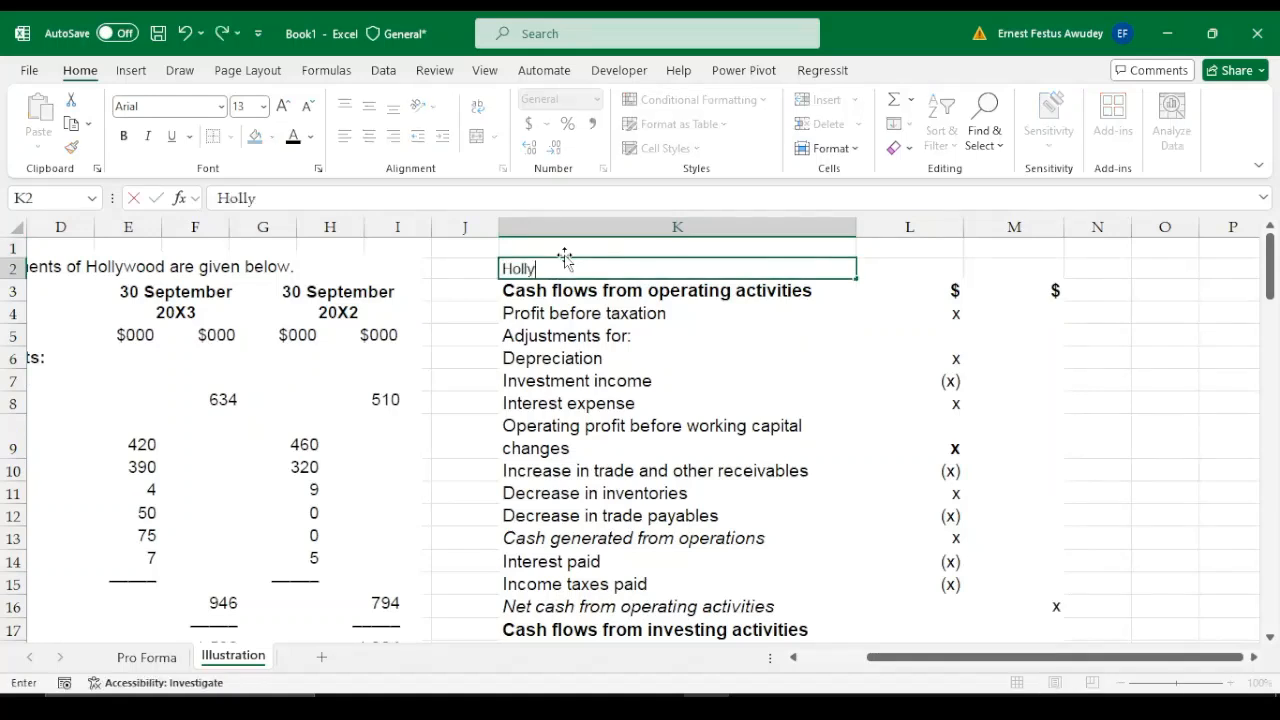
pyautogui.write('wood: S')
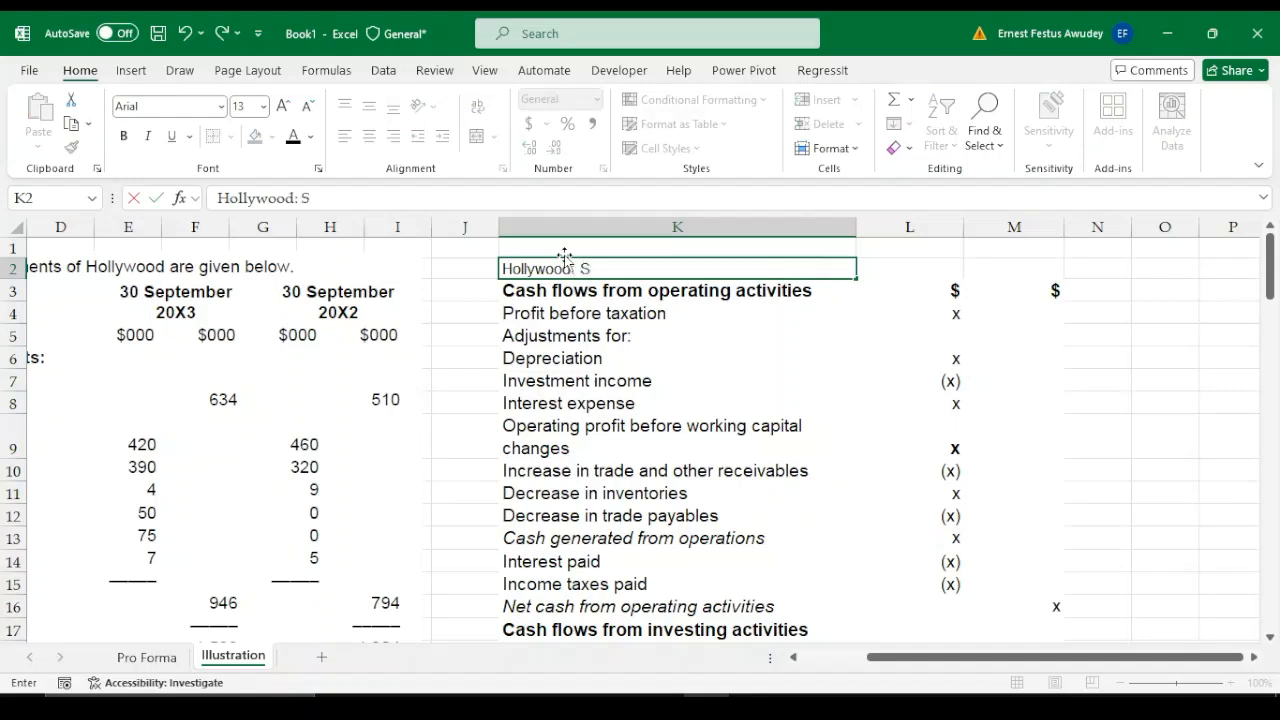
pyautogui.write('at')
pyautogui.press('BackSpace')
pyautogui.press('BackSpace')
pyautogui.write('tament')
pyautogui.press('BackSpace')
pyautogui.press('BackSpace')
pyautogui.press('BackSpace')
pyautogui.press('BackSpace')
pyautogui.press('BackSpace')
pyautogui.write('t')
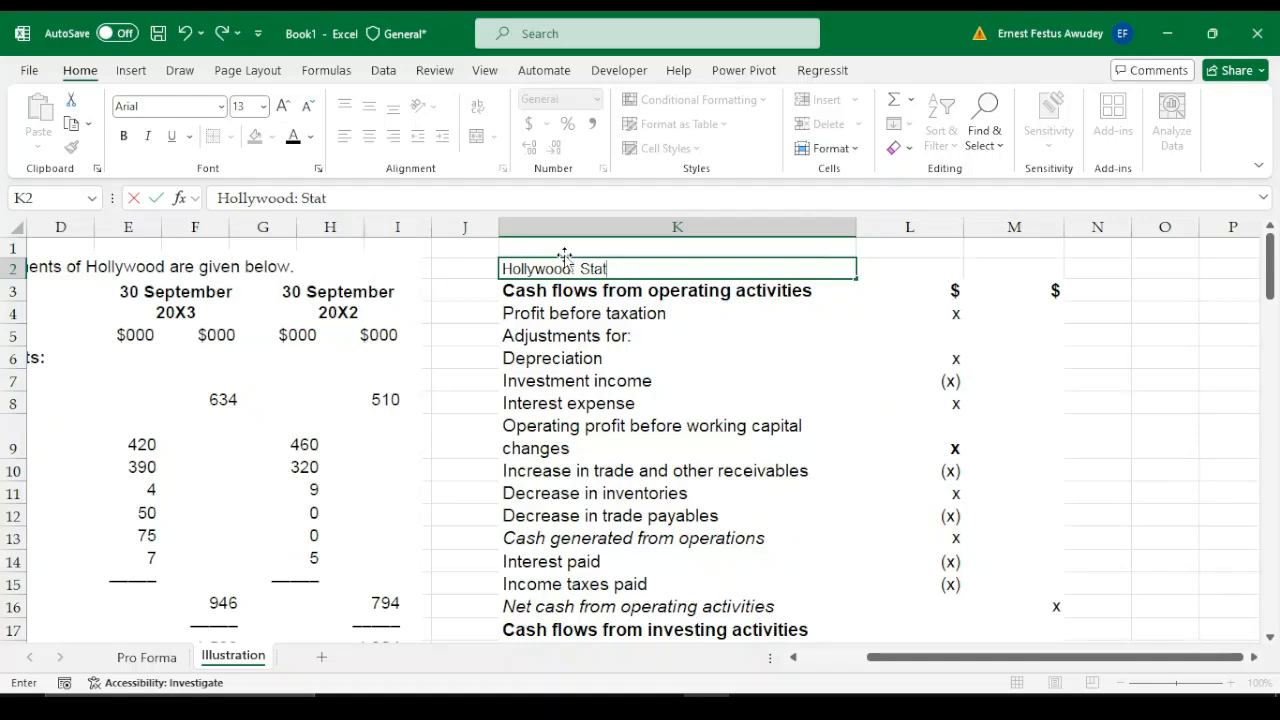
pyautogui.write('ement of C')
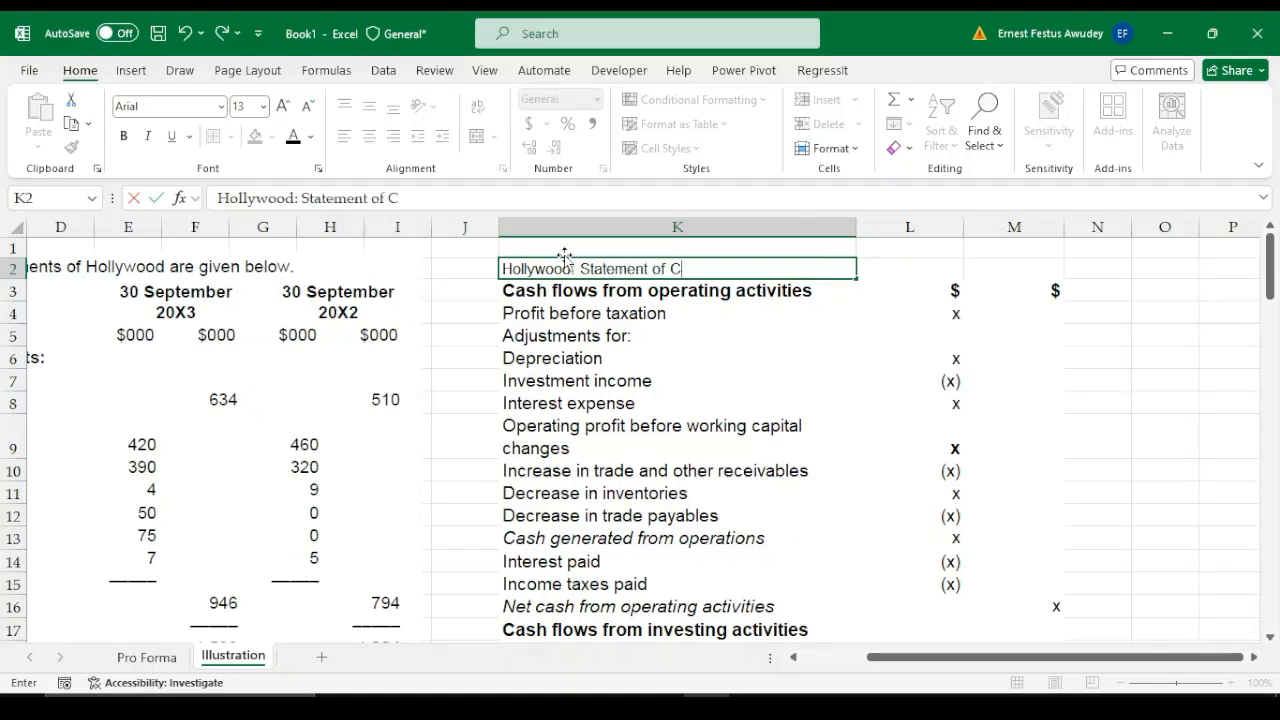
pyautogui.write('ash Flows')
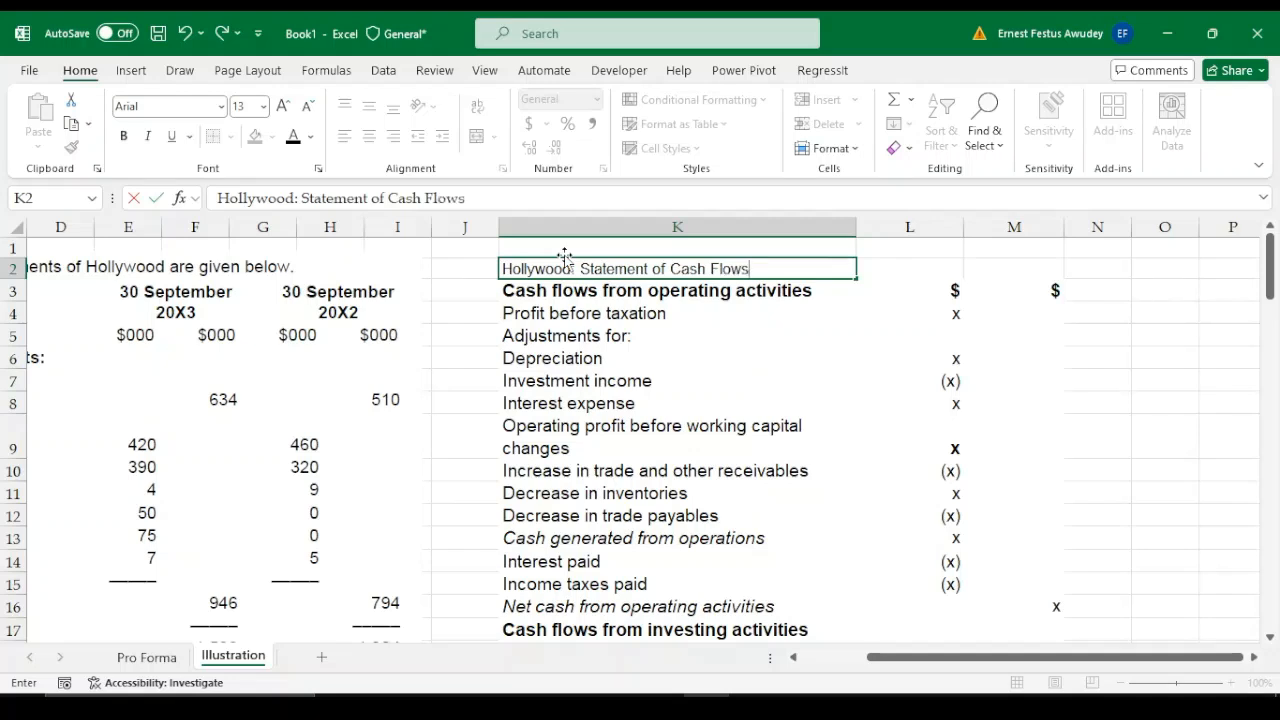
pyautogui.write(' for the ye')
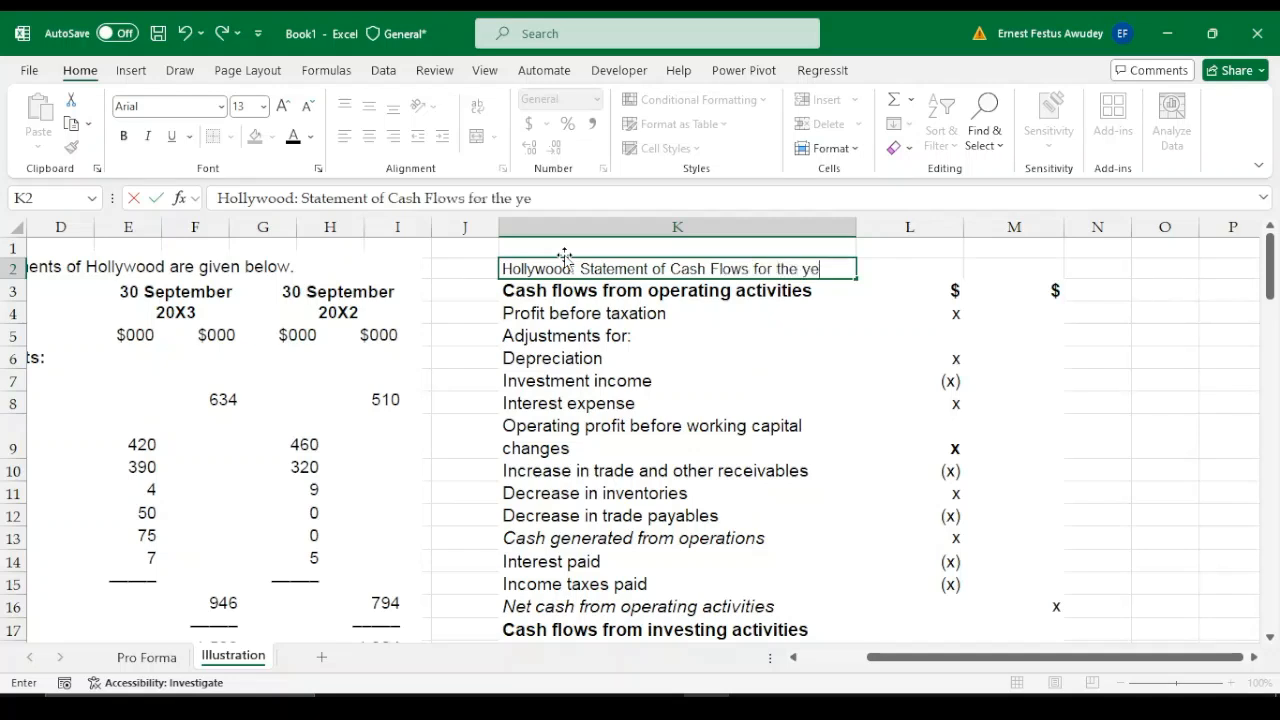
pyautogui.write('ar ended')
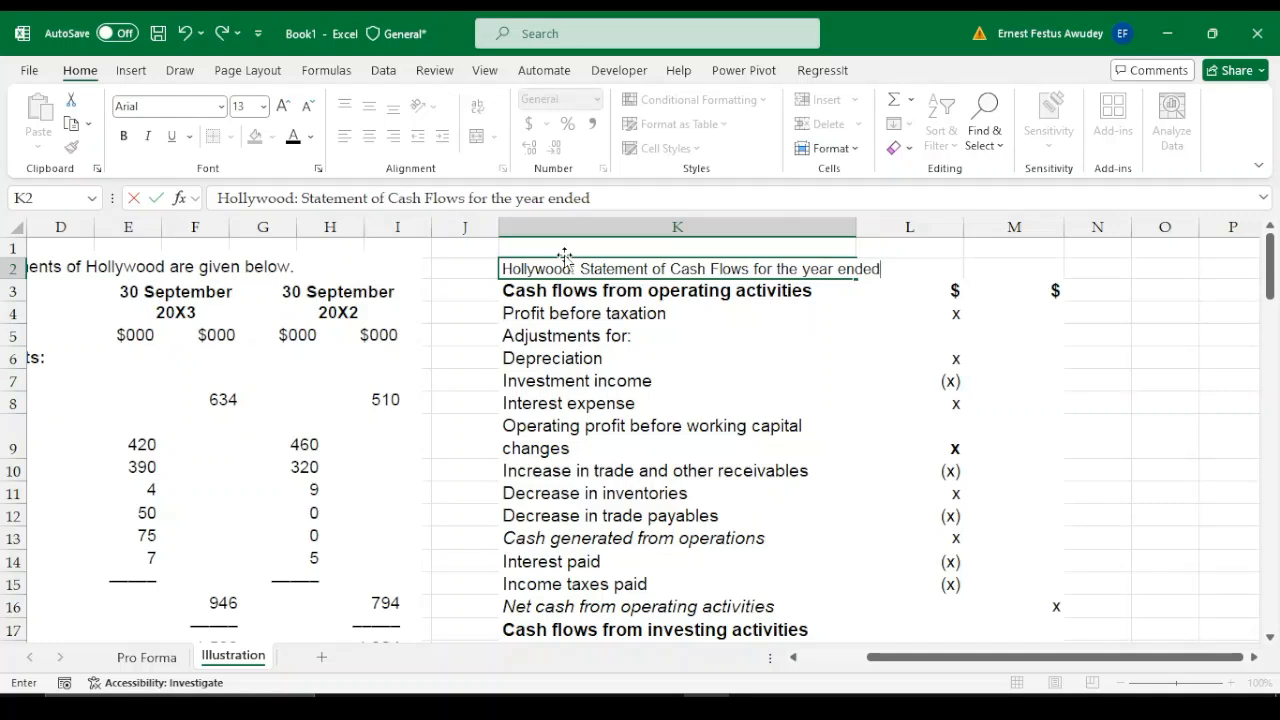
pyautogui.write(' 30 September')
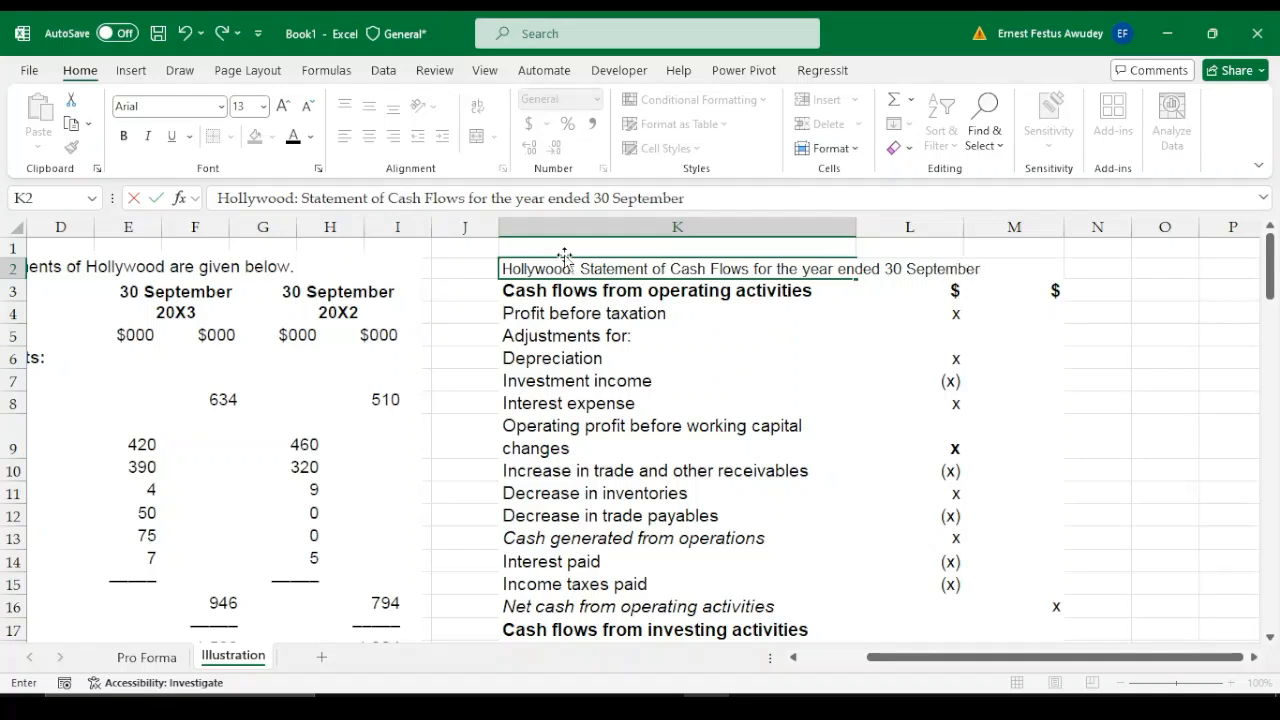
pyautogui.write(' 20')
pyautogui.write('X')
pyautogui.write('3')
pyautogui.press('Return')
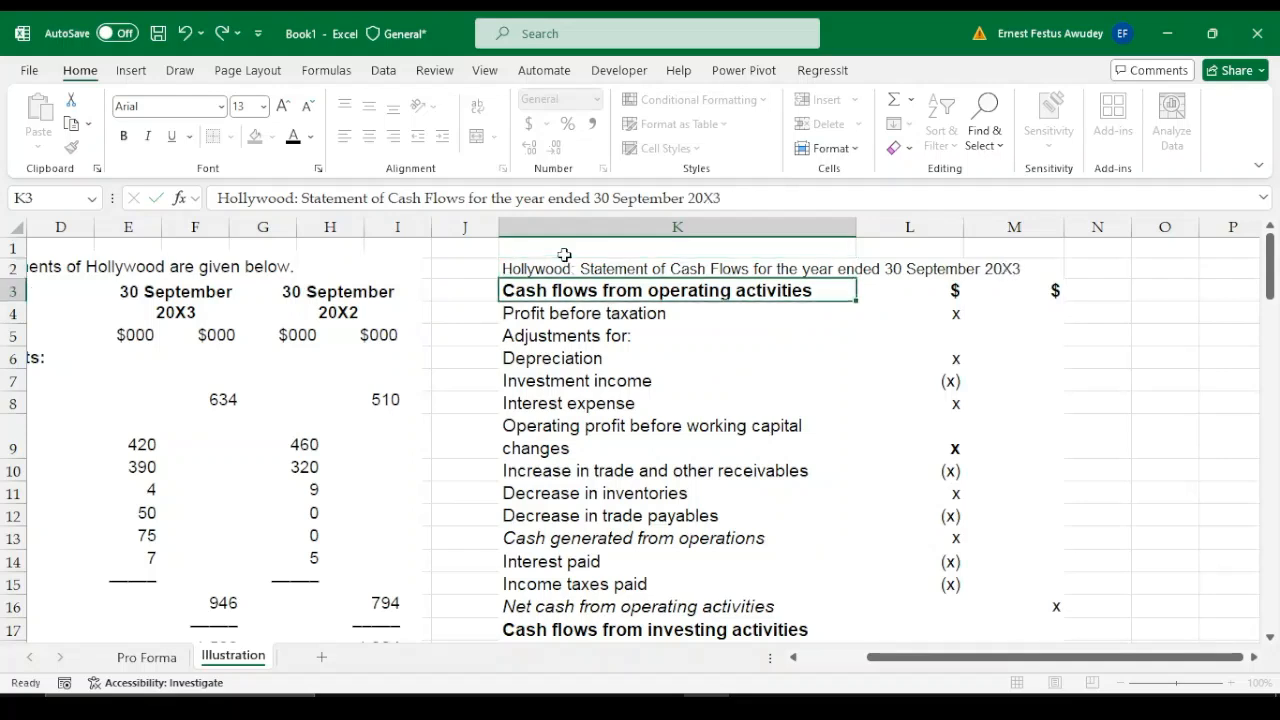
# Make the statement title in K2 bold and set its font size to 14
pyautogui.click(528, 266)
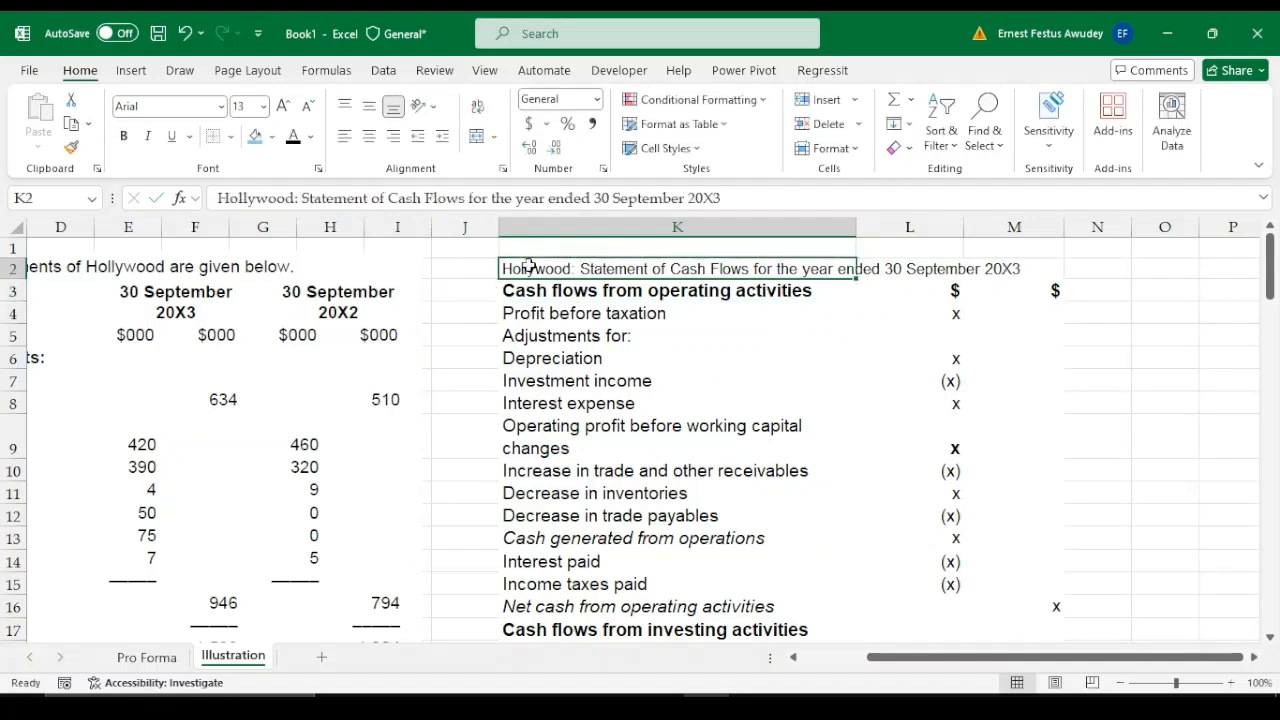
pyautogui.hotkey('ctrl', 'b')
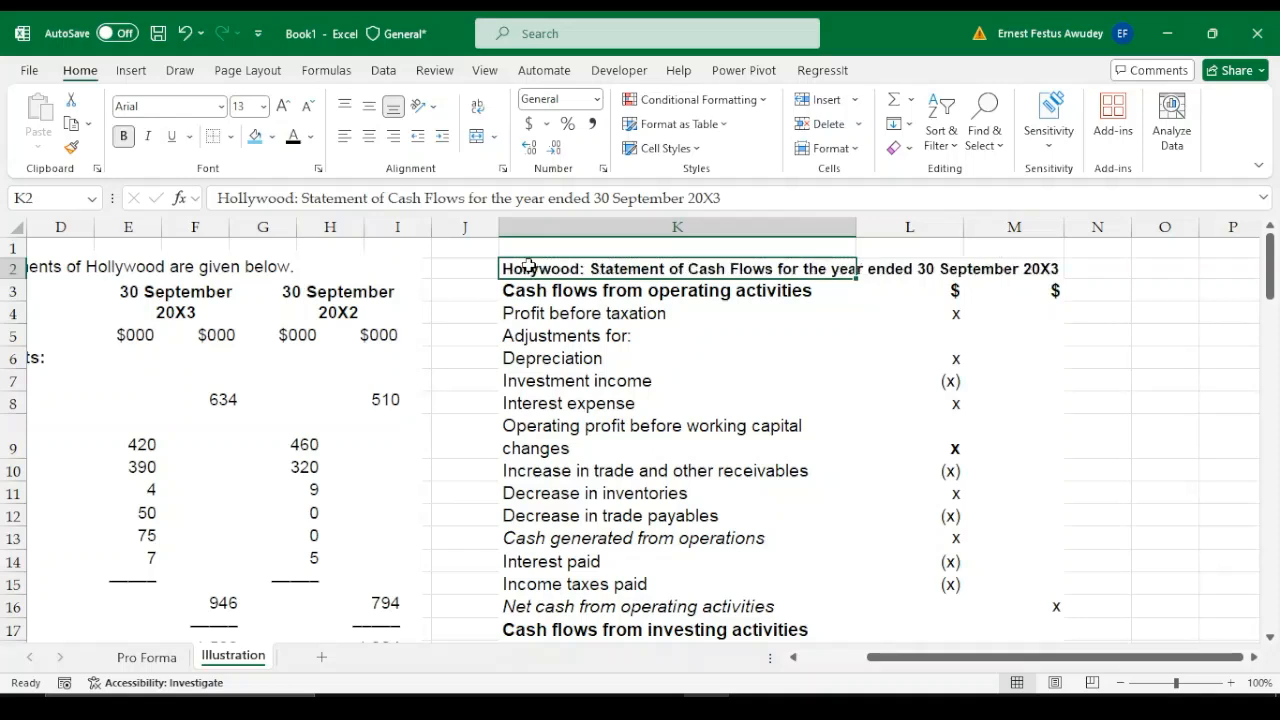
pyautogui.click(572, 340)
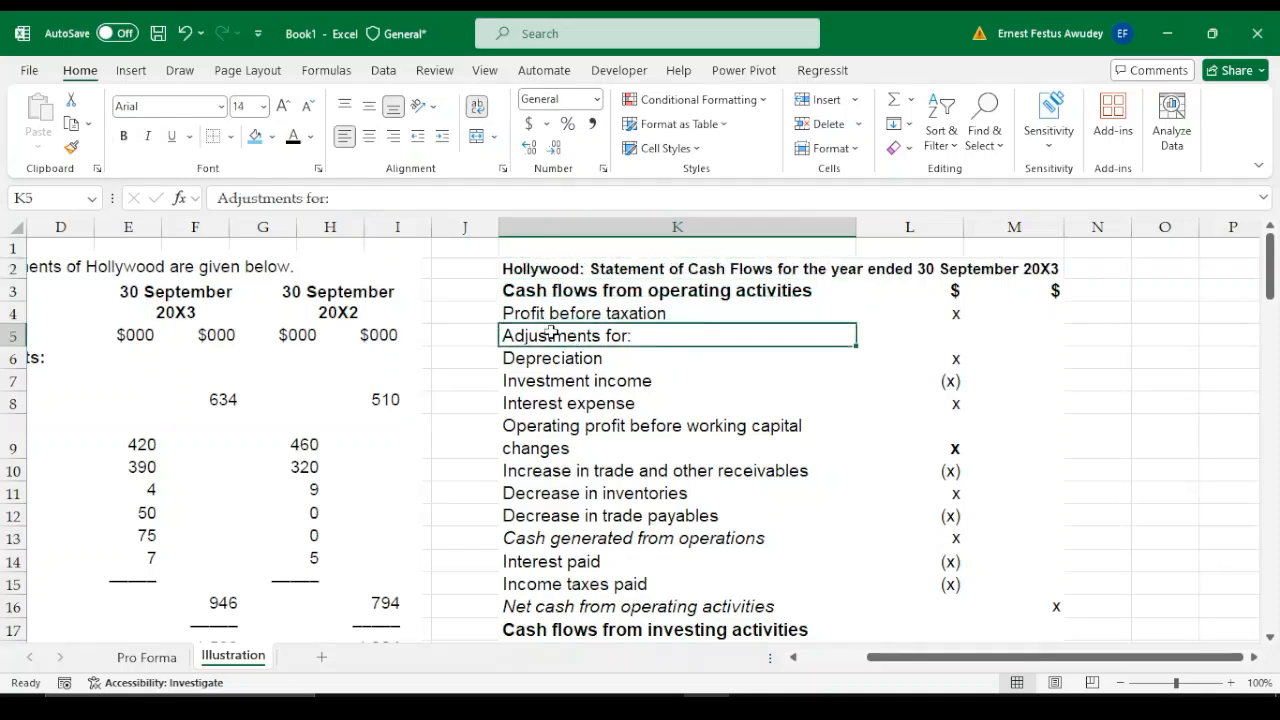
pyautogui.click(532, 268)
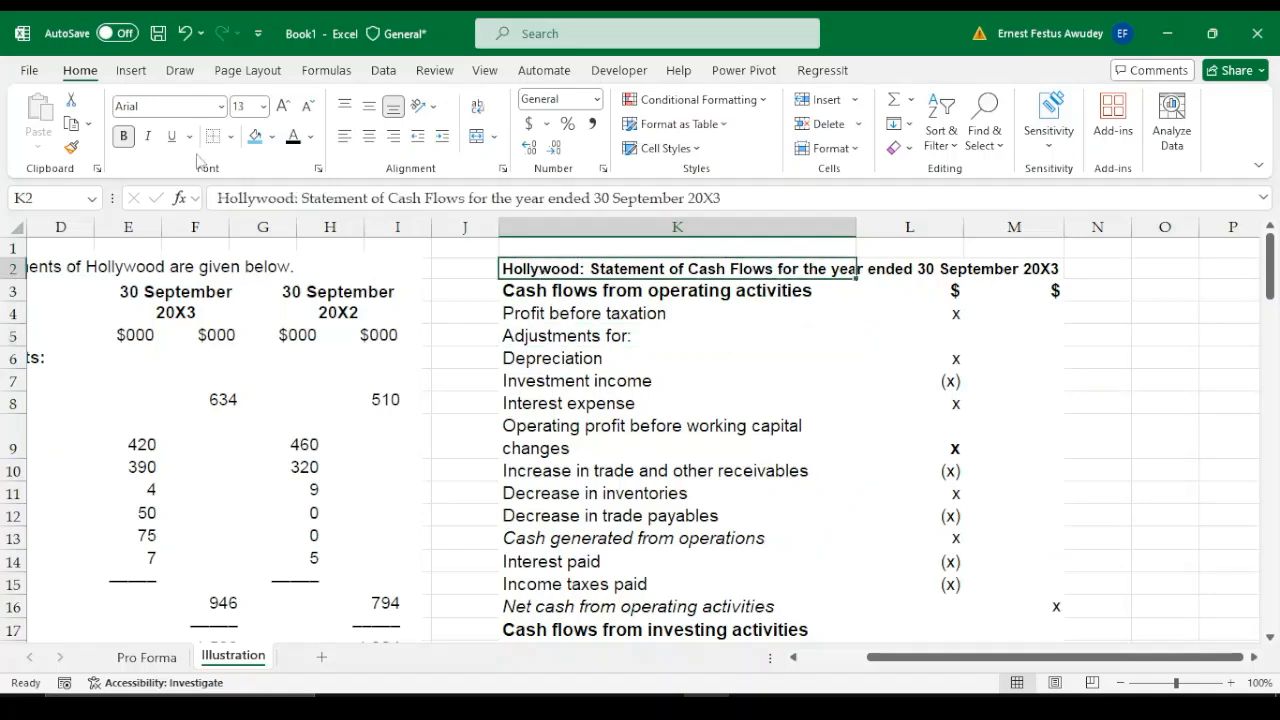
pyautogui.click(284, 106)
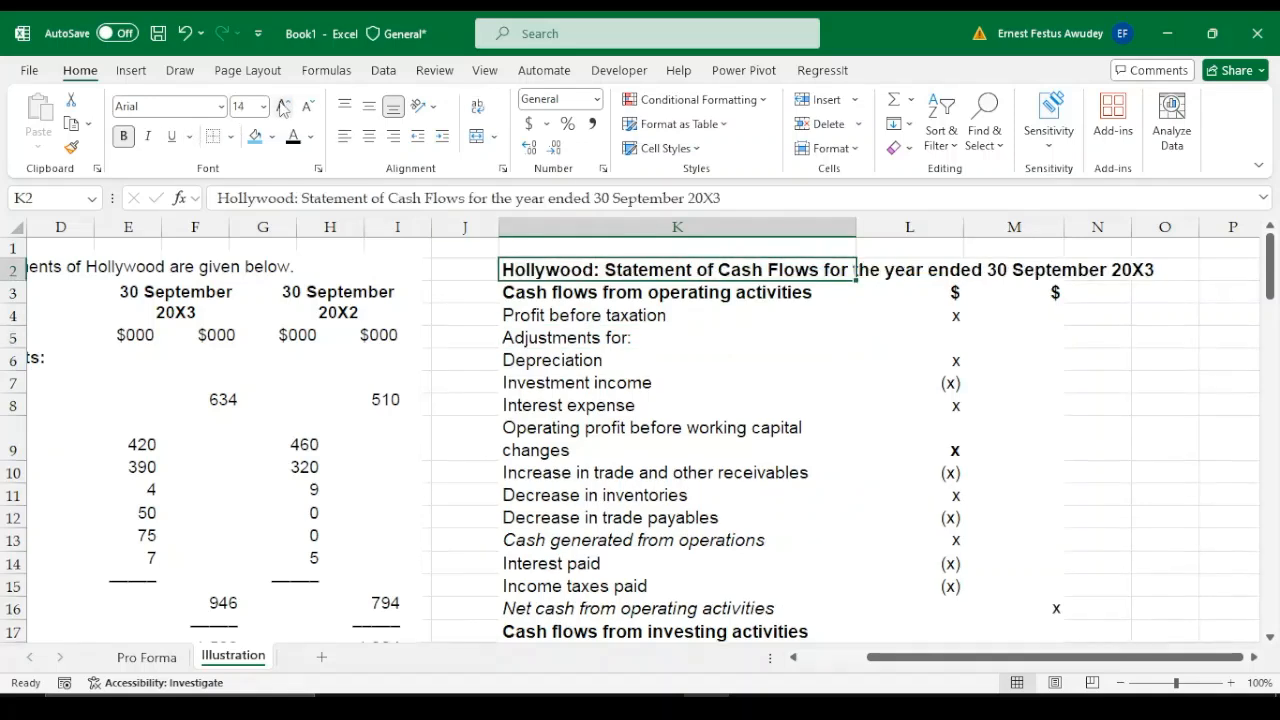
pyautogui.click(641, 363)
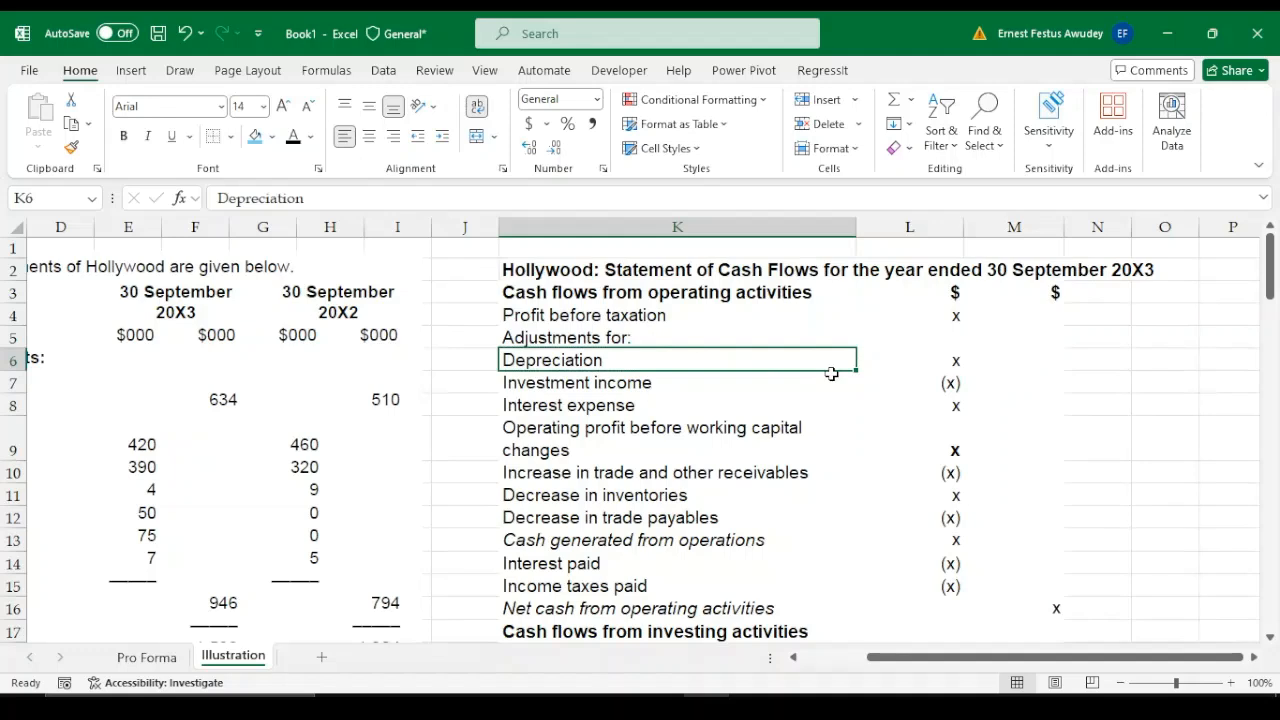
# Insert a blank row between the statement title and the "Cash flows from operating activities" heading
pyautogui.click(548, 290)
pyautogui.click(14, 292)
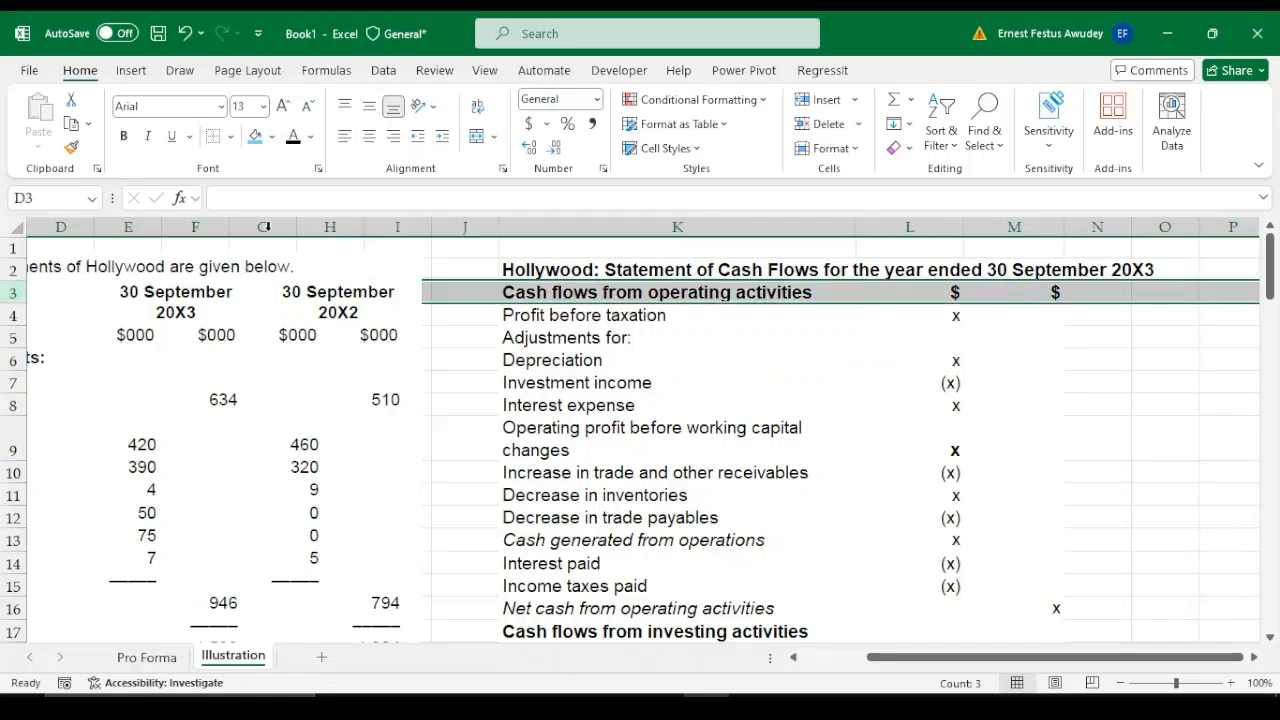
pyautogui.click(822, 100)
pyautogui.click(755, 376)
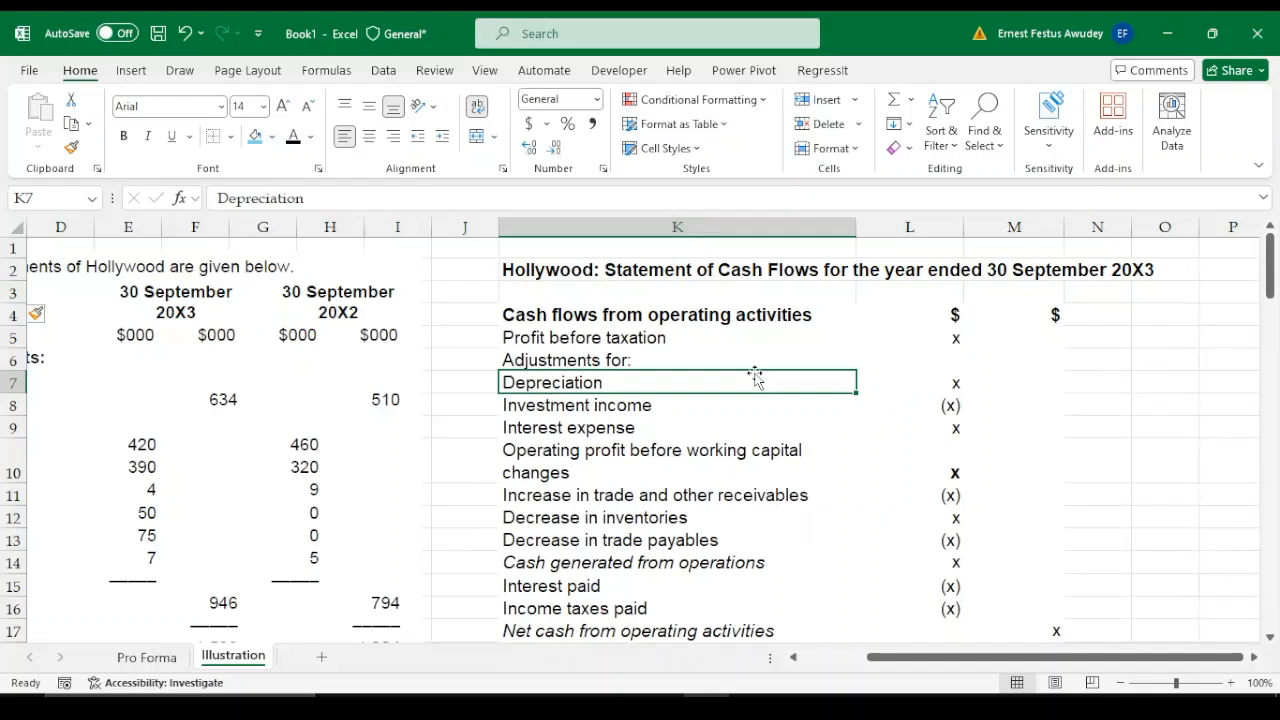
# Look through the pasted statement's operating, investing and financing sections down to the closing cash and cash equivalents line
pyautogui.press('Down')
pyautogui.press('Down')
pyautogui.press('Down')
pyautogui.press('Down')
pyautogui.press('Down')
pyautogui.press('Down')
pyautogui.press('Down')
pyautogui.press('Down')
pyautogui.press('Down')
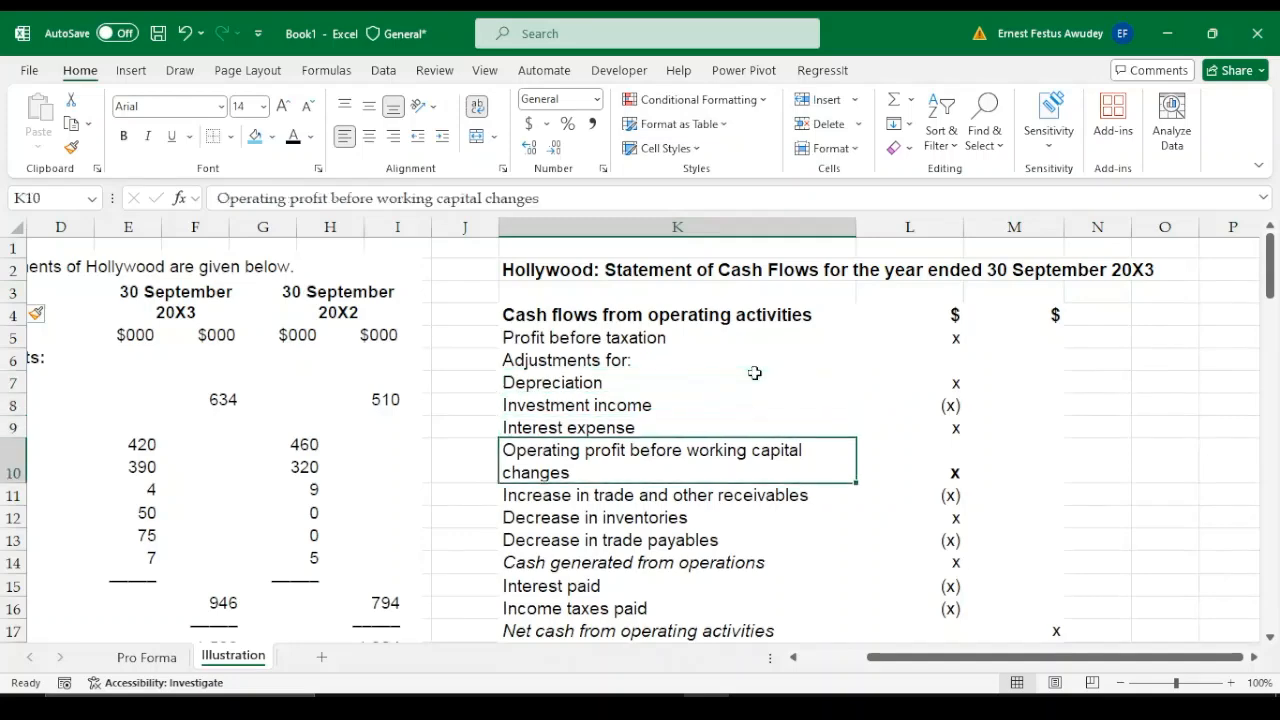
pyautogui.press('Down')
pyautogui.press('Down')
pyautogui.press('Down')
pyautogui.press('Down')
pyautogui.press('Down')
pyautogui.press('Down')
pyautogui.press('Down')
pyautogui.press('Down')
pyautogui.press('Down')
pyautogui.press('Down')
pyautogui.press('Down')
pyautogui.press('Down')
pyautogui.press('Down')
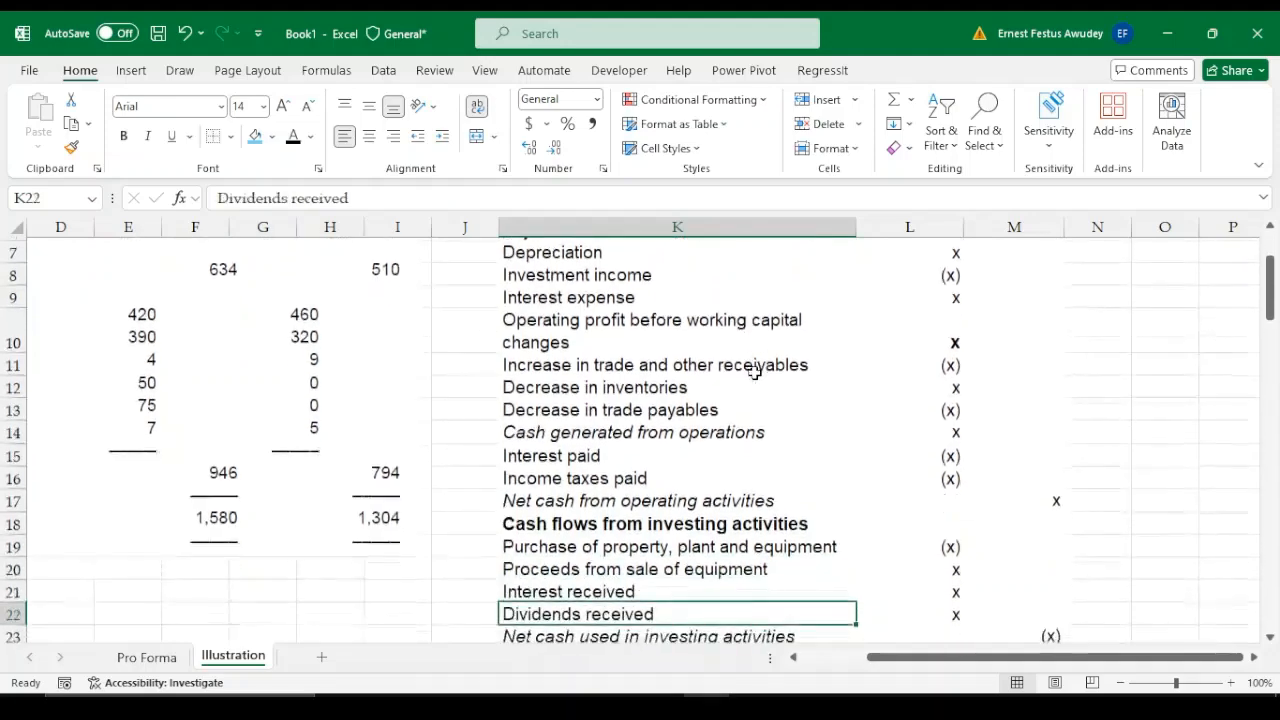
pyautogui.press('Down')
pyautogui.press('Down')
pyautogui.press('Down')
pyautogui.press('Down')
pyautogui.press('Down')
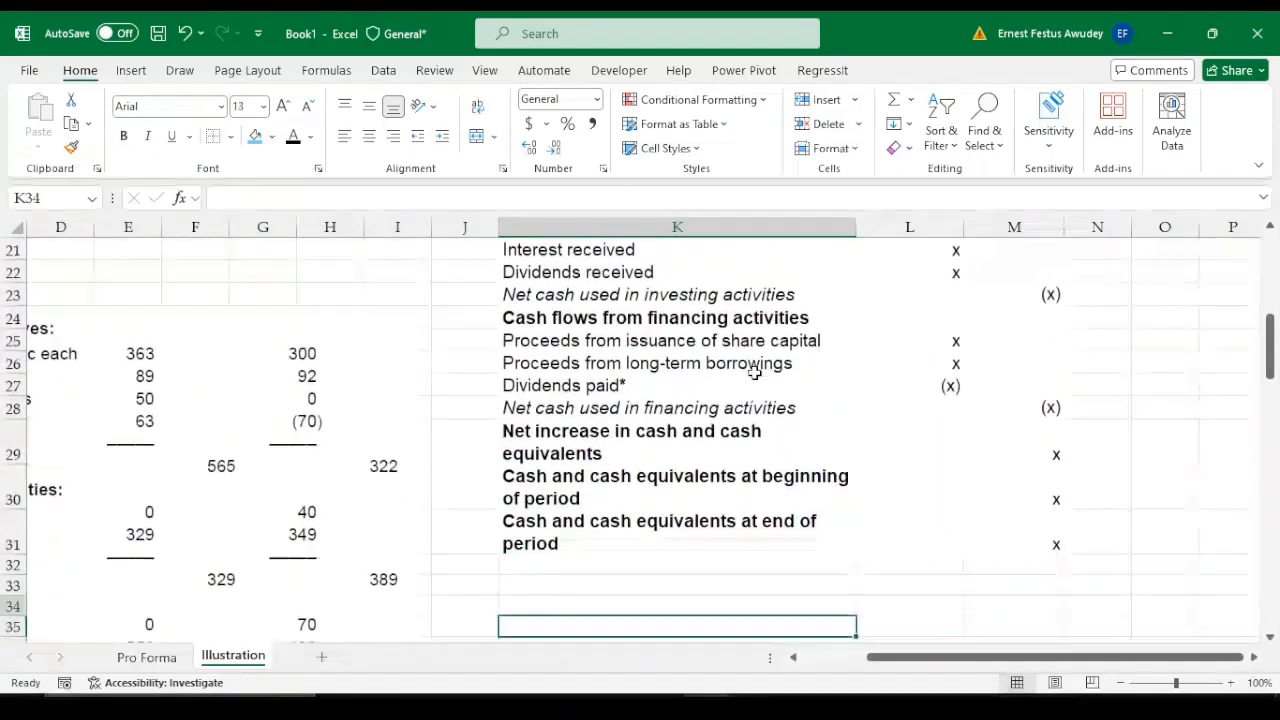
pyautogui.press('Up')
pyautogui.press('Up')
pyautogui.press('Up')
pyautogui.press('Up')
pyautogui.press('Up')
pyautogui.press('Up')
pyautogui.press('Up')
pyautogui.press('Up')
pyautogui.press('Up')
pyautogui.press('Up')
pyautogui.press('Up')
pyautogui.press('Up')
pyautogui.press('Up')
pyautogui.press('Up')
pyautogui.press('Up')
pyautogui.press('Up')
pyautogui.press('Up')
pyautogui.press('Up')
pyautogui.press('Up')
pyautogui.press('Up')
pyautogui.press('Up')
pyautogui.press('Up')
pyautogui.press('Up')
pyautogui.press('Up')
pyautogui.press('Up')
pyautogui.press('Up')
pyautogui.press('Up')
pyautogui.press('Up')
pyautogui.press('Up')
pyautogui.press('Up')
pyautogui.press('Up')
pyautogui.press('Up')
pyautogui.press('Up')
pyautogui.press('Down')
pyautogui.press('Down')
pyautogui.press('Down')
pyautogui.press('Down')
pyautogui.press('Down')
pyautogui.press('Down')
pyautogui.press('Down')
pyautogui.press('Down')
pyautogui.press('Down')
pyautogui.press('Down')
pyautogui.press('Down')
pyautogui.press('Down')
pyautogui.press('Down')
pyautogui.press('Down')
pyautogui.press('Down')
pyautogui.press('Down')
pyautogui.press('Down')
pyautogui.press('Down')
pyautogui.press('Down')
pyautogui.press('Down')
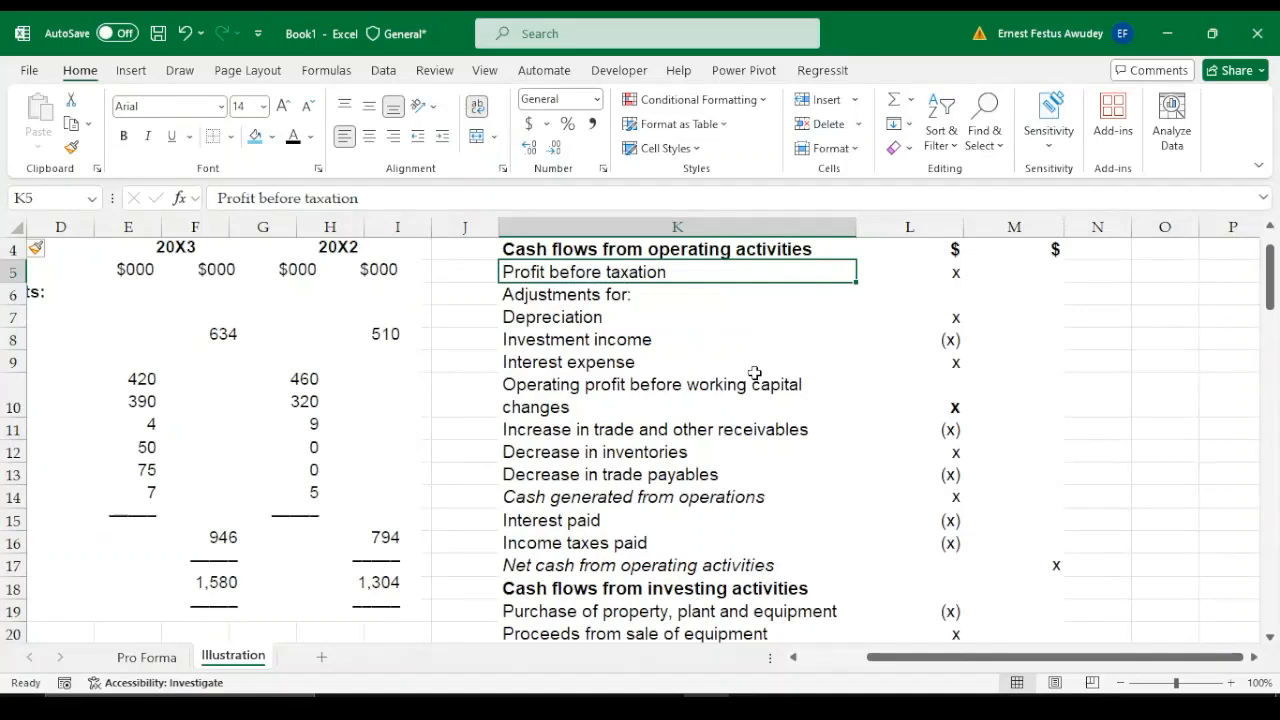
# Enter the heading "Workings" in K35 below the cash flow statement and the number 1 in K37
pyautogui.press('Down')
pyautogui.press('Down')
pyautogui.press('Down')
pyautogui.press('Down')
pyautogui.press('Up')
pyautogui.press('Up')
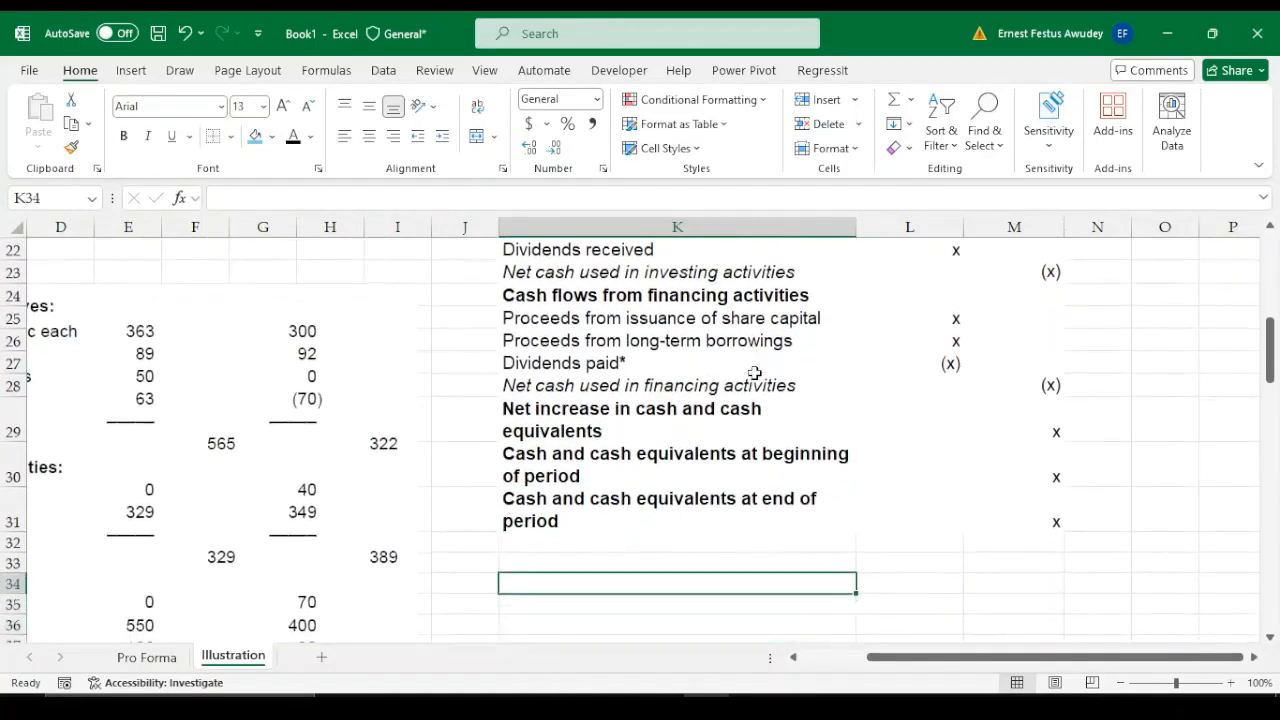
pyautogui.press('Down')
pyautogui.write('W')
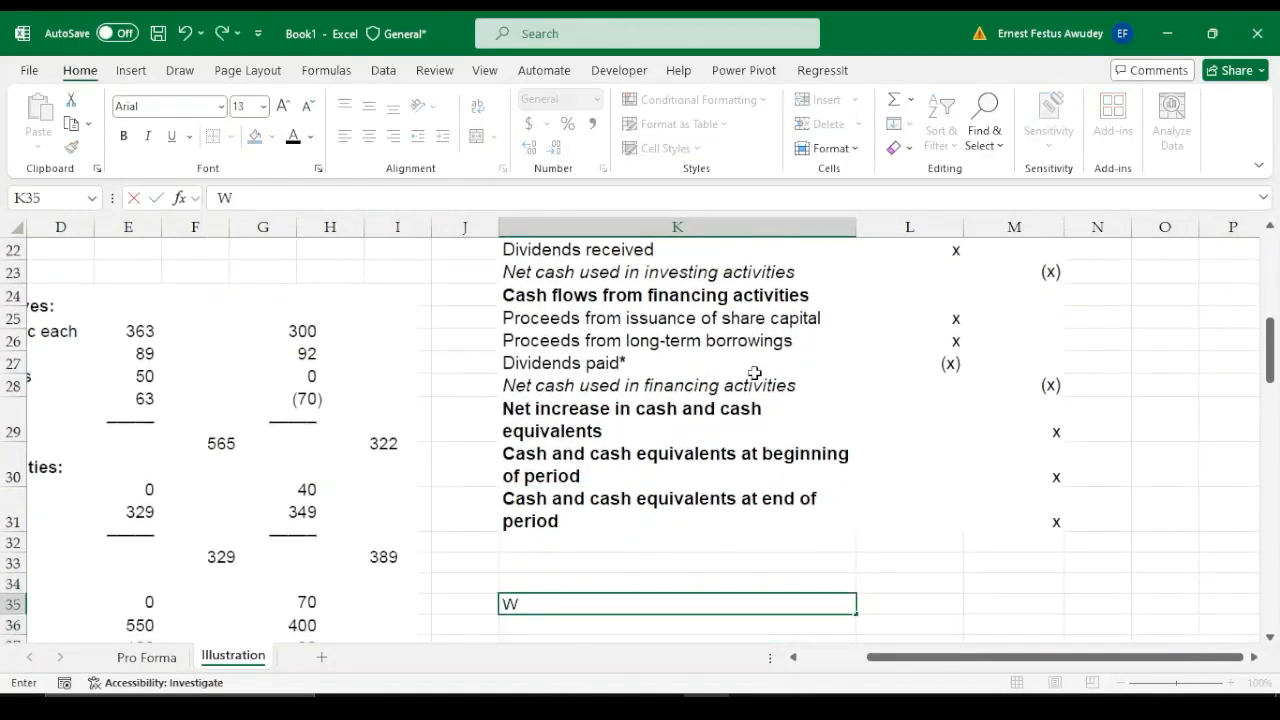
pyautogui.write('orkings')
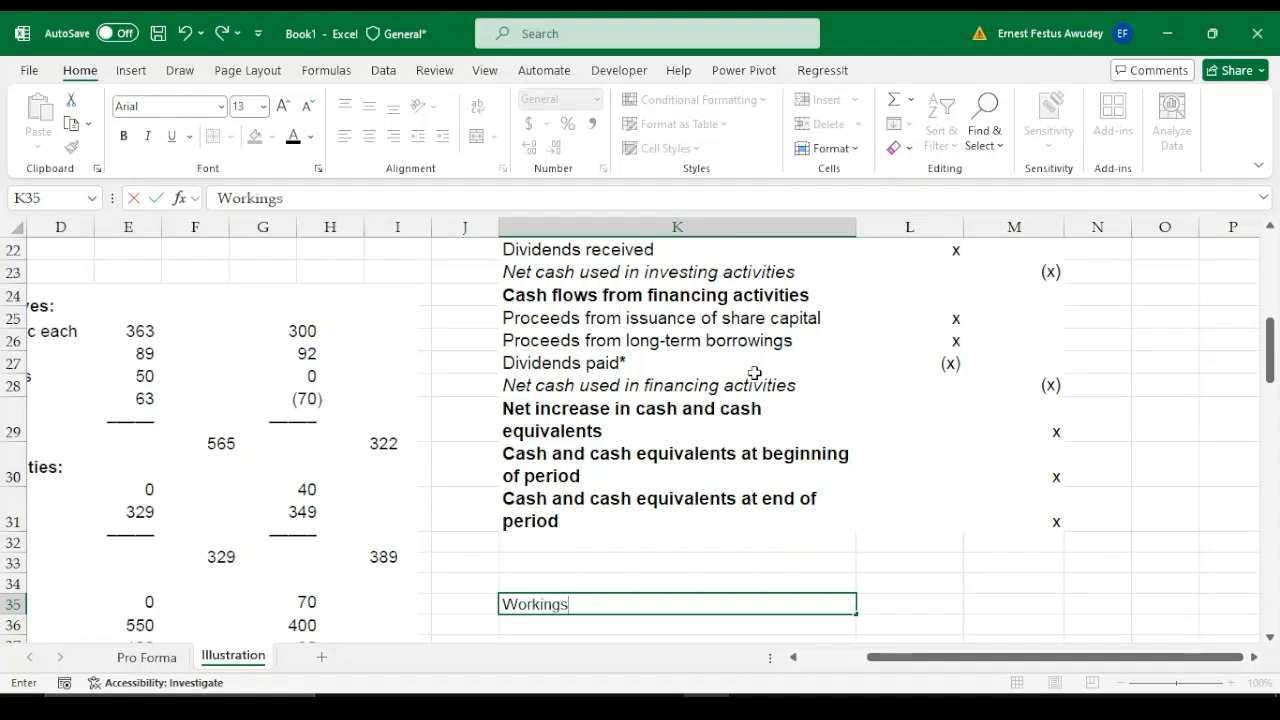
pyautogui.press('Return')
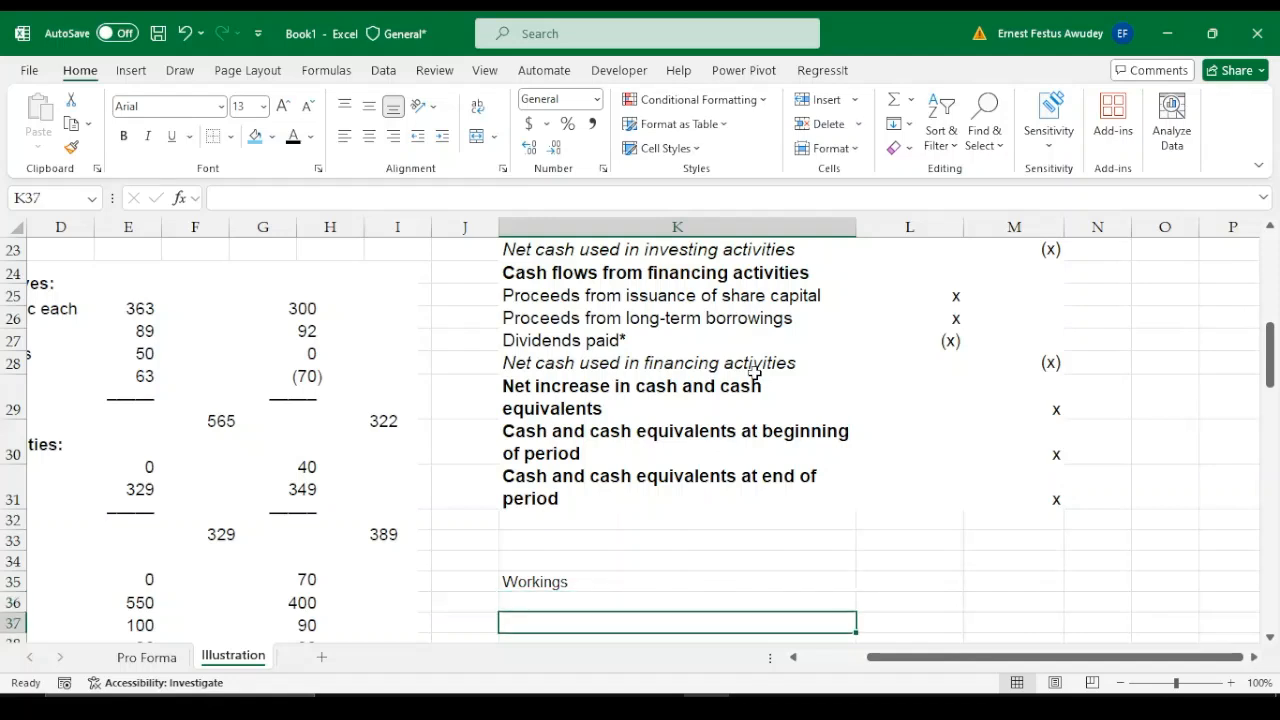
pyautogui.write('1.')
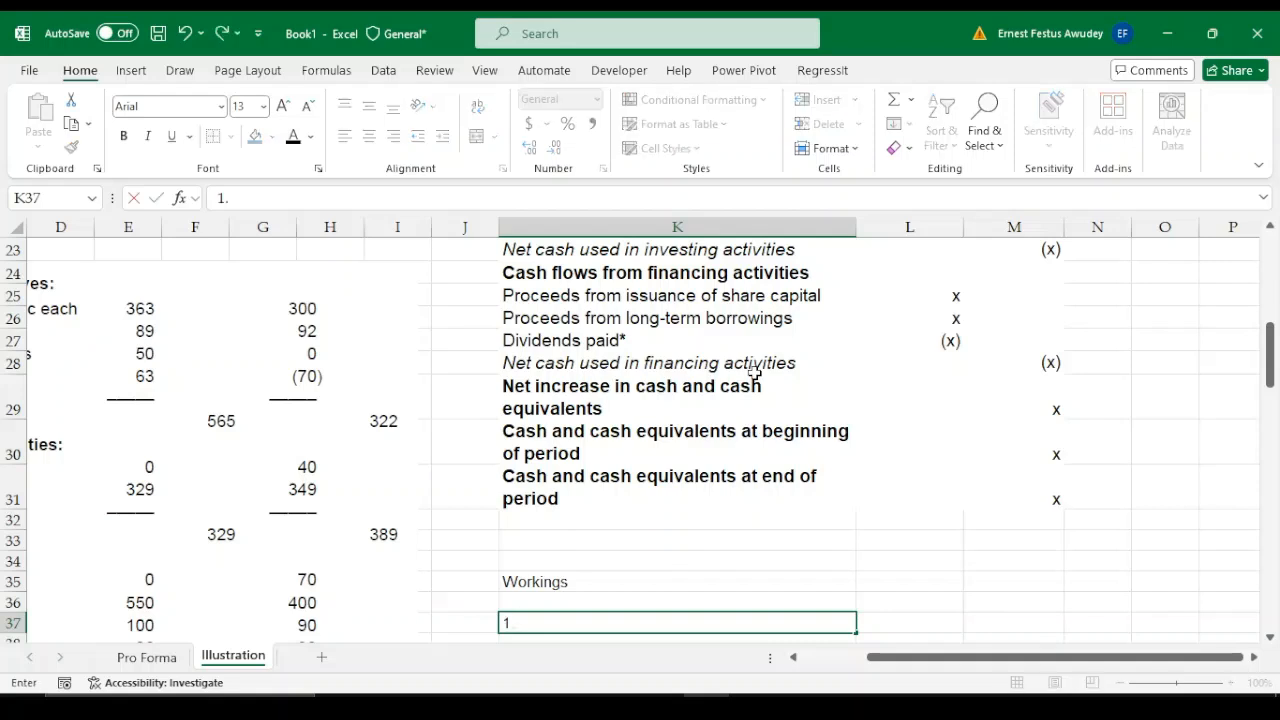
# Make the "Workings" heading in K35 bold
pyautogui.press('Up')
pyautogui.press('Up')
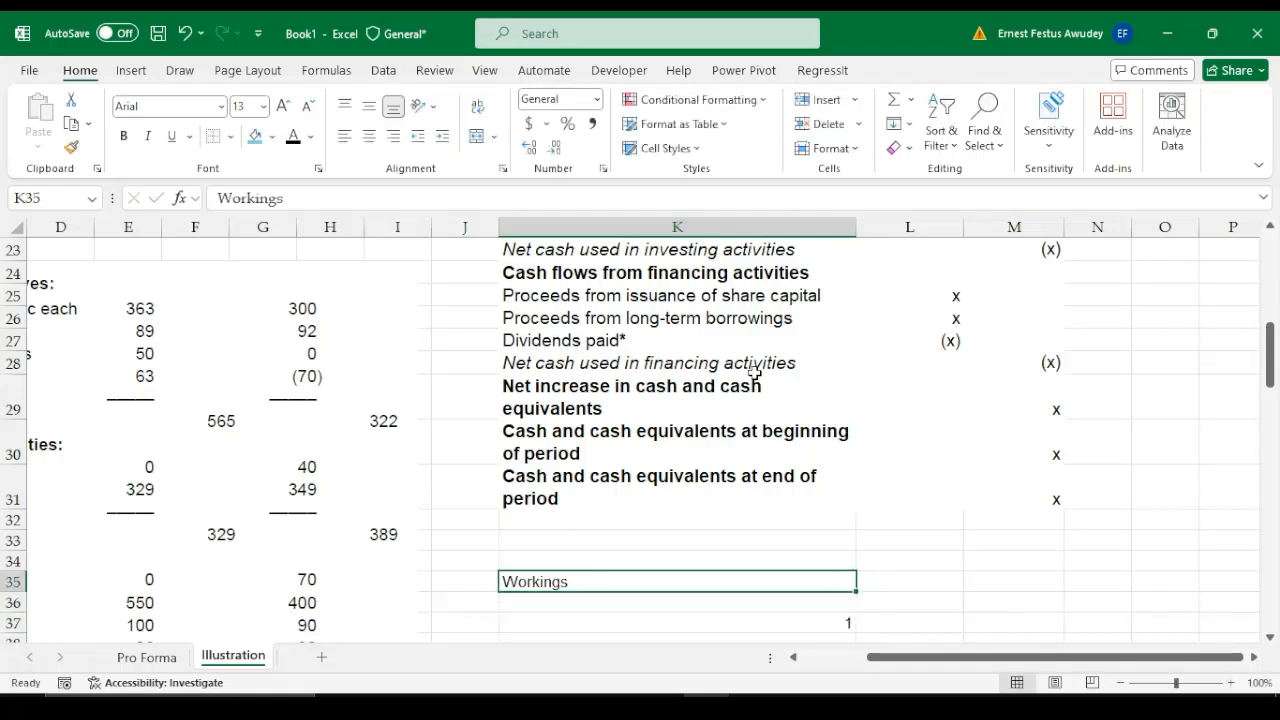
pyautogui.hotkey('ctrl', 'b')
# Replace the placeholder for profit before taxation in L5 with =290
pyautogui.press('Up')
pyautogui.press('Up')
pyautogui.press('Up')
pyautogui.press('Up')
pyautogui.press('Up')
pyautogui.press('Up')
pyautogui.press('Up')
pyautogui.press('Up')
pyautogui.press('Up')
pyautogui.press('Up')
pyautogui.press('Up')
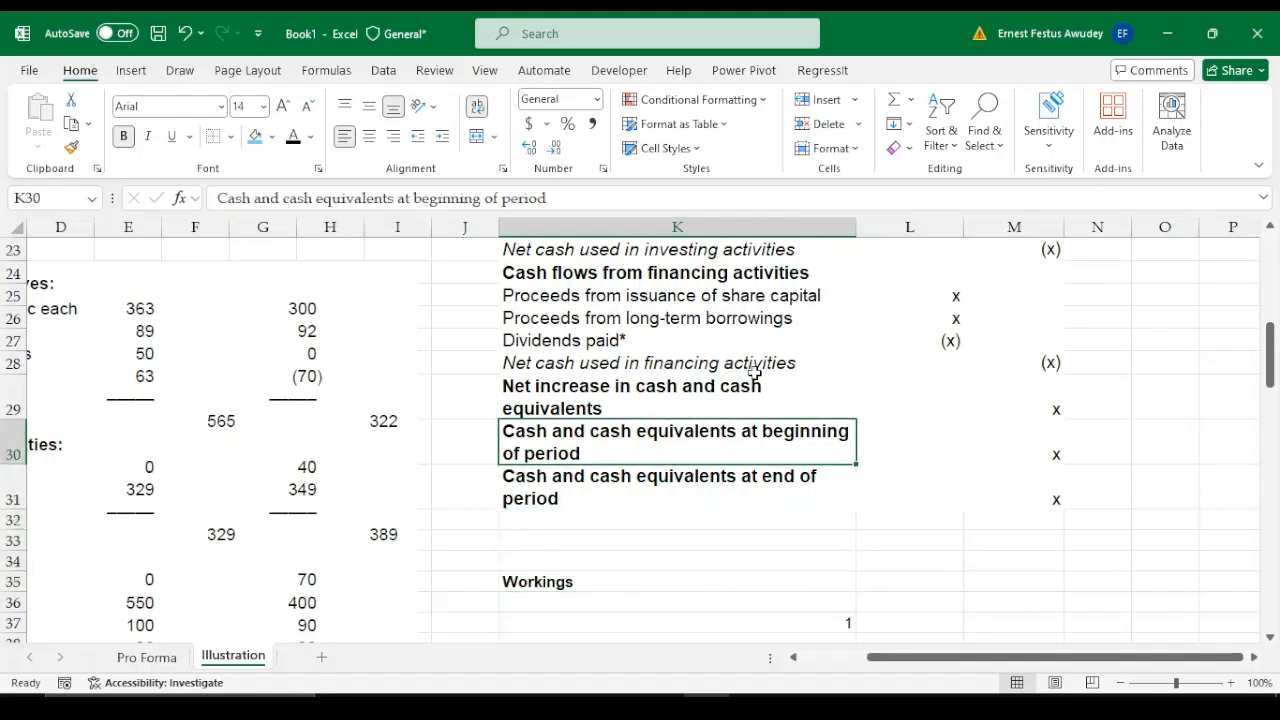
pyautogui.press('Up')
pyautogui.press('Up')
pyautogui.press('Up')
pyautogui.press('Up')
pyautogui.press('Up')
pyautogui.press('Up')
pyautogui.press('Up')
pyautogui.press('Up')
pyautogui.press('Up')
pyautogui.press('Up')
pyautogui.press('Up')
pyautogui.press('Up')
pyautogui.press('Up')
pyautogui.press('Up')
pyautogui.press('Up')
pyautogui.press('Up')
pyautogui.press('Up')
pyautogui.press('Up')
pyautogui.press('Up')
pyautogui.press('Up')
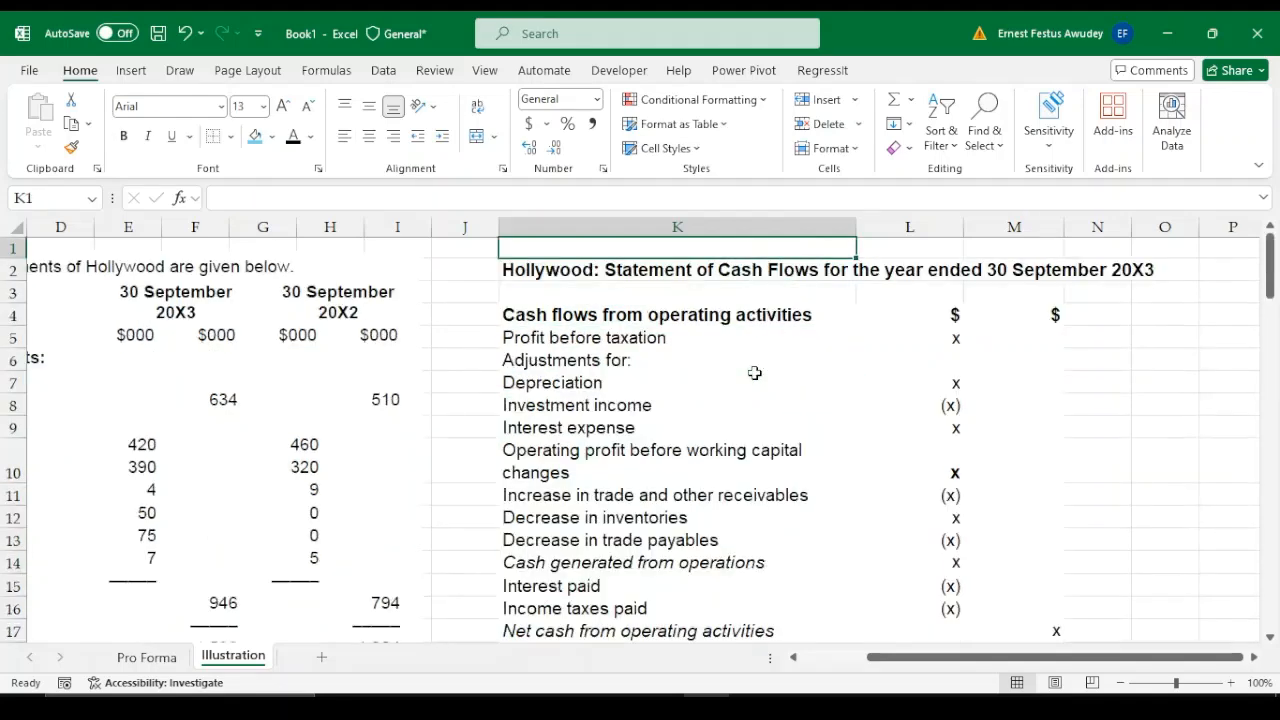
pyautogui.press('Down')
pyautogui.press('Down')
pyautogui.press('Down')
pyautogui.press('Down')
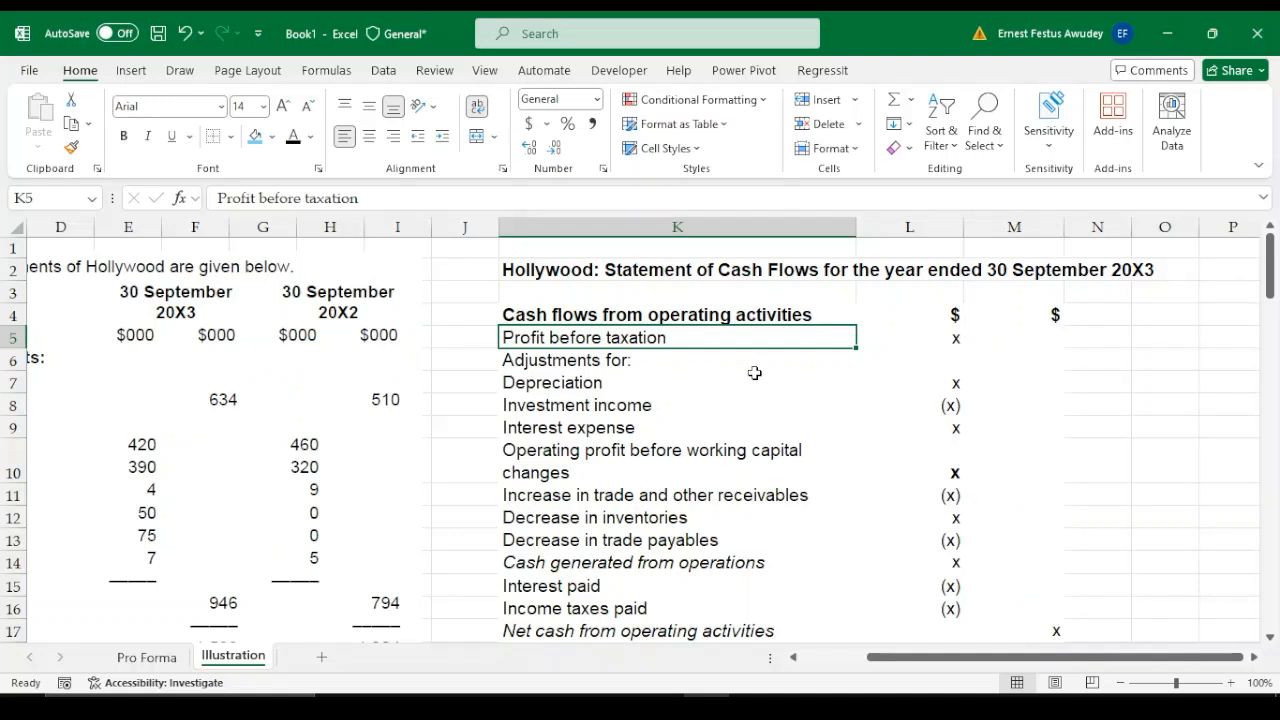
pyautogui.click(955, 340)
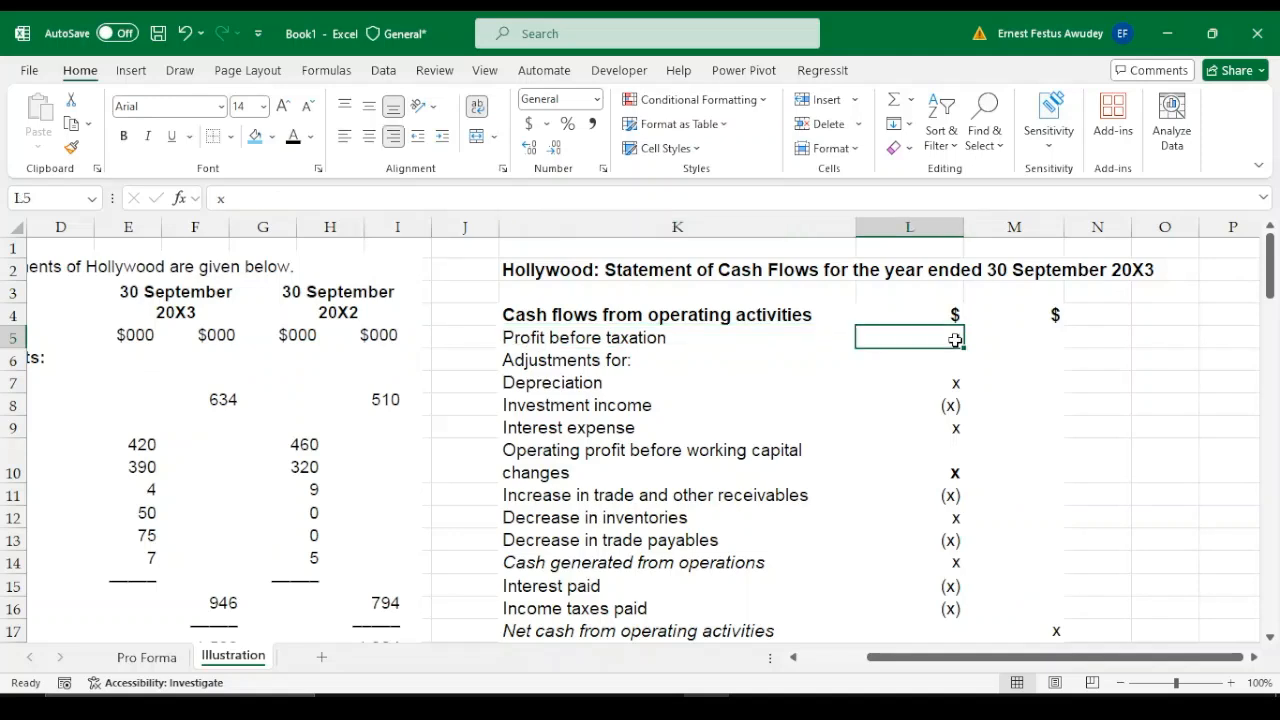
pyautogui.write('=')
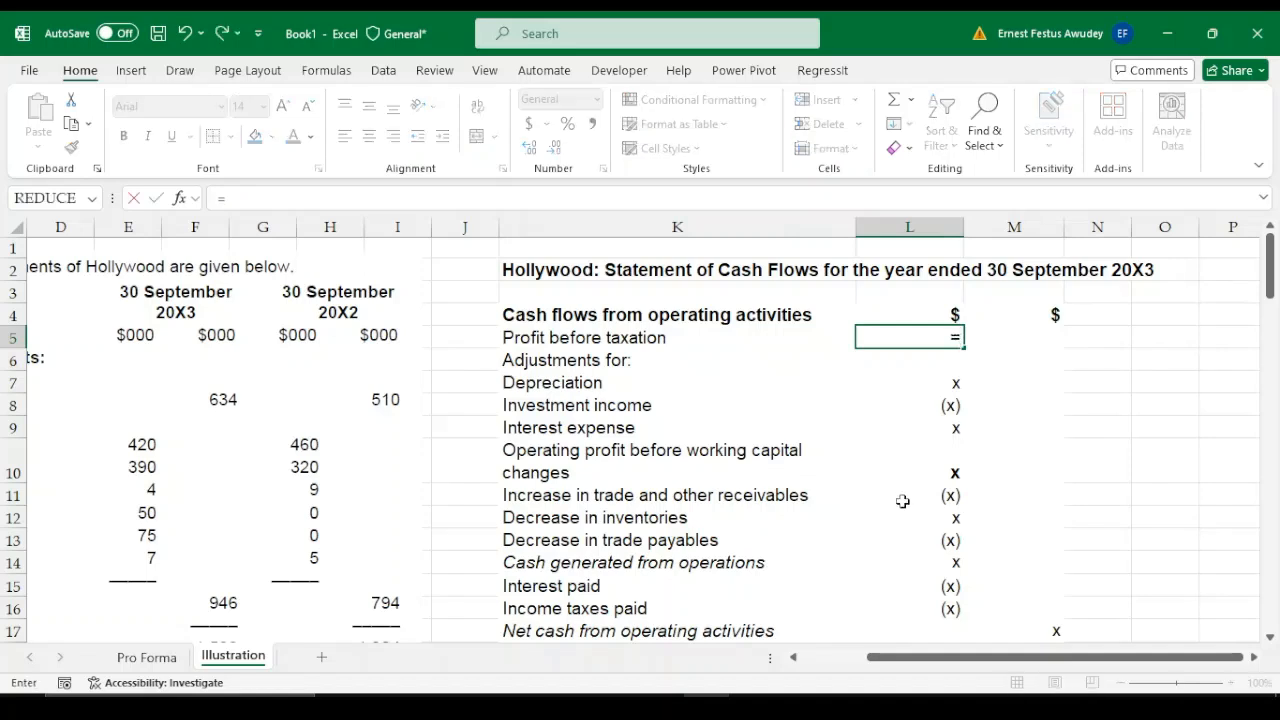
pyautogui.moveTo(902, 657); pyautogui.dragTo(864, 667)
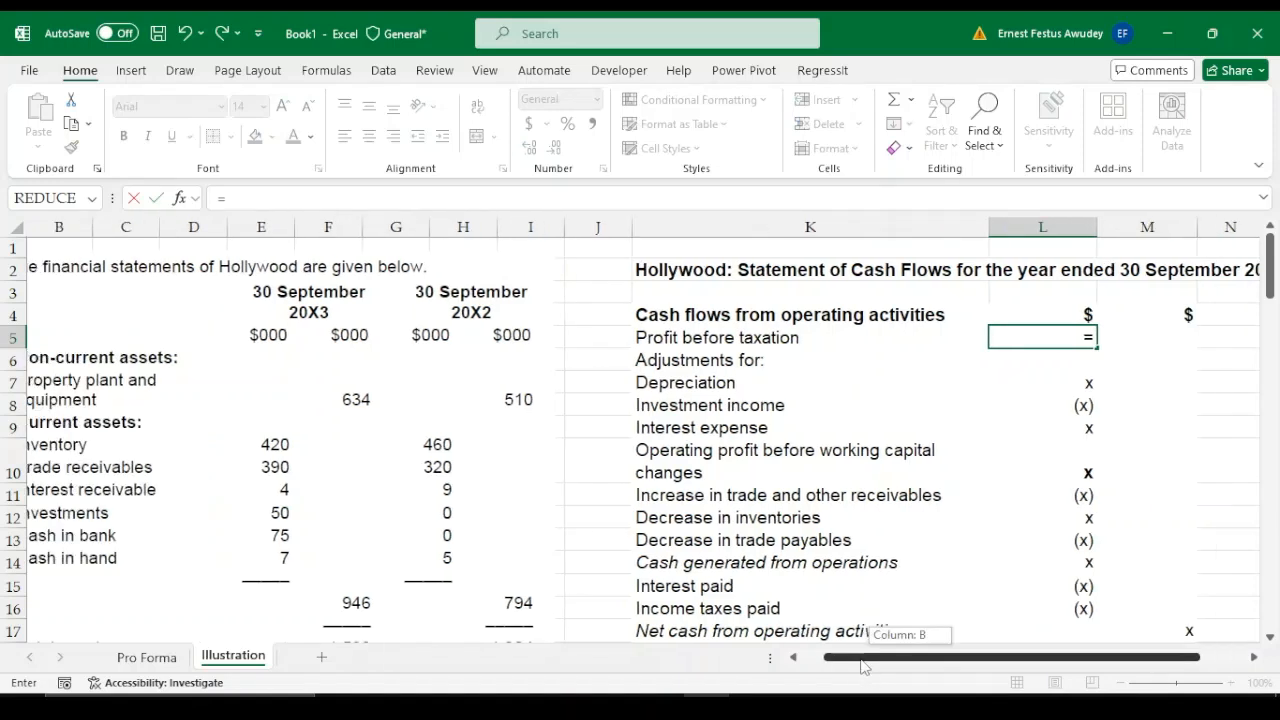
pyautogui.moveTo(864, 667); pyautogui.dragTo(842, 667)
pyautogui.moveTo(1270, 262); pyautogui.dragTo(1272, 405)
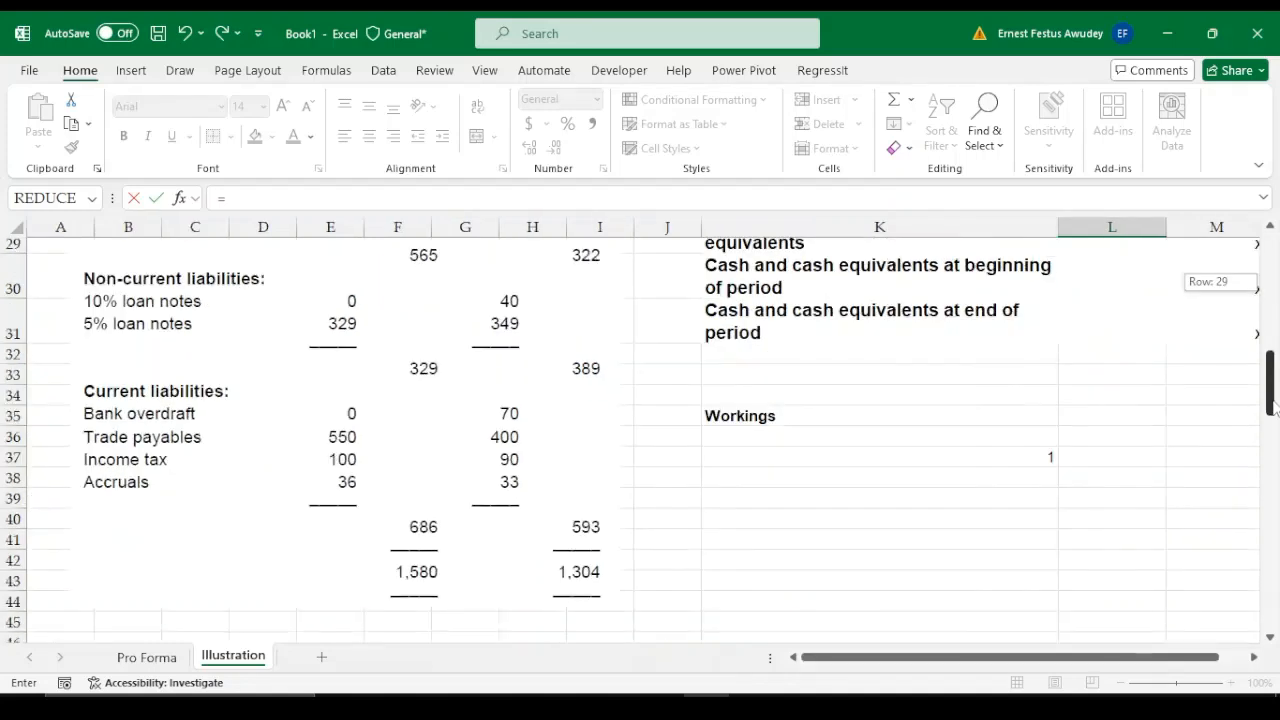
pyautogui.moveTo(1272, 405); pyautogui.dragTo(1275, 240)
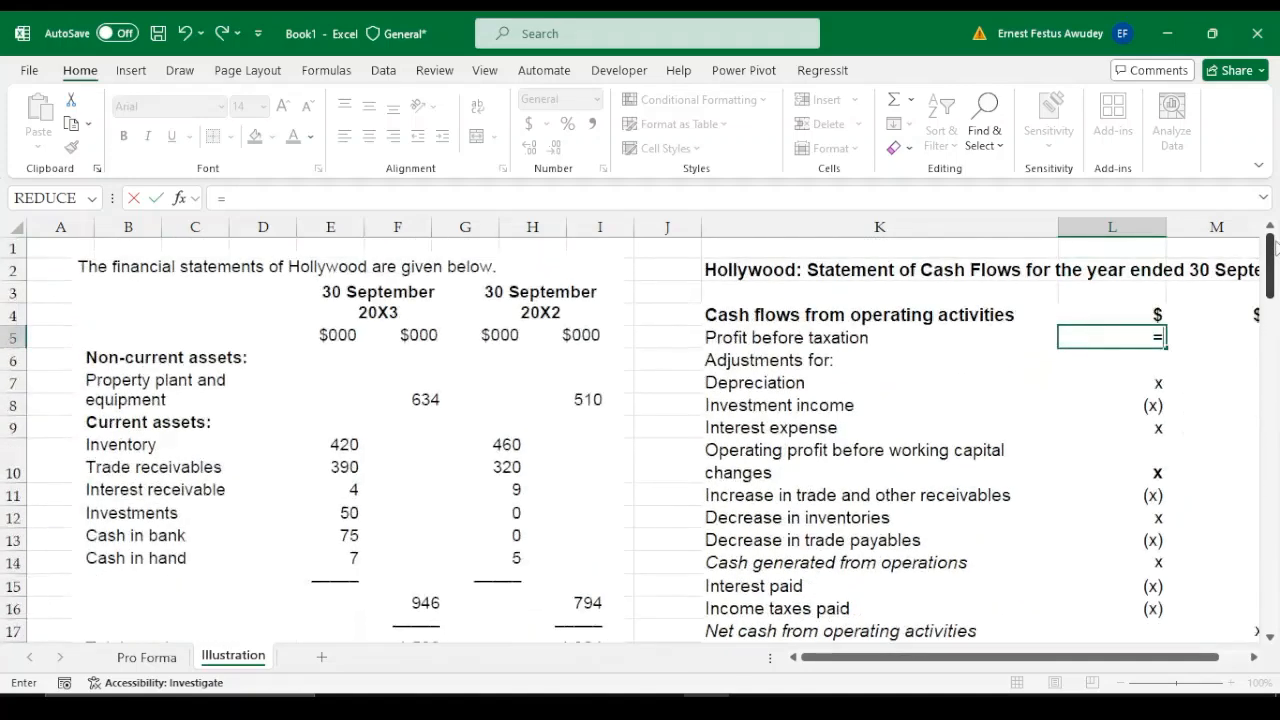
pyautogui.write('290')
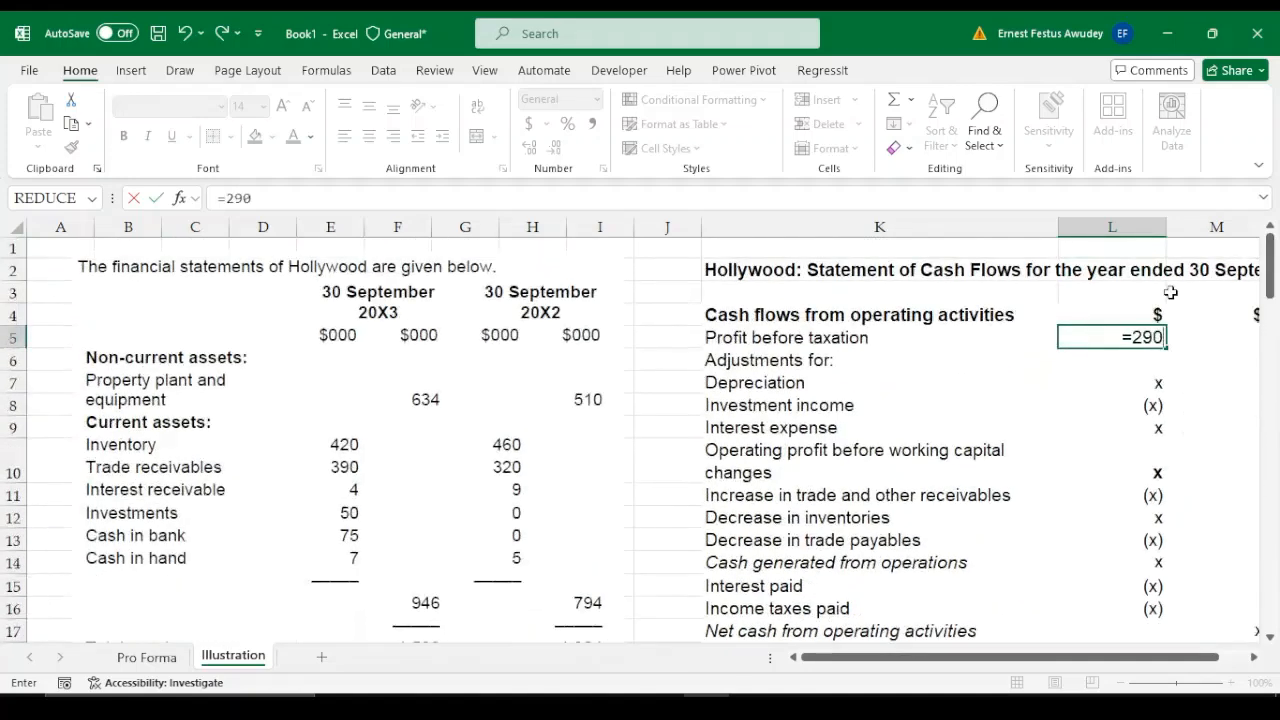
pyautogui.press('Return')
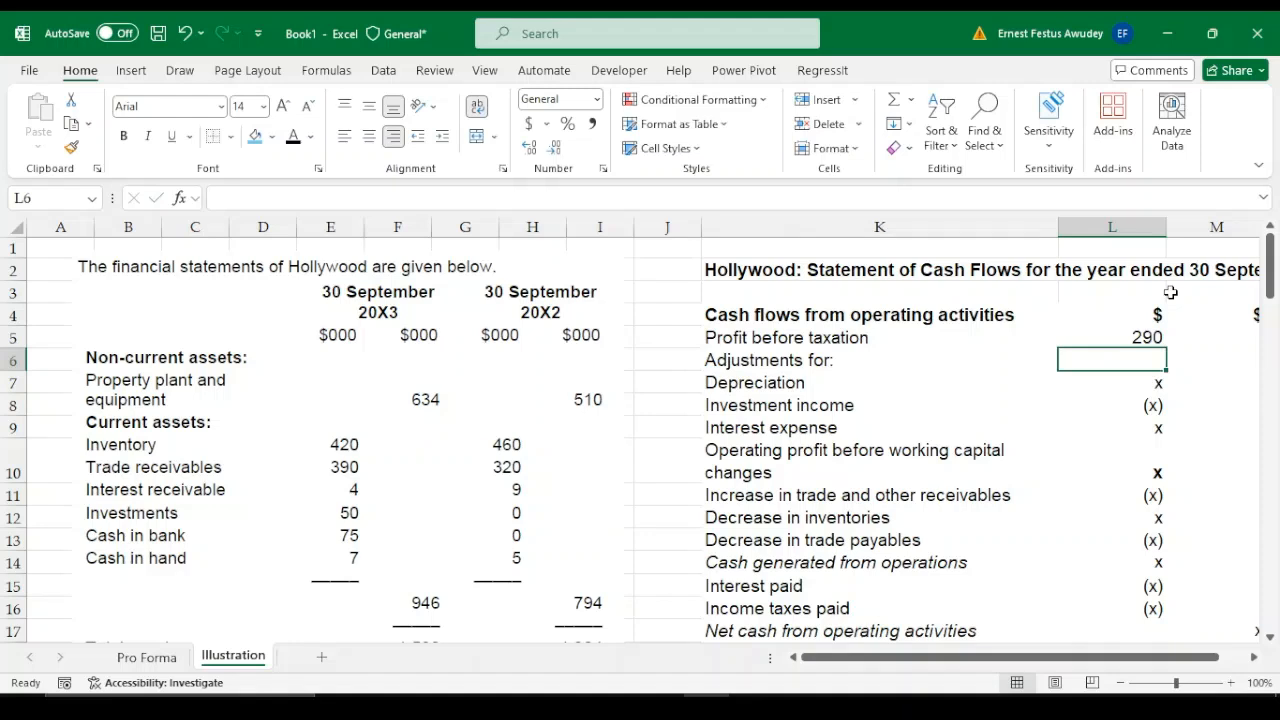
# Examine the additional information notes below the financial statements for the year's depreciation charge, which the Depreciation line in L7 needs
pyautogui.click(1153, 383)
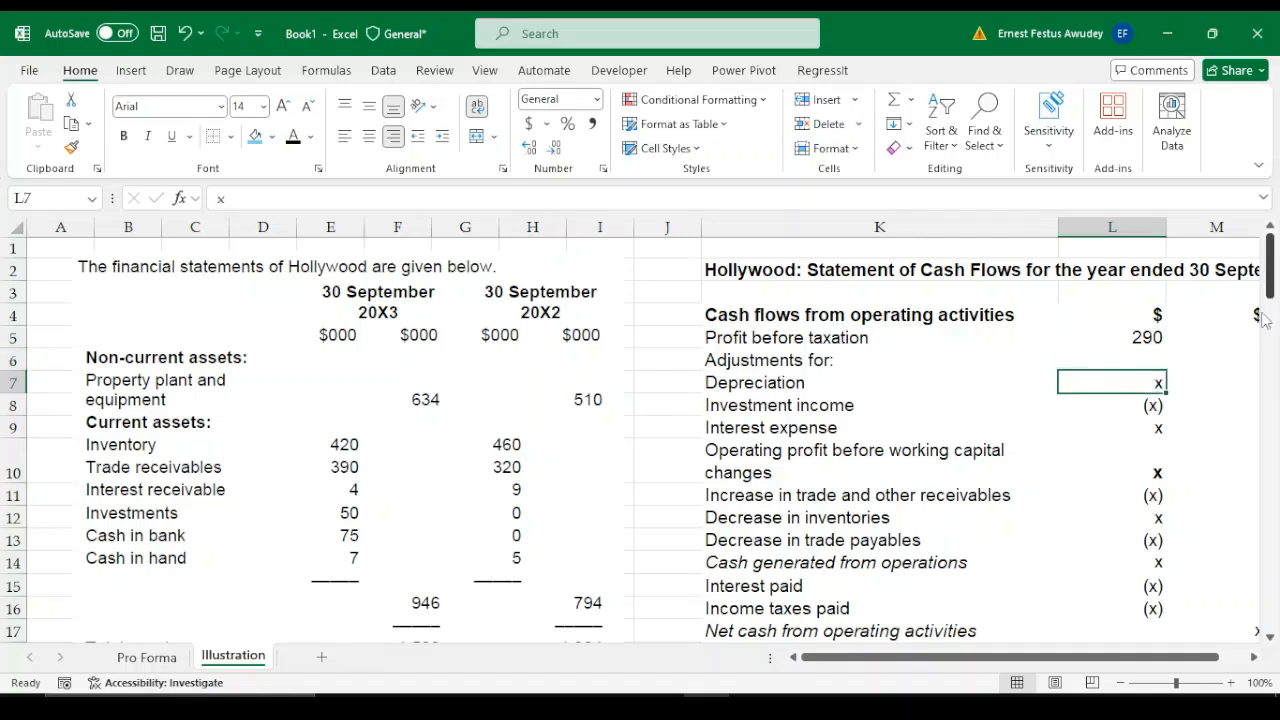
pyautogui.moveTo(1037, 662); pyautogui.dragTo(1076, 665)
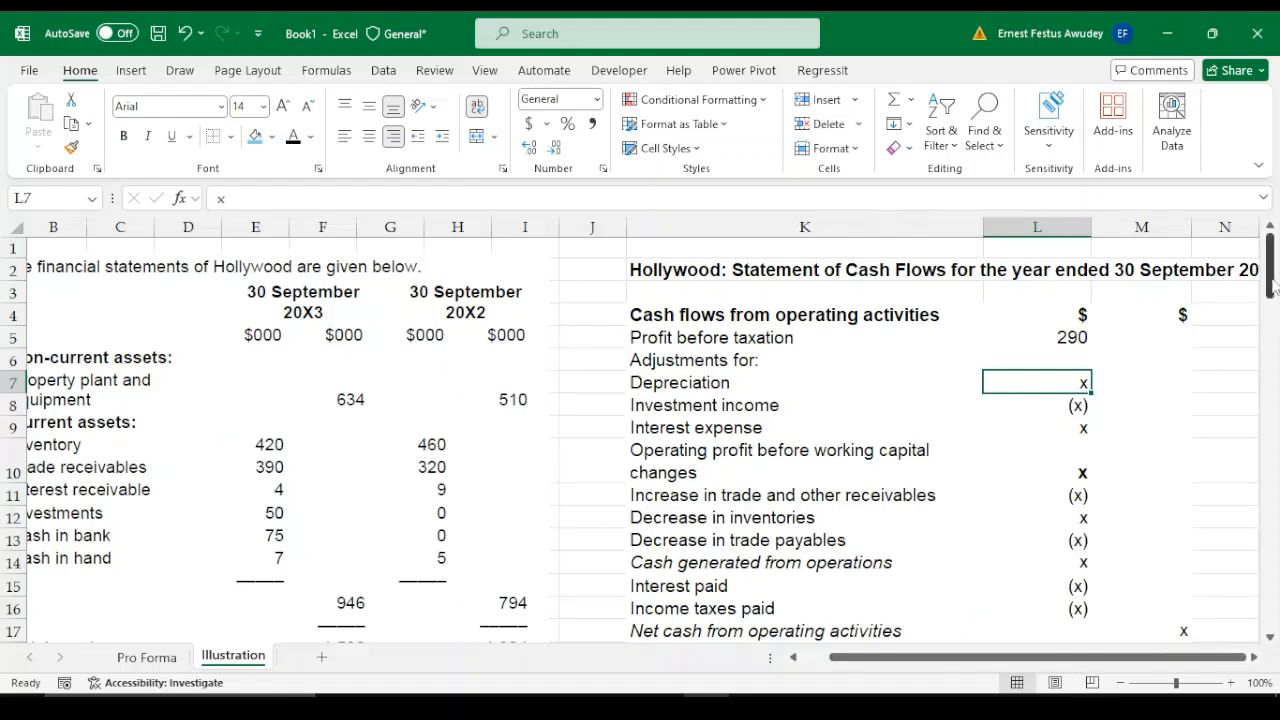
pyautogui.moveTo(1273, 285)
pyautogui.mouseDown()
pyautogui.moveTo(1273, 369)
pyautogui.moveTo(1273, 284)
pyautogui.mouseUp()
pyautogui.moveTo(918, 657); pyautogui.dragTo(960, 667)
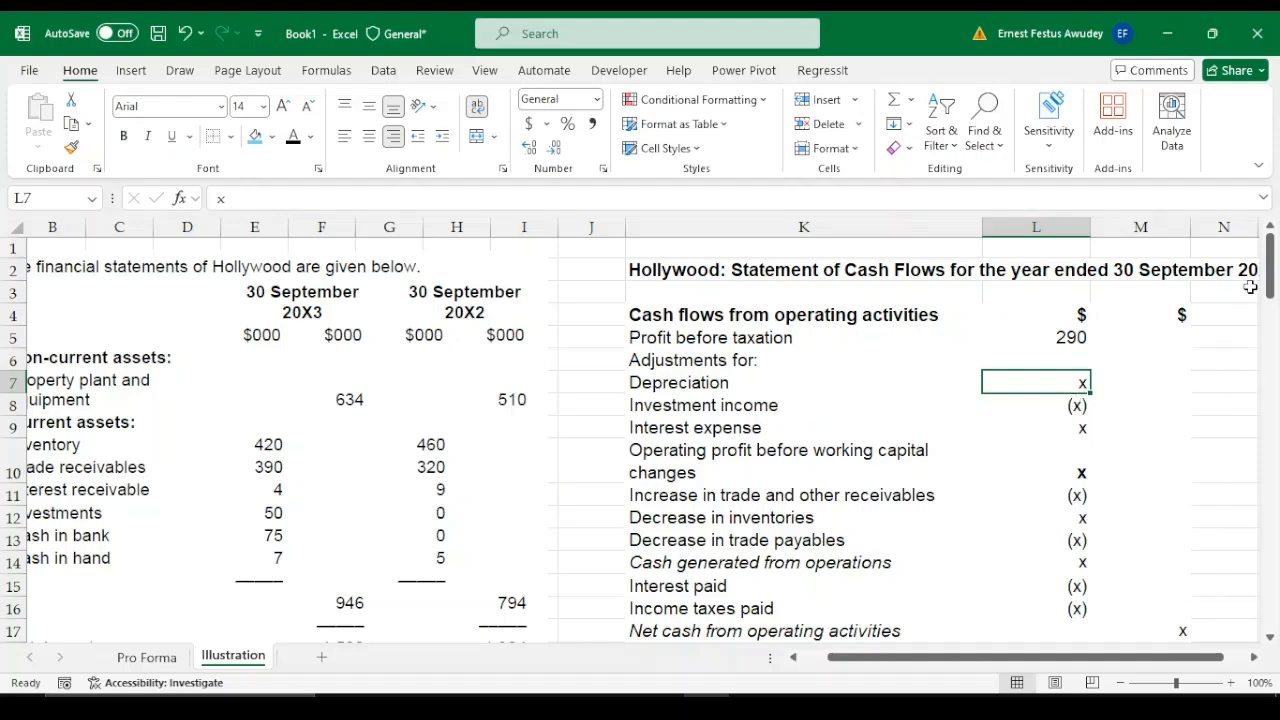
pyautogui.moveTo(1270, 292); pyautogui.dragTo(1268, 552)
pyautogui.moveTo(990, 663); pyautogui.dragTo(992, 662)
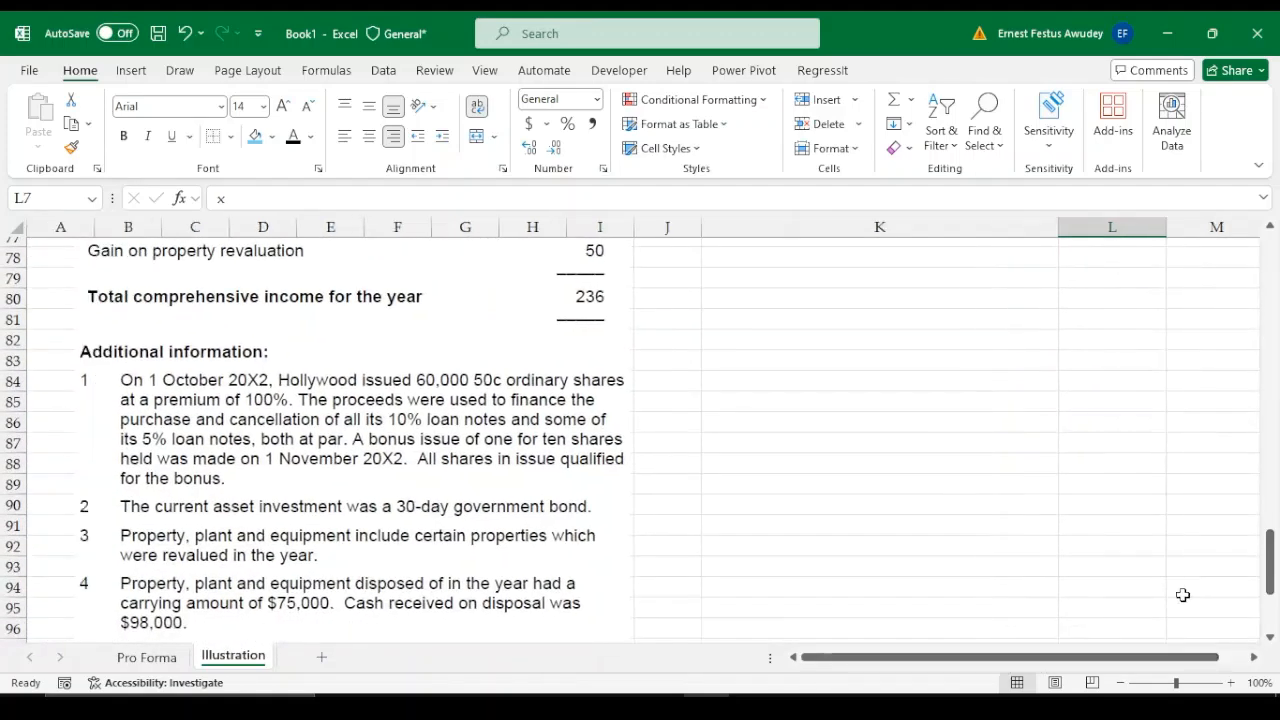
pyautogui.moveTo(1270, 560); pyautogui.dragTo(1273, 582)
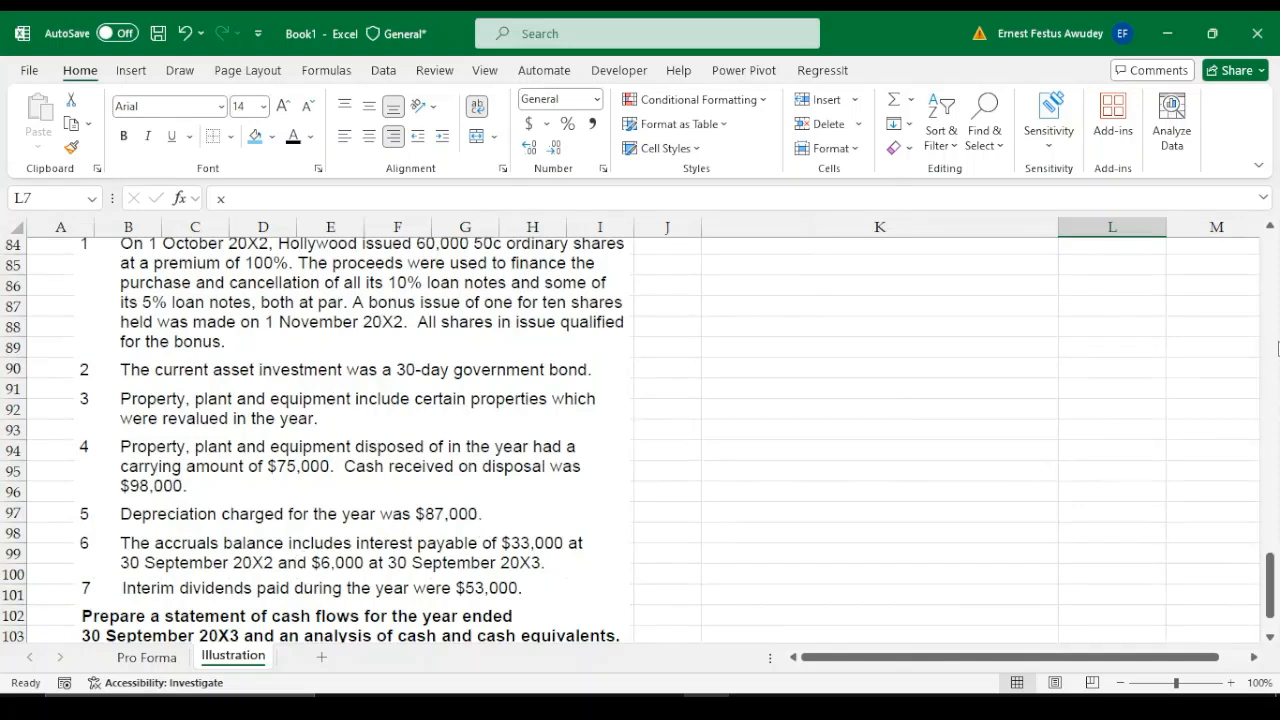
pyautogui.moveTo(1270, 557); pyautogui.dragTo(1270, 255)
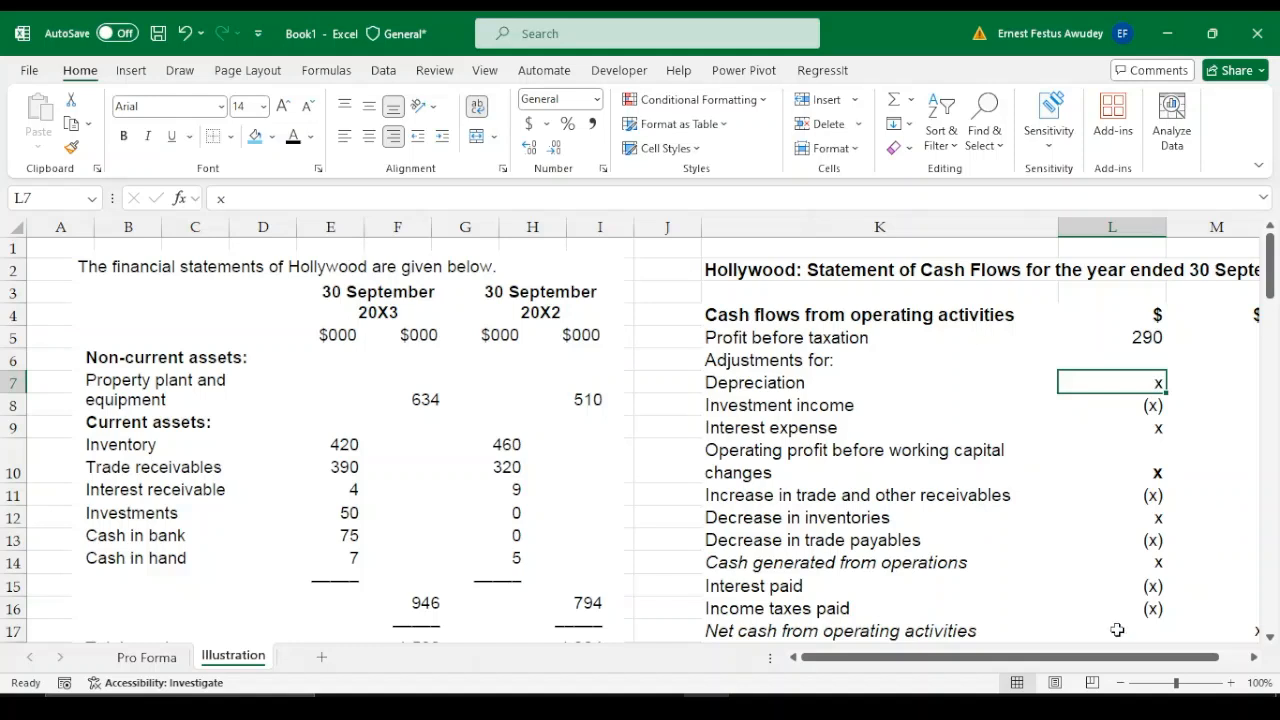
pyautogui.moveTo(1090, 662); pyautogui.dragTo(1128, 662)
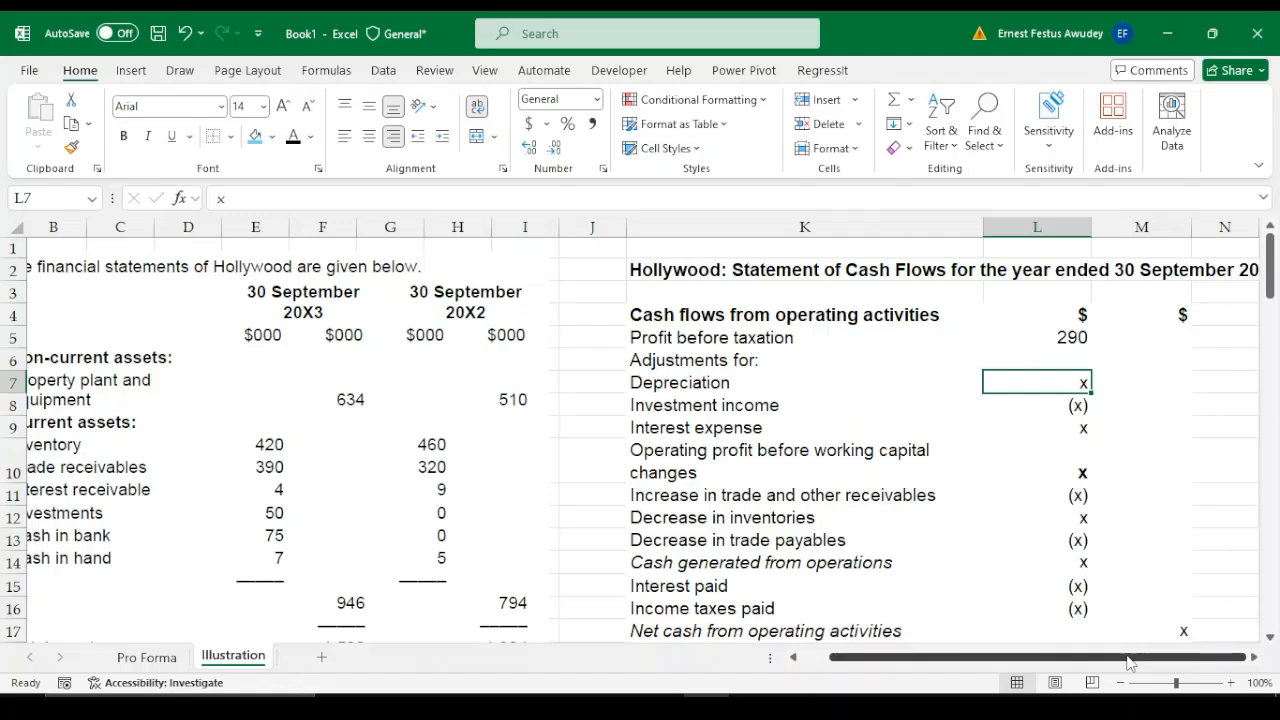
# Replace the Depreciation placeholder in L7 of the cash flow statement with 87
pyautogui.press('Up')
pyautogui.press('Home')
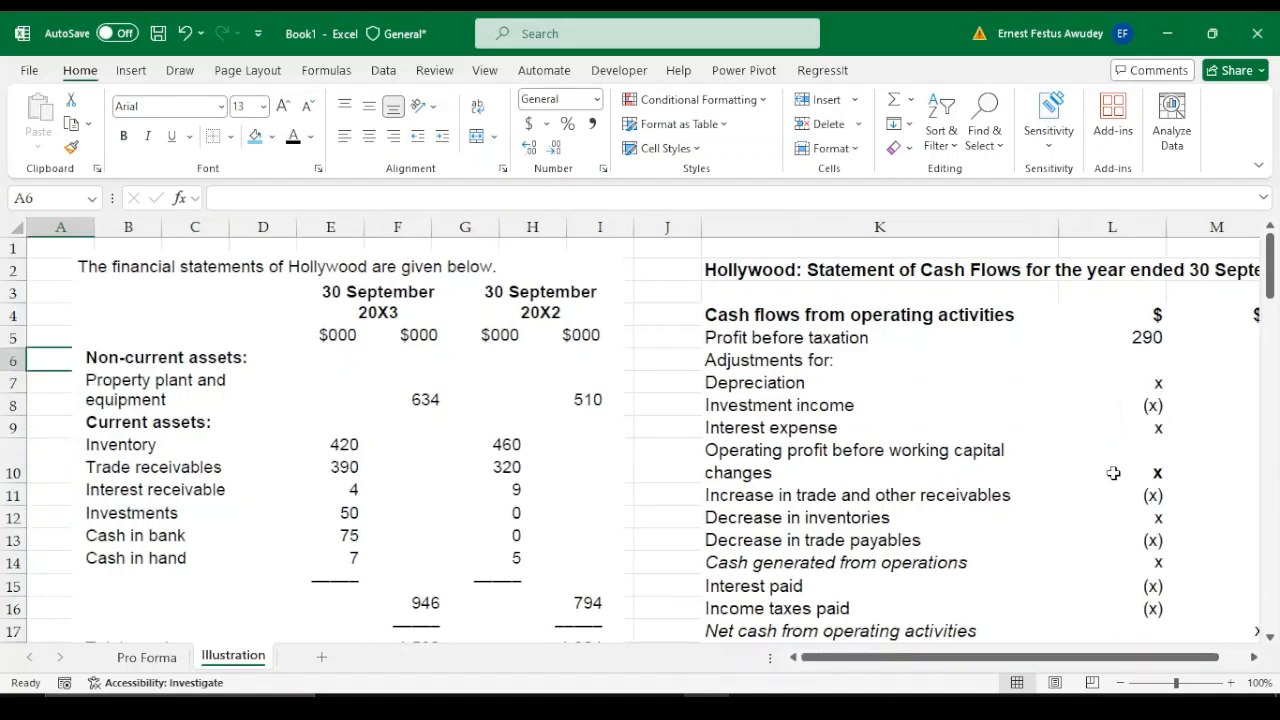
pyautogui.click(1150, 385)
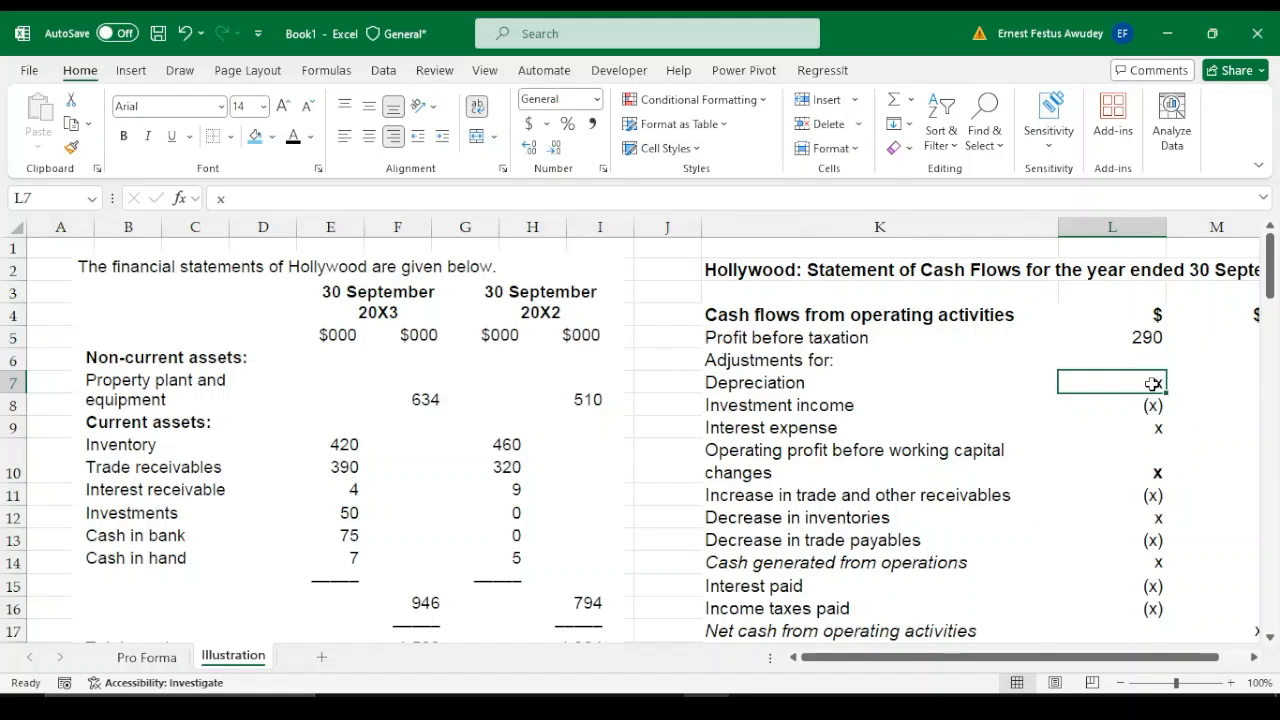
pyautogui.write('87')
pyautogui.press('Return')
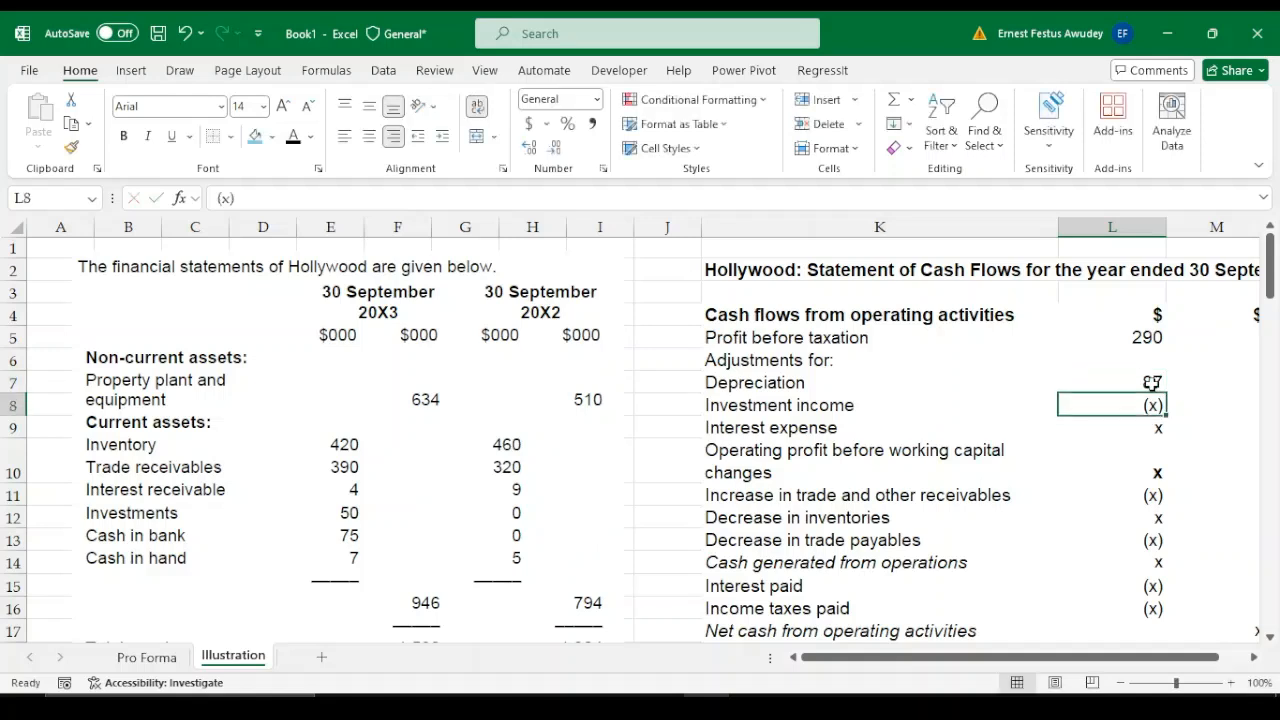
# Change the currency headings in L4 and M4 of the cash flow statement to $000
pyautogui.click(1155, 314)
pyautogui.doubleClick(1155, 314)
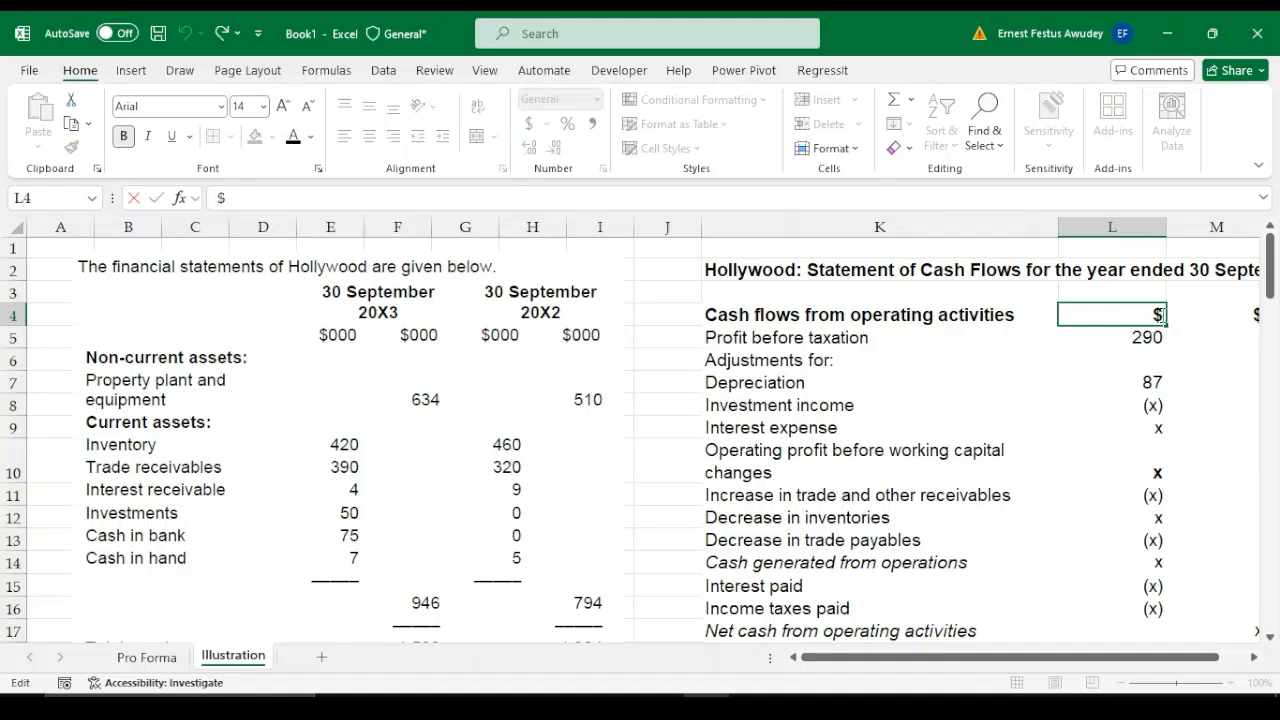
pyautogui.write('000')
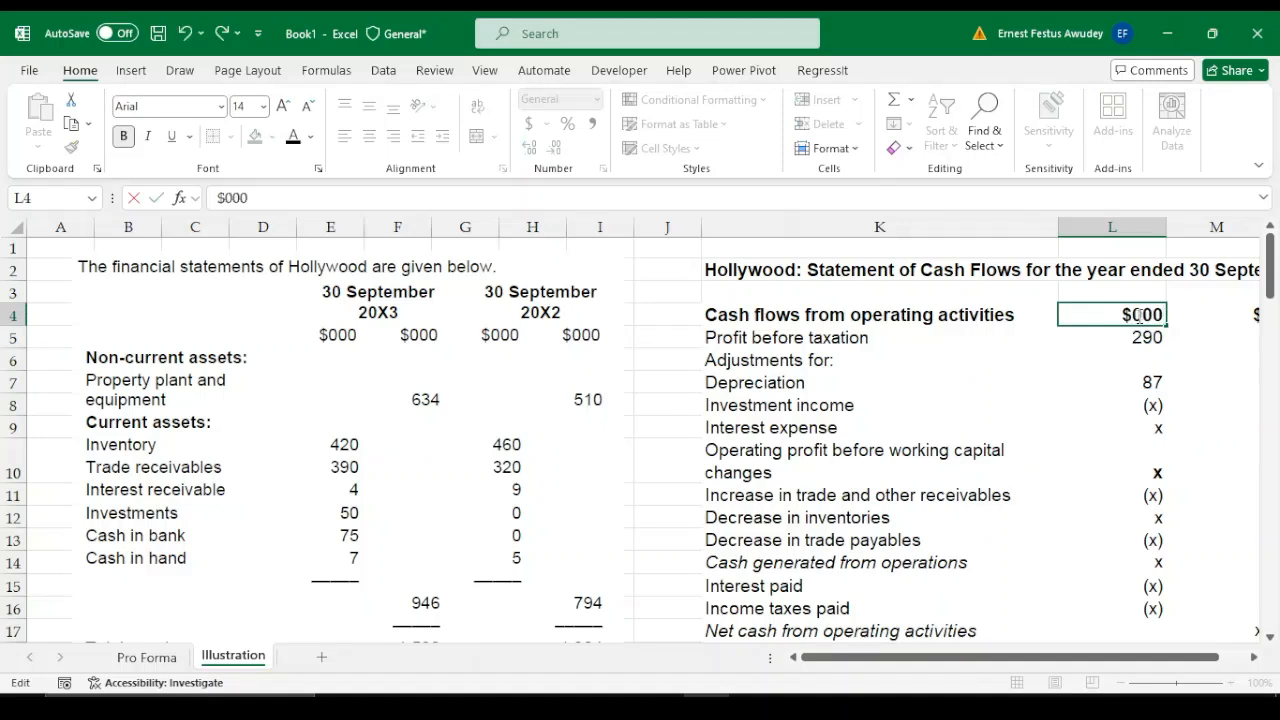
pyautogui.press('Tab')
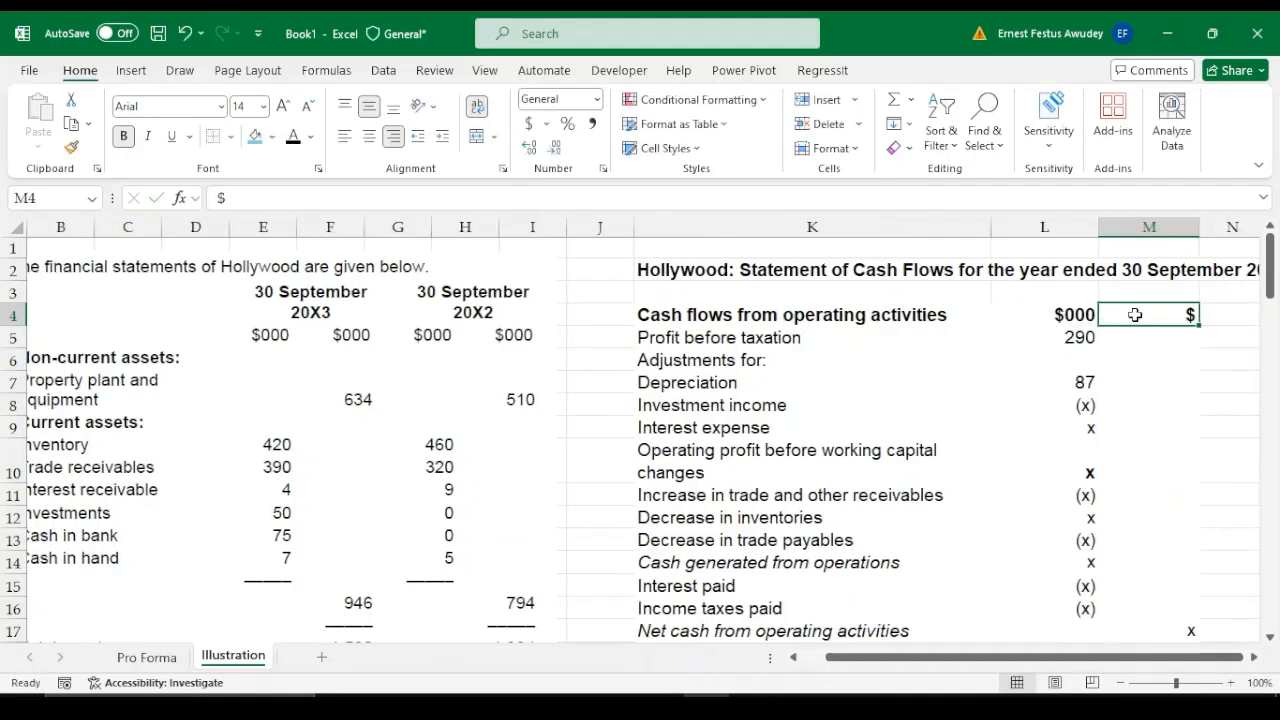
pyautogui.write('$0')
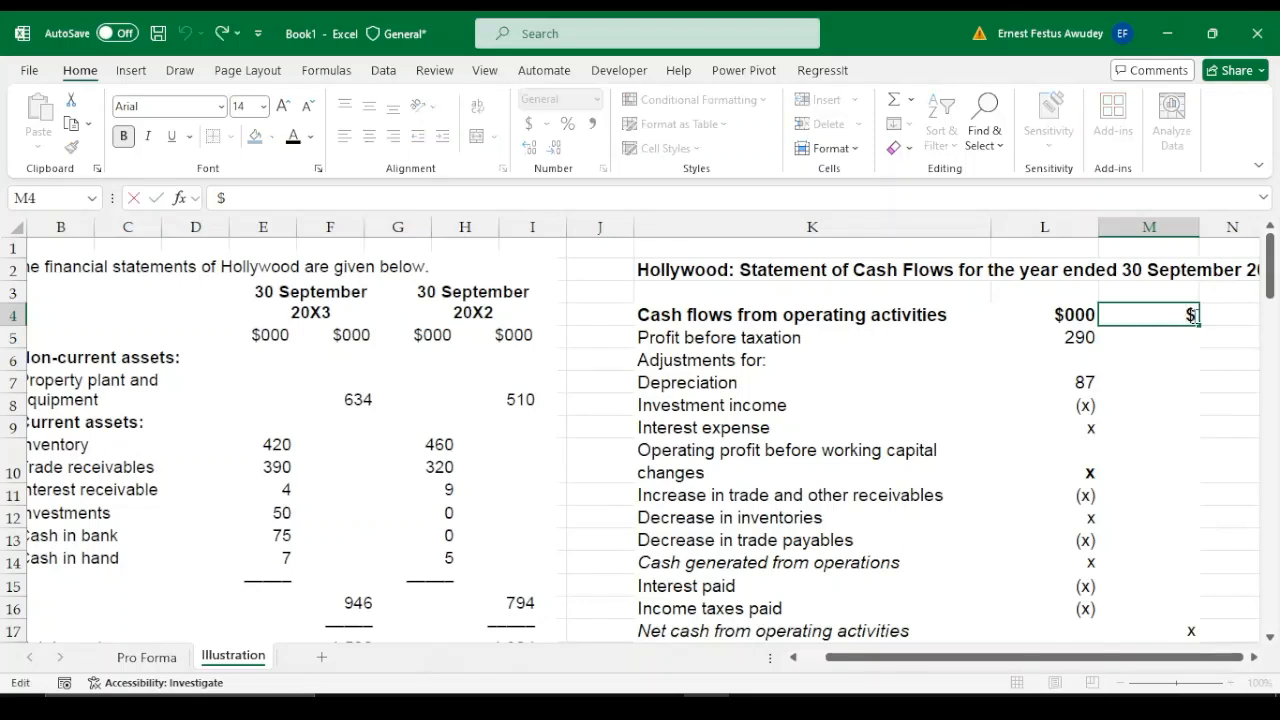
pyautogui.write('00')
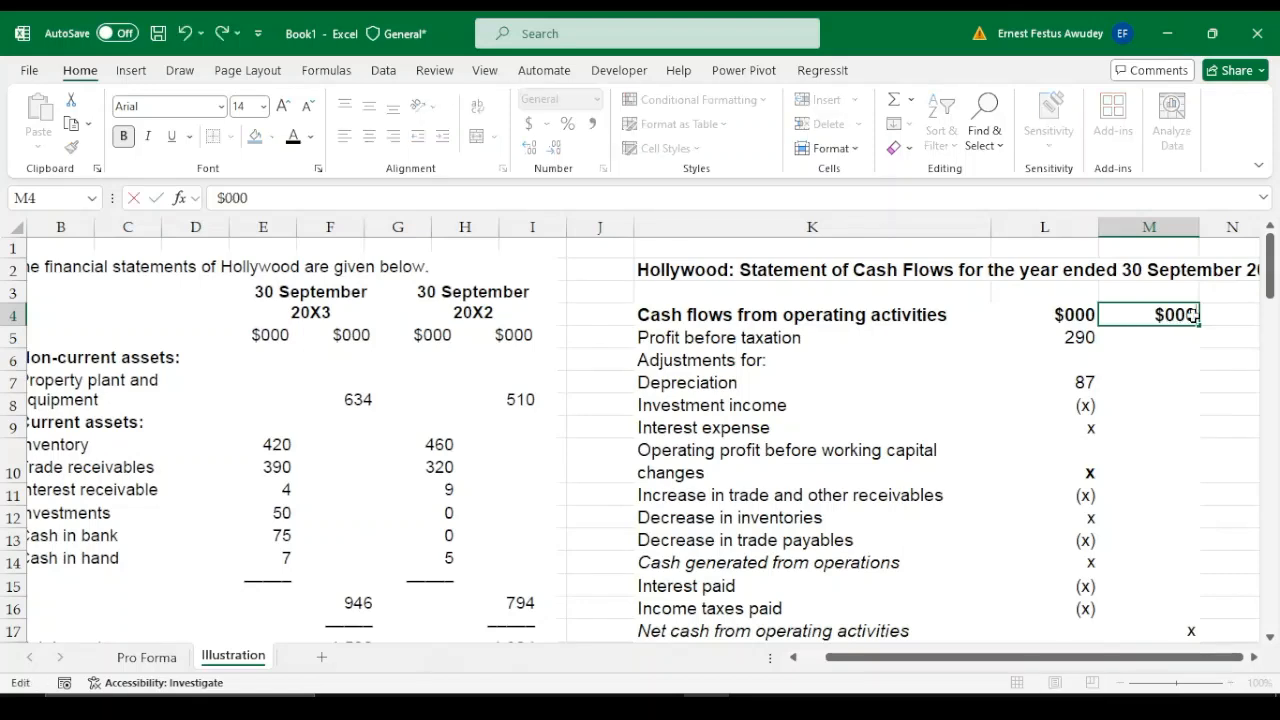
pyautogui.press('Return')
# Look up the income from investments in the profit or loss statement, then enter -5 for investment income in L8 and 19 for interest expense in L9
pyautogui.click(1079, 380)
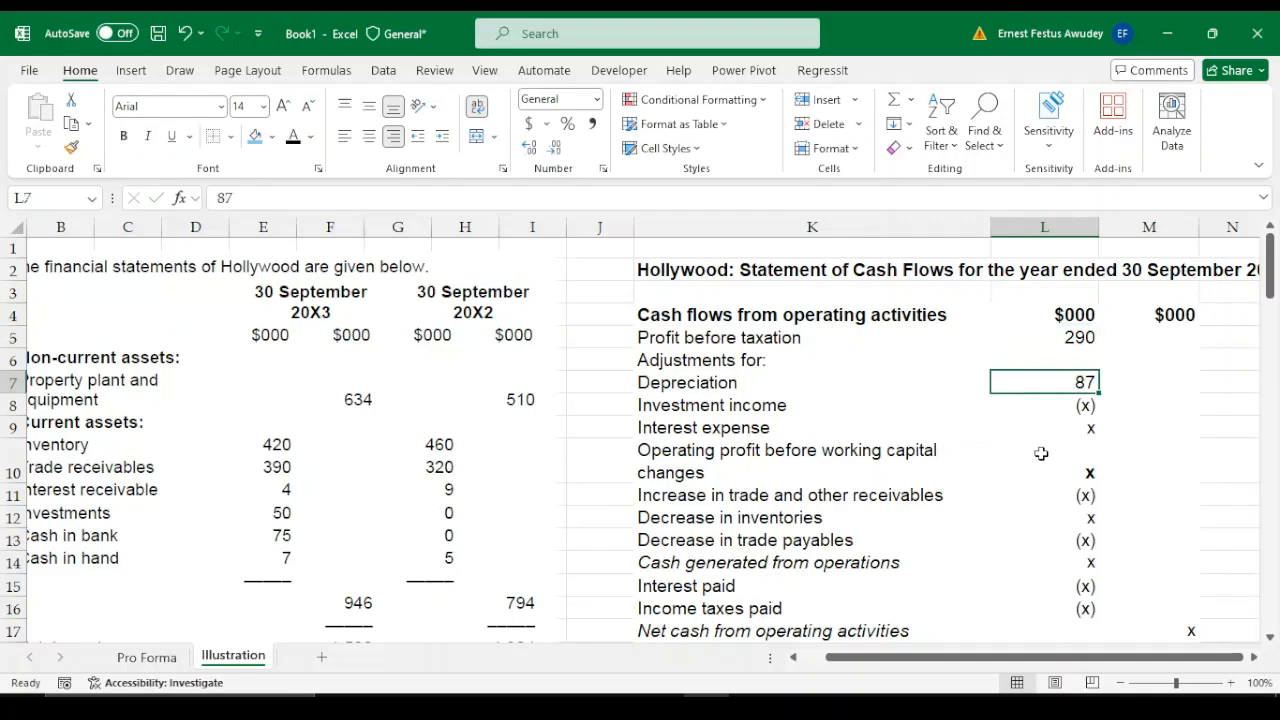
pyautogui.click(1066, 406)
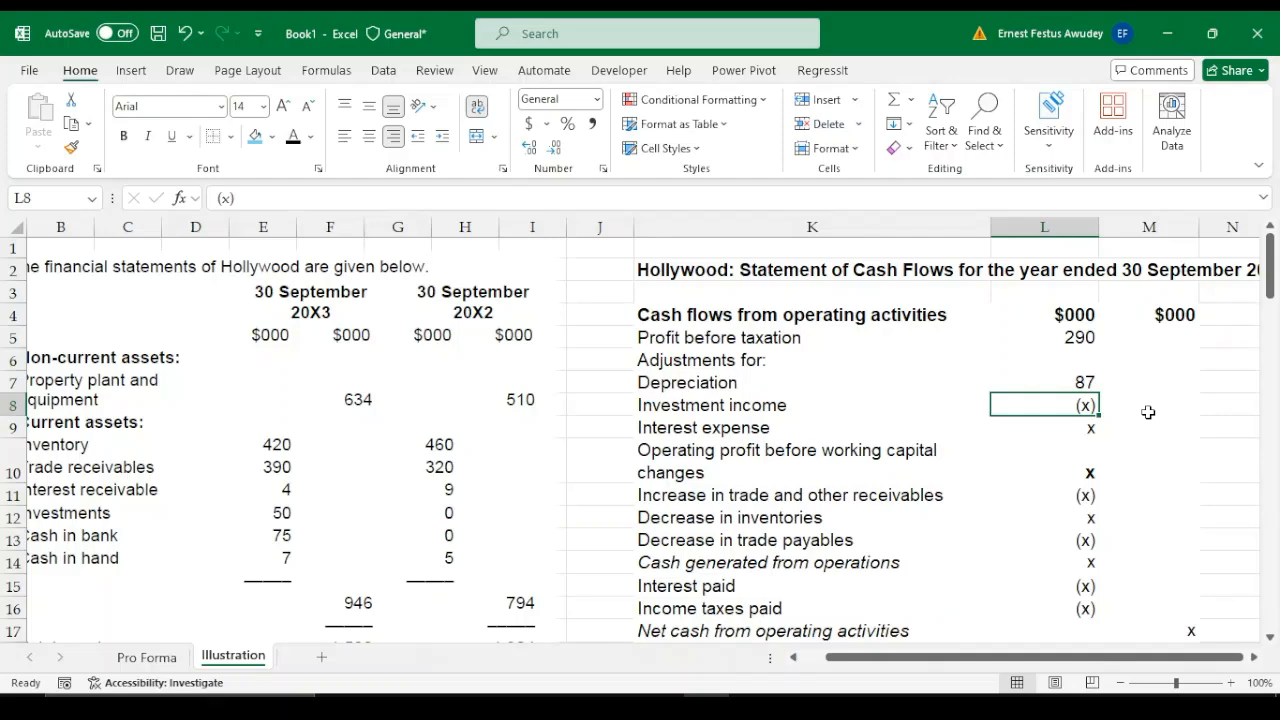
pyautogui.moveTo(1270, 265); pyautogui.dragTo(1276, 458)
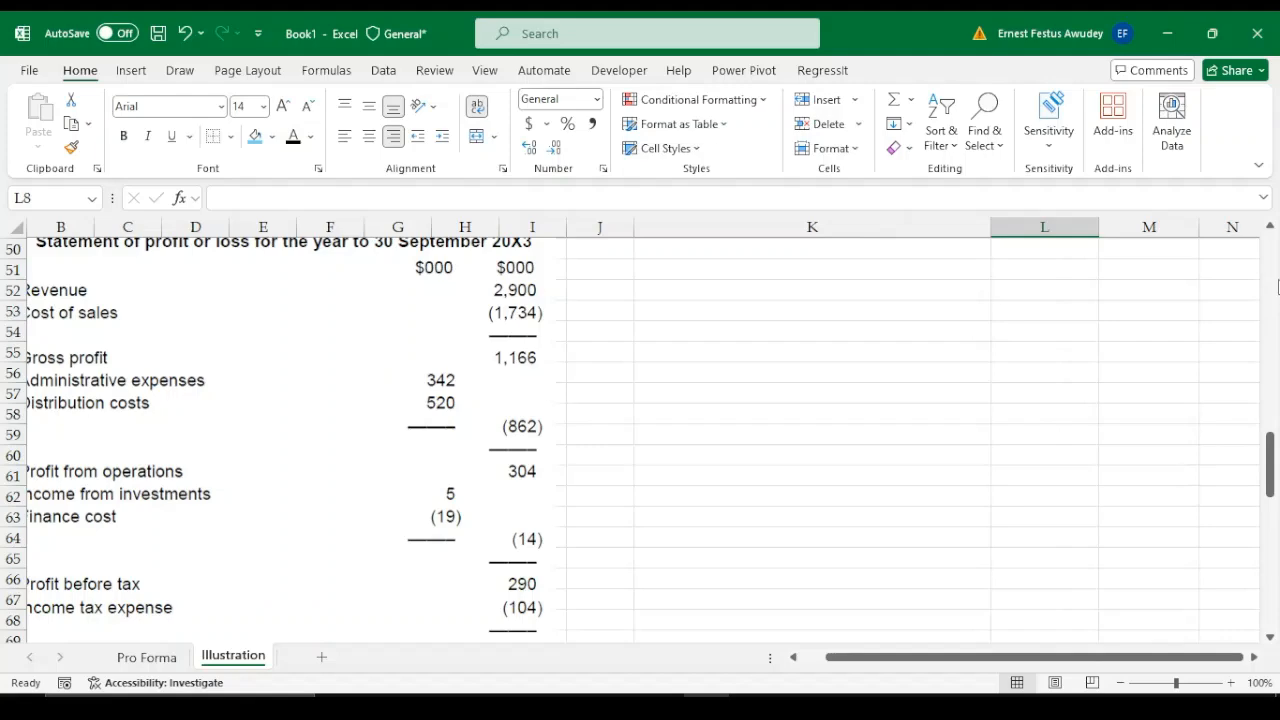
pyautogui.moveTo(1274, 482); pyautogui.dragTo(1265, 267)
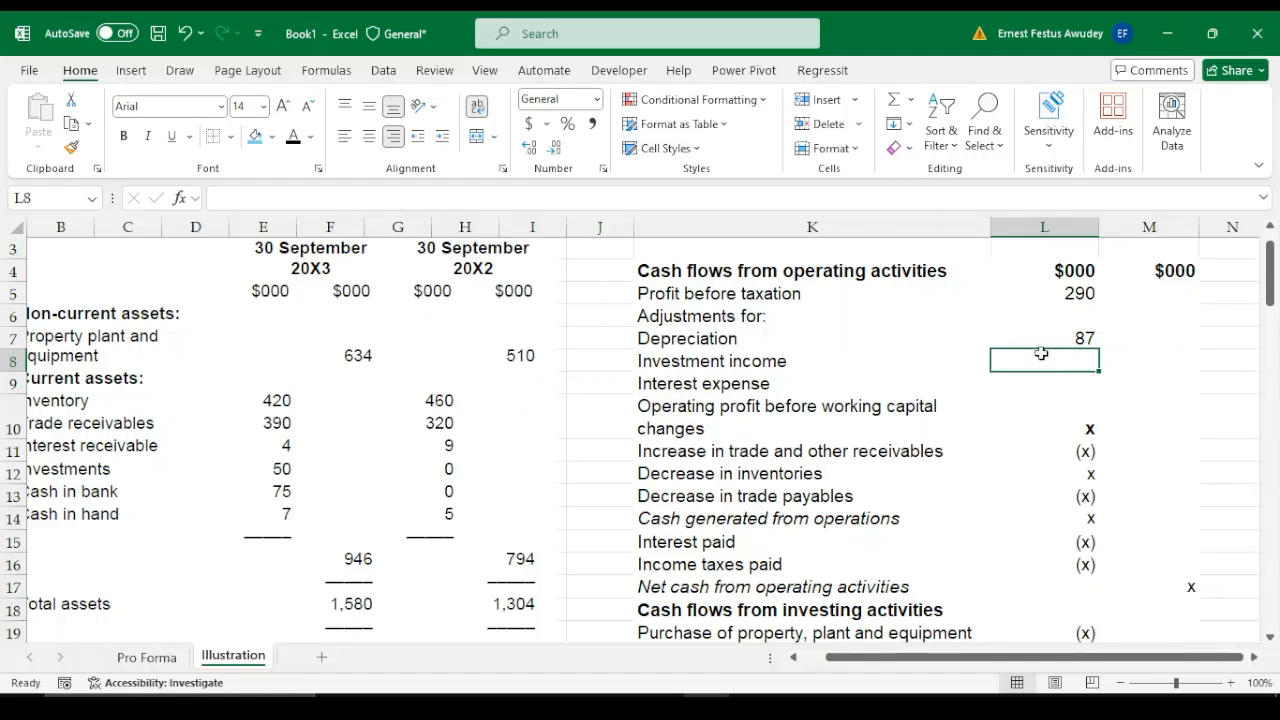
pyautogui.write('5')
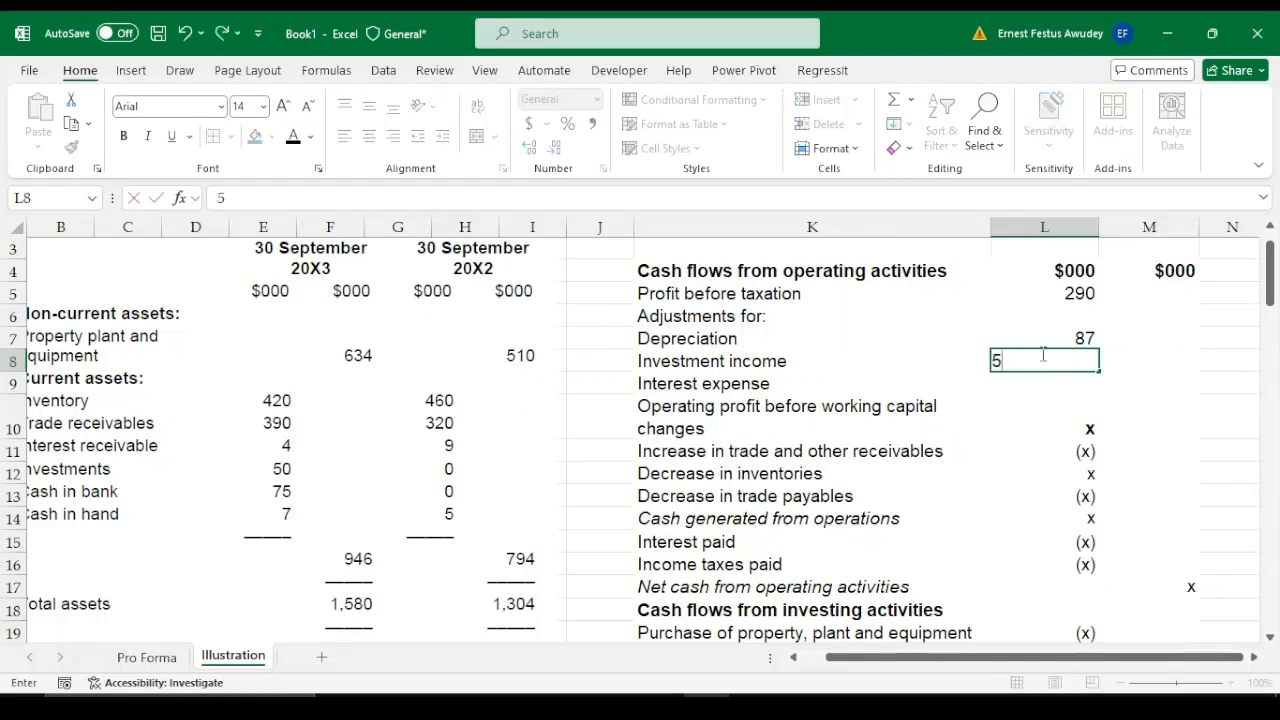
pyautogui.press('BackSpace')
pyautogui.write('-5')
pyautogui.press('Return')
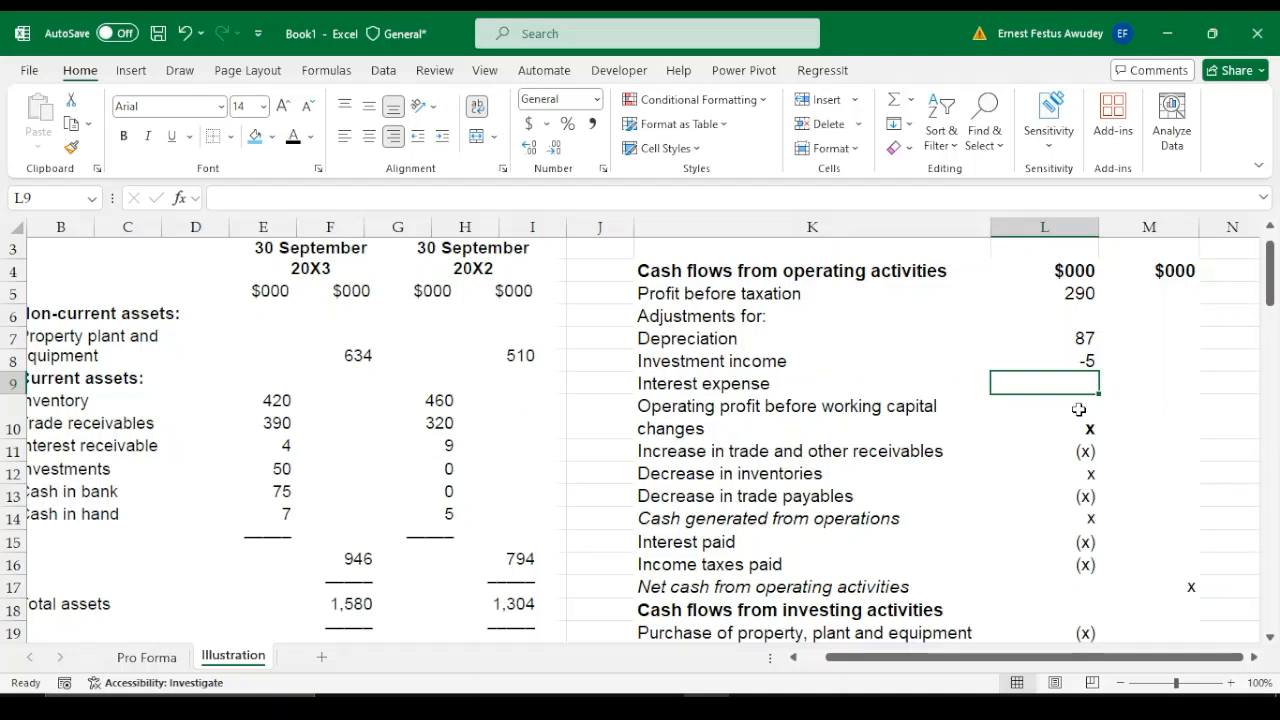
pyautogui.write('19')
pyautogui.press('Return')
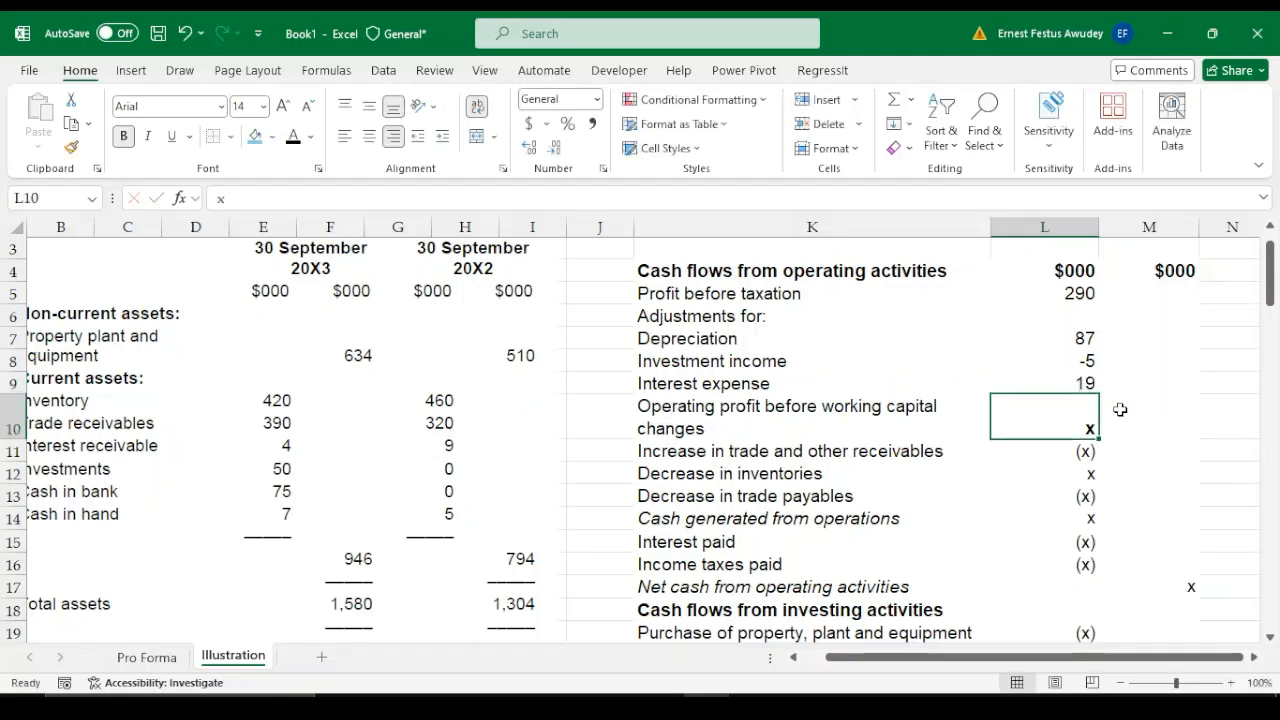
# Insert a new row above the line "Operating profit before working capital changes"
pyautogui.click(663, 407)
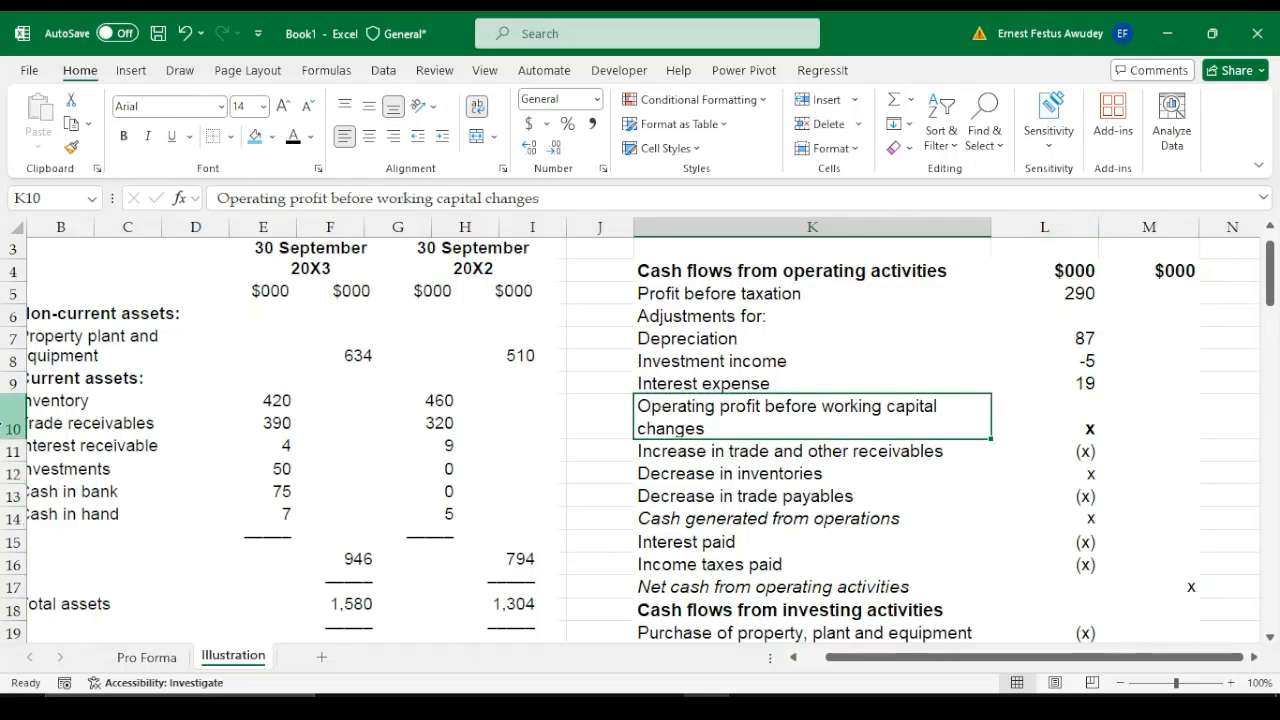
pyautogui.click(14, 418)
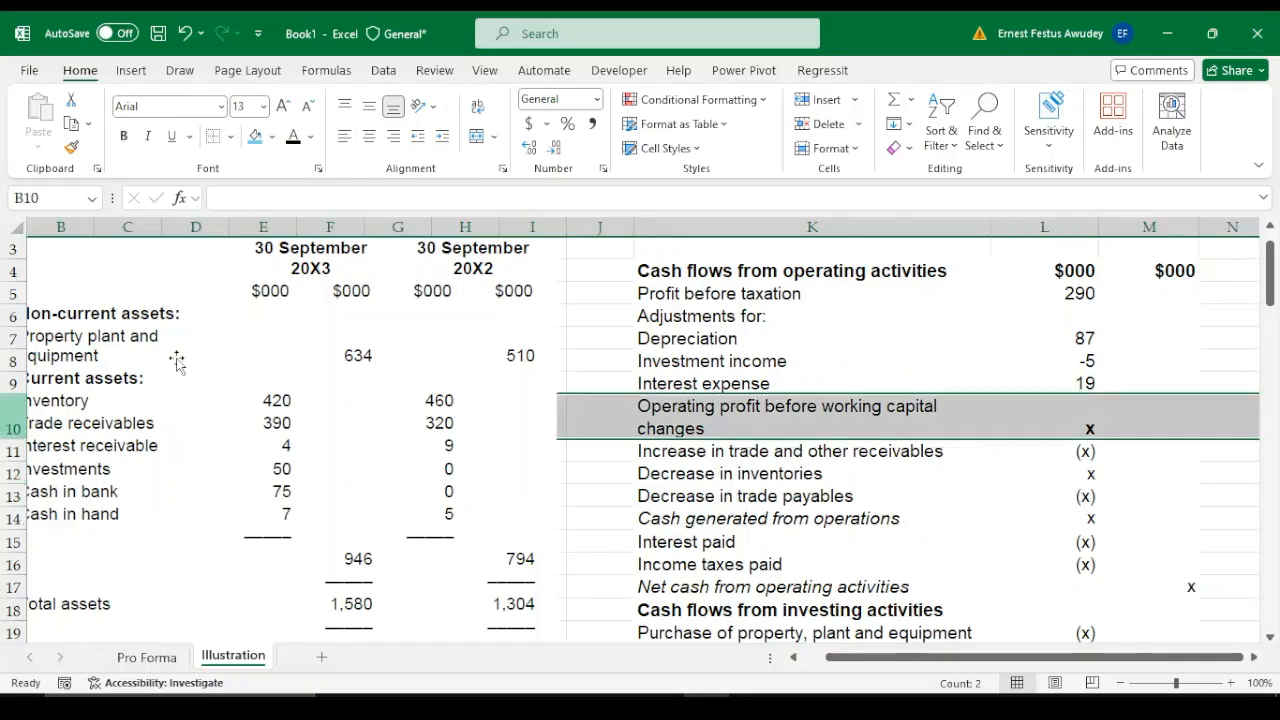
pyautogui.click(826, 99)
# Label the new line in K10 "Profit from disposal of NCA" and add an opening bracket for its calculation
pyautogui.click(705, 406)
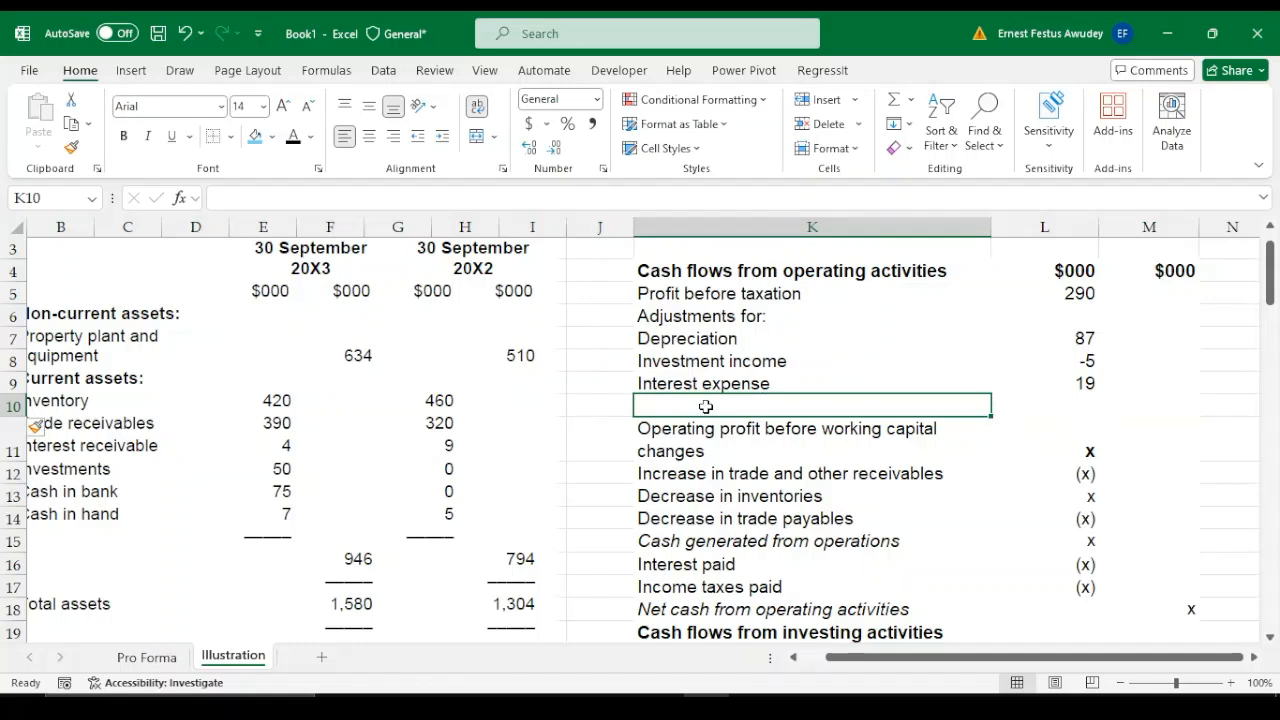
pyautogui.write('l')
pyautogui.press('BackSpace')
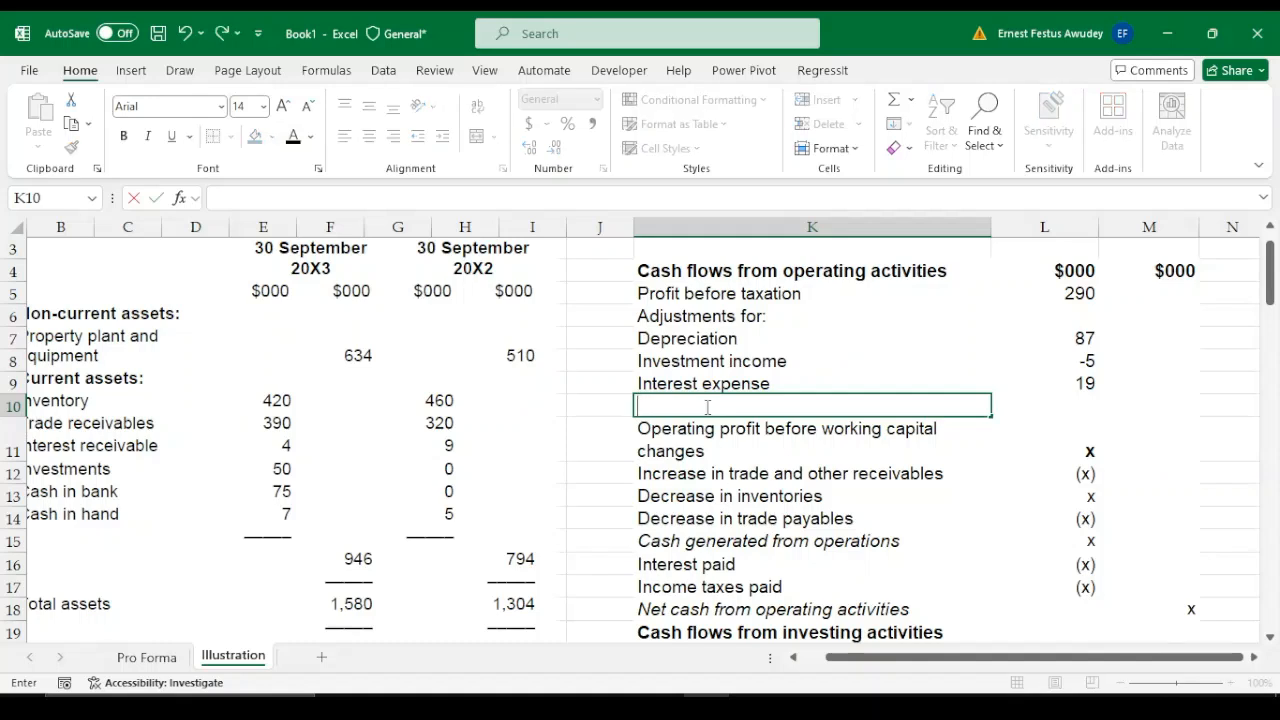
pyautogui.write('Profit from')
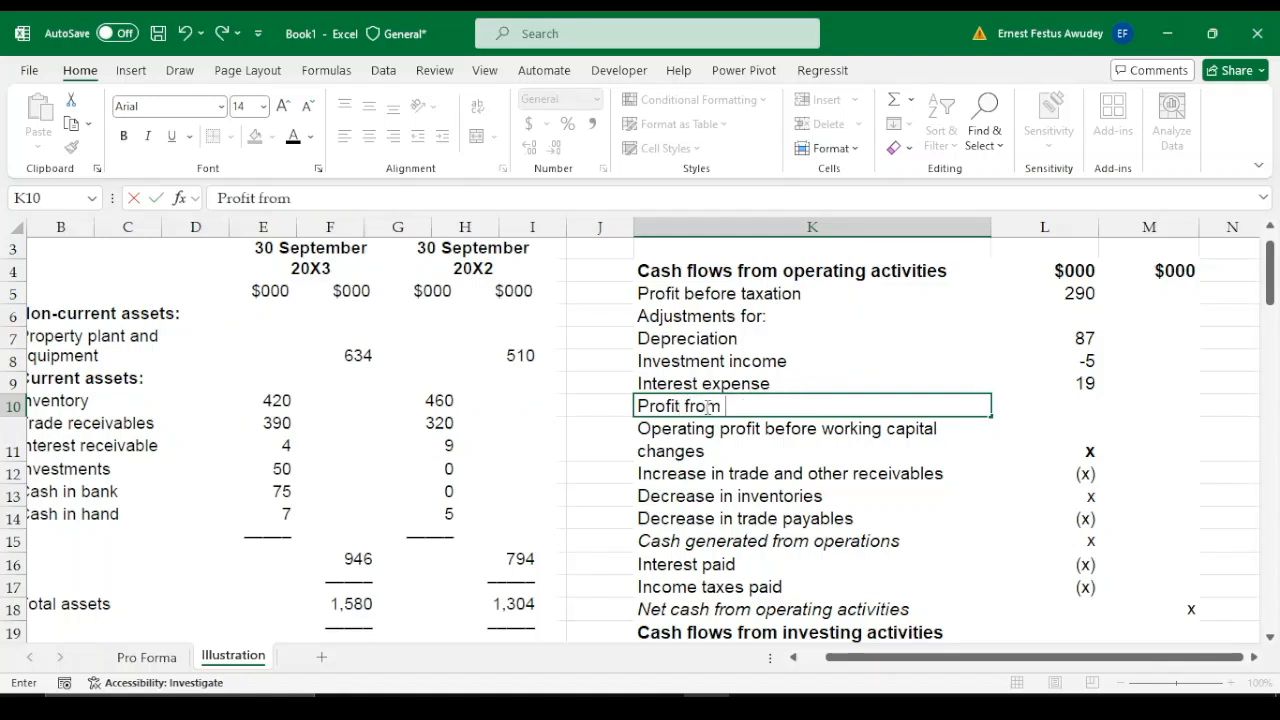
pyautogui.write(' disposal')
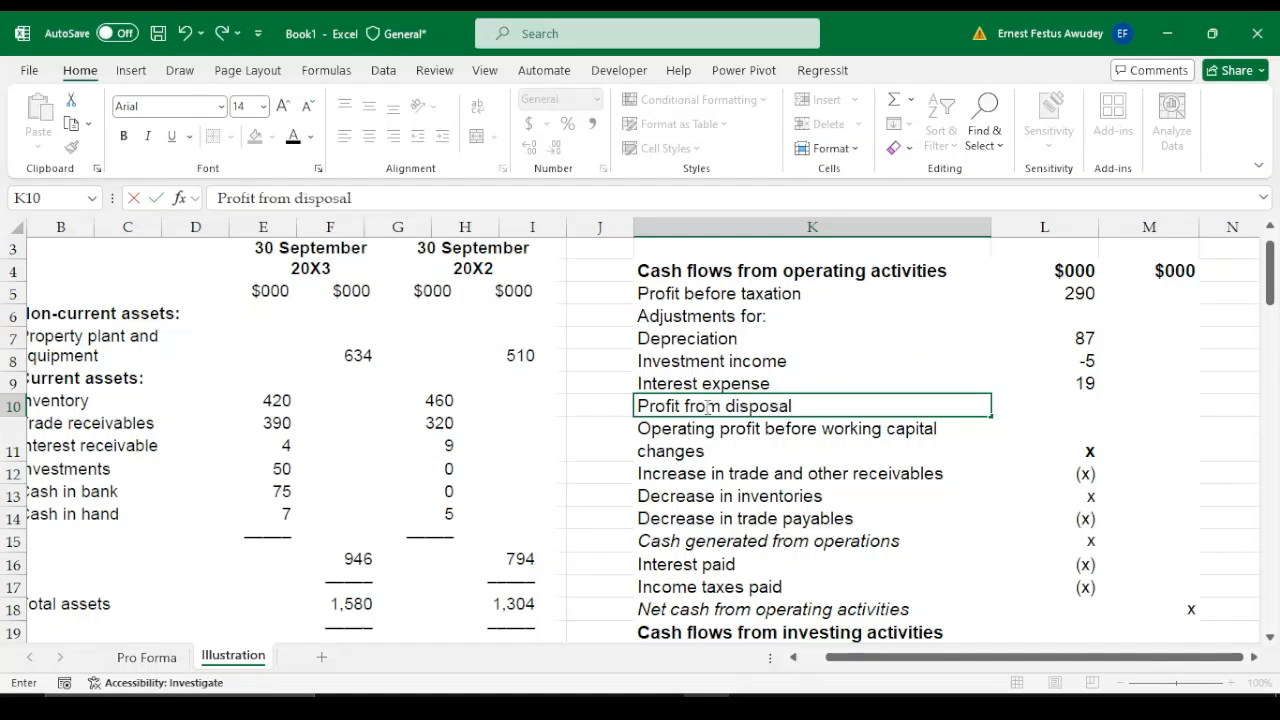
pyautogui.write(' of NCA')
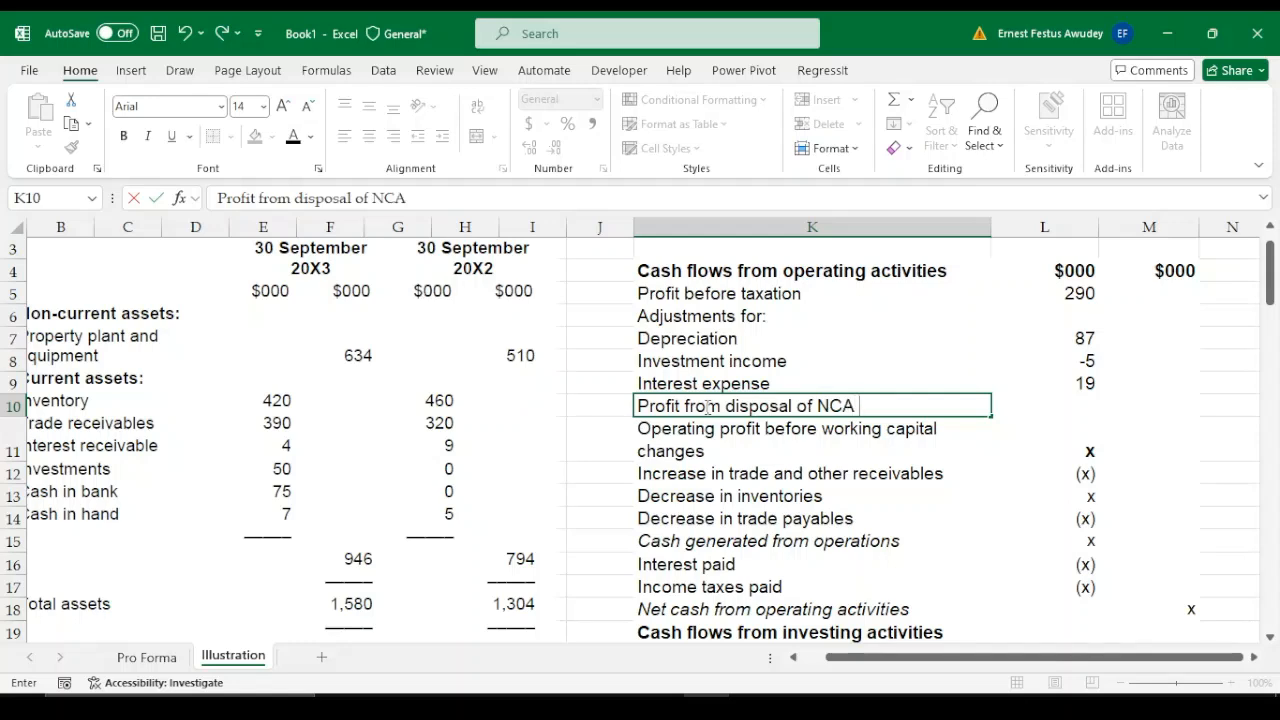
pyautogui.write(' (')
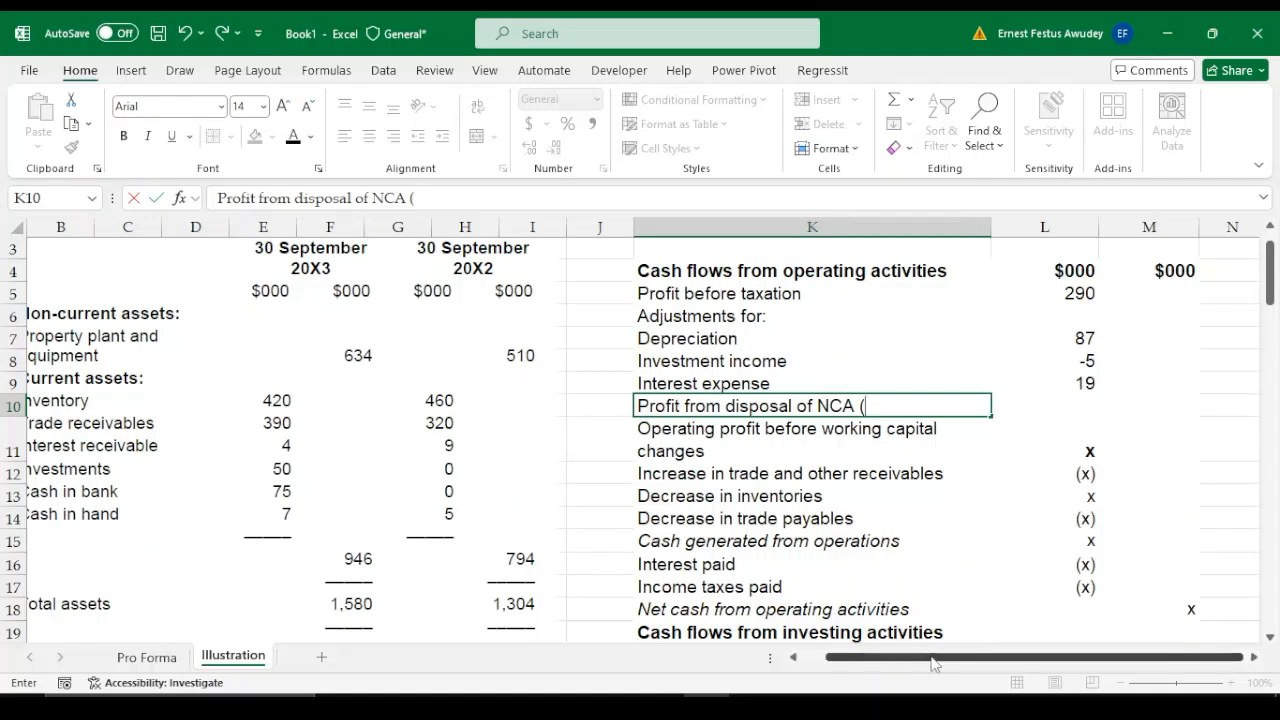
# Consult the additional note on disposed property, plant and equipment and complete the K10 label with the calculation (98-75)
pyautogui.moveTo(932, 662); pyautogui.dragTo(884, 660)
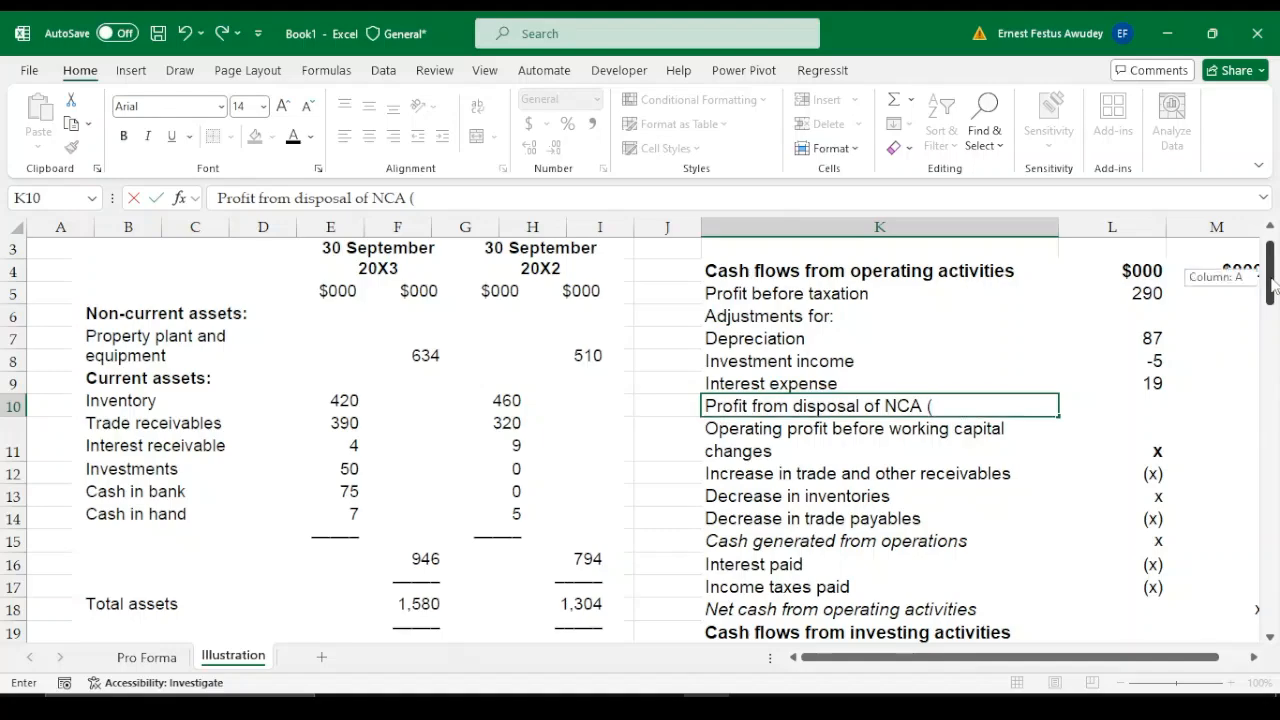
pyautogui.moveTo(1273, 283); pyautogui.dragTo(1273, 274)
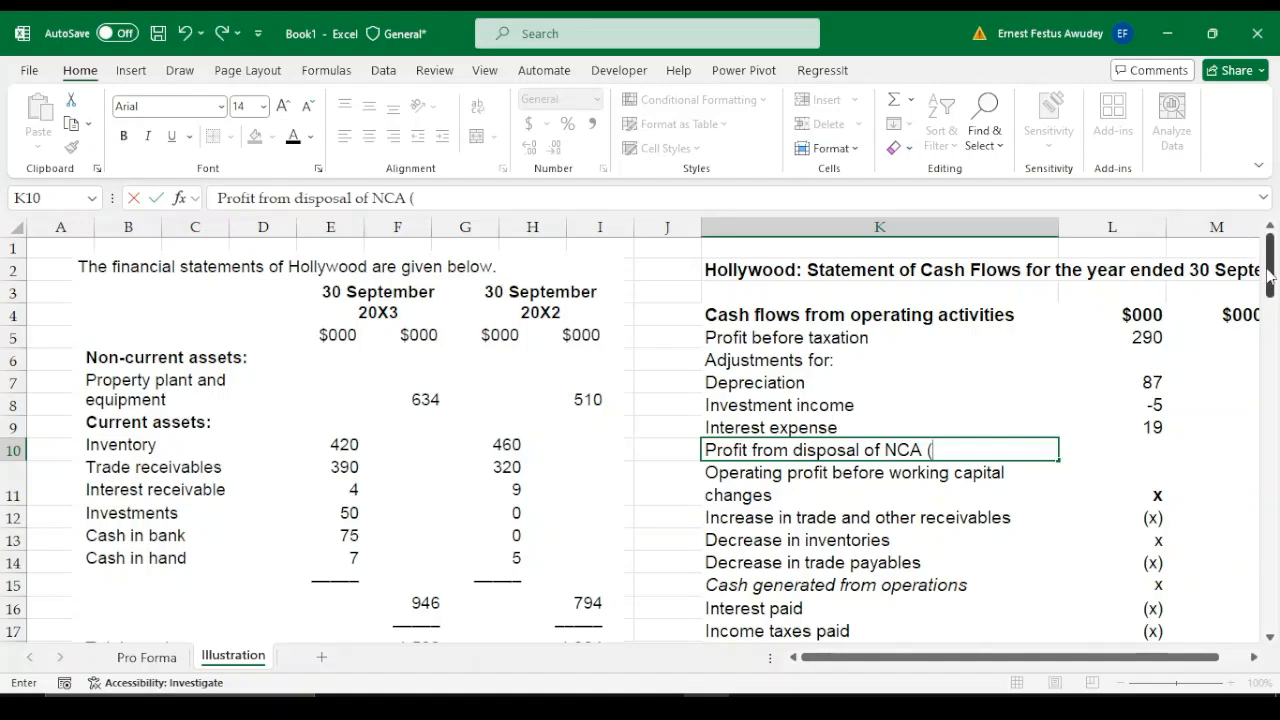
pyautogui.moveTo(1268, 262); pyautogui.dragTo(1274, 572)
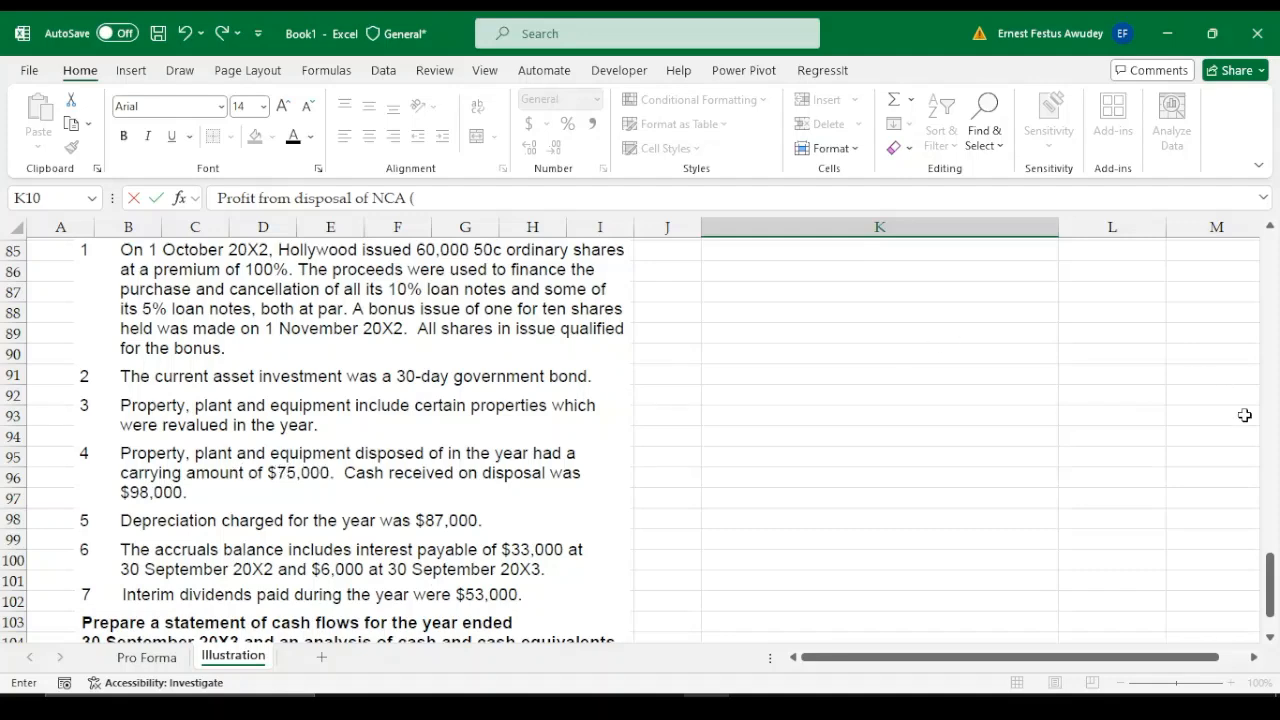
pyautogui.moveTo(1270, 578); pyautogui.dragTo(1270, 566)
pyautogui.moveTo(1263, 420); pyautogui.dragTo(1272, 290)
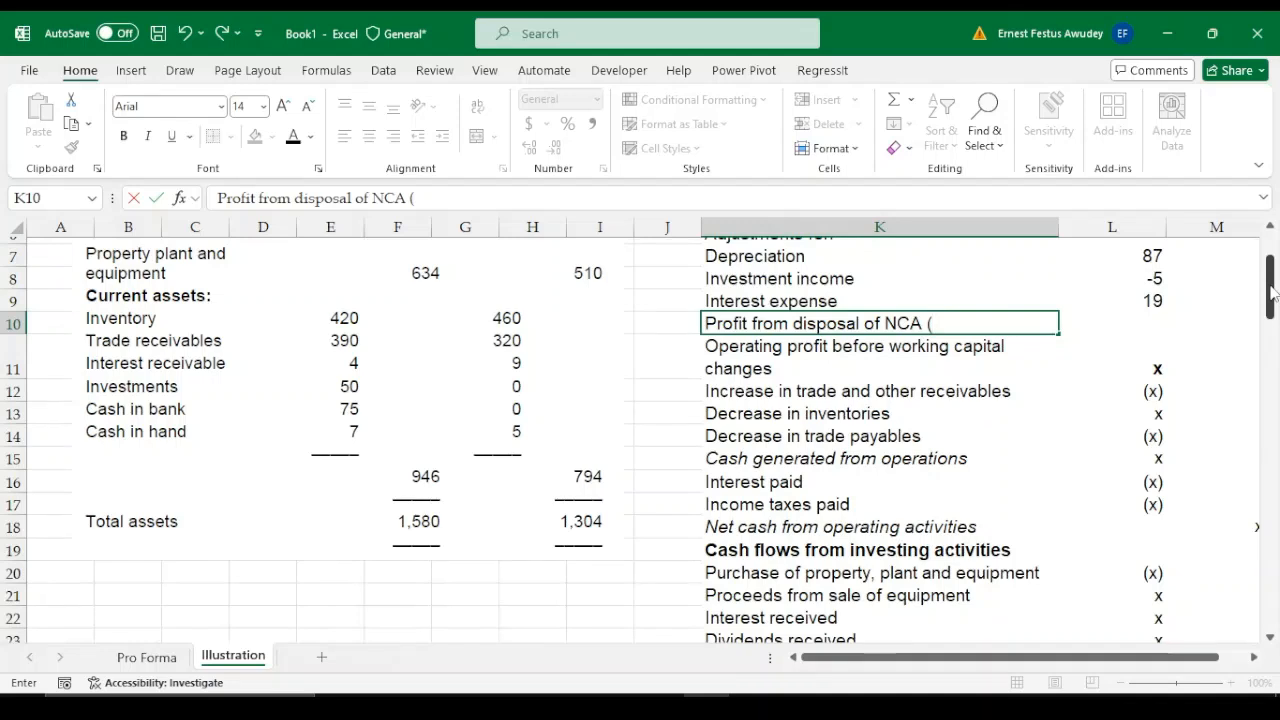
pyautogui.write('98-75)')
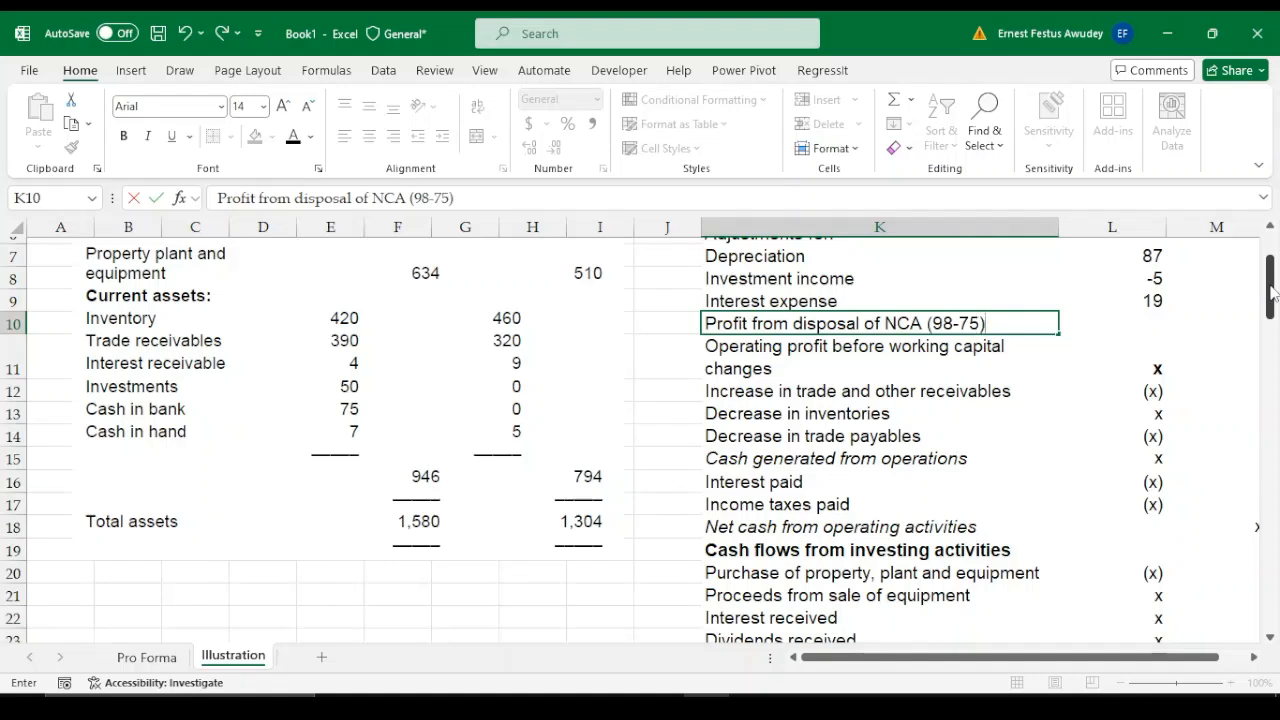
# Enter the formula =-98-75 for the profit from disposal in L10
pyautogui.press('Tab')
pyautogui.write('=')
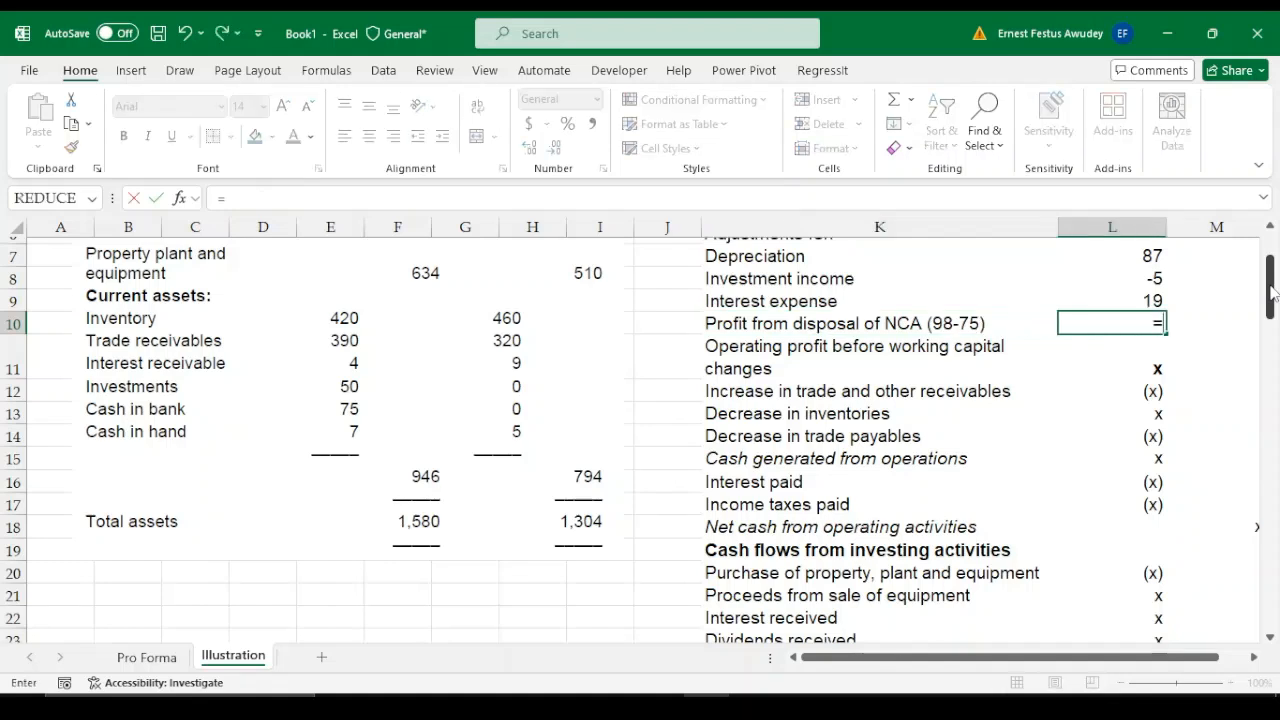
pyautogui.write('98-75')
pyautogui.click(1118, 325)
pyautogui.write('-')
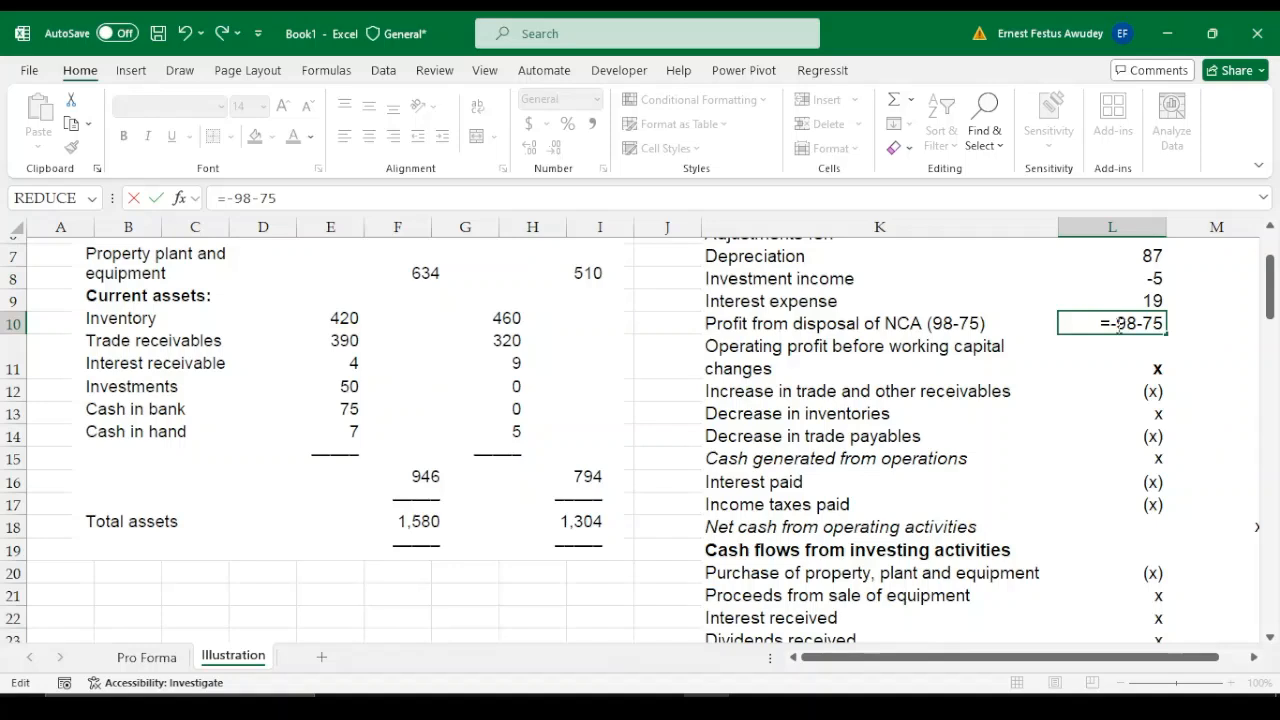
pyautogui.press('Return')
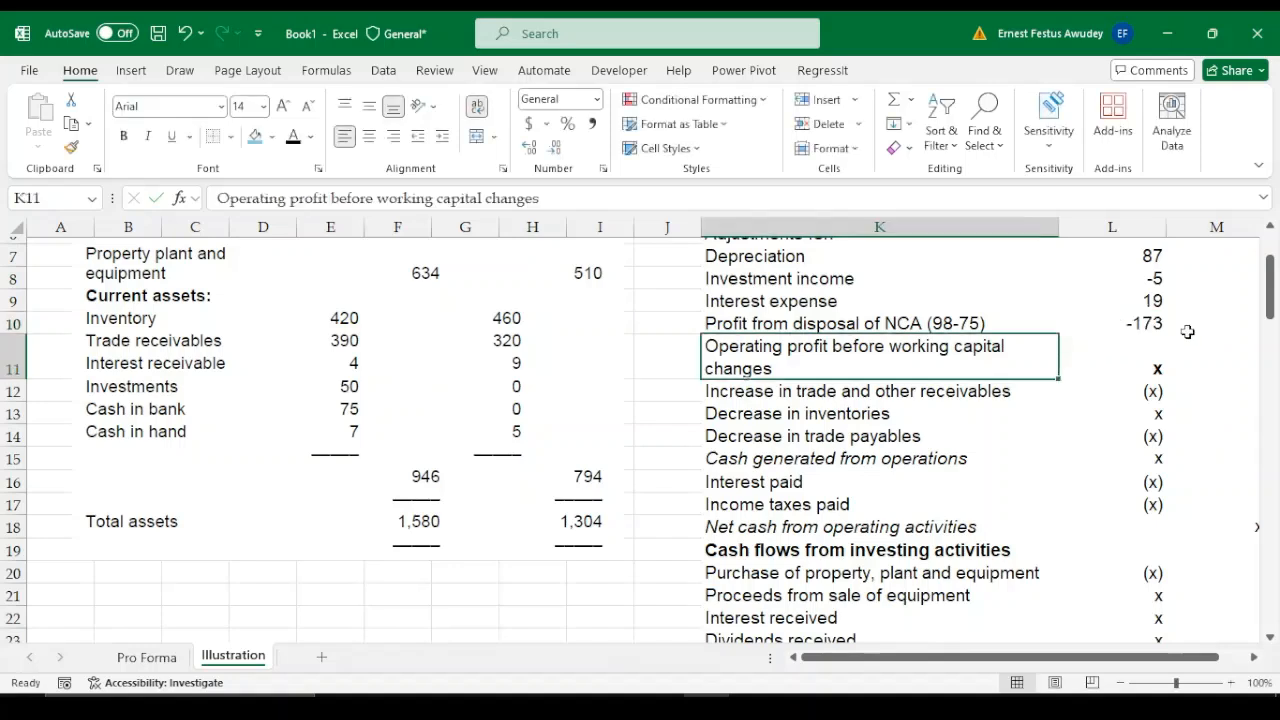
# Correct the profit from disposal formula in L10 to =-(98-75)
pyautogui.click(1150, 322)
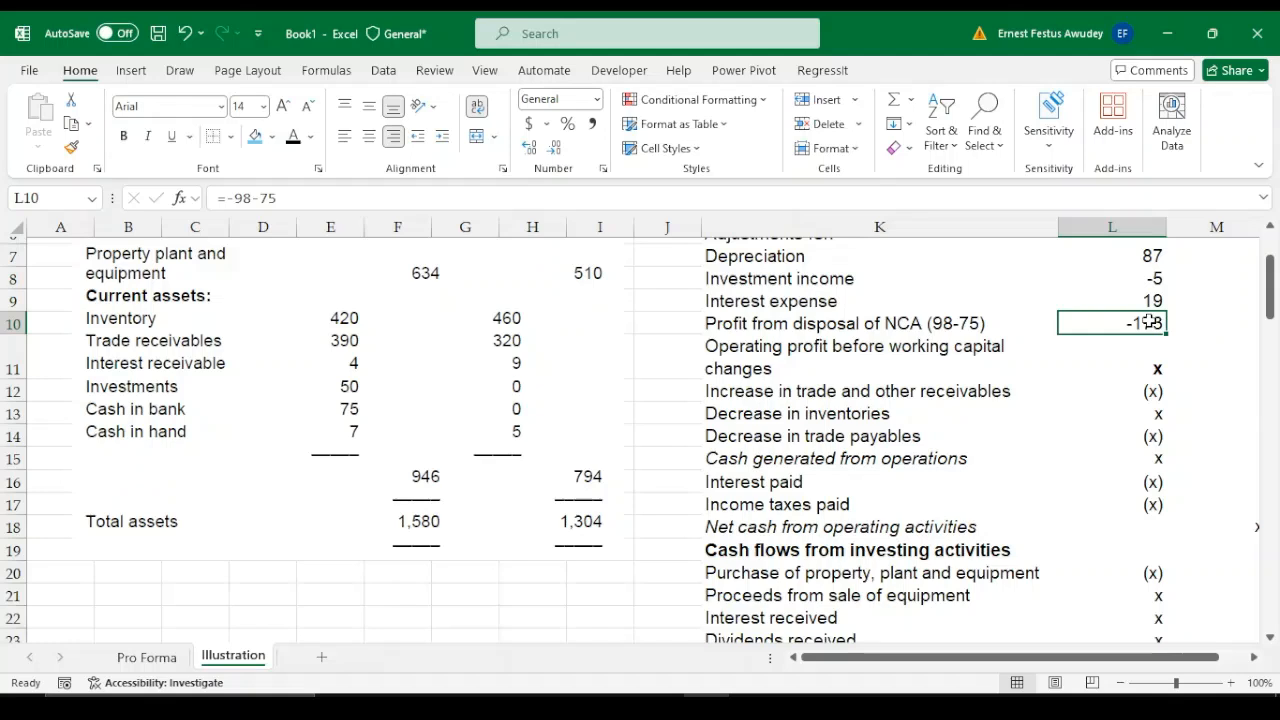
pyautogui.click(237, 198)
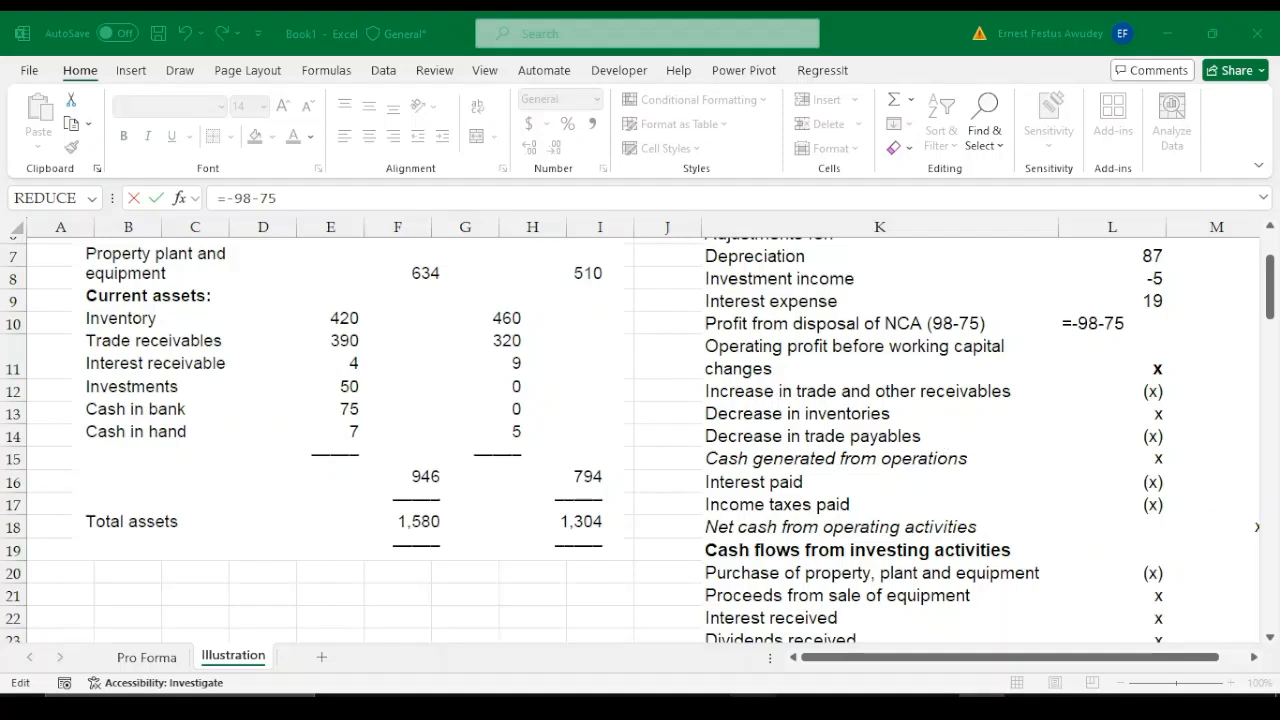
pyautogui.click(708, 706)
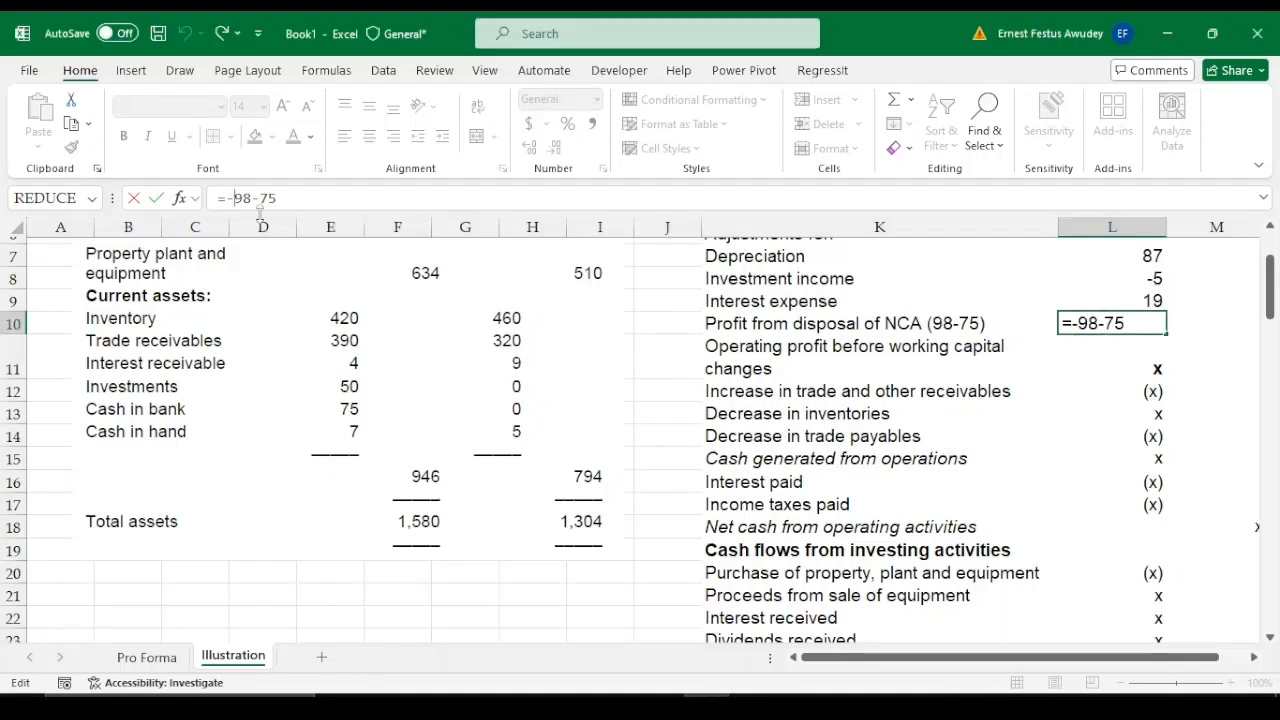
pyautogui.write('(')
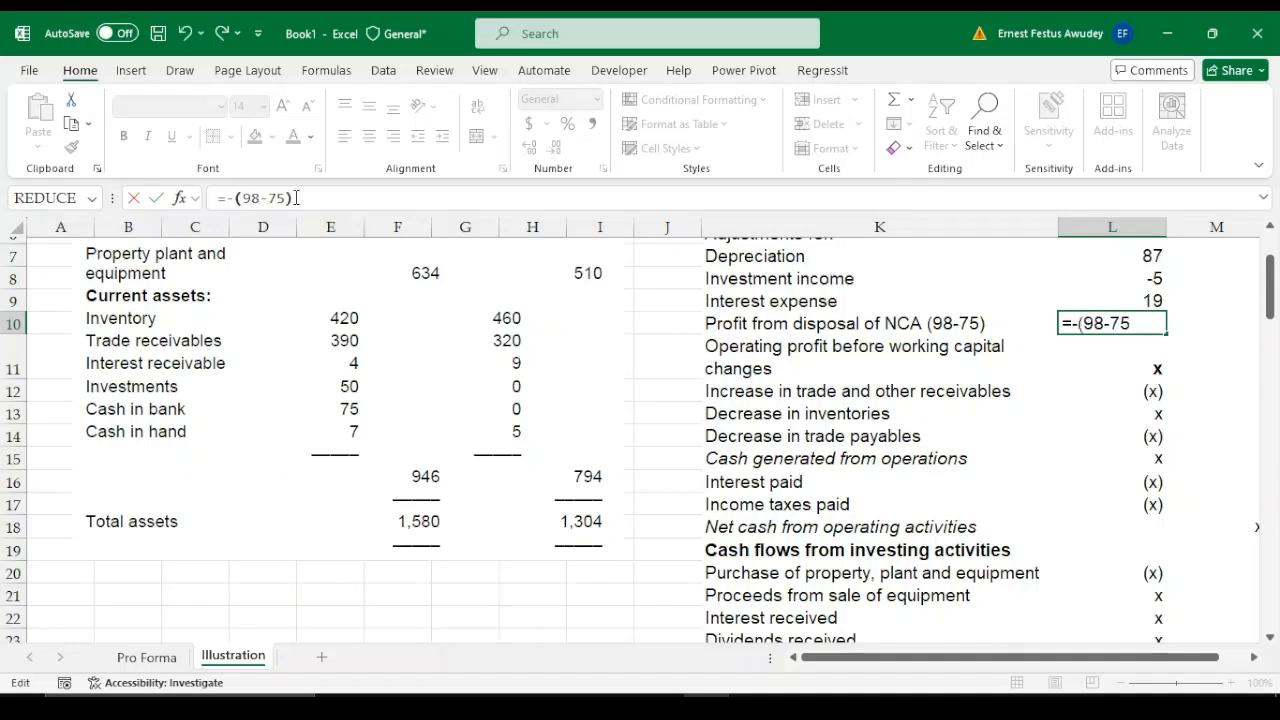
pyautogui.write(')')
pyautogui.press('Return')
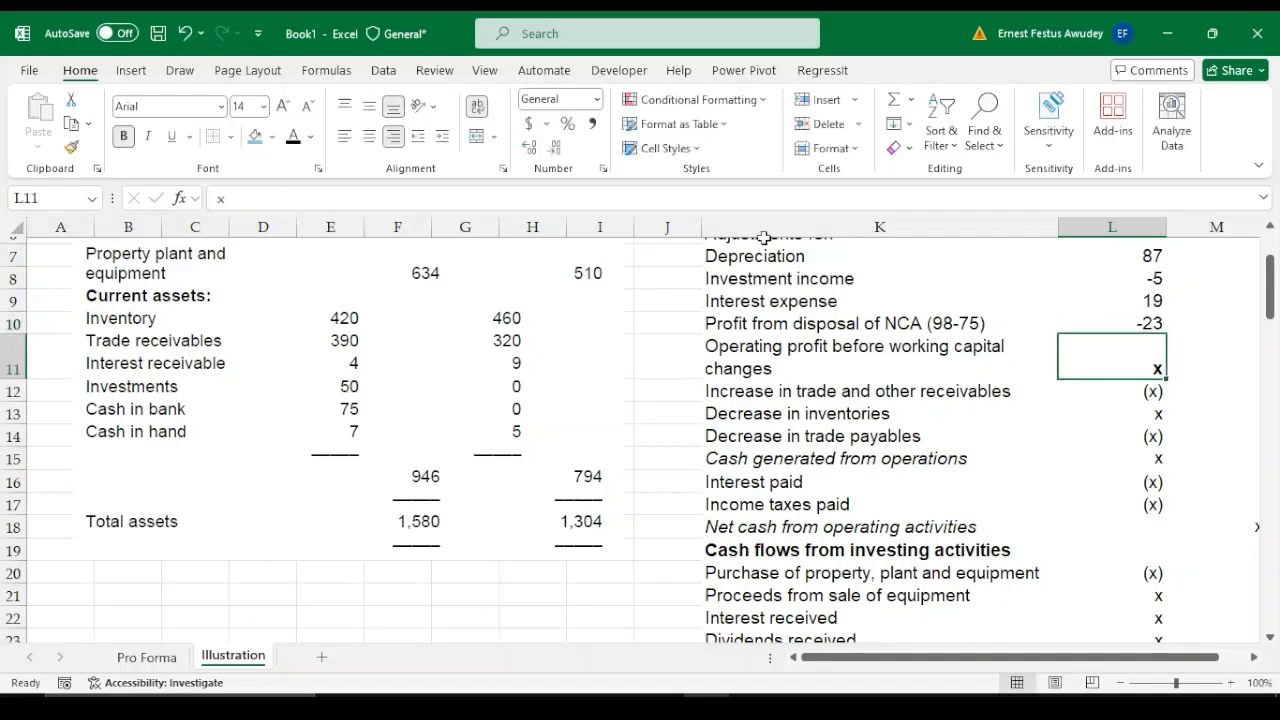
pyautogui.click(1150, 318)
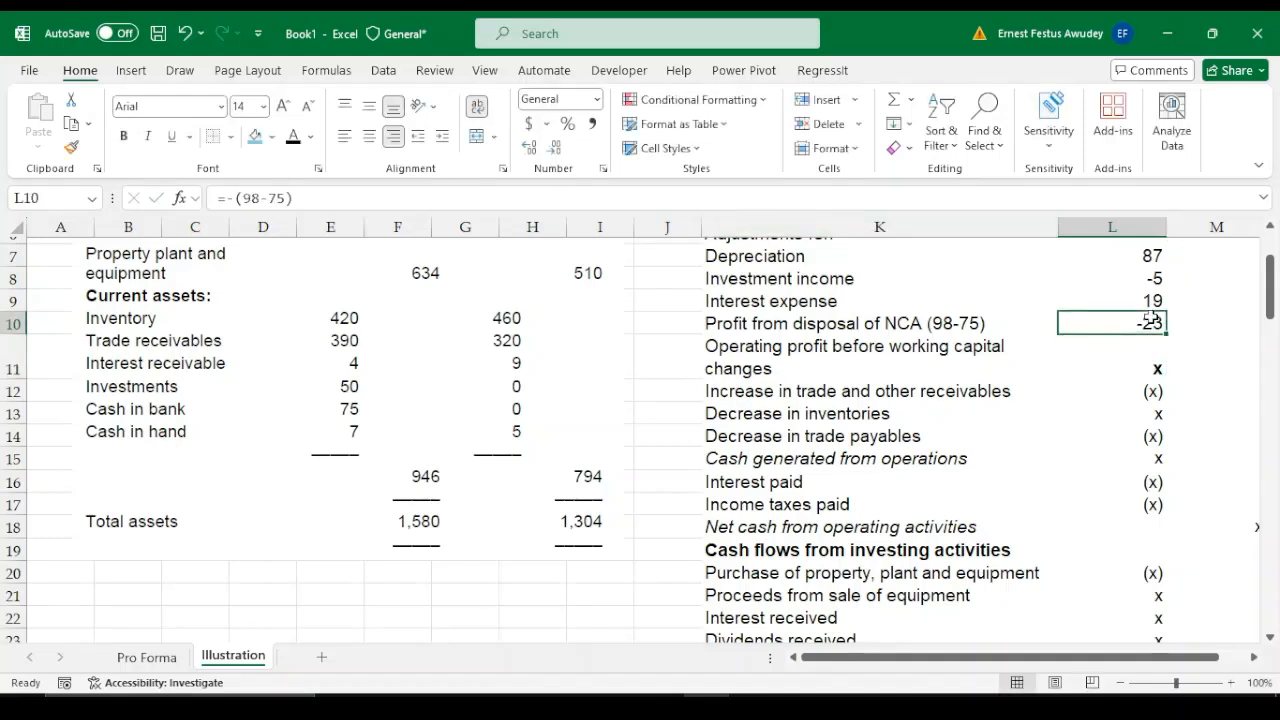
# Try to total the profit and adjustments in L11 with the range reference =L5:L11
pyautogui.click(1150, 353)
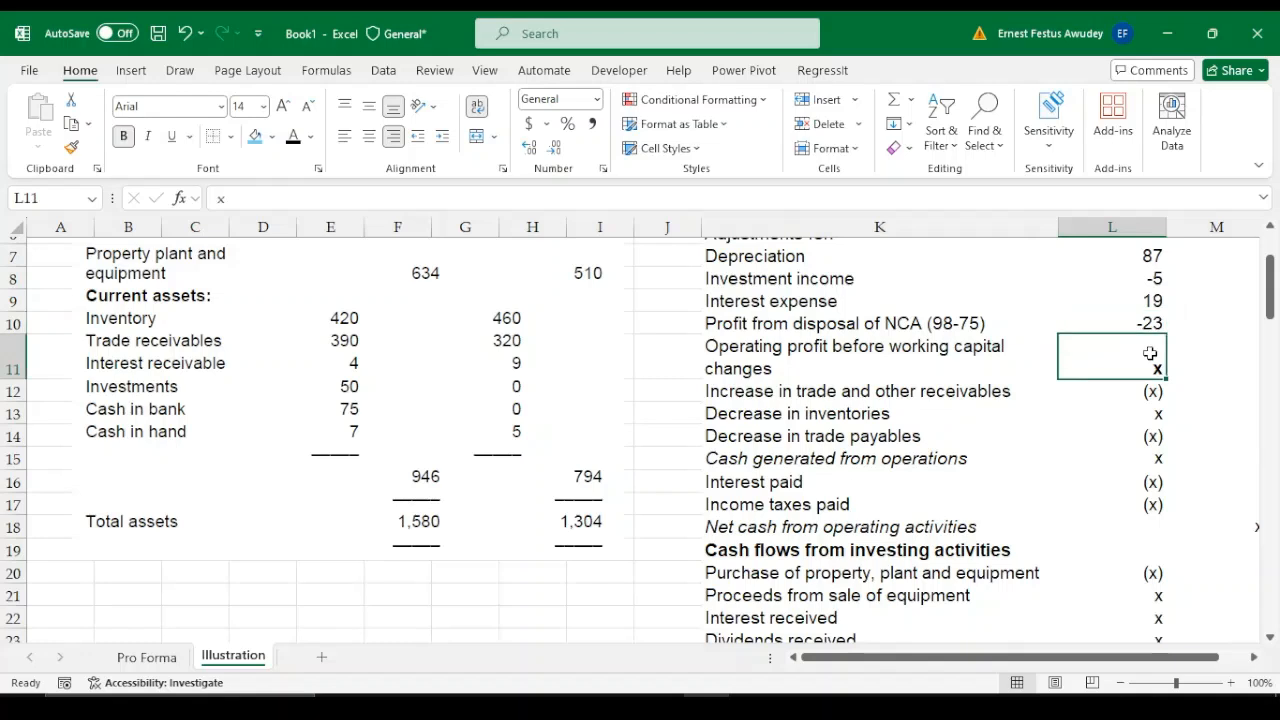
pyautogui.write('=')
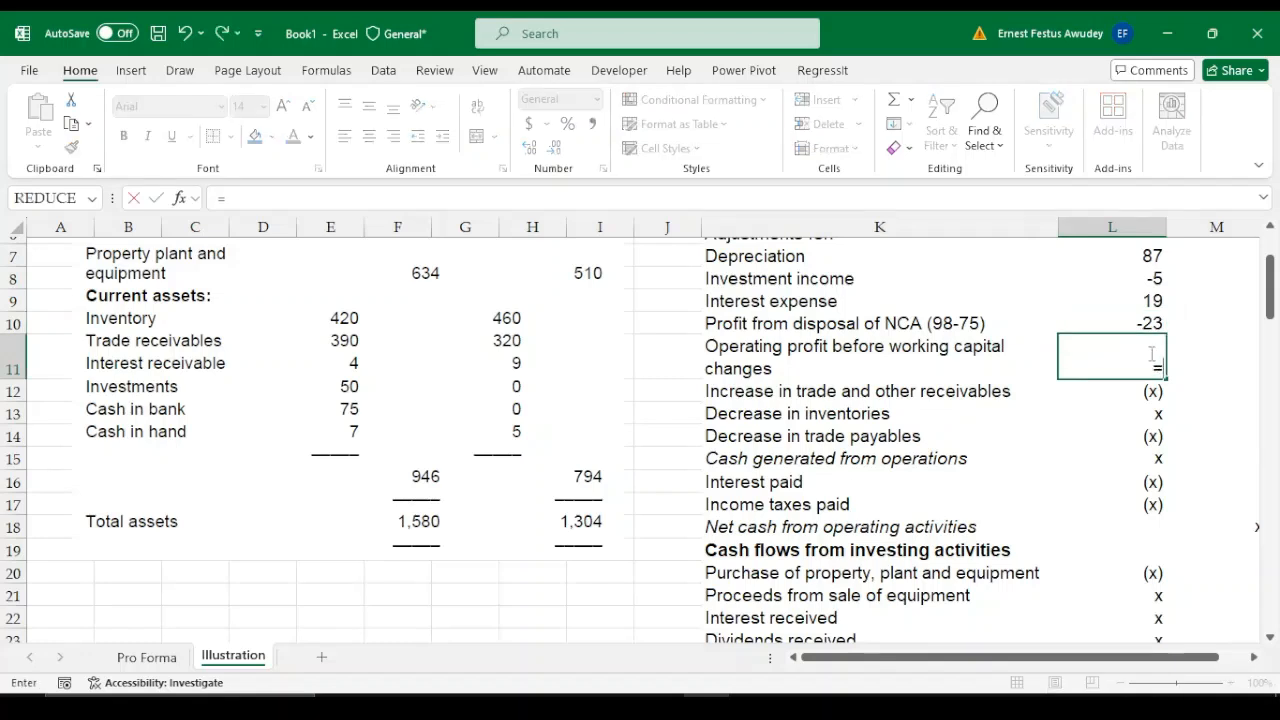
pyautogui.moveTo(1151, 353)
pyautogui.mouseDown()
pyautogui.moveTo(1140, 236)
pyautogui.moveTo(1150, 355)
pyautogui.mouseUp()
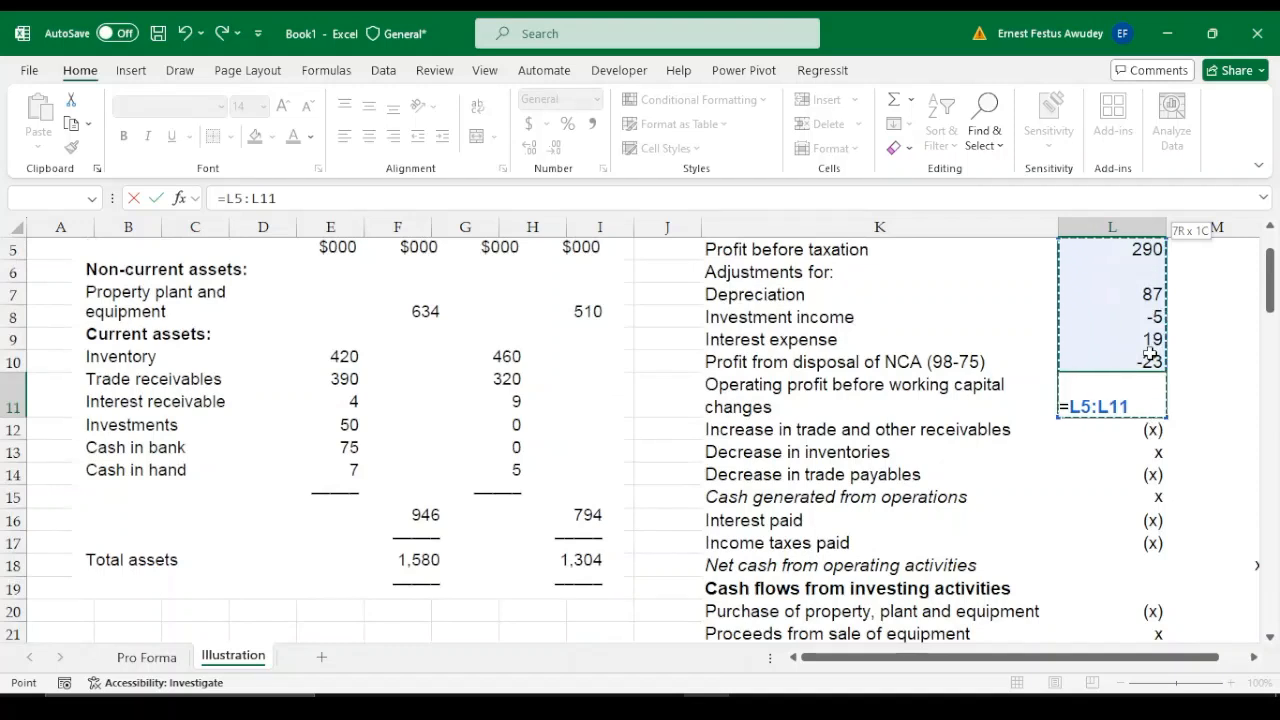
pyautogui.press('Return')
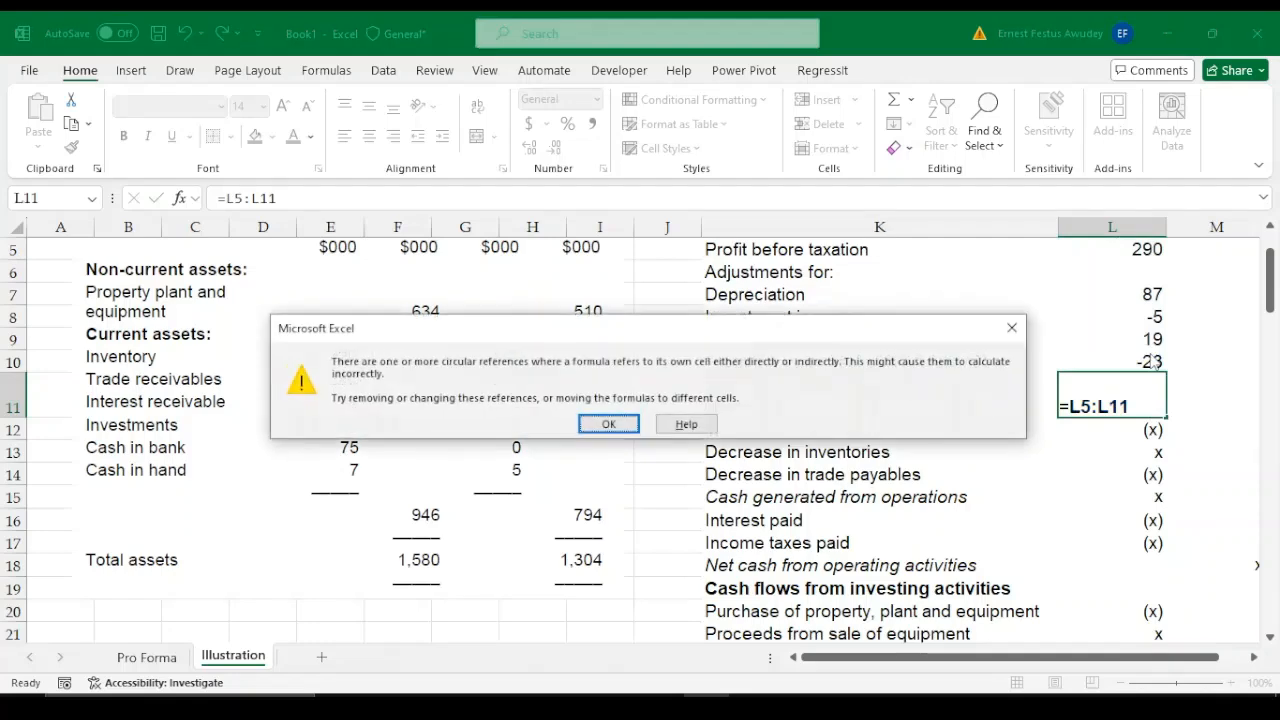
pyautogui.click(608, 424)
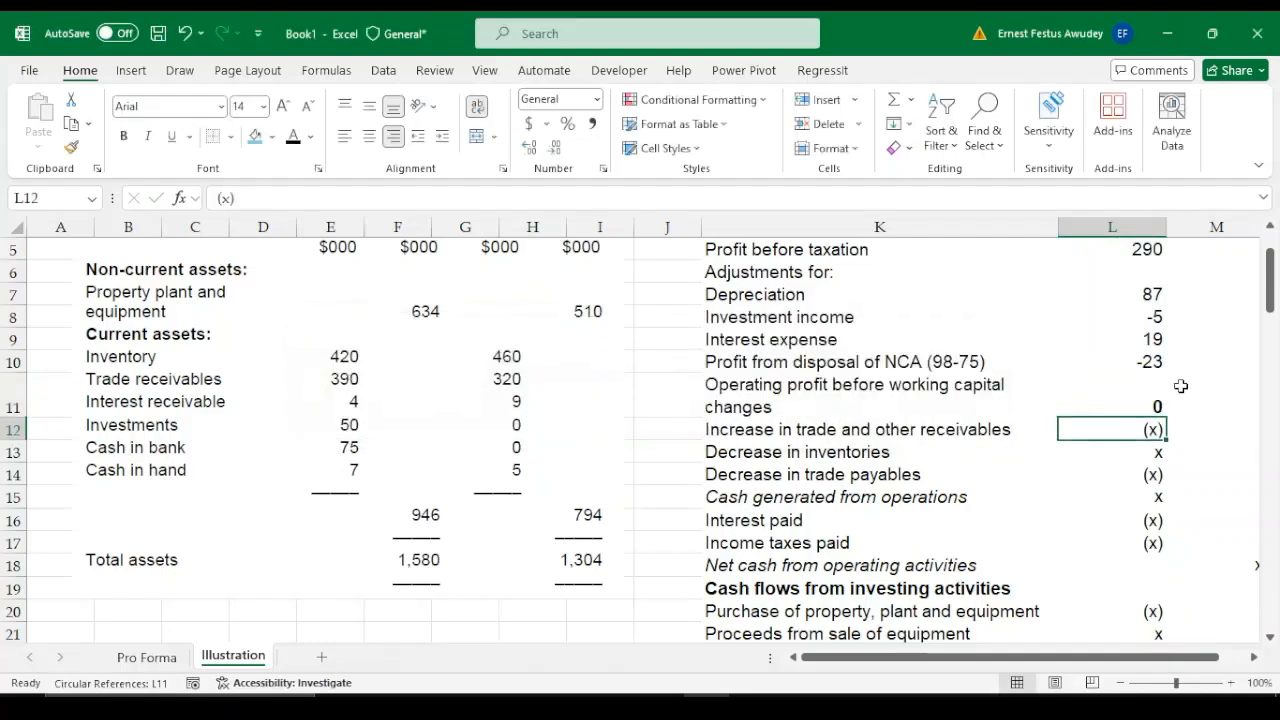
# Enter =L5+L7+L8+L9+L10 in L11 for the operating profit before working capital changes
pyautogui.click(1152, 404)
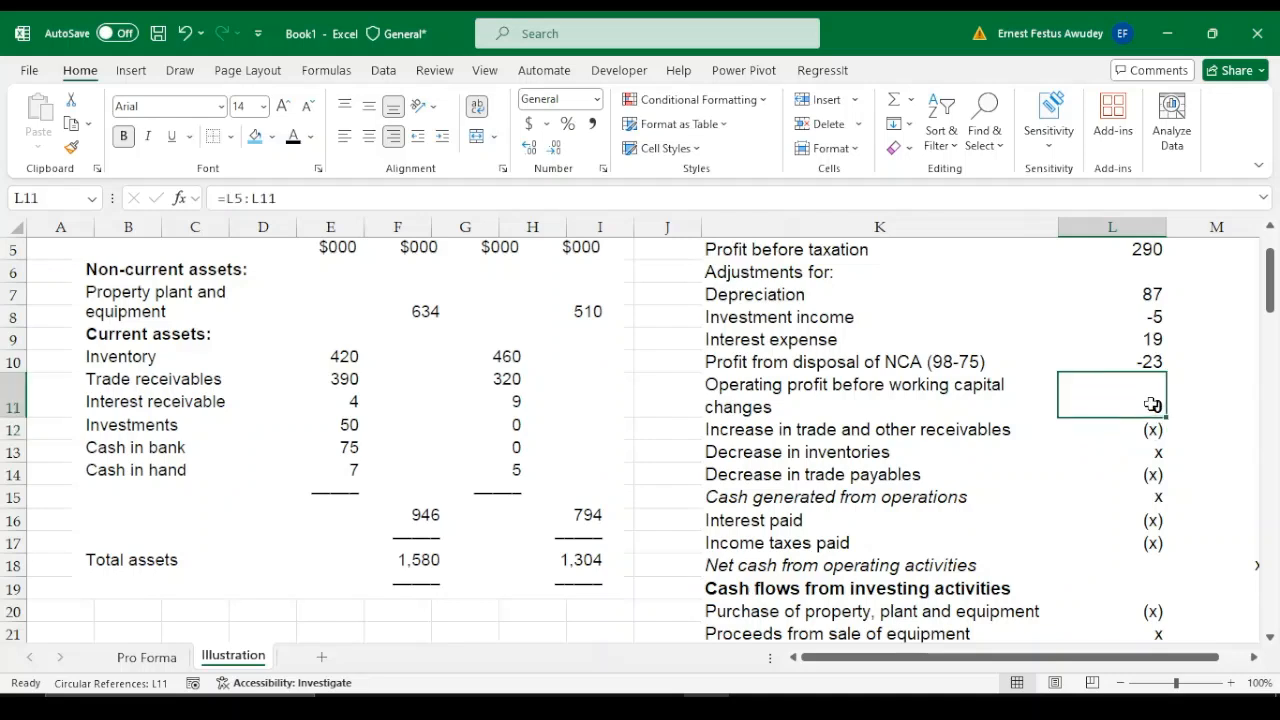
pyautogui.write('=')
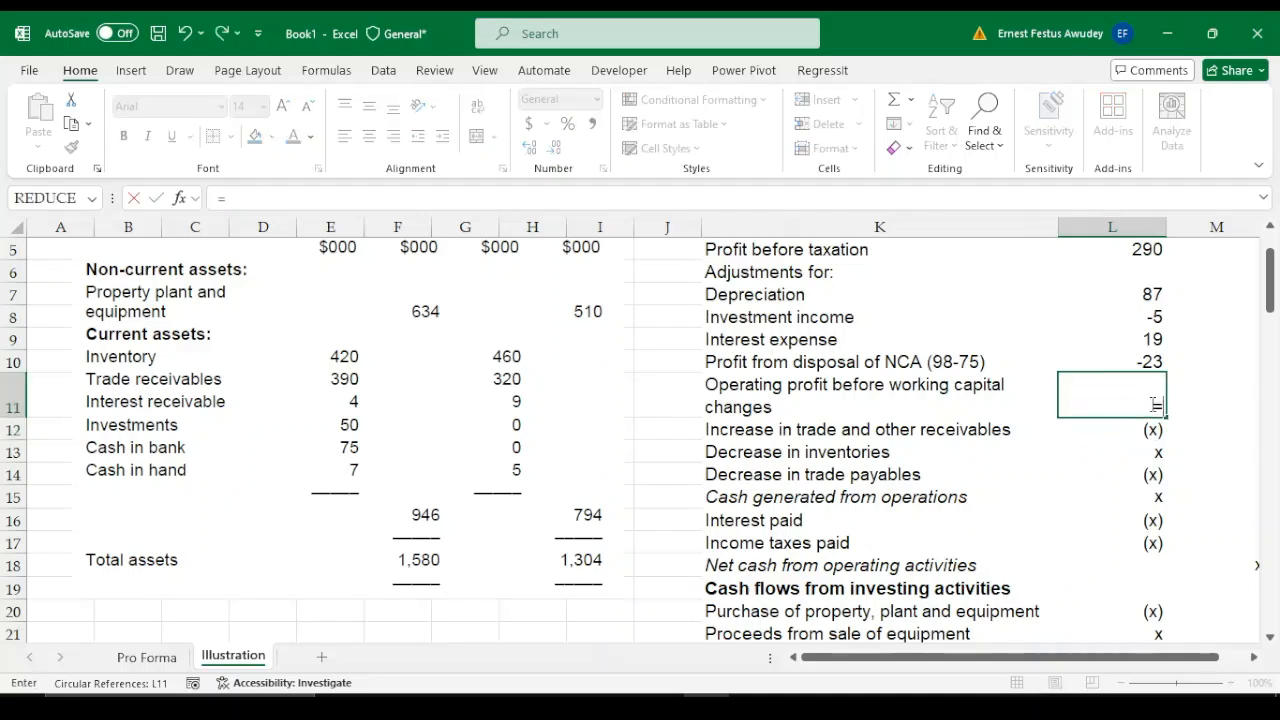
pyautogui.press('Up')
pyautogui.press('Up')
pyautogui.press('Up')
pyautogui.press('Up')
pyautogui.press('Up')
pyautogui.press('Up')
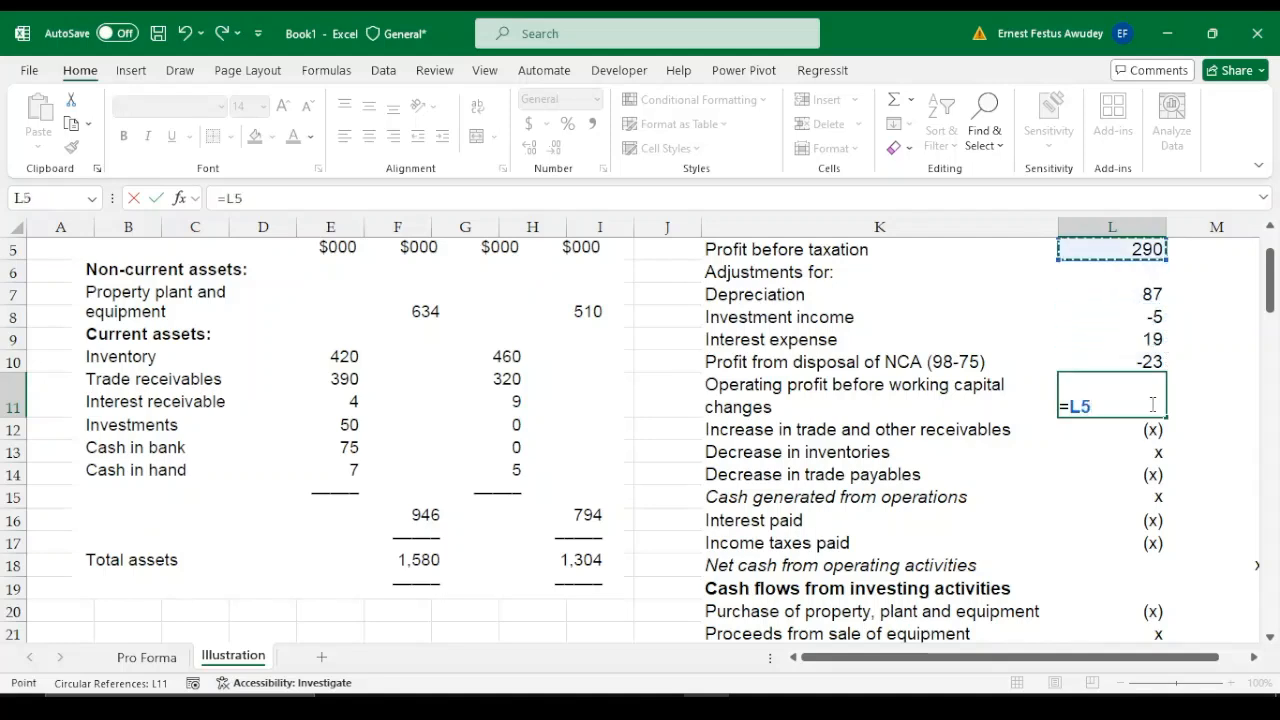
pyautogui.write('+')
pyautogui.press('Up')
pyautogui.press('Up')
pyautogui.press('Up')
pyautogui.press('Up')
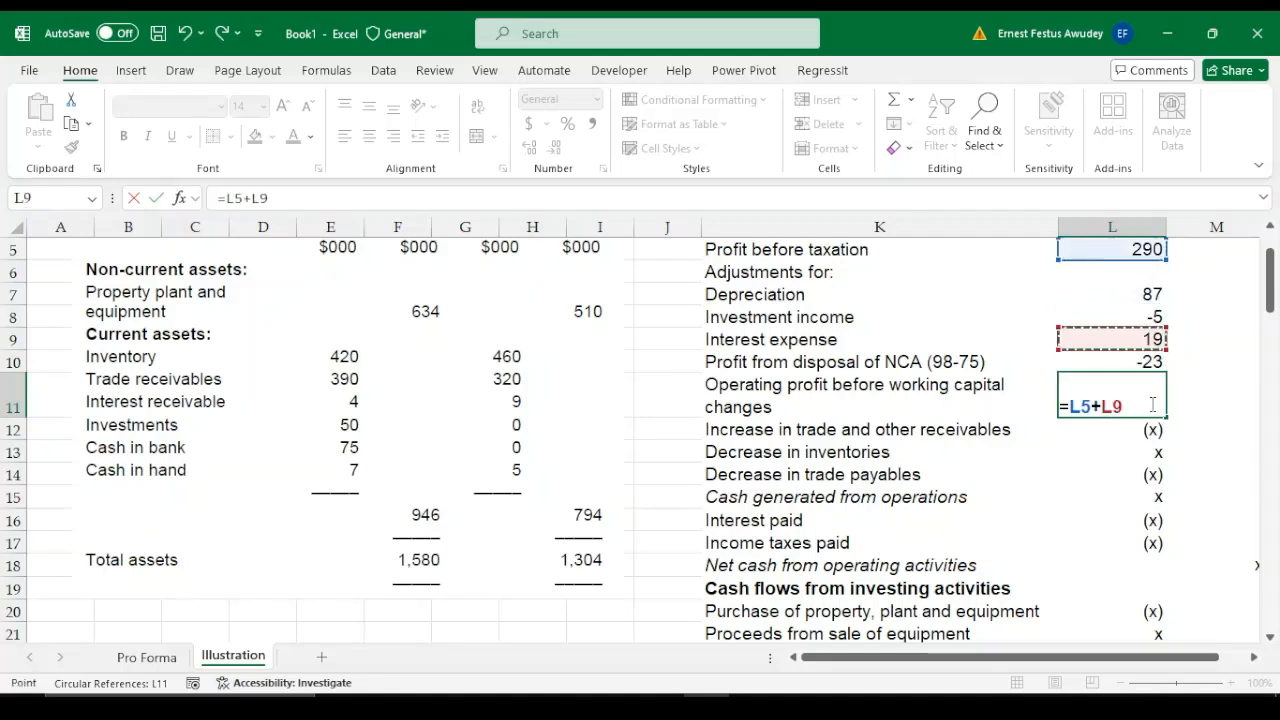
pyautogui.write('+')
pyautogui.press('Up')
pyautogui.press('Up')
pyautogui.press('Up')
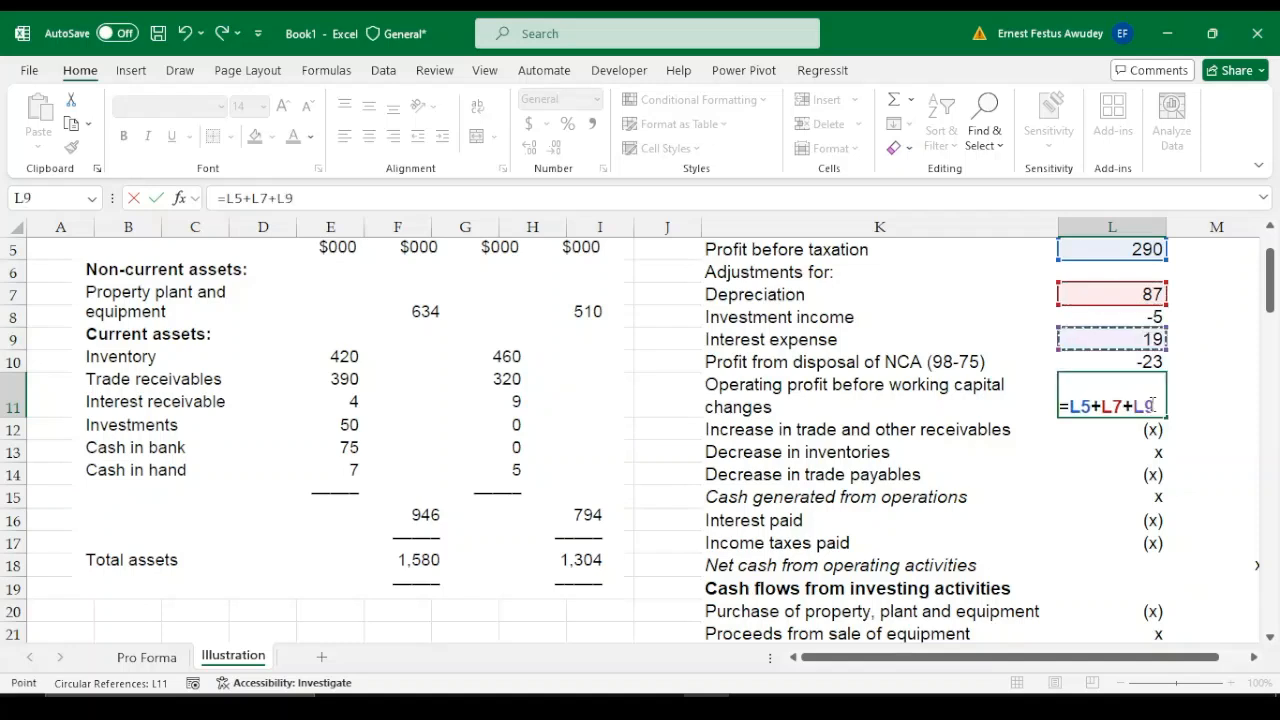
pyautogui.write('+')
pyautogui.press('Up')
pyautogui.press('Up')
pyautogui.write('+')
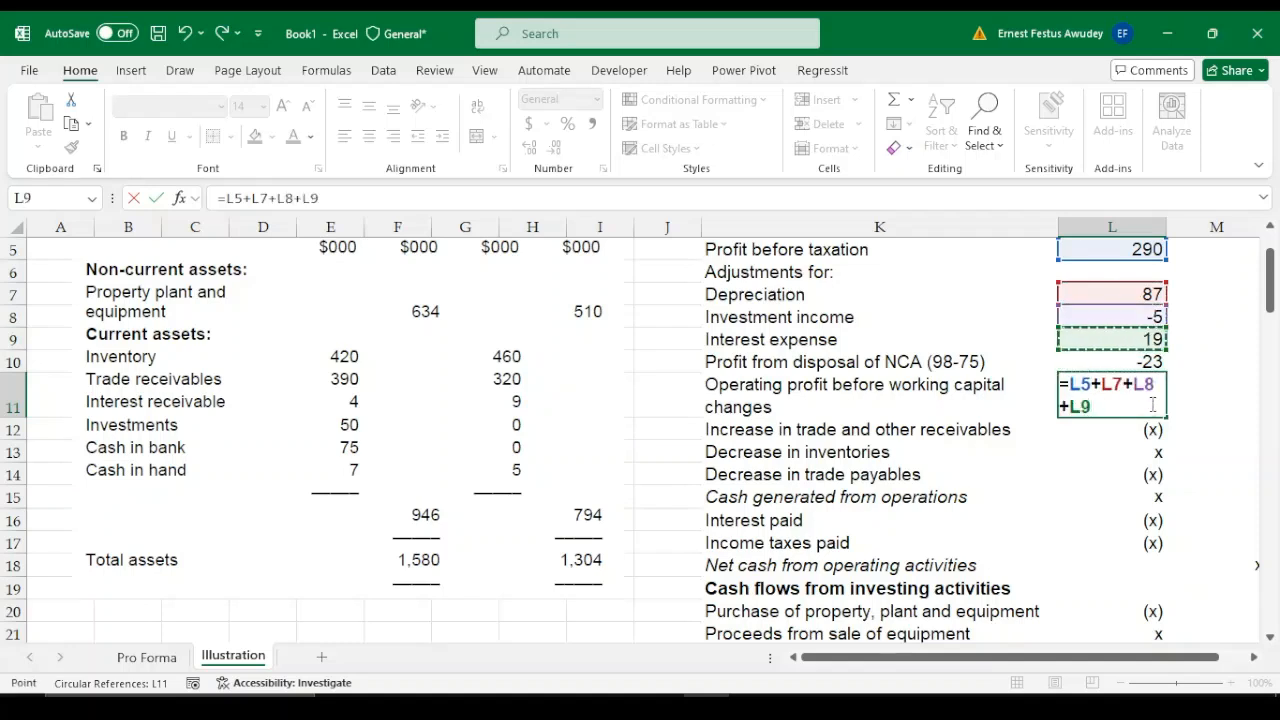
pyautogui.press('Up')
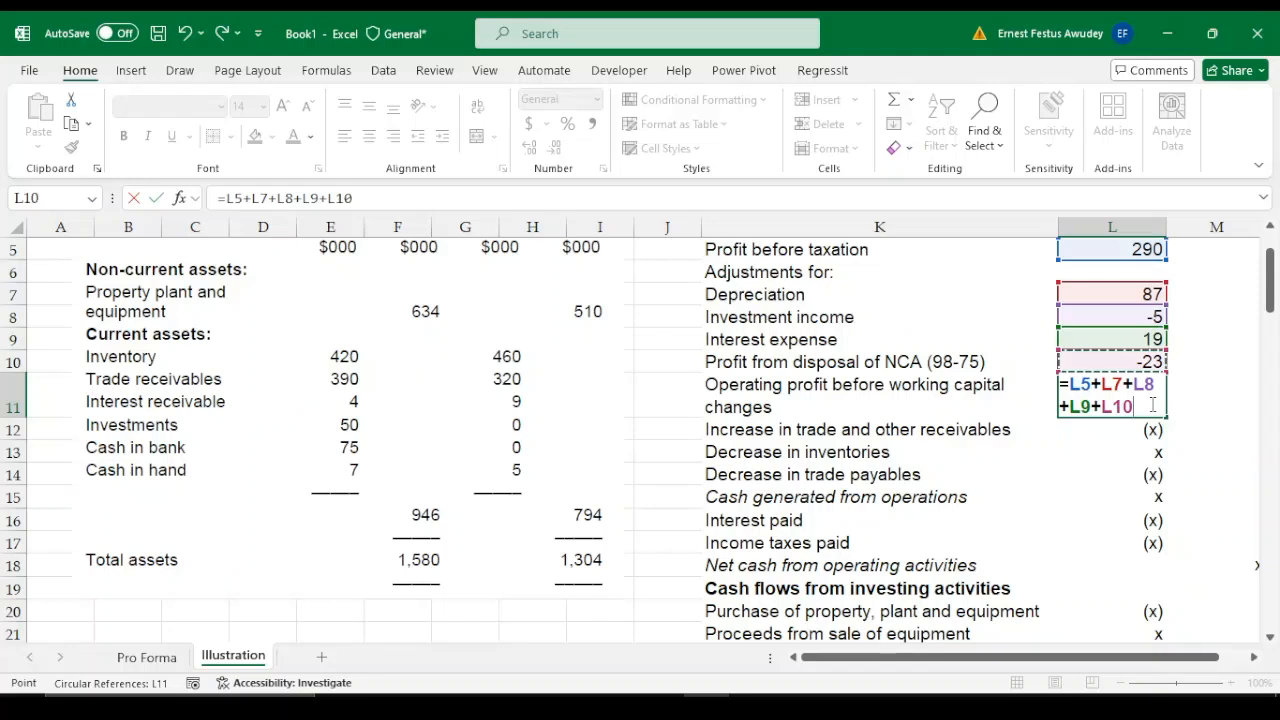
pyautogui.press('Return')
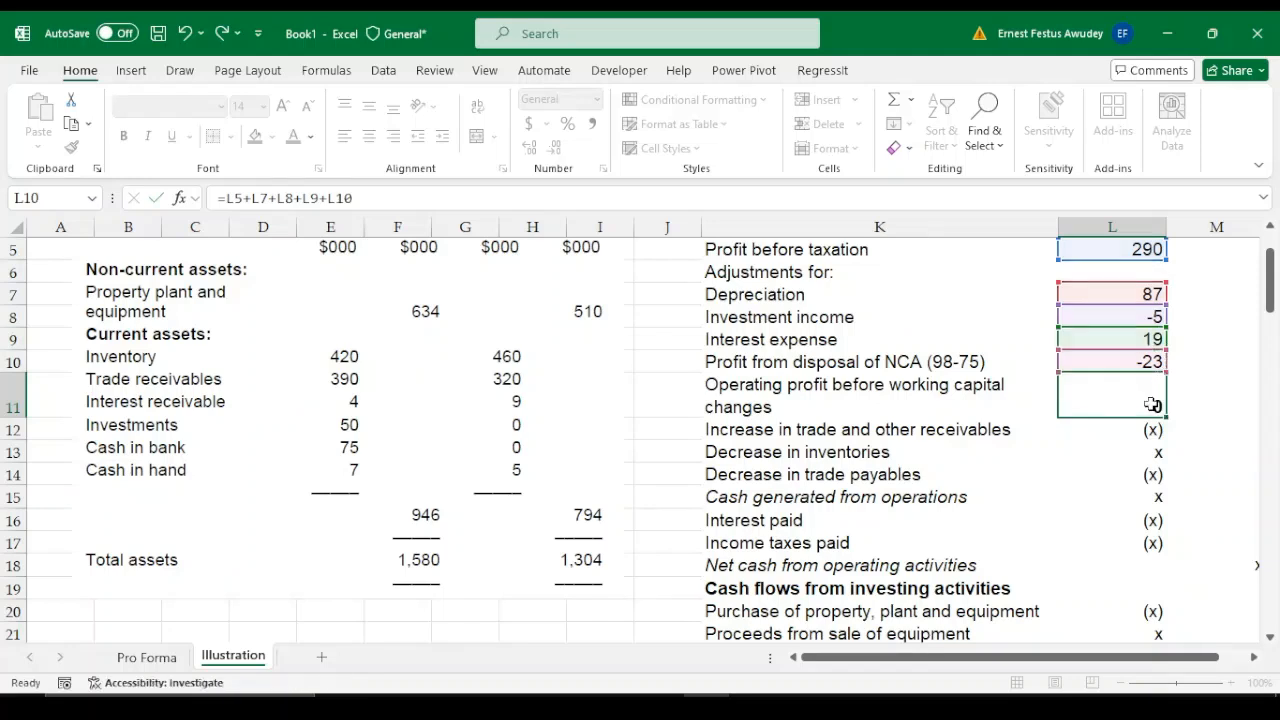
# Make the label "Operating profit before working capital changes" in K11 bold
pyautogui.click(1151, 405)
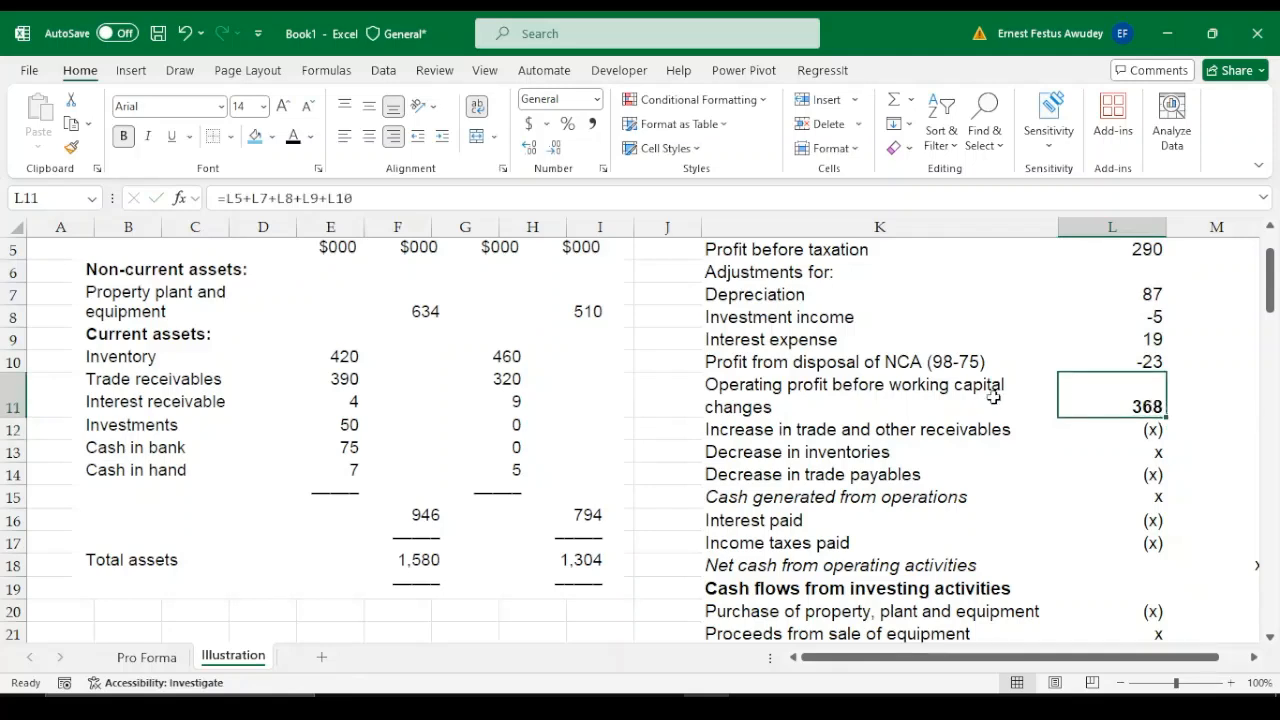
pyautogui.click(883, 390)
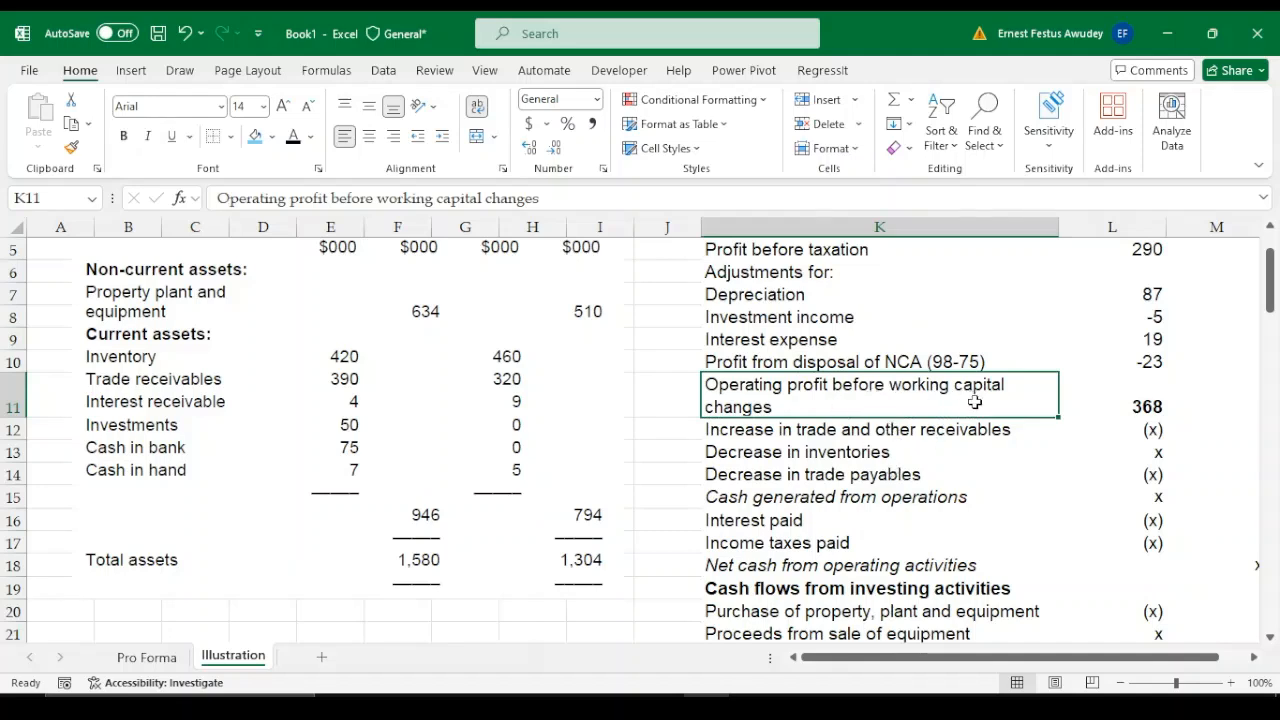
pyautogui.hotkey('ctrl', 'b')
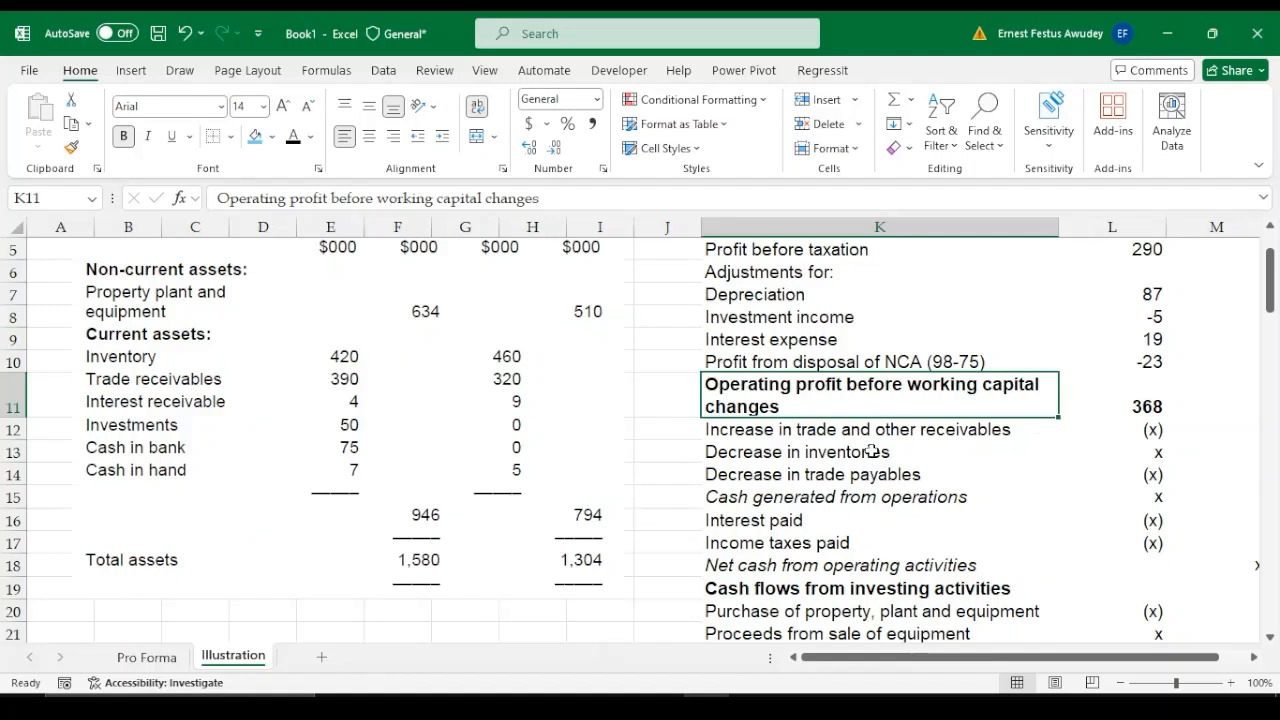
# Enter the increase in trade and other receivables in L12 as the formula =-(390-320)
pyautogui.click(848, 429)
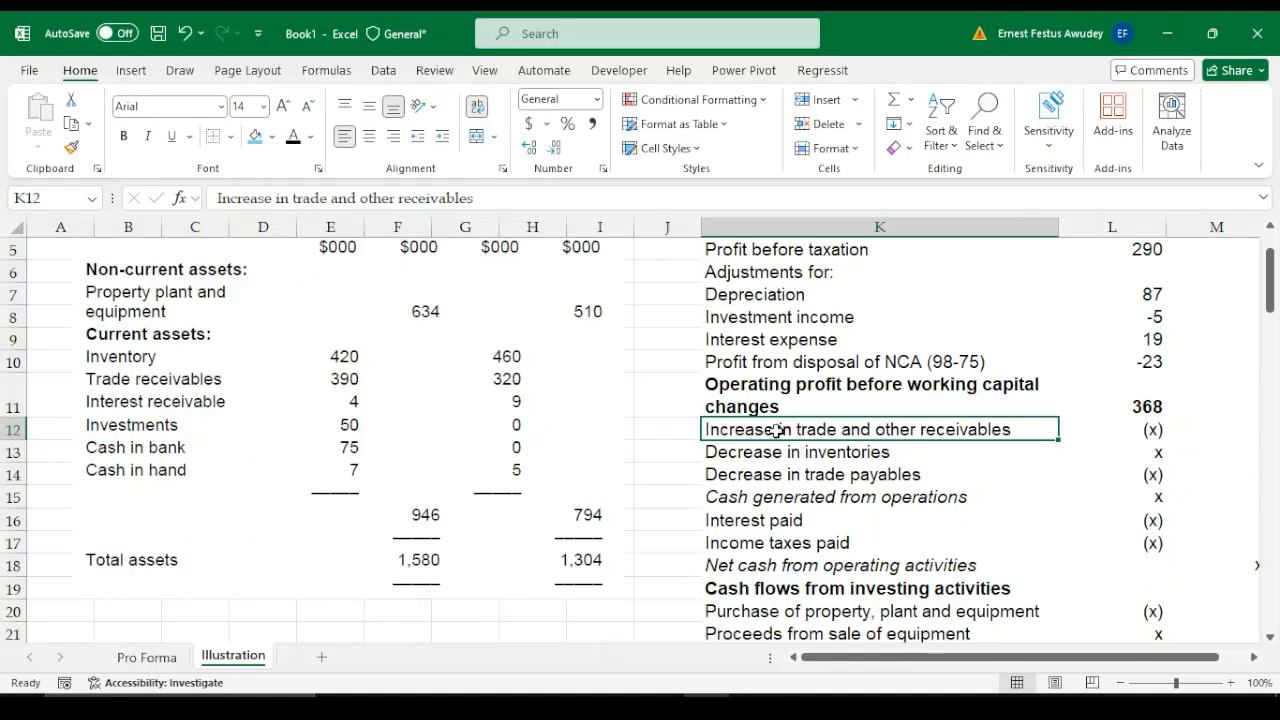
pyautogui.click(894, 473)
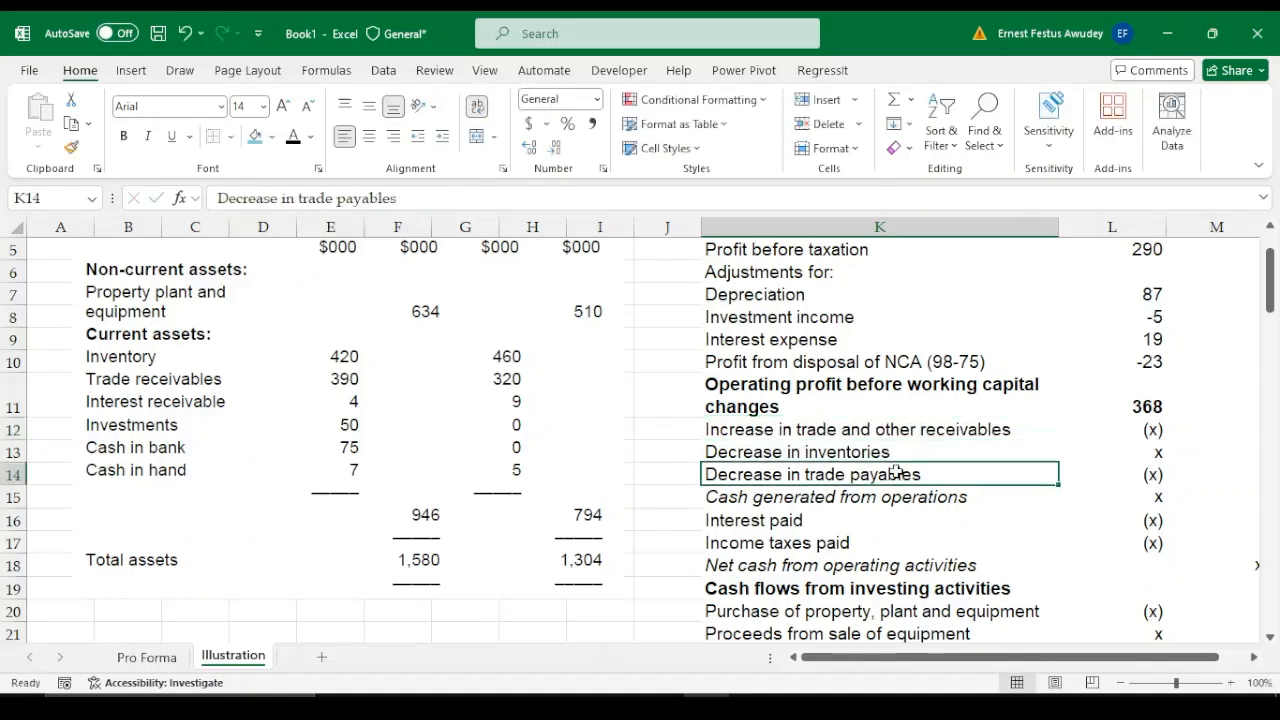
pyautogui.click(790, 432)
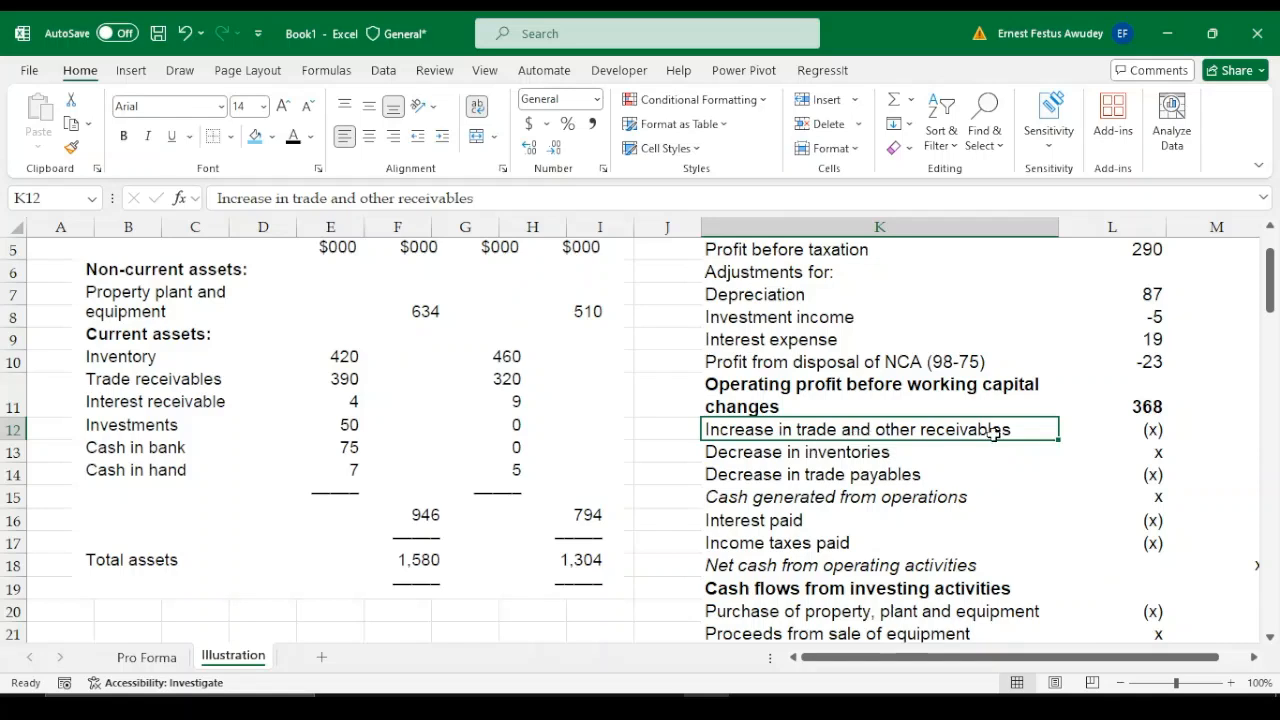
pyautogui.click(1148, 428)
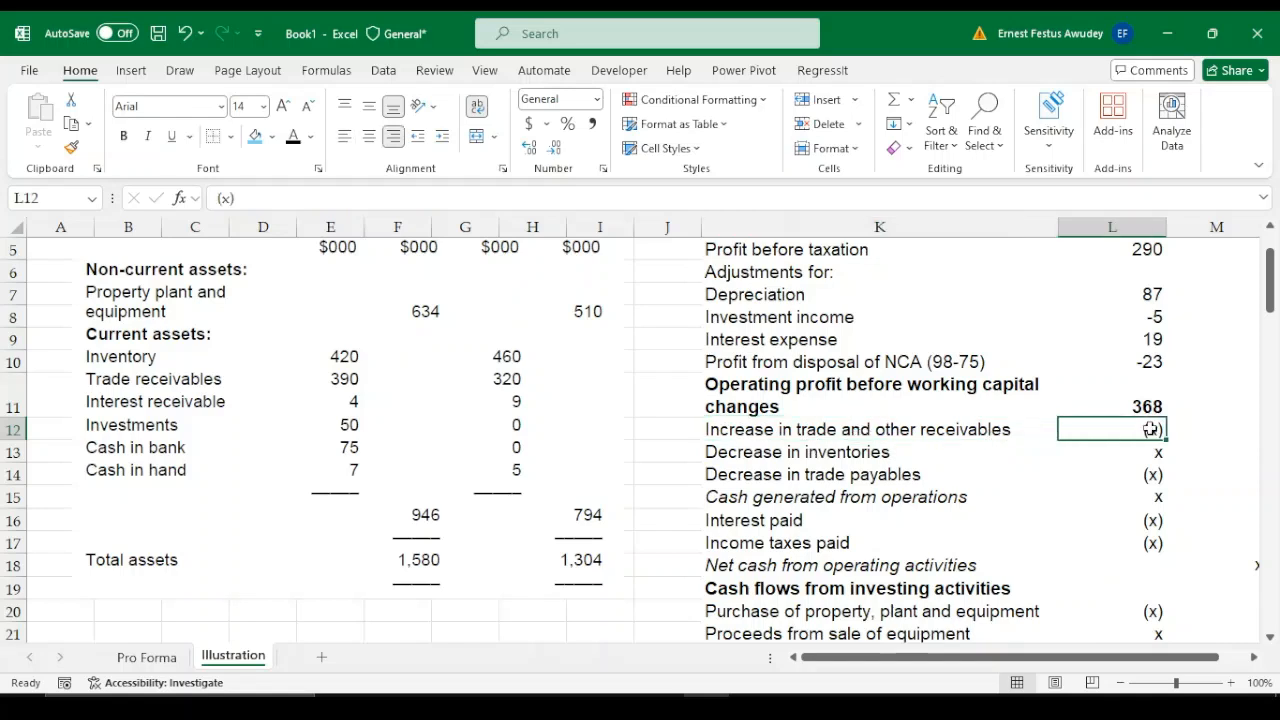
pyautogui.write('=')
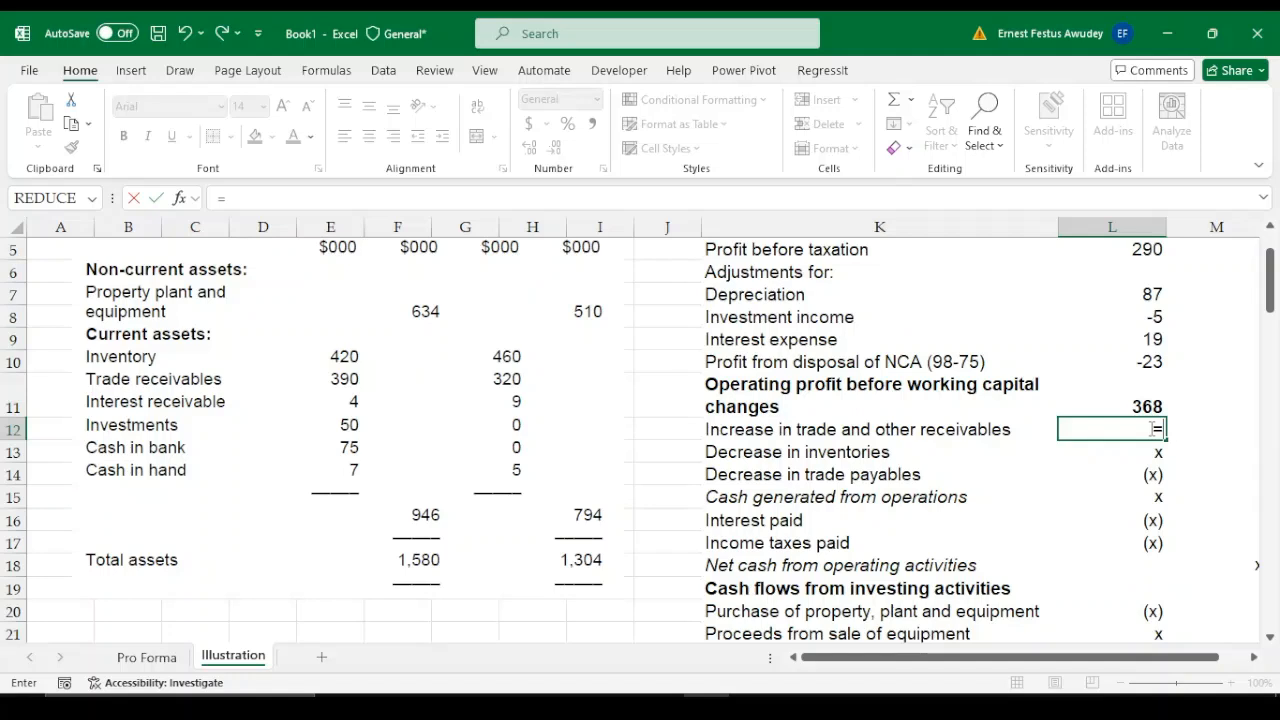
pyautogui.write('390-2')
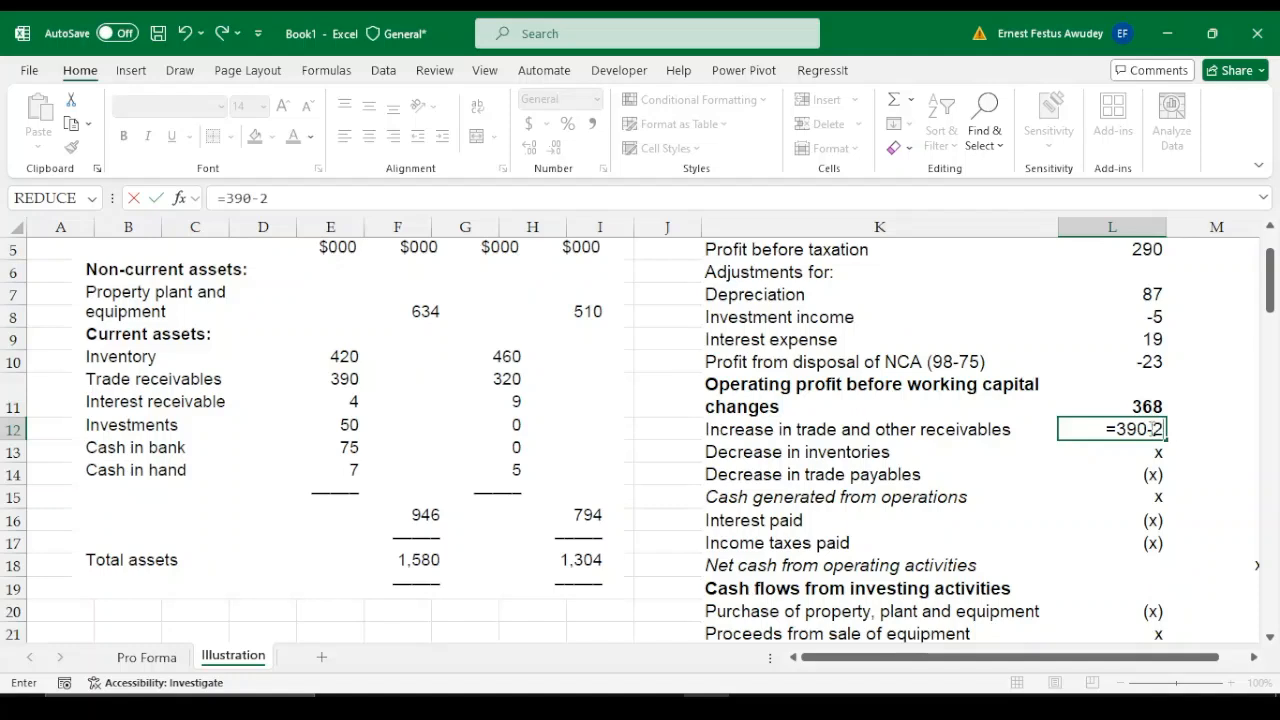
pyautogui.press('BackSpace')
pyautogui.write('320')
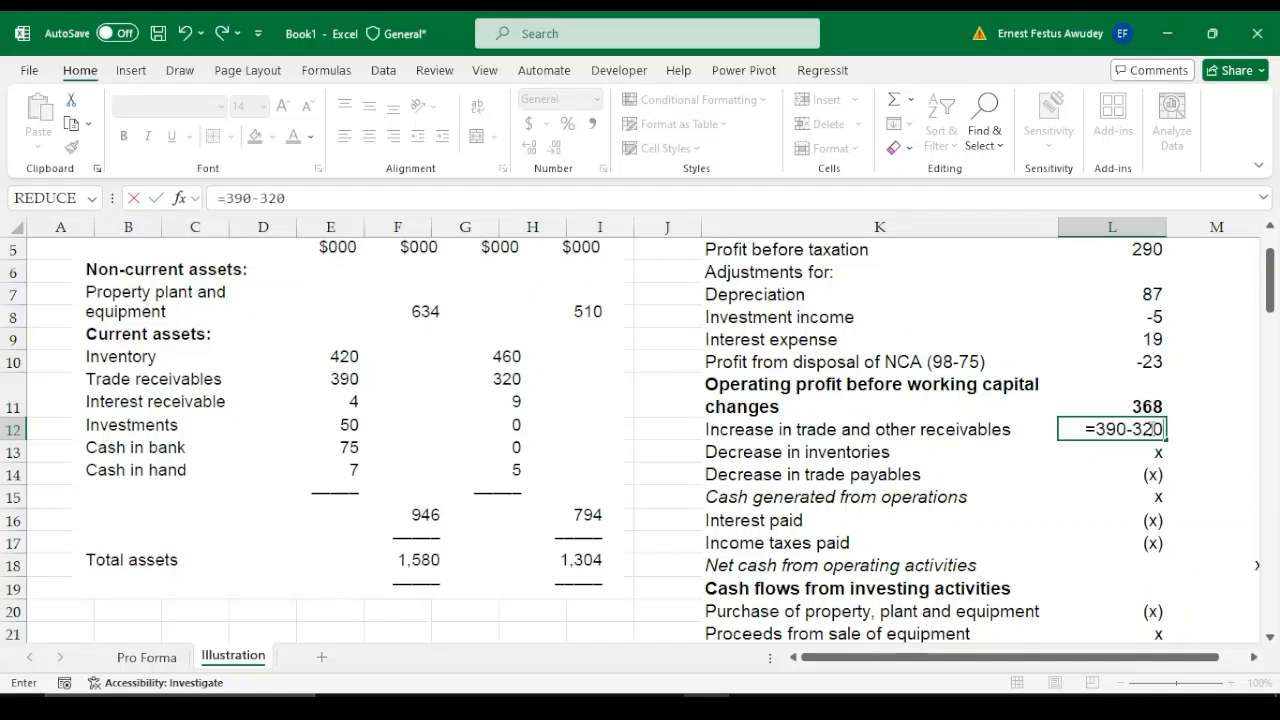
pyautogui.click(1098, 430)
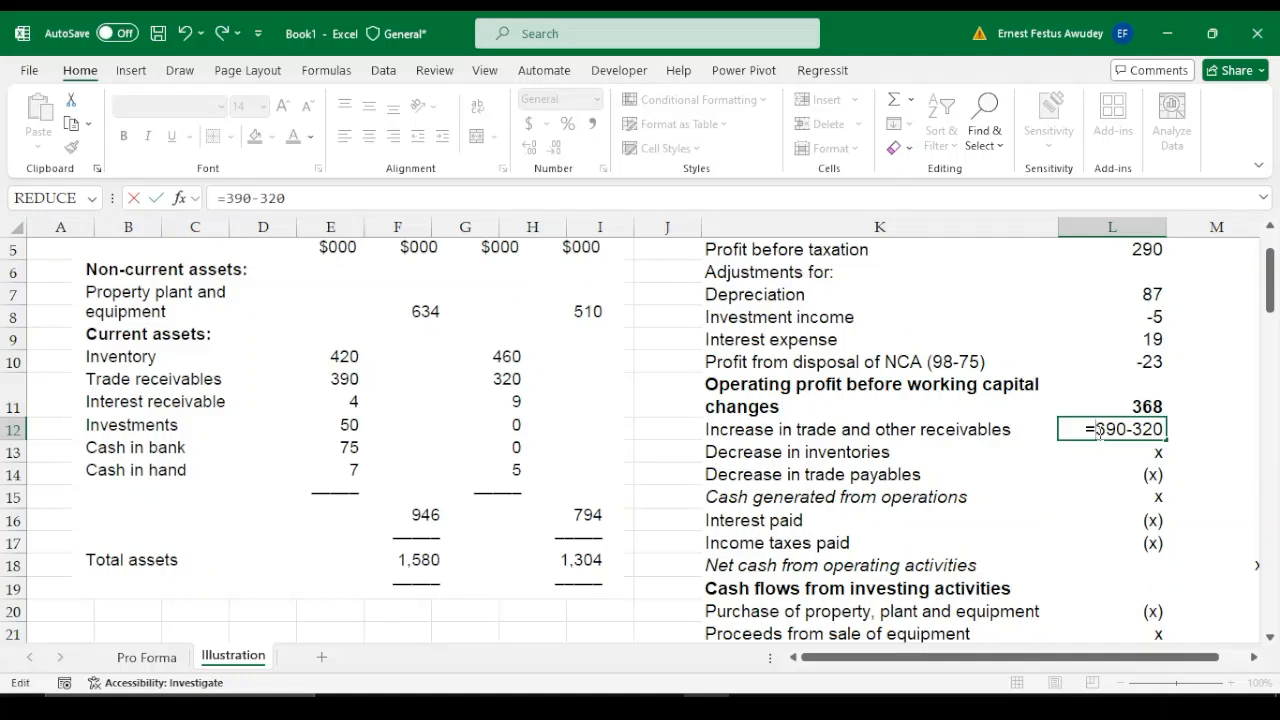
pyautogui.write('-(')
pyautogui.write(')')
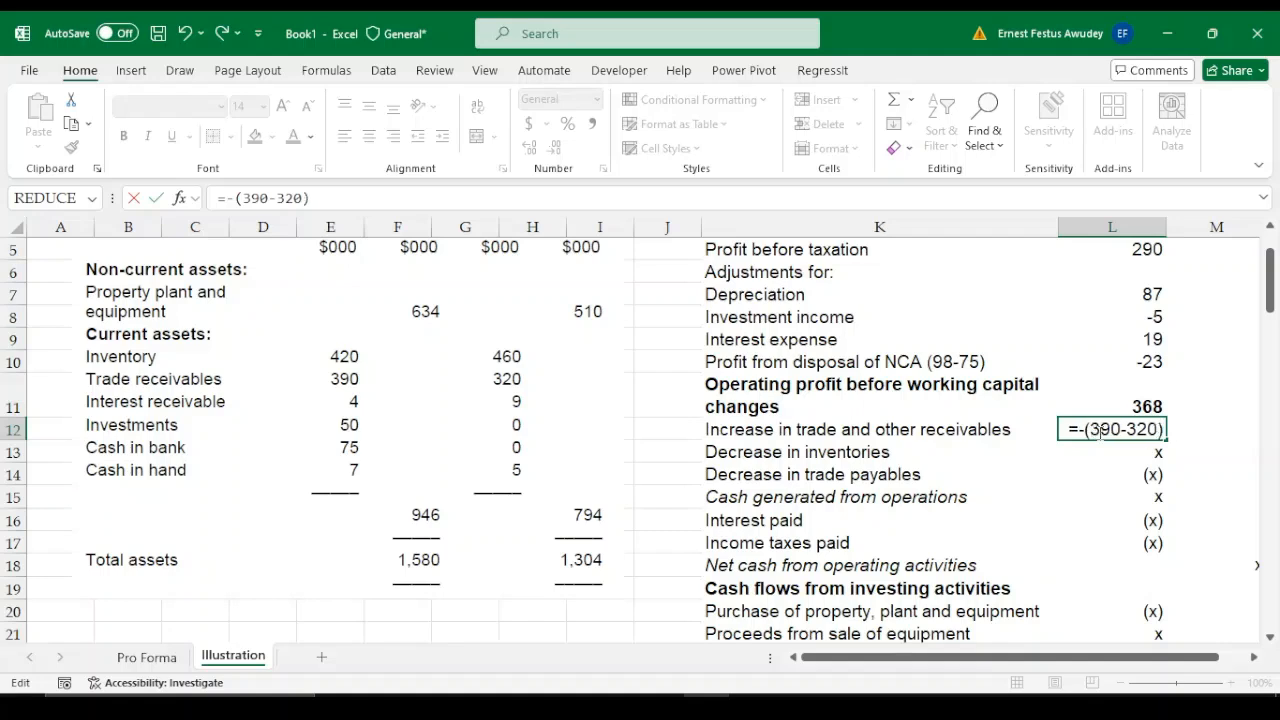
pyautogui.press('Return')
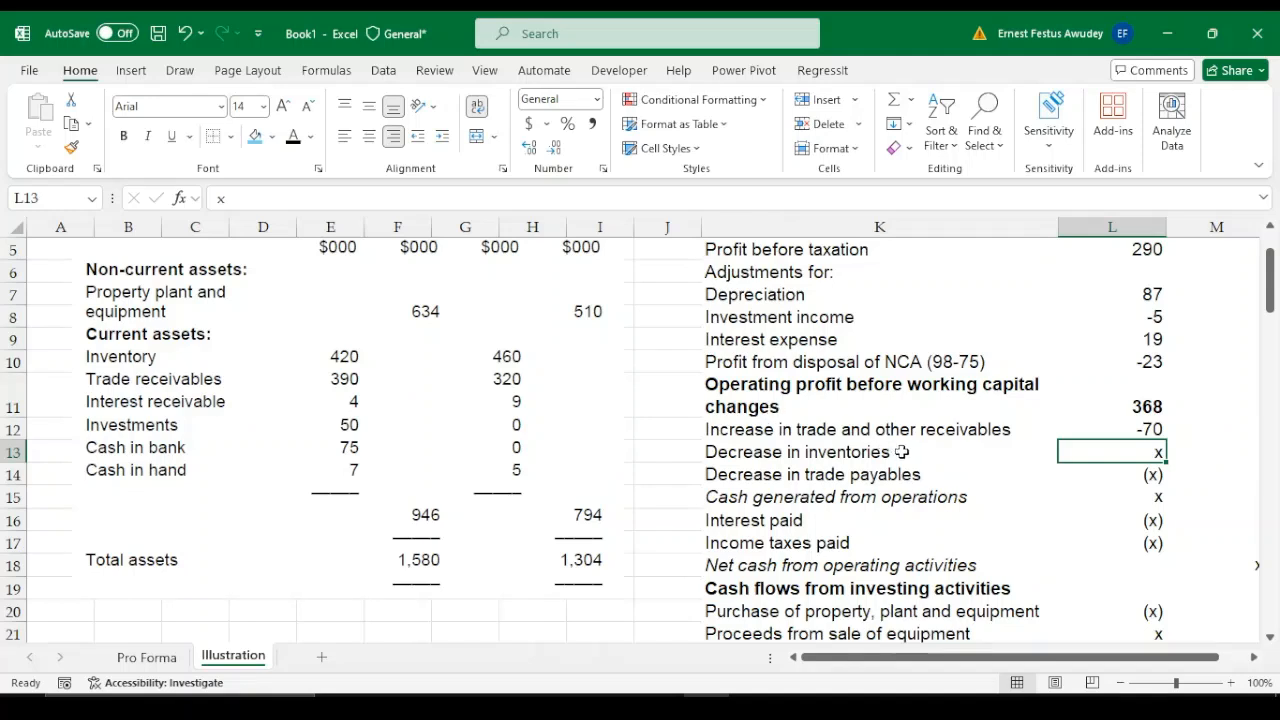
# Change the inventories label in K13 to "Increase in inventories"
pyautogui.click(731, 454)
pyautogui.doubleClick(731, 454)
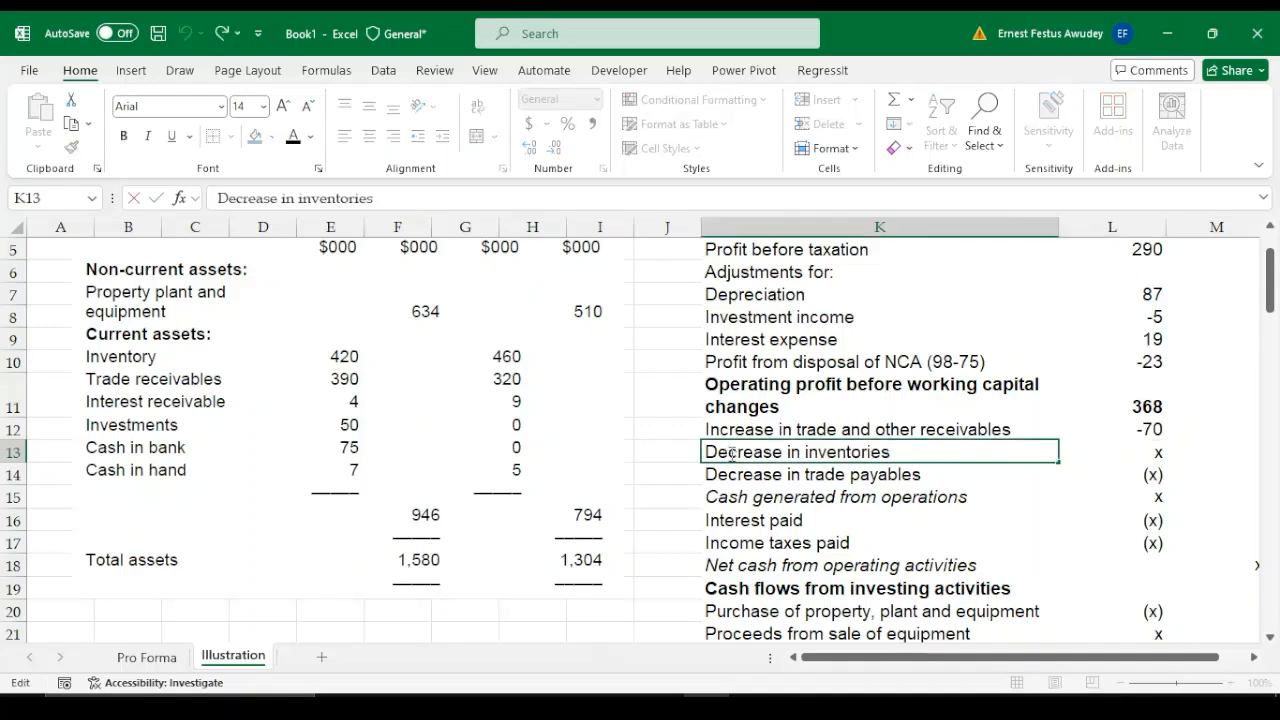
pyautogui.press('BackSpace')
pyautogui.press('BackSpace')
pyautogui.write('In')
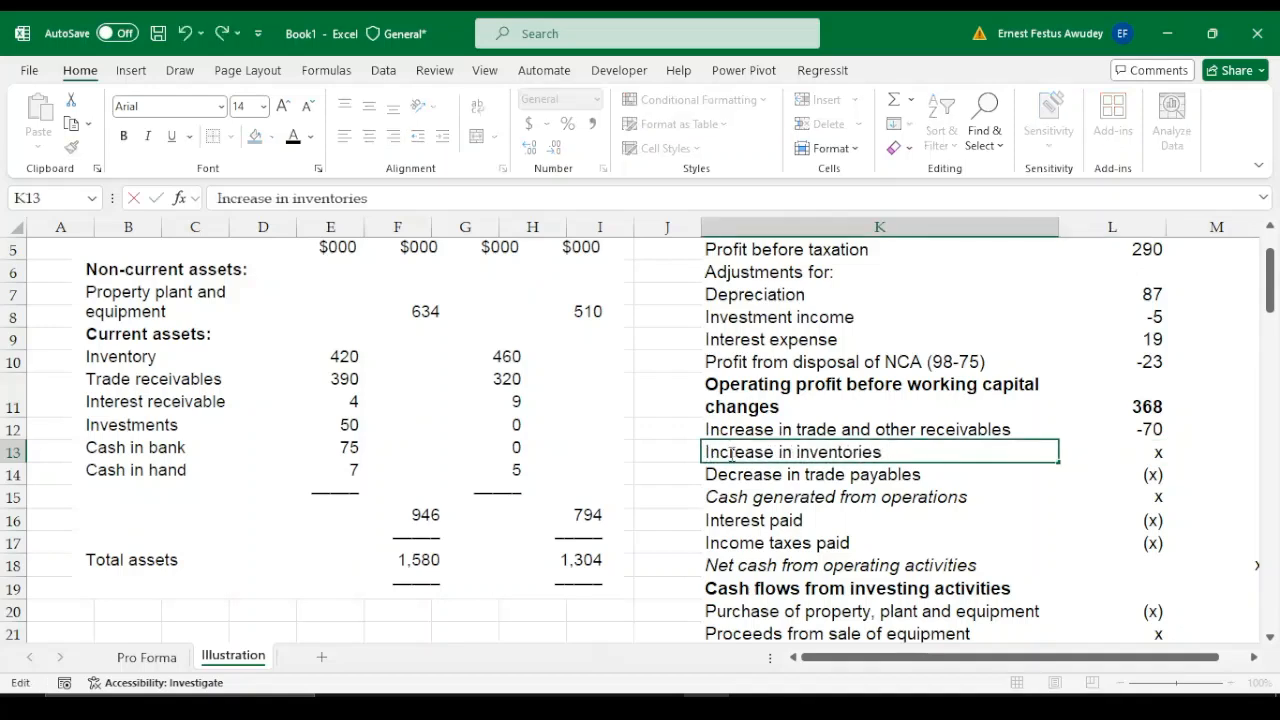
pyautogui.press('Tab')
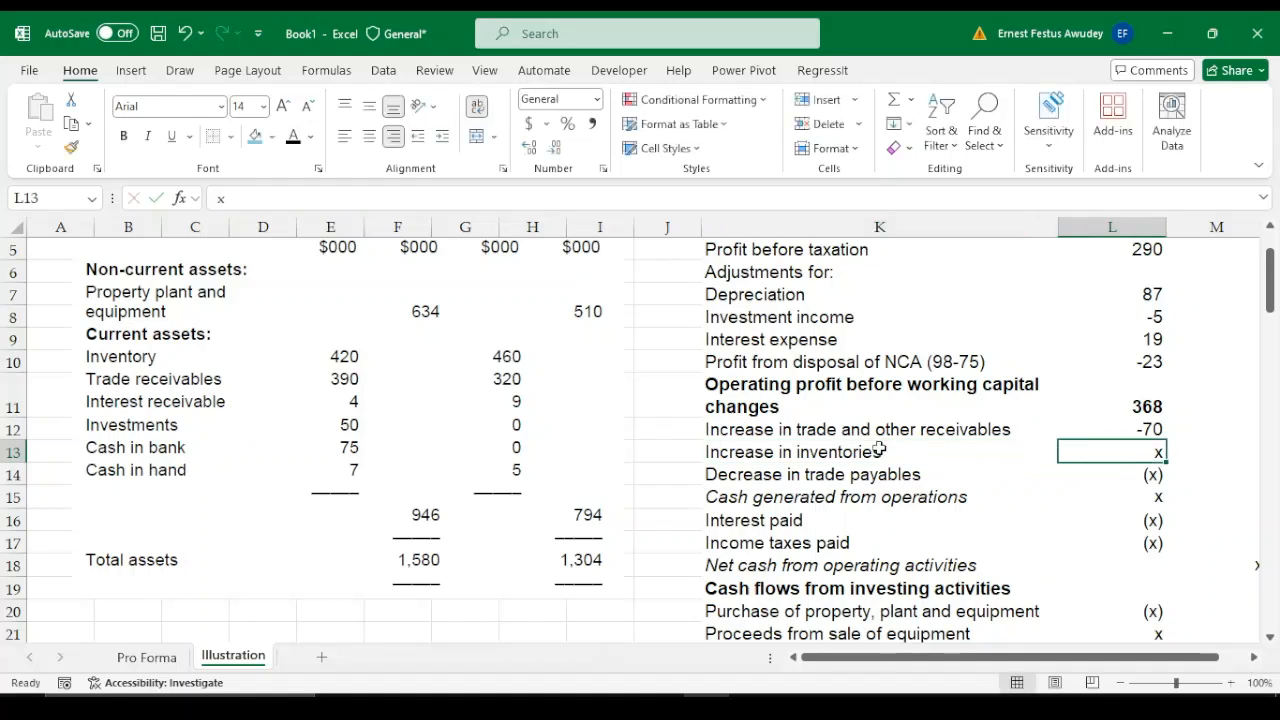
# Change the inventories label in K13 to "Decrease in inventories"
pyautogui.doubleClick(721, 452)
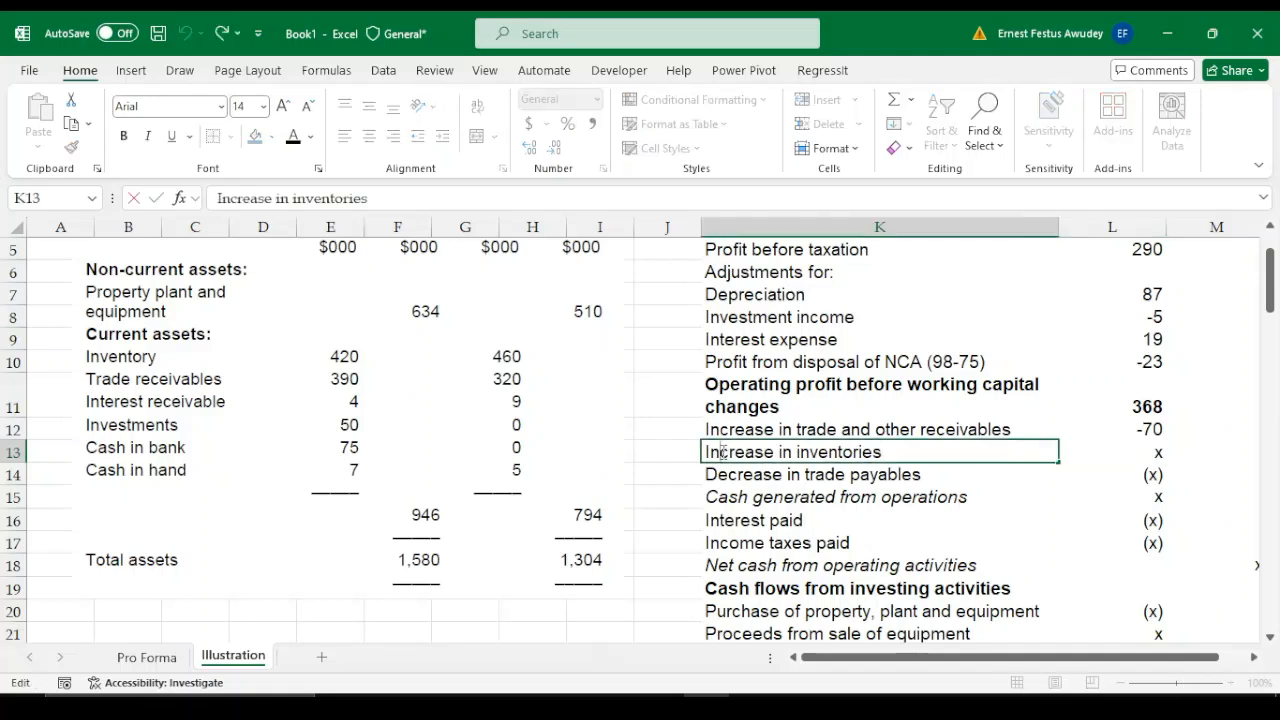
pyautogui.press('BackSpace')
pyautogui.press('BackSpace')
pyautogui.write('D')
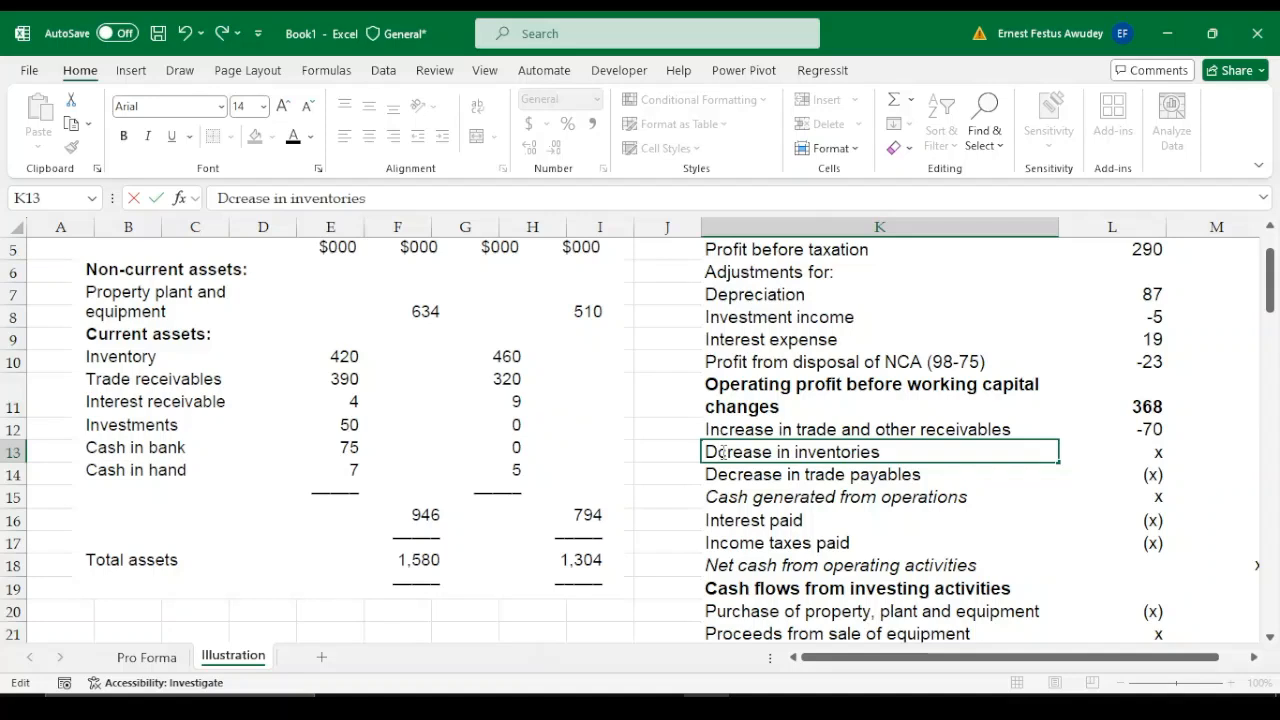
pyautogui.write('e')
pyautogui.press('Tab')
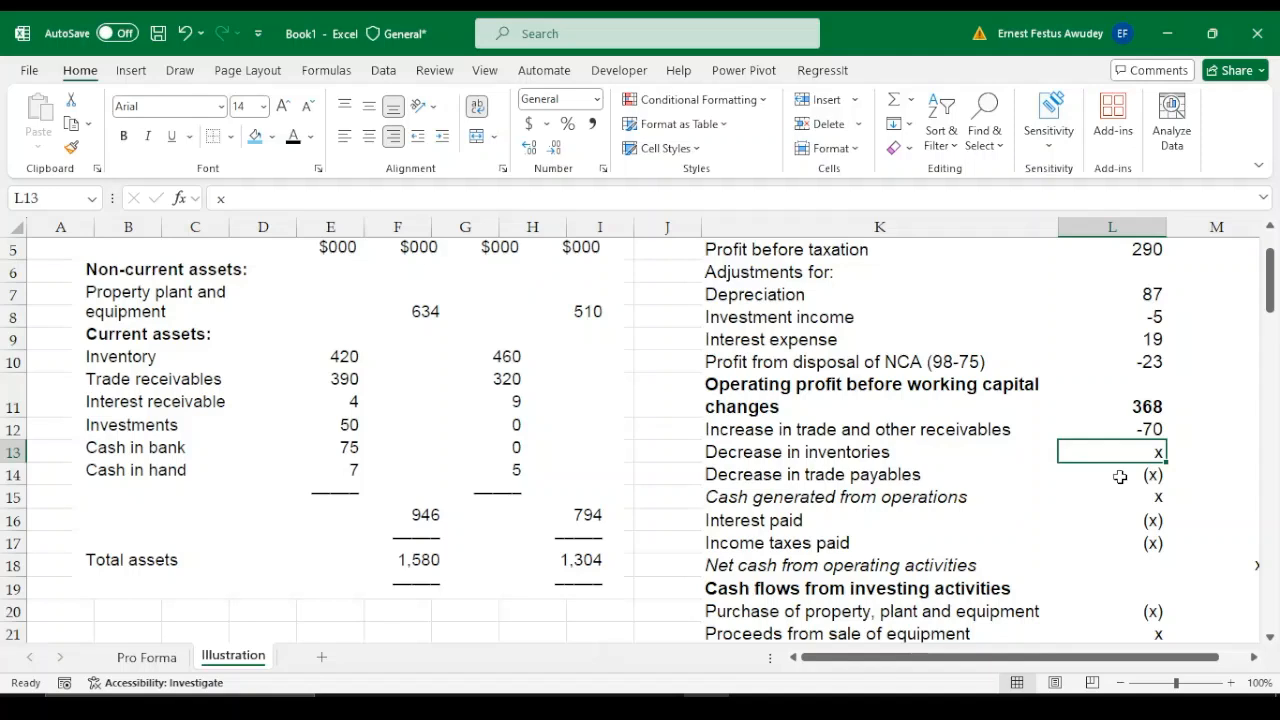
# Enter the decrease in inventories in L13 as the formula =460-420
pyautogui.write('=')
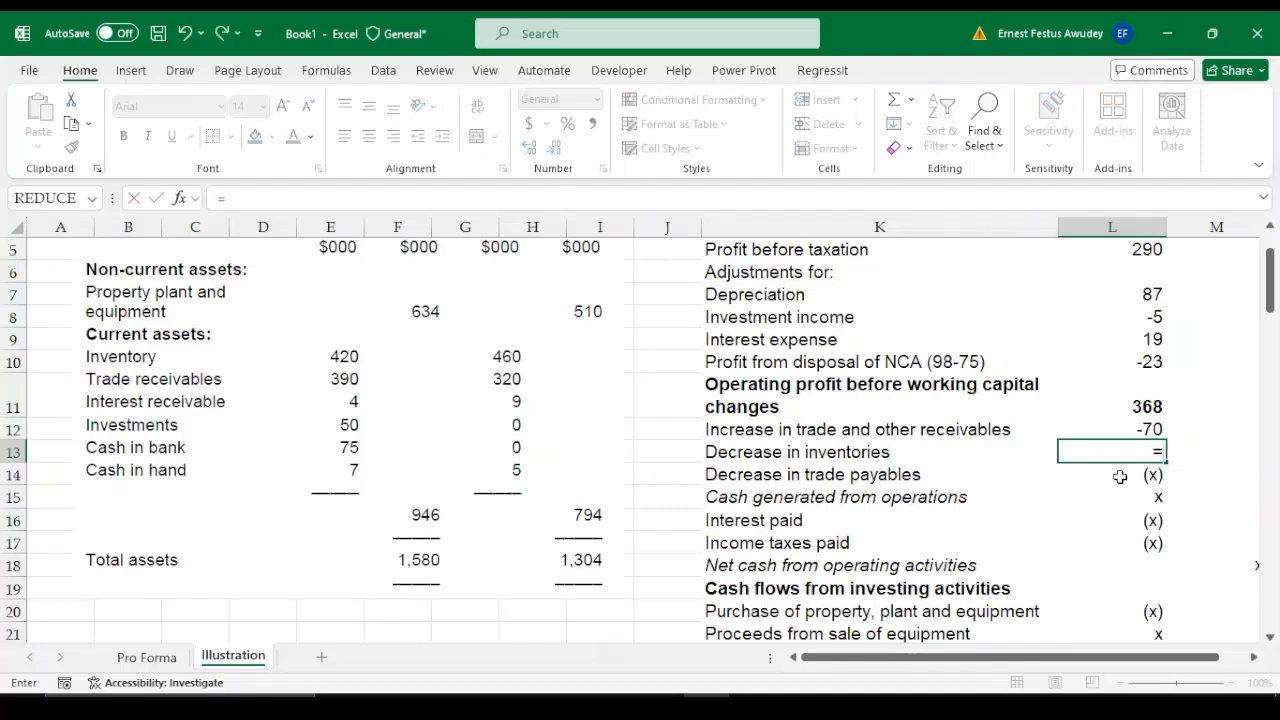
pyautogui.write('460')
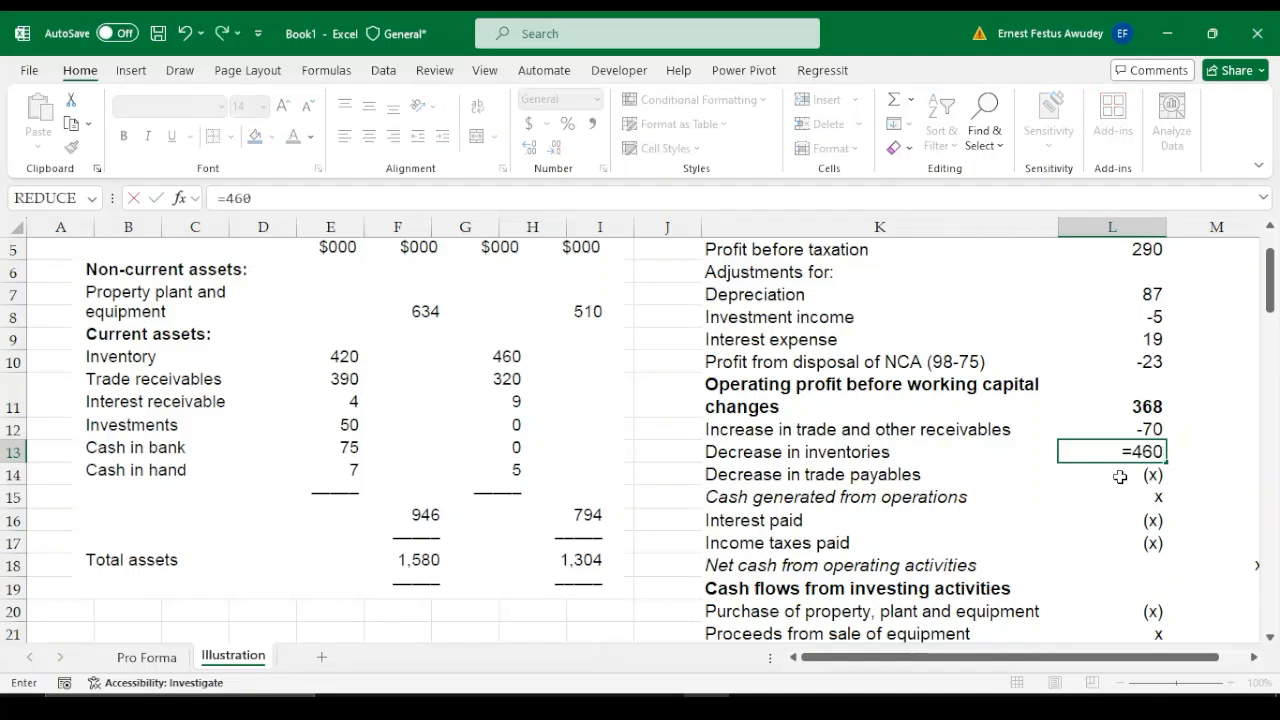
pyautogui.write('-420')
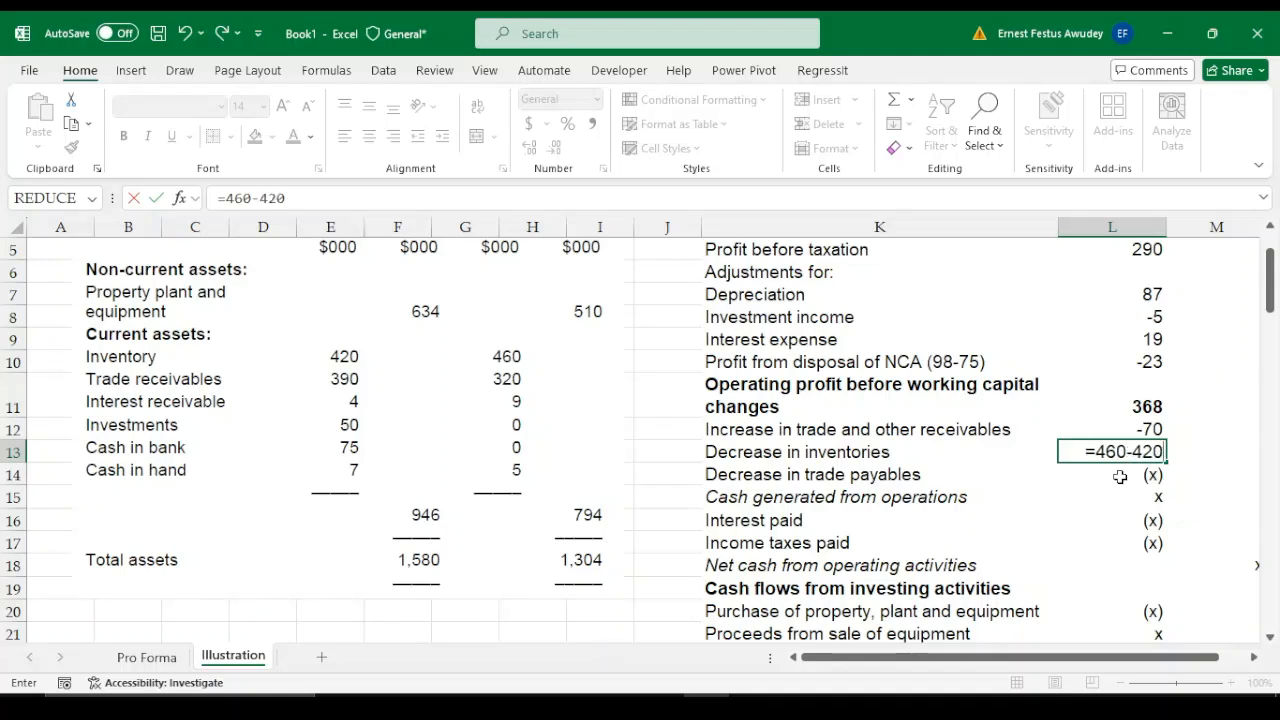
pyautogui.press('Return')
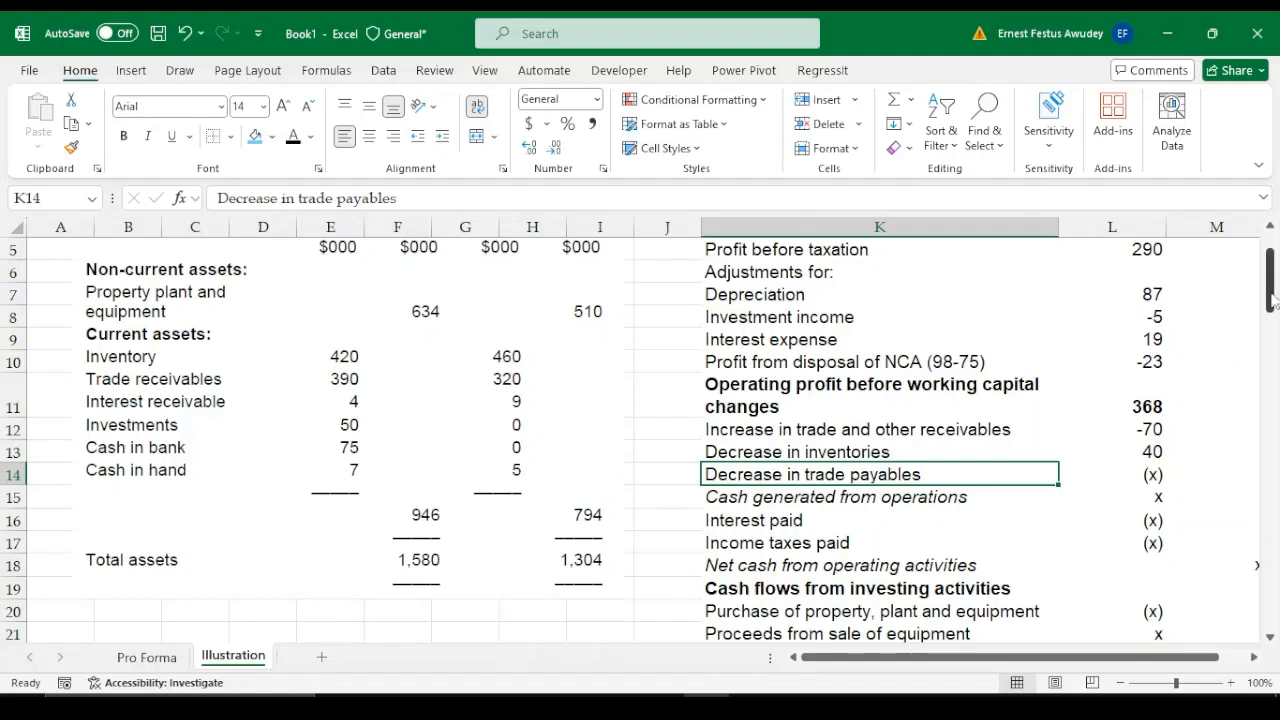
# Enter the change in trade payables in L14 as the formula =550-400, using the current liabilities figures
pyautogui.moveTo(1272, 298); pyautogui.dragTo(1274, 399)
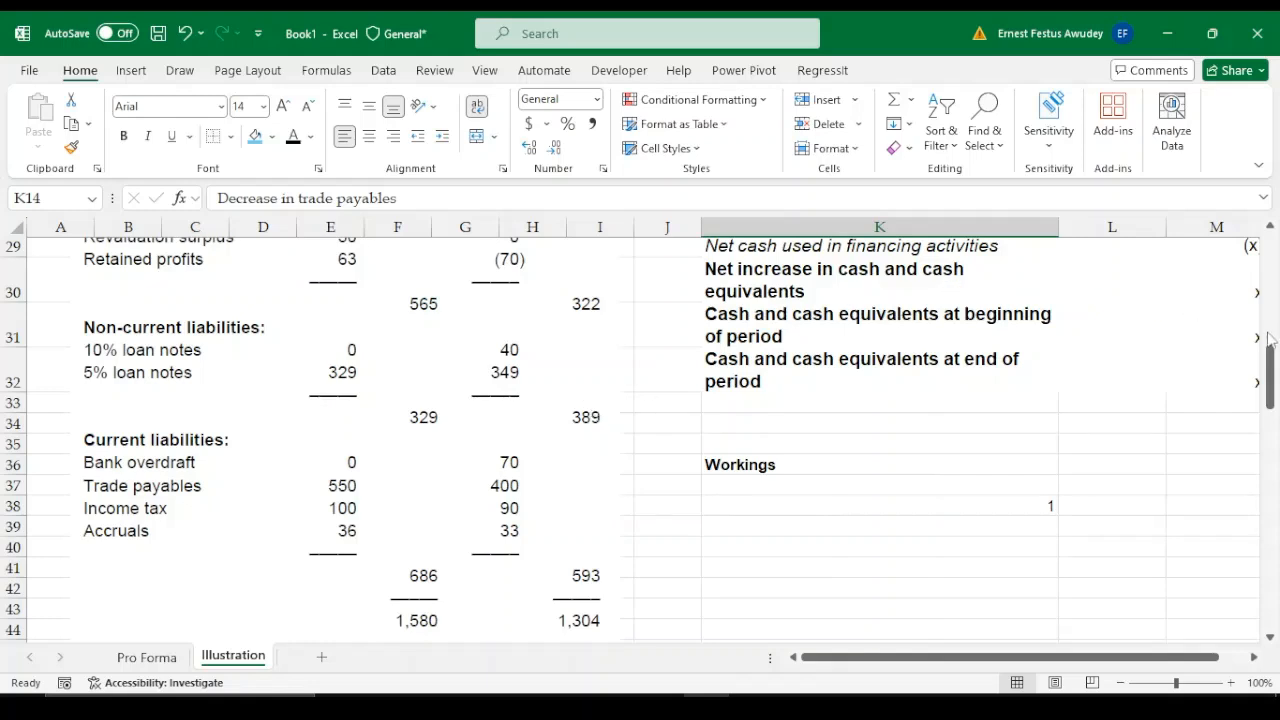
pyautogui.moveTo(1271, 345); pyautogui.dragTo(1270, 270)
pyautogui.click(1146, 386)
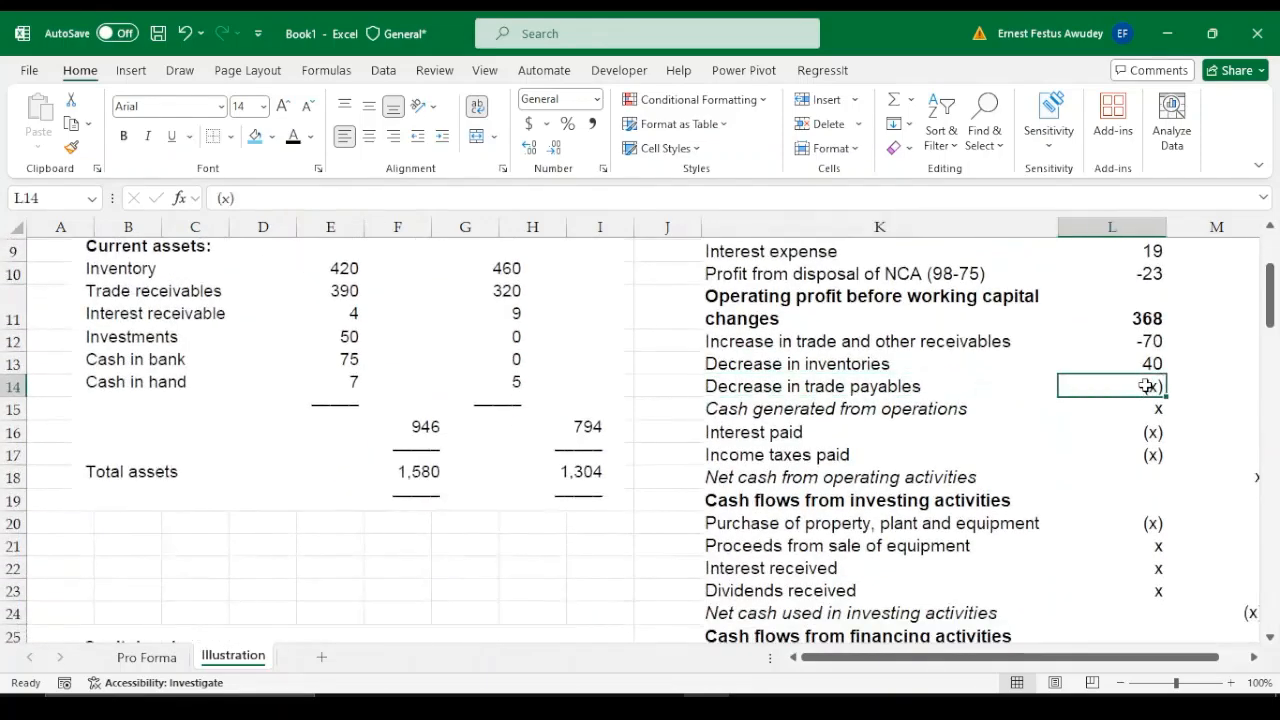
pyautogui.write('=')
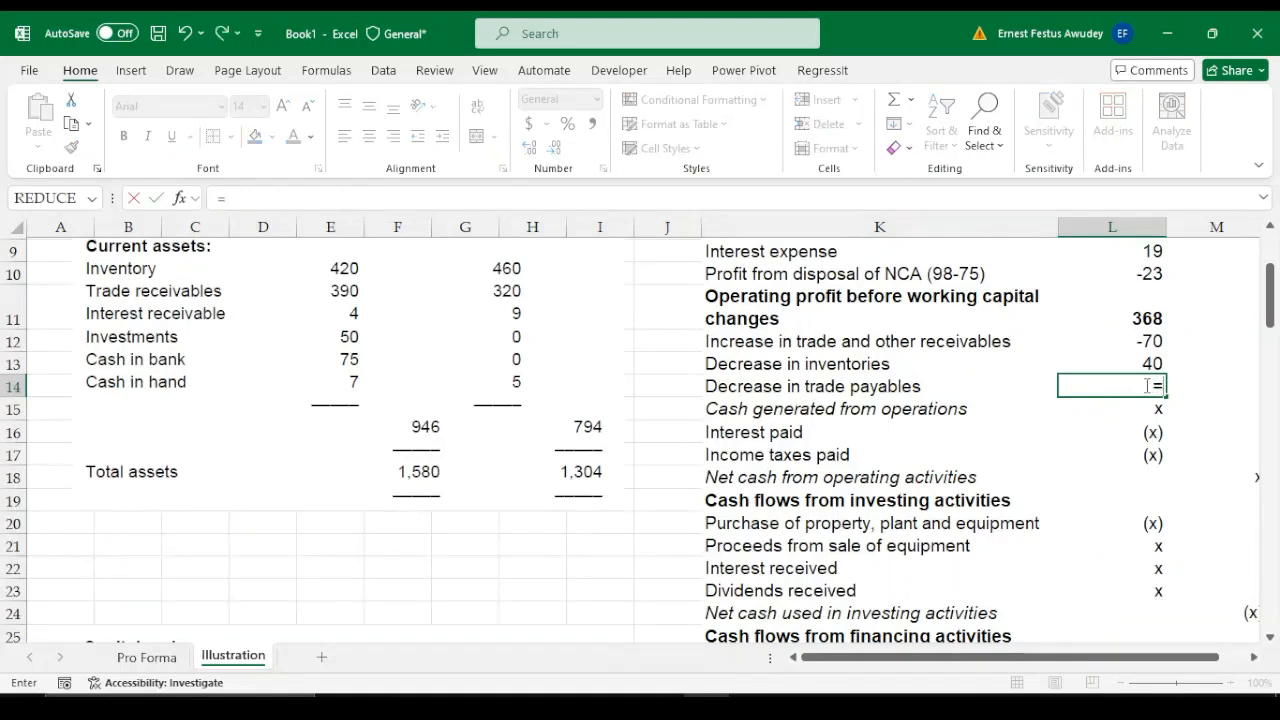
pyautogui.write('550-400')
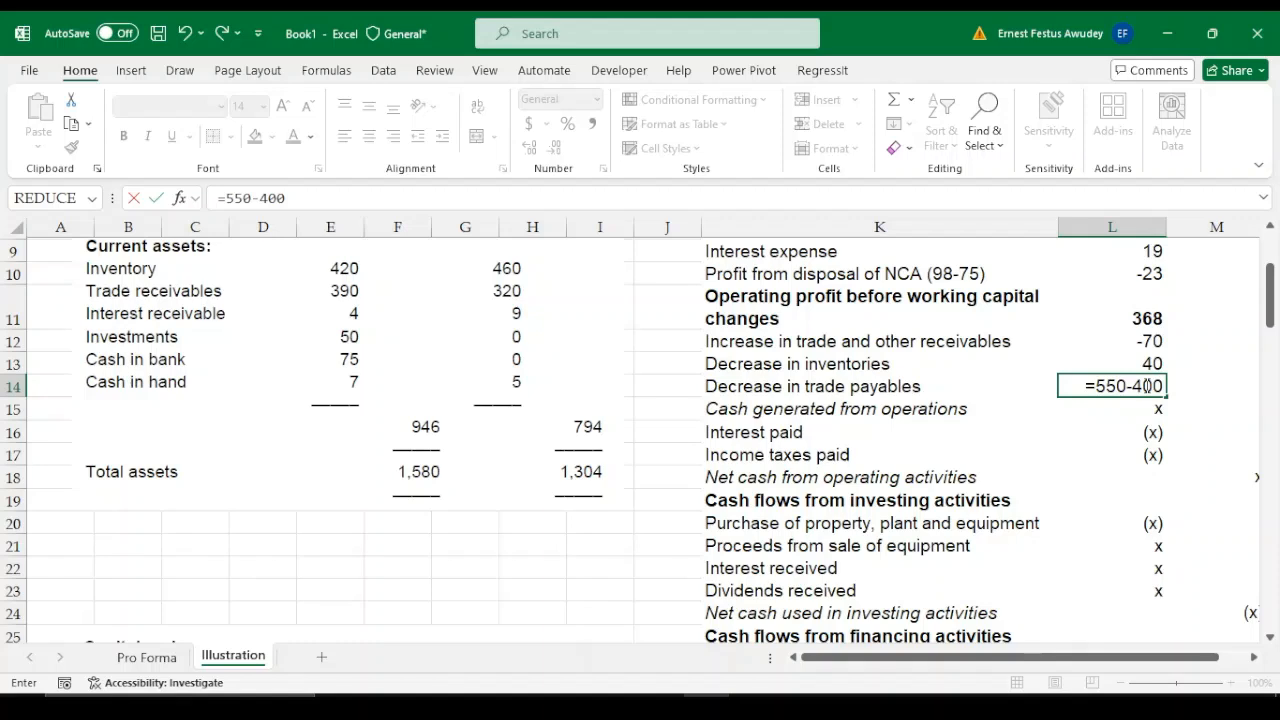
pyautogui.press('Return')
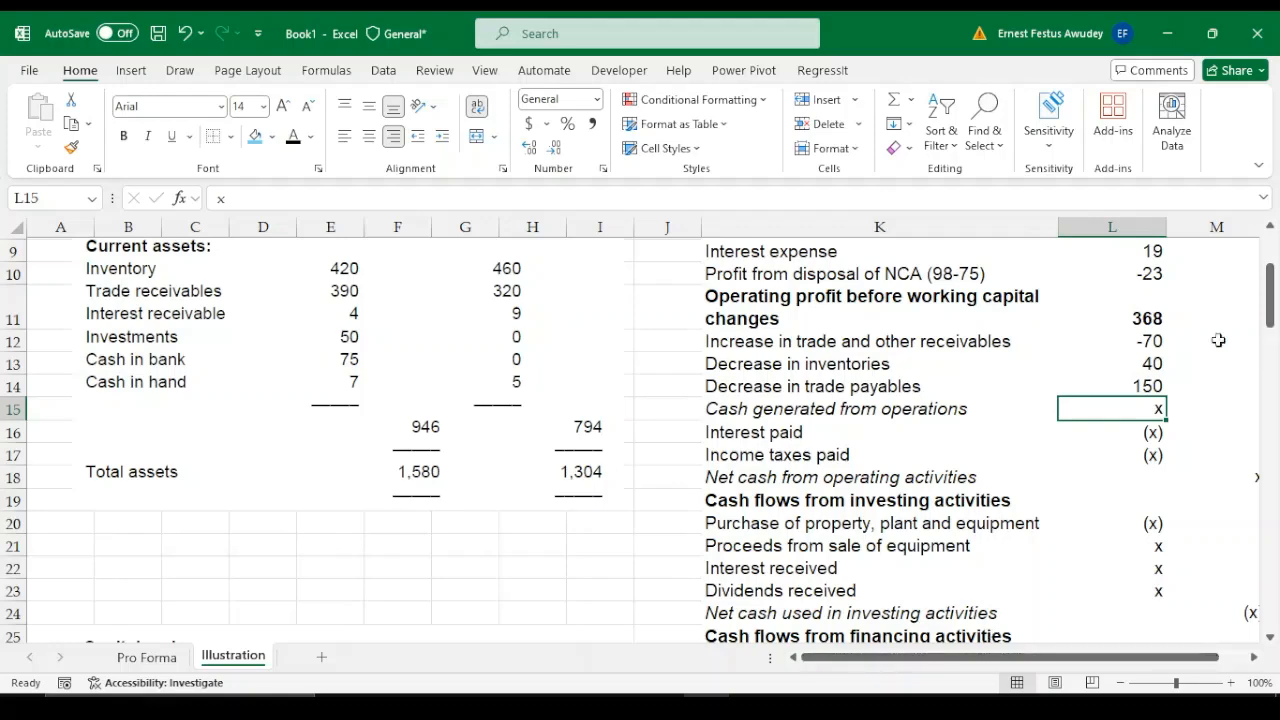
# Insert a blank row 15 above "Cash generated from operations"
pyautogui.moveTo(1270, 312)
pyautogui.mouseDown()
pyautogui.moveTo(1273, 390)
pyautogui.moveTo(1272, 297)
pyautogui.mouseUp()
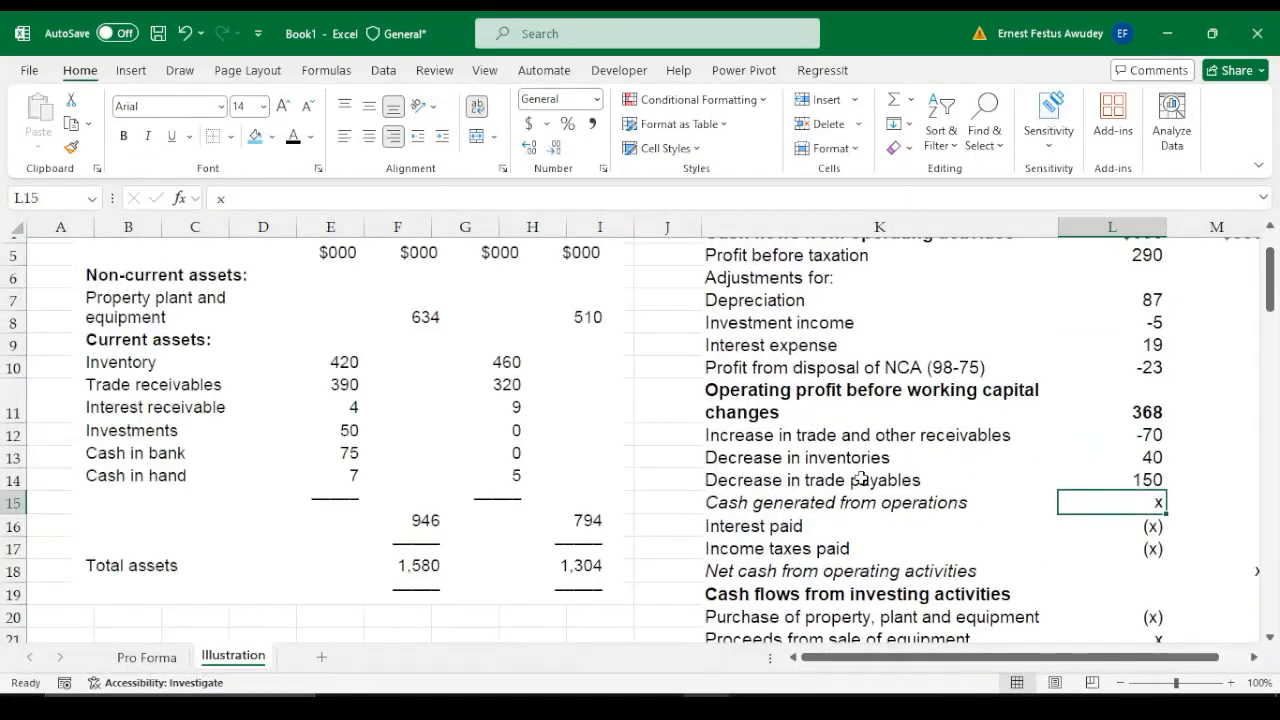
pyautogui.click(12, 522)
pyautogui.click(10, 503)
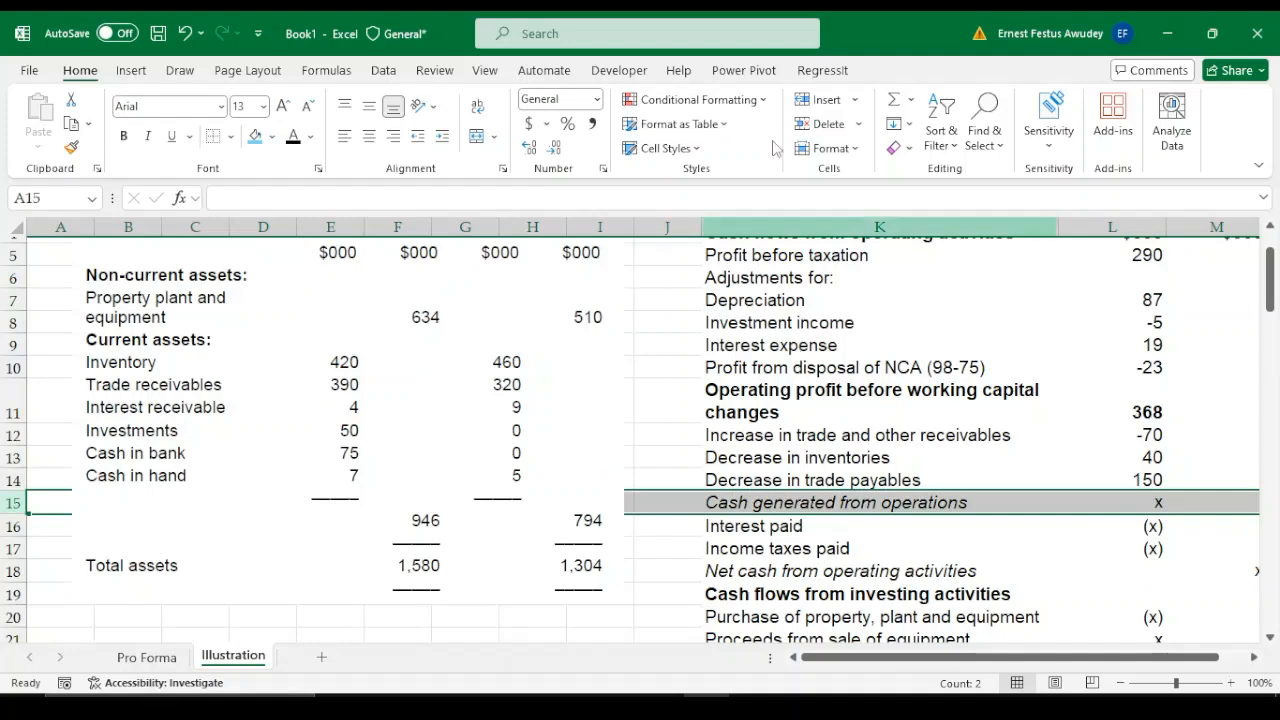
pyautogui.click(818, 99)
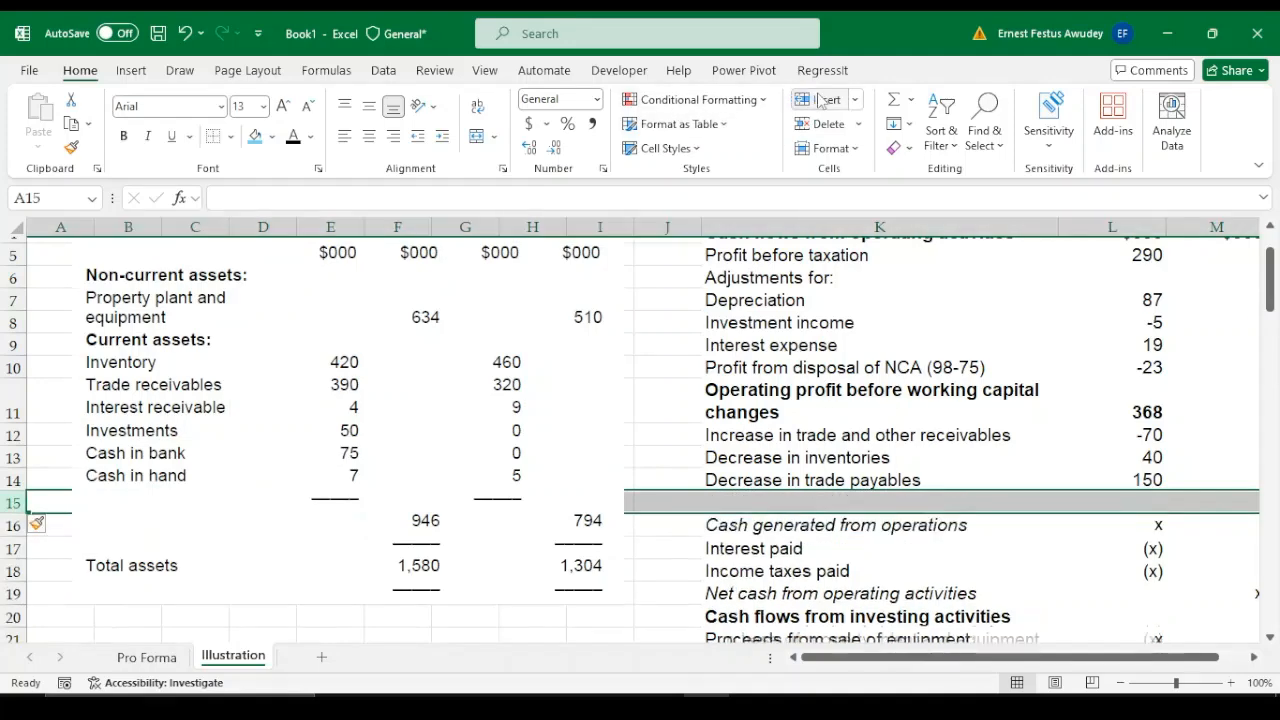
pyautogui.click(743, 503)
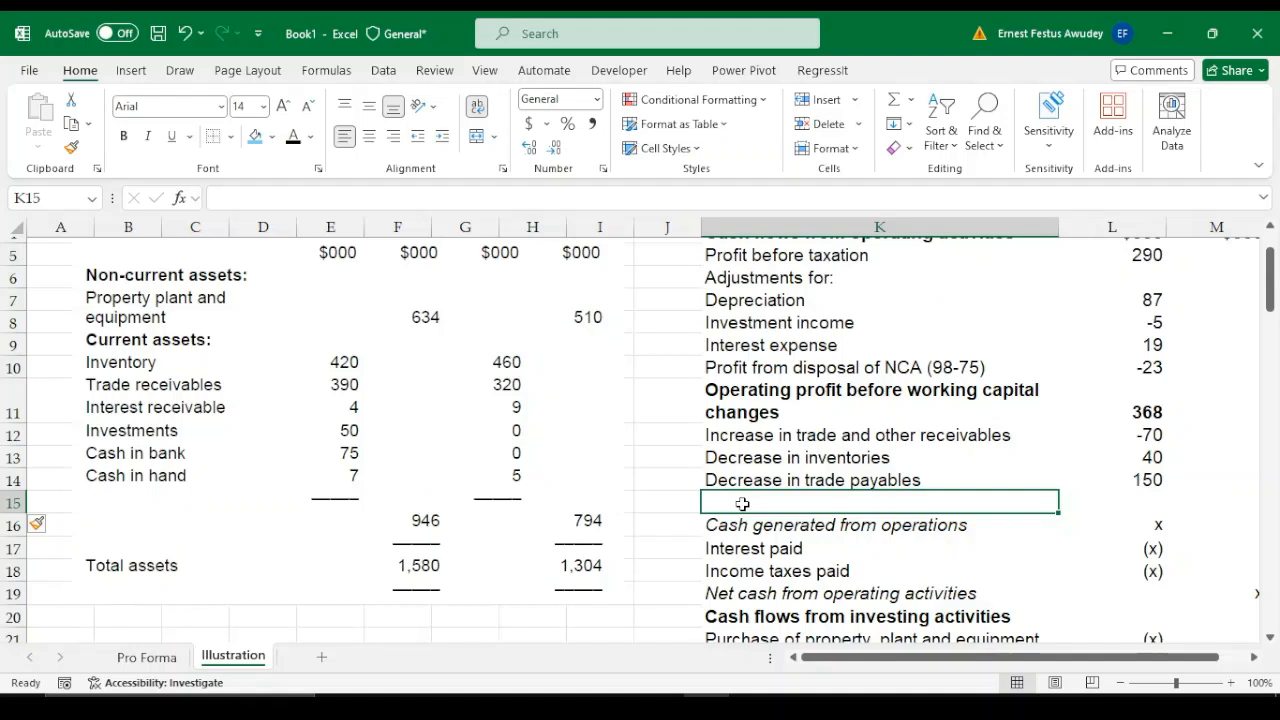
pyautogui.write('Chanh')
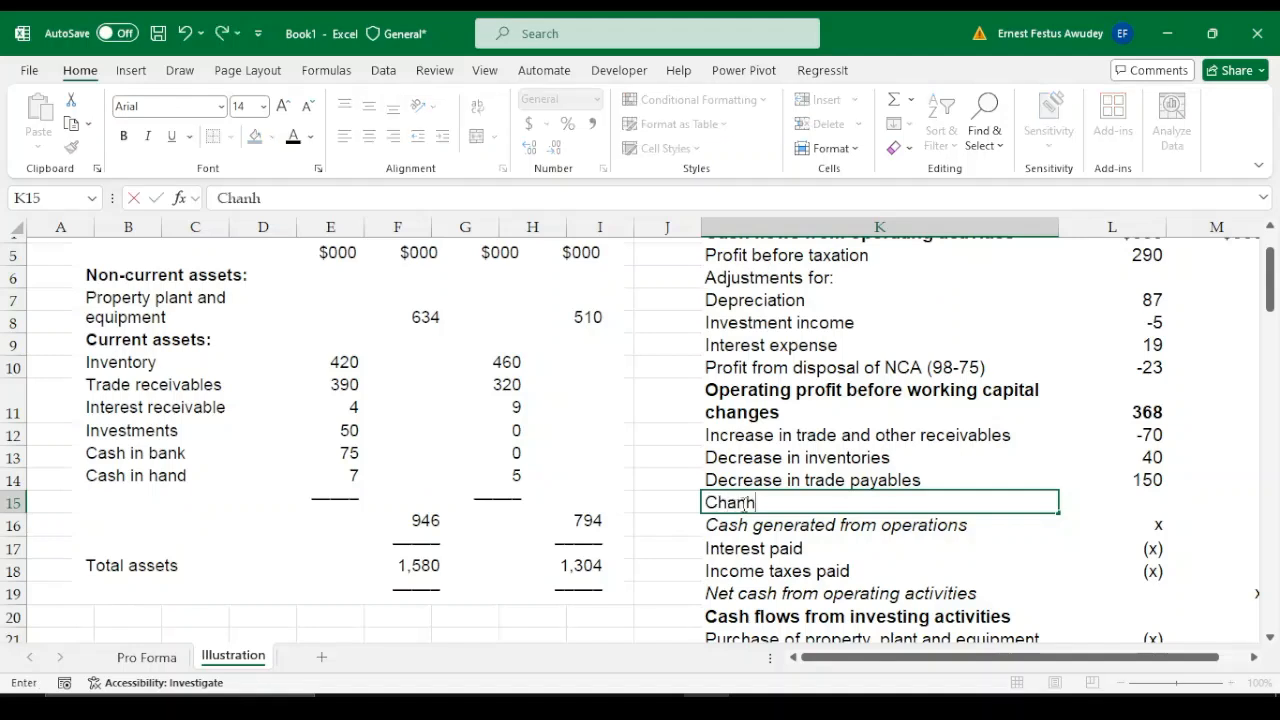
pyautogui.press('BackSpace')
pyautogui.press('BackSpace')
pyautogui.press('BackSpace')
pyautogui.press('BackSpace')
pyautogui.press('BackSpace')
pyautogui.press('Down')
pyautogui.press('Down')
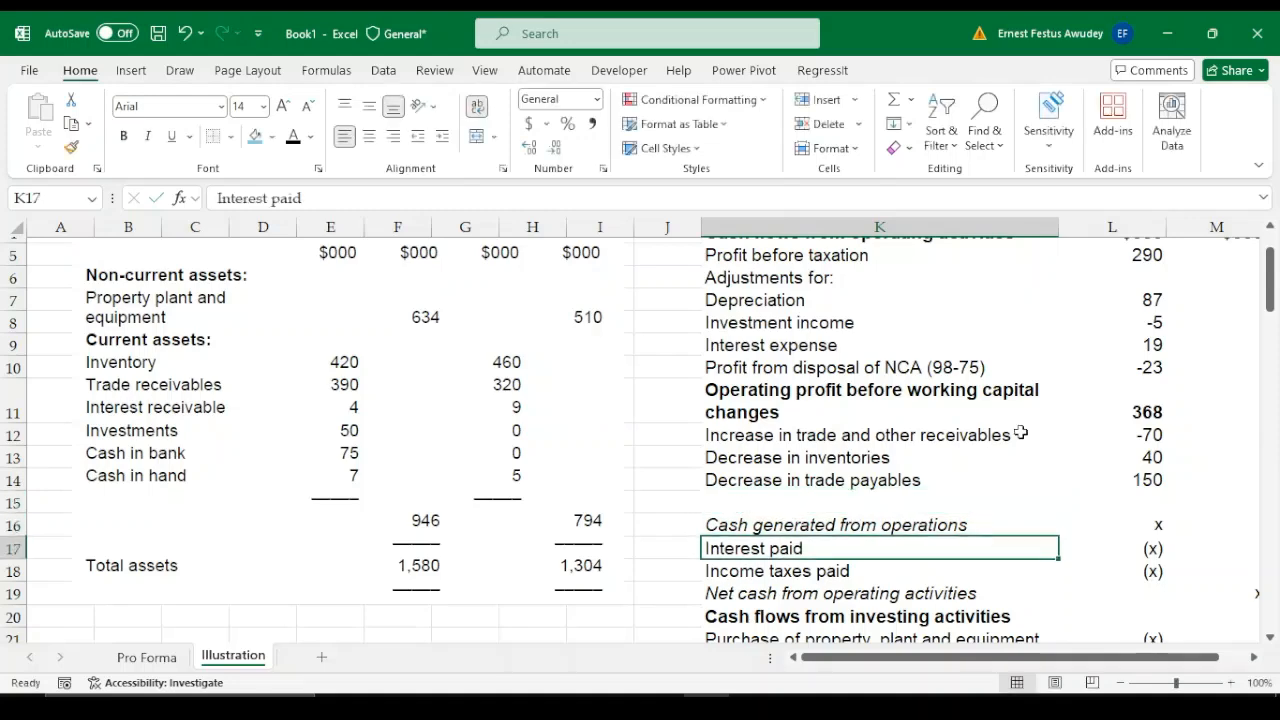
# Check the accruals balances and note 6 on interest payable, and enter the heading "1. Accruals" in K39 under Workings
pyautogui.moveTo(1271, 300); pyautogui.dragTo(1275, 400)
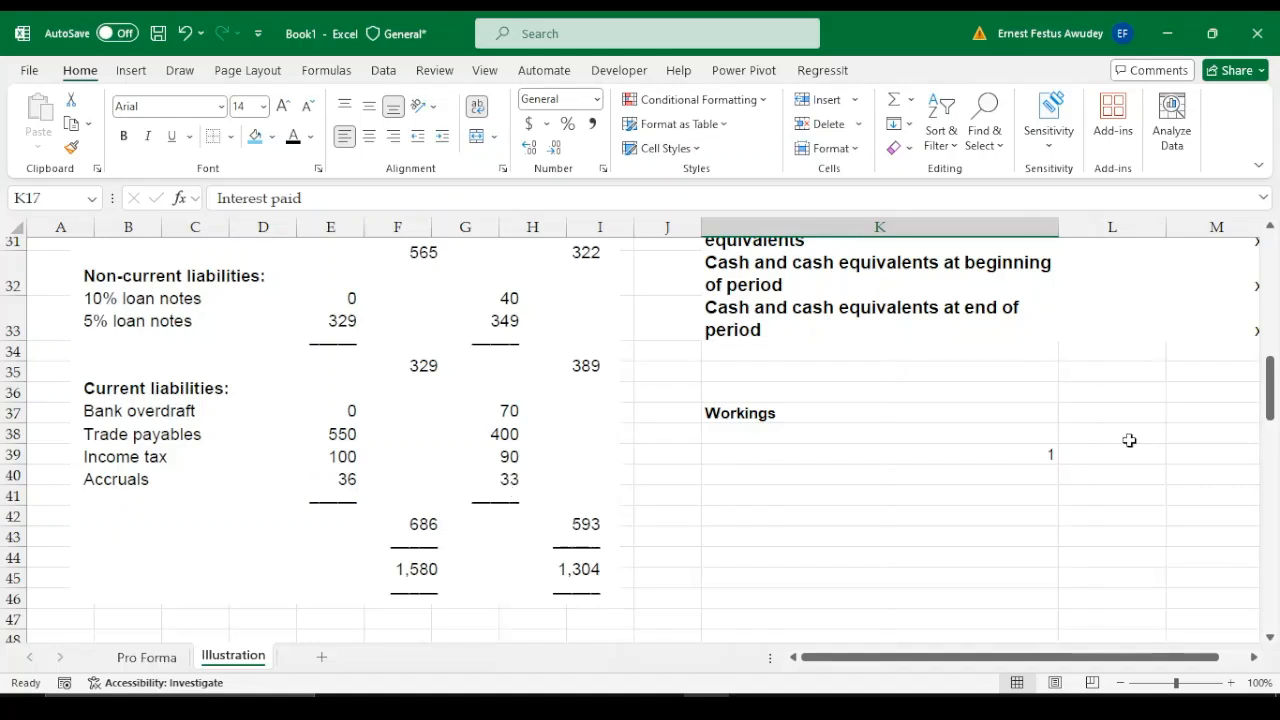
pyautogui.moveTo(1270, 408); pyautogui.dragTo(1275, 600)
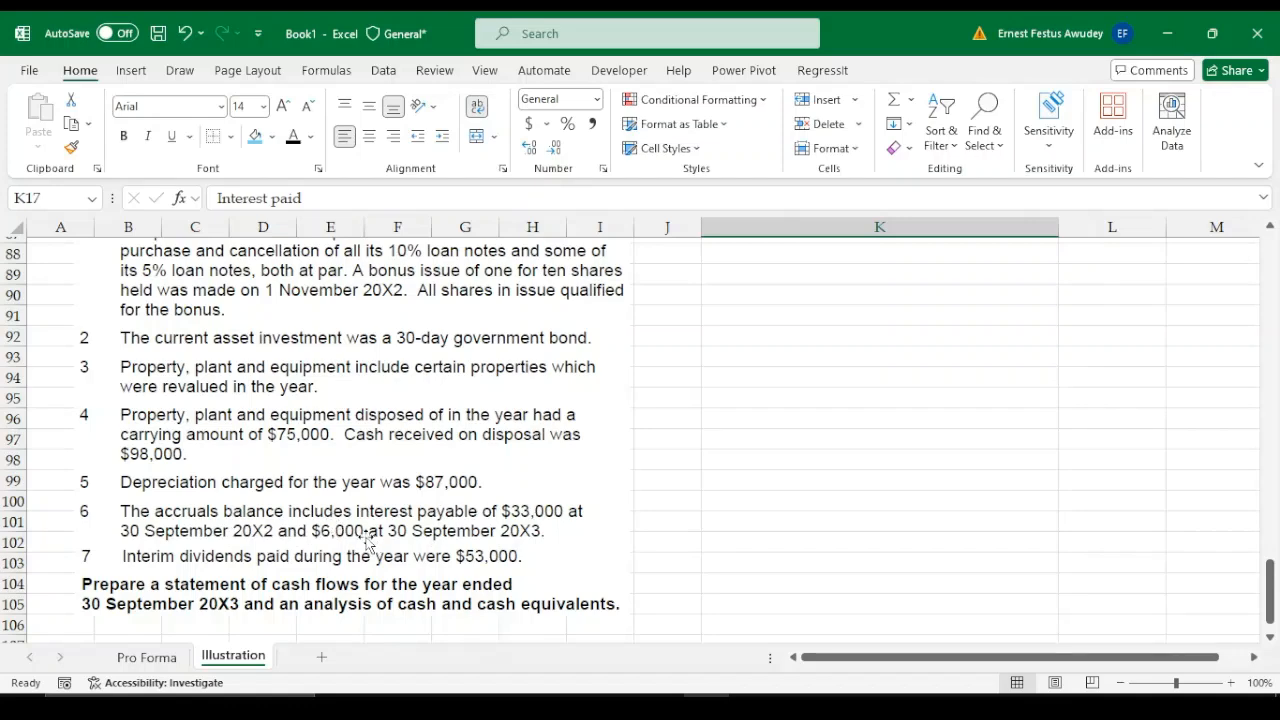
pyautogui.moveTo(1270, 570); pyautogui.dragTo(1273, 386)
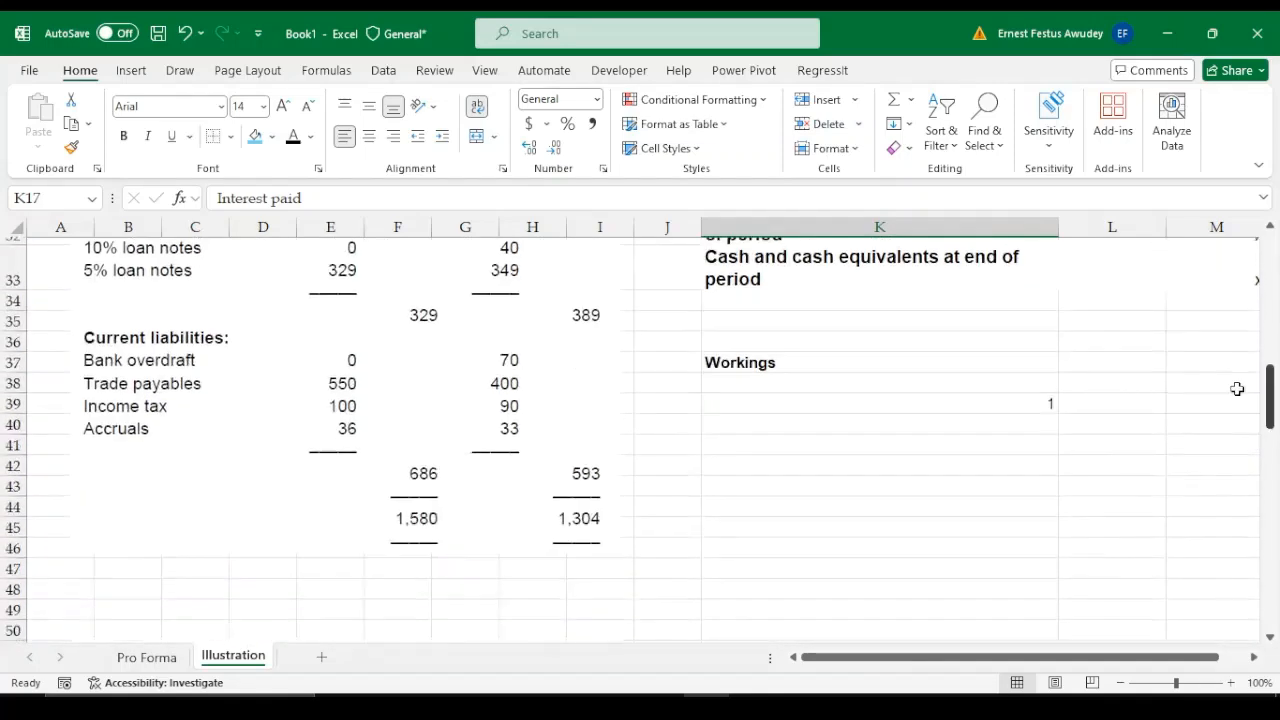
pyautogui.click(801, 387)
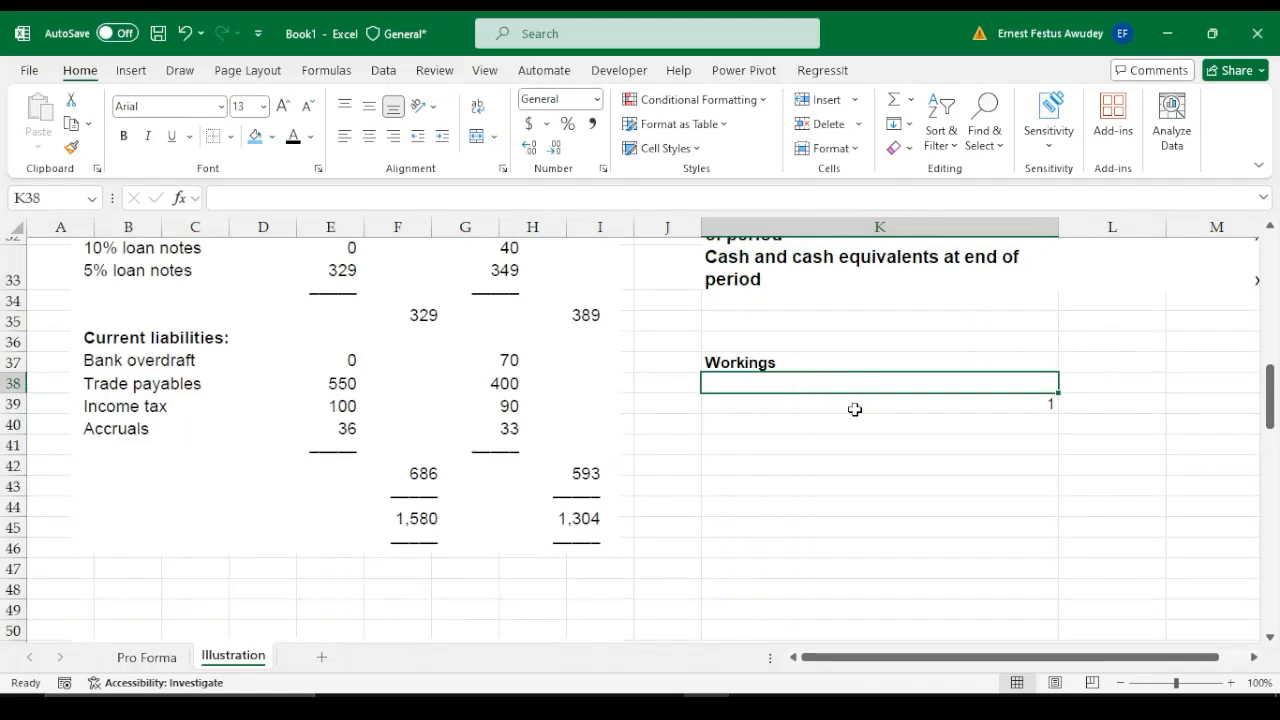
pyautogui.click(815, 408)
pyautogui.write('1.')
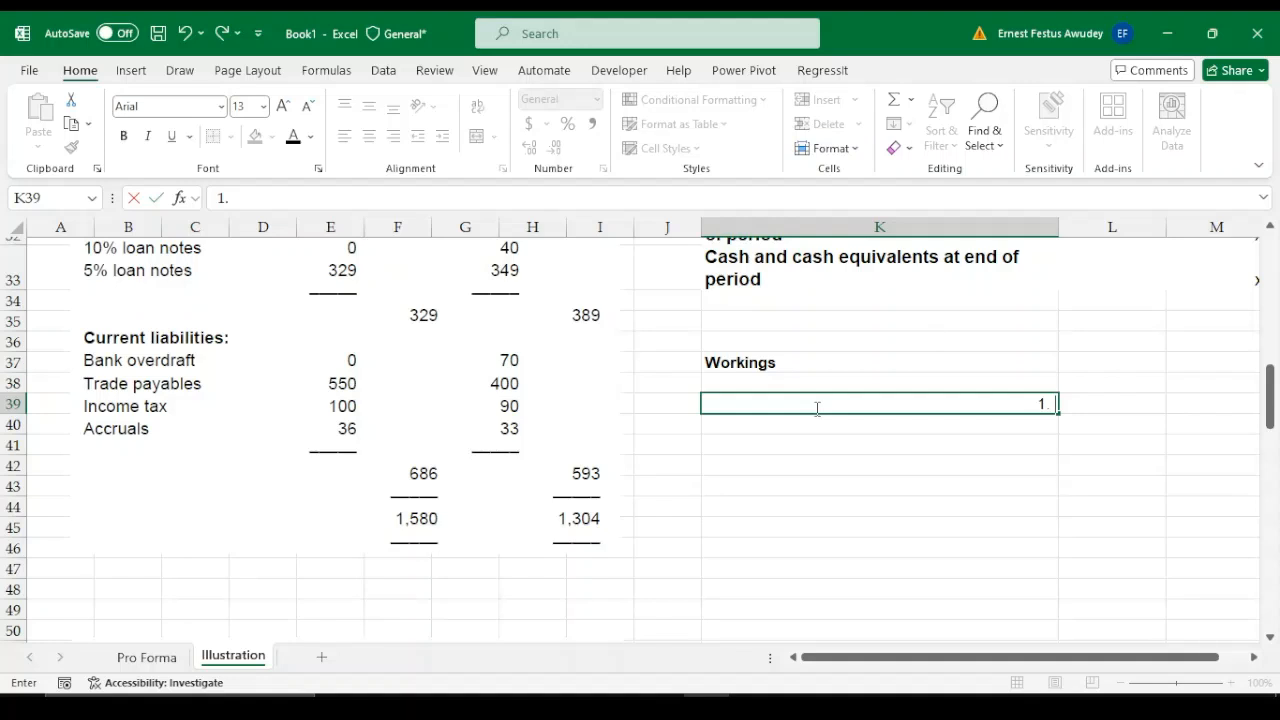
pyautogui.write(' Accruals')
pyautogui.press('Return')
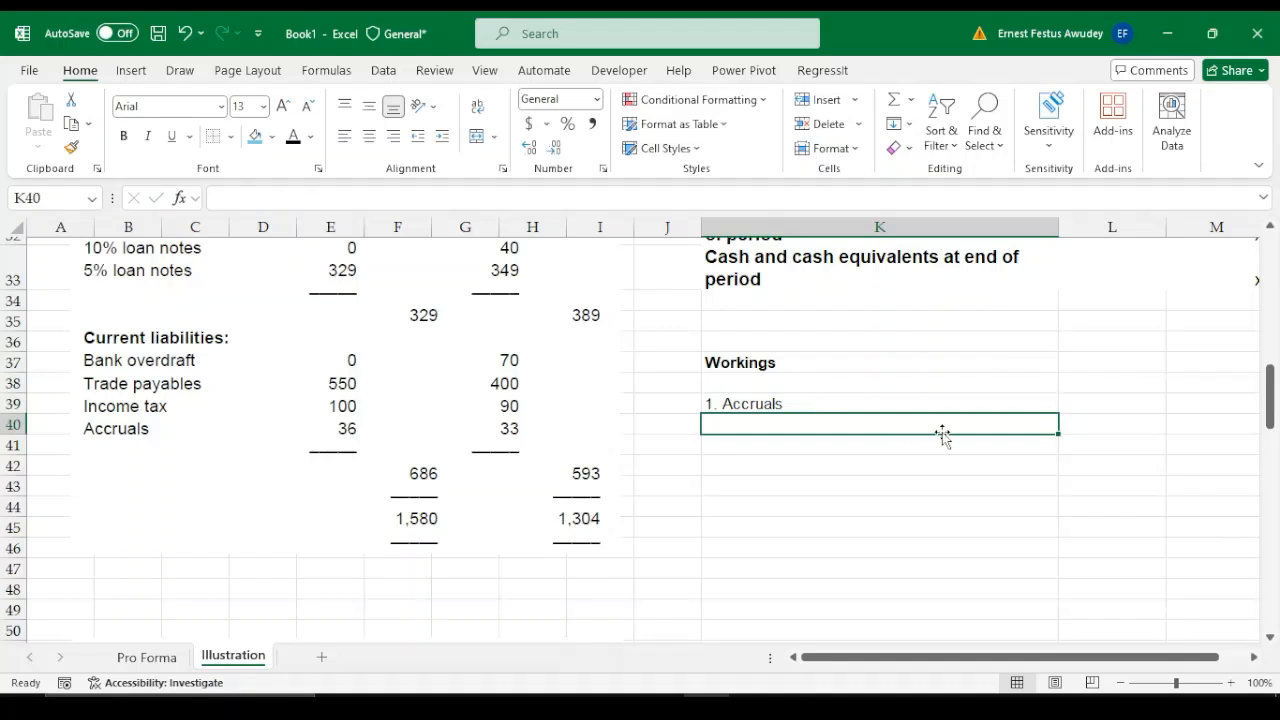
# Copy the bold $000 column heading from L4 into L39 beside the accruals working
pyautogui.press('Up')
pyautogui.press('Right')
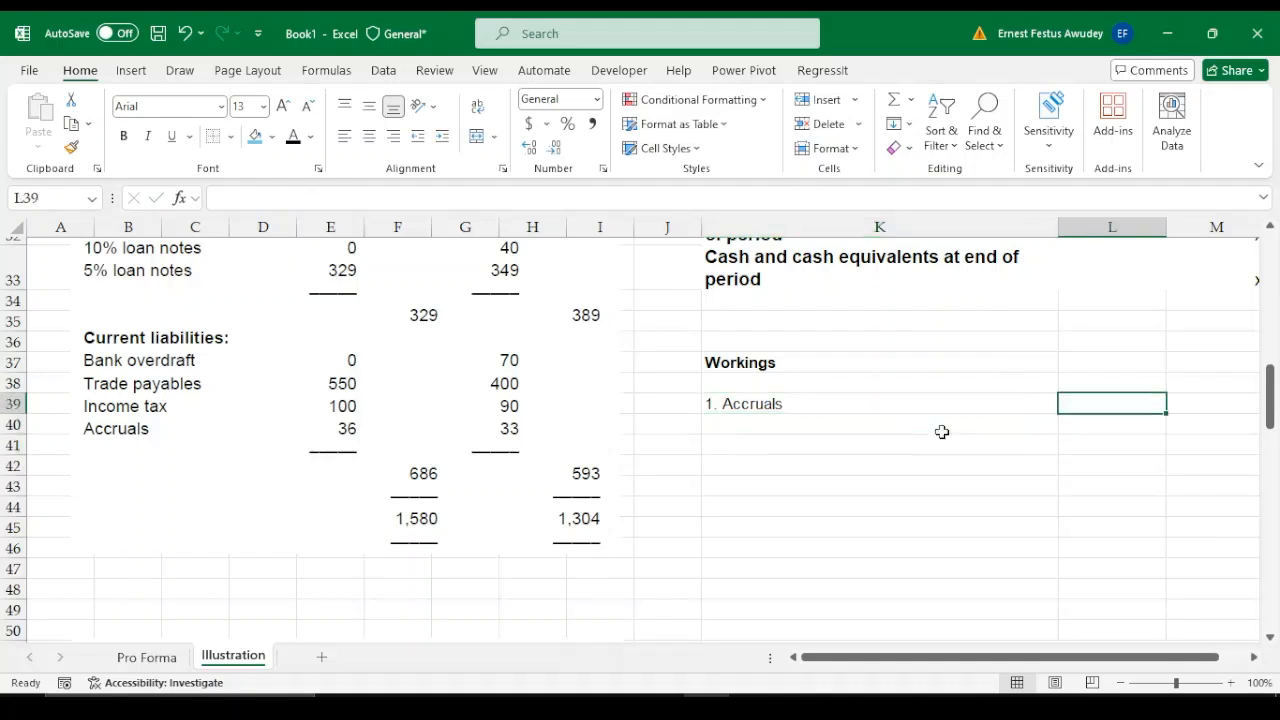
pyautogui.press('Up')
pyautogui.press('Up')
pyautogui.press('Up')
pyautogui.press('Up')
pyautogui.press('Up')
pyautogui.press('Up')
pyautogui.press('Up')
pyautogui.press('Up')
pyautogui.press('Up')
pyautogui.press('Up')
pyautogui.press('Up')
pyautogui.press('Up')
pyautogui.press('Up')
pyautogui.press('Up')
pyautogui.press('Up')
pyautogui.press('Up')
pyautogui.press('Up')
pyautogui.press('Up')
pyautogui.press('Up')
pyautogui.press('Up')
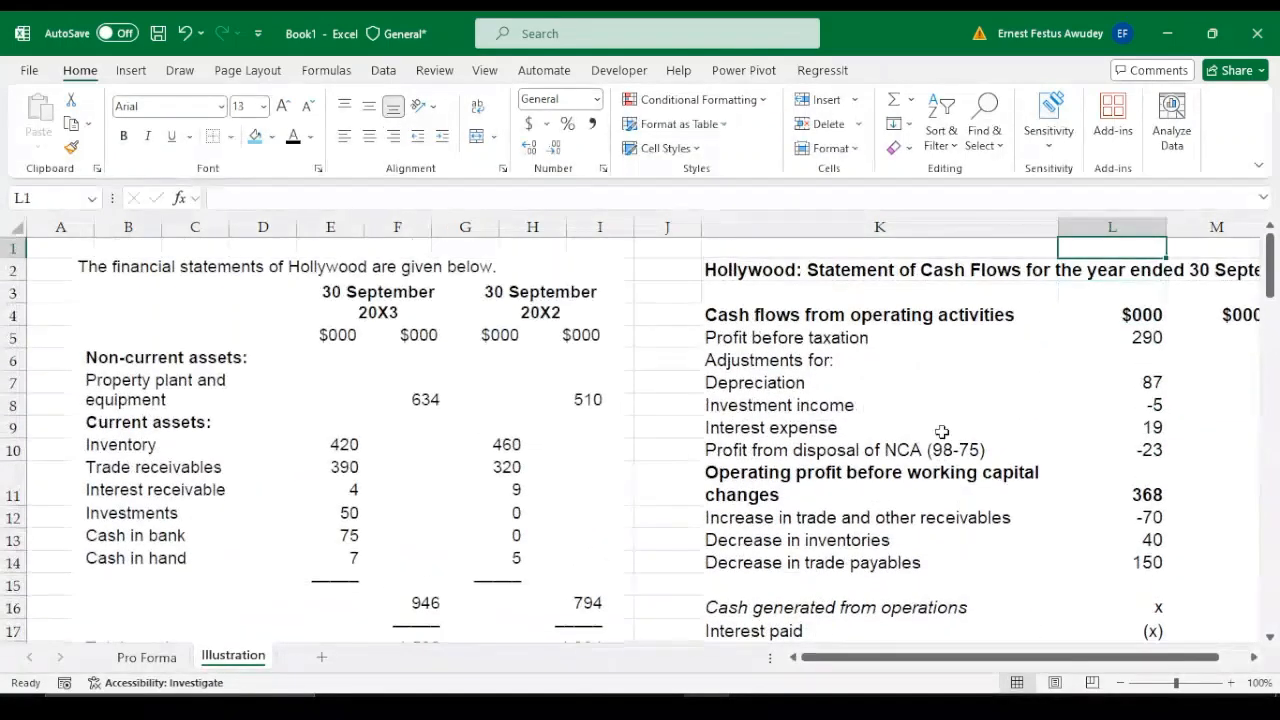
pyautogui.press('Down')
pyautogui.press('Down')
pyautogui.press('Down')
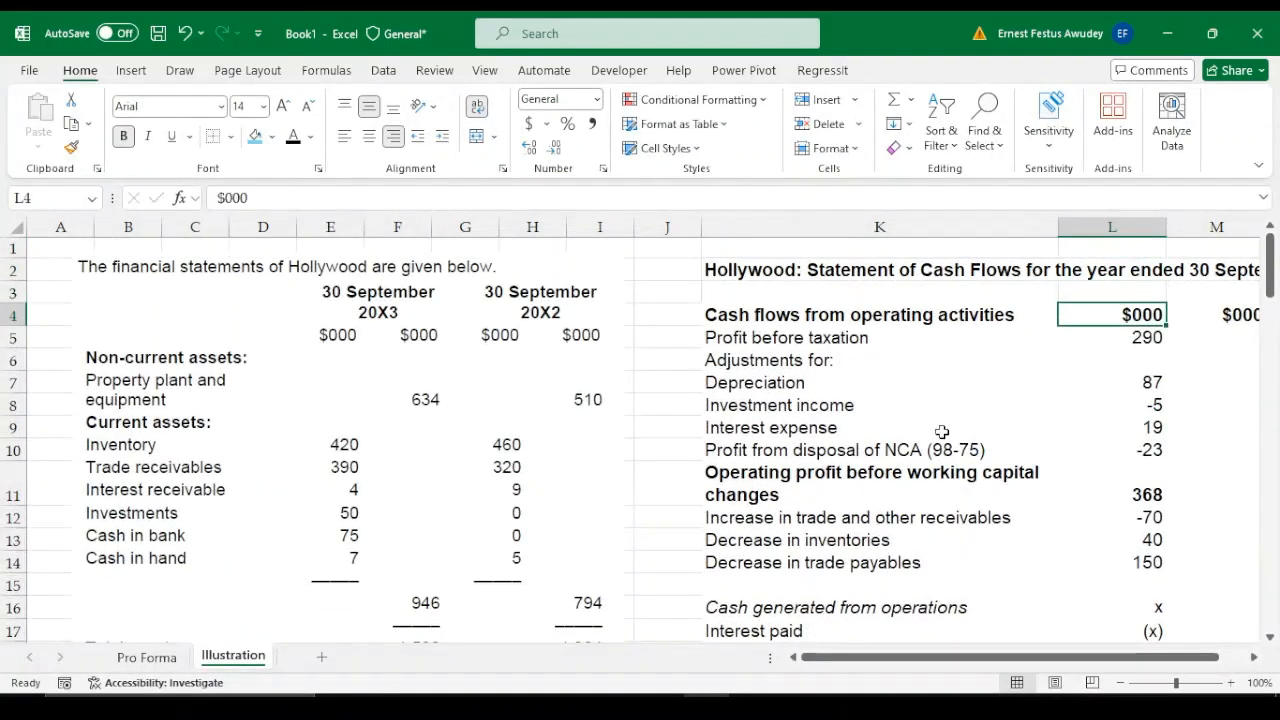
pyautogui.hotkey('ctrl', 'c')
pyautogui.press('Down')
pyautogui.press('Down')
pyautogui.press('Down')
pyautogui.press('Down')
pyautogui.press('Down')
pyautogui.press('Down')
pyautogui.press('Down')
pyautogui.press('Down')
pyautogui.press('Down')
pyautogui.press('Down')
pyautogui.press('Down')
pyautogui.press('Down')
pyautogui.press('Down')
pyautogui.press('Down')
pyautogui.press('Down')
pyautogui.press('Down')
pyautogui.press('Down')
pyautogui.press('Down')
pyautogui.press('Down')
pyautogui.press('Down')
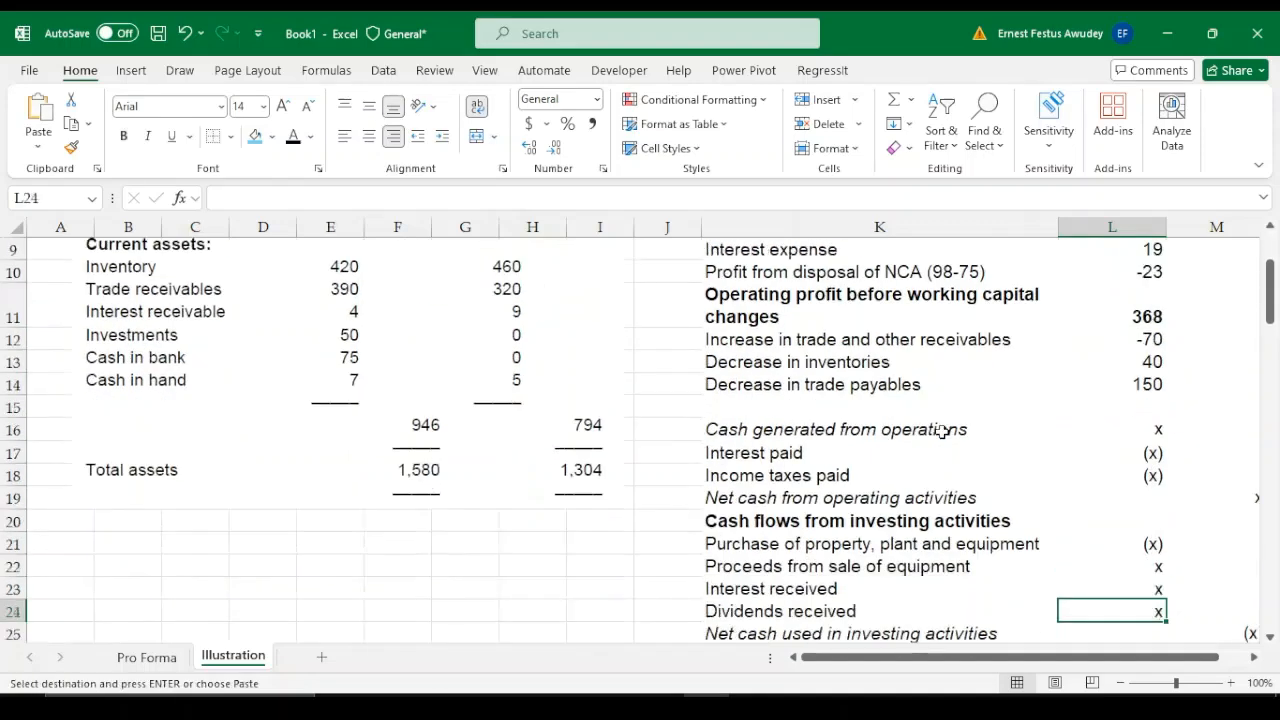
pyautogui.press('Down')
pyautogui.press('Down')
pyautogui.press('Down')
pyautogui.press('Down')
pyautogui.press('Down')
pyautogui.press('Down')
pyautogui.press('Down')
pyautogui.press('Down')
pyautogui.press('Down')
pyautogui.press('Down')
pyautogui.press('Down')
pyautogui.press('Down')
pyautogui.press('Down')
pyautogui.press('Down')
pyautogui.press('Down')
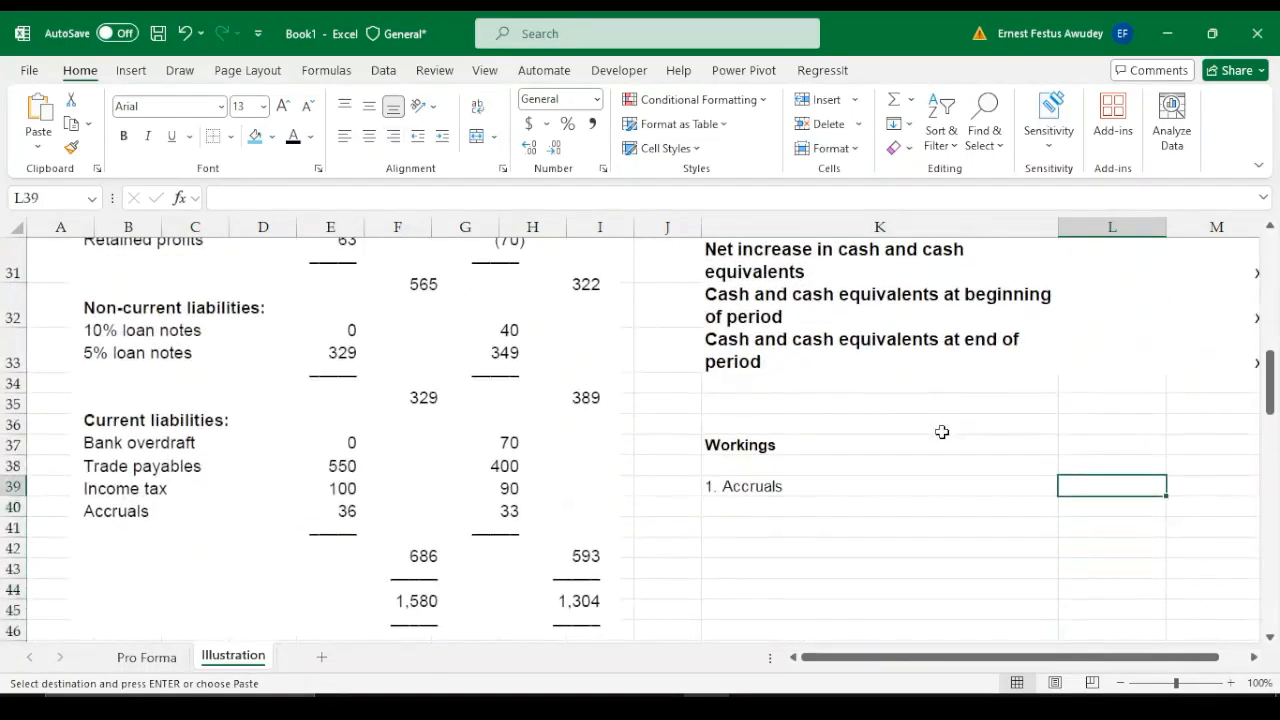
pyautogui.press('Return')
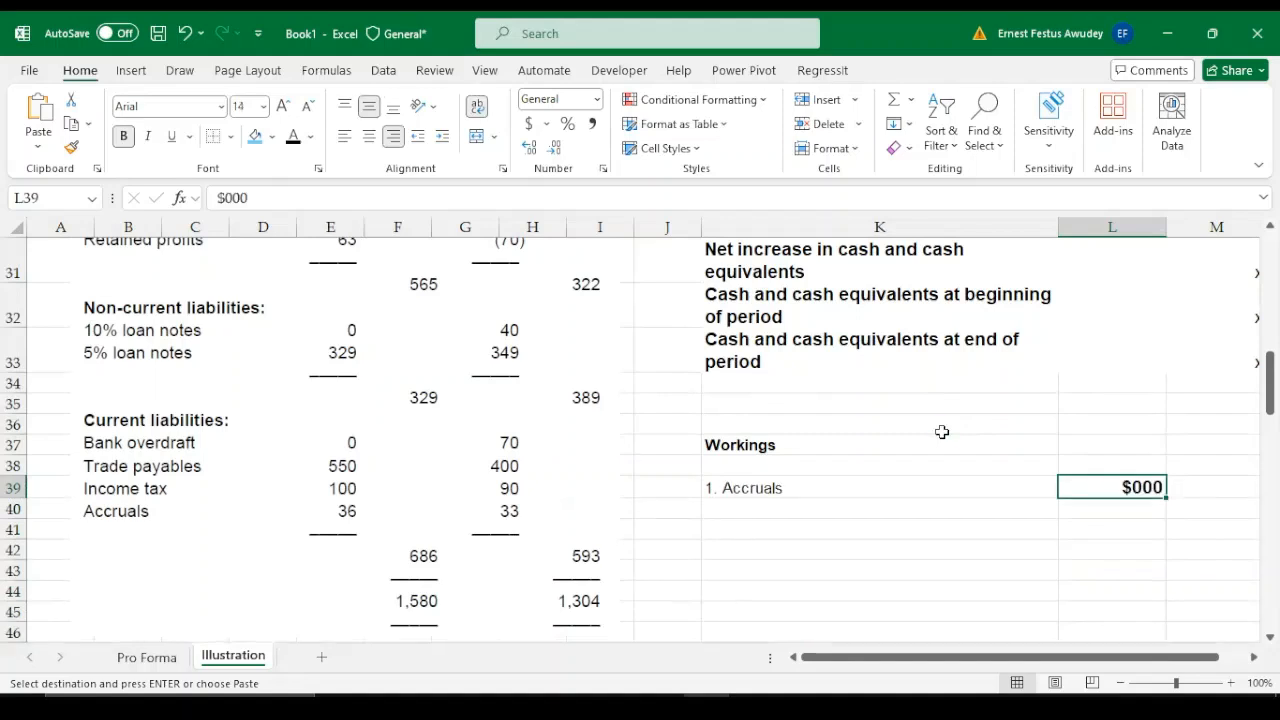
# Enter the label "Balance b/d (33-33)" in K40 under the accruals heading
pyautogui.click(758, 505)
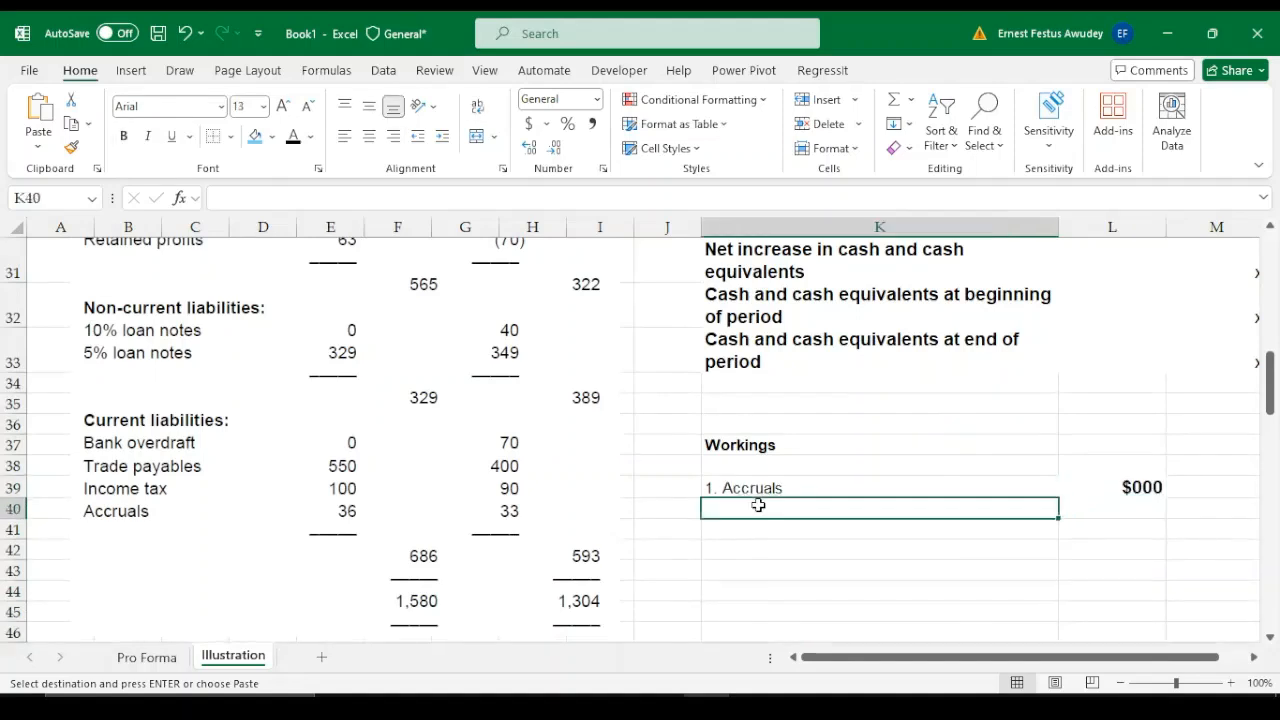
pyautogui.write('Bal')
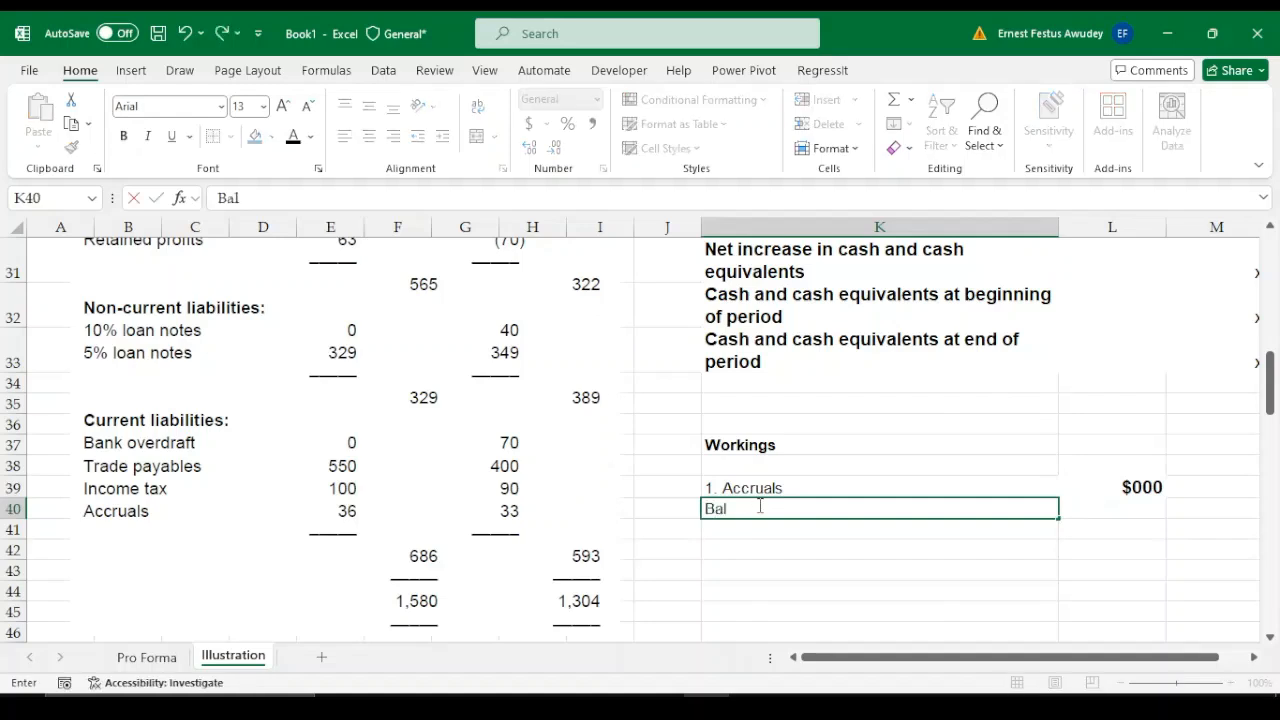
pyautogui.write('ance')
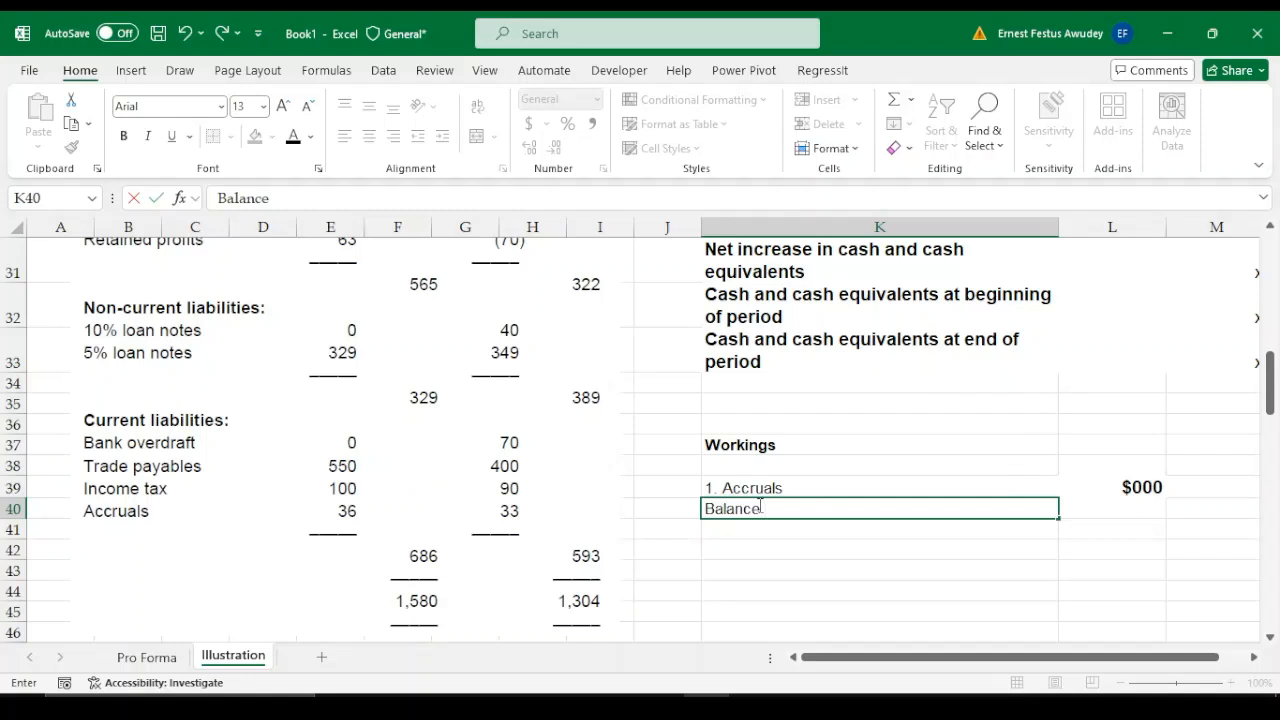
pyautogui.write(' b/d (3')
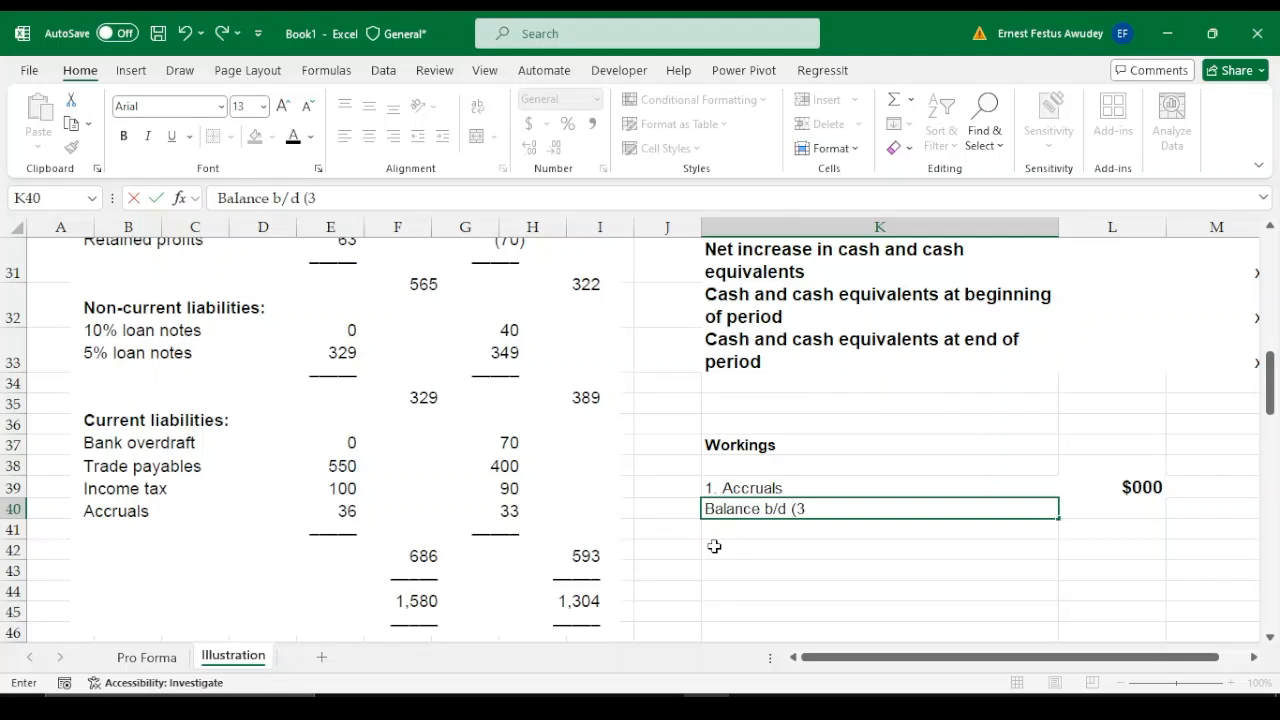
pyautogui.write('3-33)')
pyautogui.press('Tab')
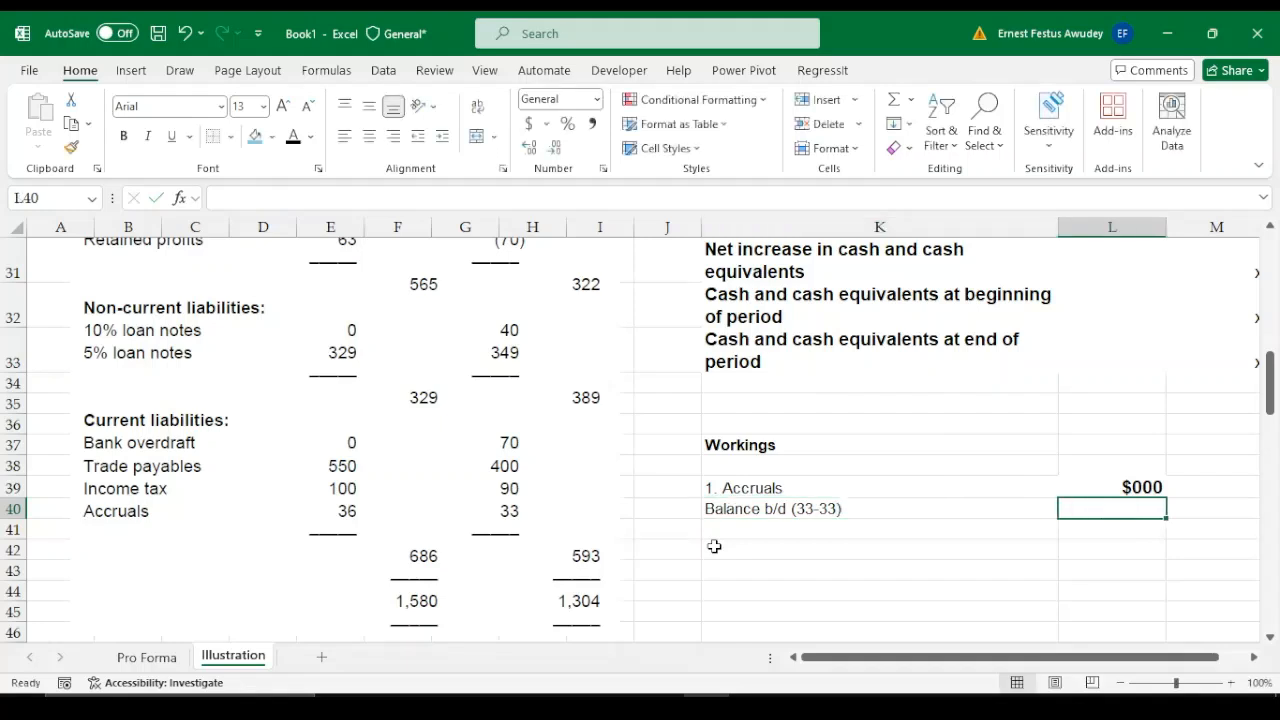
# Enter 0 as the accruals opening balance in L40 and the label "Balance c/d (36-6)" in K42
pyautogui.write('0')
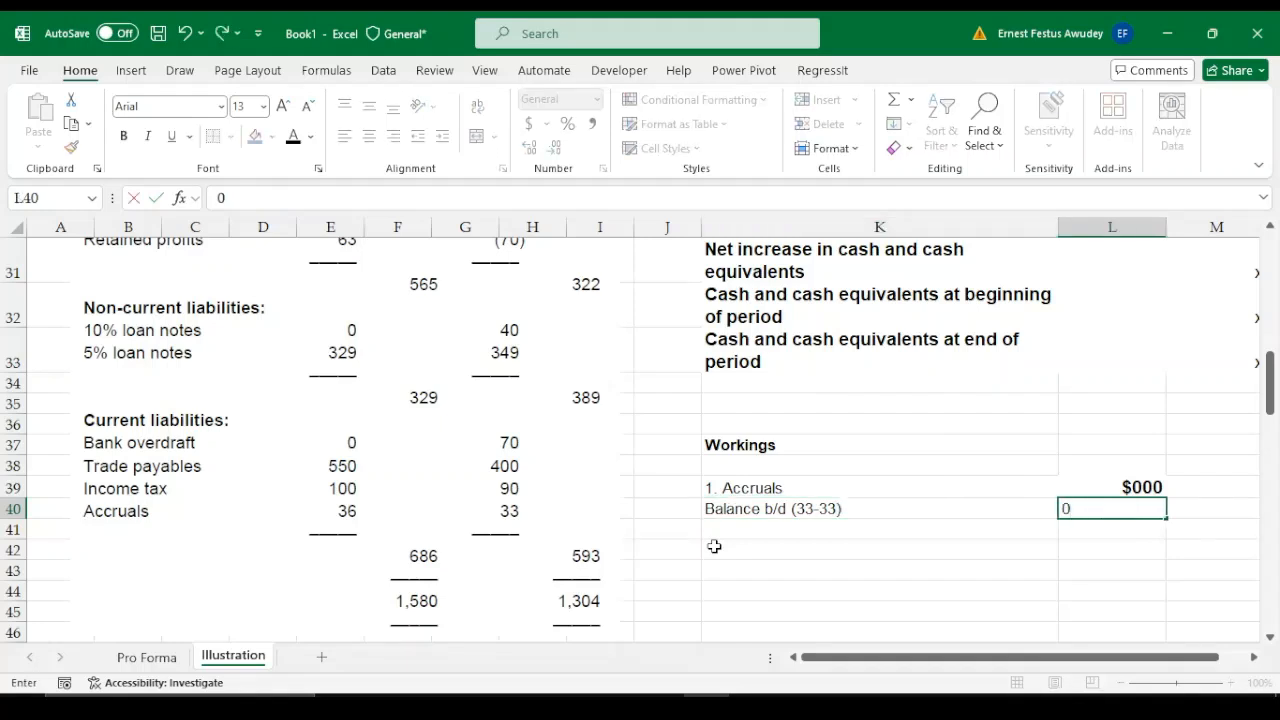
pyautogui.press('Return')
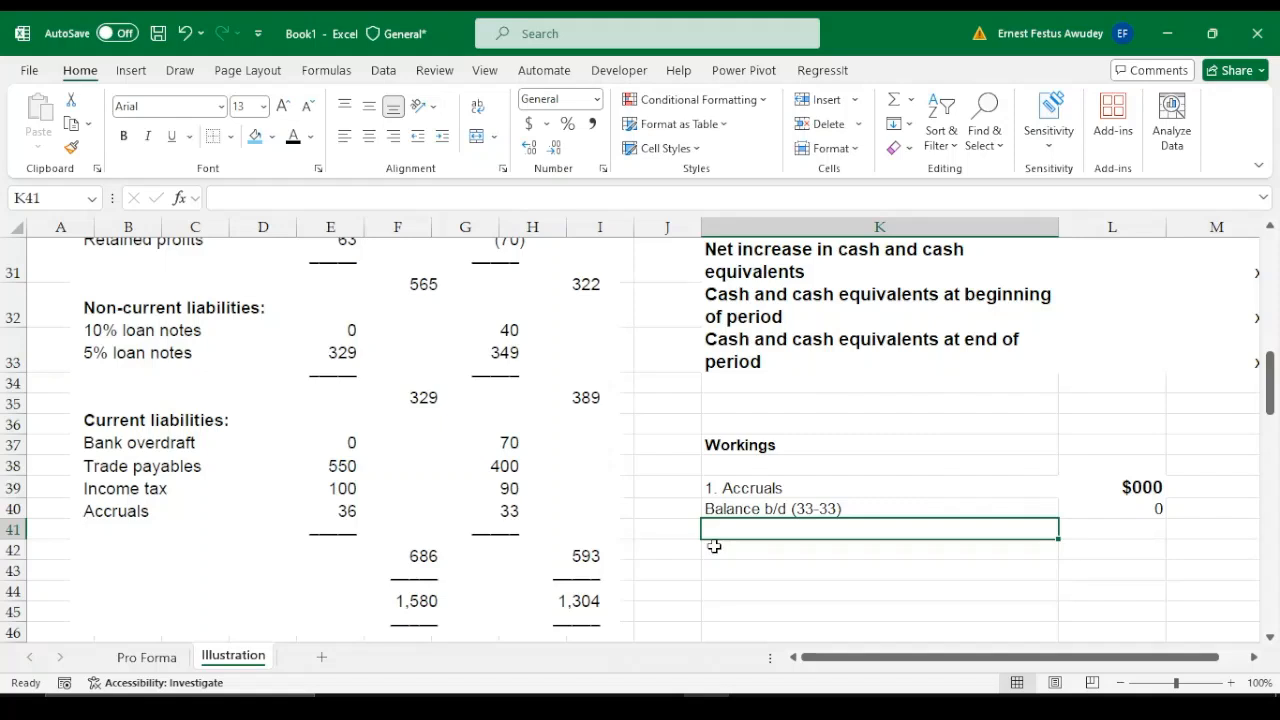
pyautogui.click(714, 546)
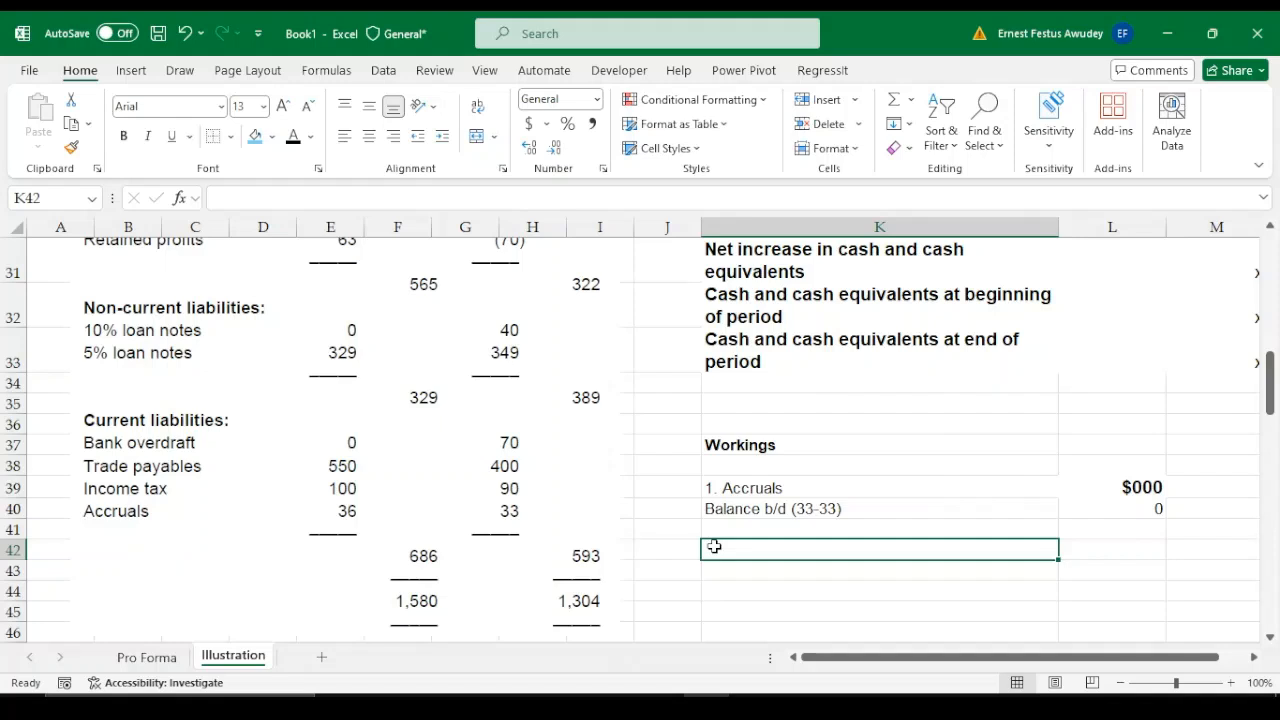
pyautogui.write('Bal')
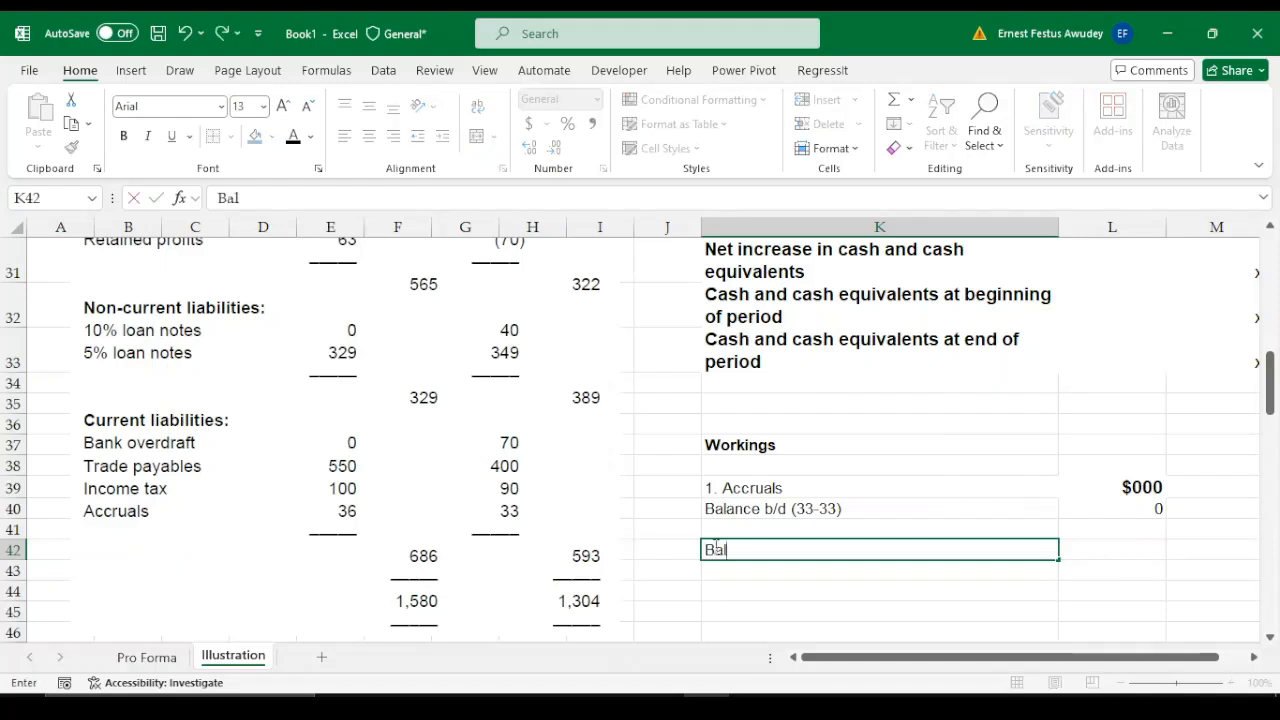
pyautogui.write('ance c/d')
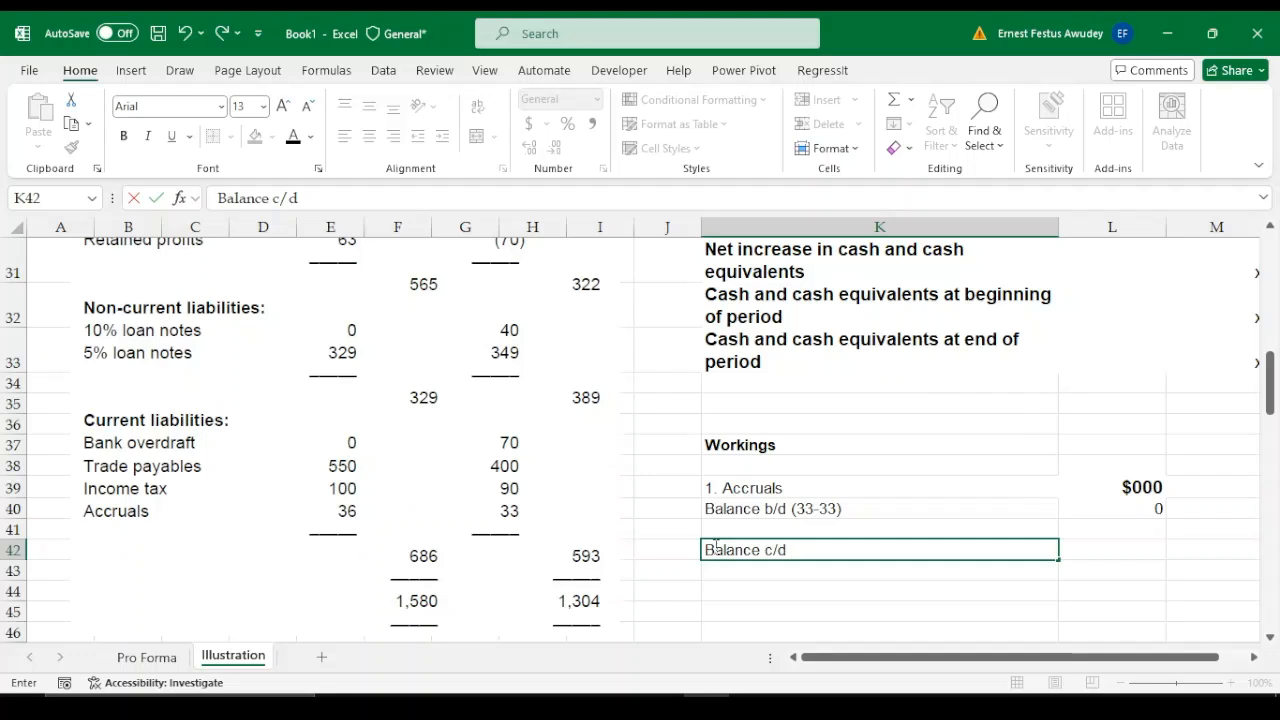
pyautogui.write(' (3')
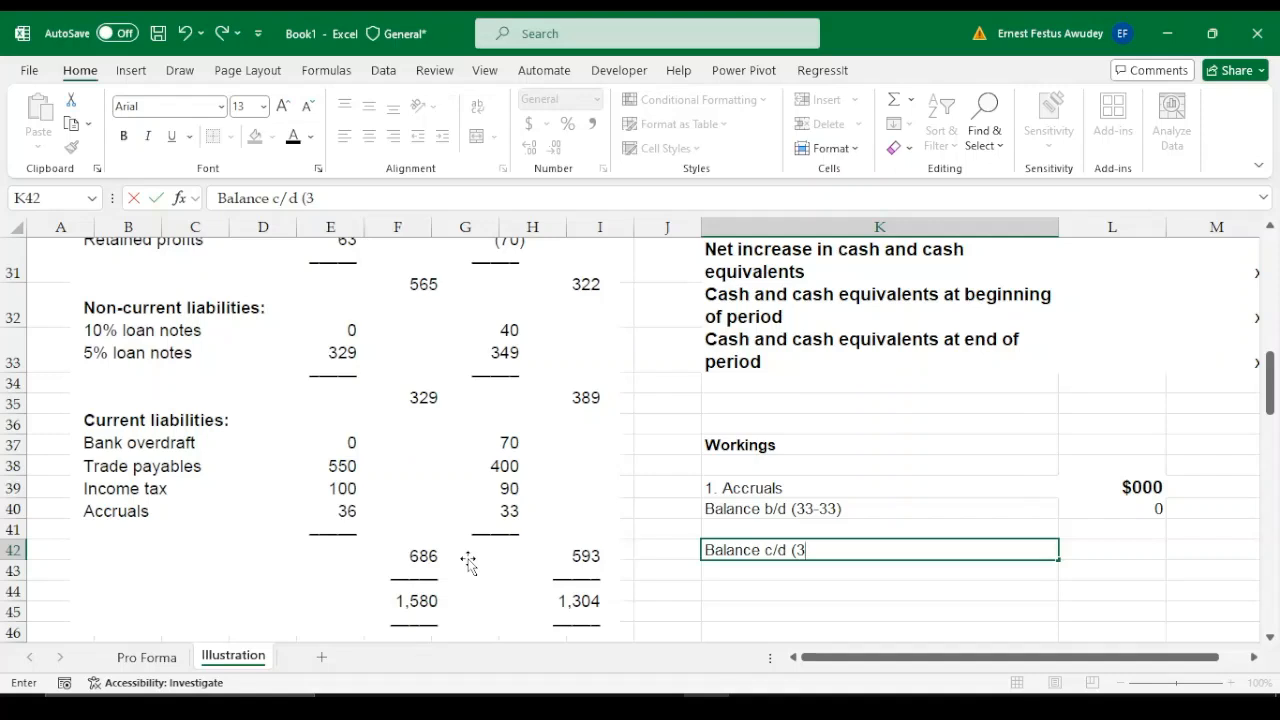
pyautogui.write('6-')
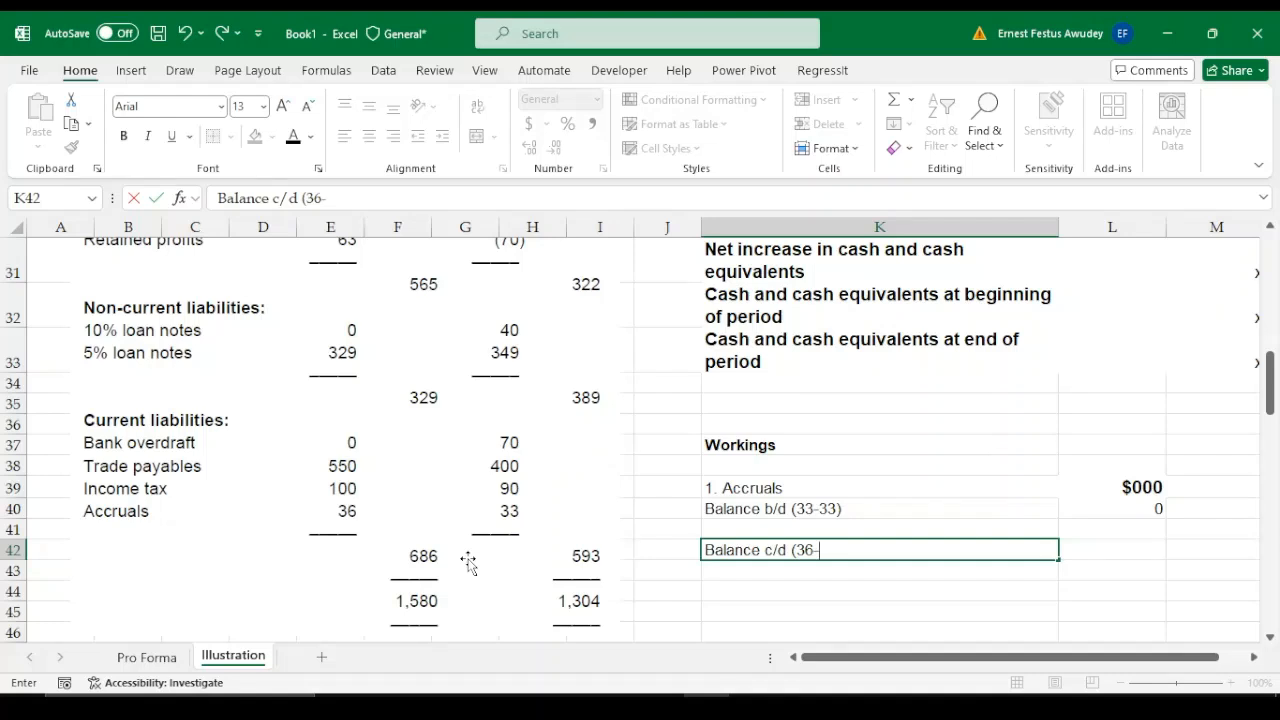
pyautogui.write('6)')
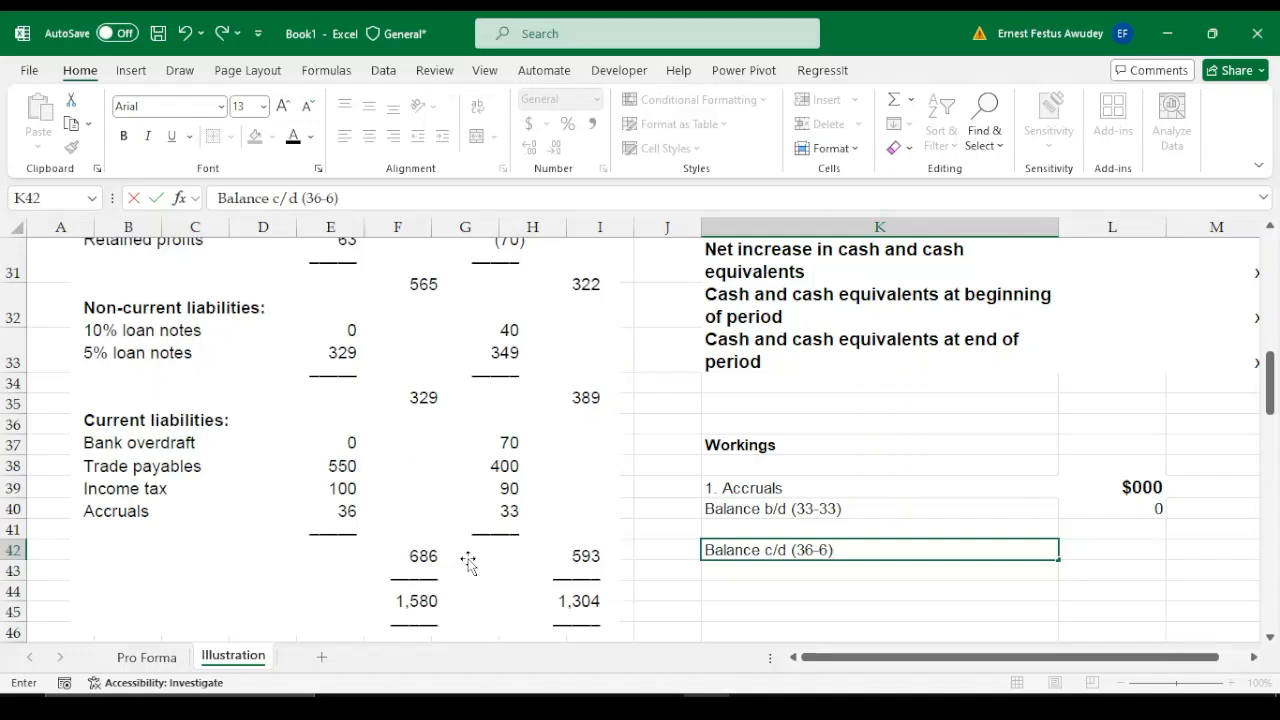
# Enter 30 as the accruals closing balance in L42 and give that cell a top and bottom border
pyautogui.press('Tab')
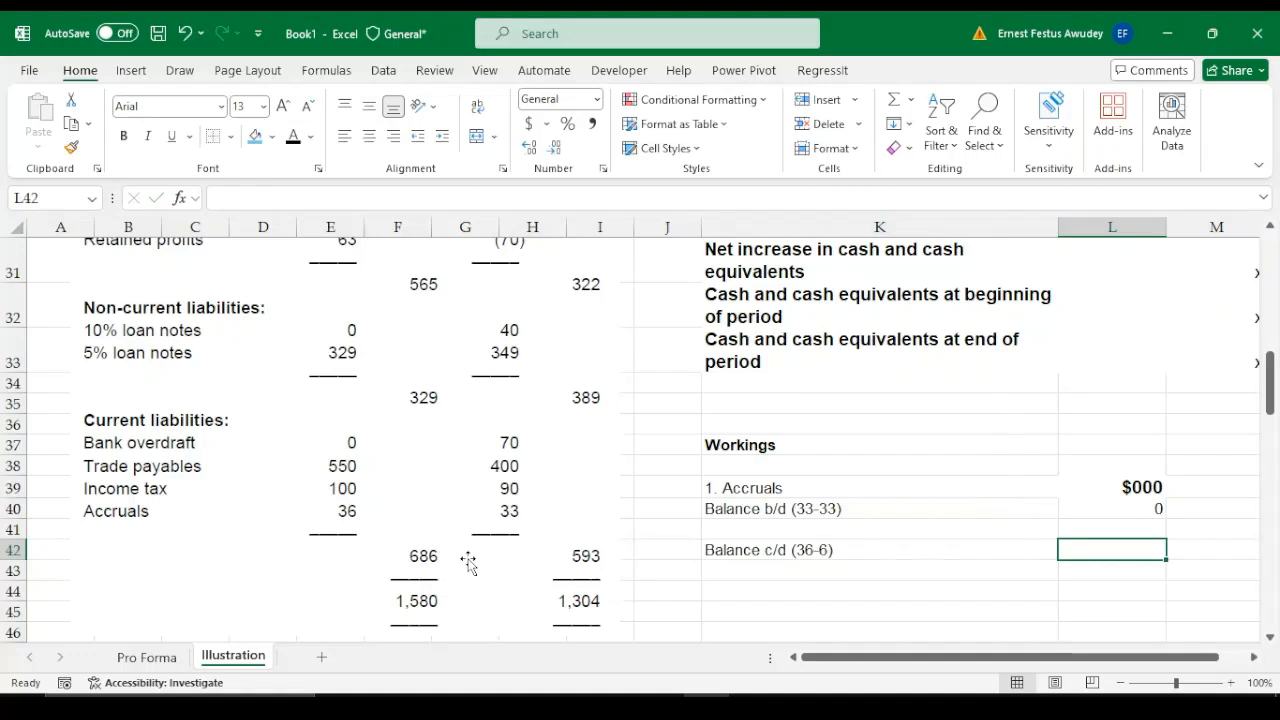
pyautogui.write('30')
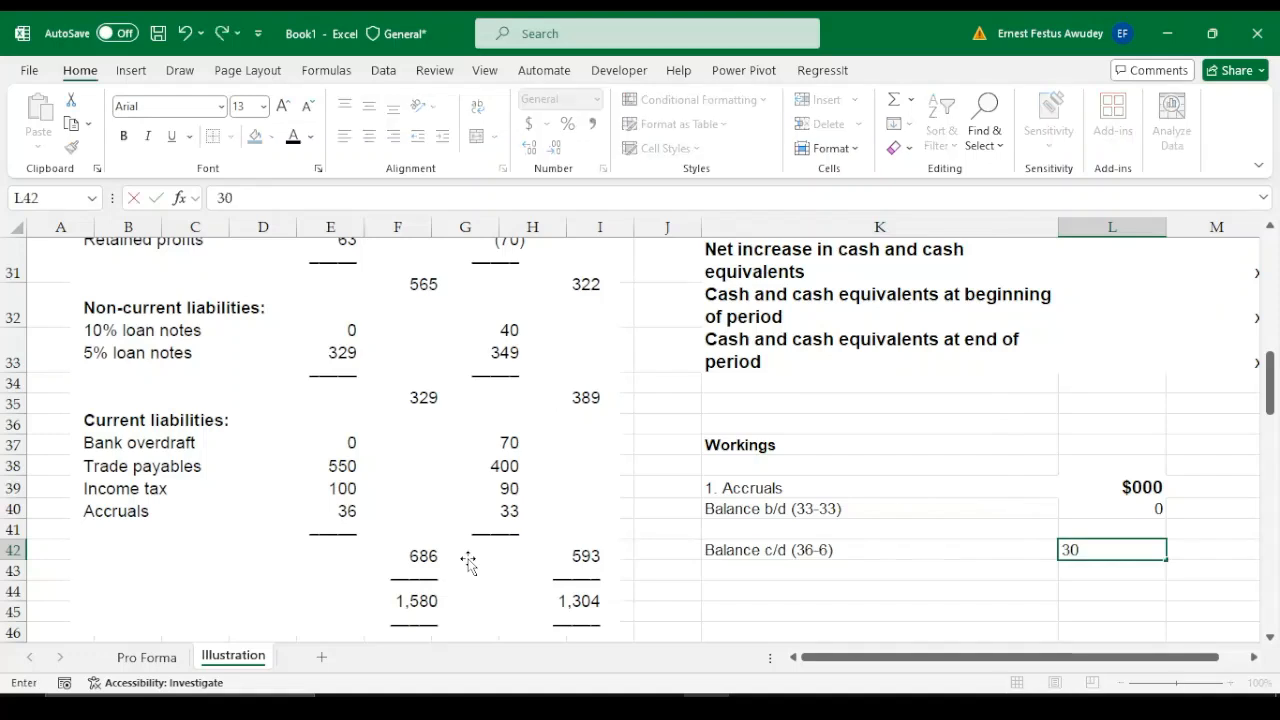
pyautogui.press('Return')
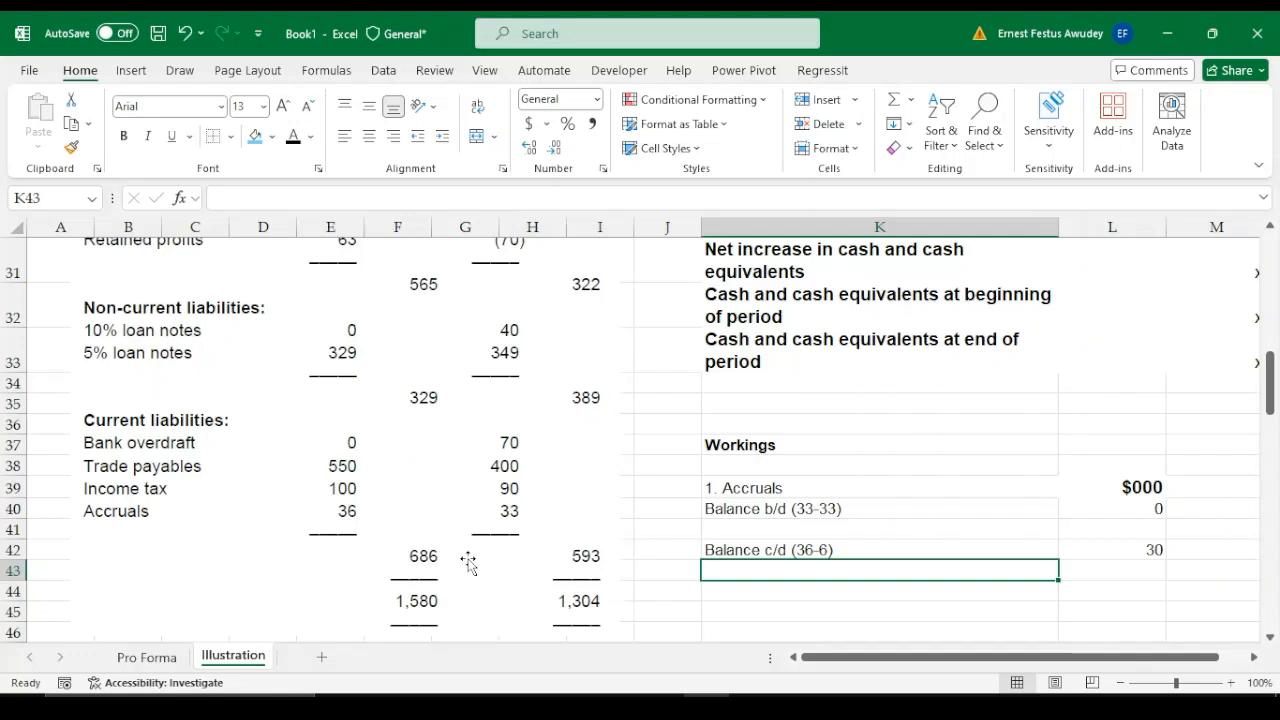
pyautogui.click(1142, 550)
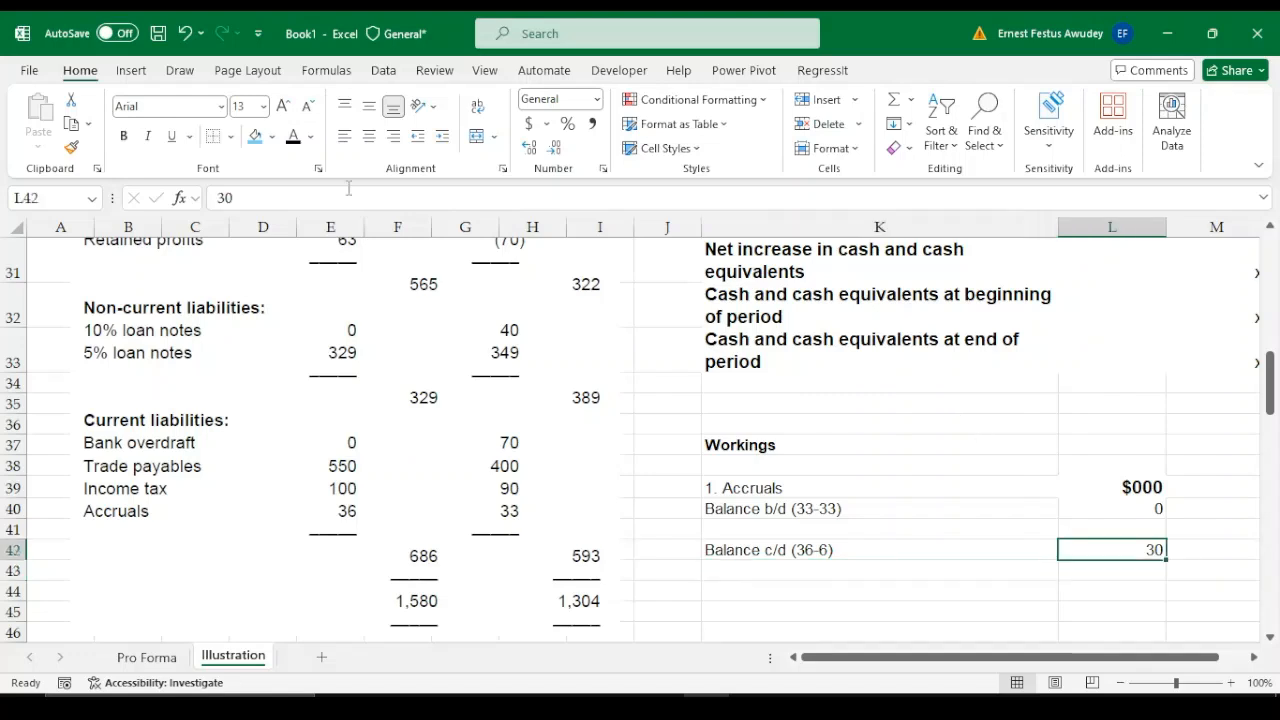
pyautogui.click(231, 136)
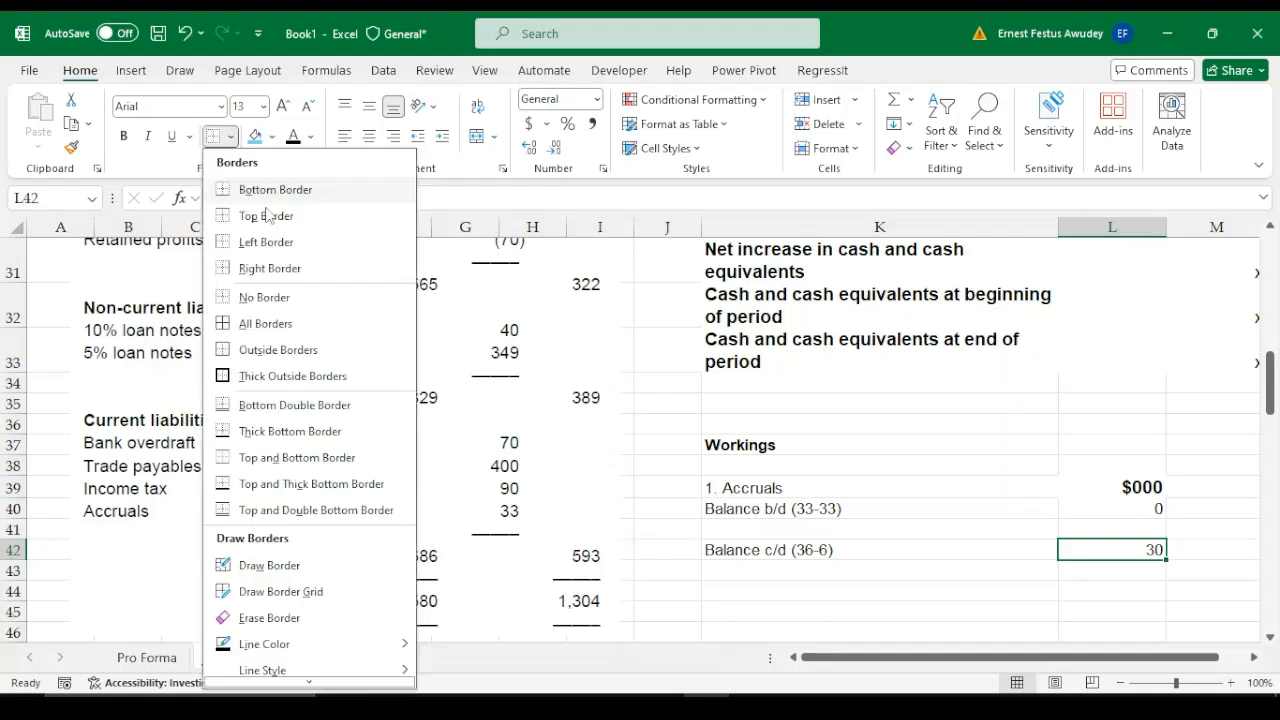
pyautogui.click(283, 458)
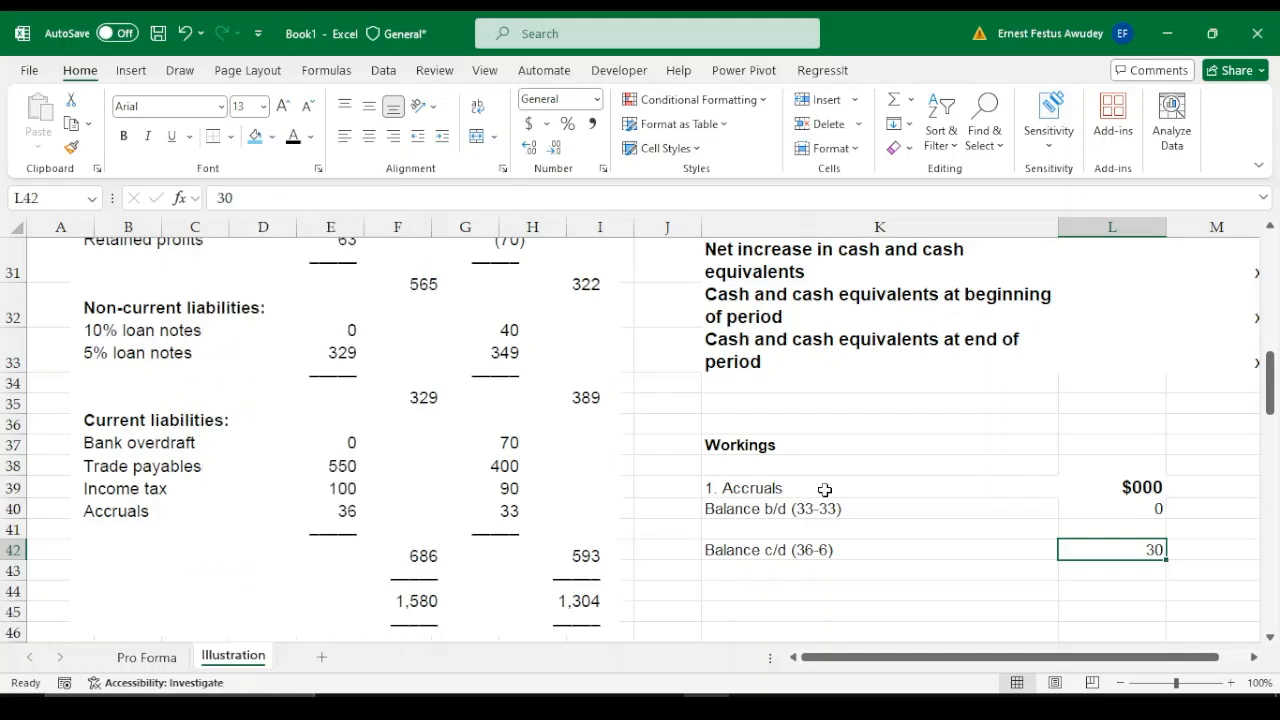
pyautogui.click(1154, 520)
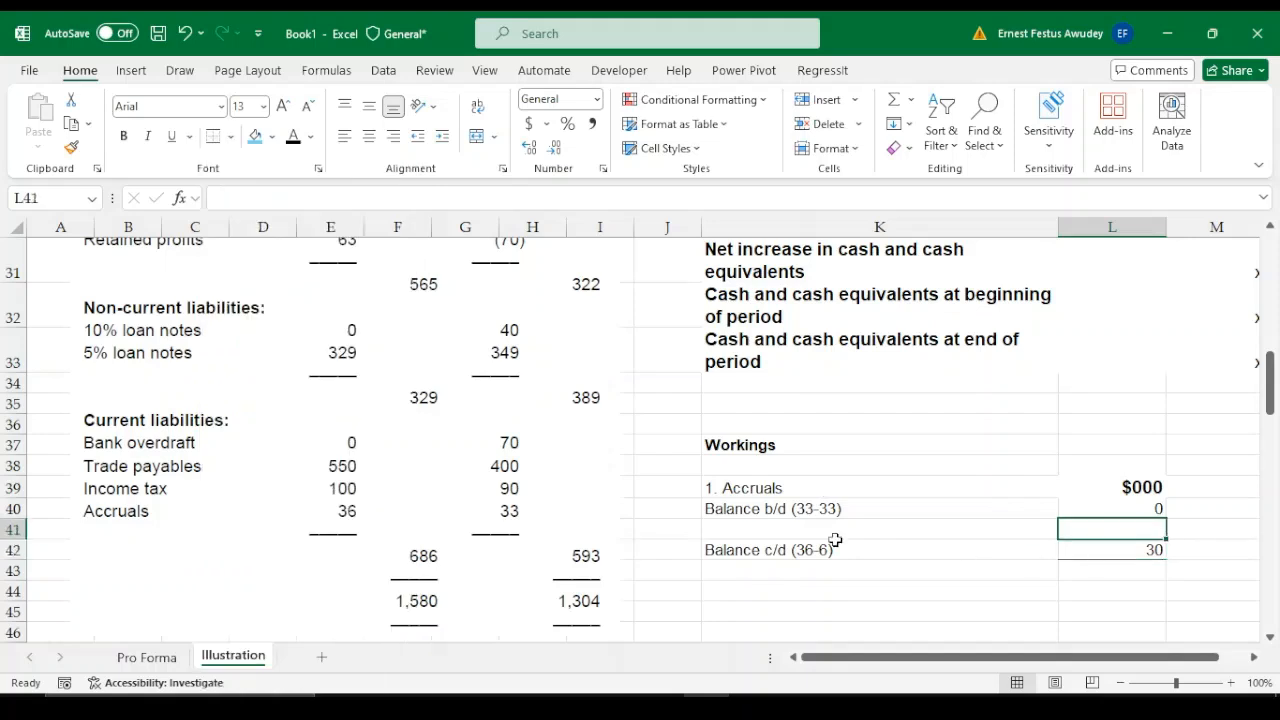
pyautogui.click(771, 524)
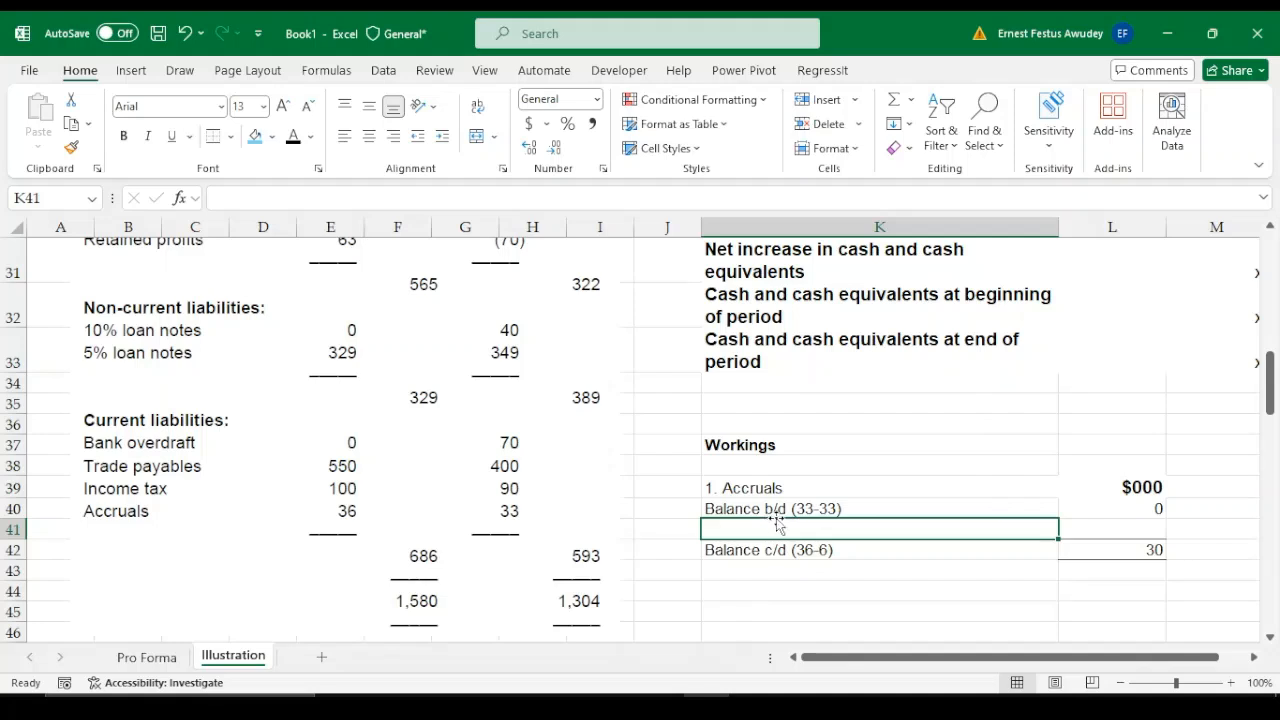
pyautogui.click(1155, 510)
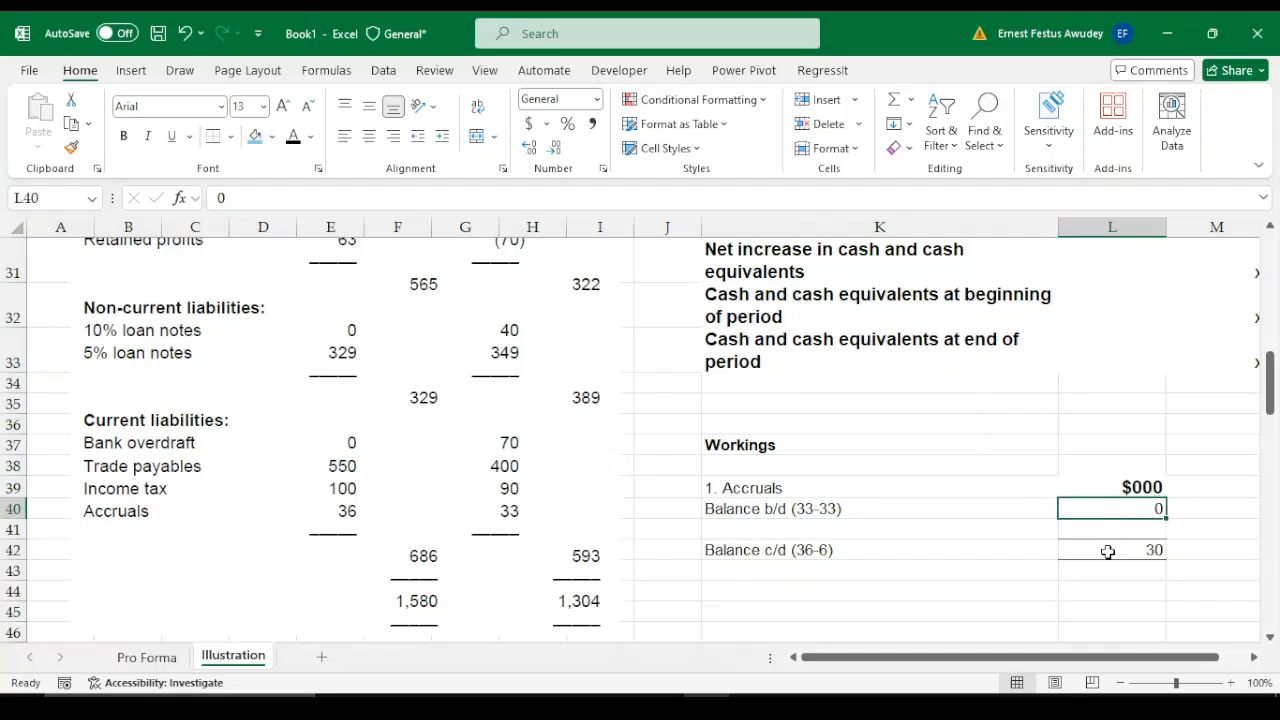
pyautogui.click(1128, 552)
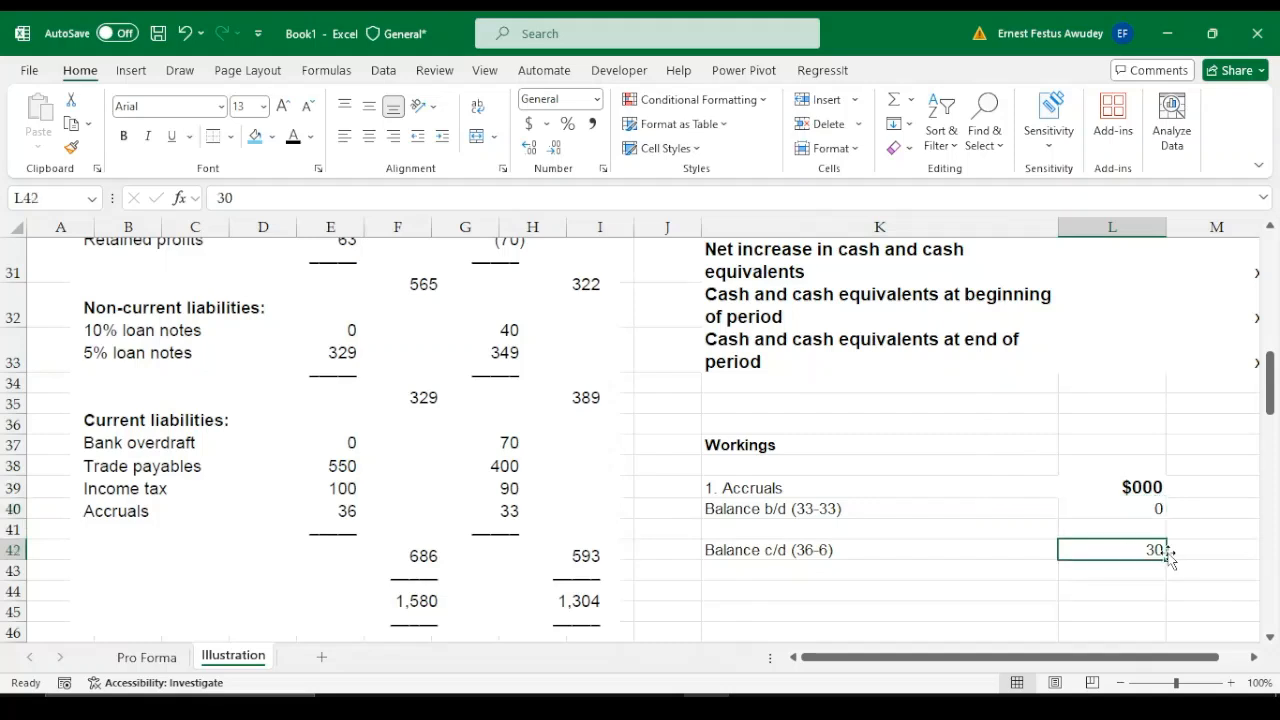
pyautogui.click(1143, 526)
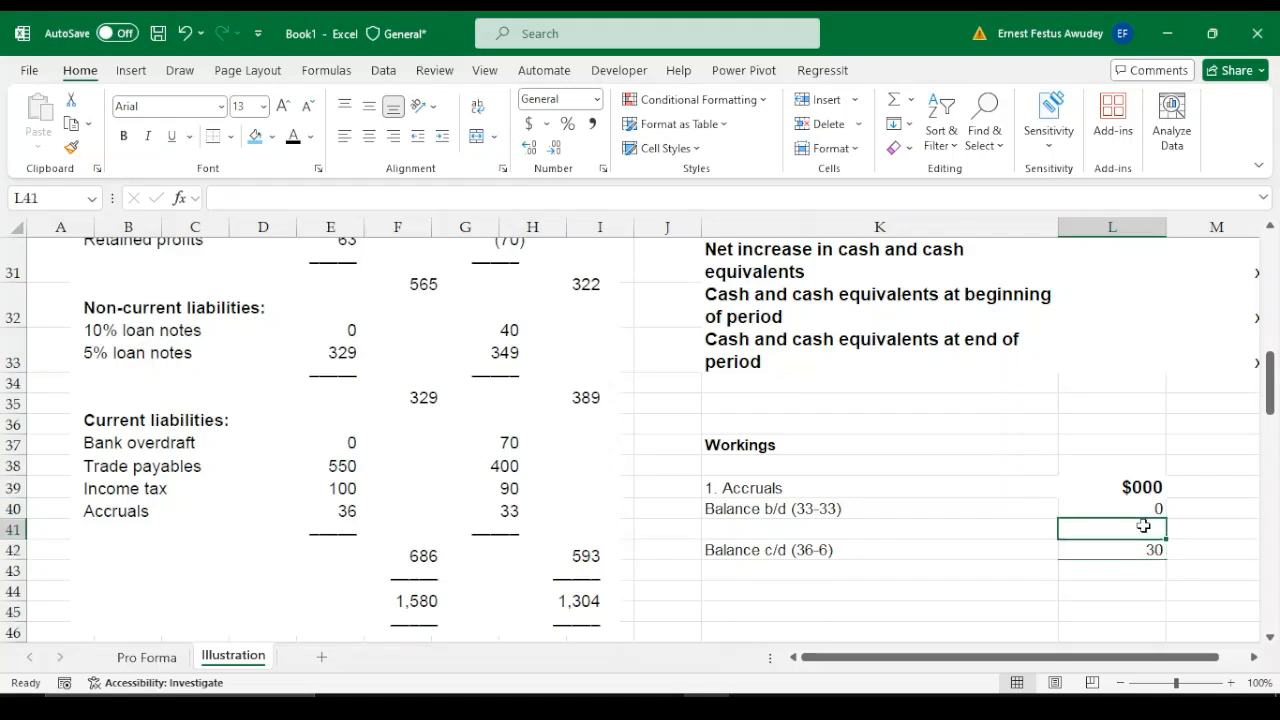
pyautogui.click(1152, 509)
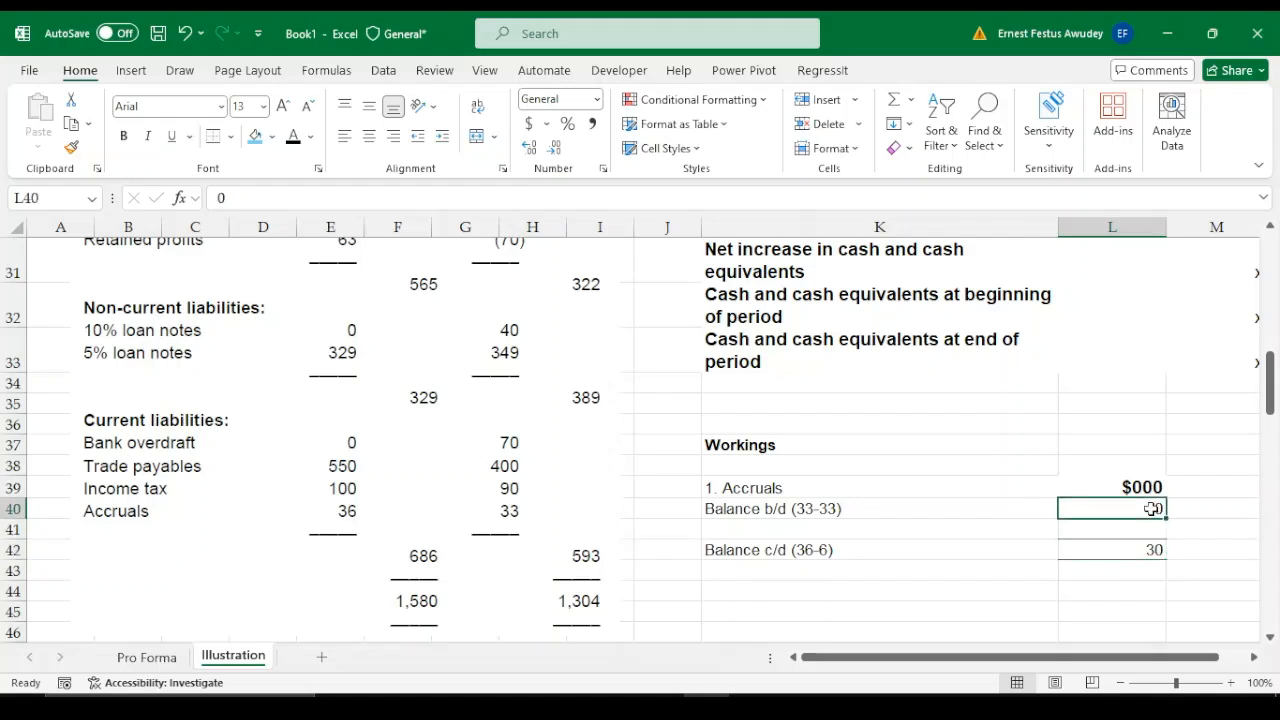
pyautogui.click(1137, 552)
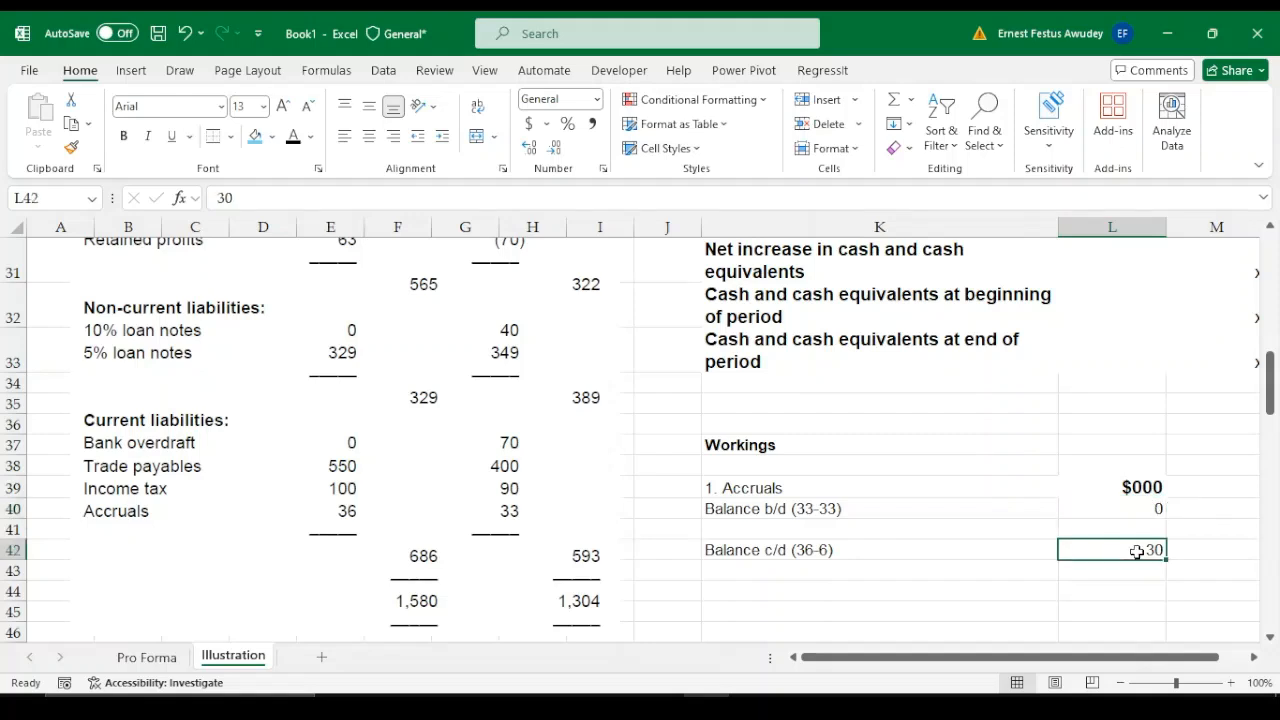
# Calculate the accruals balancing figure in L41 with the formula =L42-L40
pyautogui.click(1137, 528)
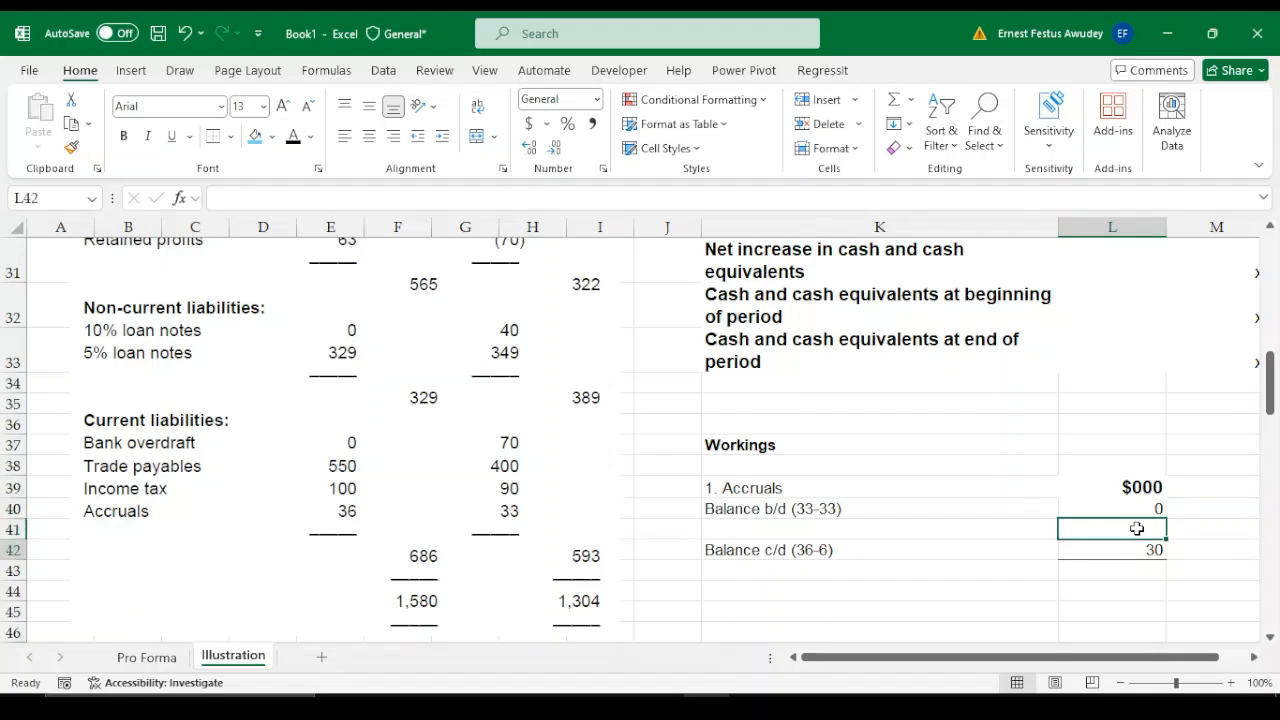
pyautogui.press('Down')
pyautogui.press('Up')
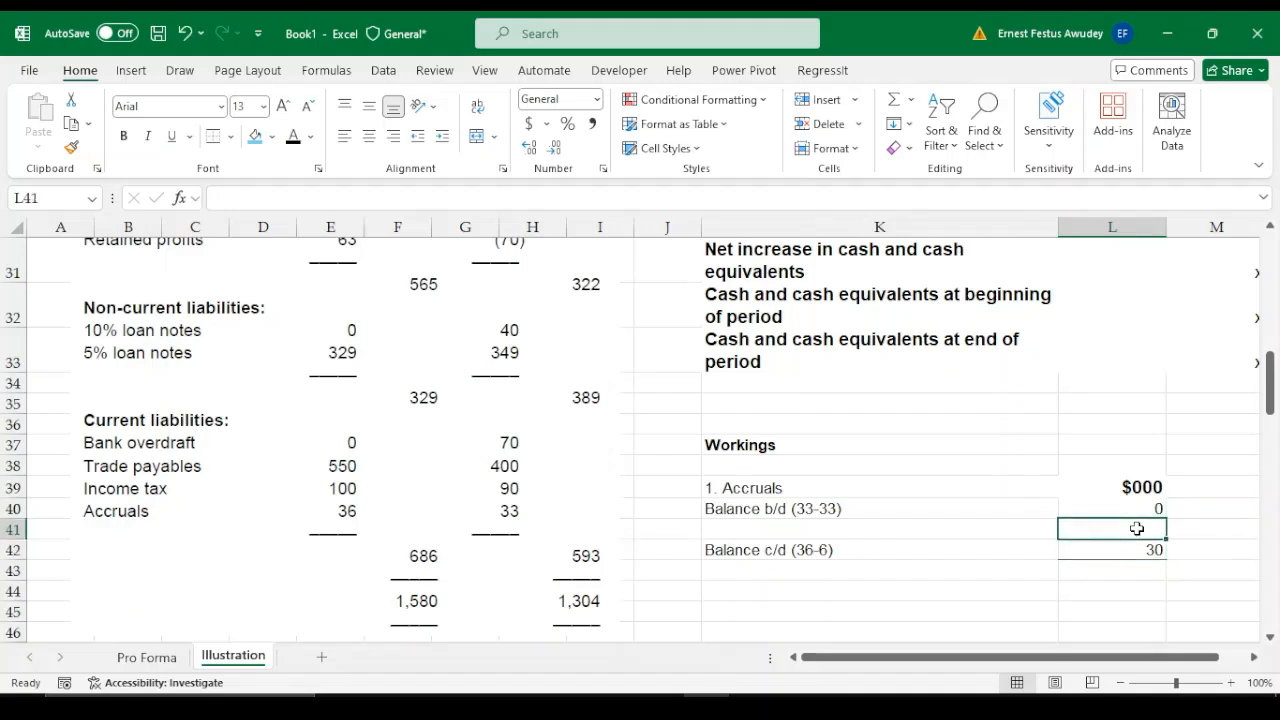
pyautogui.write('=')
pyautogui.press('Up')
pyautogui.press('Down')
pyautogui.press('Down')
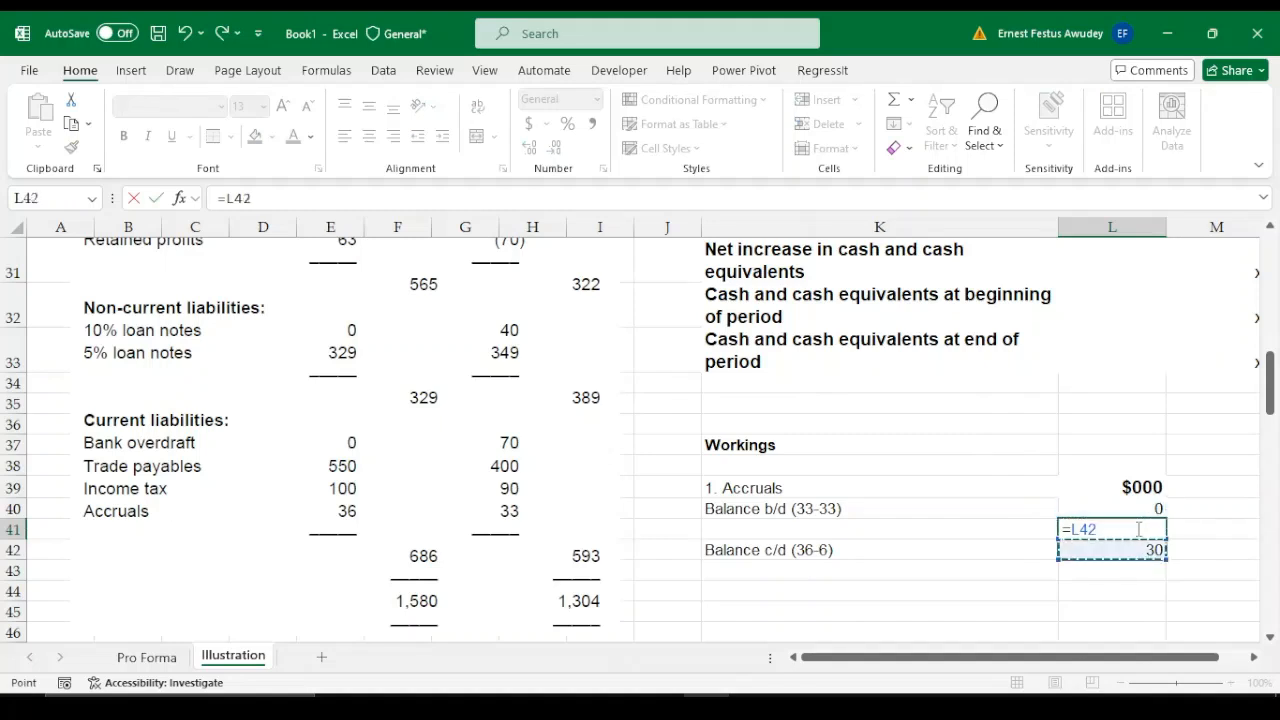
pyautogui.write('-')
pyautogui.press('Up')
pyautogui.press('Up')
pyautogui.press('Down')
pyautogui.press('Return')
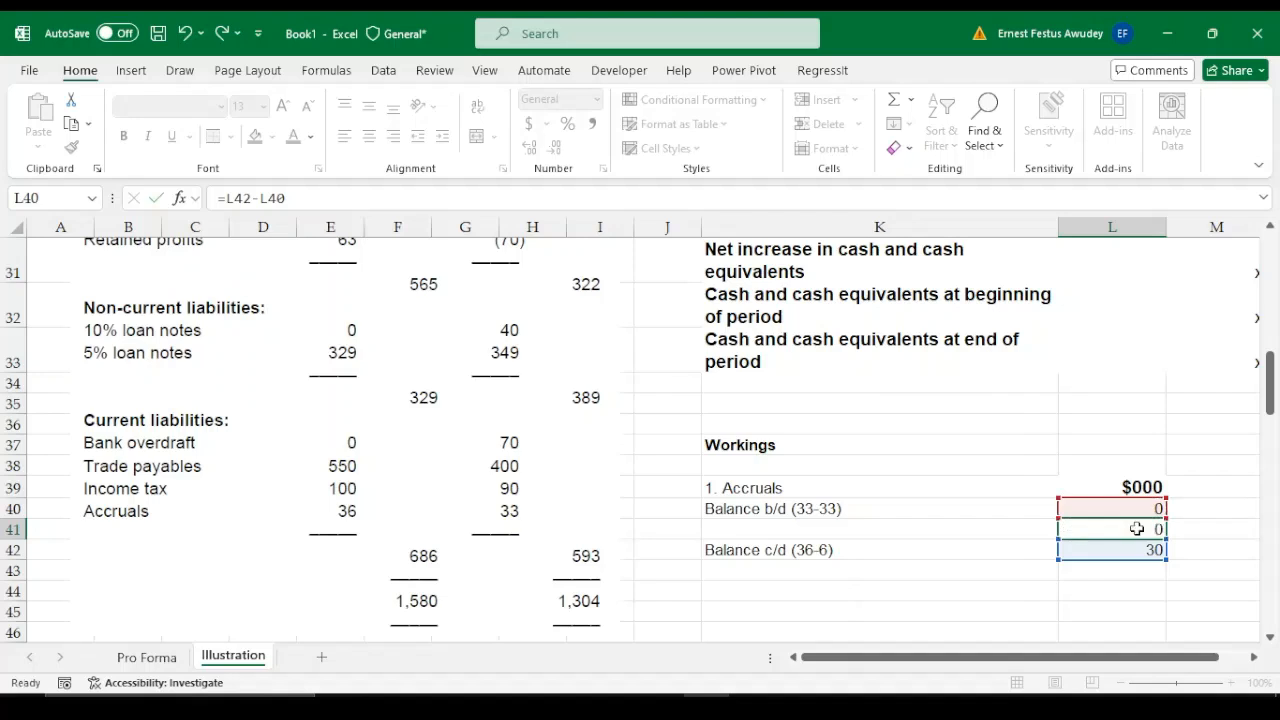
# Label the balancing row in K41 "Increase in accruals (balancing fig)"
pyautogui.click(780, 525)
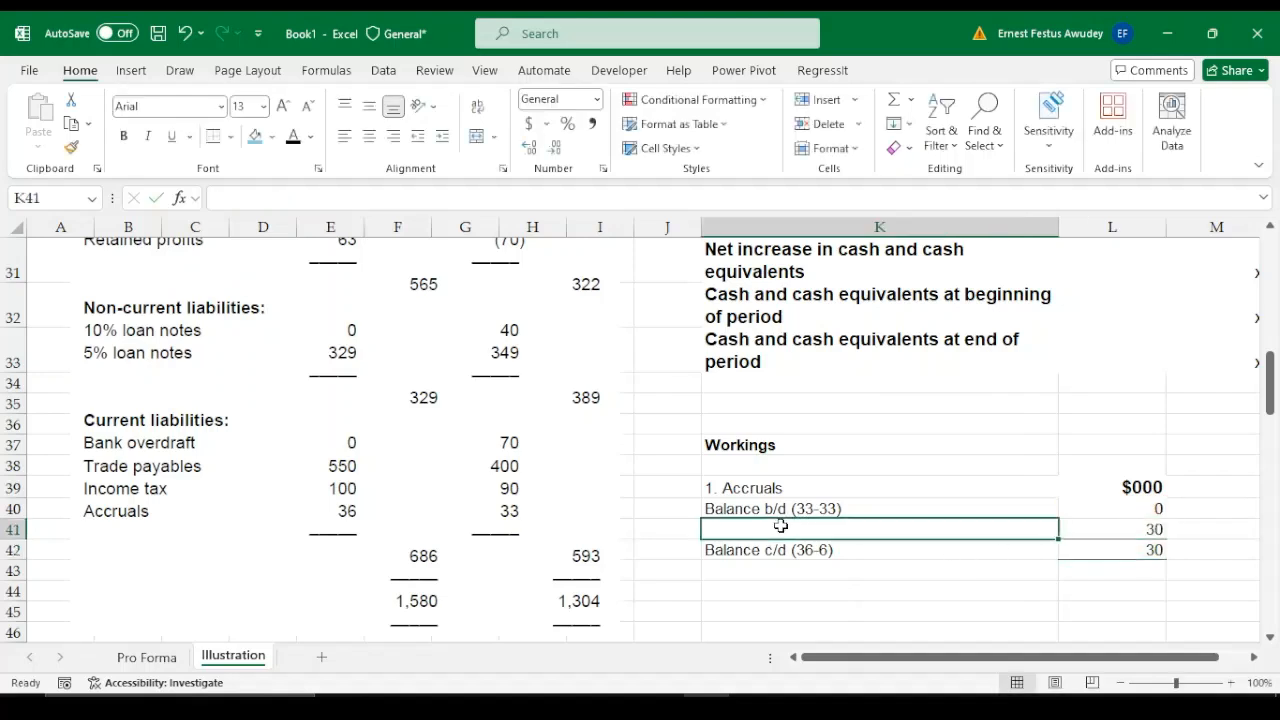
pyautogui.write('Incre')
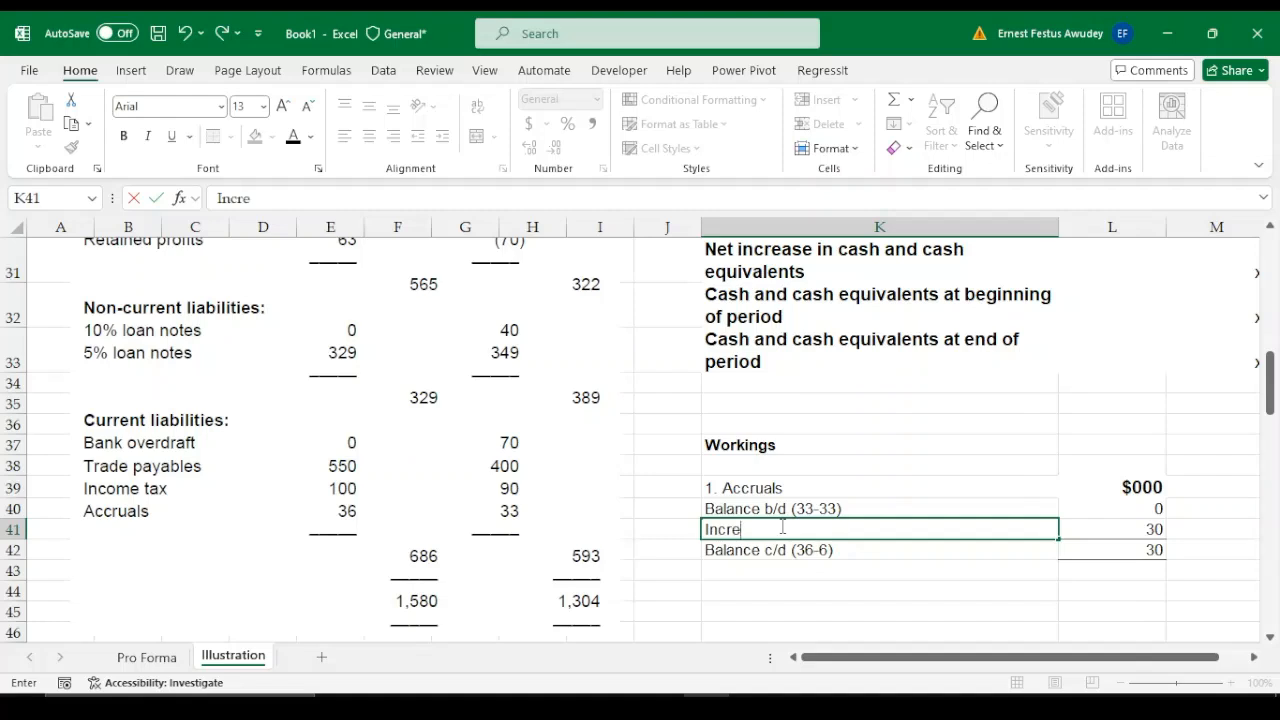
pyautogui.write('ase in accr')
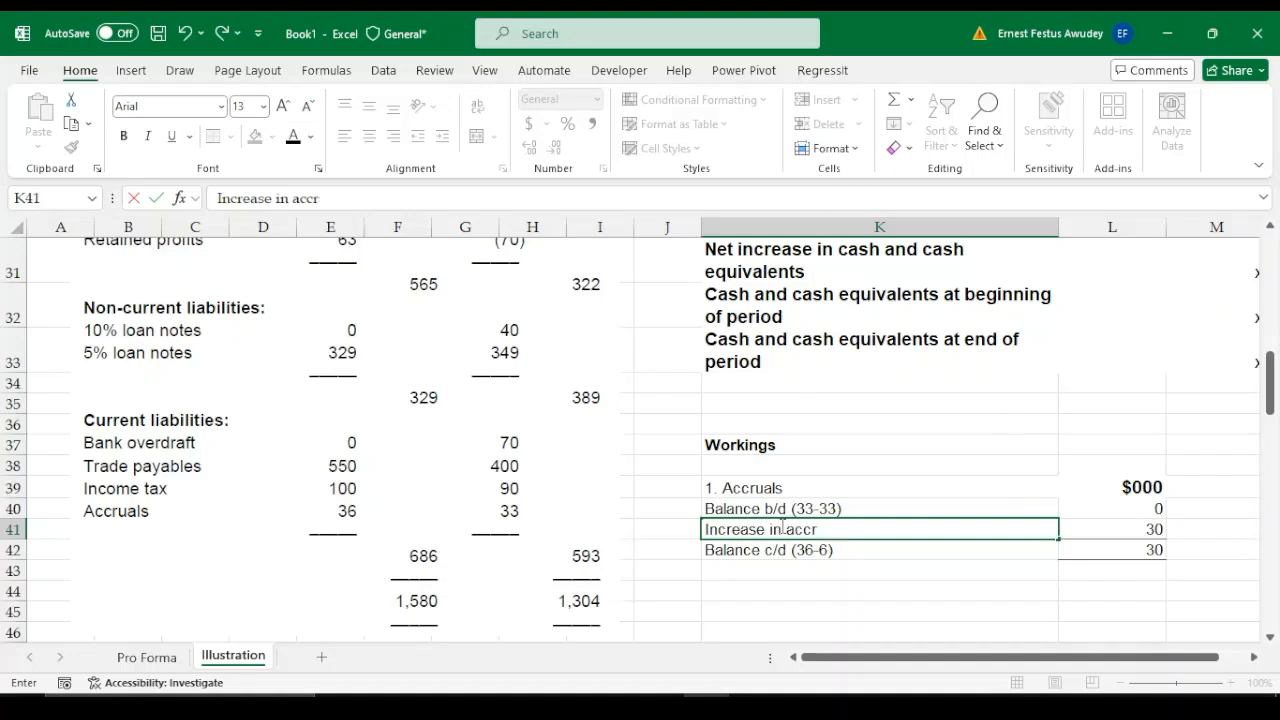
pyautogui.write('uals')
pyautogui.write(' (')
pyautogui.write('ba')
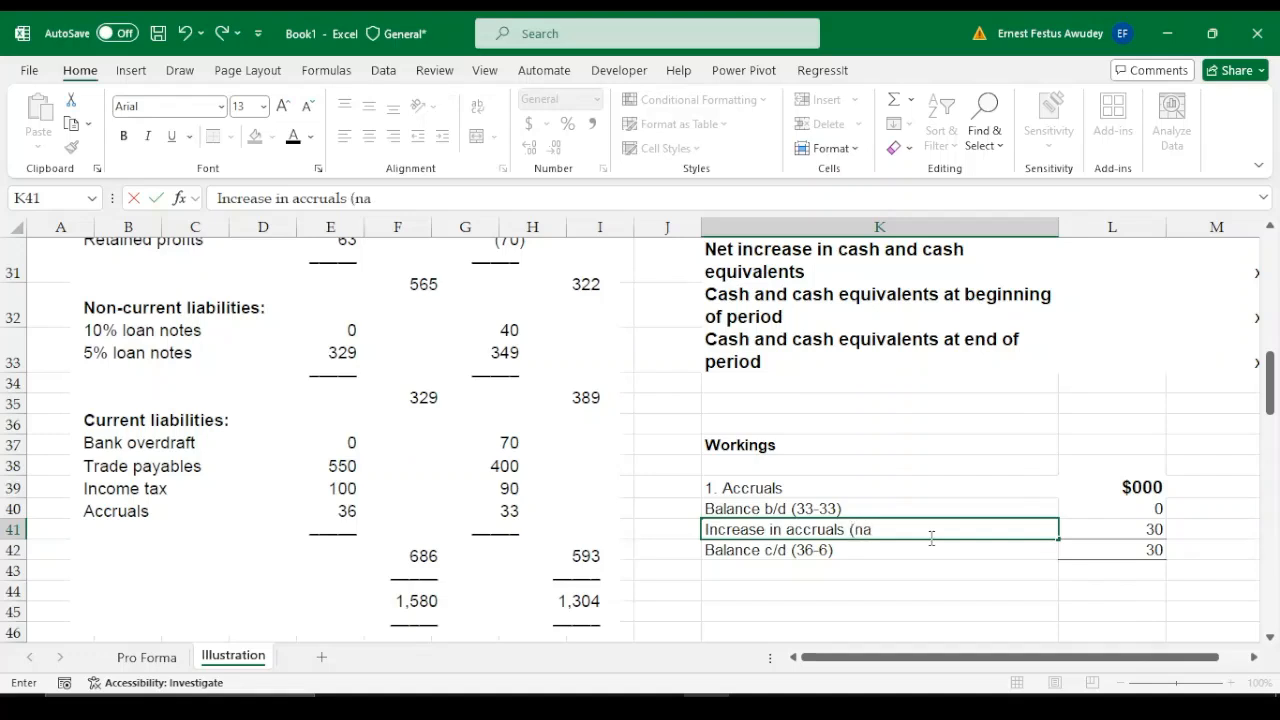
pyautogui.press('BackSpace')
pyautogui.press('BackSpace')
pyautogui.write('balancing fig)')
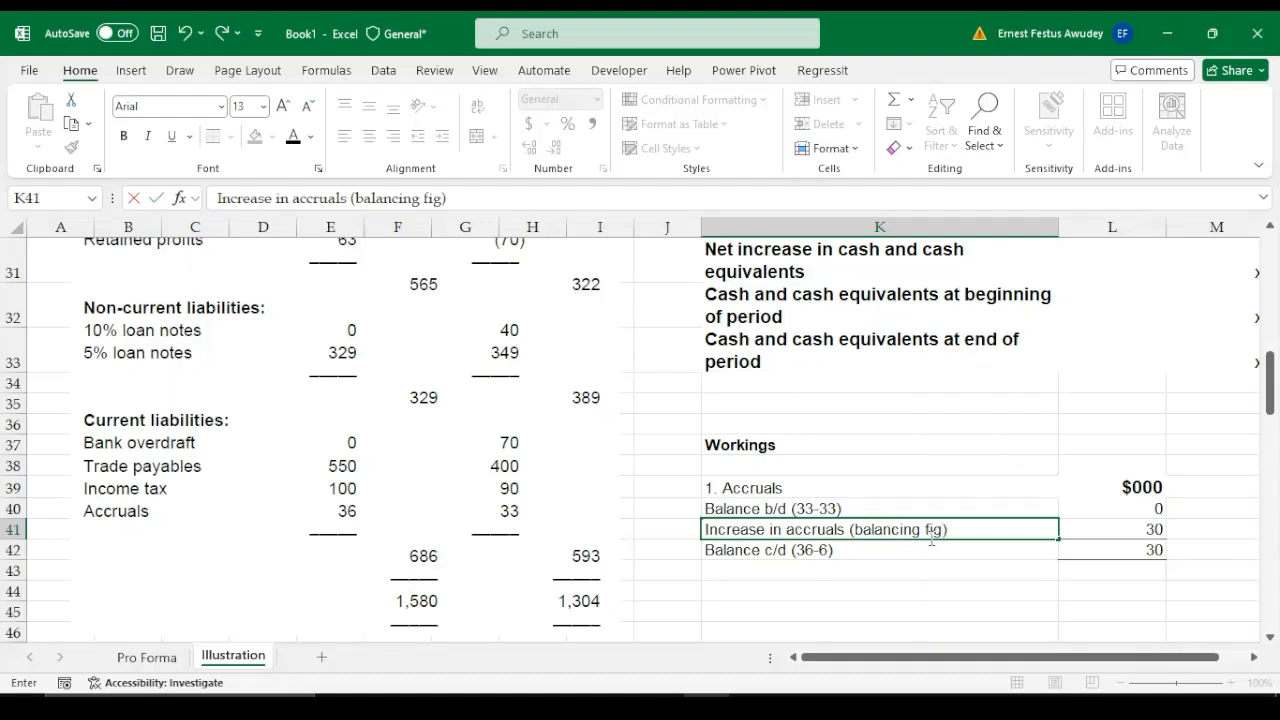
pyautogui.press('Return')
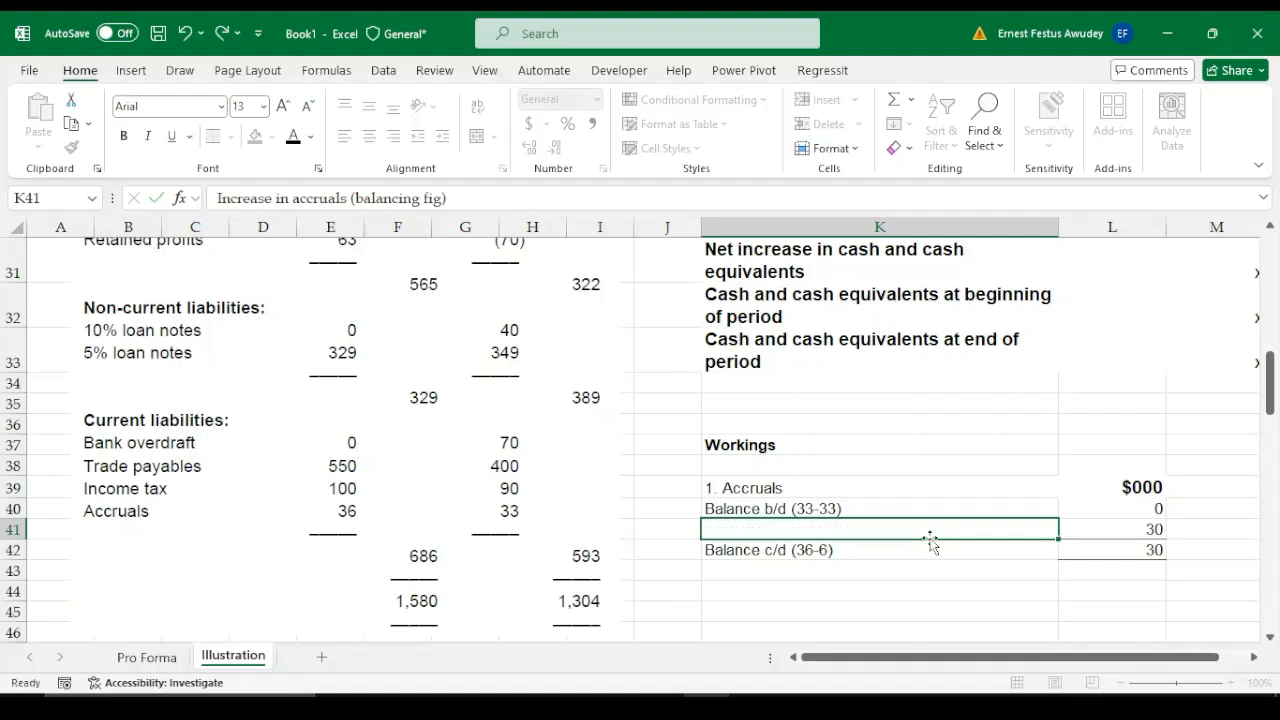
# Label the blank working capital row in K15 of the cash flow statement "Increase in accruals"
pyautogui.click(1145, 527)
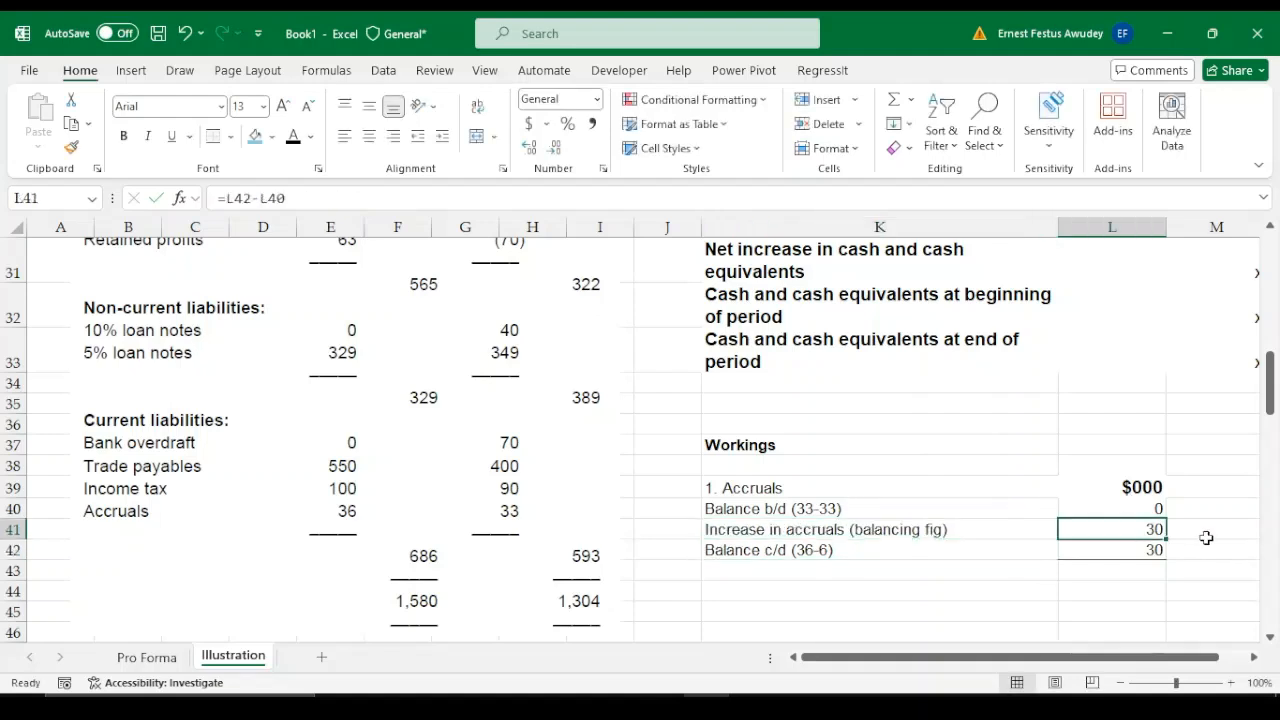
pyautogui.press('Up')
pyautogui.press('Up')
pyautogui.press('Up')
pyautogui.press('Up')
pyautogui.press('Up')
pyautogui.press('Up')
pyautogui.press('Up')
pyautogui.press('Up')
pyautogui.press('Up')
pyautogui.press('Up')
pyautogui.press('Up')
pyautogui.press('Up')
pyautogui.press('Up')
pyautogui.press('Up')
pyautogui.press('Up')
pyautogui.press('Up')
pyautogui.press('Up')
pyautogui.press('Up')
pyautogui.press('Up')
pyautogui.press('Up')
pyautogui.press('Up')
pyautogui.press('Up')
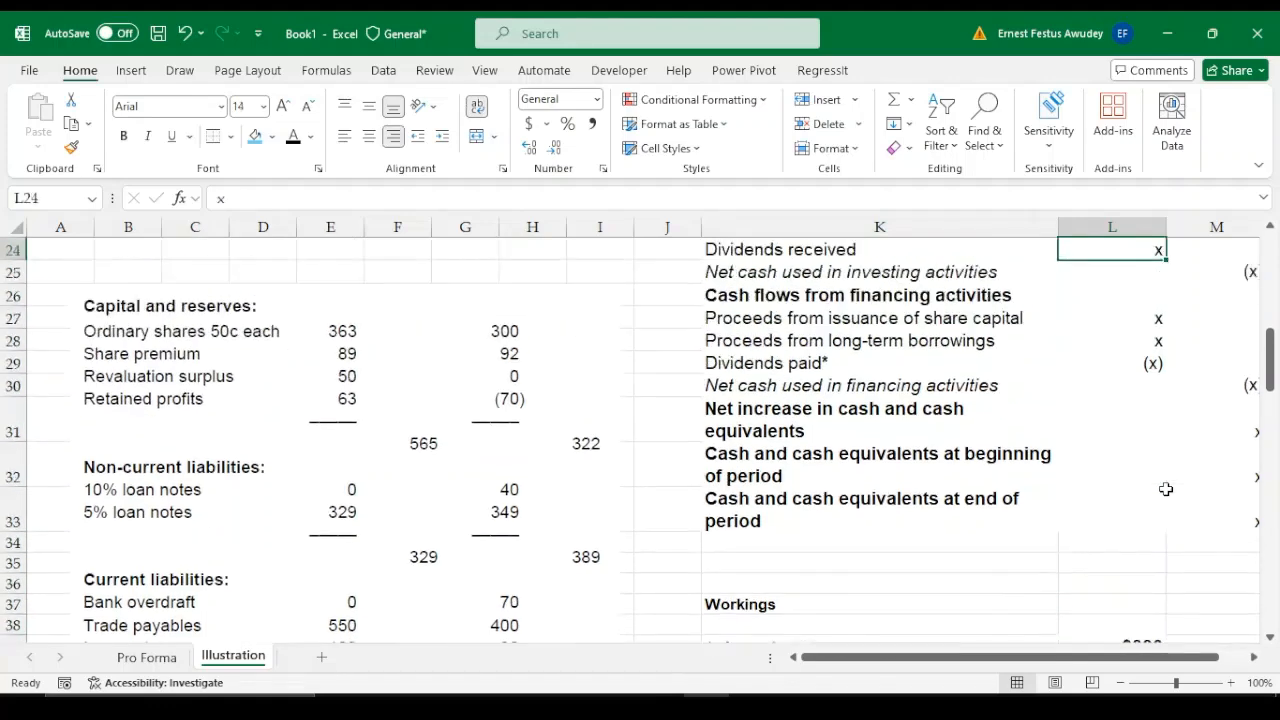
pyautogui.press('Down')
pyautogui.press('Down')
pyautogui.press('Down')
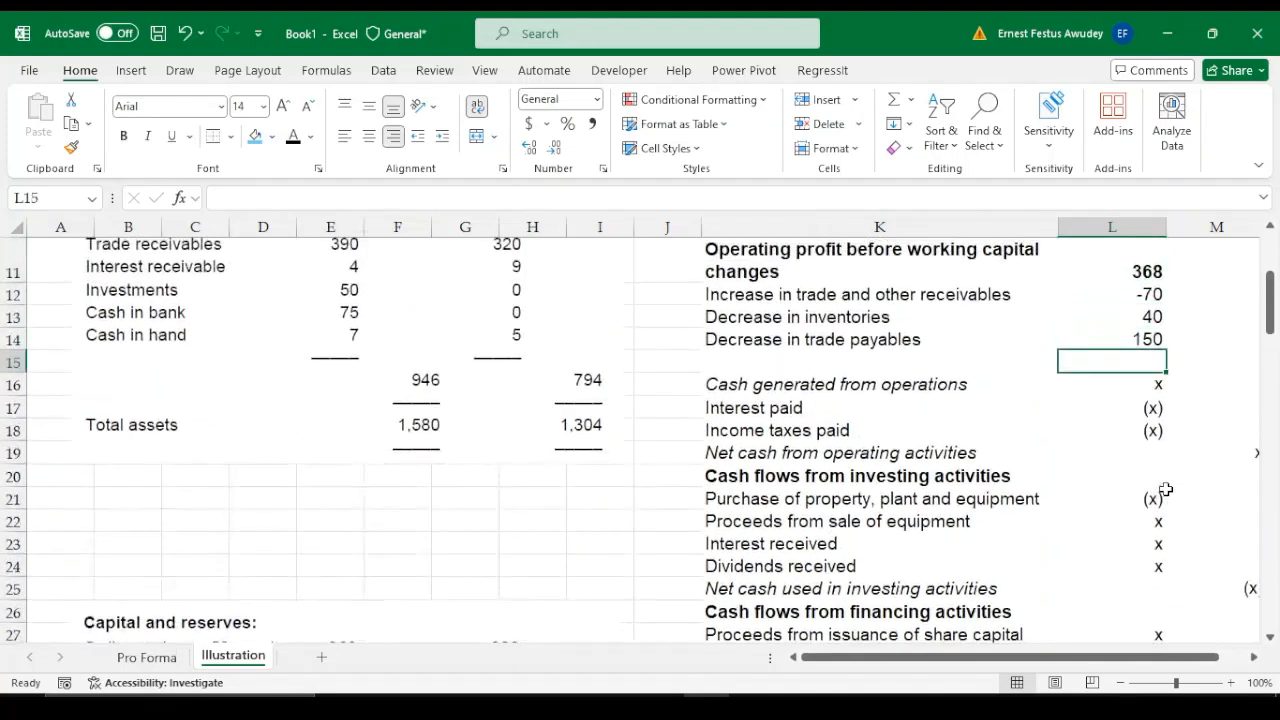
pyautogui.press('Left')
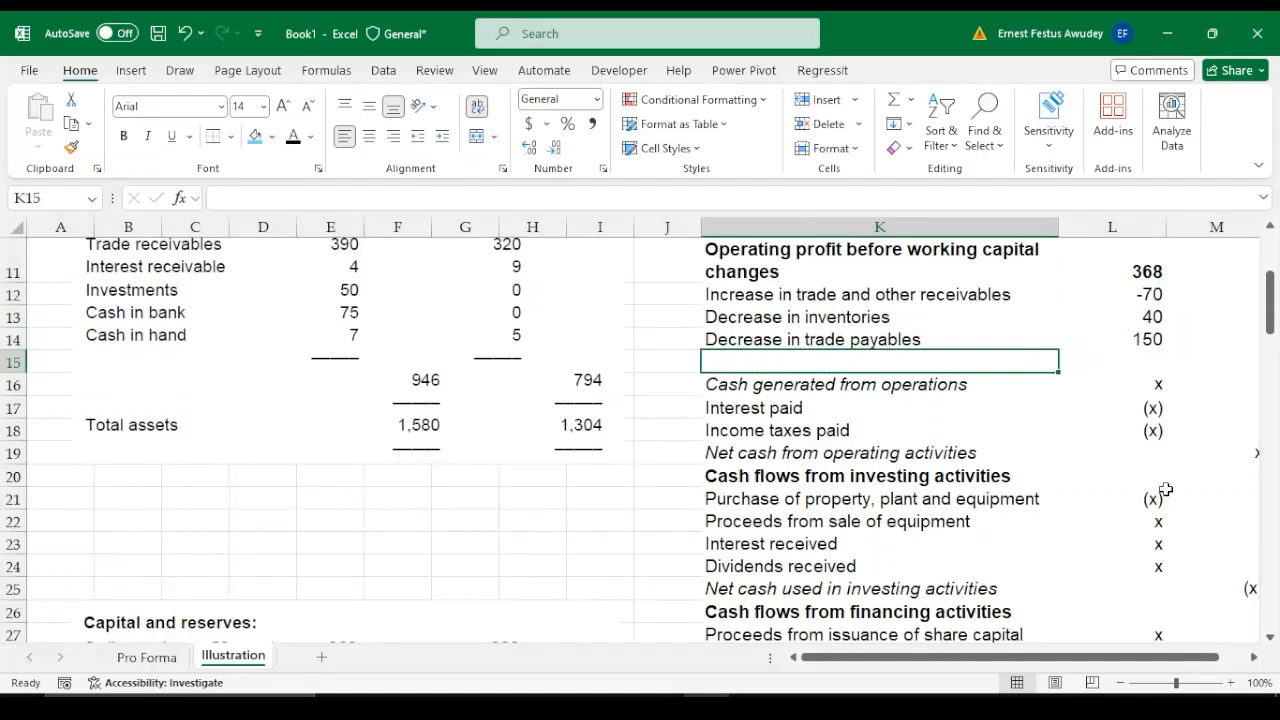
pyautogui.write('Incr')
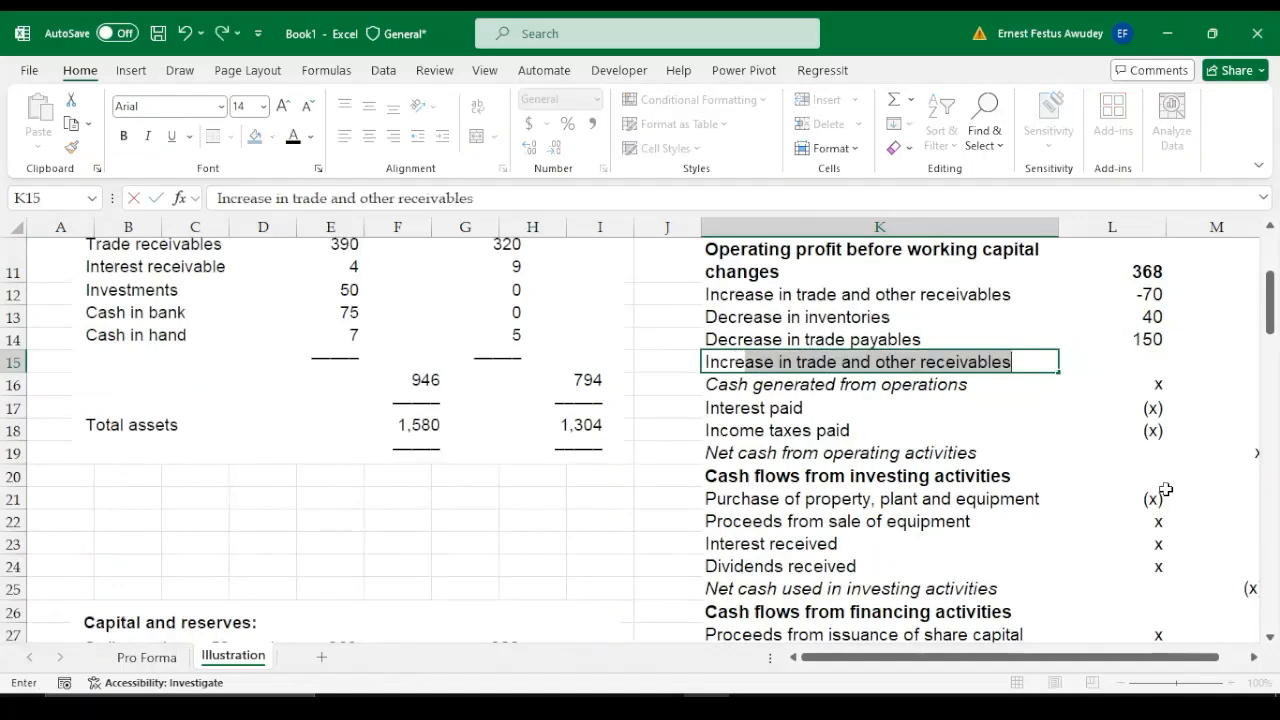
pyautogui.click(1030, 368)
pyautogui.press('BackSpace')
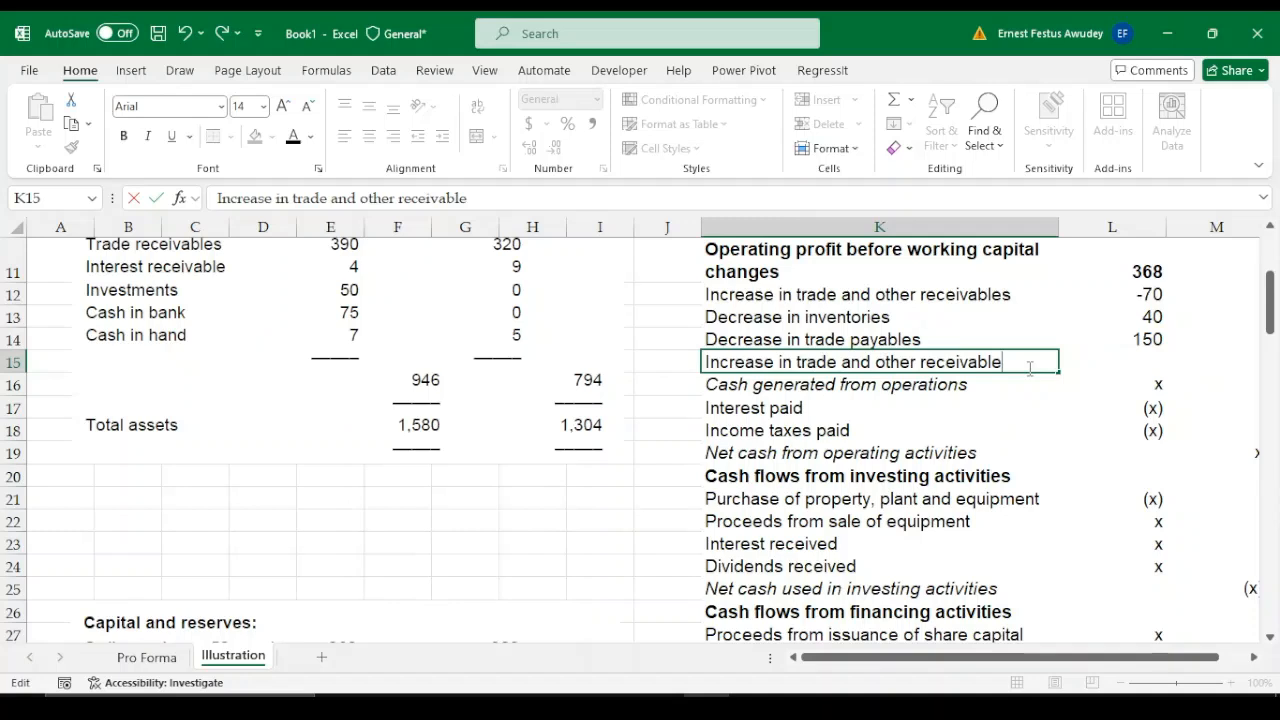
pyautogui.press('BackSpace')
pyautogui.press('BackSpace')
pyautogui.press('BackSpace')
pyautogui.press('BackSpace')
pyautogui.press('BackSpace')
pyautogui.press('BackSpace')
pyautogui.press('BackSpace')
pyautogui.press('BackSpace')
pyautogui.press('BackSpace')
pyautogui.press('BackSpace')
pyautogui.press('BackSpace')
pyautogui.press('BackSpace')
pyautogui.press('BackSpace')
pyautogui.press('BackSpace')
pyautogui.press('BackSpace')
pyautogui.press('BackSpace')
pyautogui.press('BackSpace')
pyautogui.press('BackSpace')
pyautogui.press('BackSpace')
pyautogui.press('BackSpace')
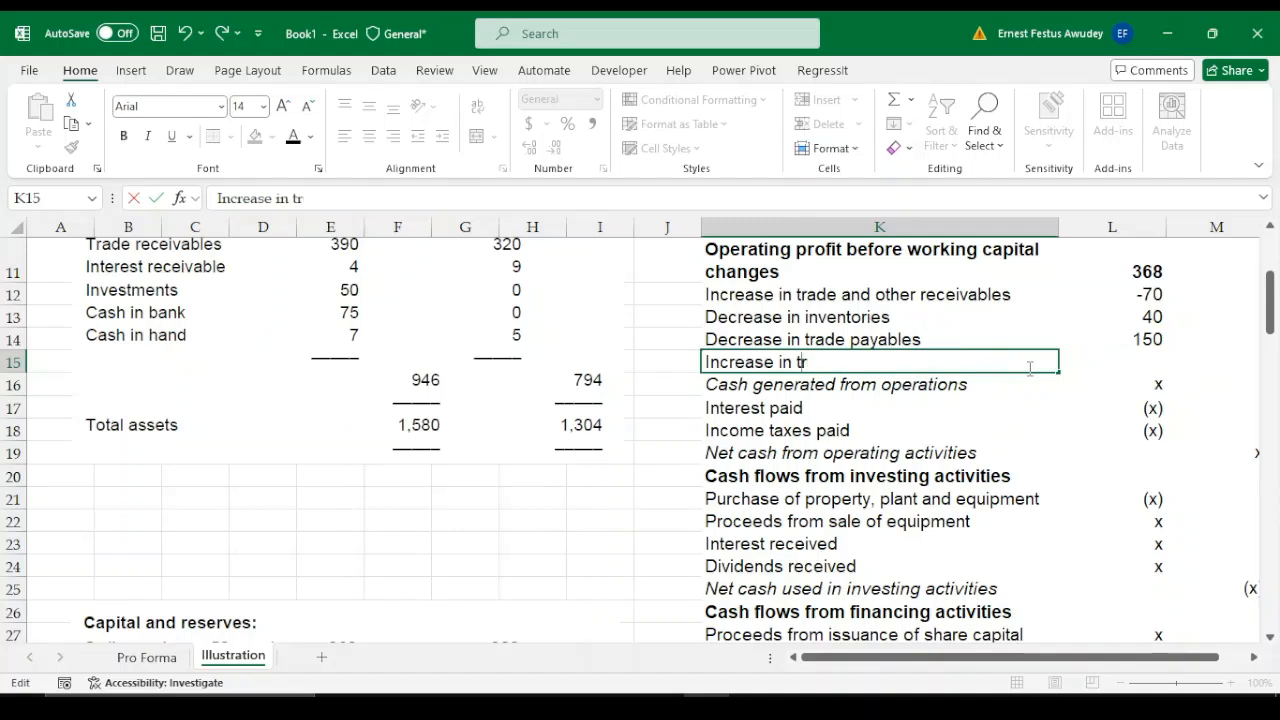
pyautogui.press('BackSpace')
pyautogui.press('BackSpace')
pyautogui.write('accruals')
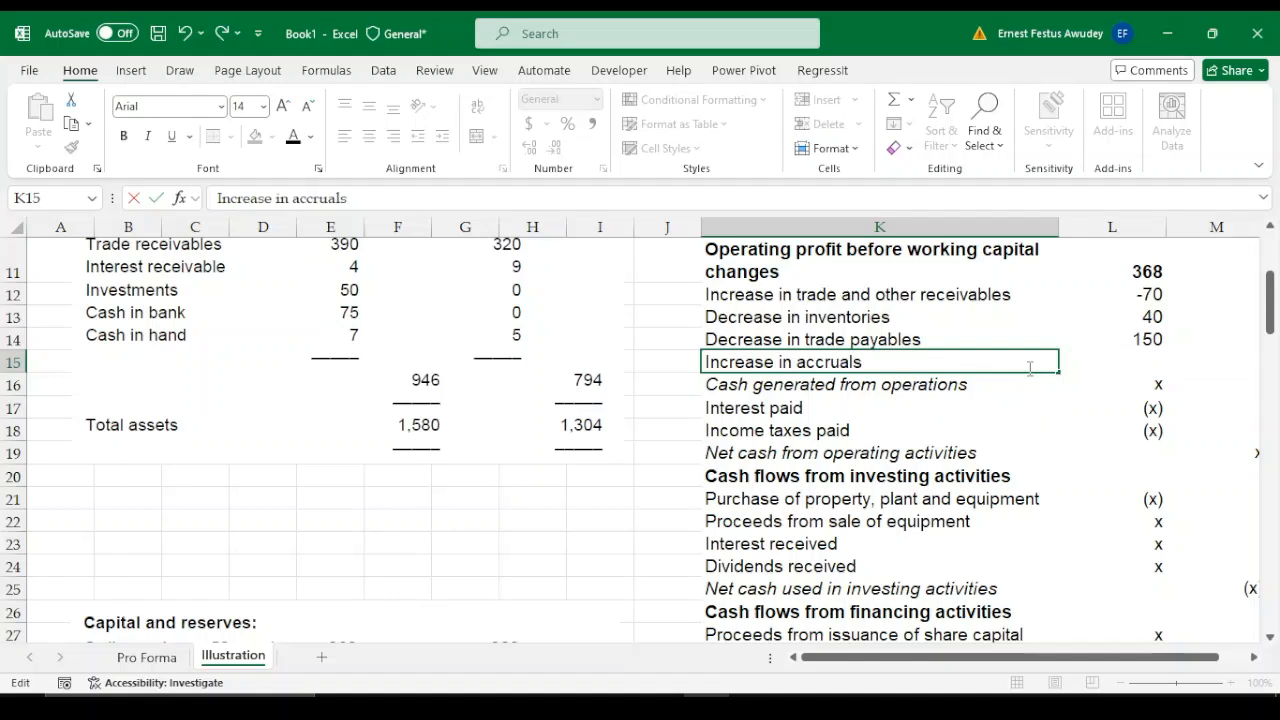
# Enter 30 in L15 as the increase in accruals
pyautogui.press('Tab')
pyautogui.press('Tab')
pyautogui.click(1028, 368)
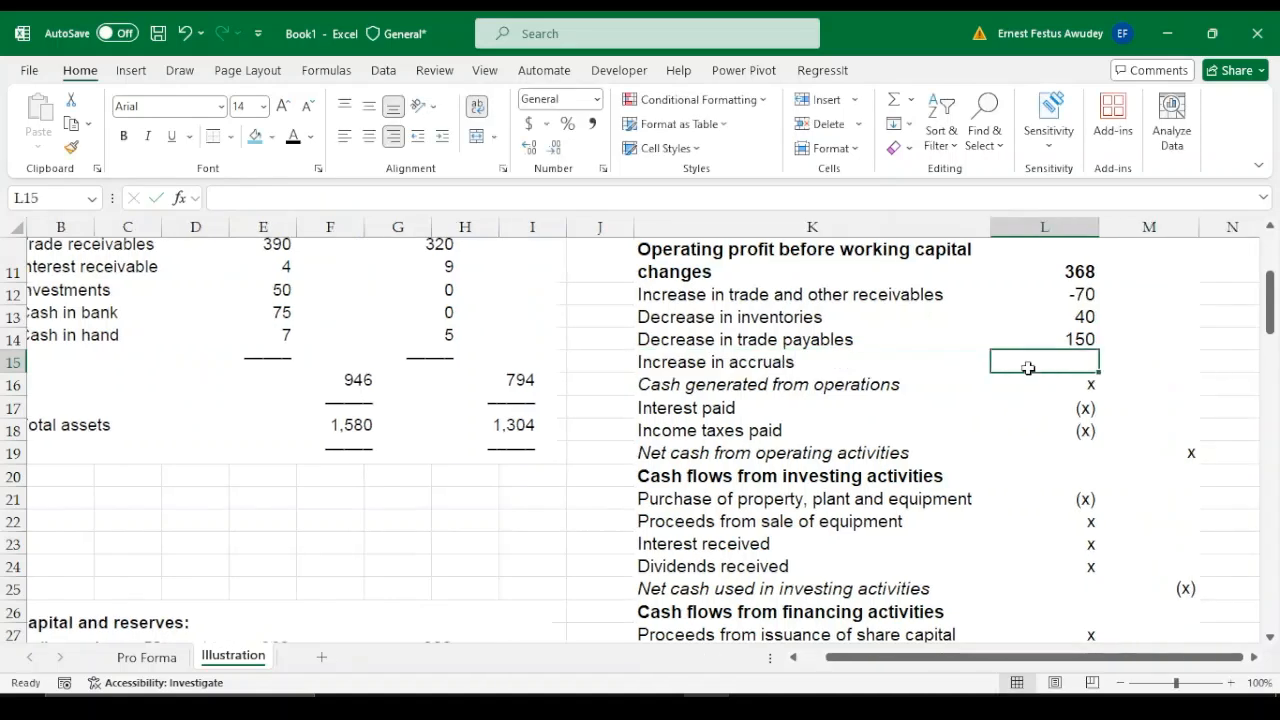
pyautogui.write('30')
pyautogui.press('Return')
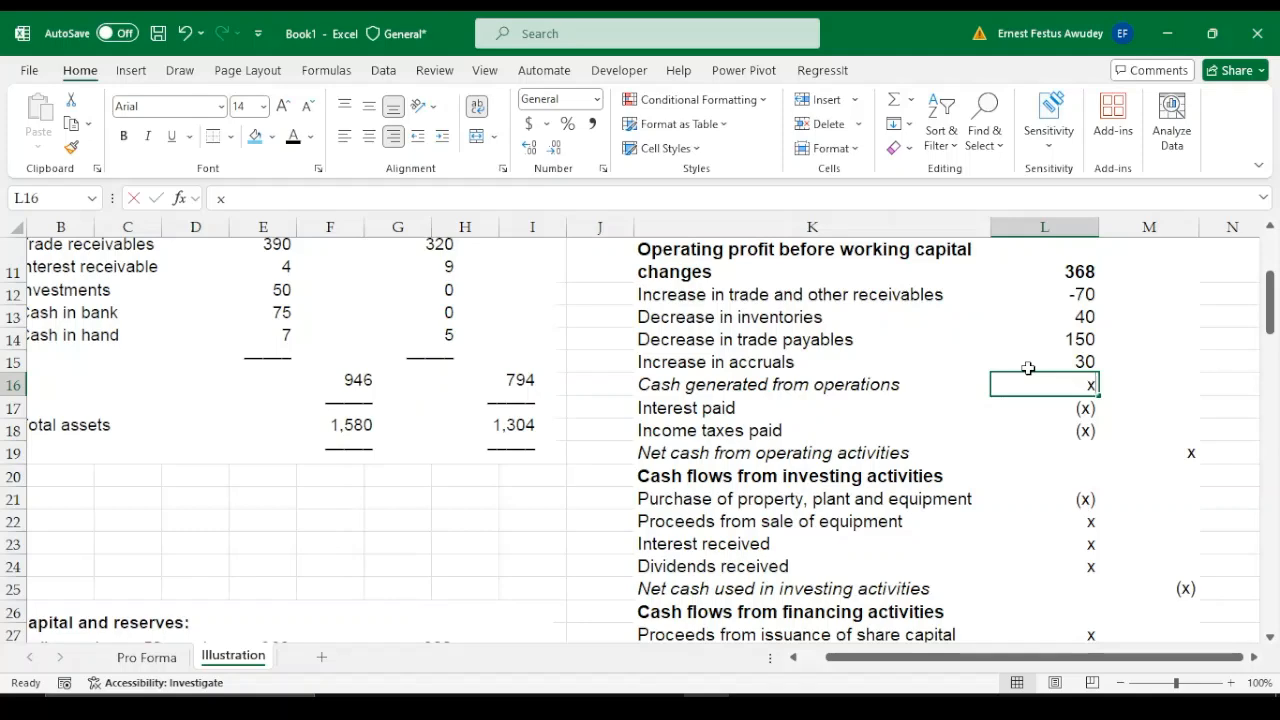
# Calculate cash generated from operations in L16 with the formula =SUM(L11:L15)
pyautogui.hotkey('alt', '=')
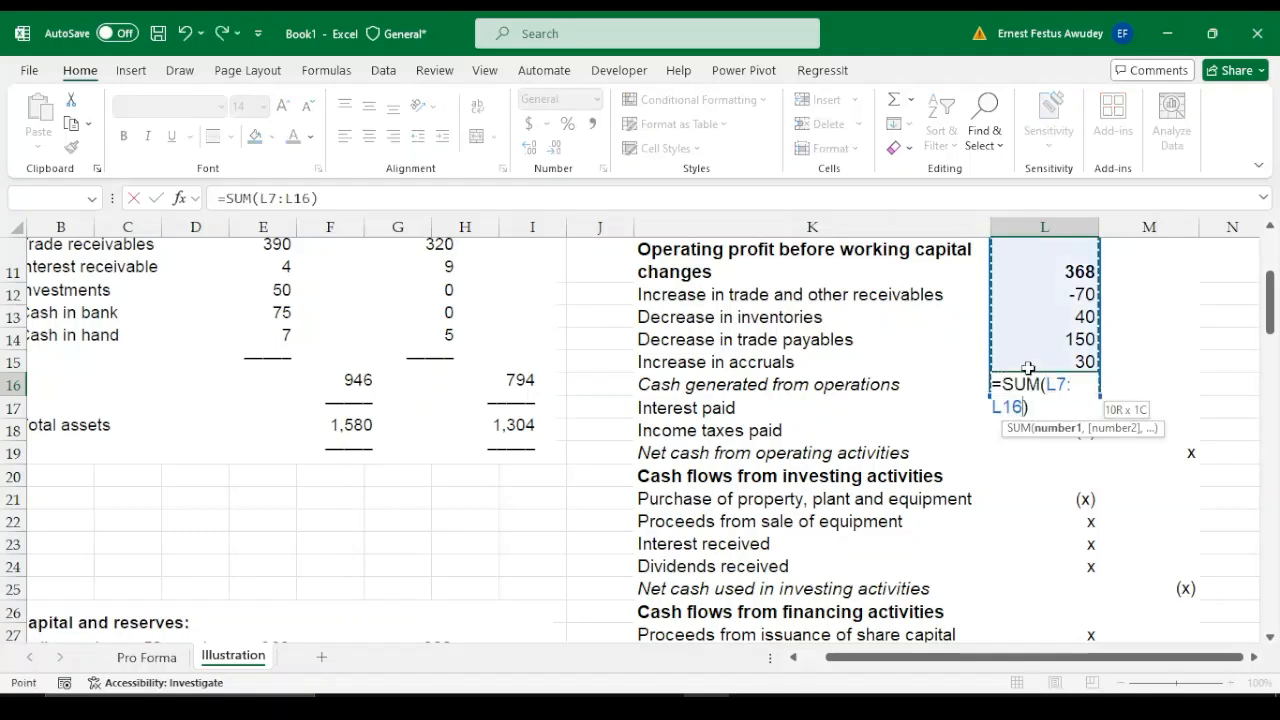
pyautogui.press('Up')
pyautogui.press('Down')
pyautogui.press('Down')
pyautogui.press('Down')
pyautogui.press('Down')
pyautogui.press('Down')
pyautogui.press('Down')
pyautogui.press('Down')
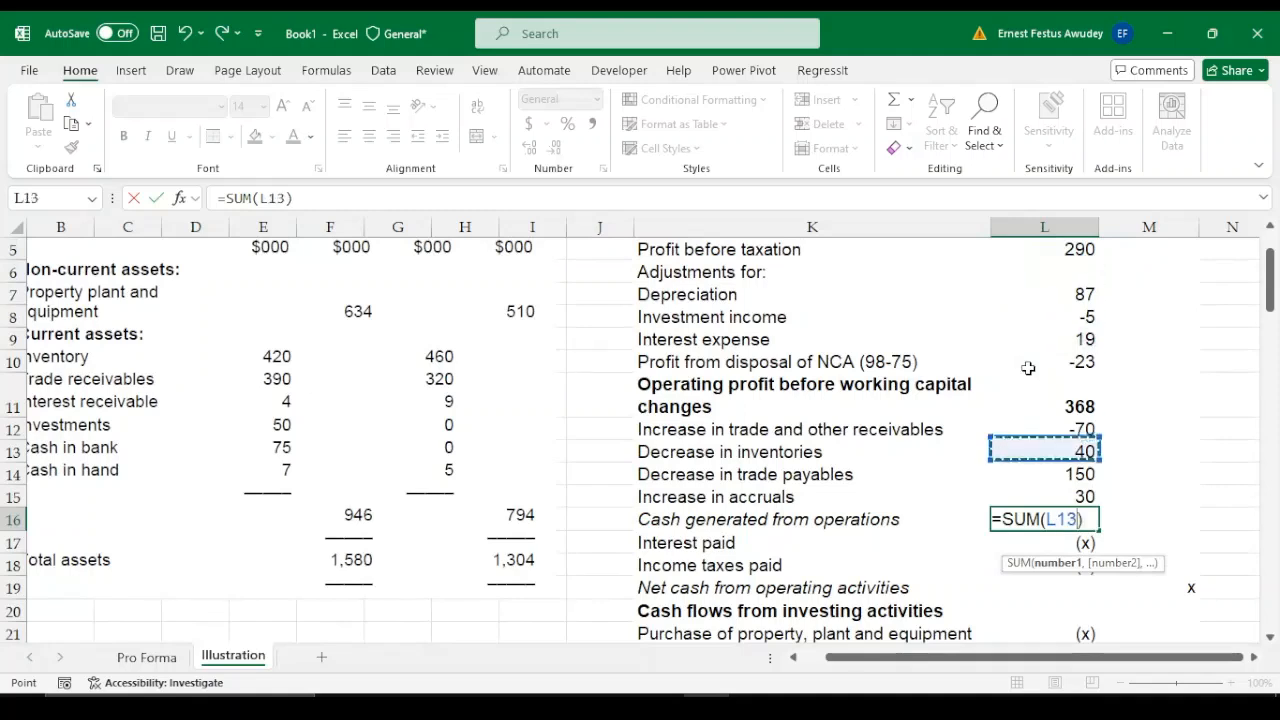
pyautogui.press('Up')
pyautogui.press('Up')
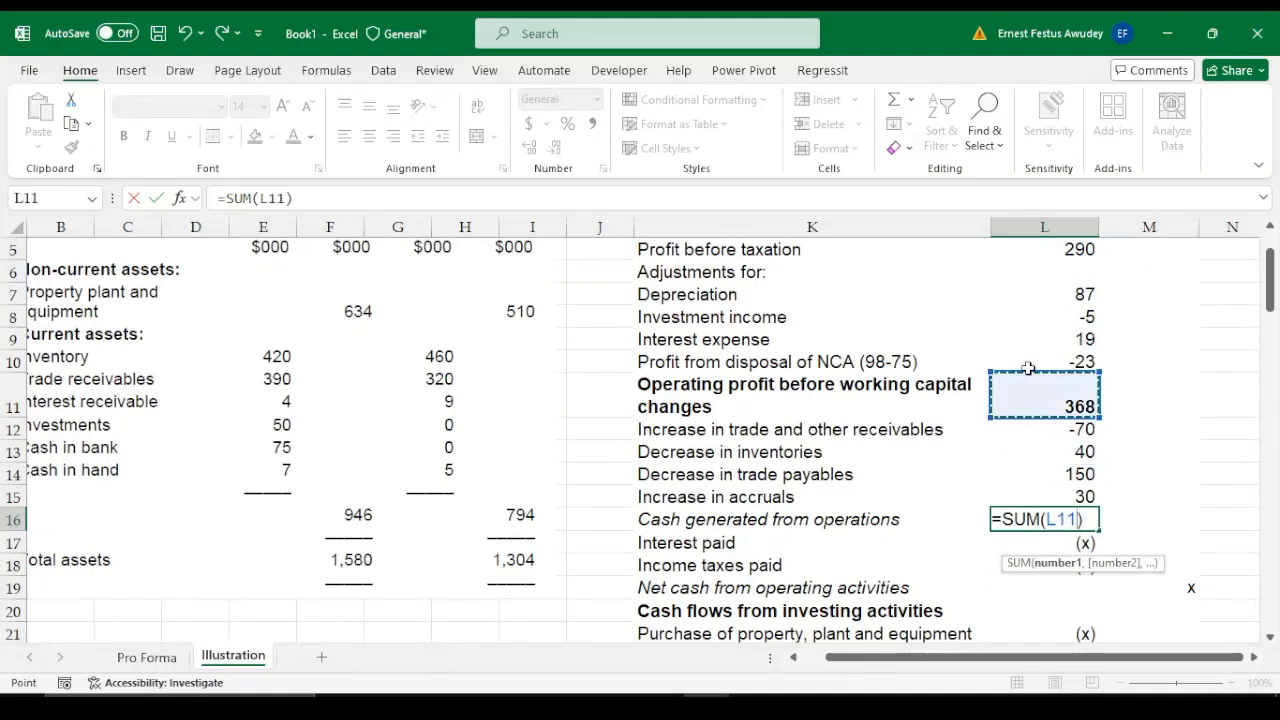
pyautogui.hotkey('shift', 'Down')
pyautogui.hotkey('shift', 'Down')
pyautogui.hotkey('shift', 'Down')
pyautogui.hotkey('shift', 'Down')
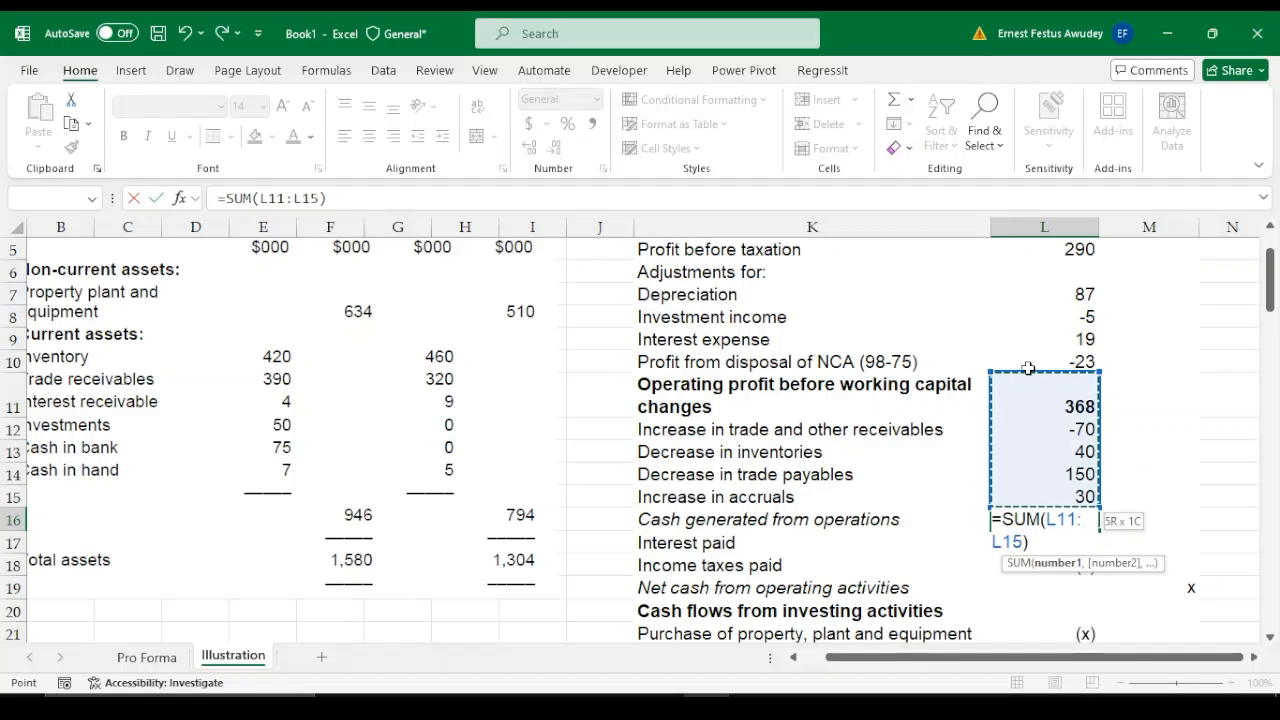
pyautogui.press('Return')
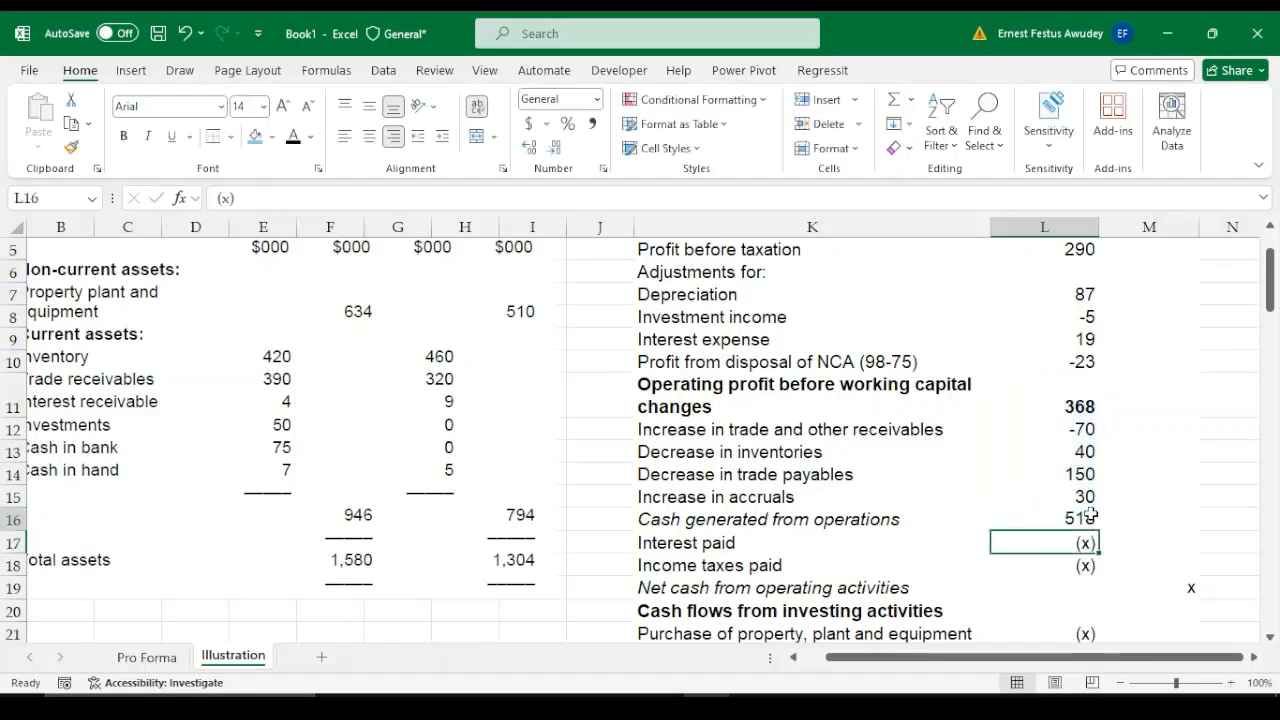
pyautogui.click(1093, 516)
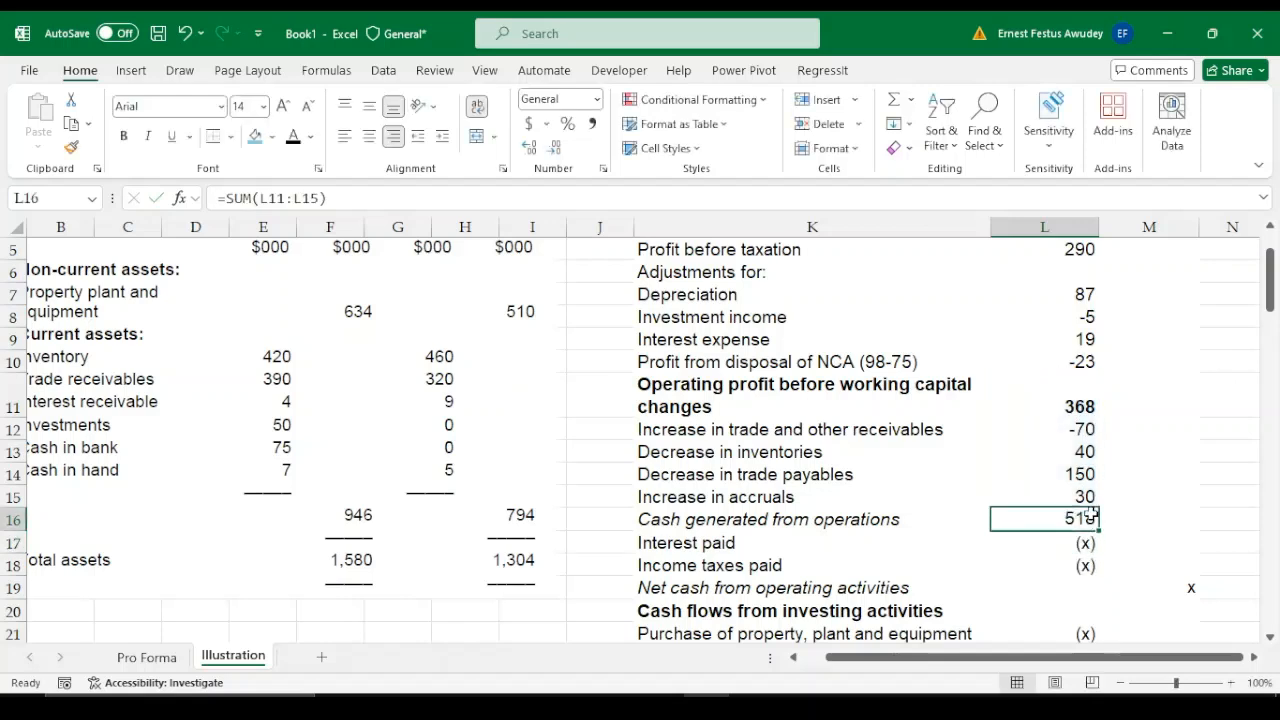
# Start the second working below the accruals working by entering the heading "2. Interest paid" in K44
pyautogui.press('Down')
pyautogui.press('Down')
pyautogui.press('Down')
pyautogui.press('Down')
pyautogui.press('Down')
pyautogui.press('Down')
pyautogui.press('Down')
pyautogui.press('Down')
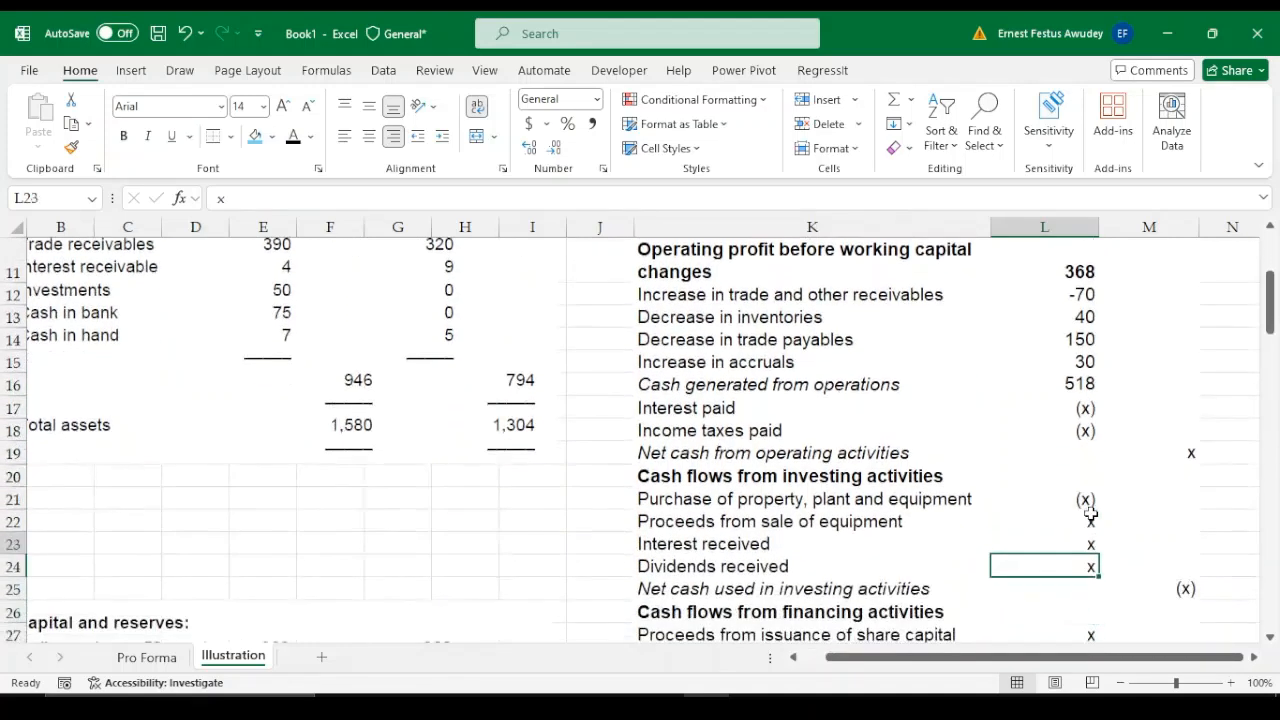
pyautogui.press('Up')
pyautogui.press('Up')
pyautogui.press('Up')
pyautogui.press('Up')
pyautogui.press('Up')
pyautogui.press('Up')
pyautogui.press('Up')
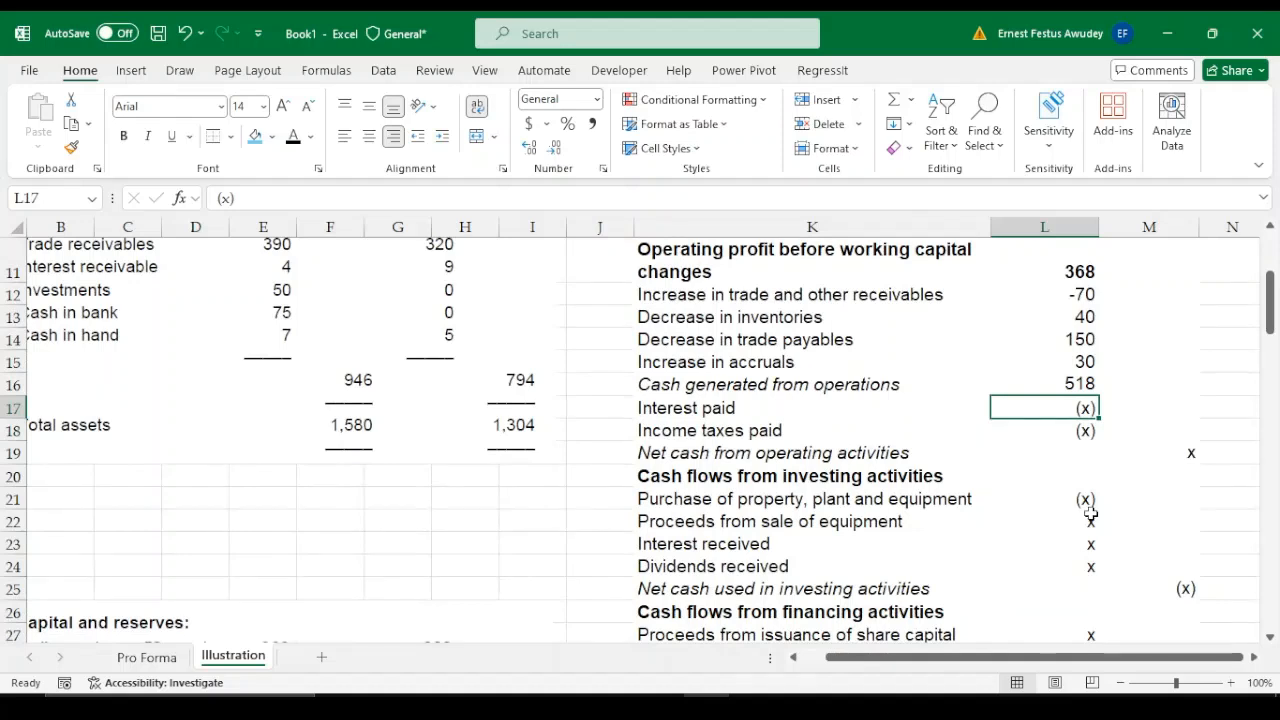
pyautogui.press('Down')
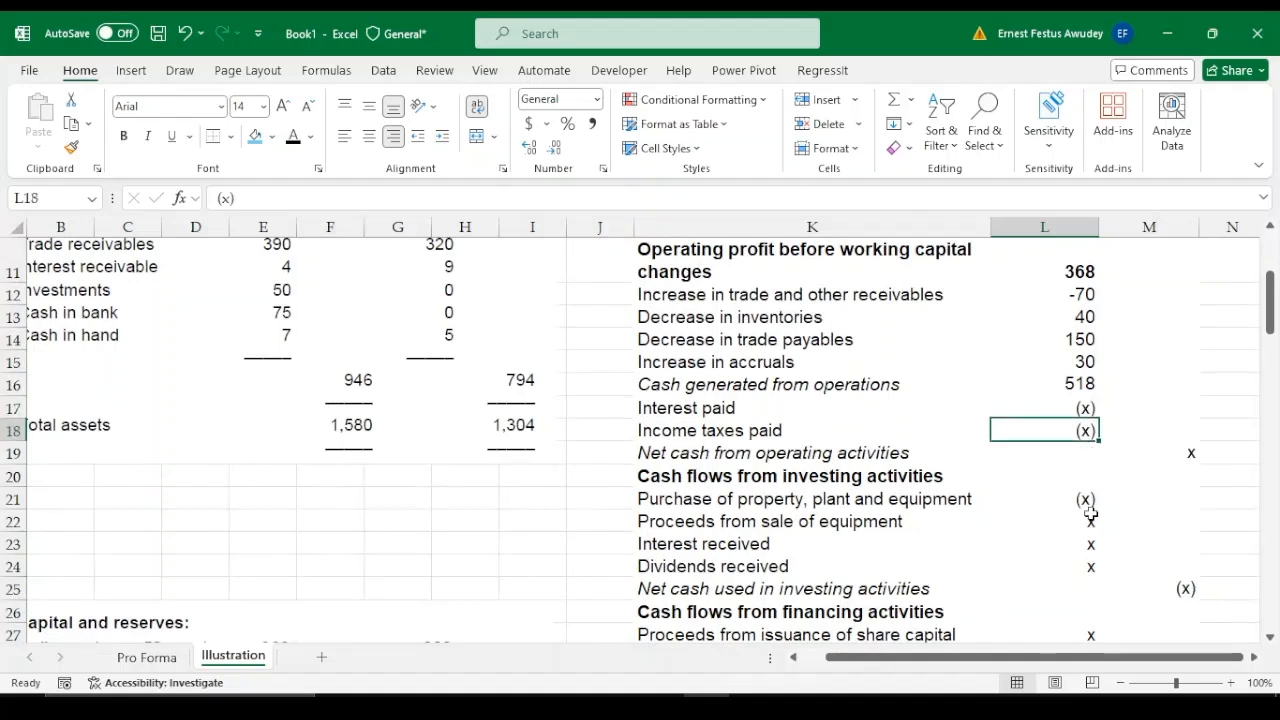
pyautogui.press('Down')
pyautogui.press('Down')
pyautogui.press('Down')
pyautogui.press('Down')
pyautogui.press('Down')
pyautogui.press('Down')
pyautogui.press('Down')
pyautogui.press('Down')
pyautogui.press('Down')
pyautogui.press('Down')
pyautogui.press('Down')
pyautogui.press('Down')
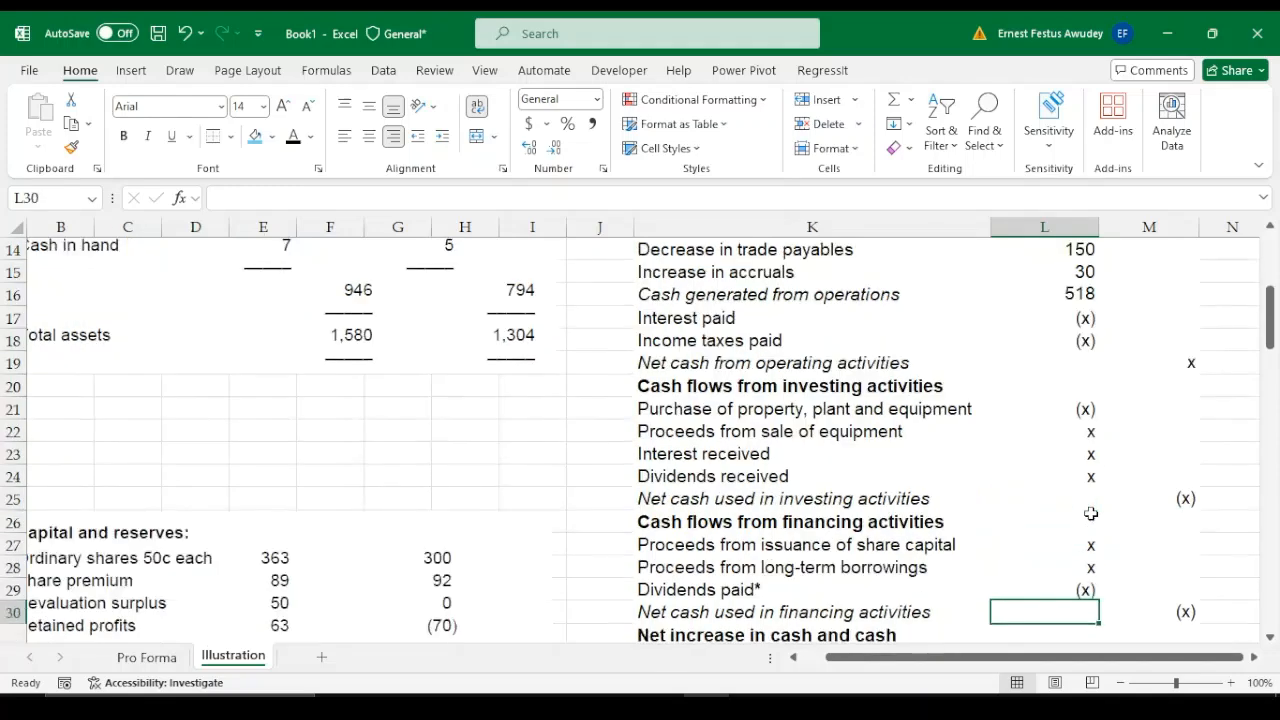
pyautogui.press('Down')
pyautogui.press('Down')
pyautogui.press('Down')
pyautogui.press('Down')
pyautogui.press('Down')
pyautogui.press('Down')
pyautogui.press('Down')
pyautogui.press('Down')
pyautogui.press('Down')
pyautogui.press('Down')
pyautogui.press('Down')
pyautogui.press('Down')
pyautogui.press('Down')
pyautogui.press('Down')
pyautogui.press('Down')
pyautogui.press('Down')
pyautogui.press('Down')
pyautogui.press('Down')
pyautogui.press('Down')
pyautogui.press('Down')
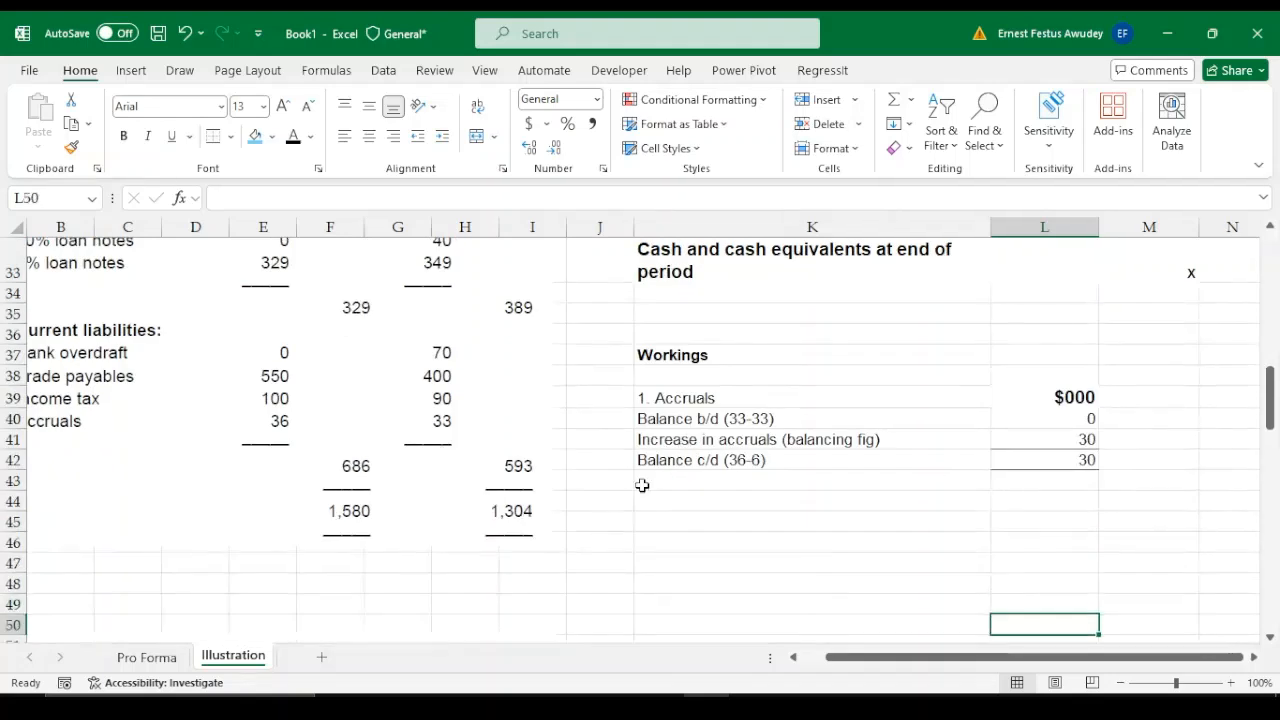
pyautogui.click(675, 499)
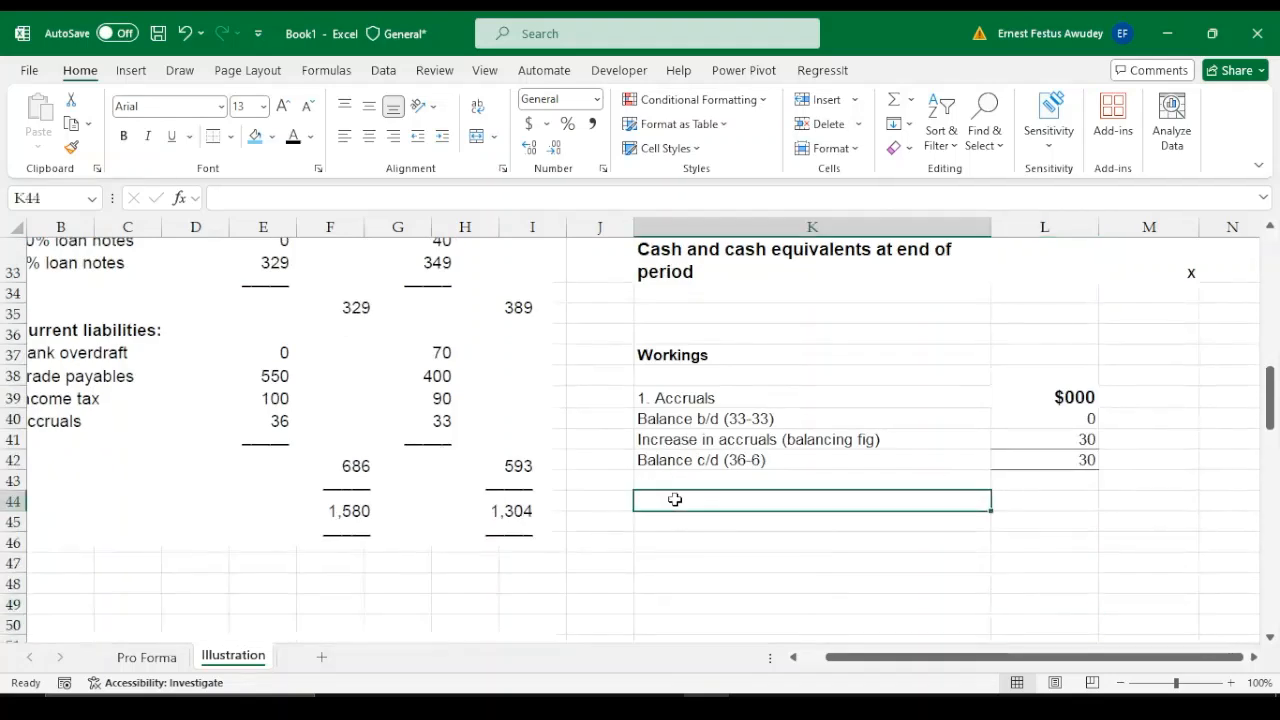
pyautogui.write('2.')
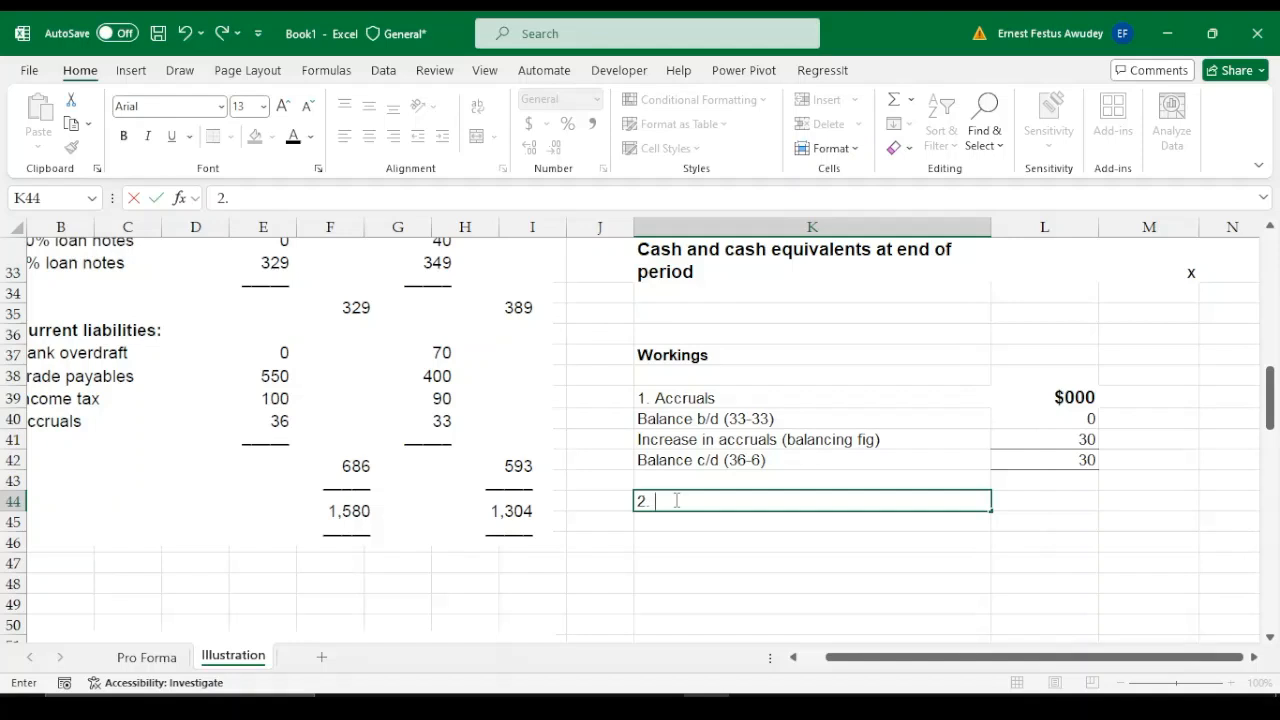
pyautogui.write(' Interest paid')
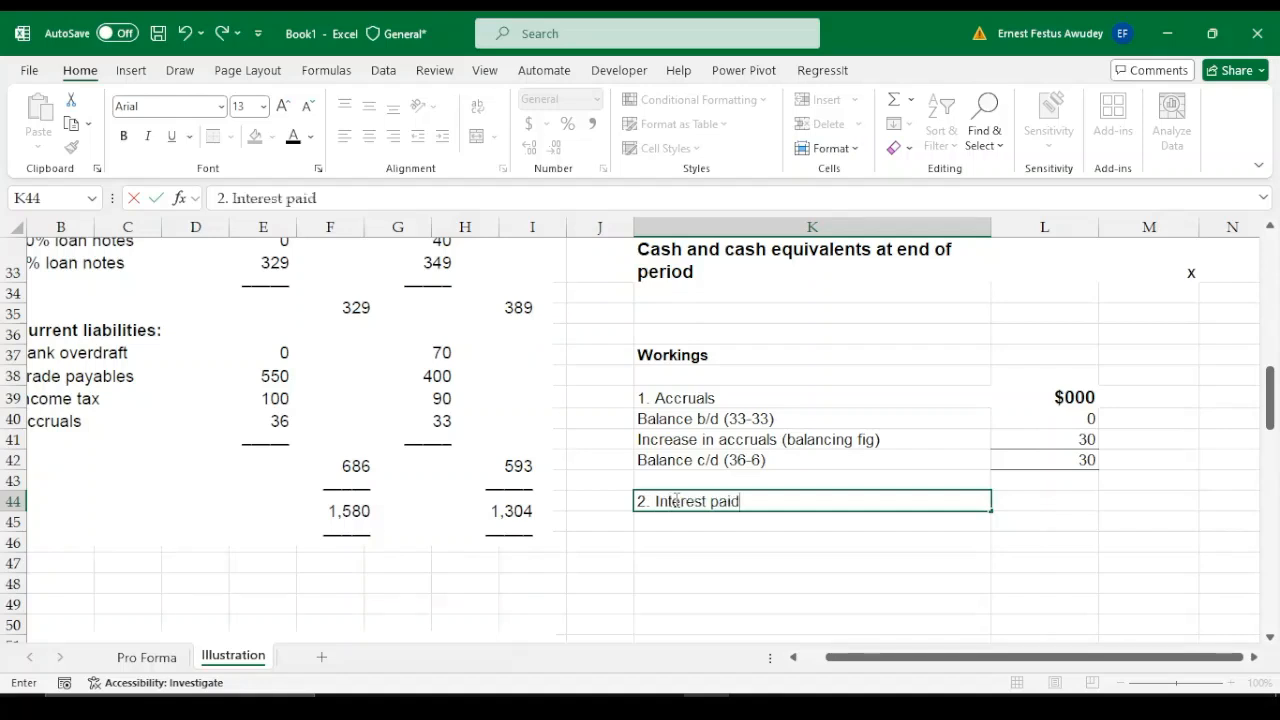
pyautogui.press('Tab')
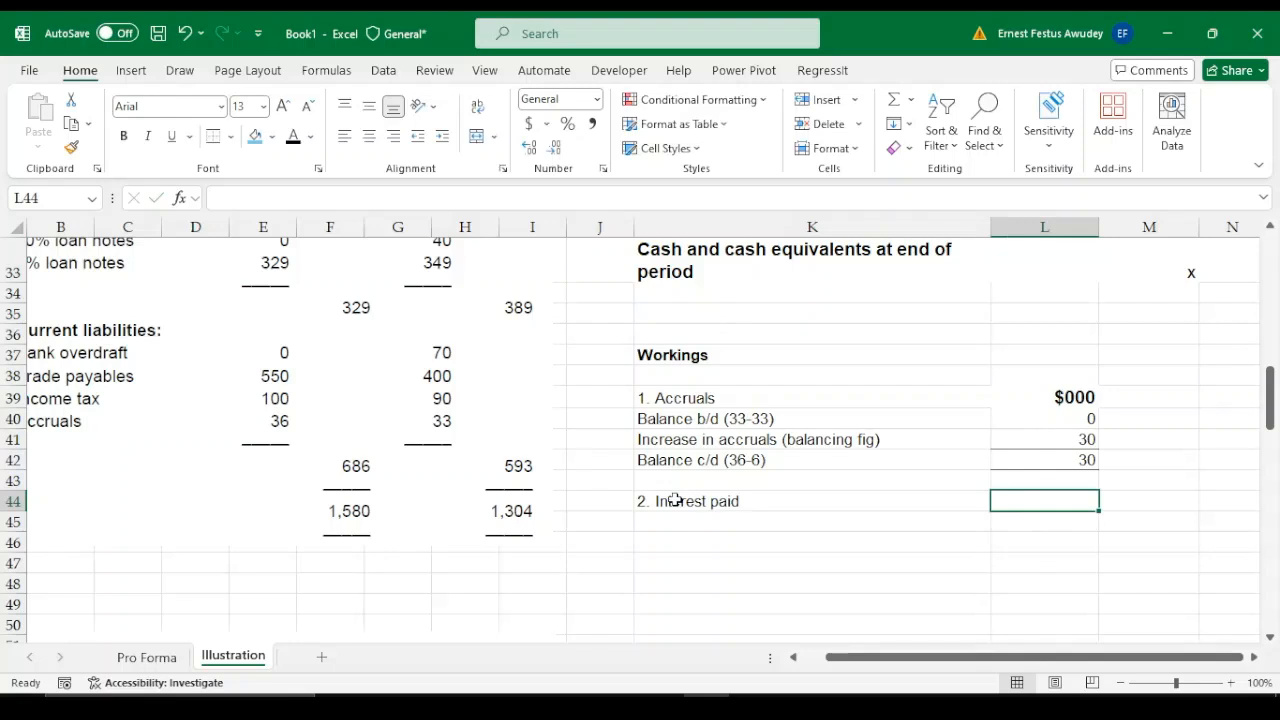
# Check the interest payable note, then enter "Bal b/d" in K45 and 33 as its opening balance in L45
pyautogui.press('Left')
pyautogui.press('Left')
pyautogui.press('Down')
pyautogui.press('Right')
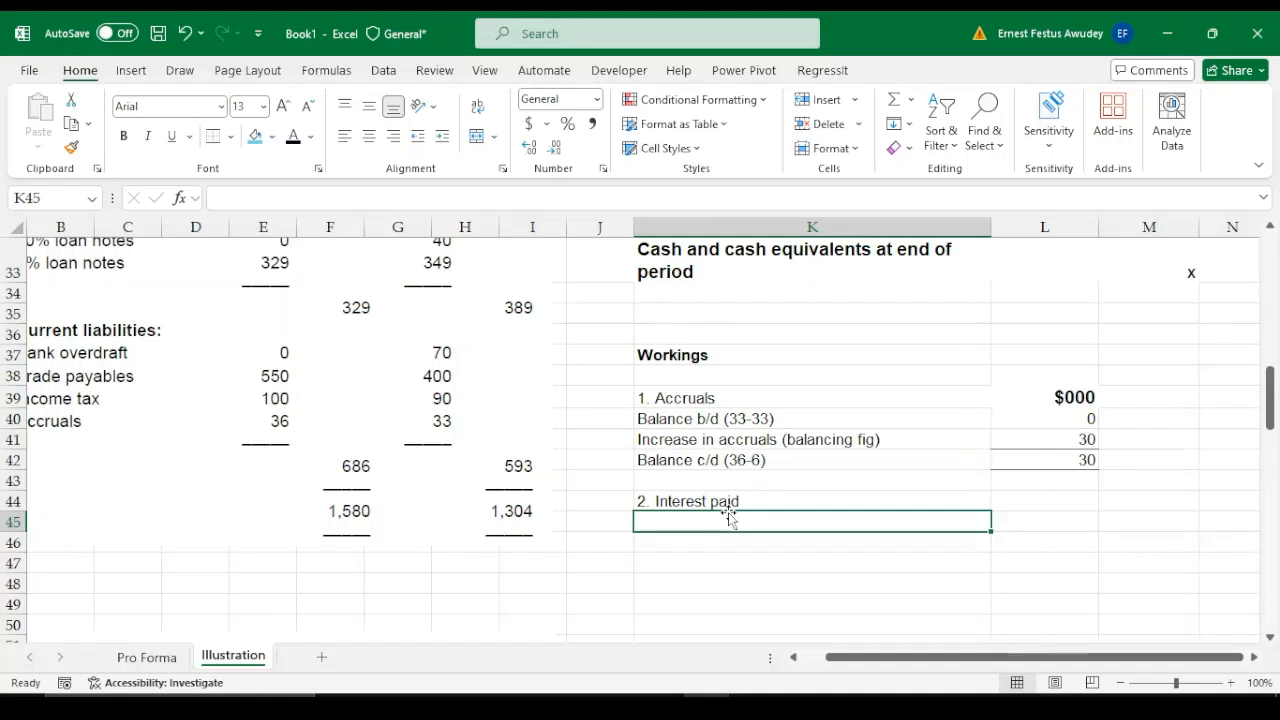
pyautogui.moveTo(866, 657); pyautogui.dragTo(826, 660)
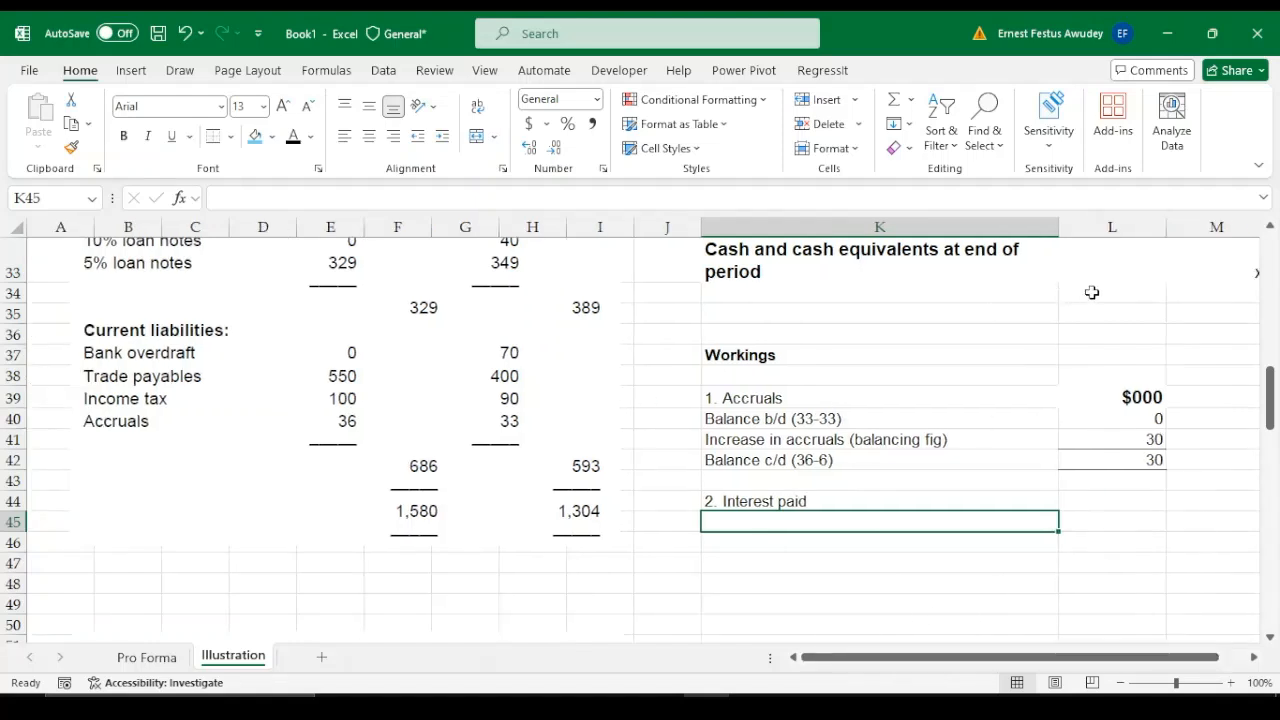
pyautogui.moveTo(1270, 414); pyautogui.dragTo(1273, 628)
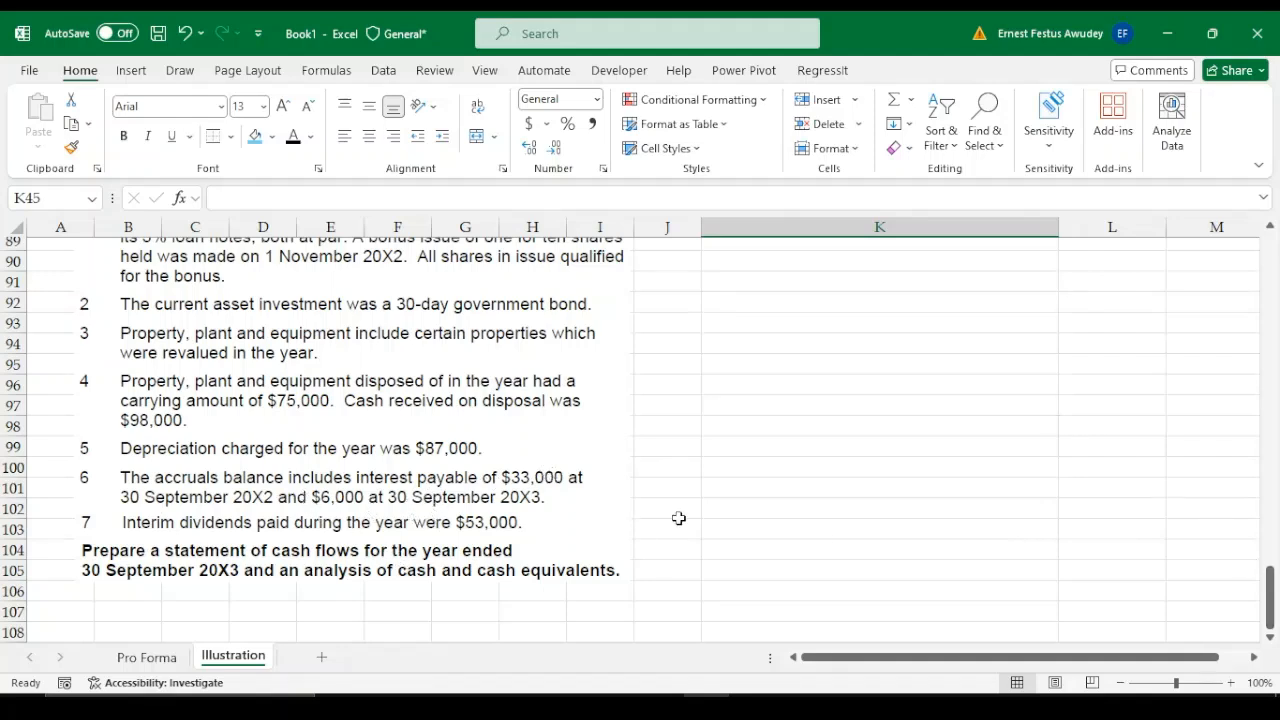
pyautogui.click(1271, 588)
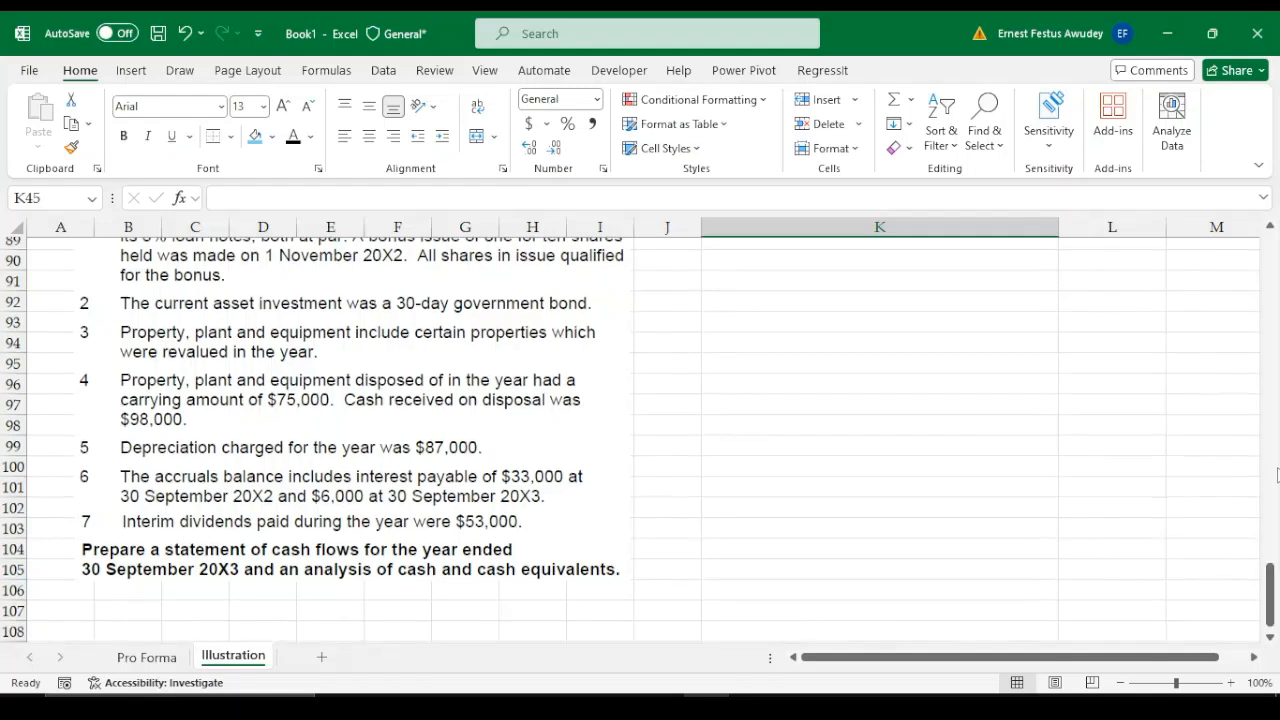
pyautogui.moveTo(1270, 593); pyautogui.dragTo(1270, 435)
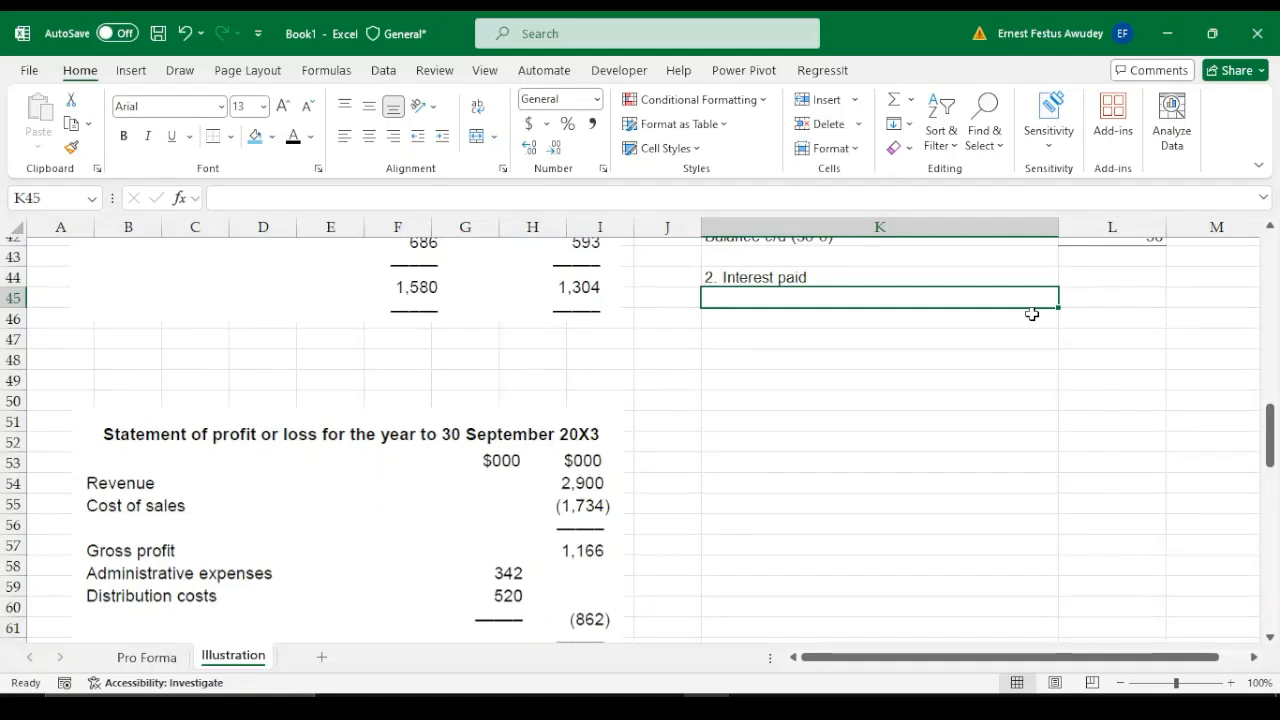
pyautogui.write('Bal b/d')
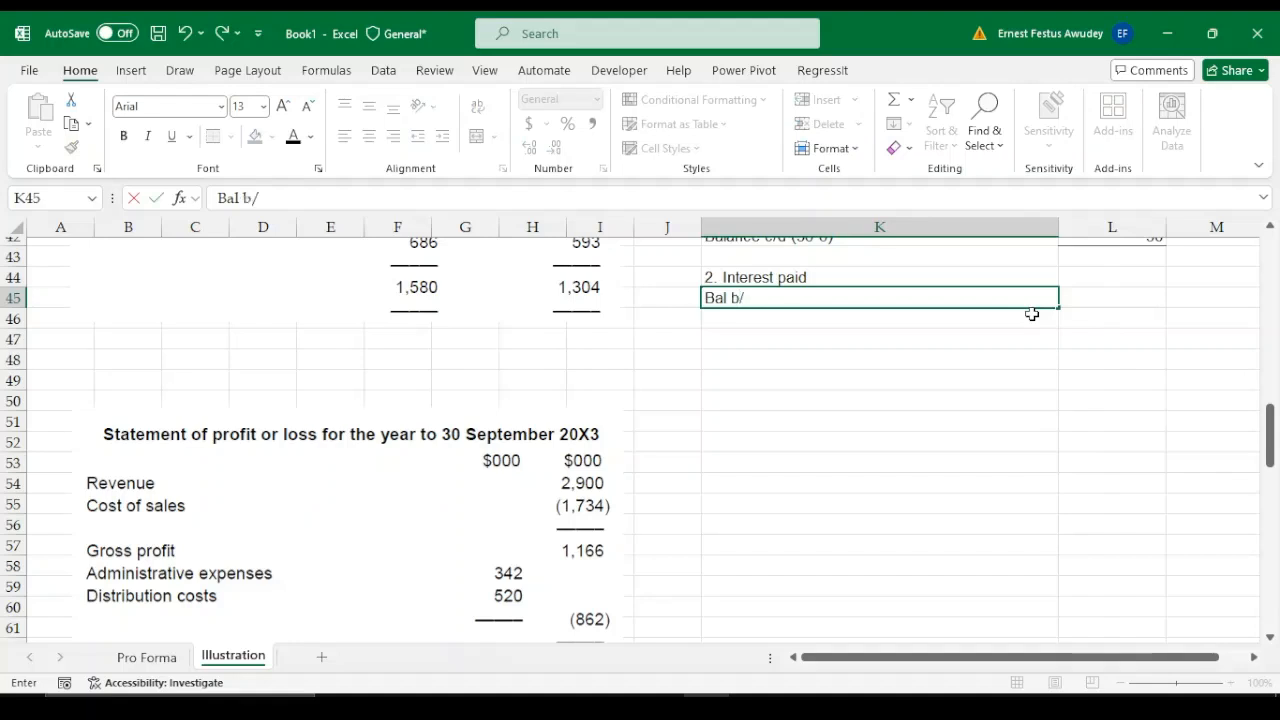
pyautogui.press('Tab')
pyautogui.write('33')
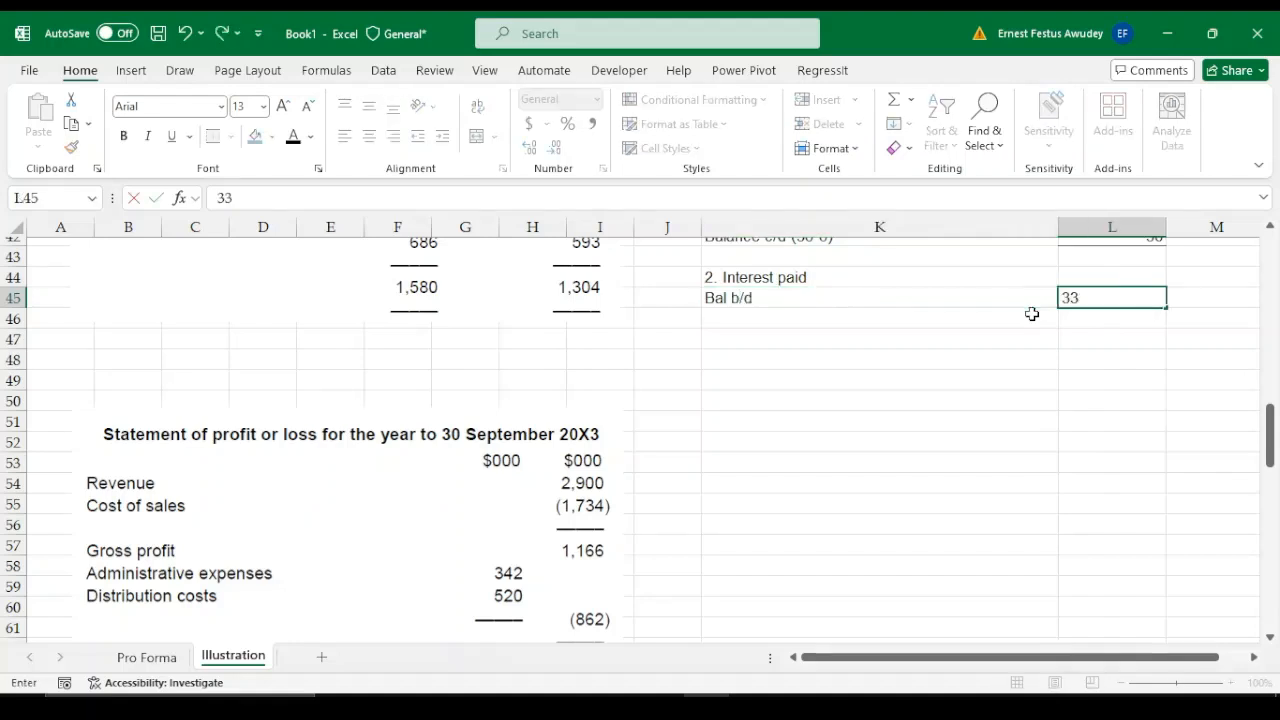
# Label the closing balance row of the interest paid working "Bal c/d" in K49
pyautogui.press('Return')
pyautogui.press('Down')
pyautogui.press('Down')
pyautogui.press('Down')
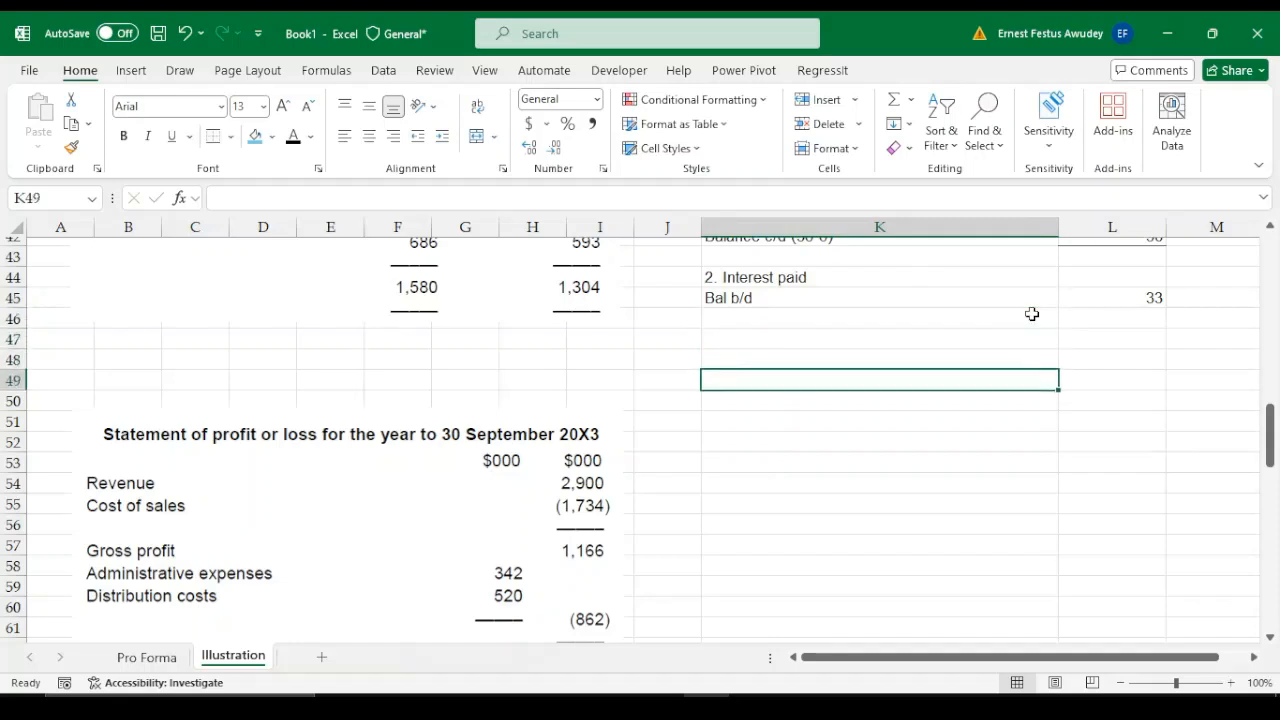
pyautogui.write('Bala')
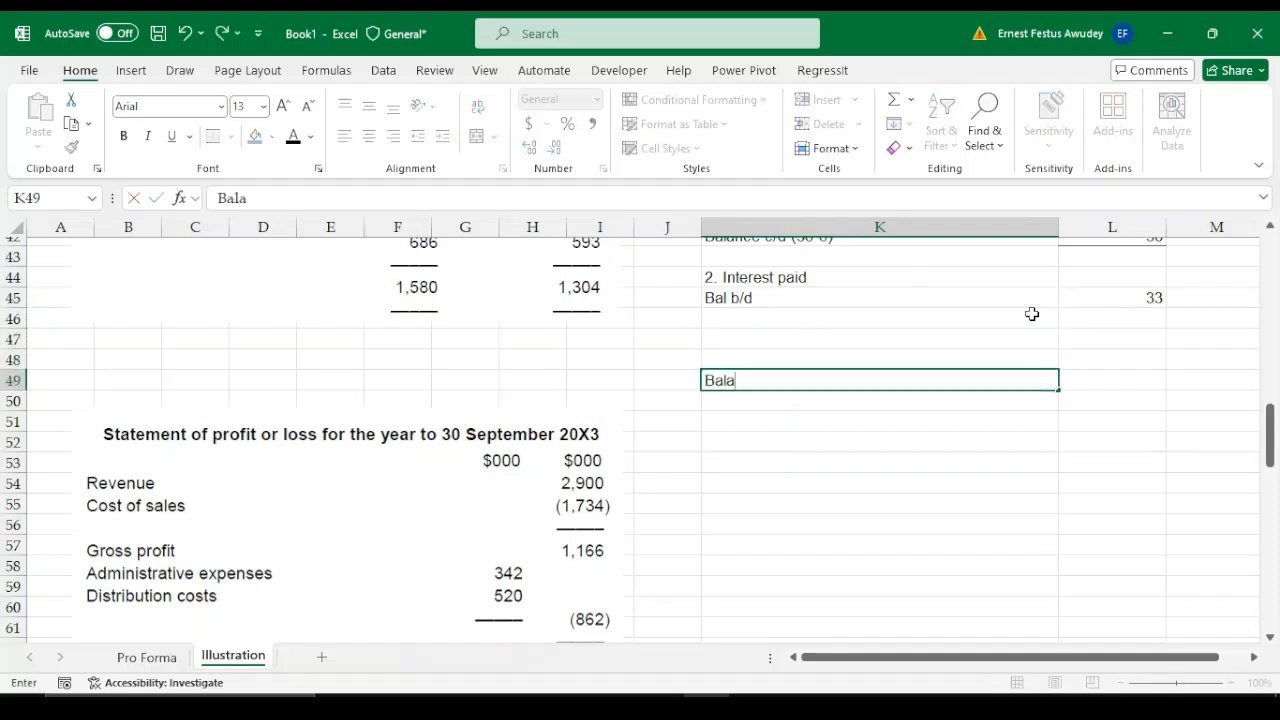
pyautogui.press('BackSpace')
pyautogui.write('cl')
pyautogui.press('BackSpace')
pyautogui.write('/d')
pyautogui.press('Tab')
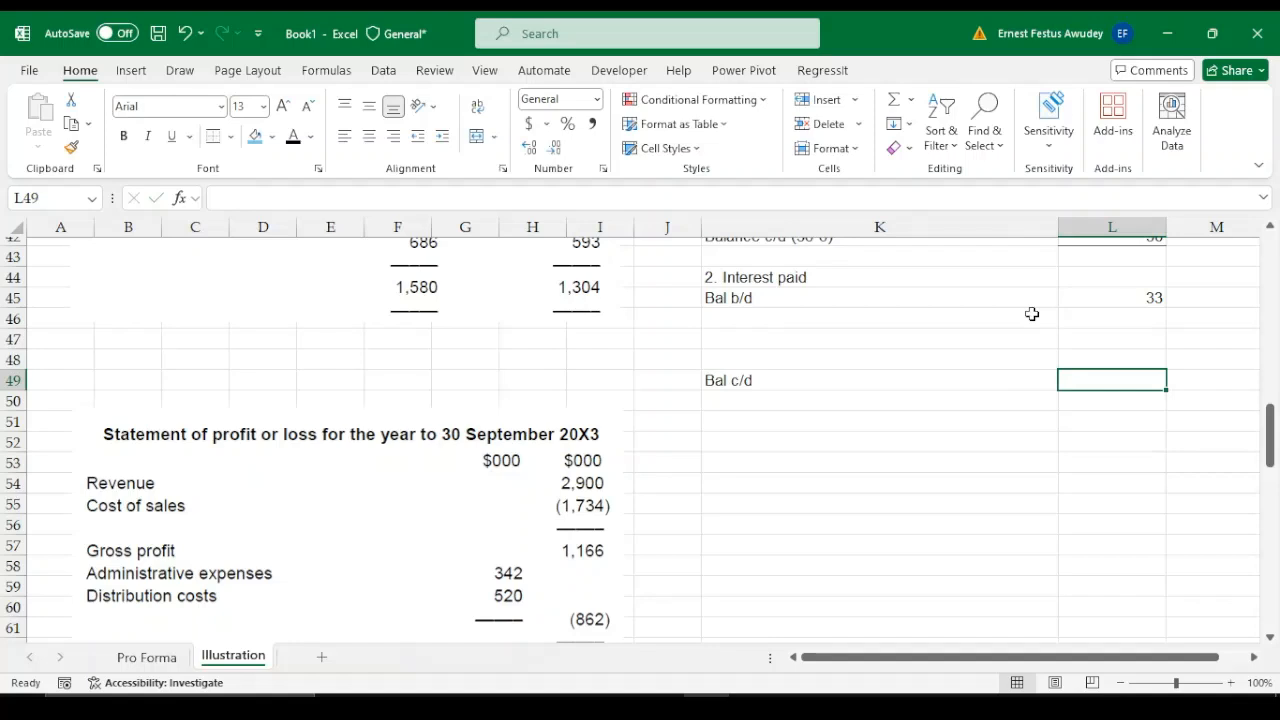
# Enter 6 as the closing balance in L49 and add a "Finance cost" row in K46 with 19 in L46
pyautogui.write('6')
pyautogui.press('Return')
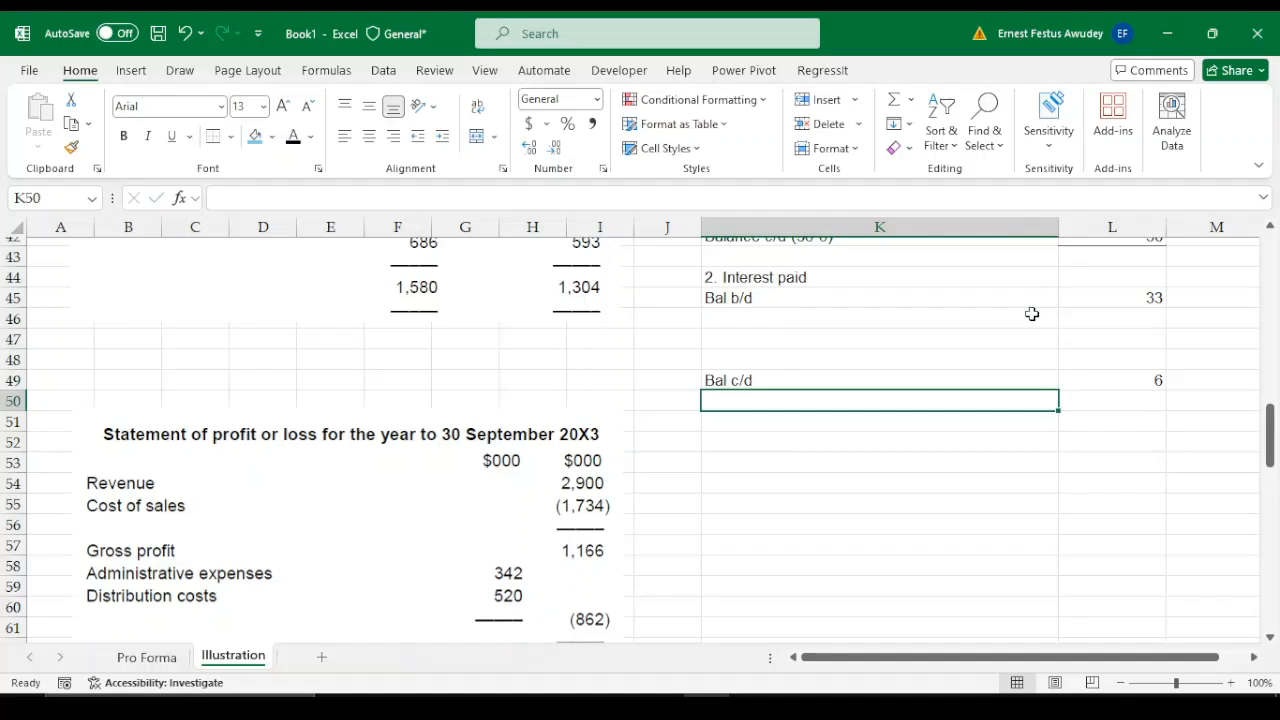
pyautogui.press('Up')
pyautogui.press('Up')
pyautogui.press('Up')
pyautogui.press('Up')
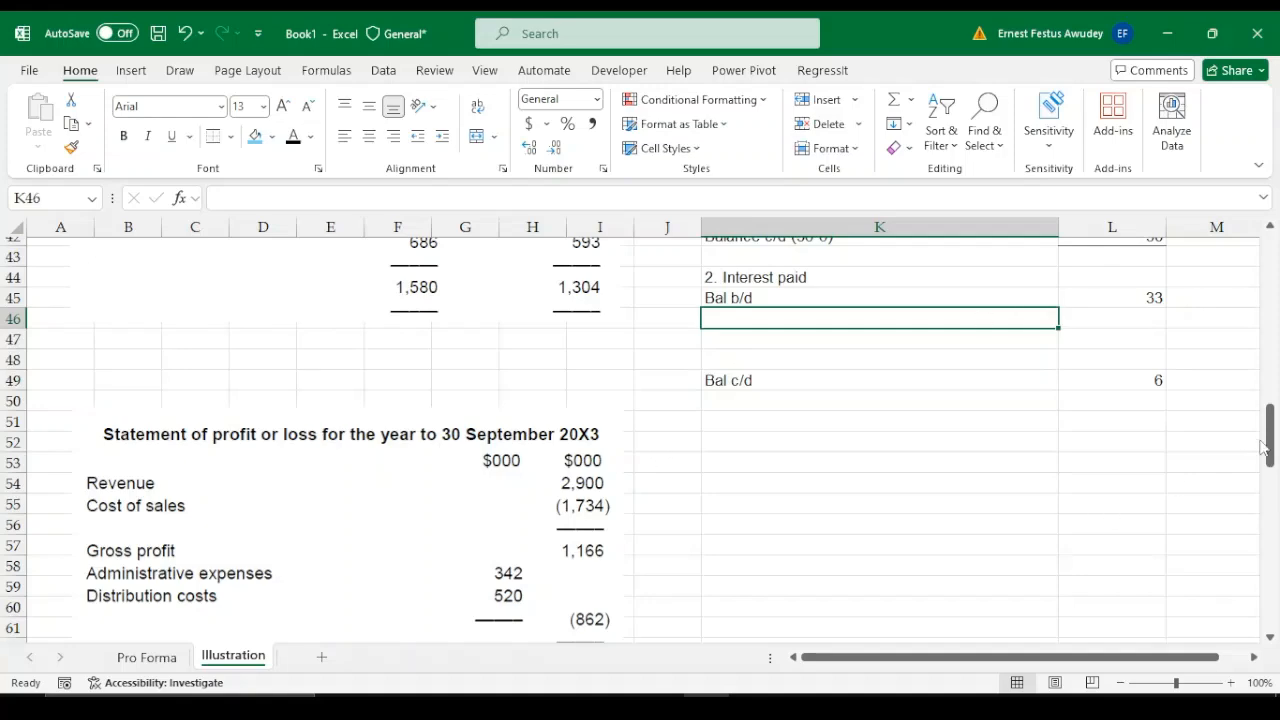
pyautogui.moveTo(1273, 449); pyautogui.dragTo(1275, 485)
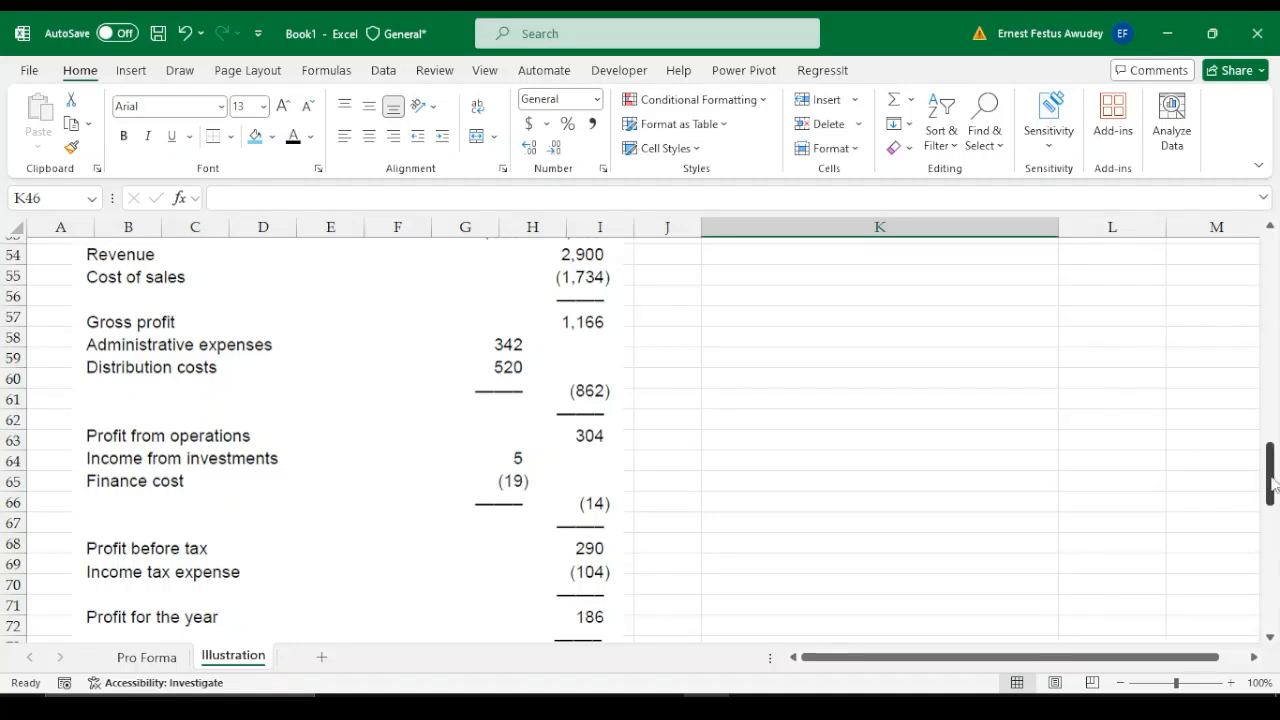
pyautogui.moveTo(1273, 484); pyautogui.dragTo(1272, 448)
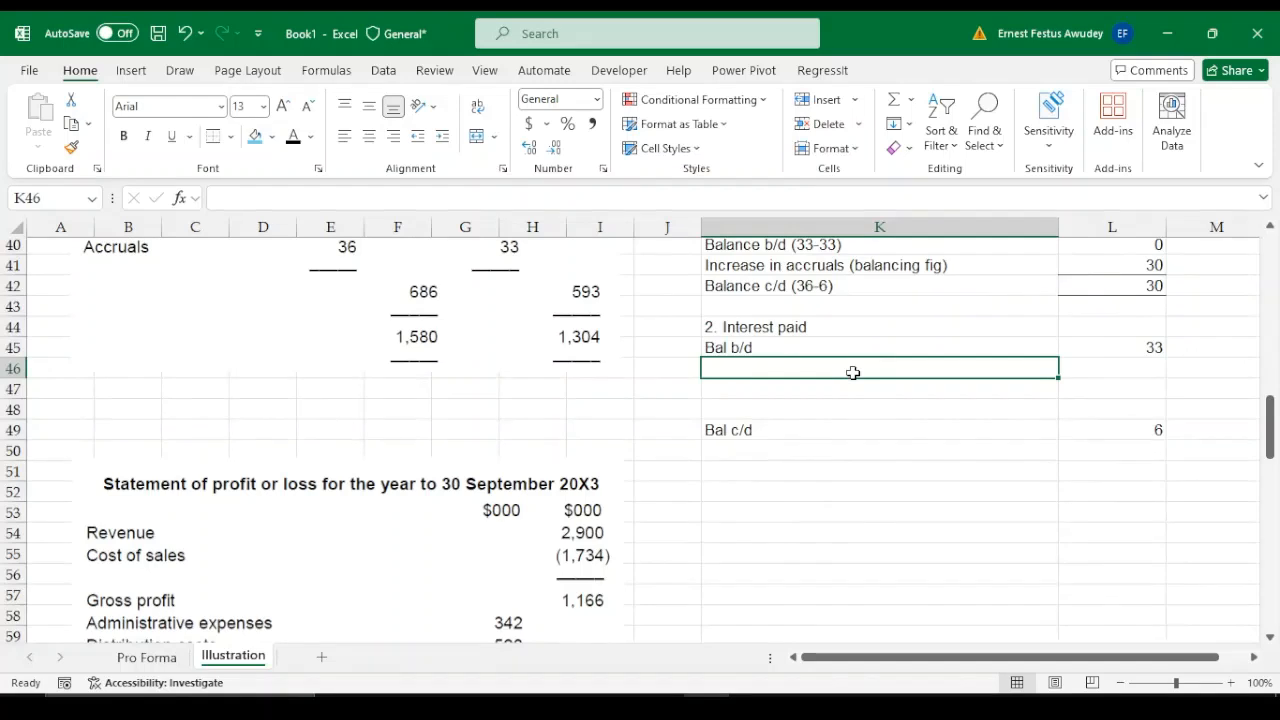
pyautogui.write('Finance')
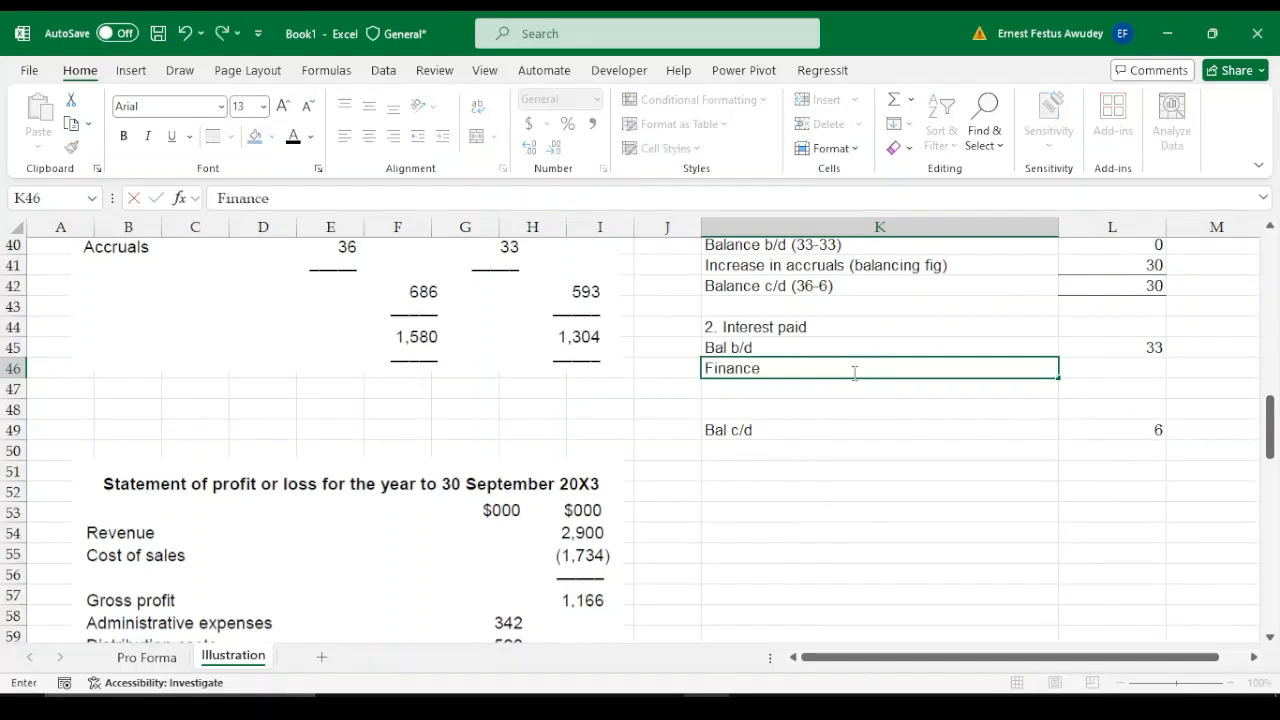
pyautogui.write(' cost')
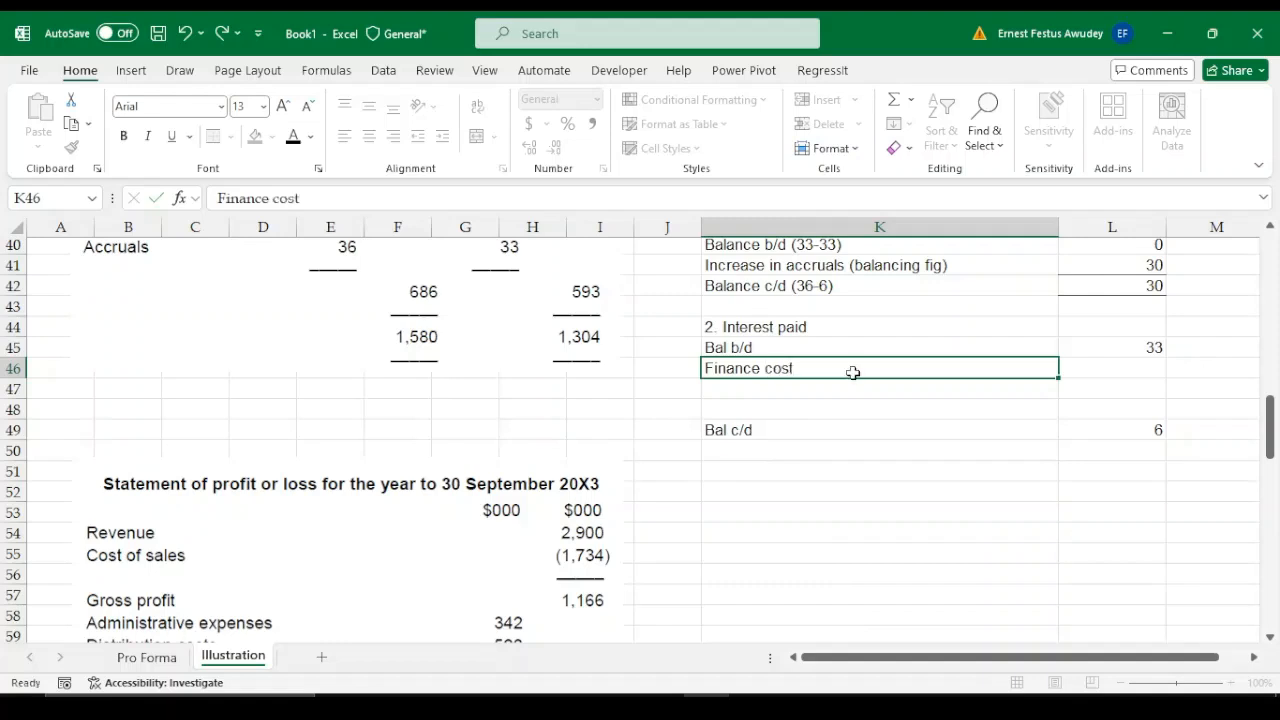
pyautogui.press('Tab')
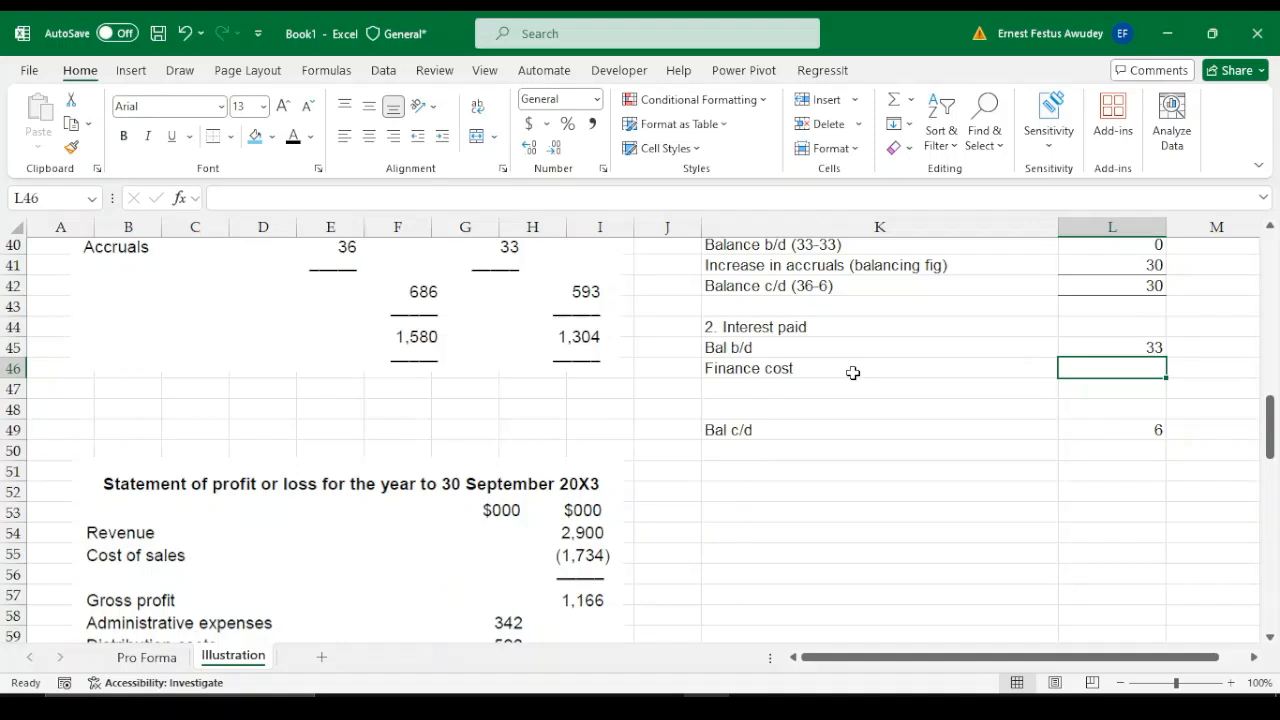
pyautogui.write('19')
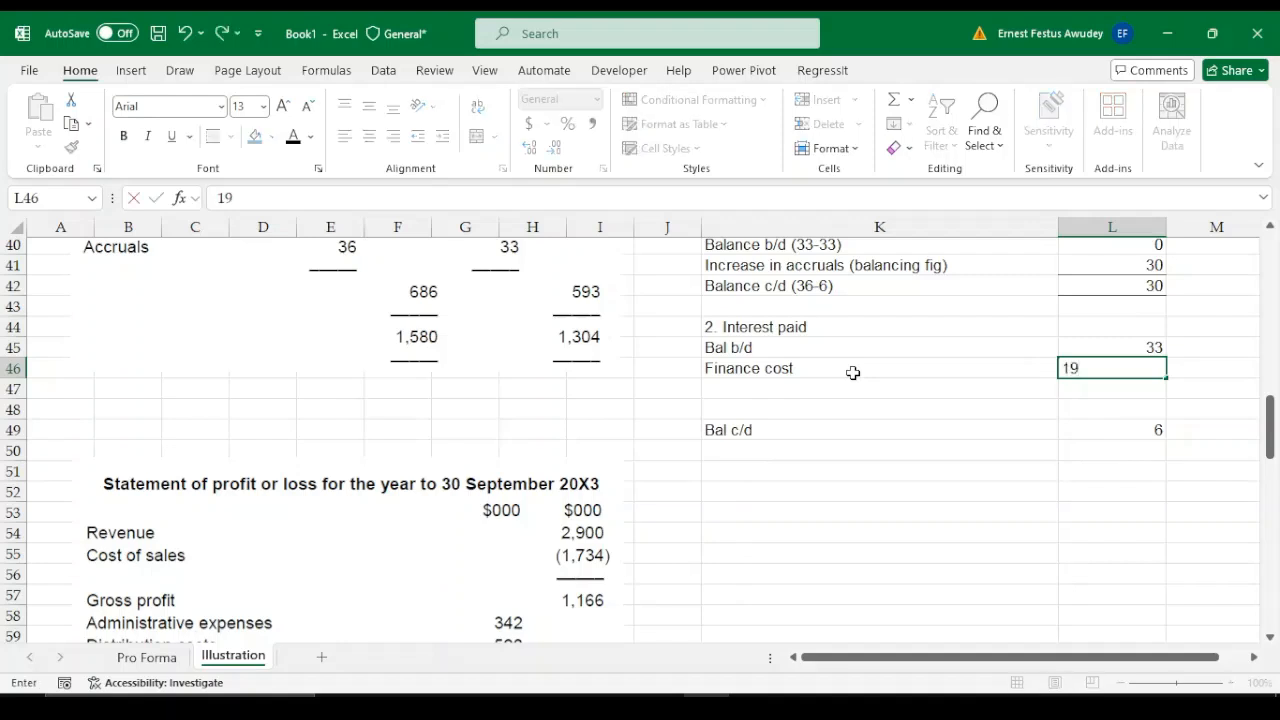
pyautogui.press('Return')
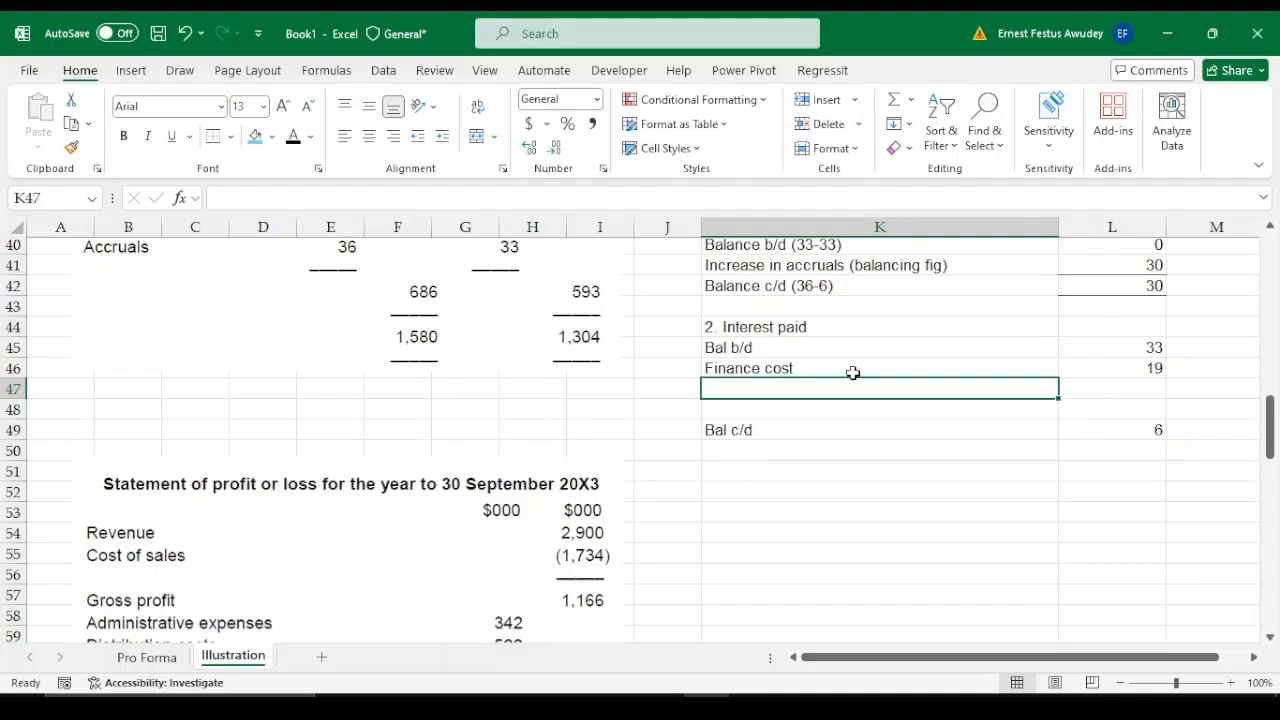
# Move the "Bal c/d" row of the interest paid working from K49:L49 up to K48:L48
pyautogui.click(728, 431)
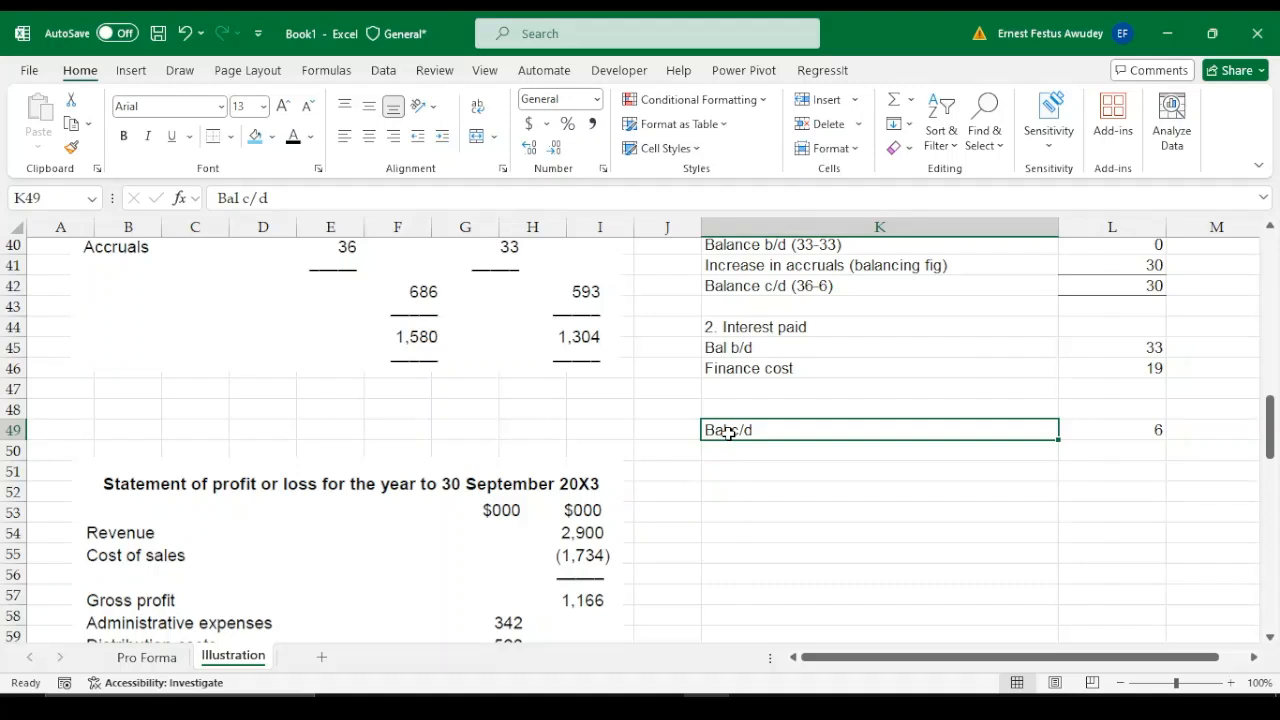
pyautogui.hotkey('shift', 'Right')
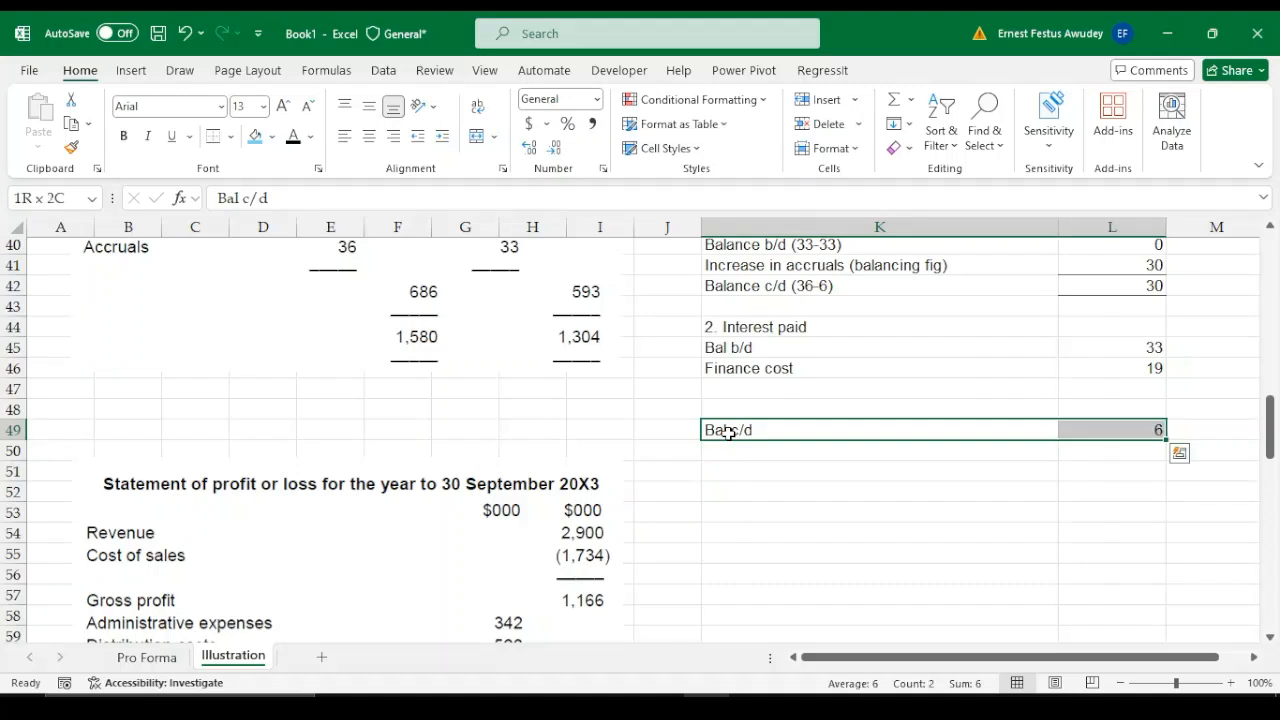
pyautogui.hotkey('ctrl', 'x')
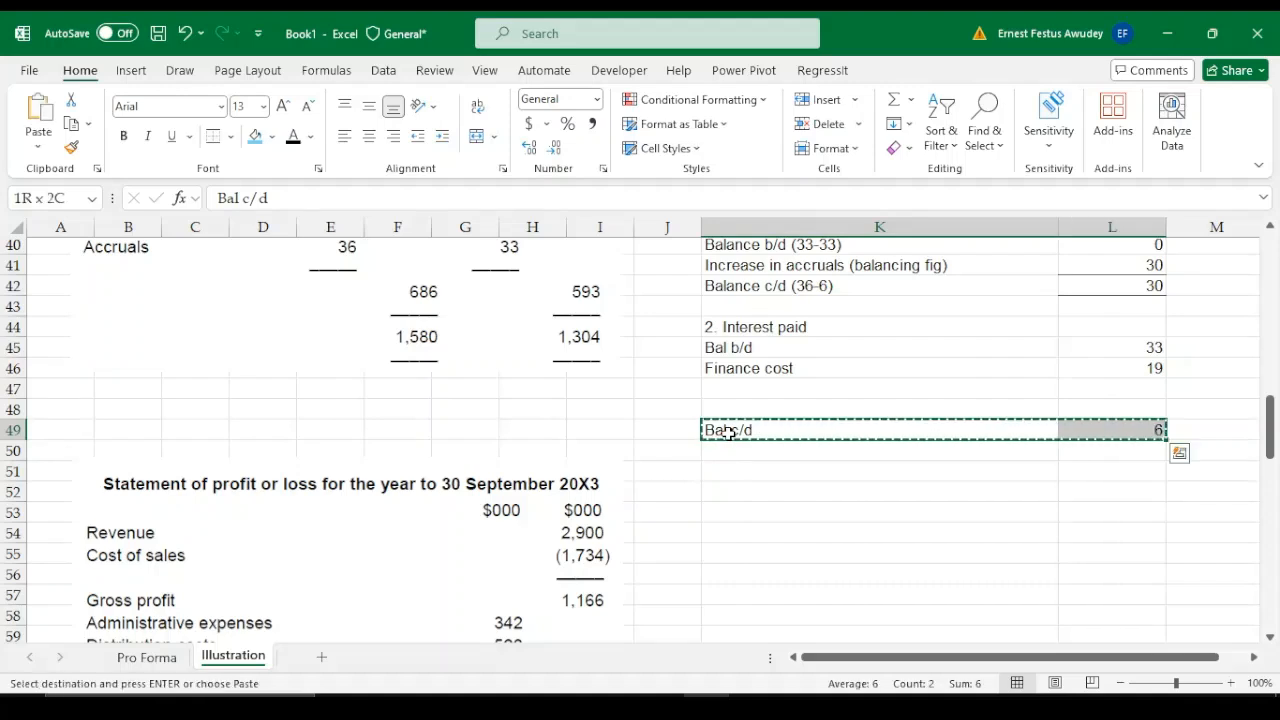
pyautogui.press('Up')
pyautogui.hotkey('ctrl', 'v')
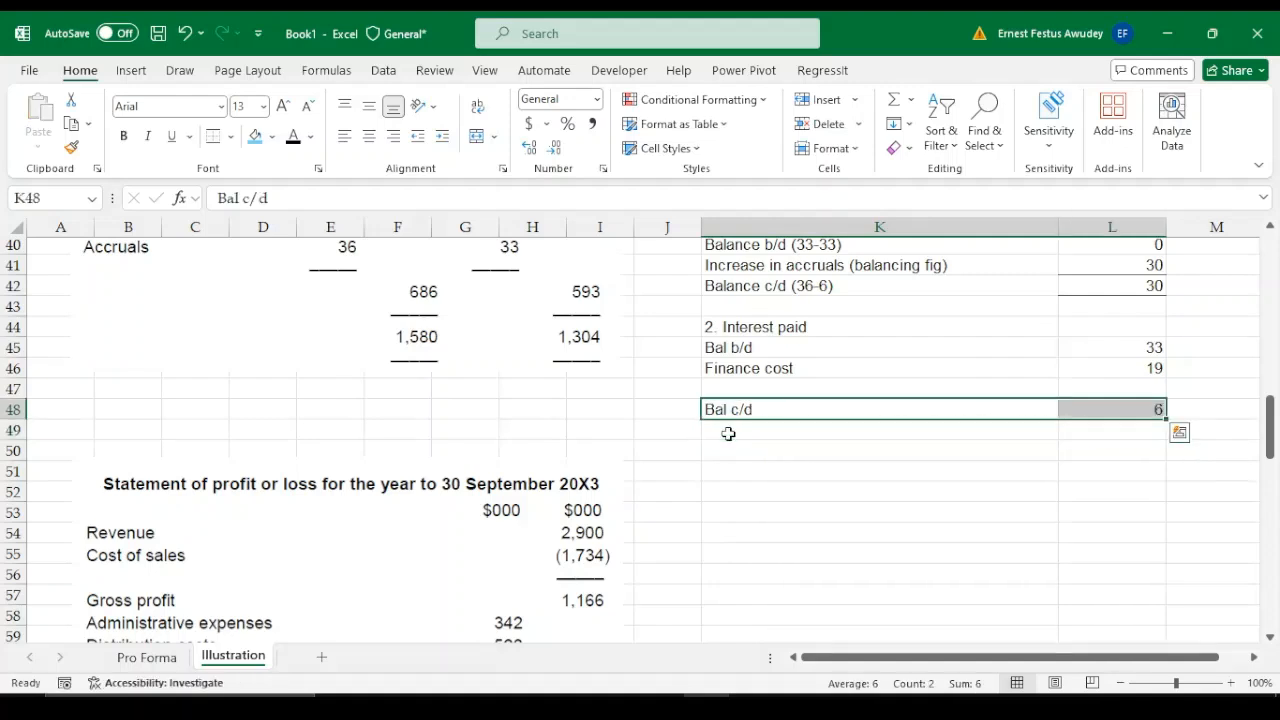
# Apply top and bottom borders to the closing balance cell L48 in the interest paid working
pyautogui.click(1145, 388)
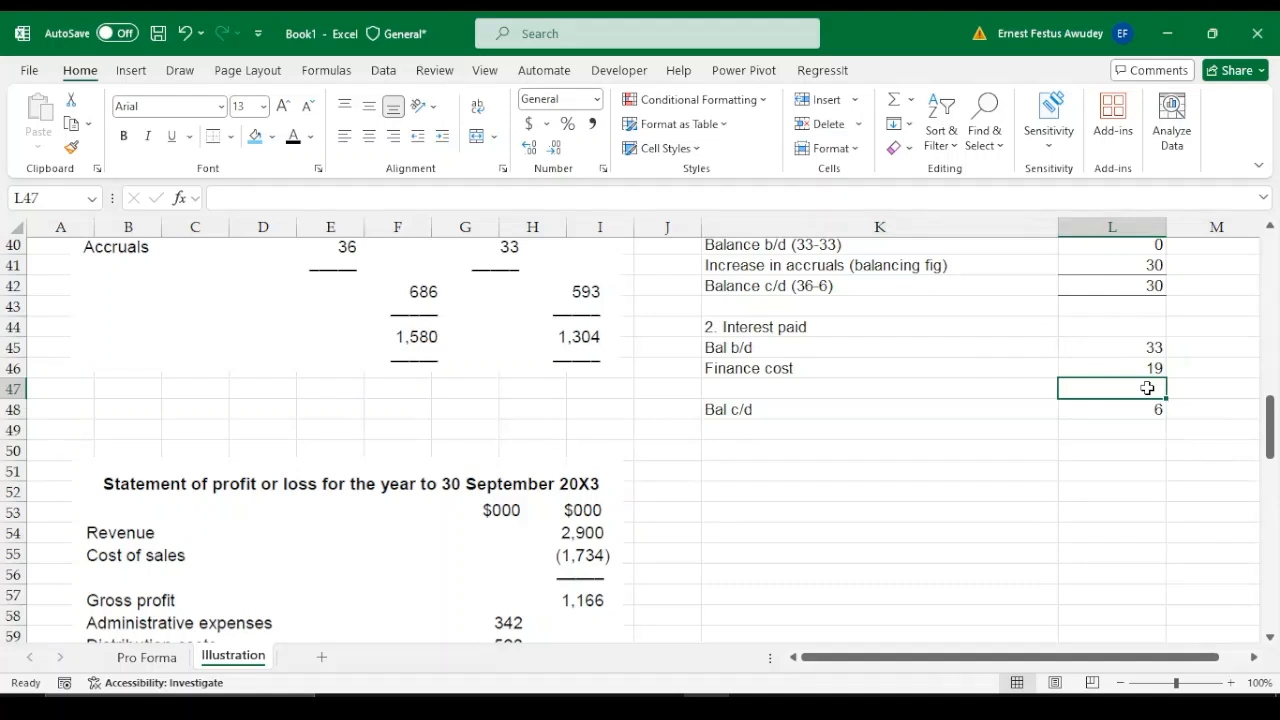
pyautogui.click(1153, 410)
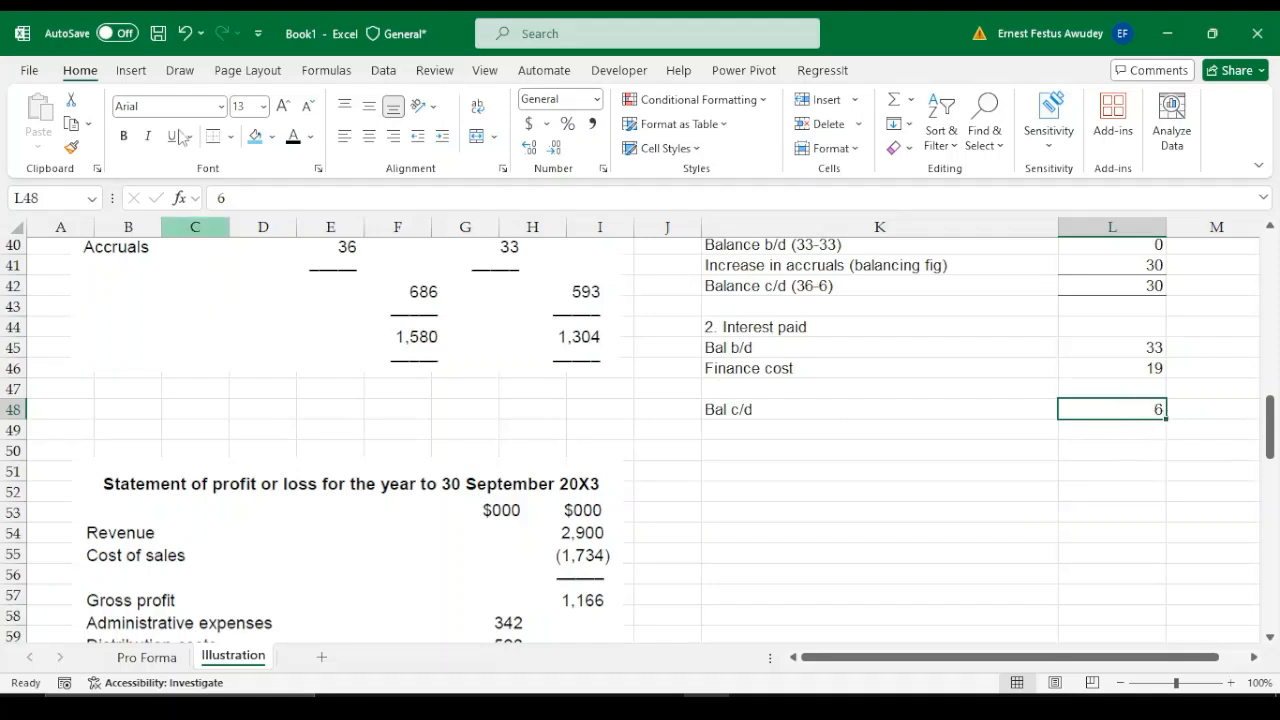
pyautogui.click(1112, 391)
pyautogui.click(1234, 368)
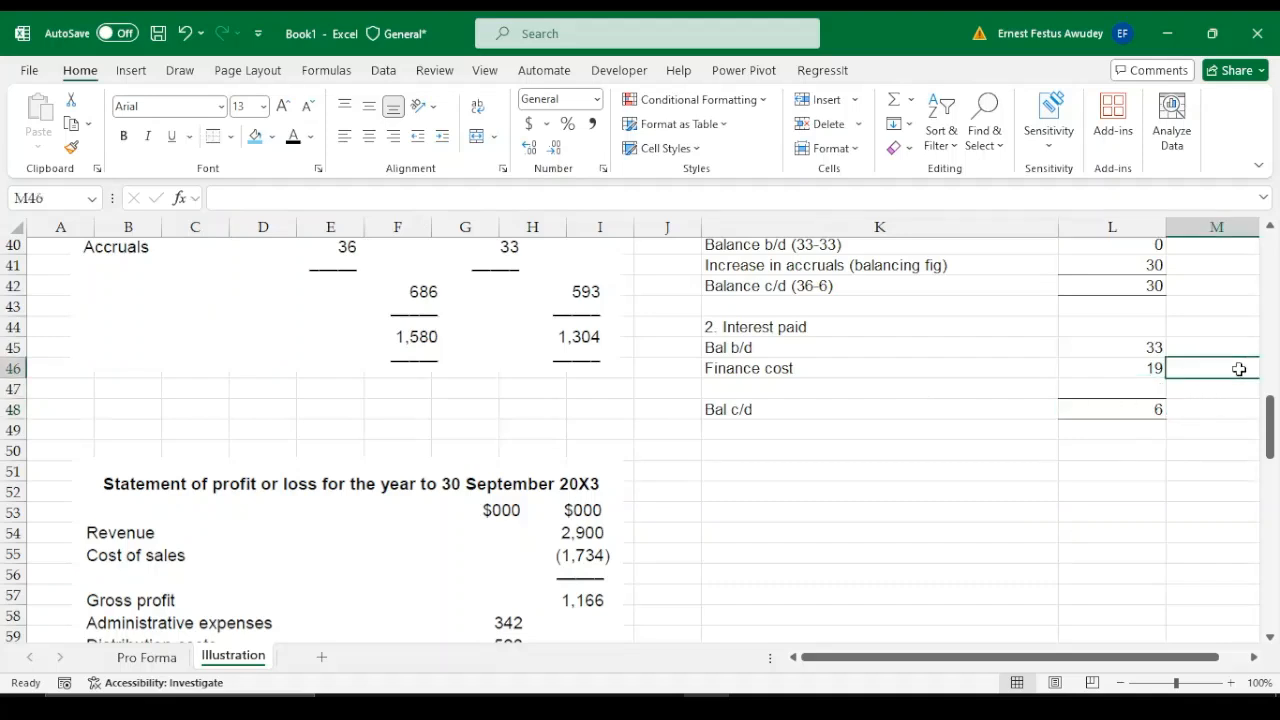
# Try to calculate the balancing figure of the interest paid working in L47 with the formula =L48-L45+L46
pyautogui.click(1150, 388)
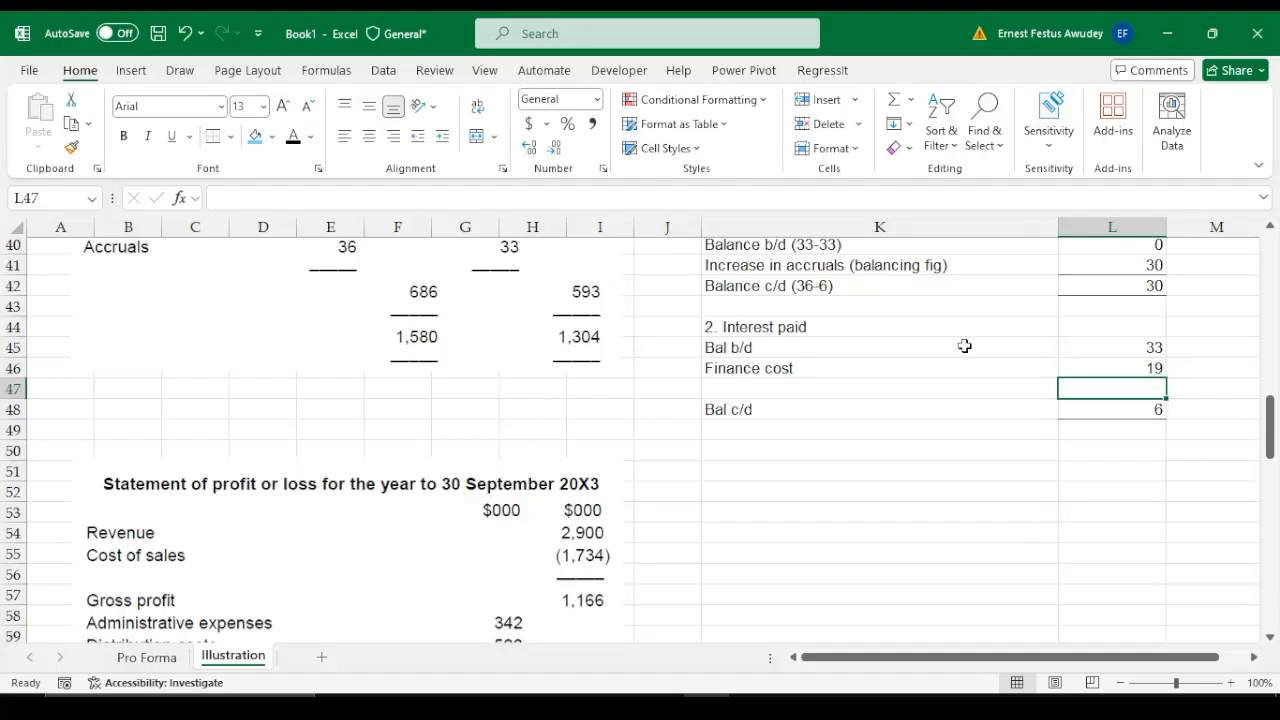
pyautogui.click(1146, 346)
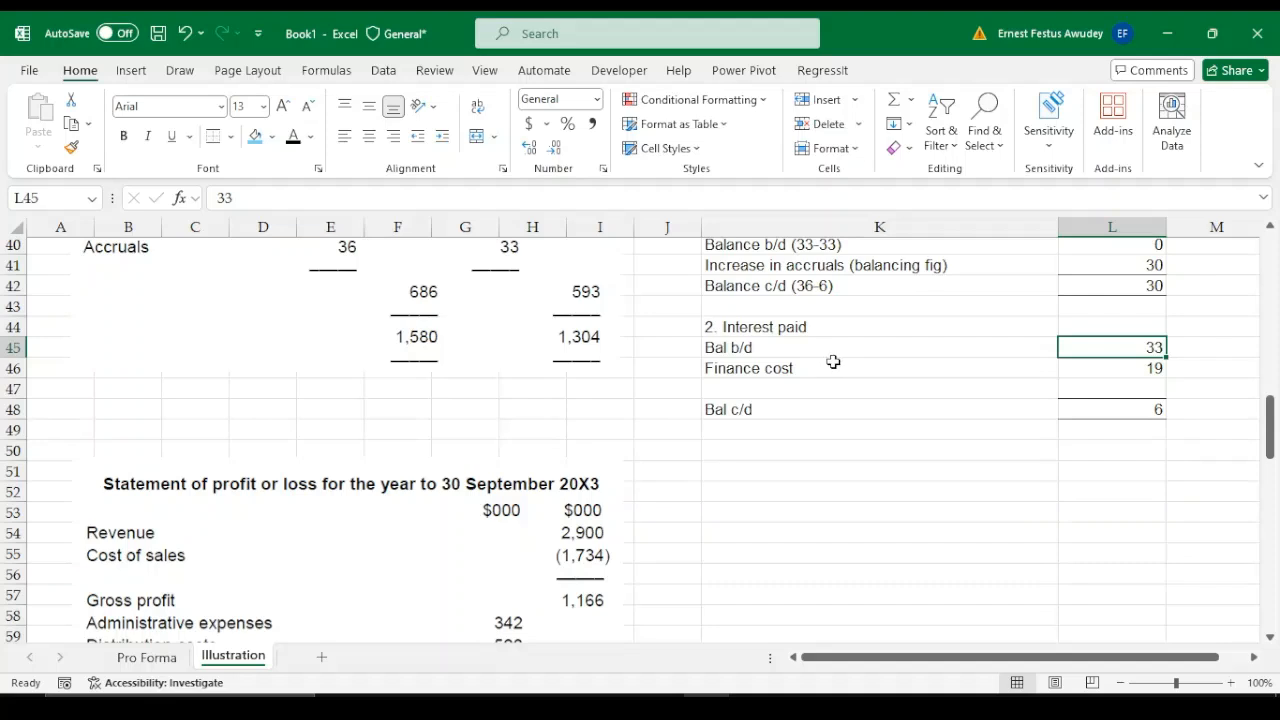
pyautogui.click(1126, 370)
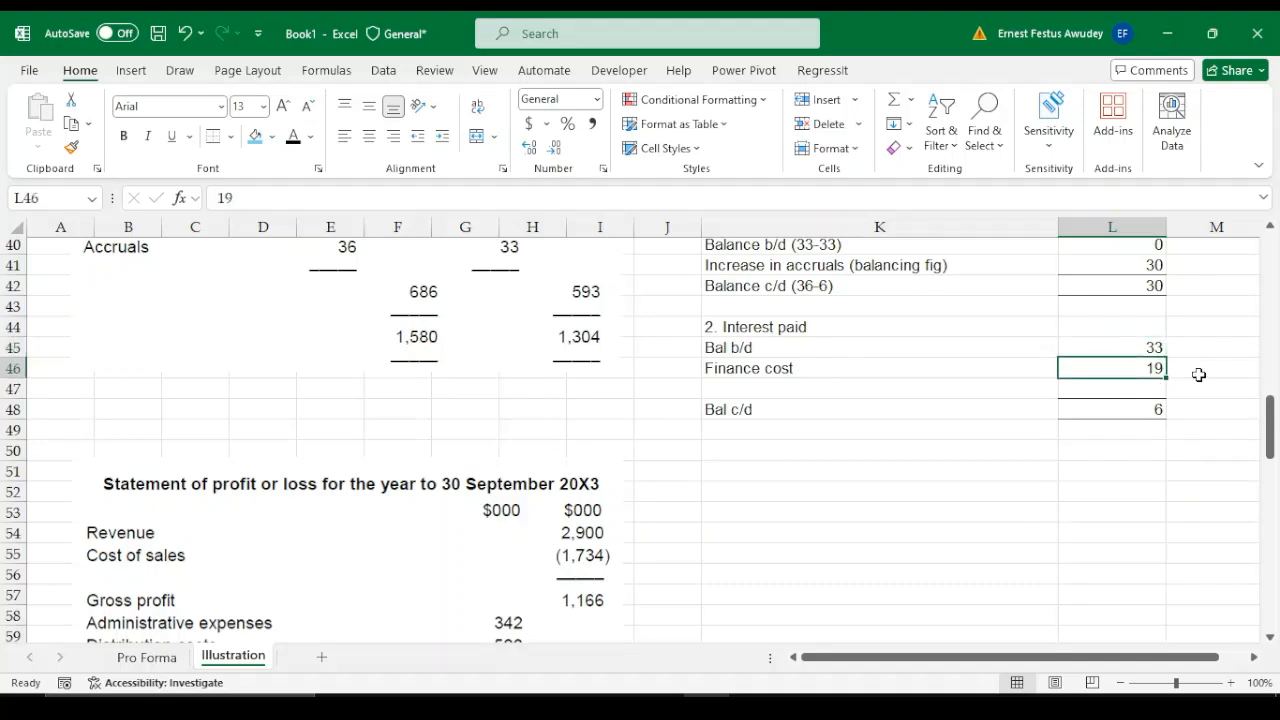
pyautogui.click(1151, 387)
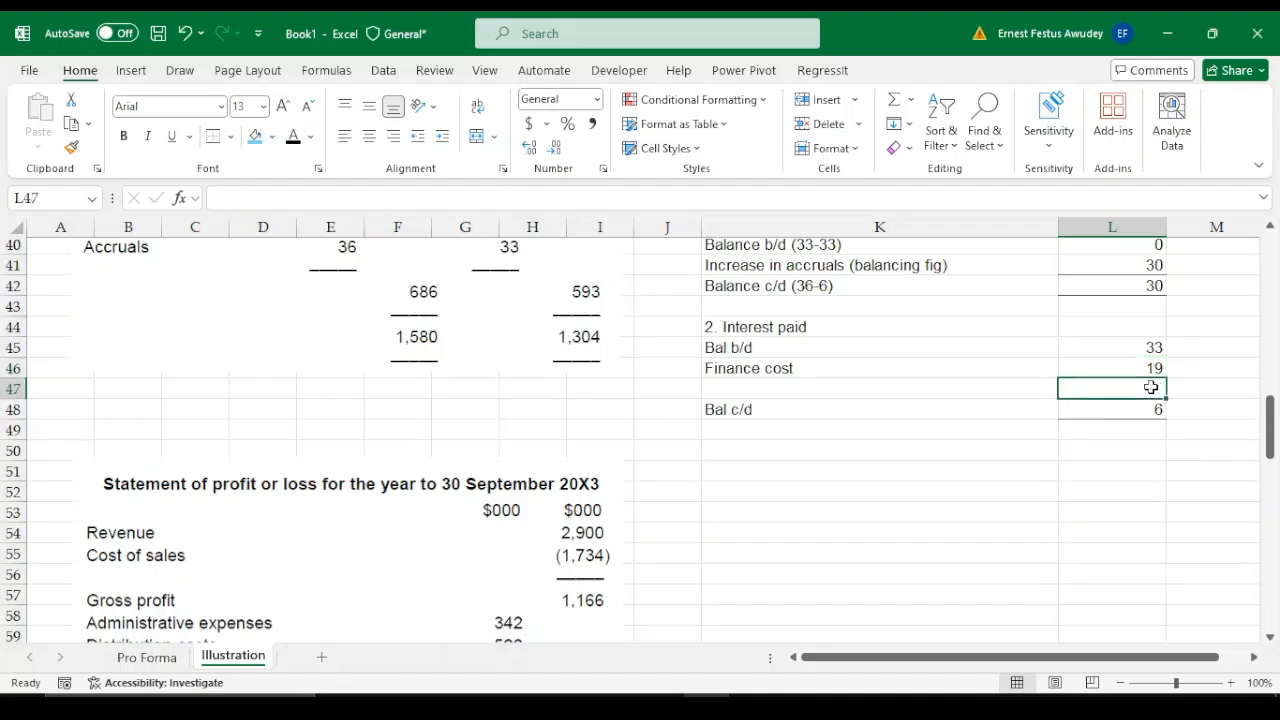
pyautogui.write('=')
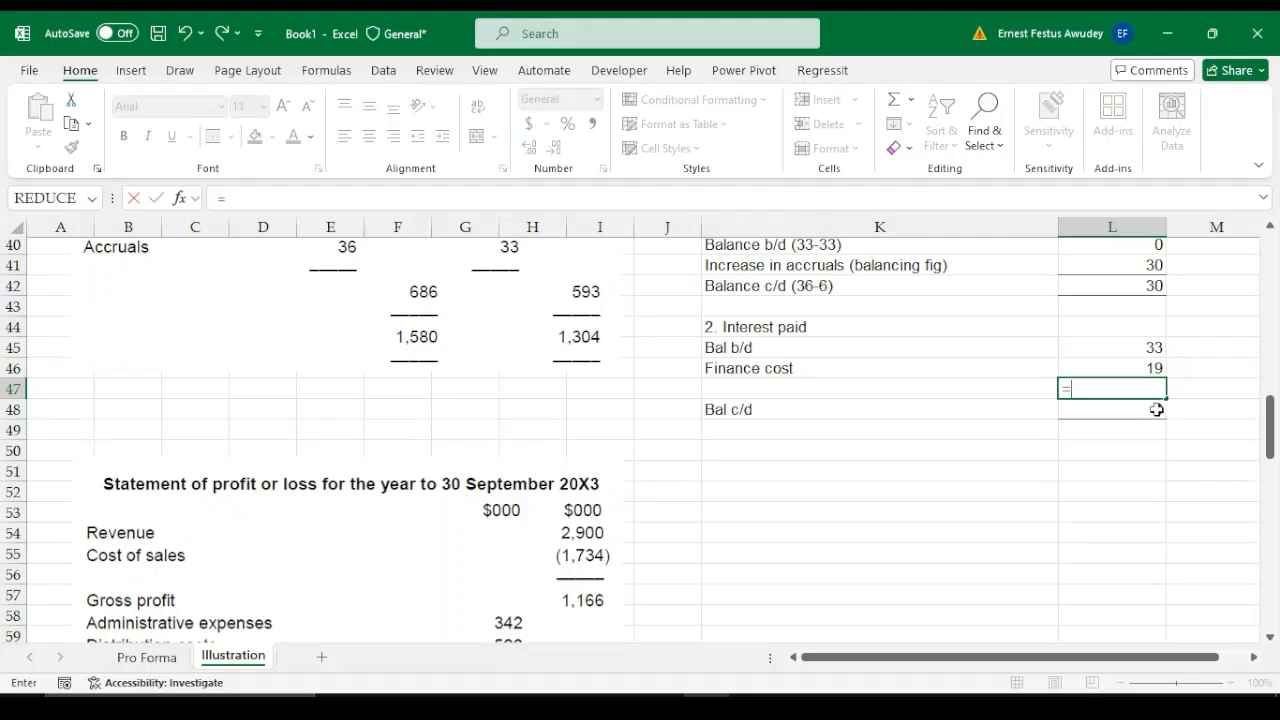
pyautogui.click(1156, 409)
pyautogui.write('-')
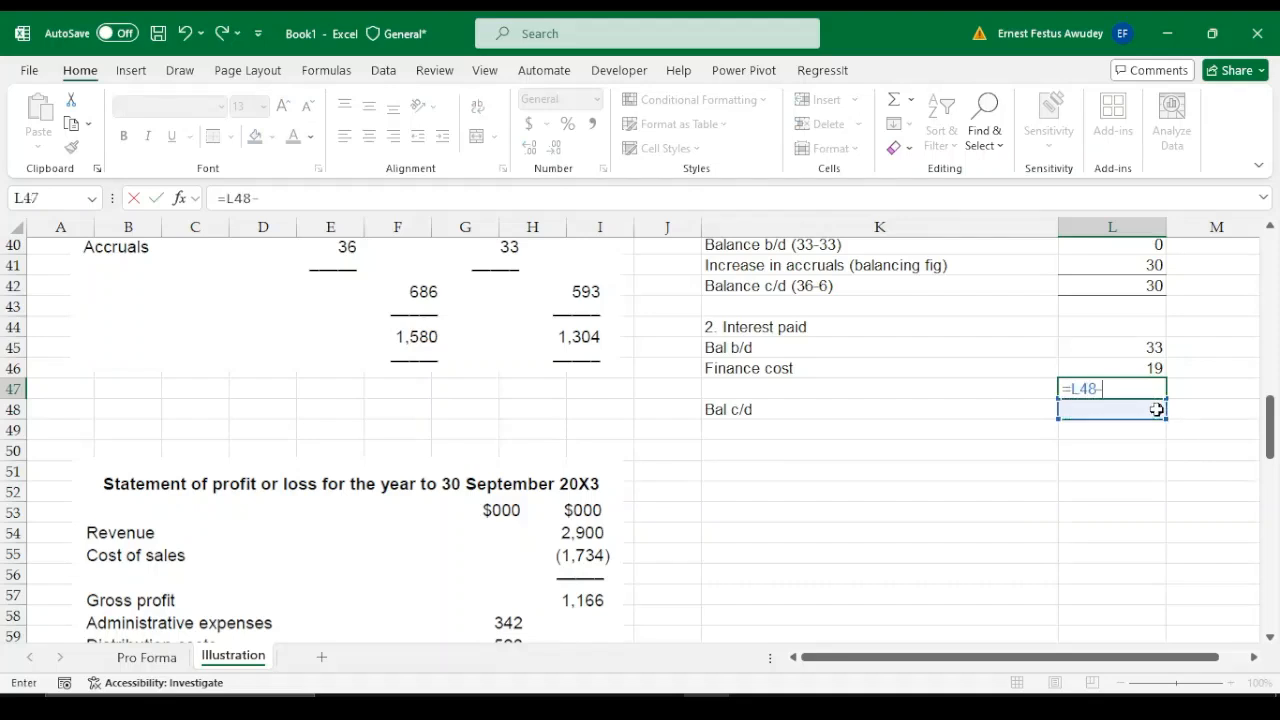
pyautogui.press('Up')
pyautogui.press('Up')
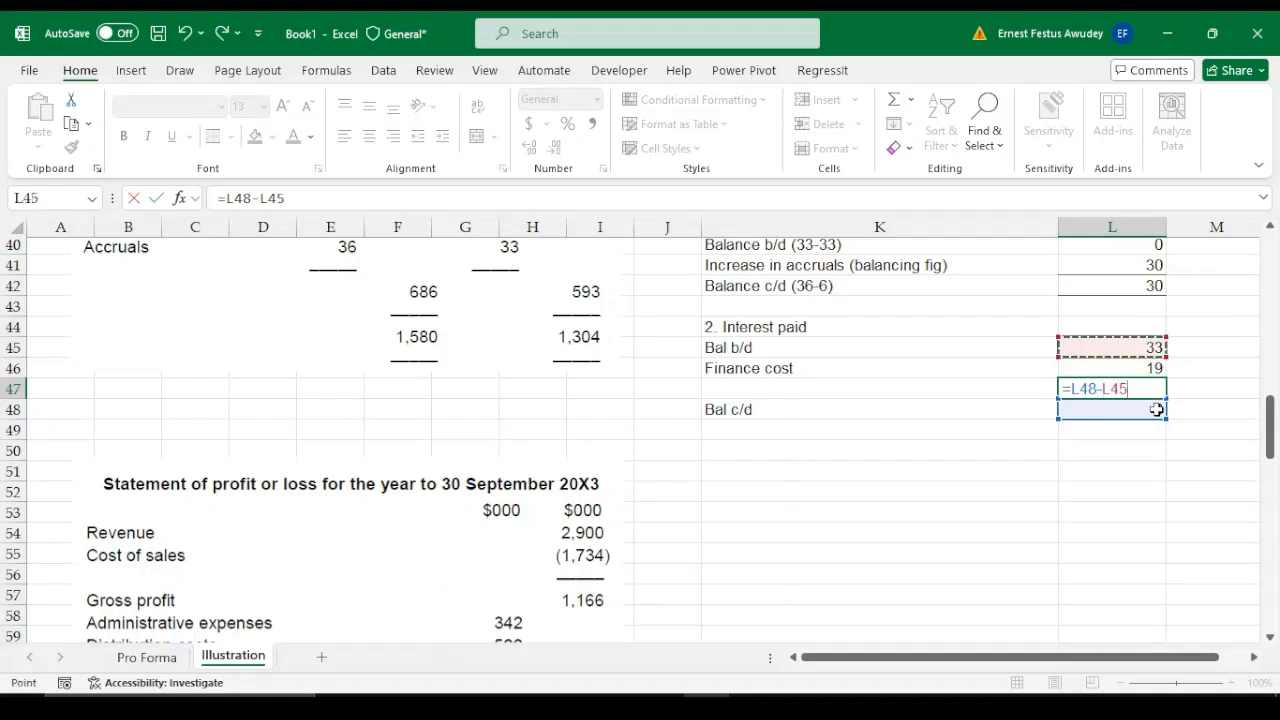
pyautogui.press('Down')
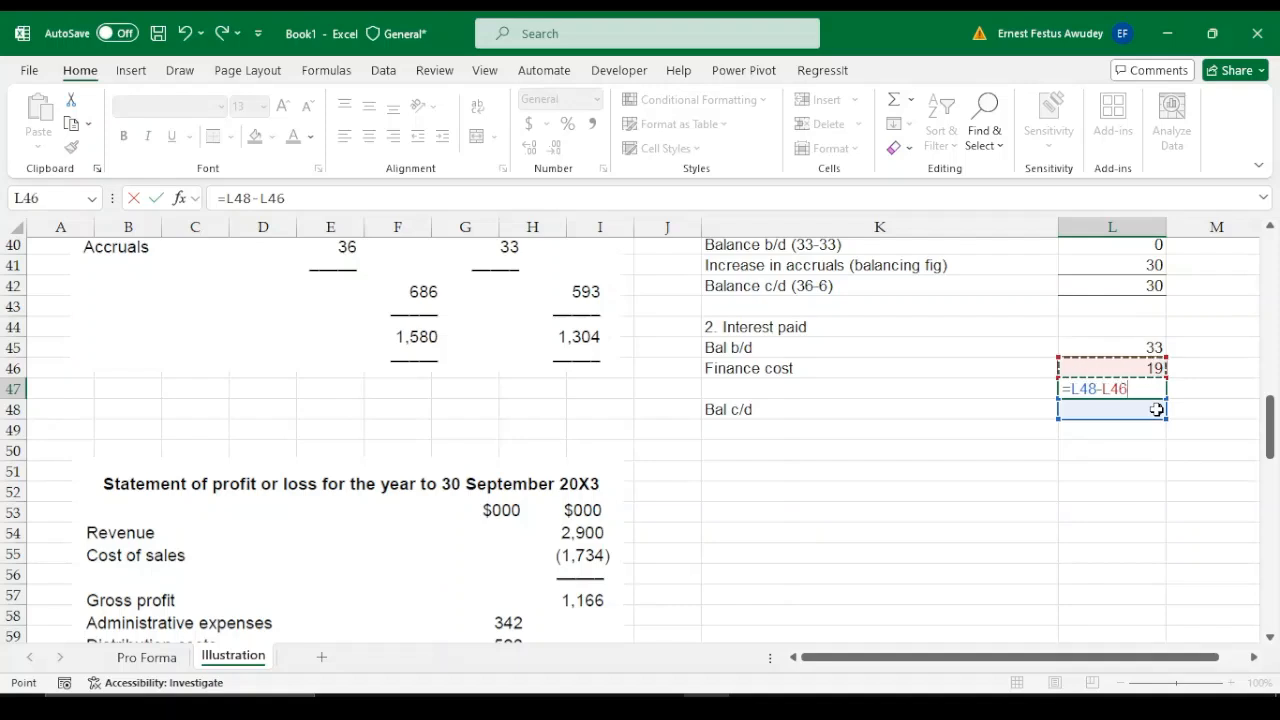
pyautogui.press('Up')
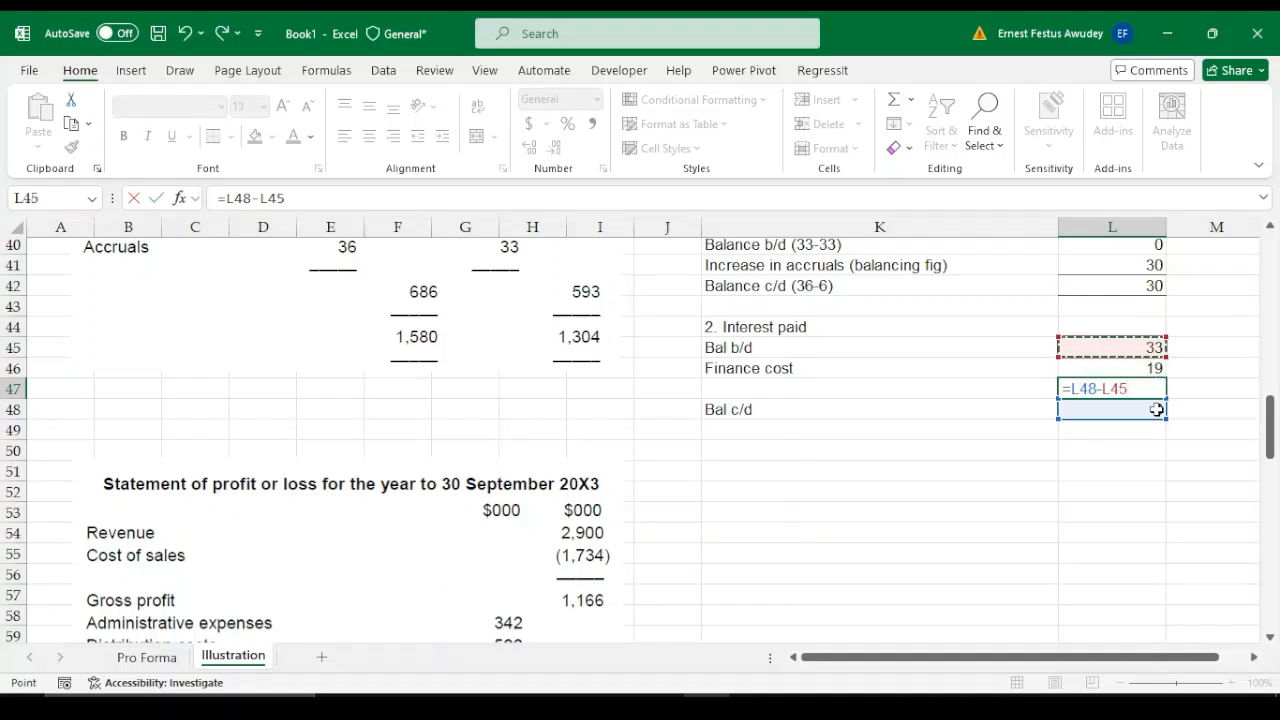
pyautogui.write('+')
pyautogui.press('Down')
pyautogui.press('Up')
pyautogui.press('Up')
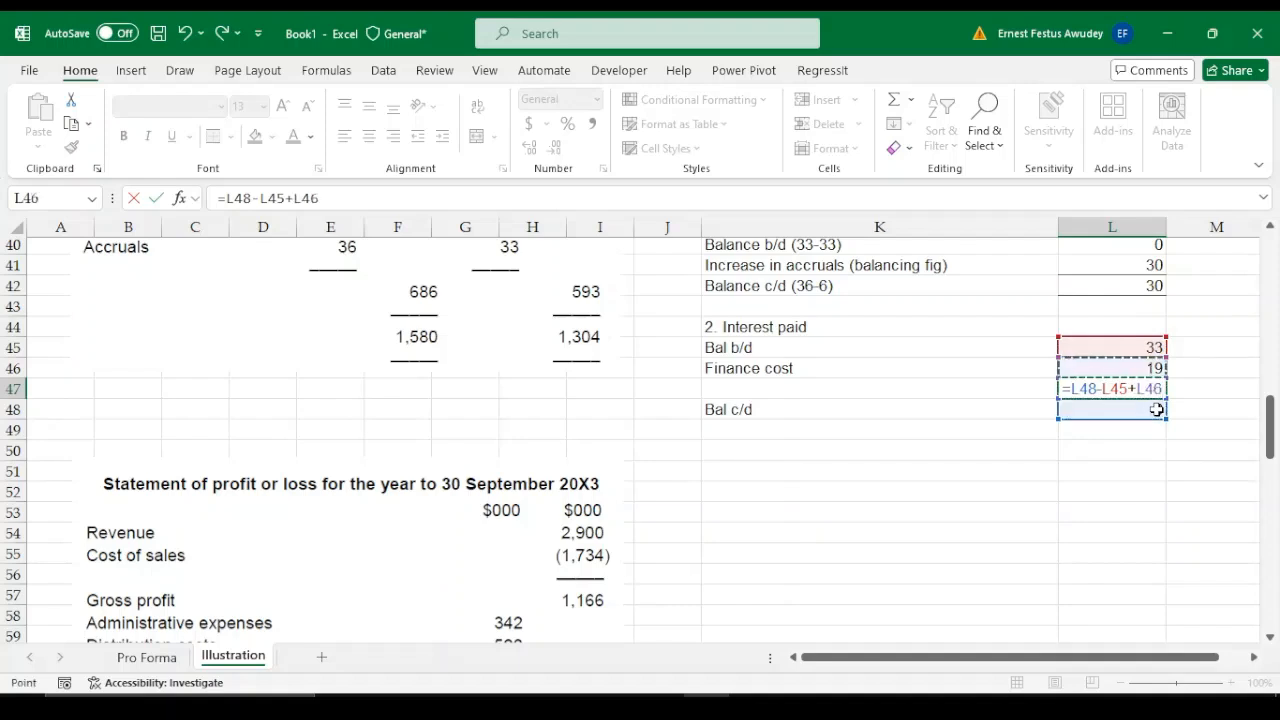
pyautogui.press('Return')
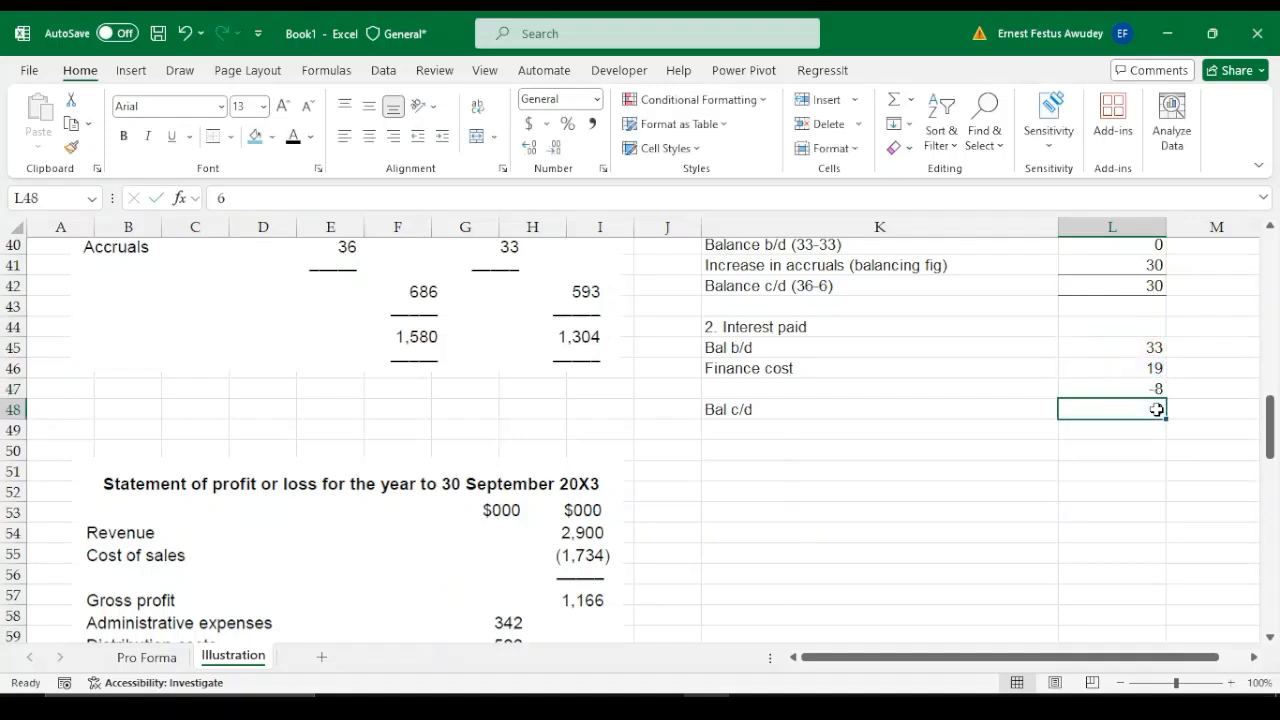
pyautogui.click(1150, 386)
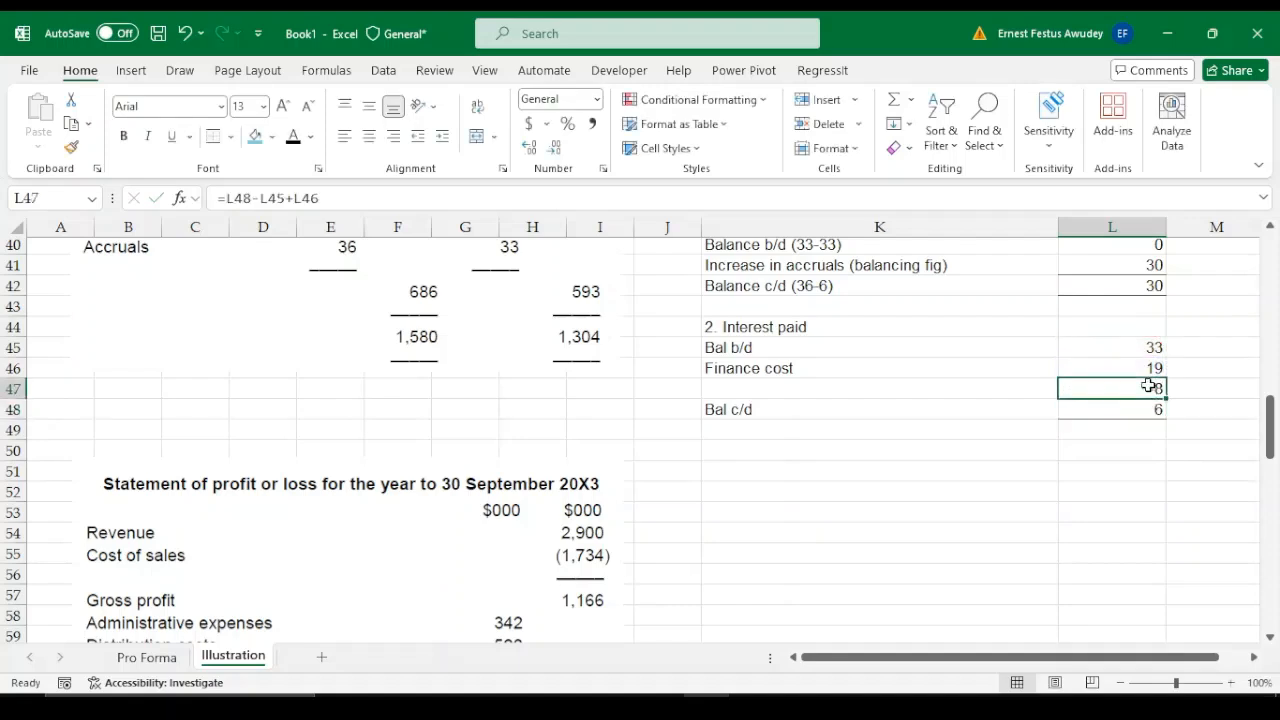
pyautogui.write('=')
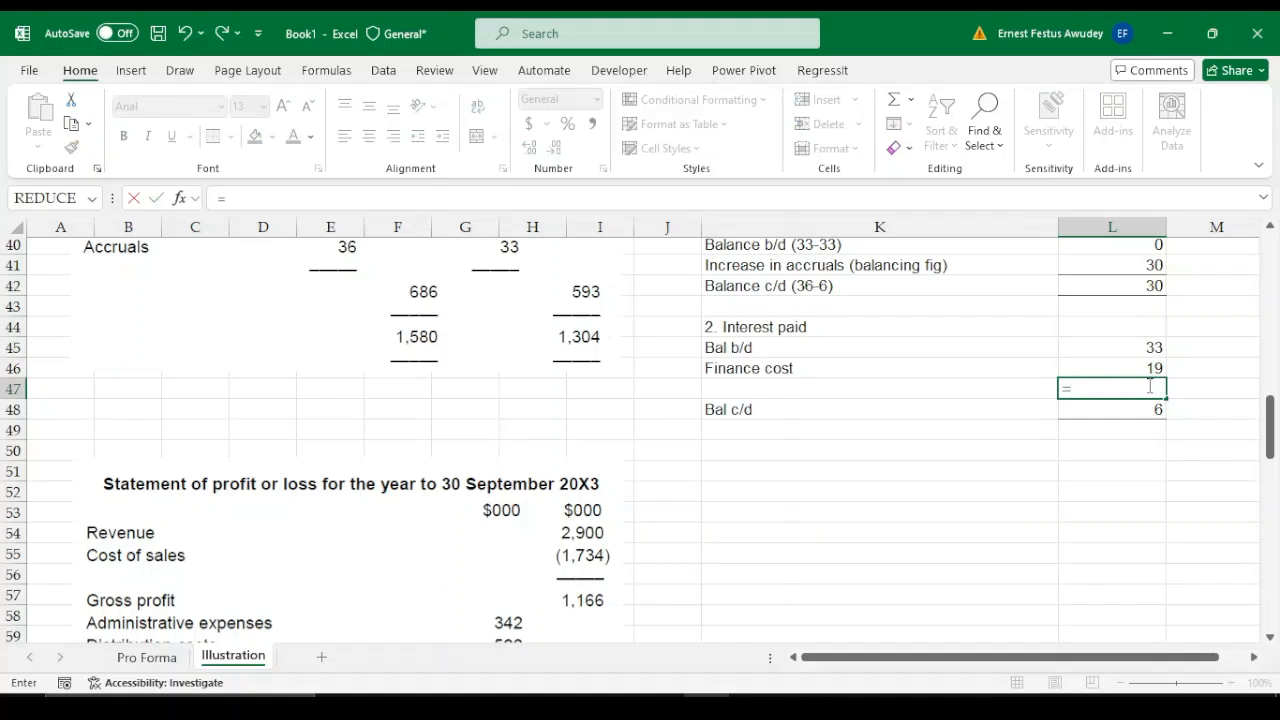
pyautogui.press('Down')
pyautogui.press('Up')
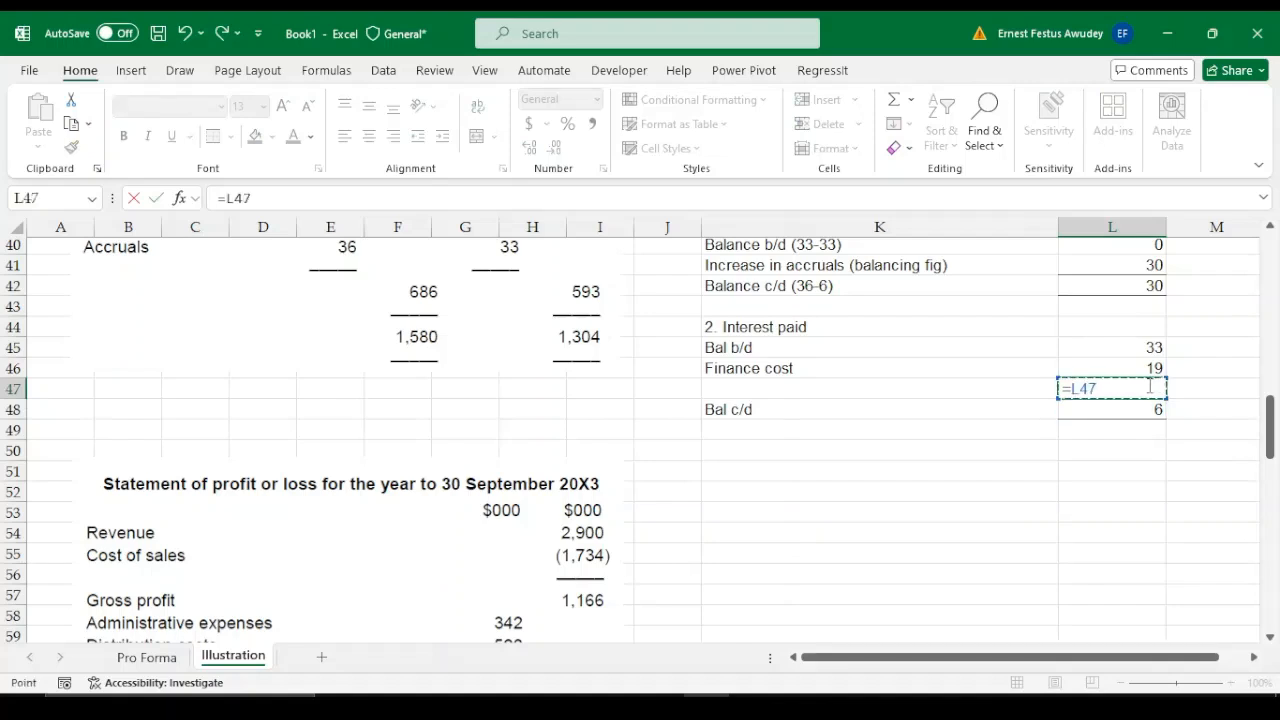
pyautogui.press('BackSpace')
pyautogui.press('Return')
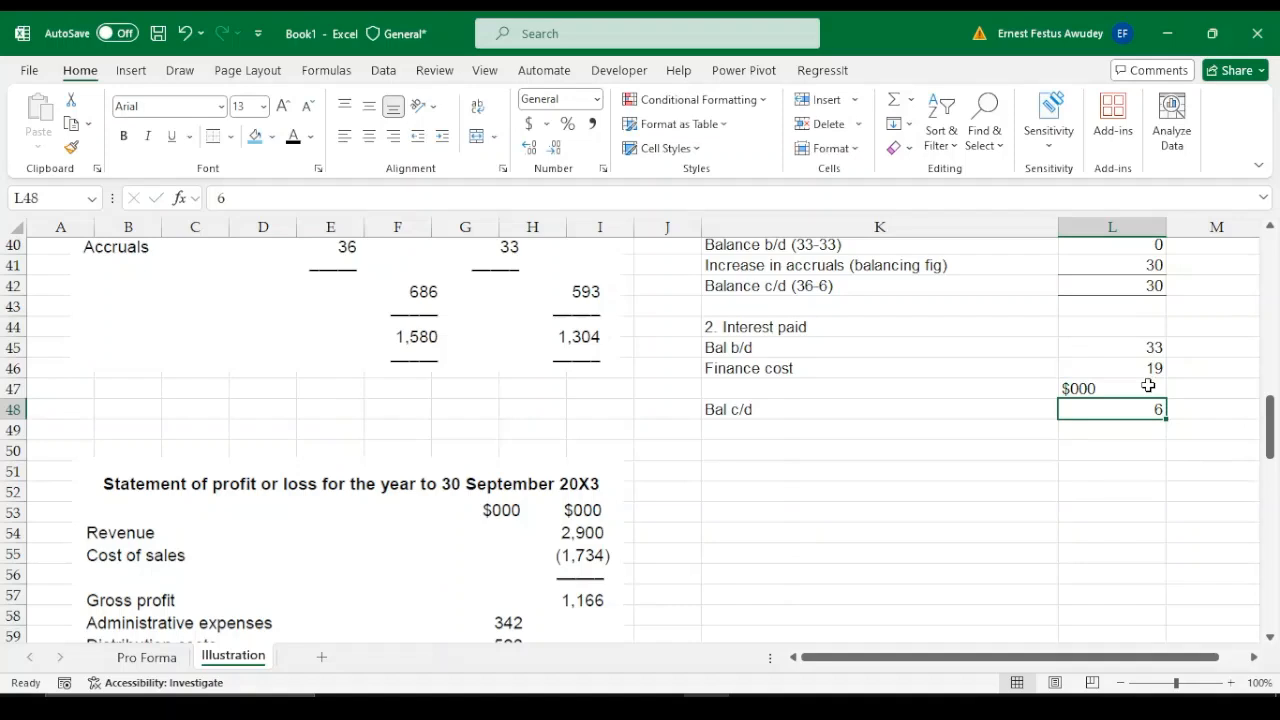
pyautogui.click(1148, 386)
pyautogui.press('Delete')
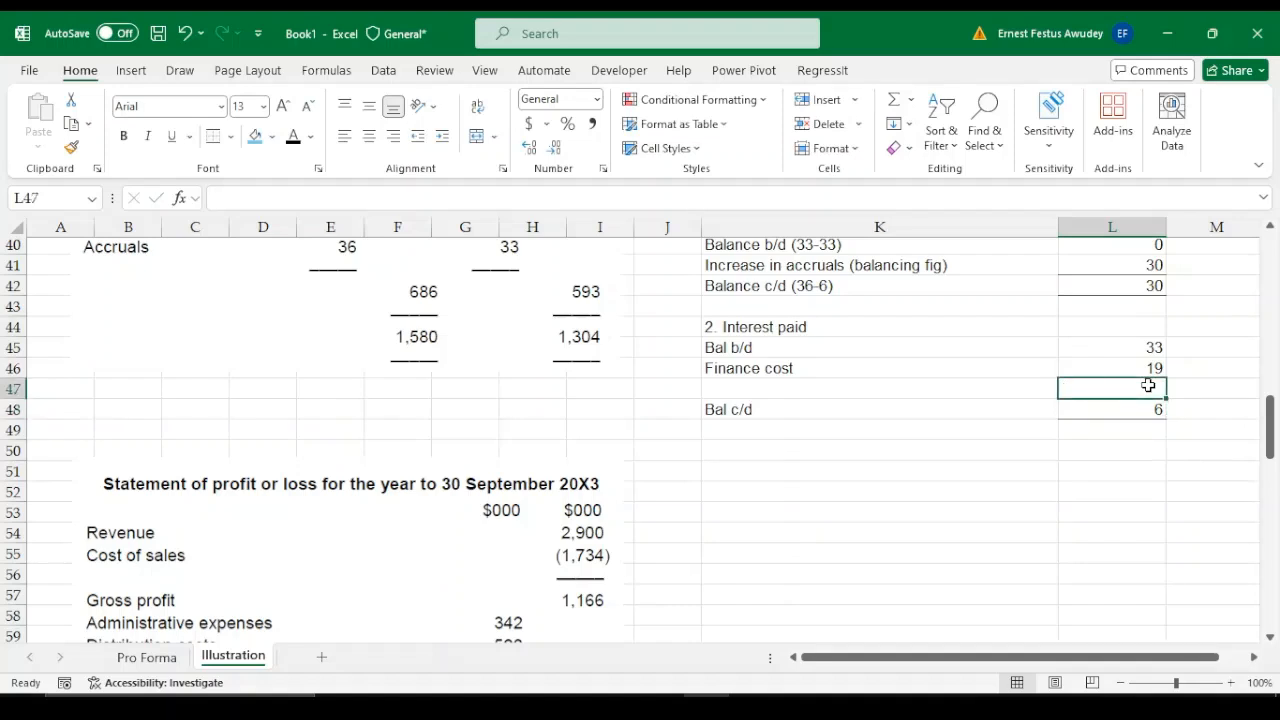
pyautogui.press('Return')
# Calculate the balancing figure of the interest paid working in L47 with the formula =L48-L45-L46
pyautogui.click(1148, 386)
pyautogui.write('=')
pyautogui.press('Down')
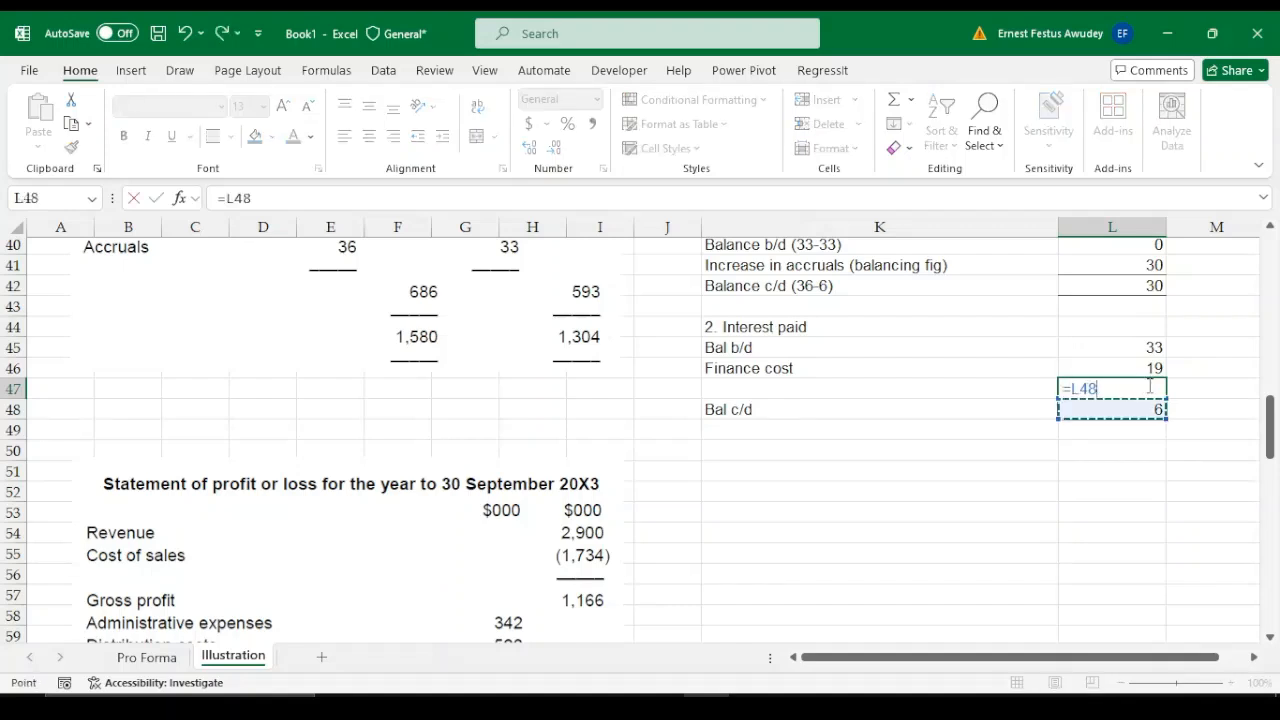
pyautogui.write('-')
pyautogui.press('Up')
pyautogui.press('Up')
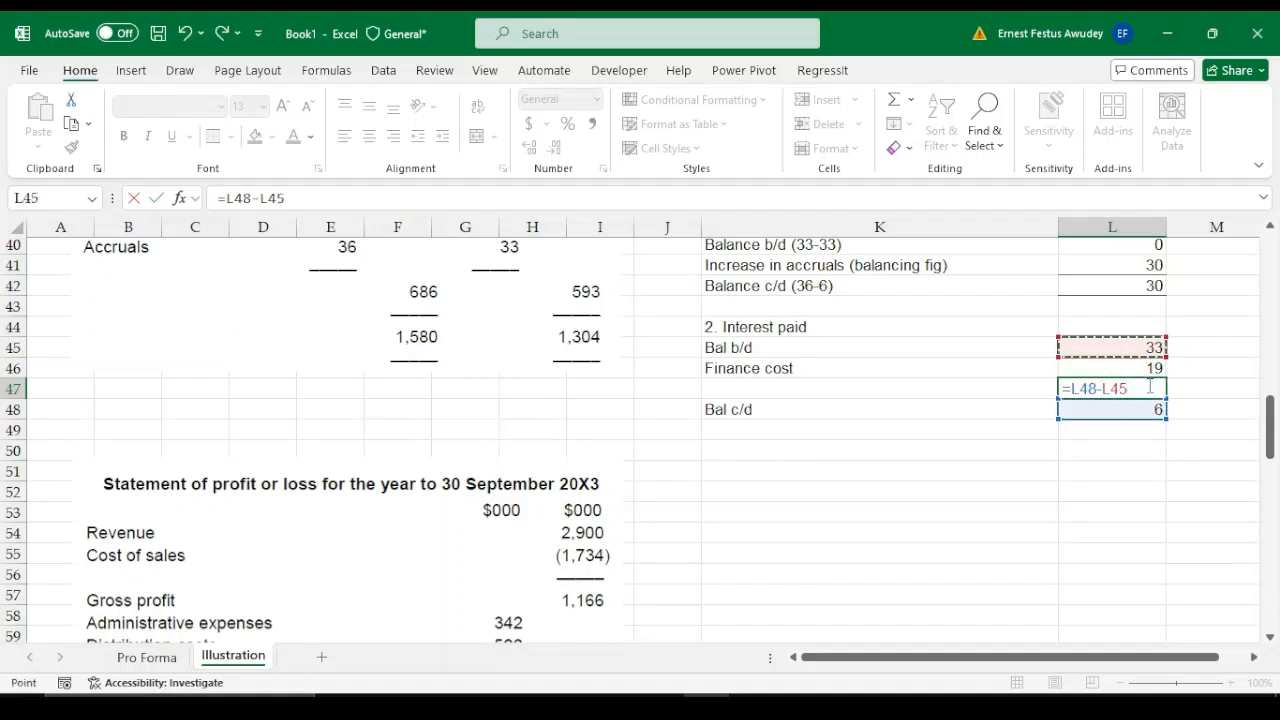
pyautogui.write('-')
pyautogui.press('Up')
pyautogui.press('Return')
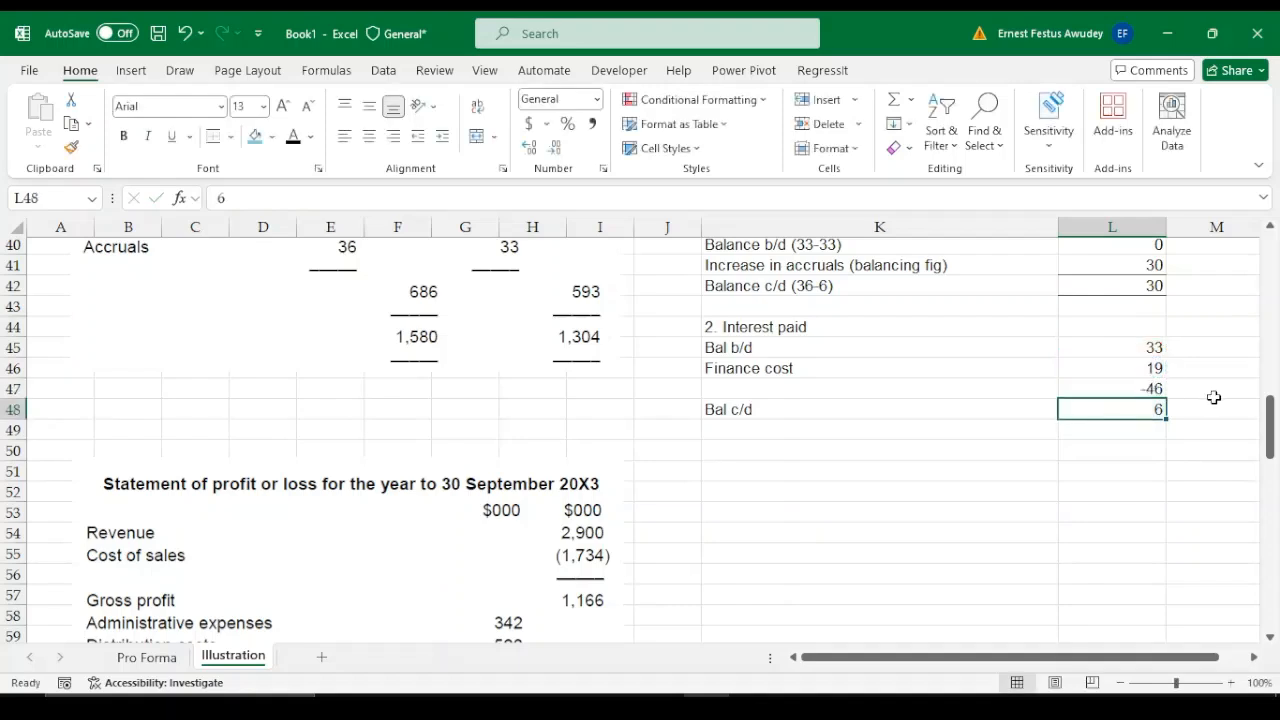
# Label the balancing figure row of the interest paid working in K47 as "Interest paid (Balancing fig.)"
pyautogui.click(1149, 389)
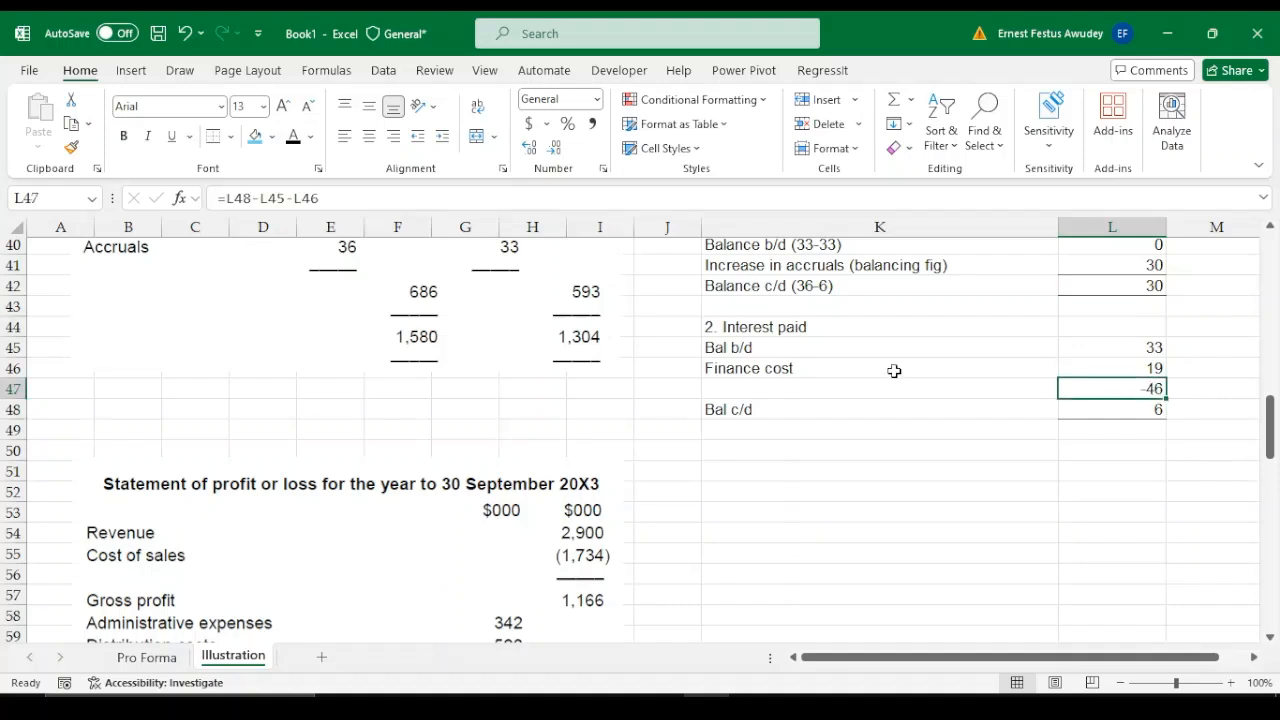
pyautogui.click(766, 388)
pyautogui.write('Inte')
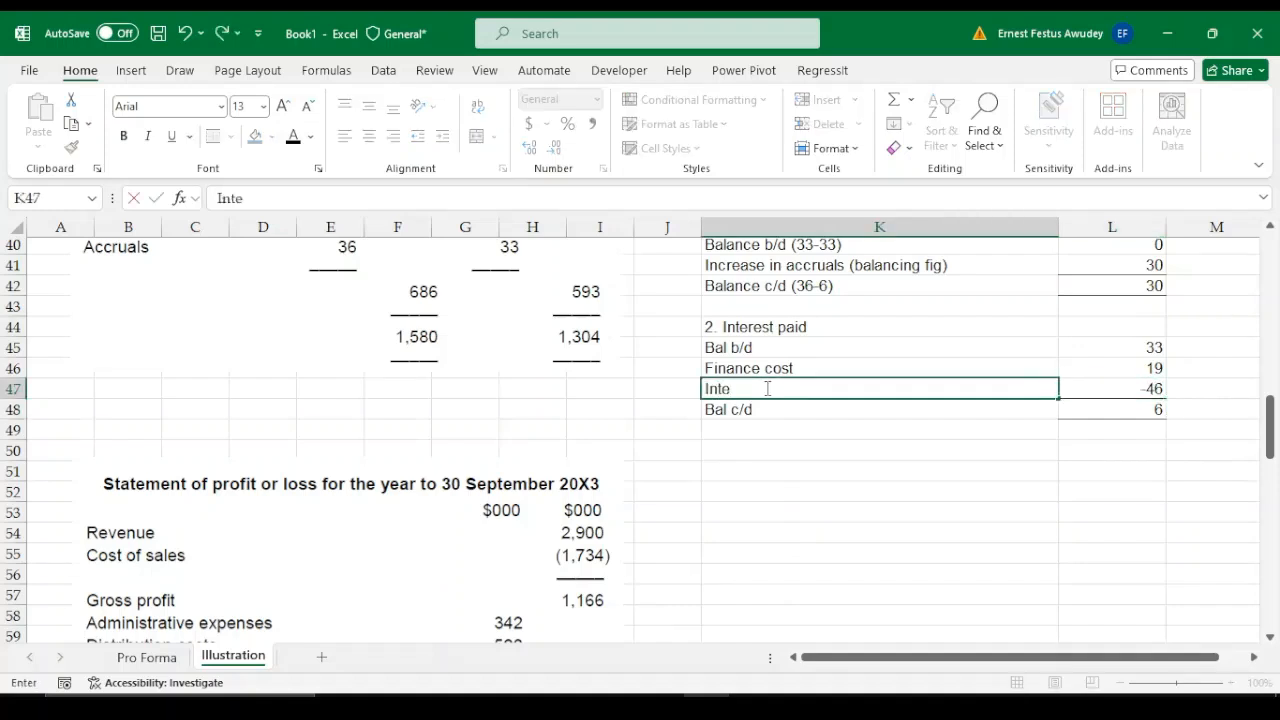
pyautogui.write('rest paid')
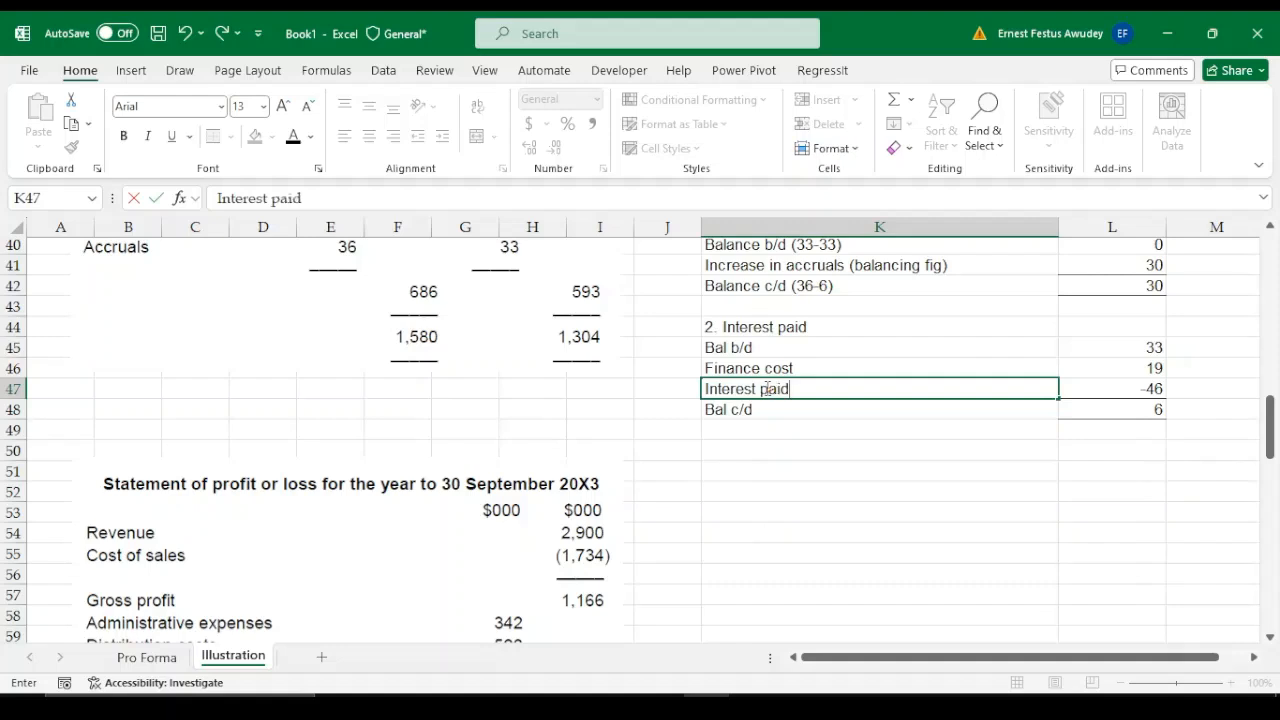
pyautogui.write(' (Balance')
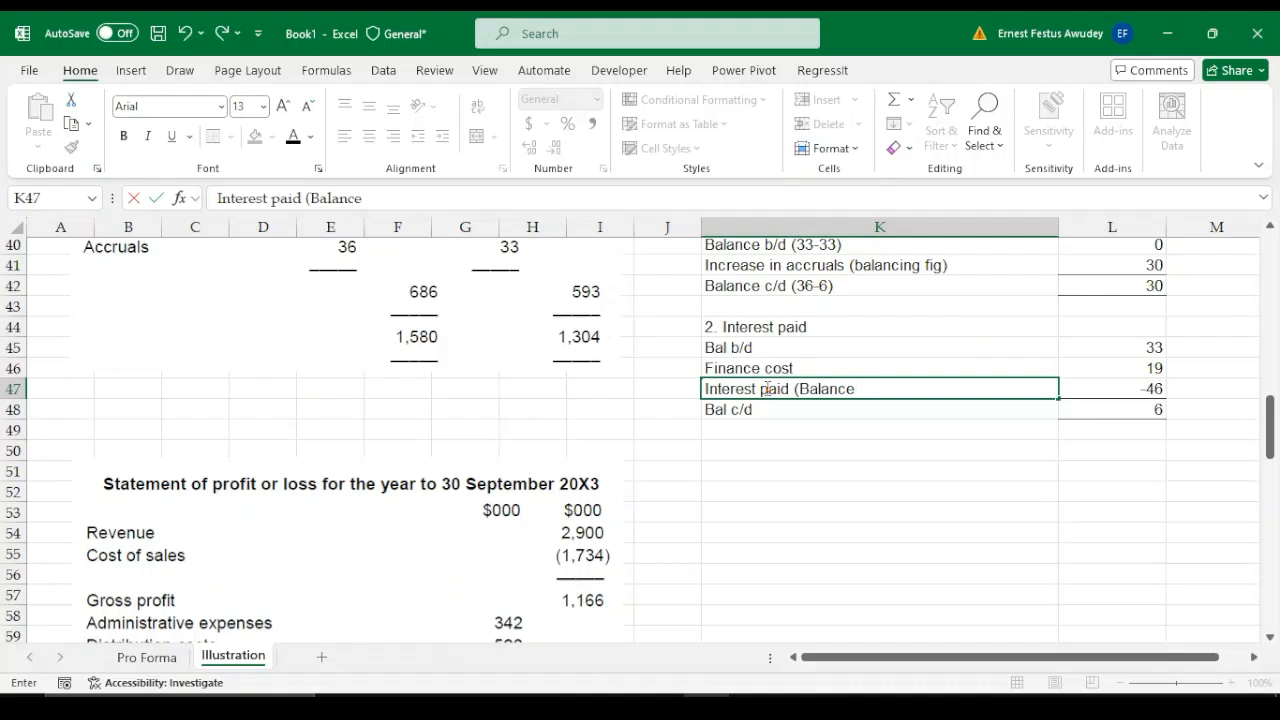
pyautogui.write('fi')
pyautogui.press('BackSpace')
pyautogui.press('BackSpace')
pyautogui.press('BackSpace')
pyautogui.press('BackSpace')
pyautogui.write('ing fig. )')
pyautogui.press('Return')
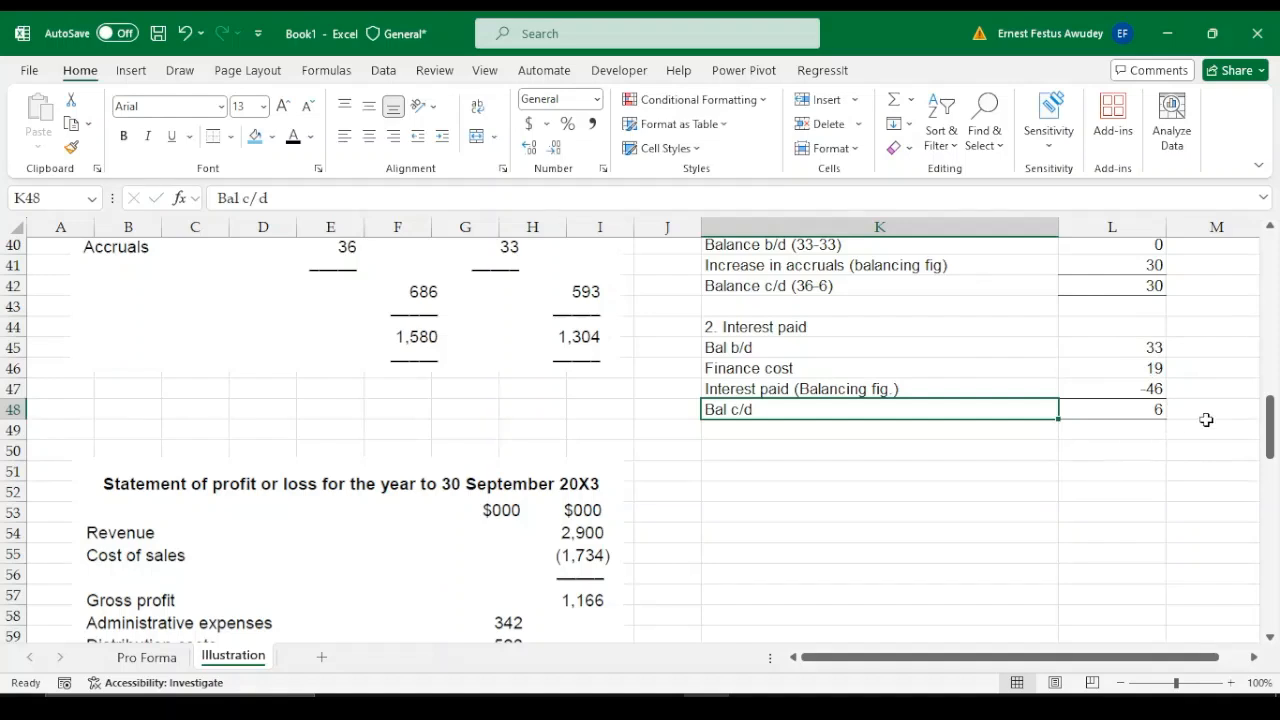
pyautogui.click(1052, 444)
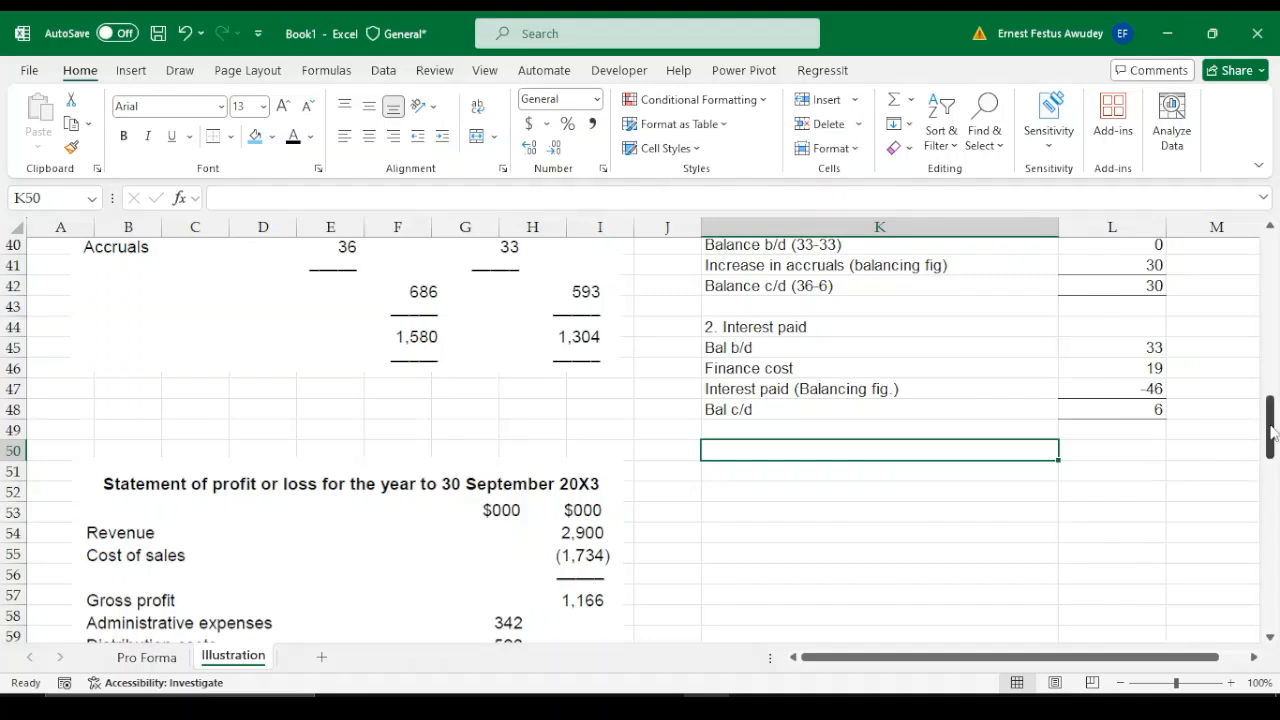
pyautogui.moveTo(1273, 434); pyautogui.dragTo(1276, 406)
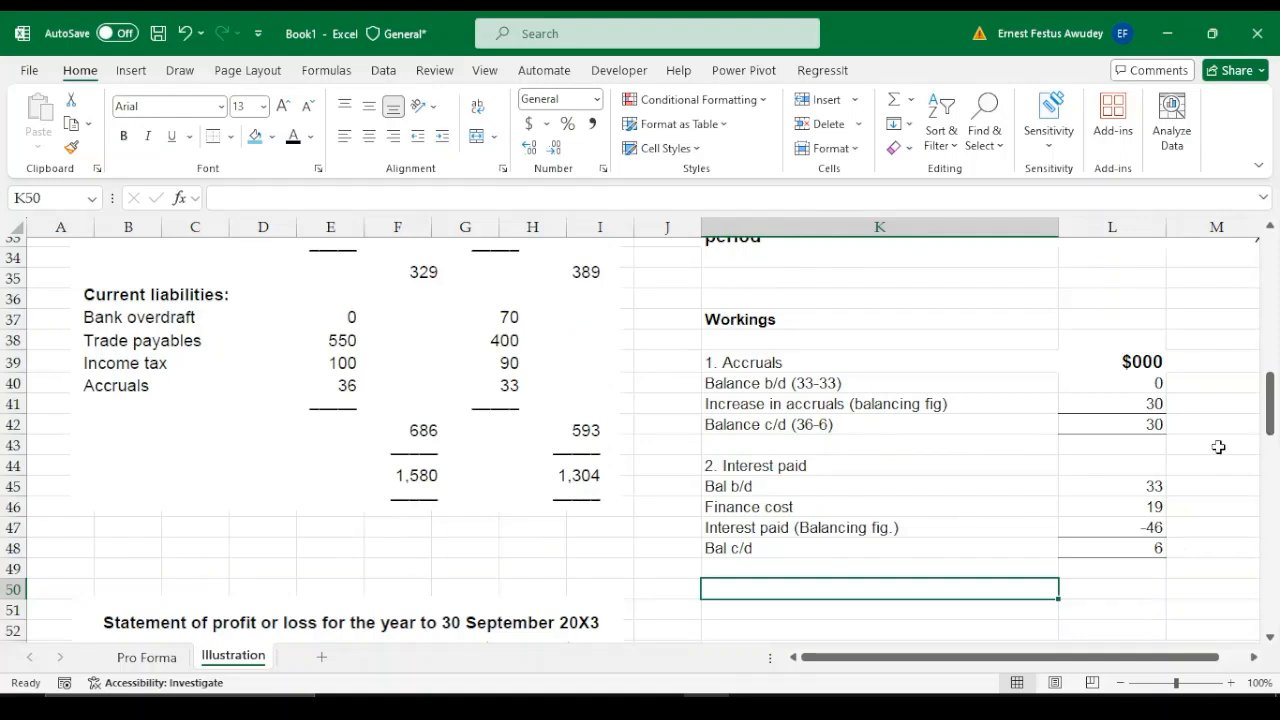
pyautogui.click(1070, 555)
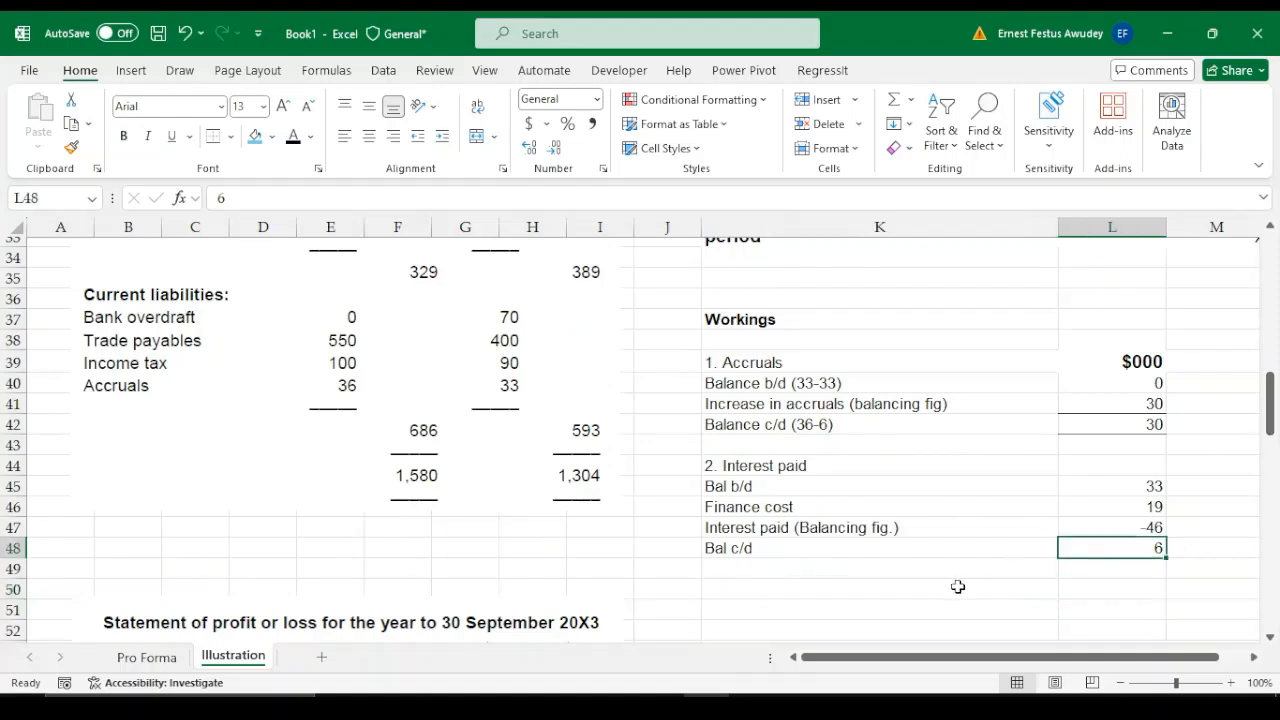
pyautogui.click(920, 568)
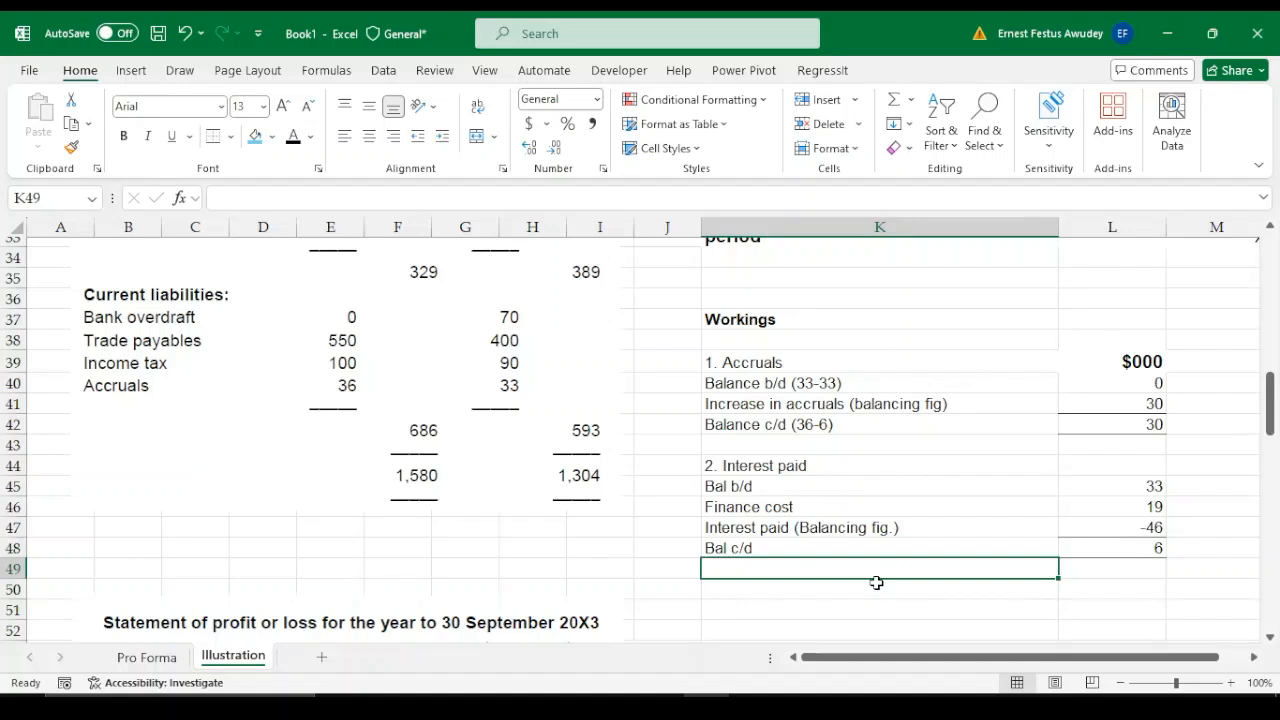
pyautogui.click(876, 582)
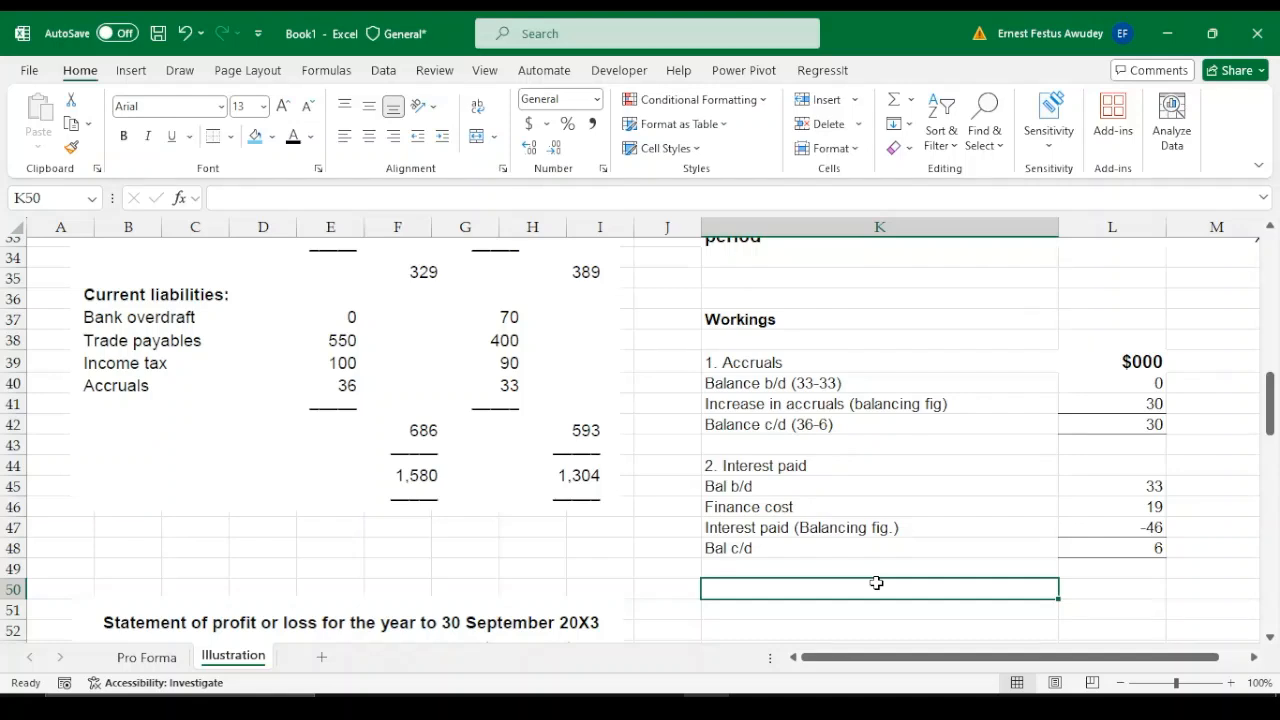
pyautogui.press('Up')
pyautogui.press('Right')
pyautogui.press('Up')
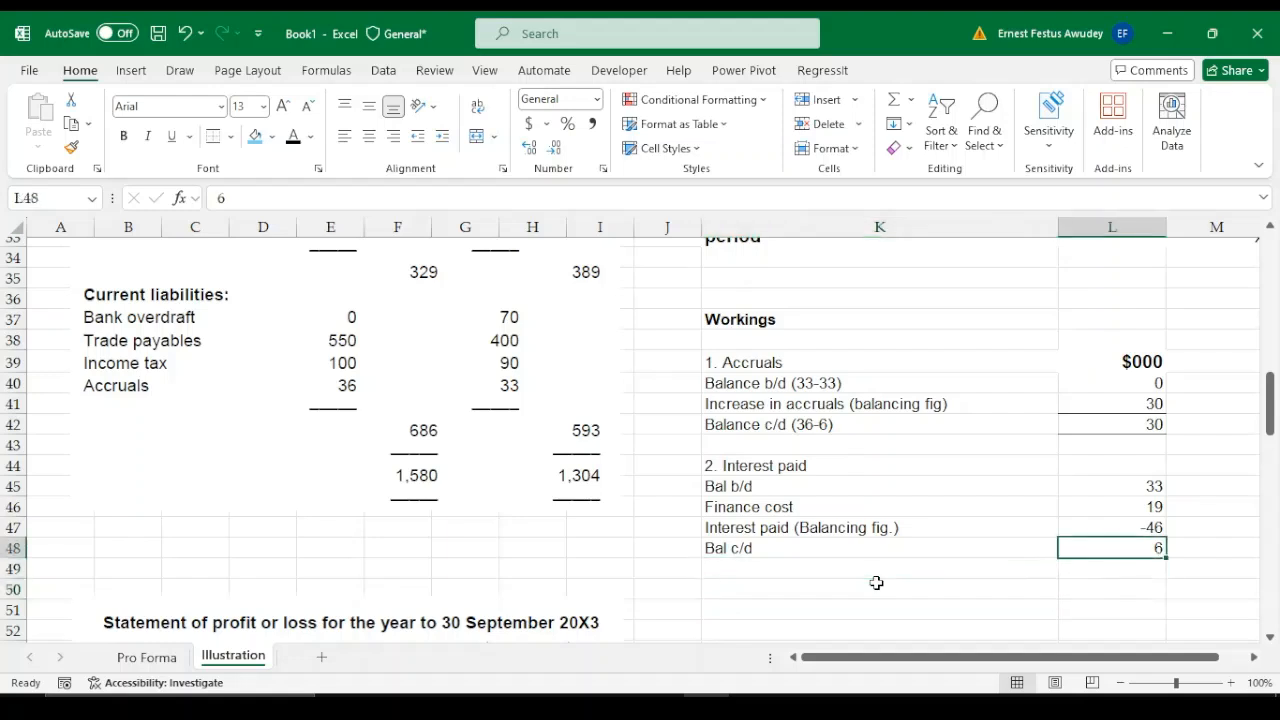
pyautogui.press('Down')
pyautogui.press('Down')
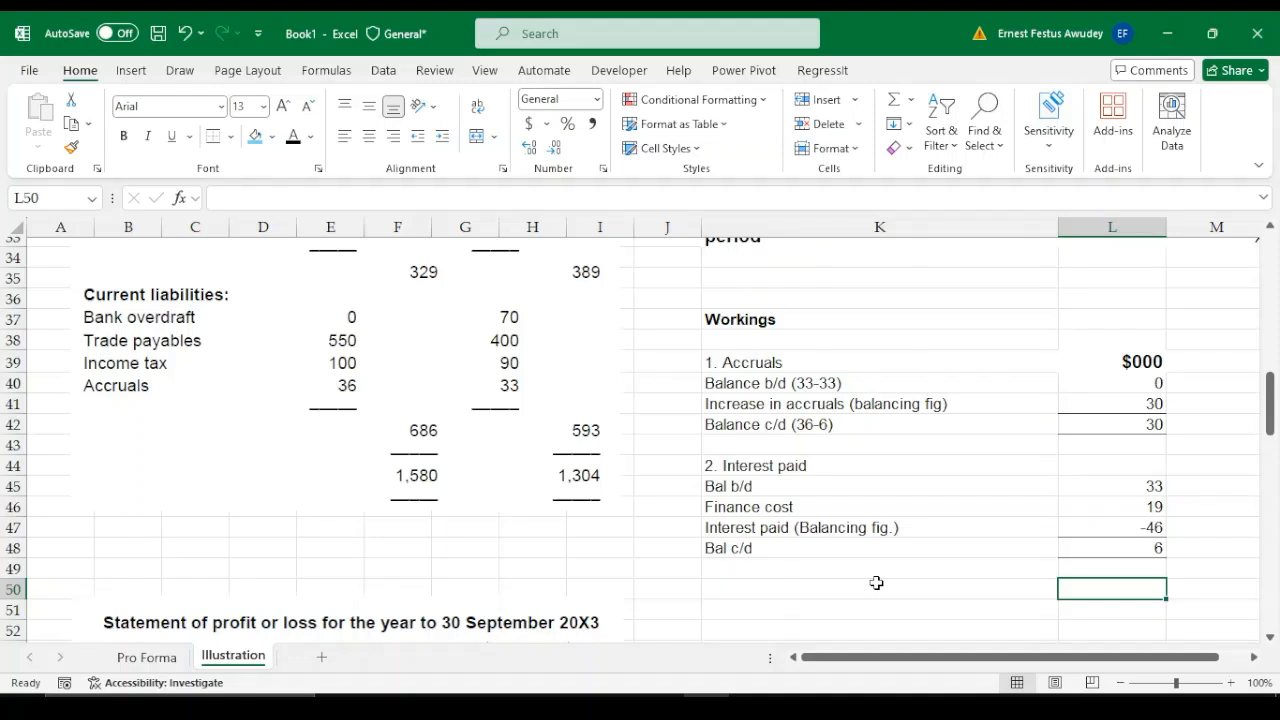
# Enter the heading "3. Income Tax paid" for the third working in K50
pyautogui.click(750, 590)
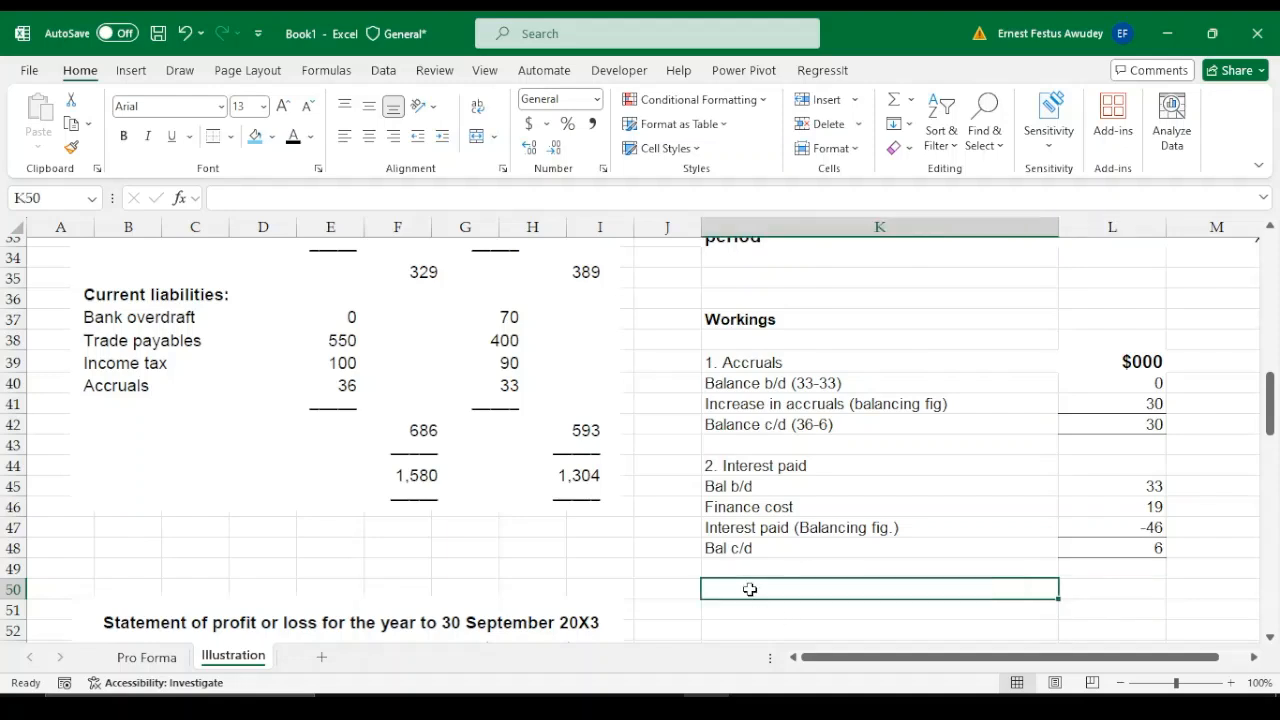
pyautogui.write('3.')
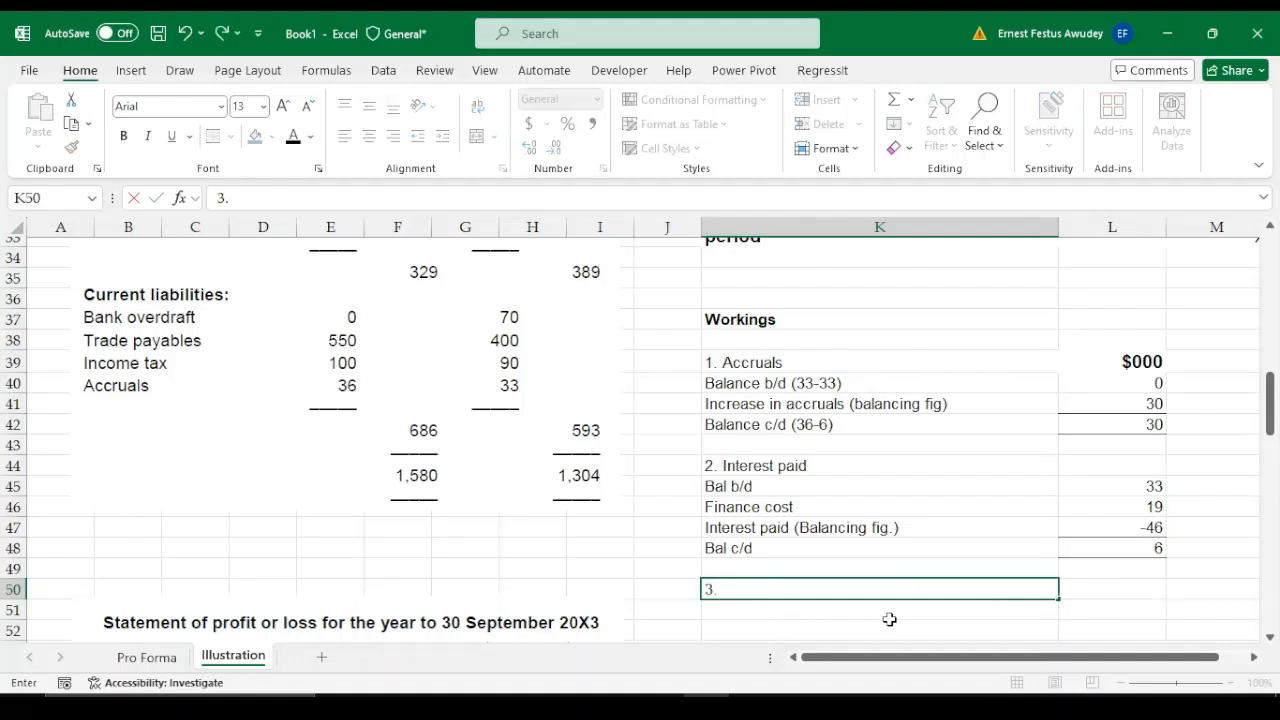
pyautogui.write(' Income Tax')
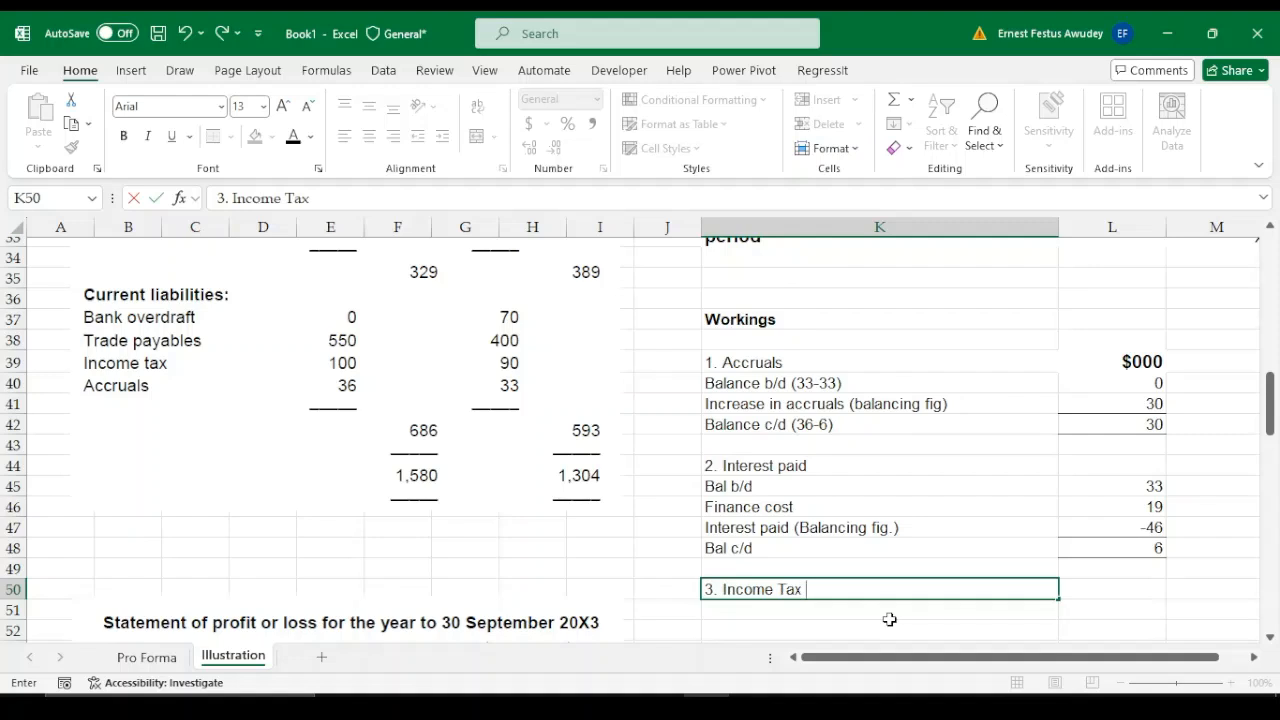
pyautogui.write(' paid')
pyautogui.press('Return')
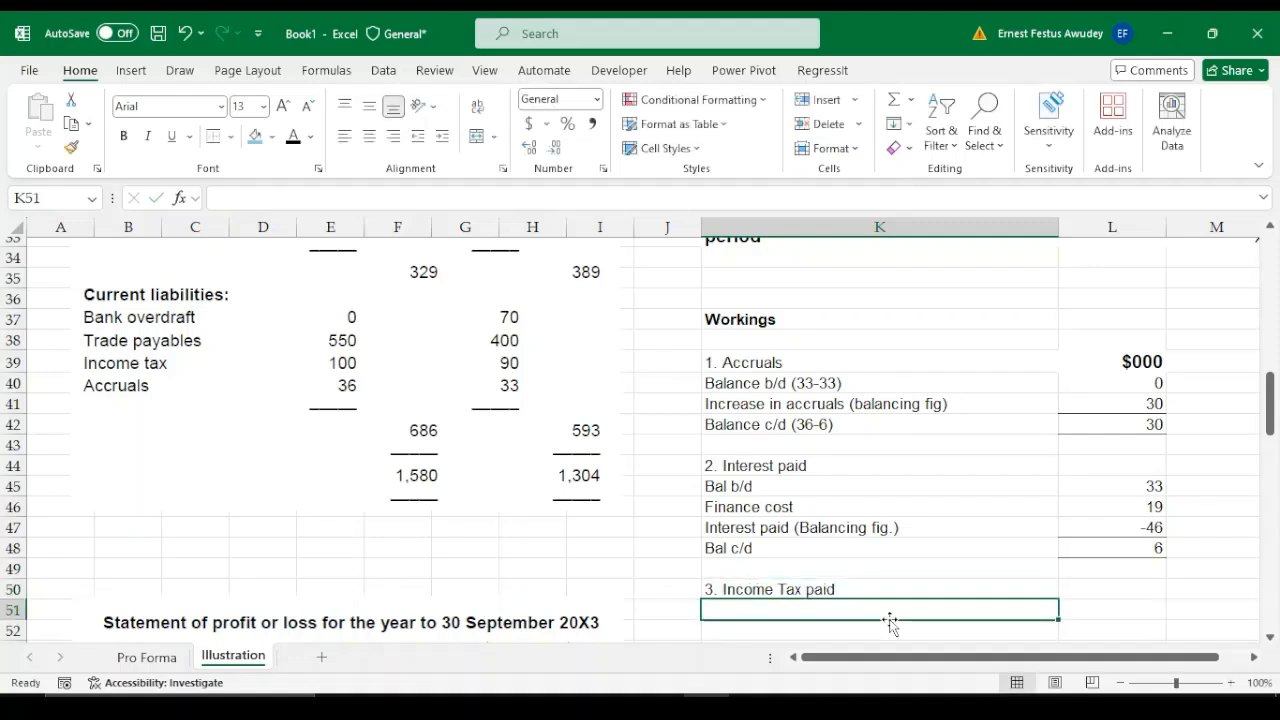
# Enter the opening row label "Balance b/d" in K51 under the income tax paid heading
pyautogui.press('Down')
pyautogui.press('Up')
pyautogui.press('Down')
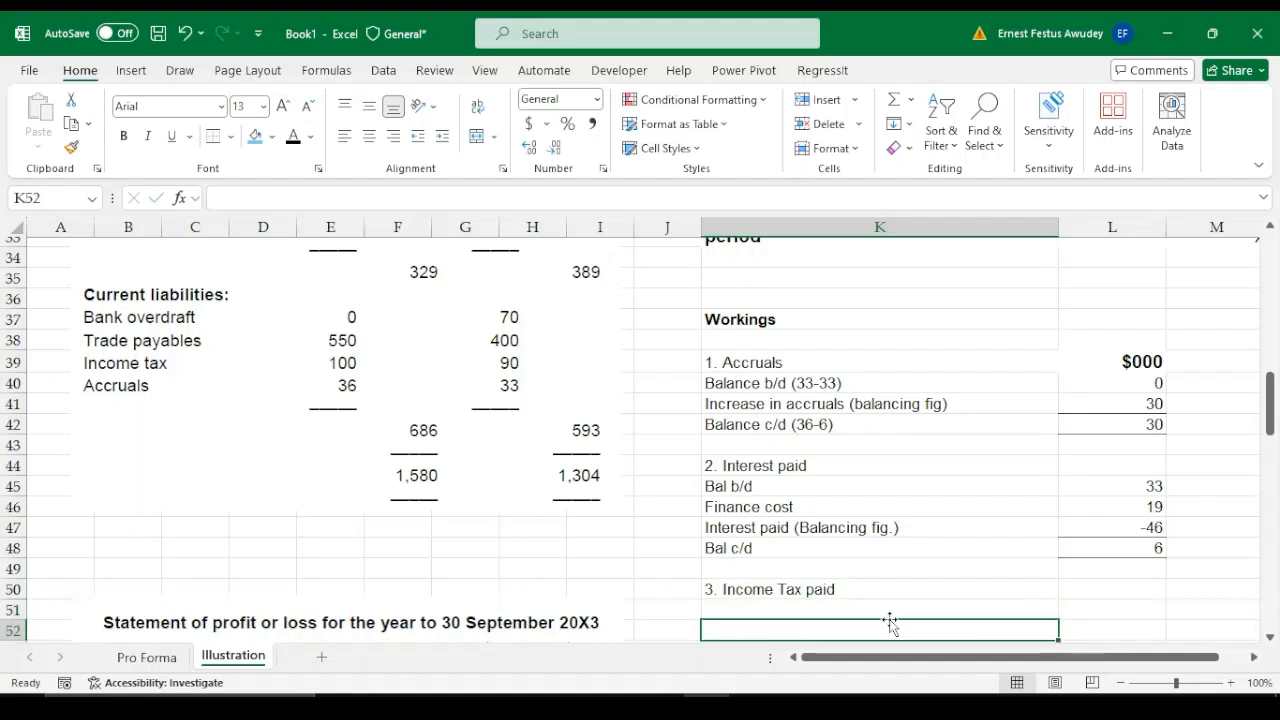
pyautogui.press('Up')
pyautogui.write('Ba')
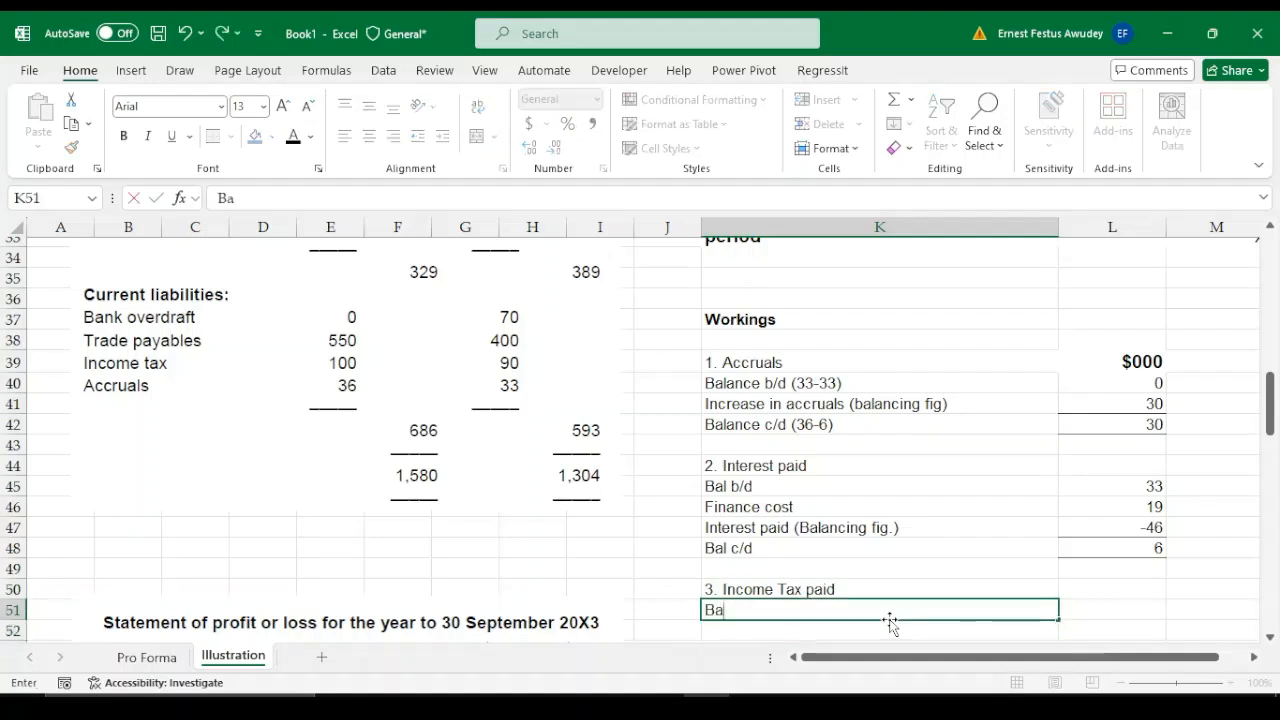
pyautogui.write('lance b/d')
pyautogui.press('Tab')
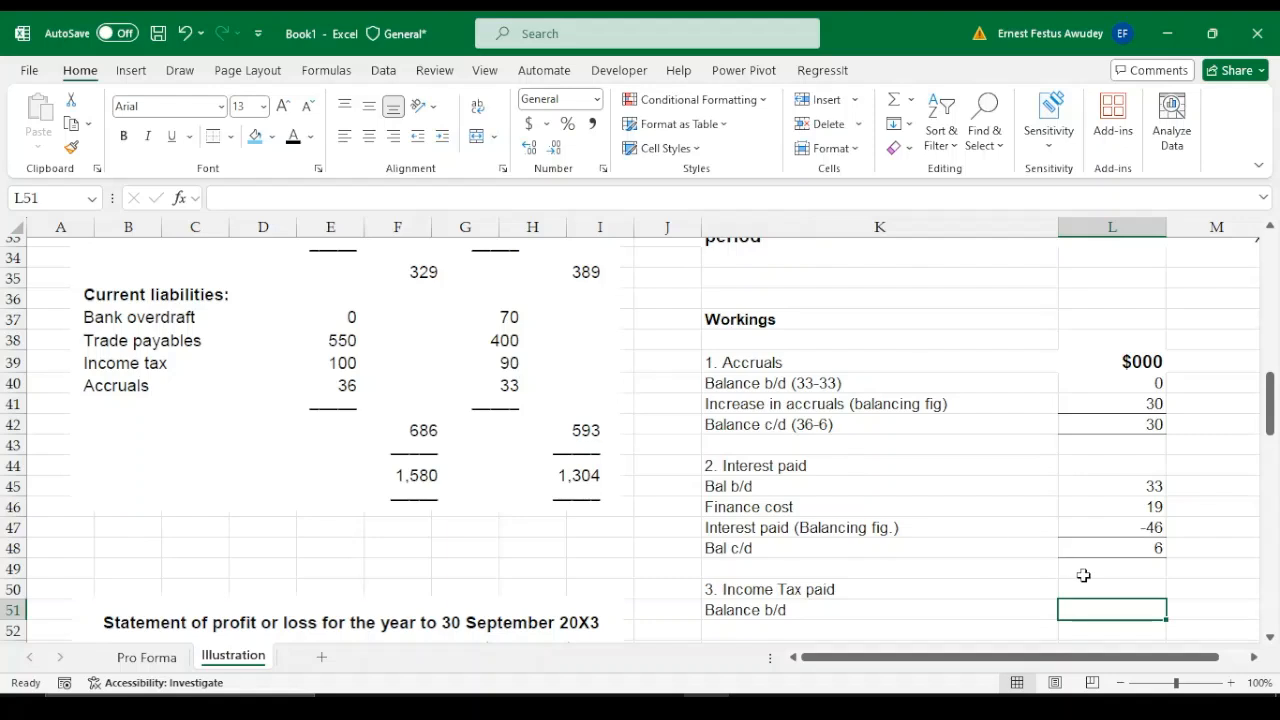
# Enter the opening tax balance of 90 in L51 and the row label "Tax charge for the year" in K52
pyautogui.write('90')
pyautogui.press('Return')
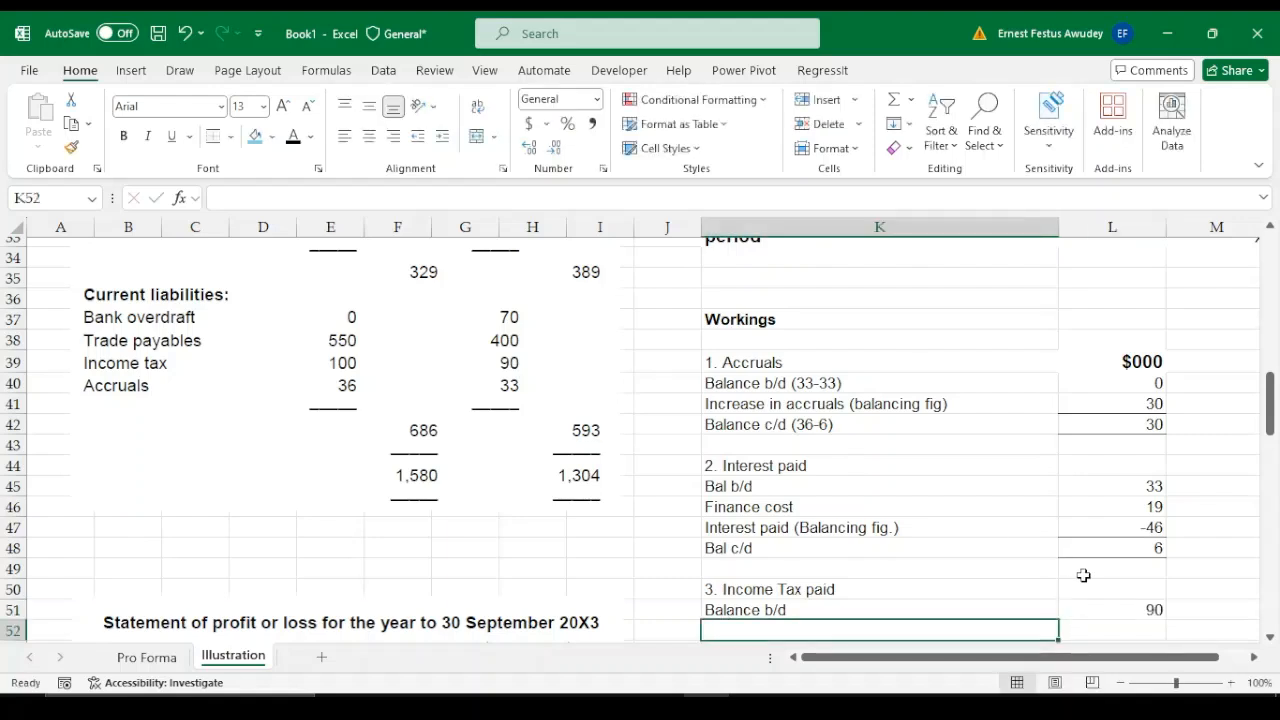
pyautogui.write('Pa')
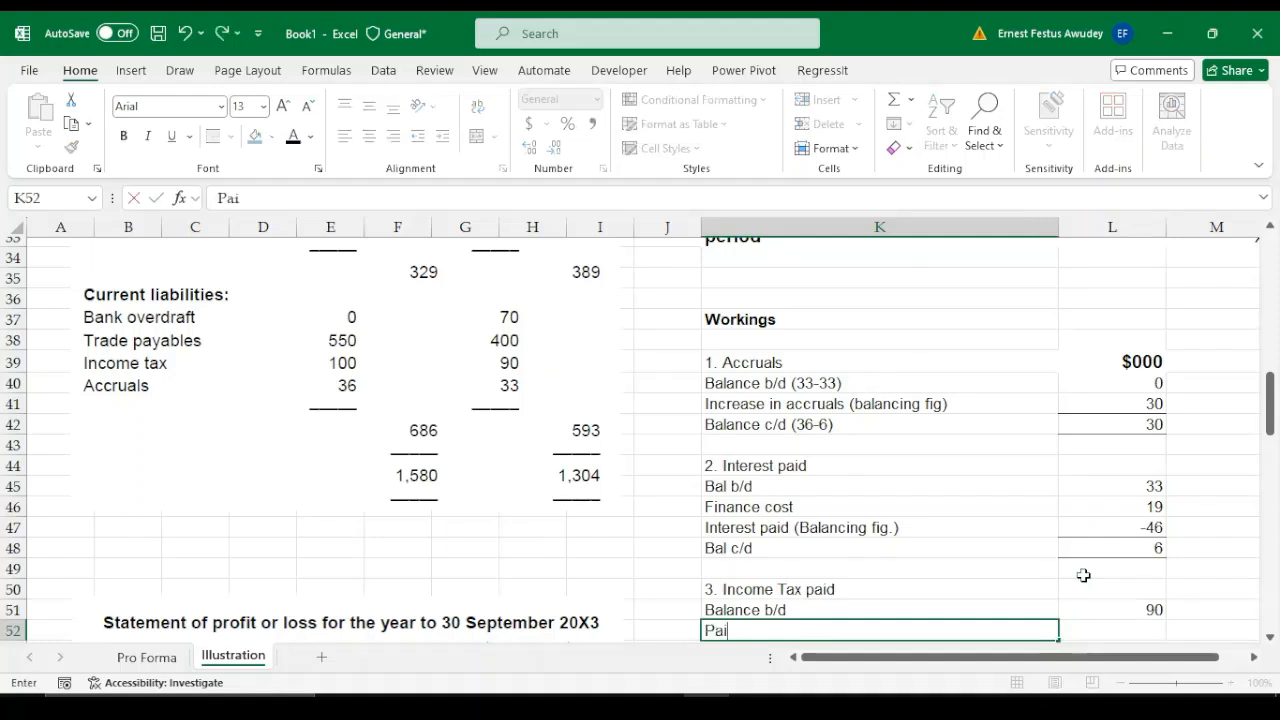
pyautogui.write('i')
pyautogui.press('BackSpace')
pyautogui.press('BackSpace')
pyautogui.press('BackSpace')
pyautogui.write('Tax paid')
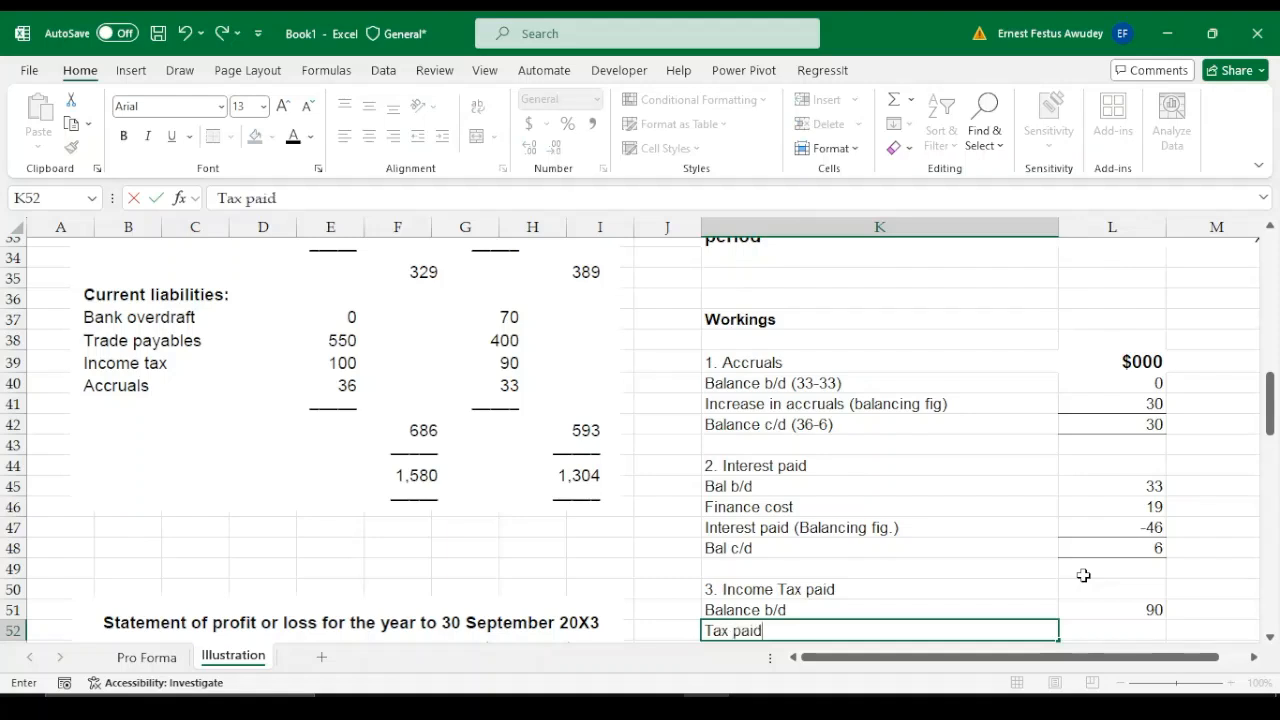
pyautogui.press('BackSpace')
pyautogui.press('BackSpace')
pyautogui.press('BackSpace')
pyautogui.press('BackSpace')
pyautogui.write('charge for the year')
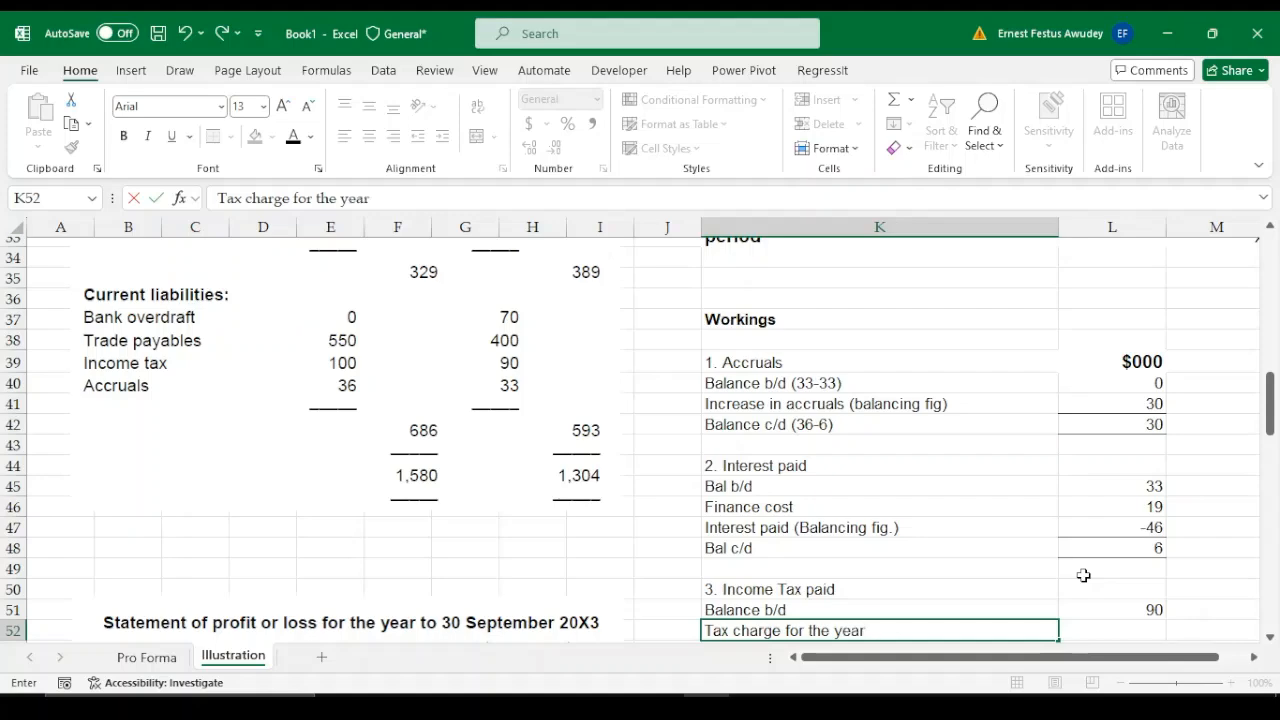
pyautogui.press('Tab')
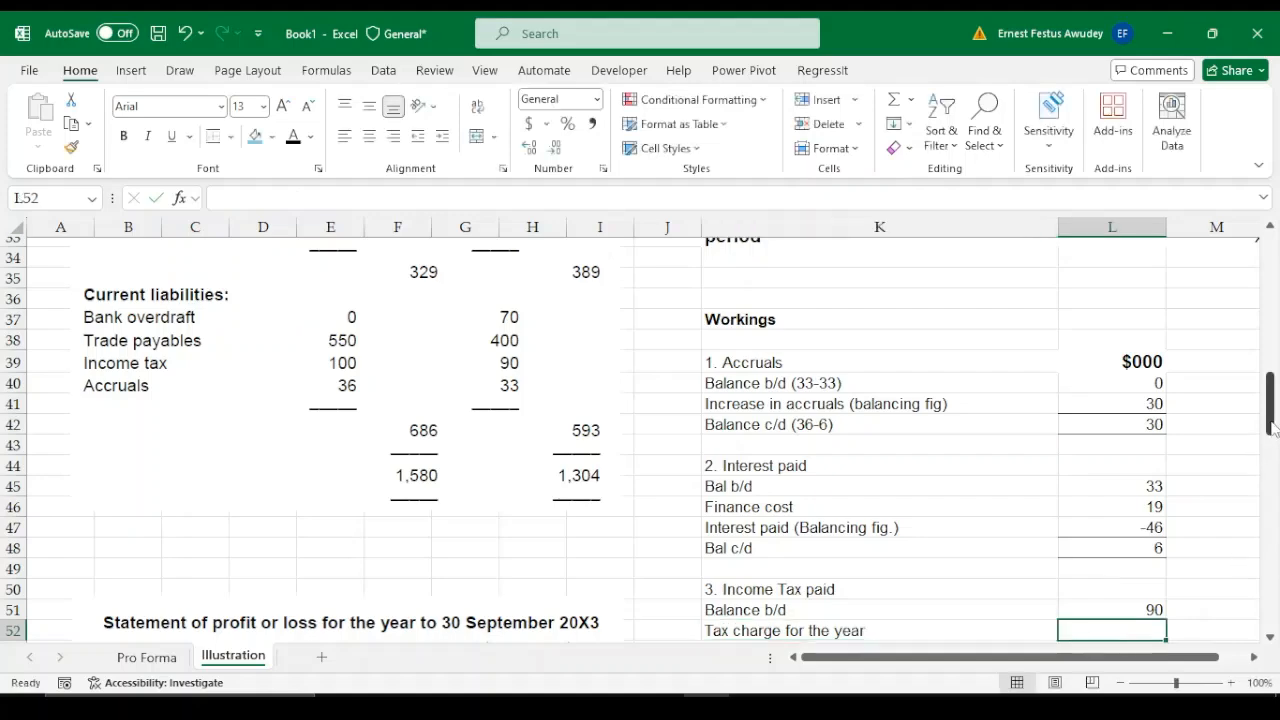
# Enter the income tax expense from the statement of profit or loss, 104, in L52
pyautogui.moveTo(1272, 425); pyautogui.dragTo(1275, 490)
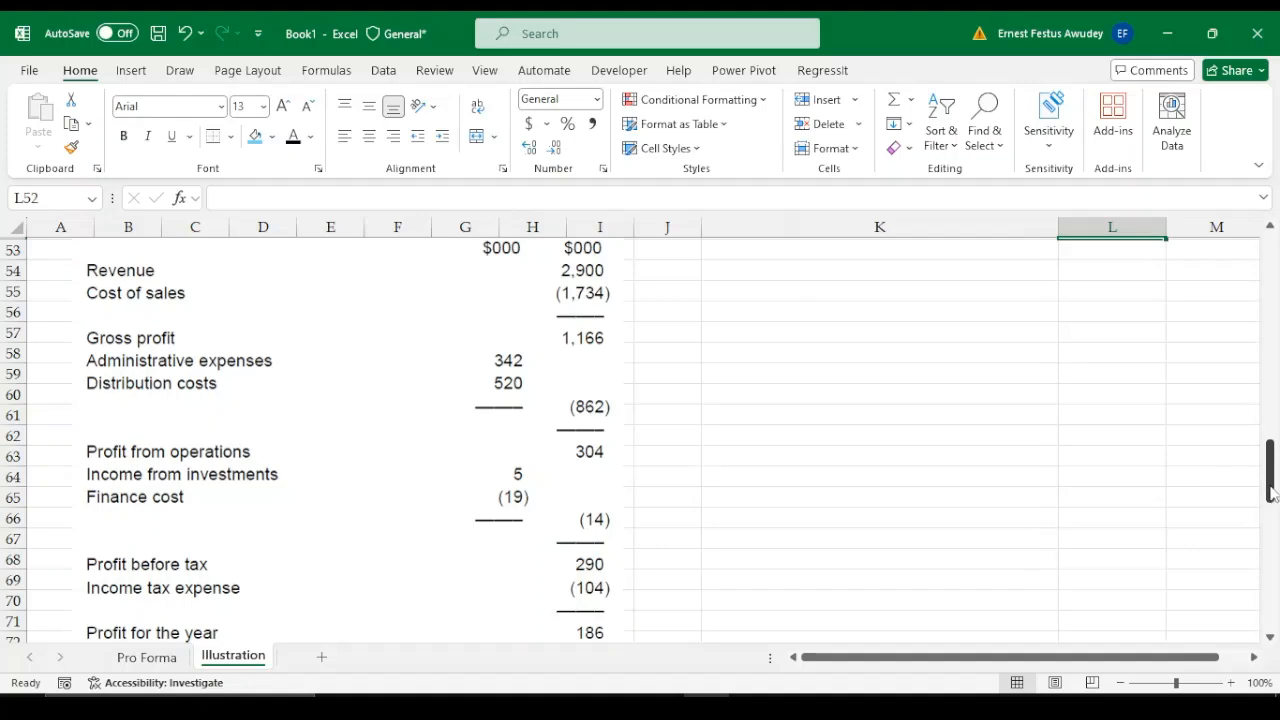
pyautogui.moveTo(1273, 490); pyautogui.dragTo(1273, 428)
pyautogui.write('10')
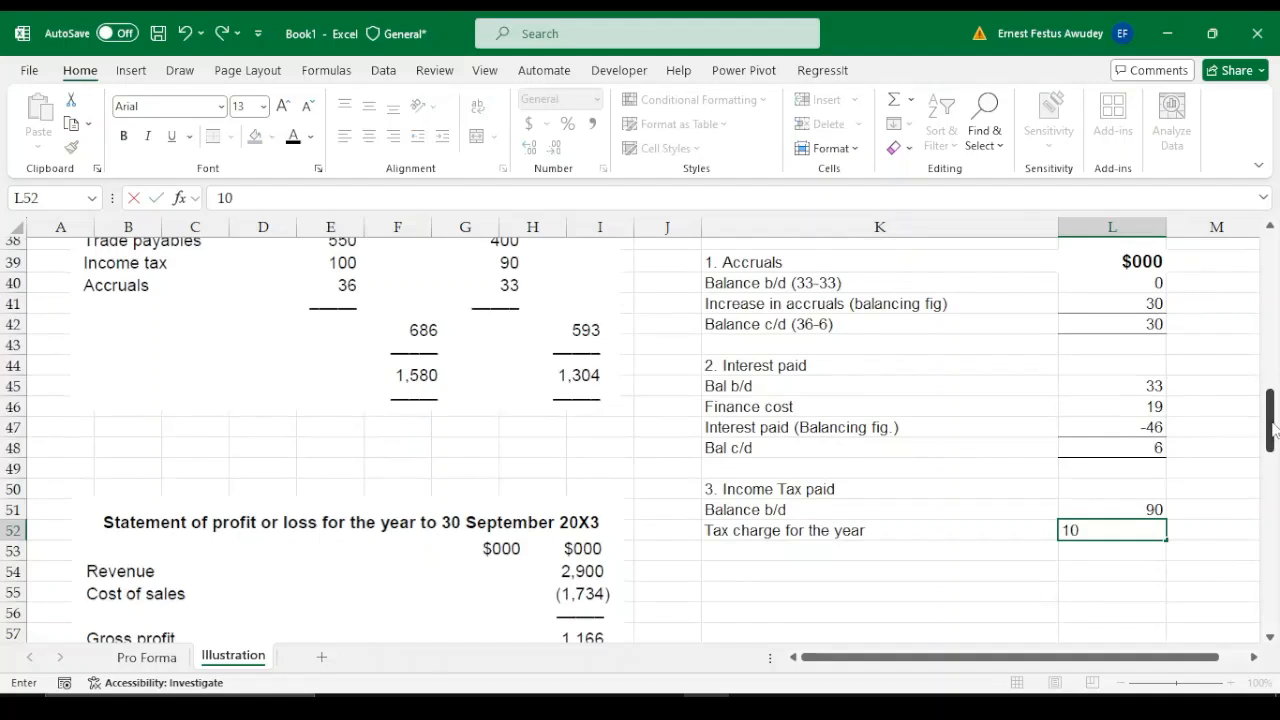
pyautogui.write('4')
pyautogui.press('Return')
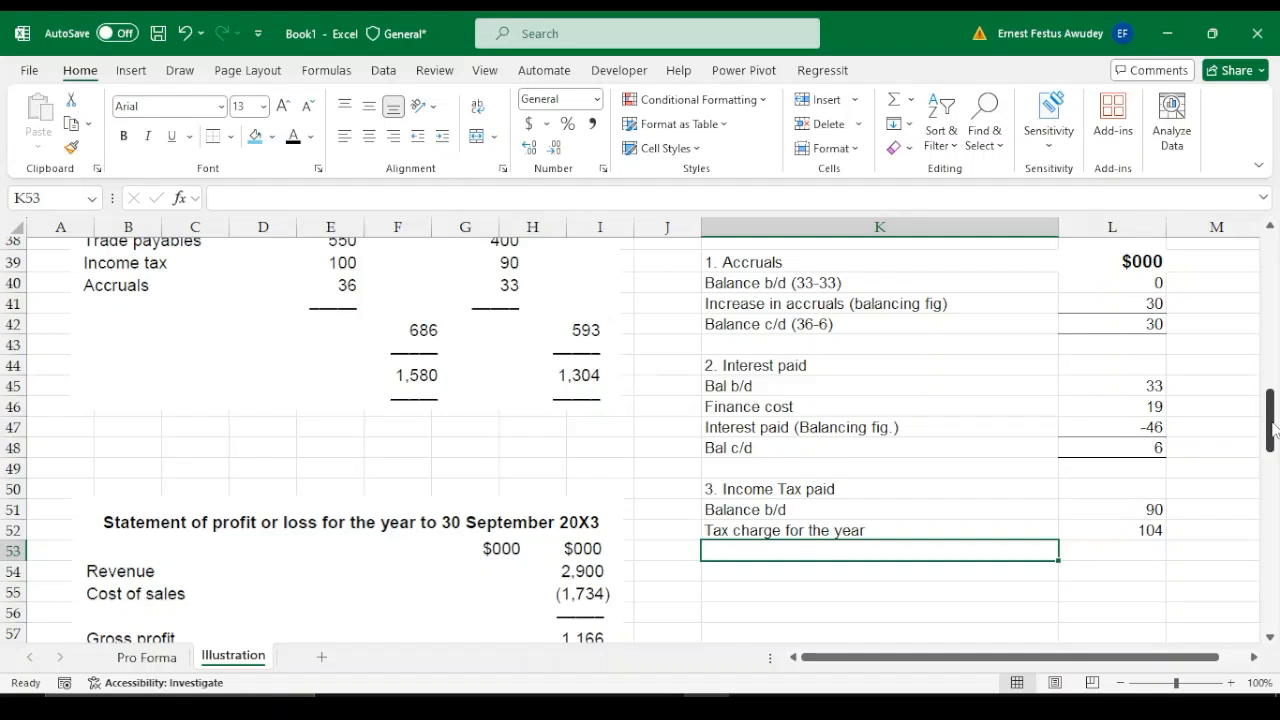
# Enter the closing row "Balance c/d" in K54 with 100 in L54, bordered like the other closing balances
pyautogui.press('Return')
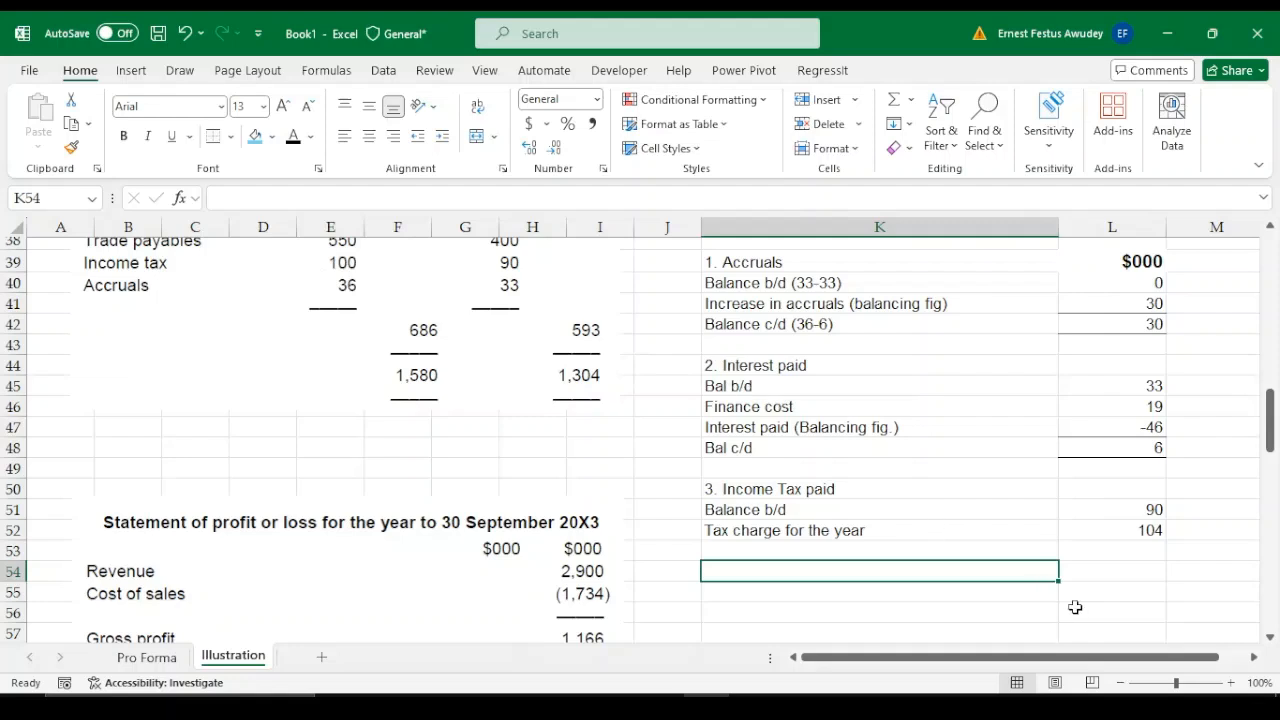
pyautogui.write('Balanc')
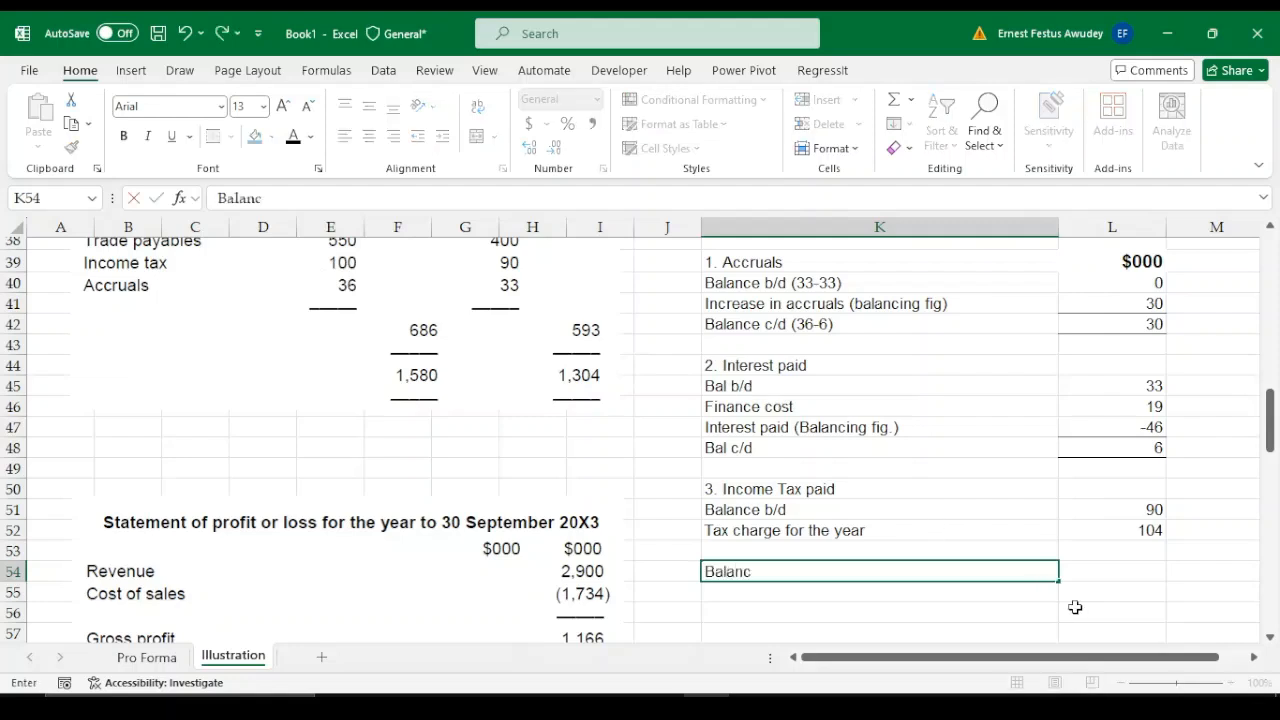
pyautogui.write('e c/d')
pyautogui.press('Tab')
pyautogui.write('100')
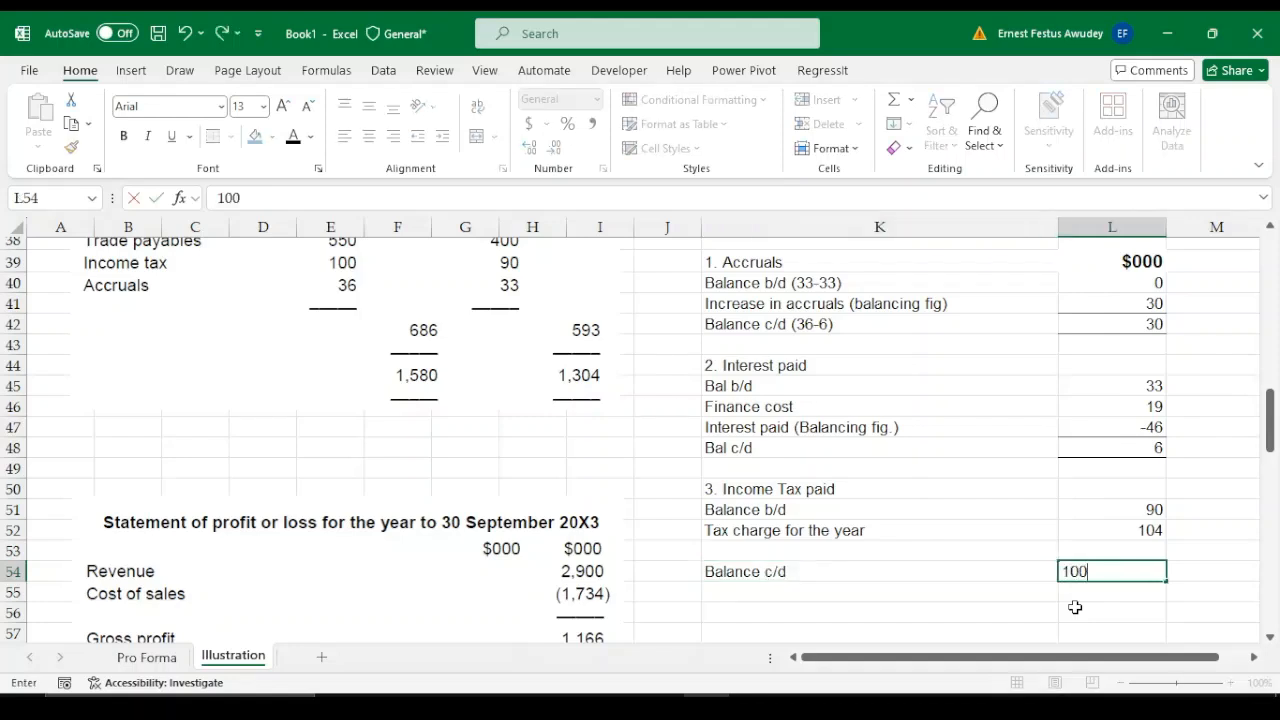
pyautogui.press('Return')
pyautogui.click(1152, 568)
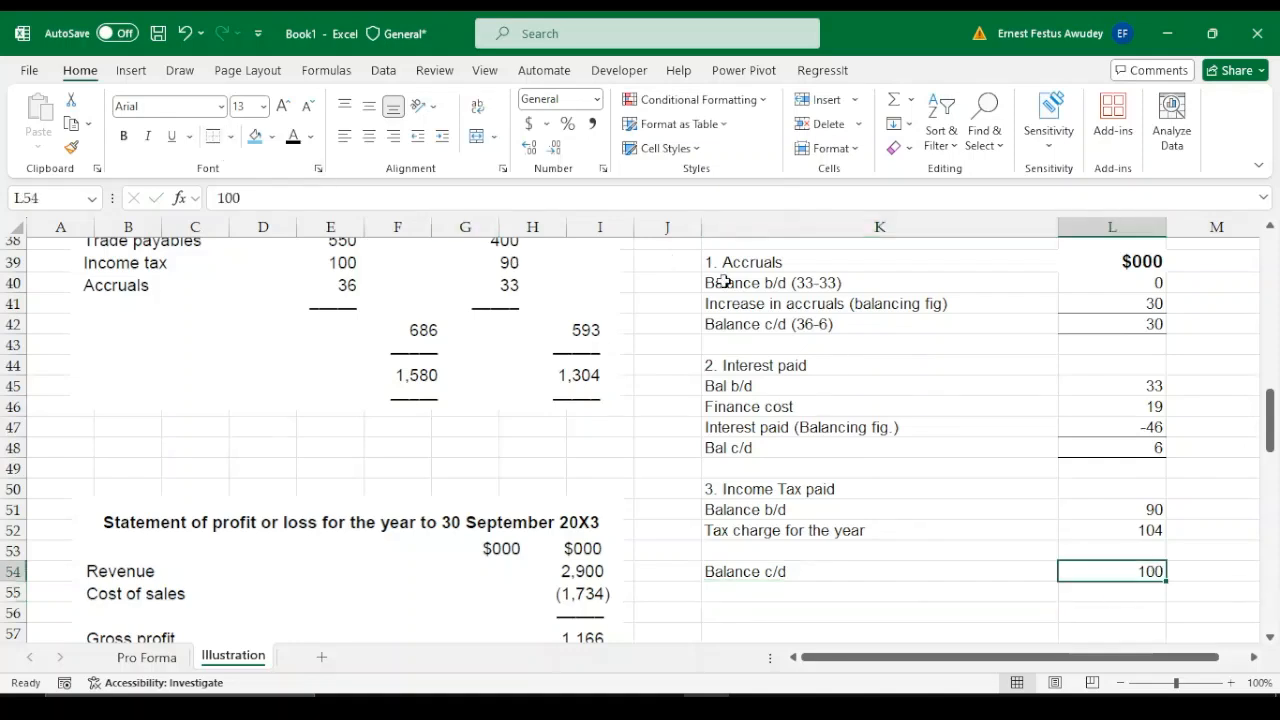
# Calculate the balancing figure of the income tax working in L53 with the formula =L54-L51-L52
pyautogui.click(1150, 551)
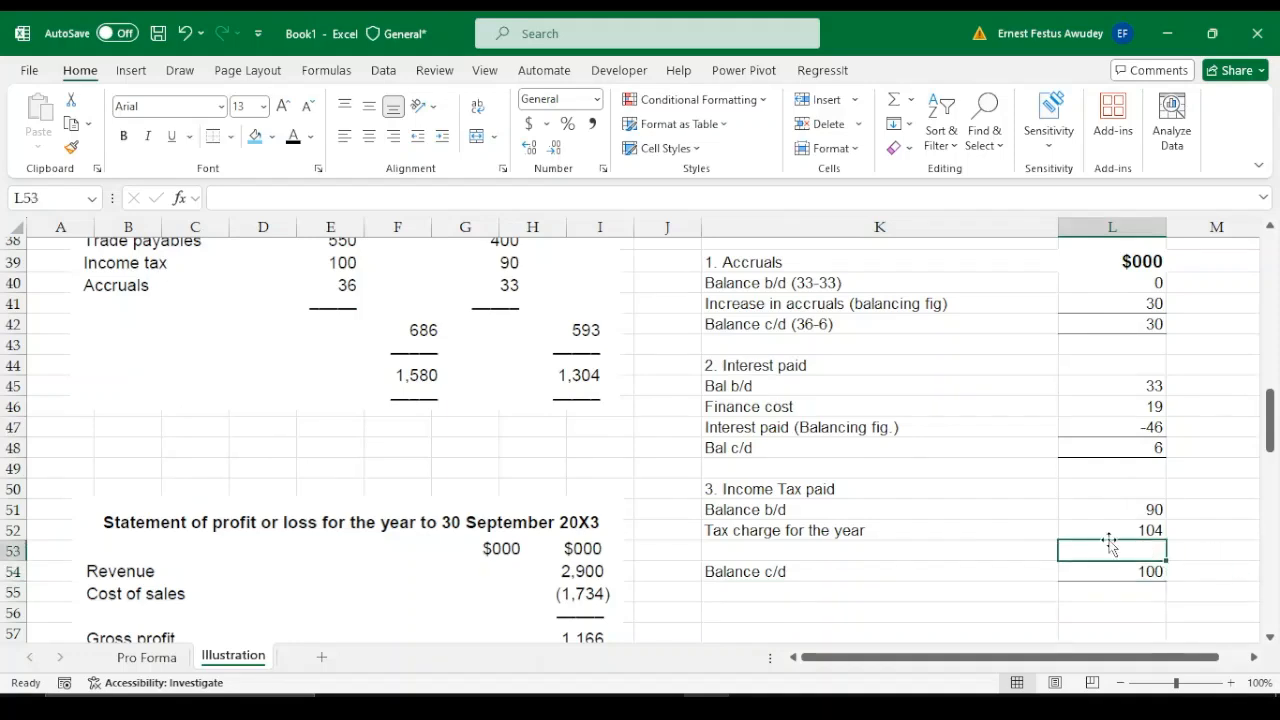
pyautogui.write('=')
pyautogui.press('Down')
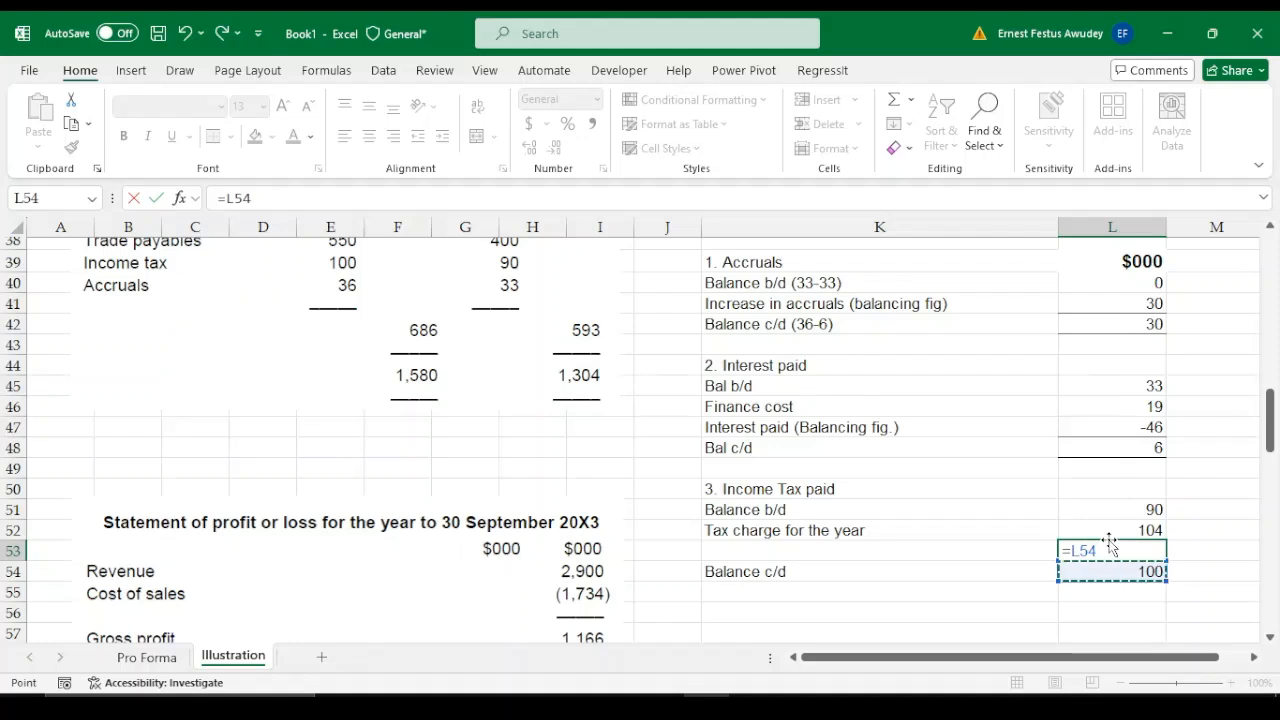
pyautogui.write('-')
pyautogui.press('Up')
pyautogui.press('Up')
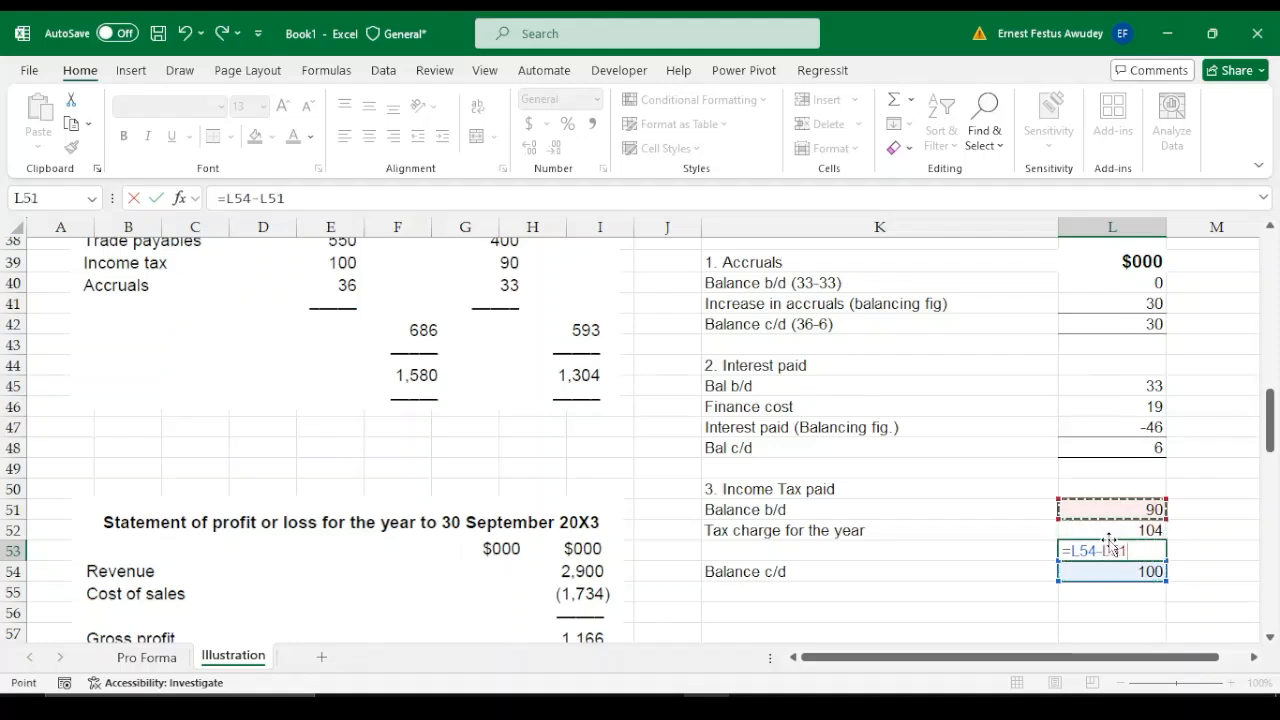
pyautogui.write('-')
pyautogui.press('Up')
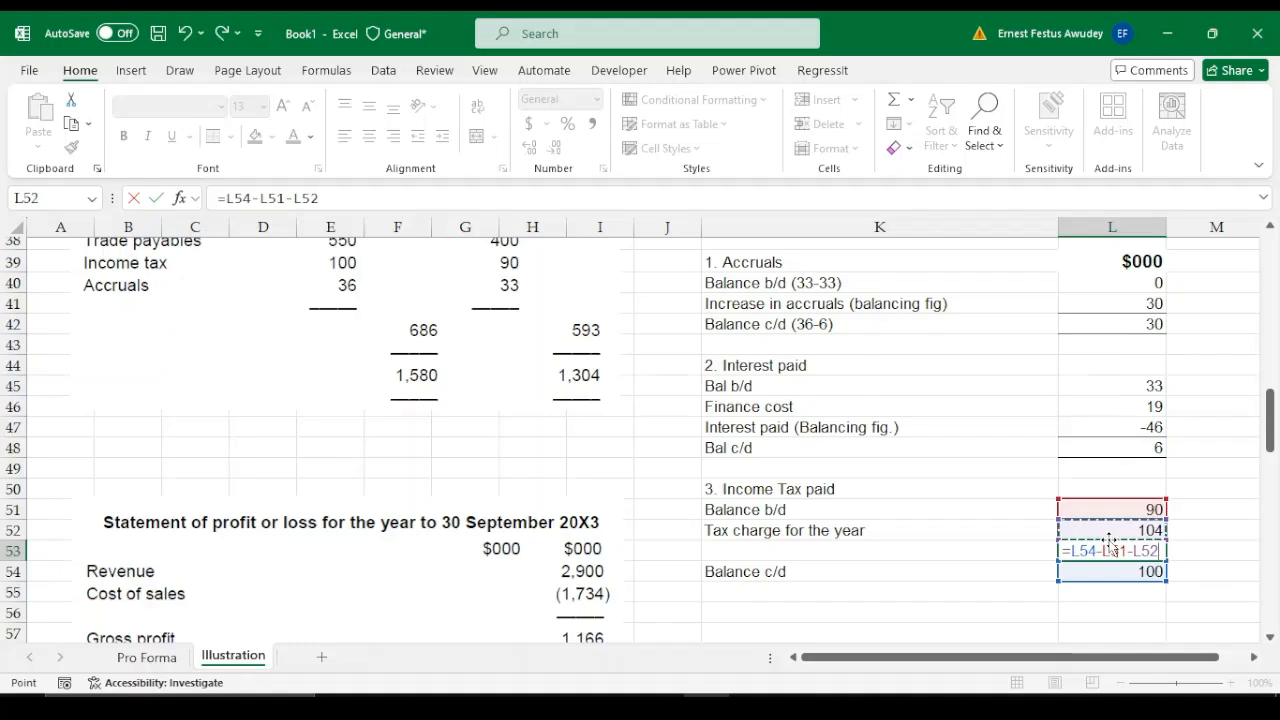
pyautogui.press('Return')
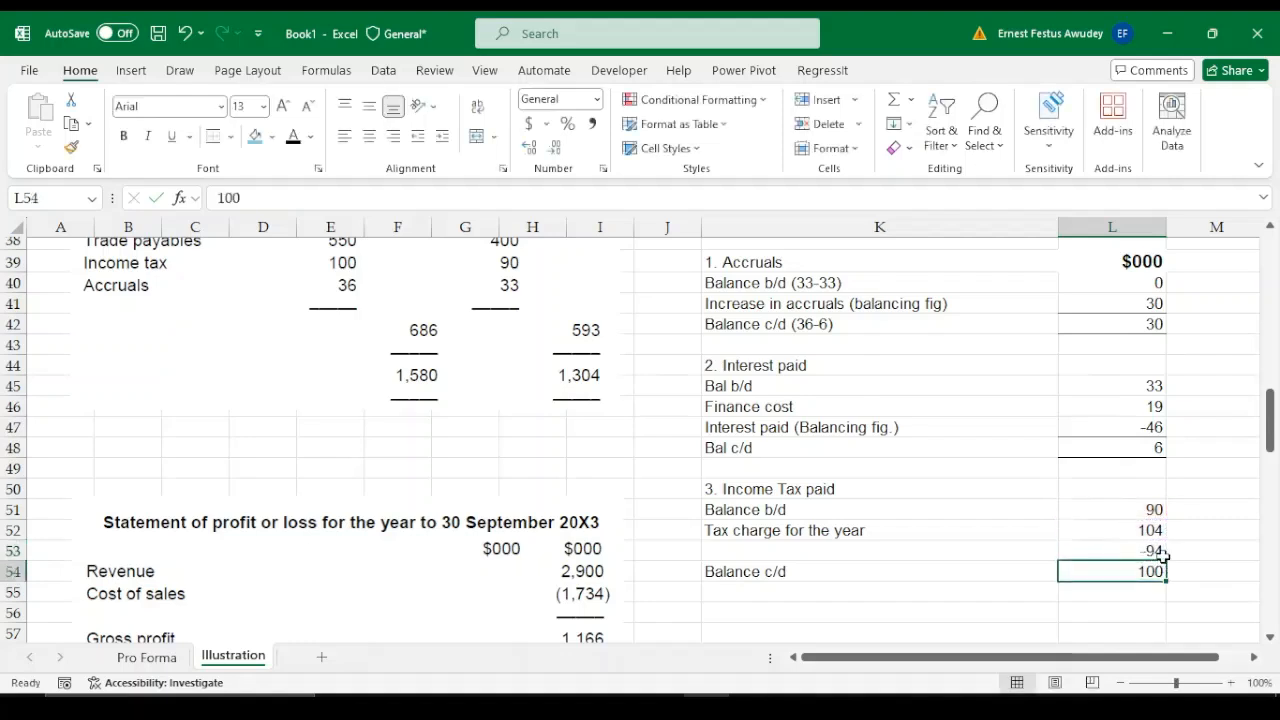
pyautogui.click(1125, 547)
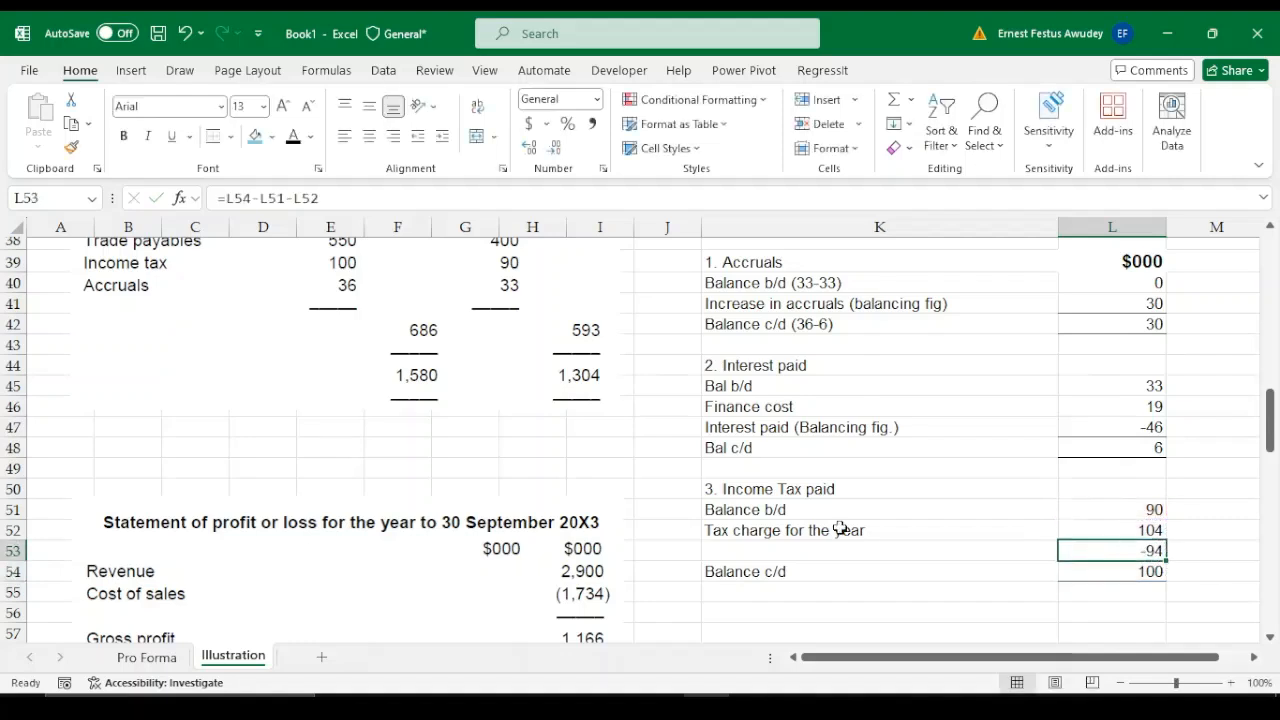
# Label the balancing figure row of the income tax working in K53 as "Income tax paid (bal. fig)"
pyautogui.click(744, 547)
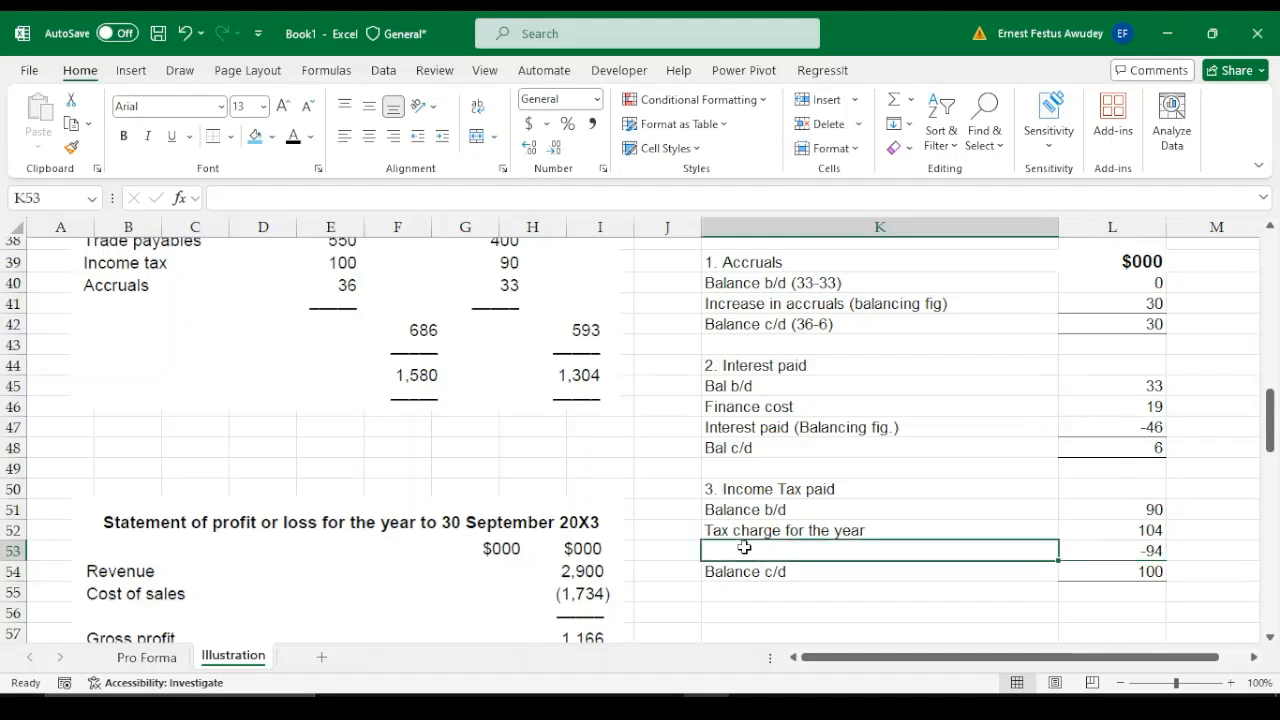
pyautogui.write('Income')
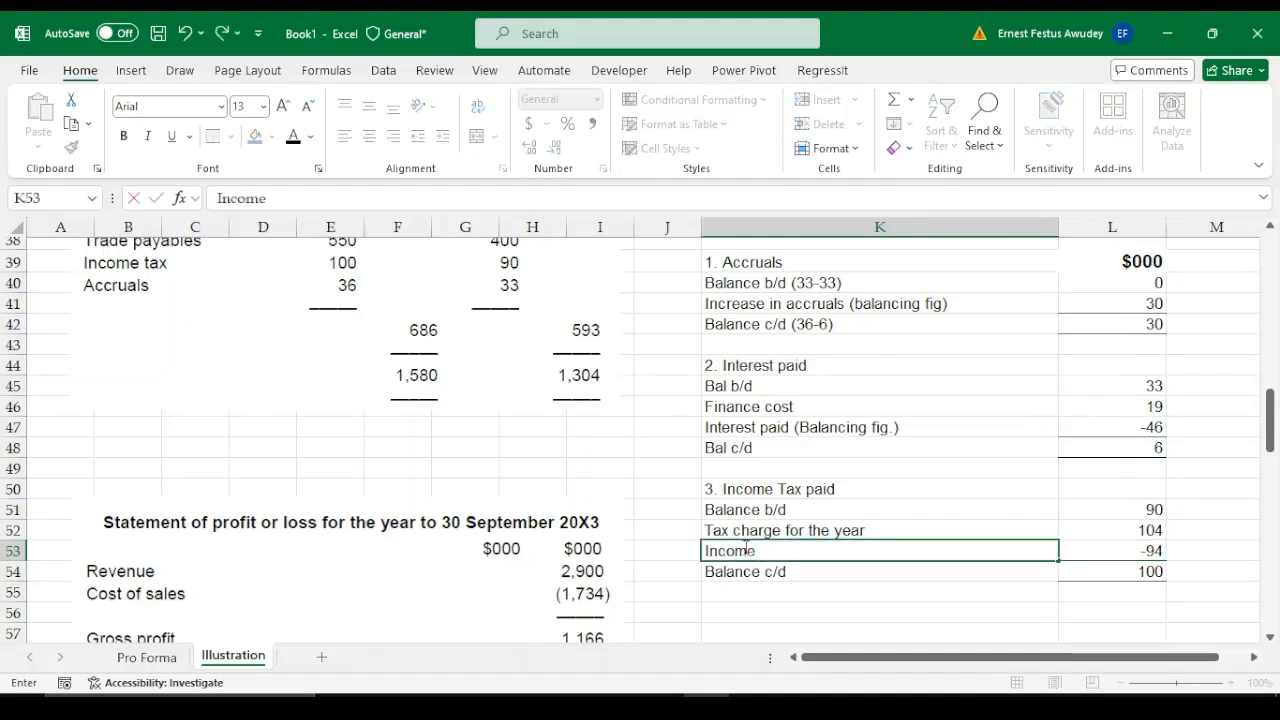
pyautogui.write(' tax paid')
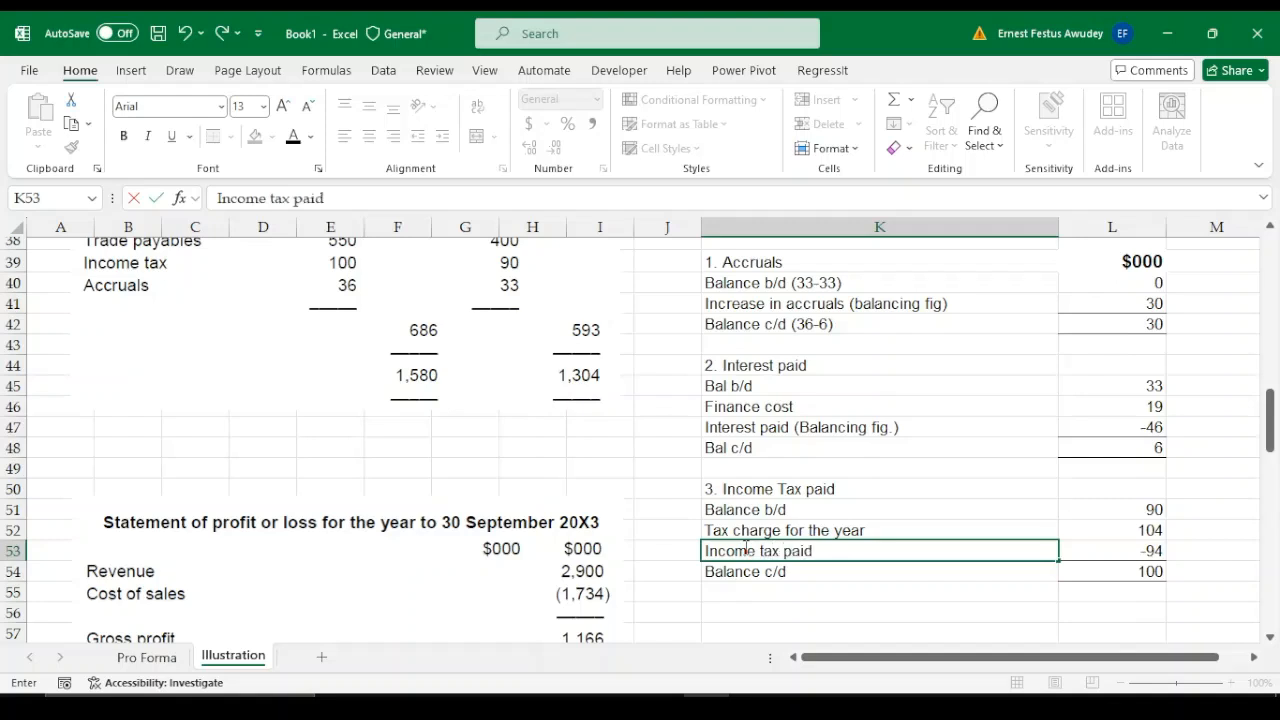
pyautogui.write(' (bal. g')
pyautogui.press('BackSpace')
pyautogui.write('fi')
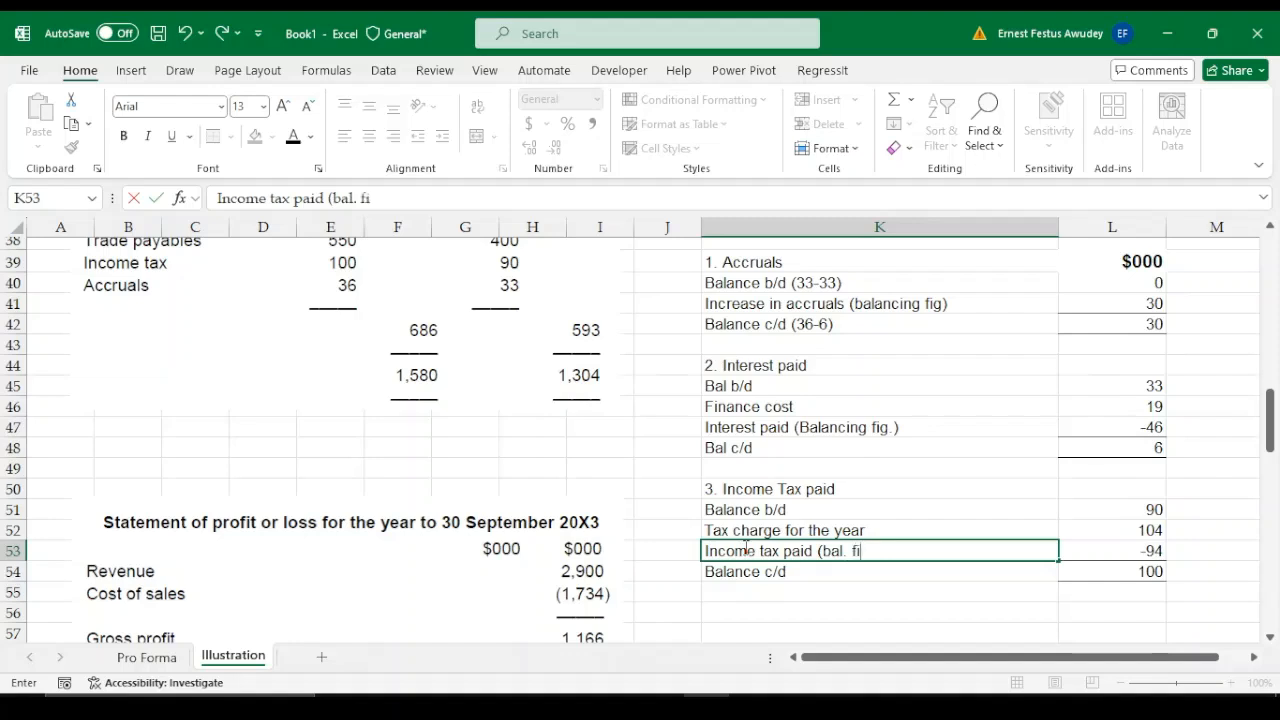
pyautogui.write('g)')
pyautogui.press('Return')
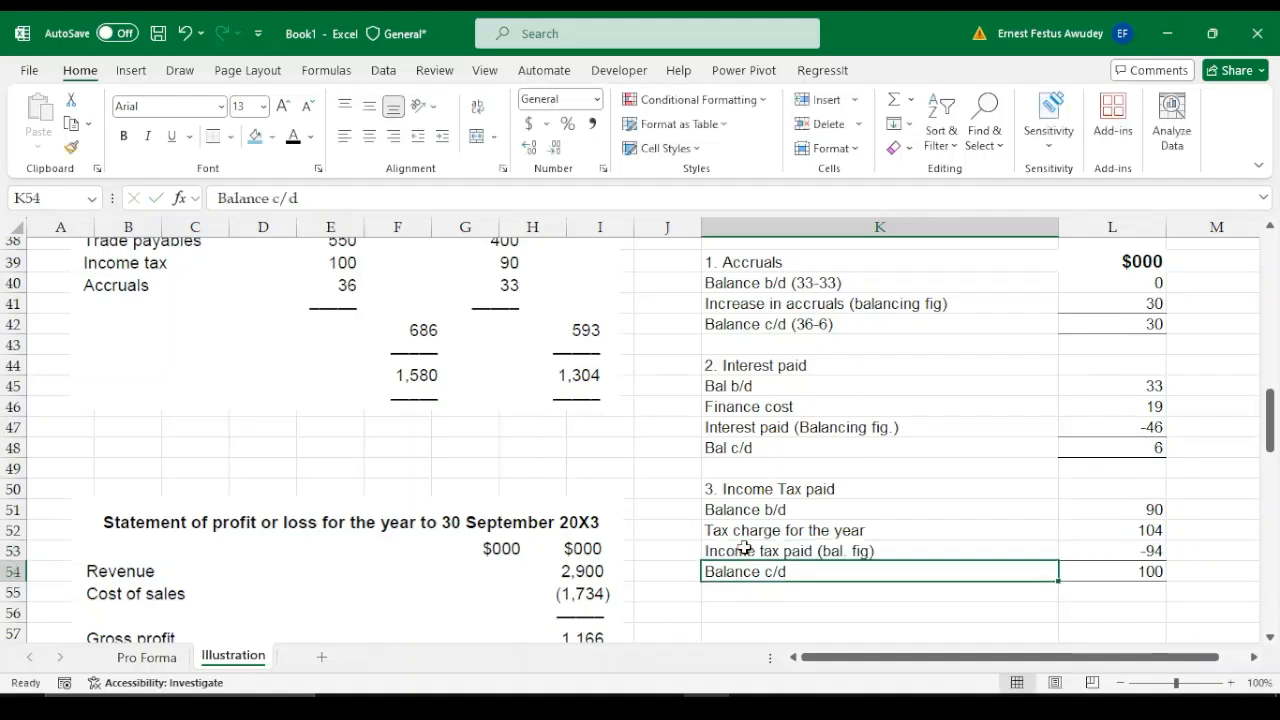
# Replace the Interest paid placeholder in L17 of the cash flow statement with -46
pyautogui.click(1137, 543)
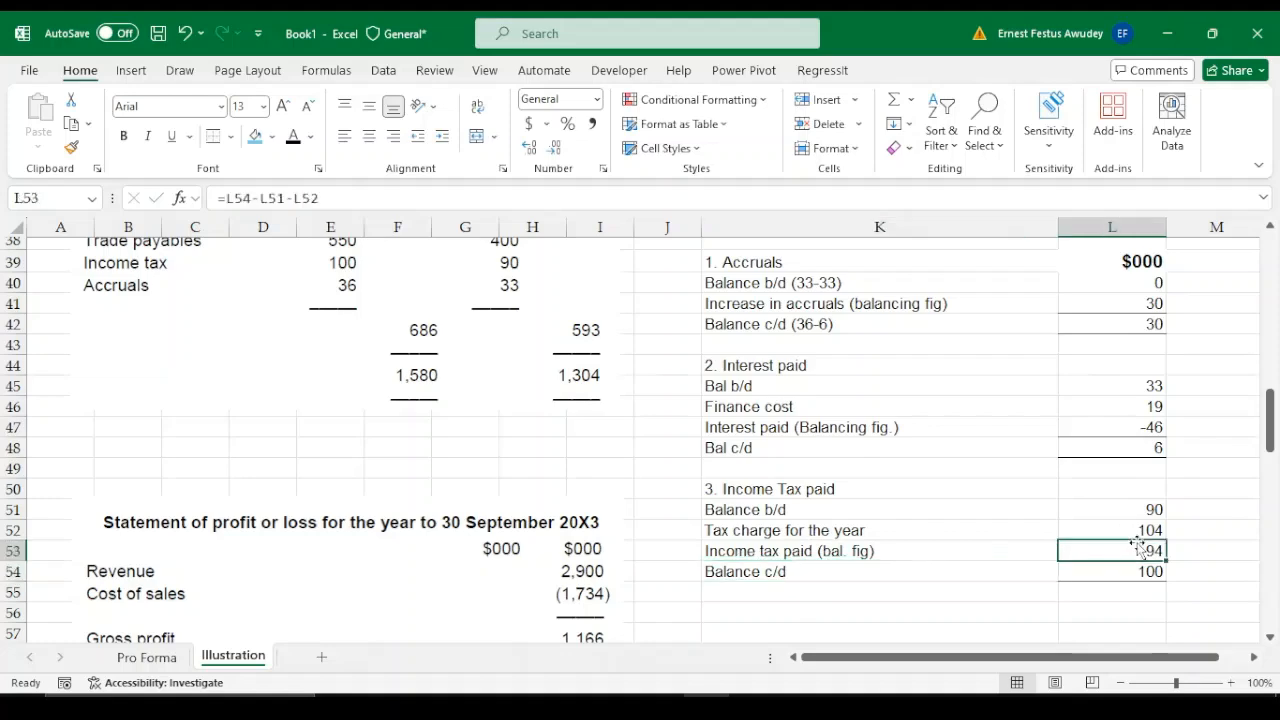
pyautogui.press('Up')
pyautogui.press('Up')
pyautogui.press('Up')
pyautogui.press('Up')
pyautogui.press('Up')
pyautogui.press('Up')
pyautogui.press('Up')
pyautogui.press('Up')
pyautogui.press('Up')
pyautogui.press('Up')
pyautogui.press('Up')
pyautogui.press('Up')
pyautogui.press('Up')
pyautogui.press('Up')
pyautogui.press('Up')
pyautogui.press('Up')
pyautogui.press('Up')
pyautogui.press('Up')
pyautogui.press('Up')
pyautogui.press('Up')
pyautogui.press('Up')
pyautogui.press('Up')
pyautogui.press('Up')
pyautogui.press('Up')
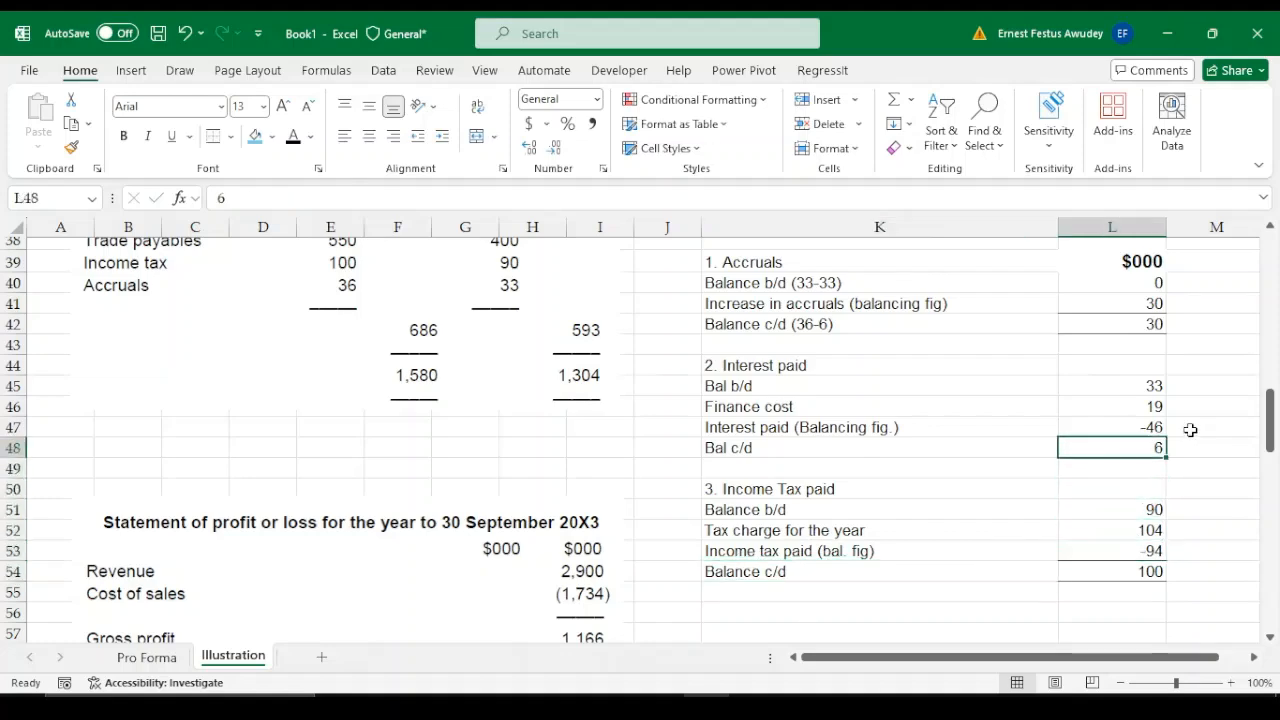
pyautogui.press('Down')
pyautogui.press('Down')
pyautogui.press('Down')
pyautogui.press('Down')
pyautogui.press('Down')
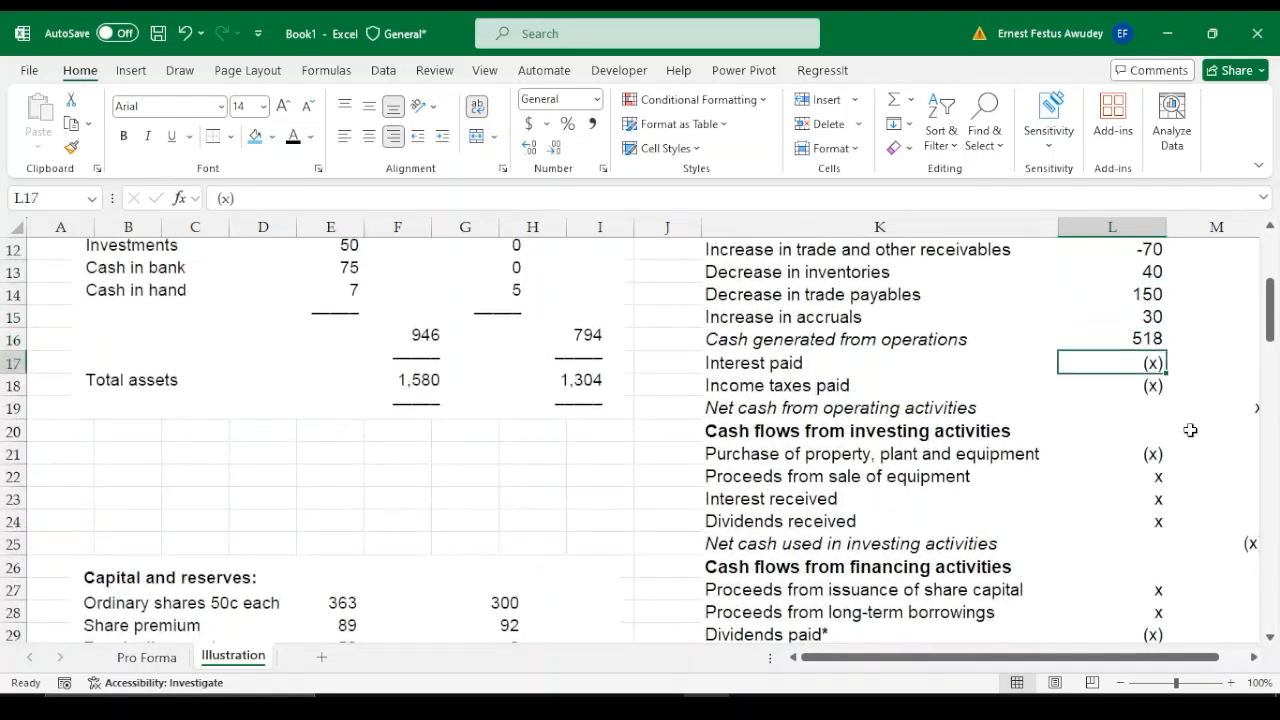
pyautogui.write('-')
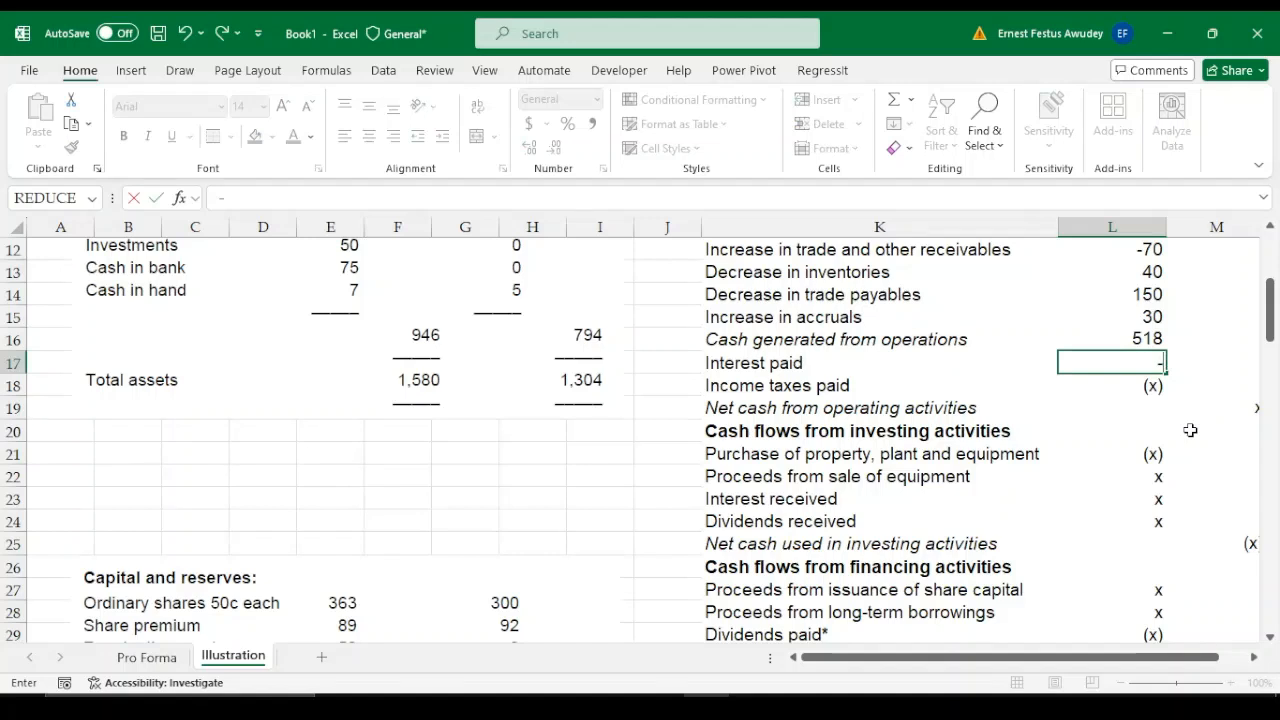
pyautogui.write('46')
pyautogui.press('Return')
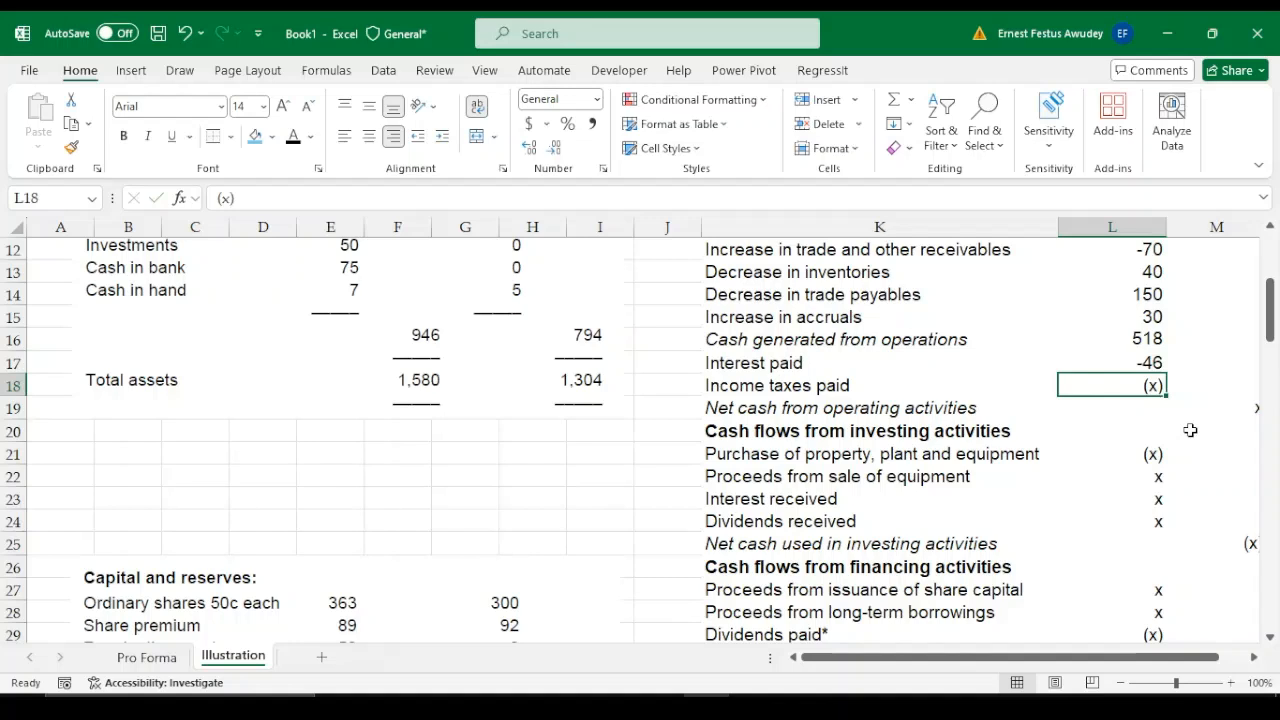
# Replace the Income taxes paid placeholder in L18 of the cash flow statement with -94
pyautogui.write('-')
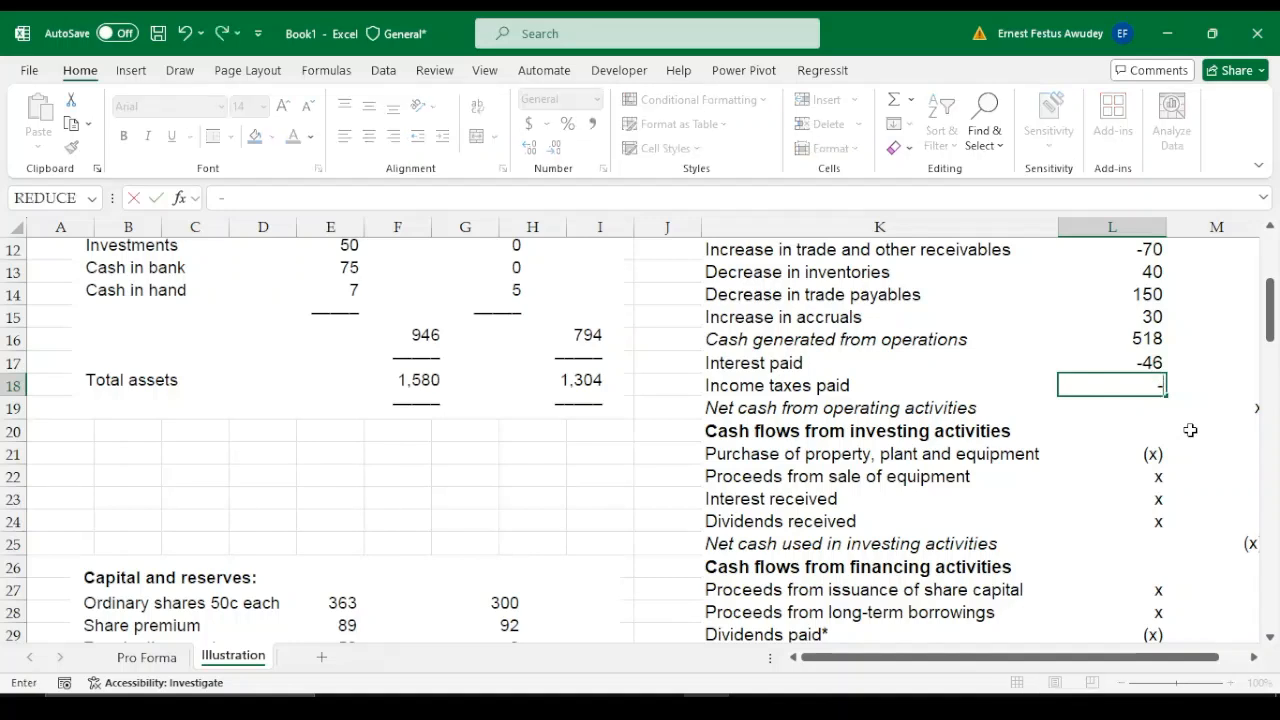
pyautogui.write('94')
pyautogui.press('Return')
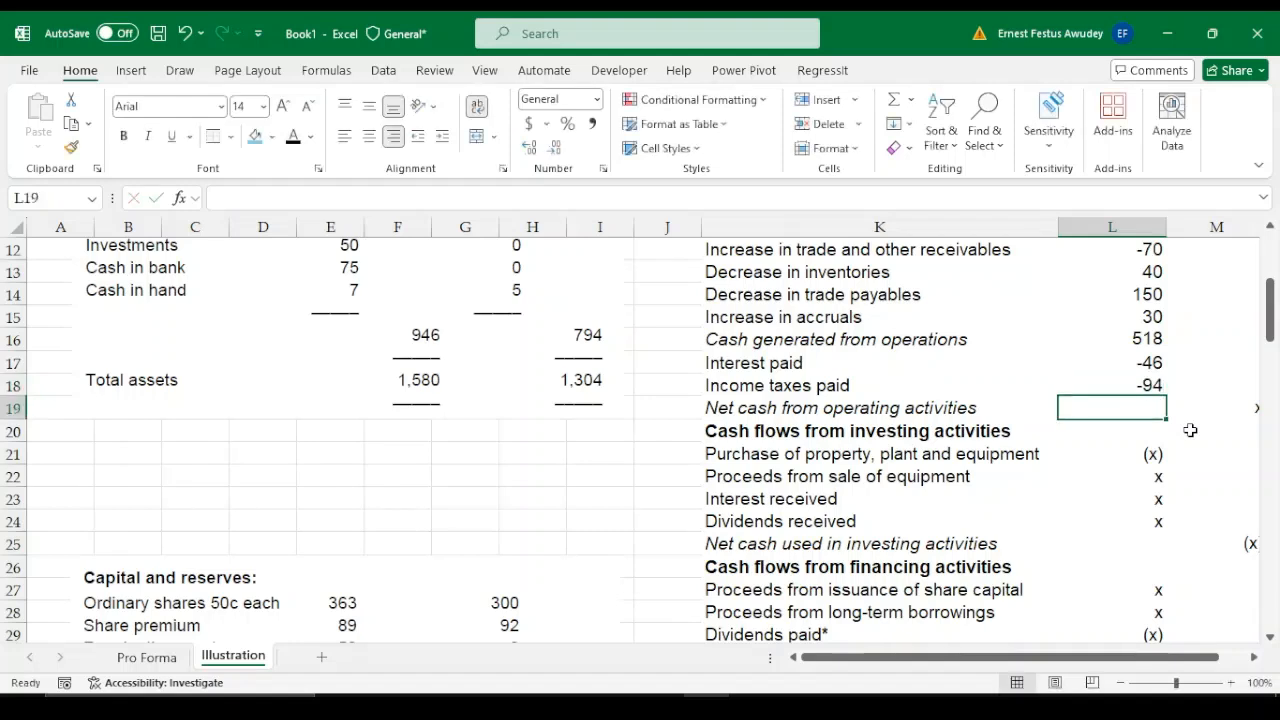
# Try the formula =L16:L18 in M19 for net cash from operating activities
pyautogui.press('Right')
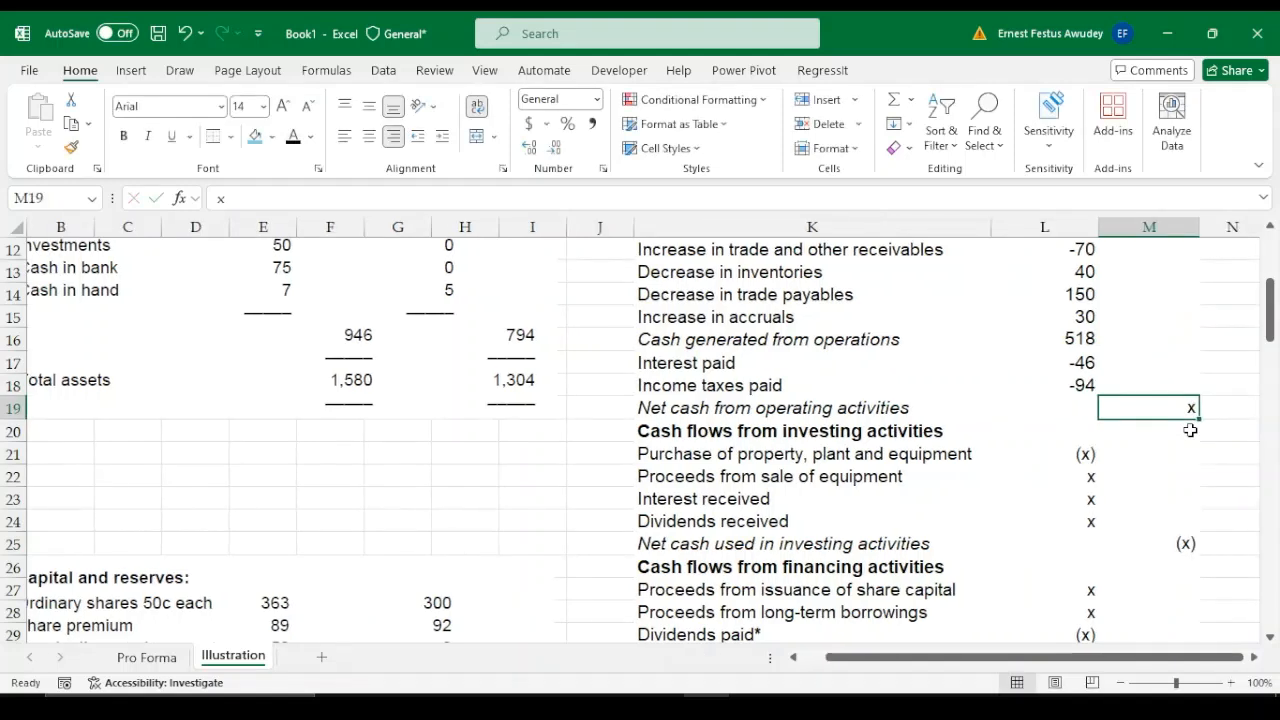
pyautogui.write('=')
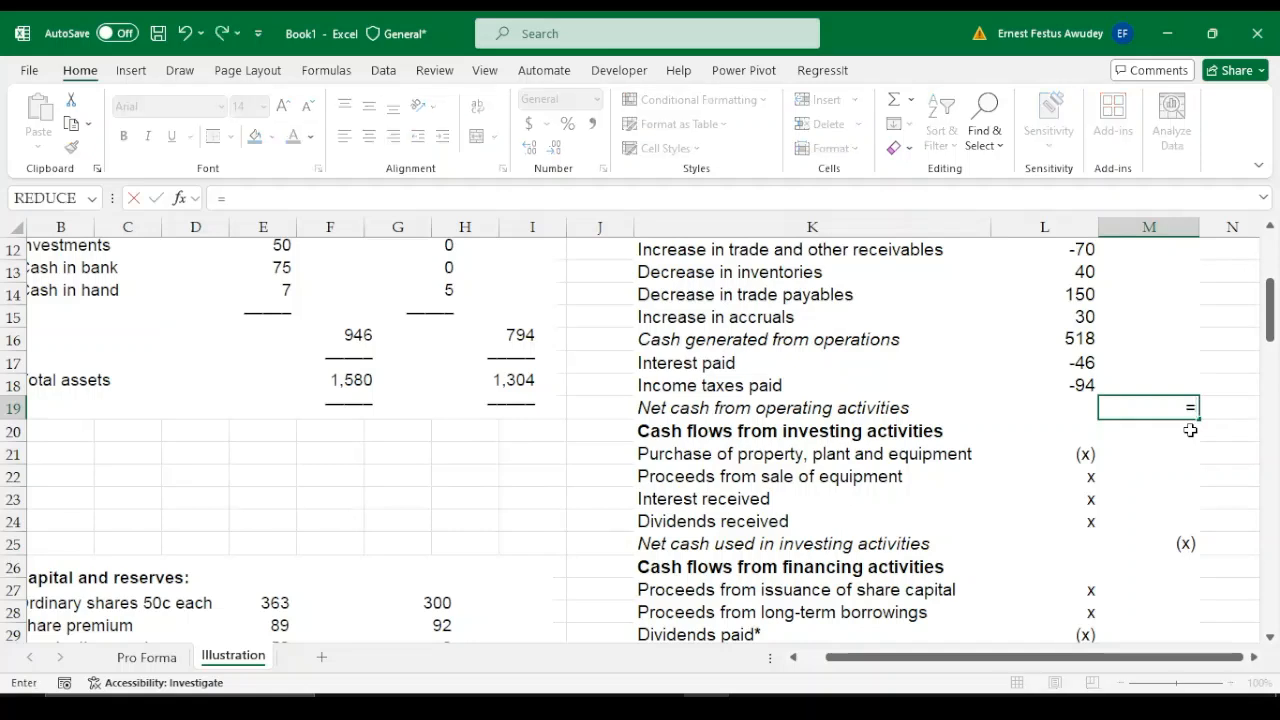
pyautogui.moveTo(1072, 336); pyautogui.dragTo(1075, 380)
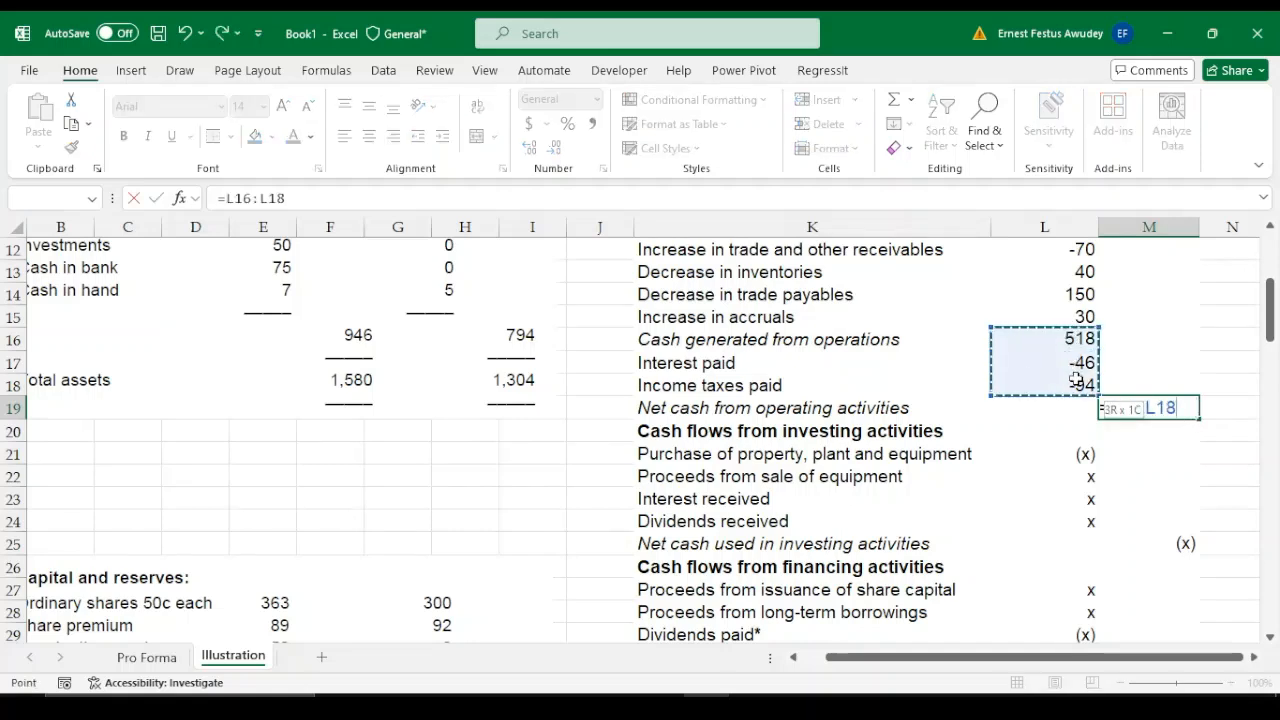
pyautogui.press('Return')
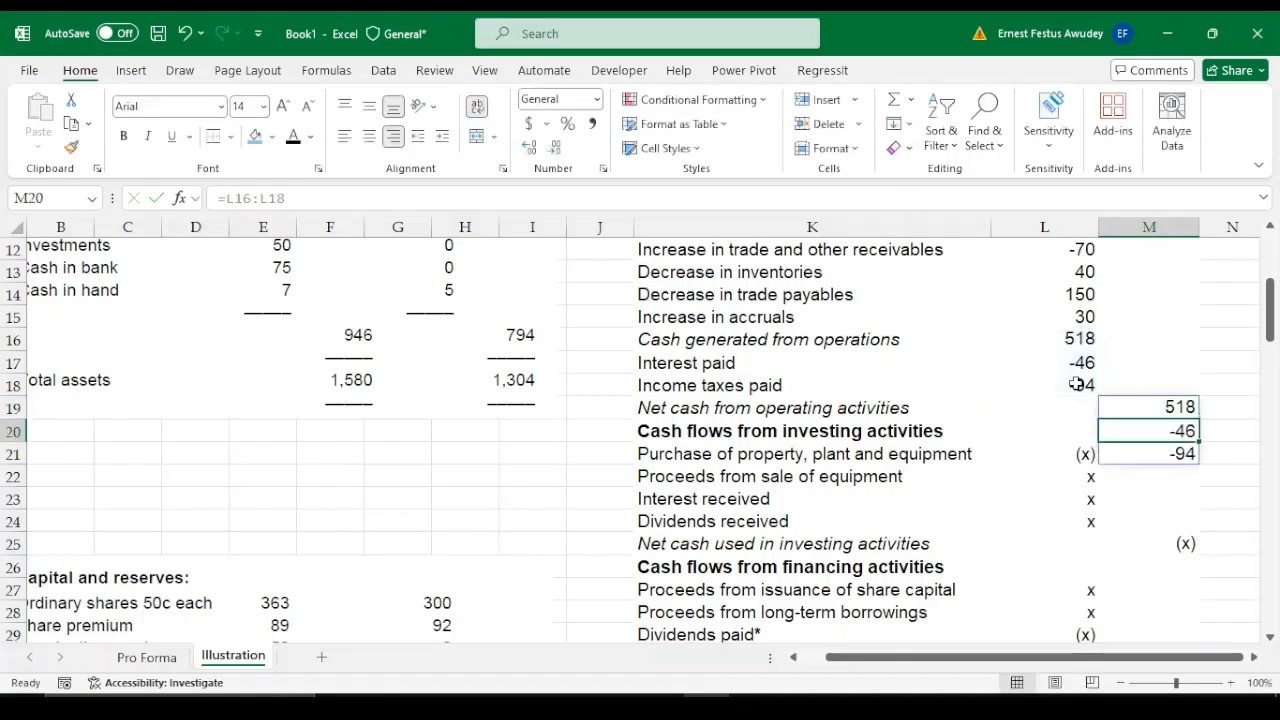
pyautogui.click(1170, 407)
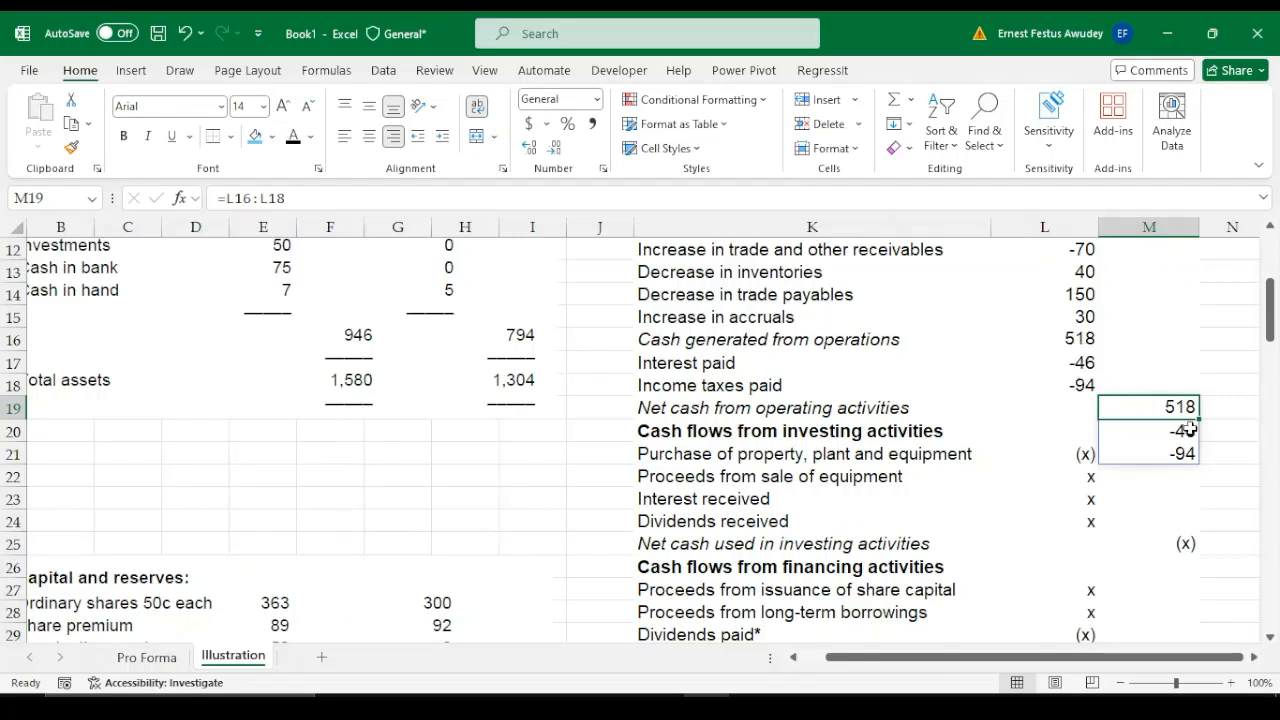
pyautogui.click(1229, 444)
# Calculate net cash from operating activities in M19 with the formula =SUM(L16:L18)
pyautogui.click(1170, 407)
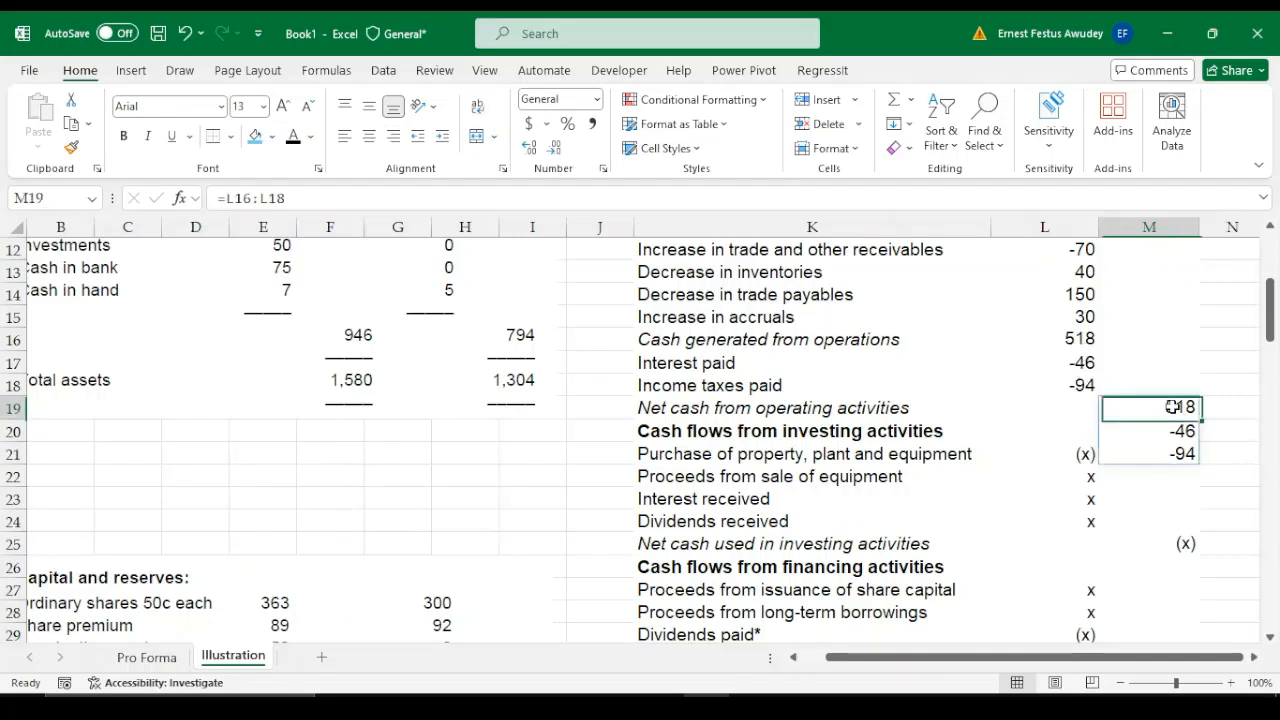
pyautogui.write('=')
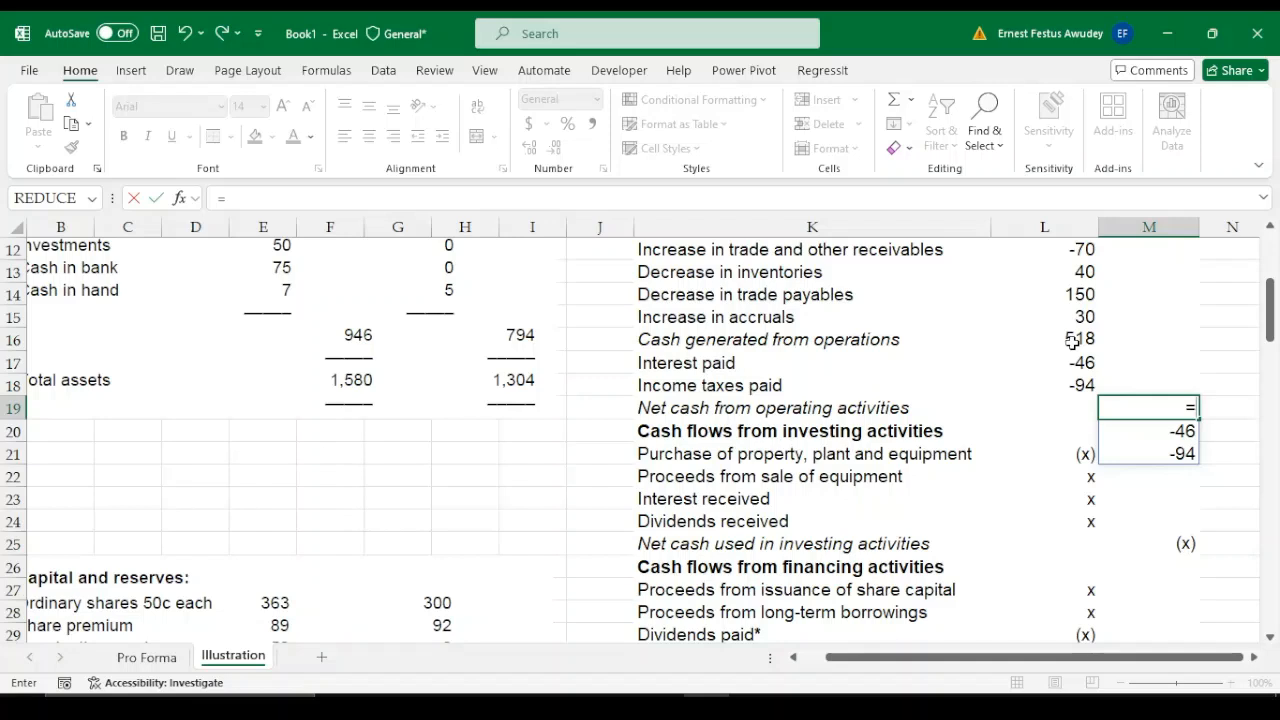
pyautogui.write('su')
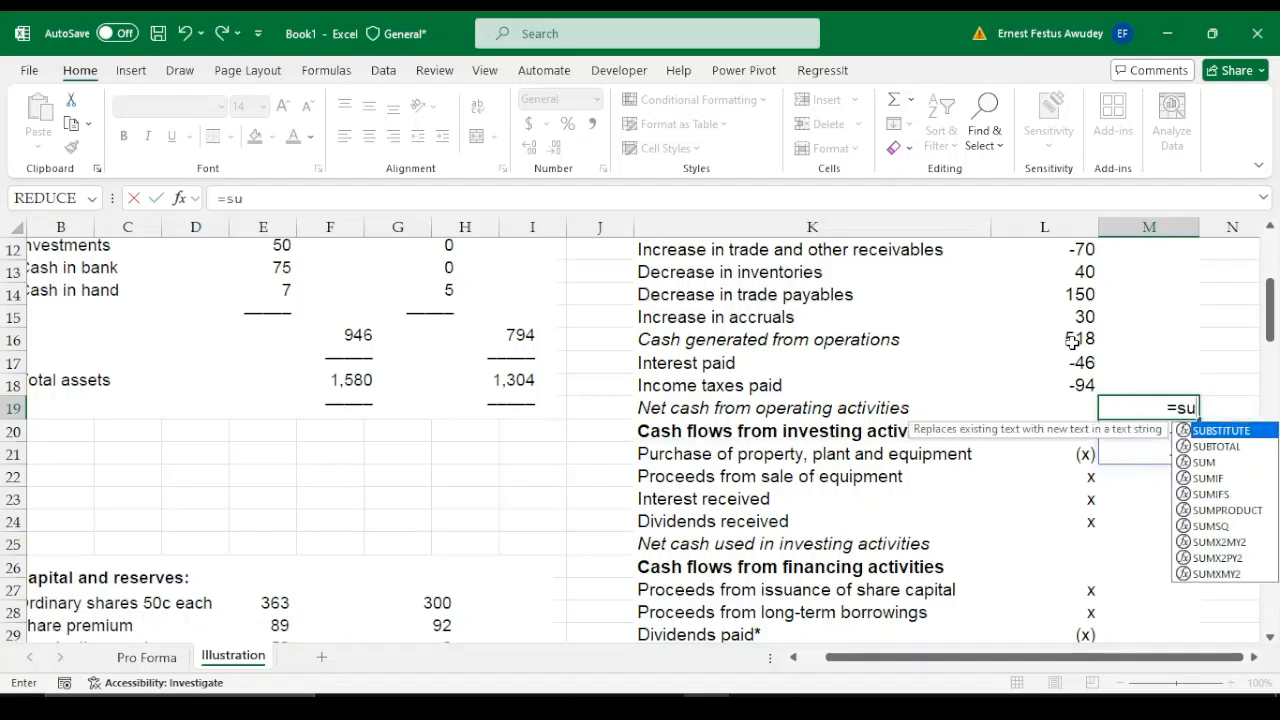
pyautogui.write('m(')
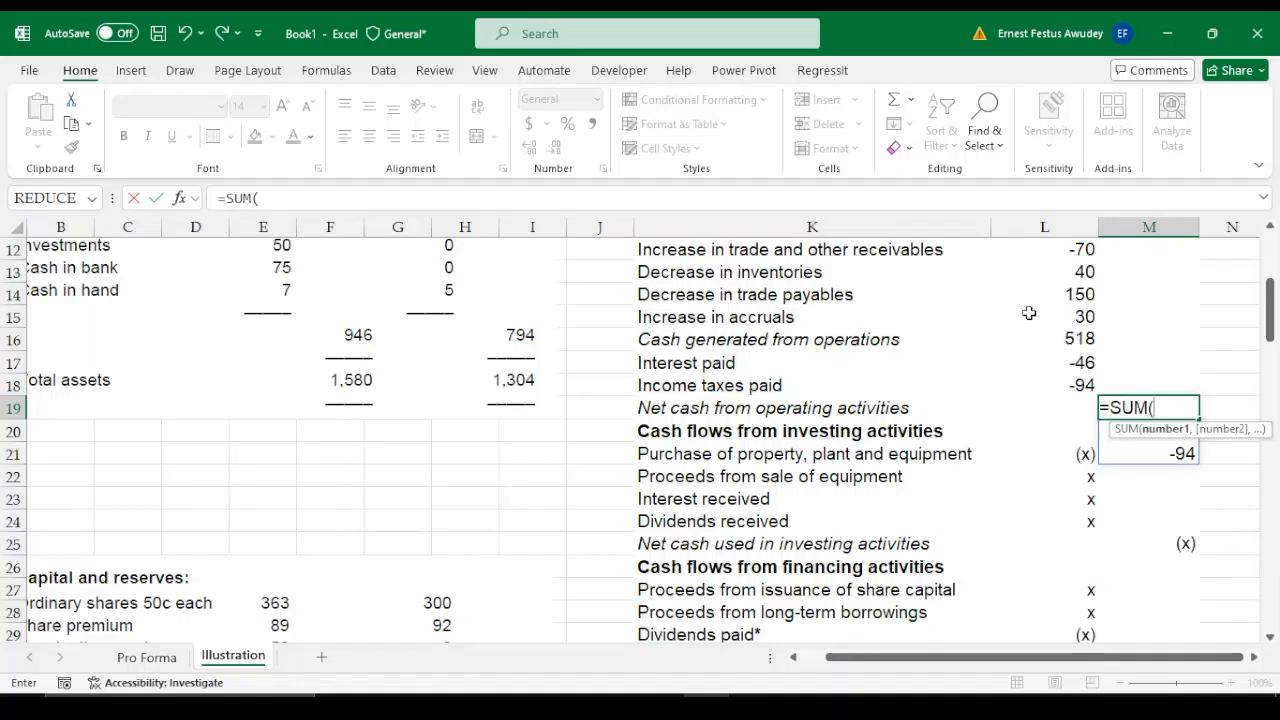
pyautogui.moveTo(1064, 340); pyautogui.dragTo(1067, 380)
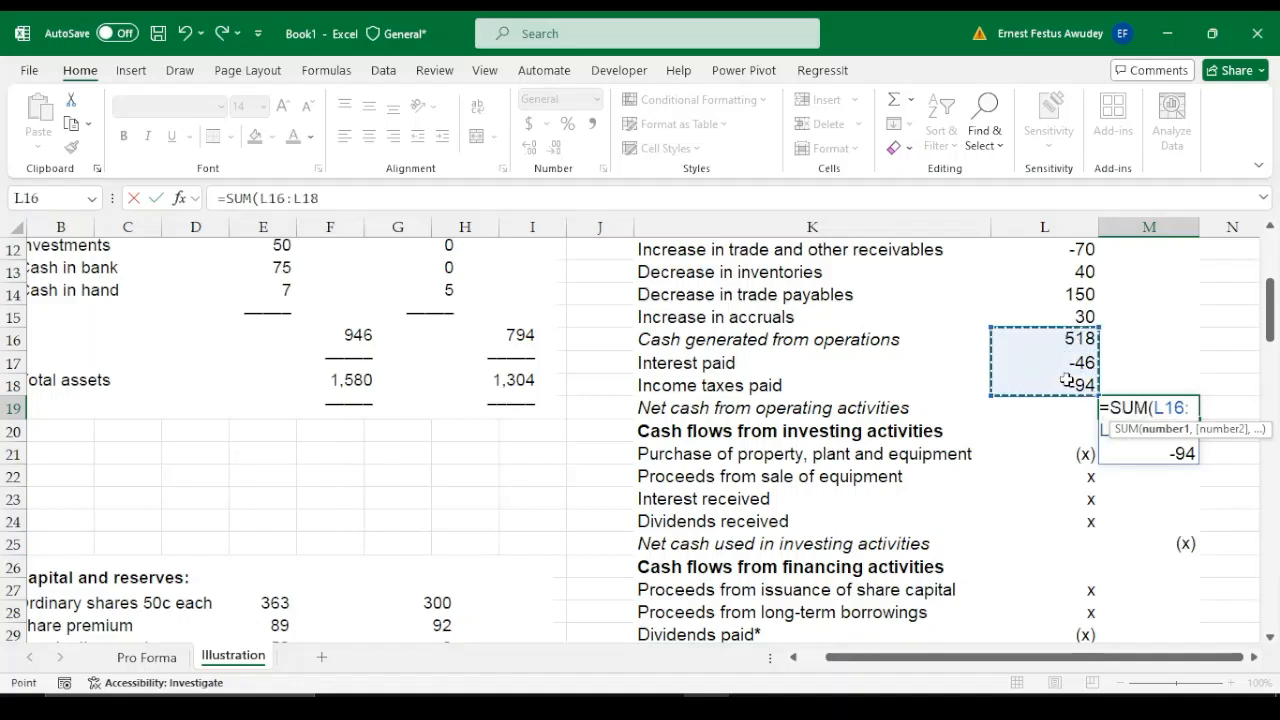
pyautogui.write(')')
pyautogui.press('Return')
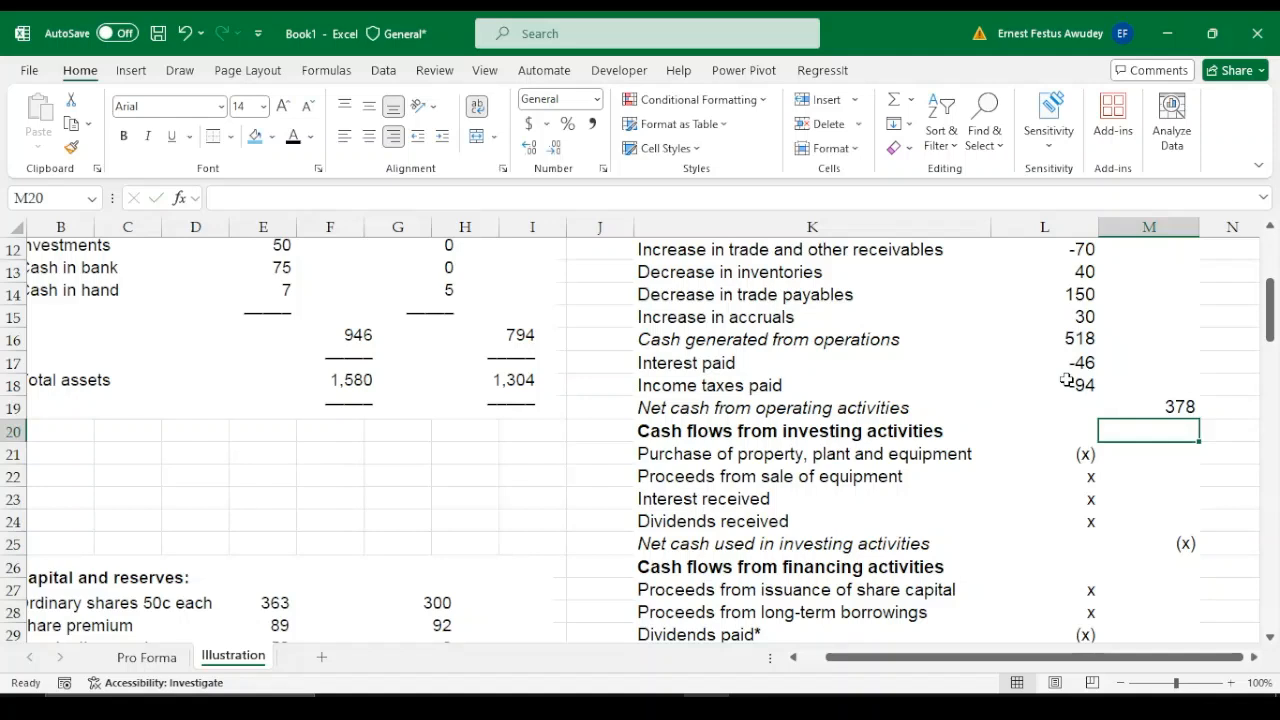
pyautogui.click(1180, 407)
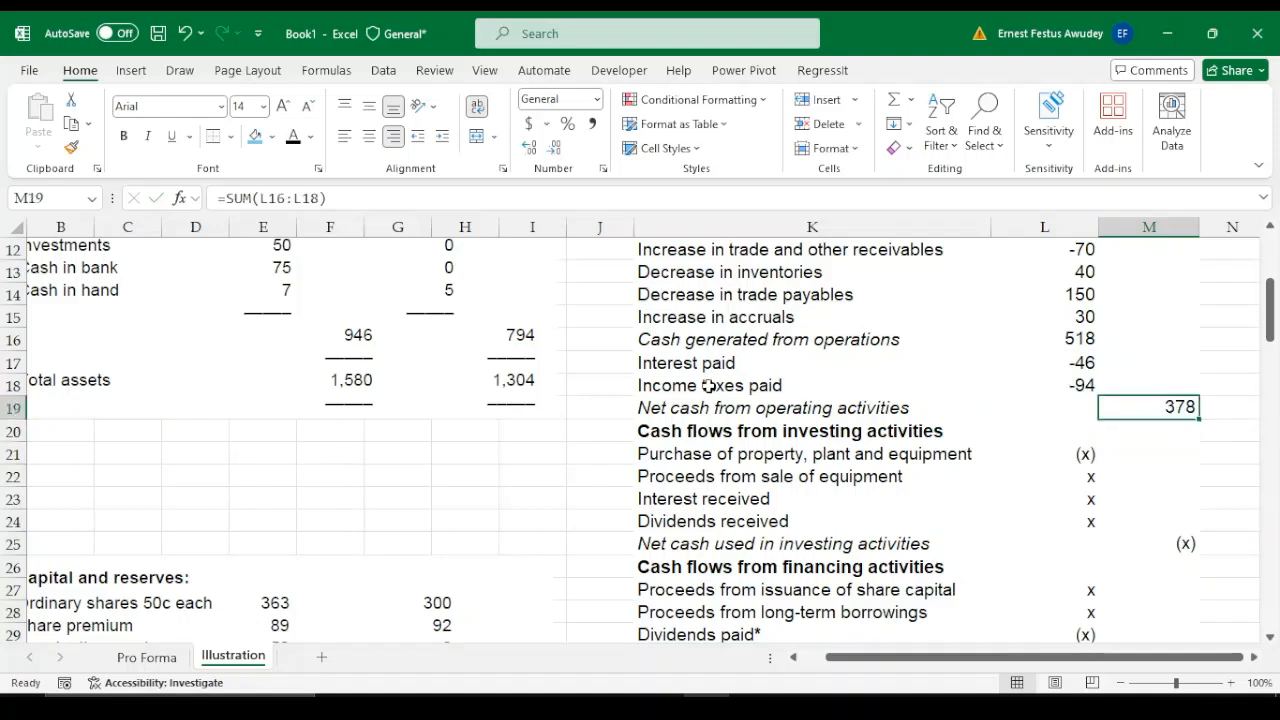
pyautogui.click(657, 408)
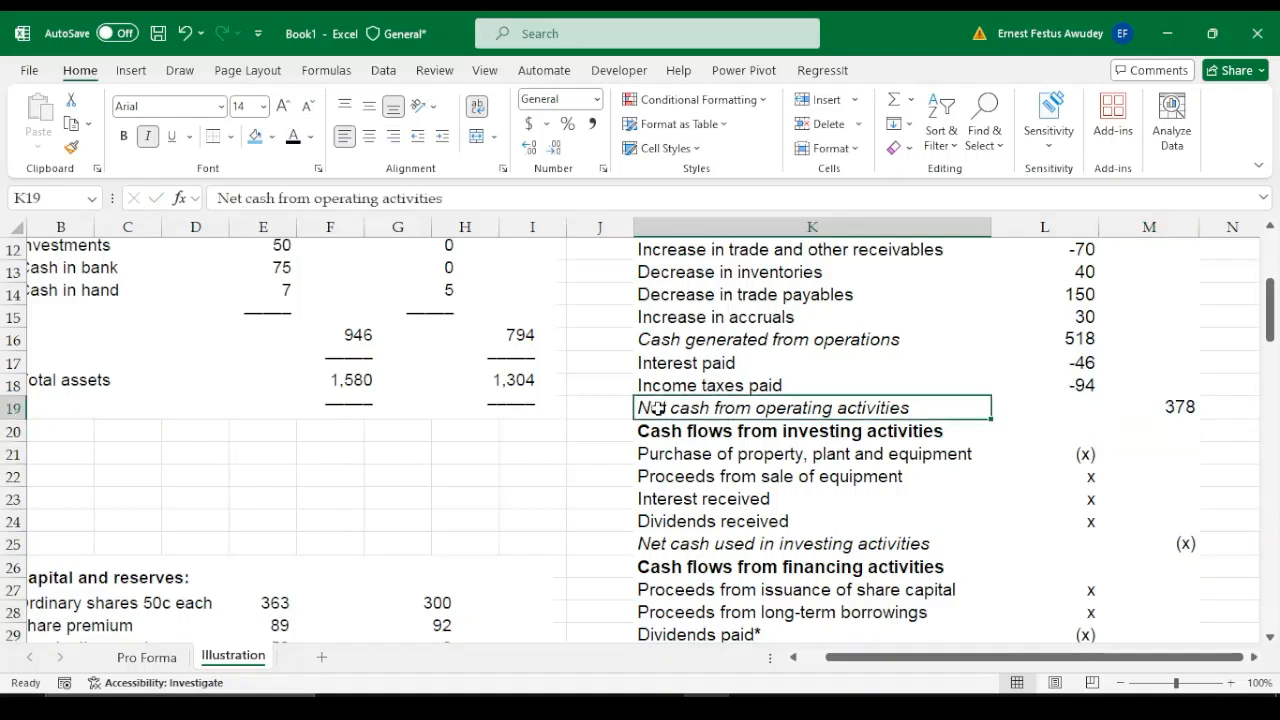
pyautogui.click(1170, 400)
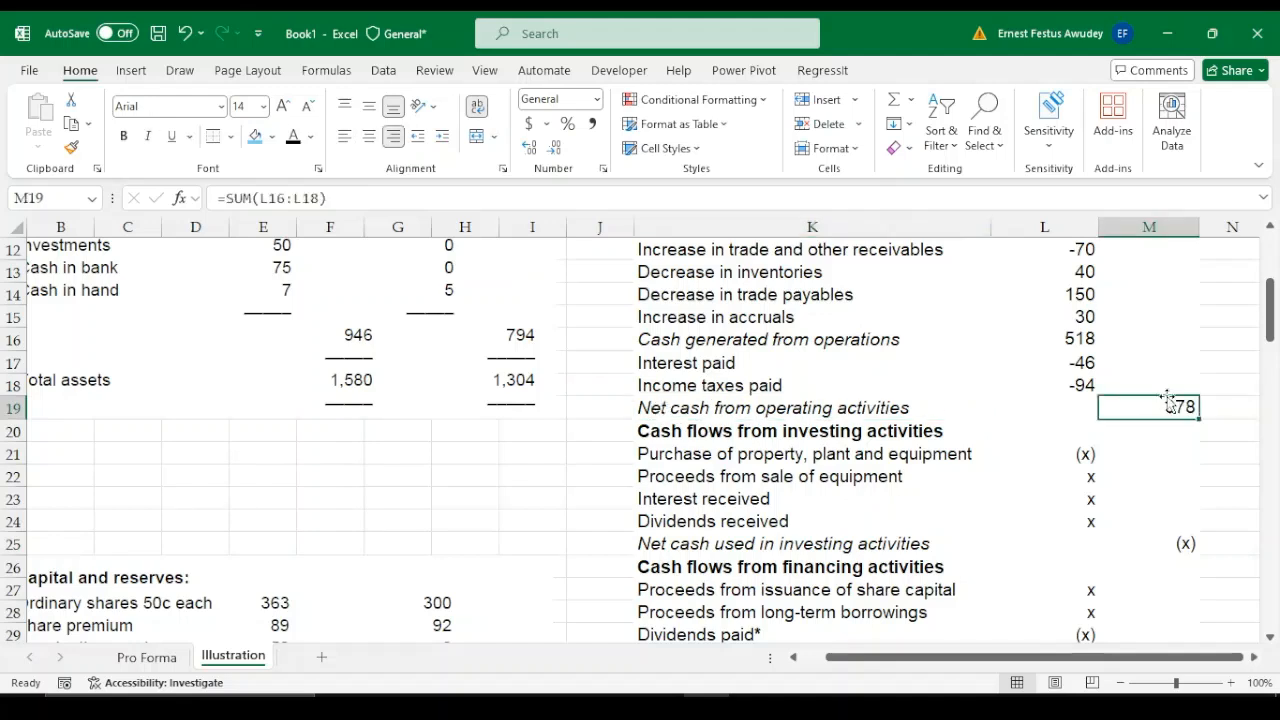
# Add a bottom border under the Increase in accruals figure in L15 and the Income taxes paid figure in L18
pyautogui.click(1080, 316)
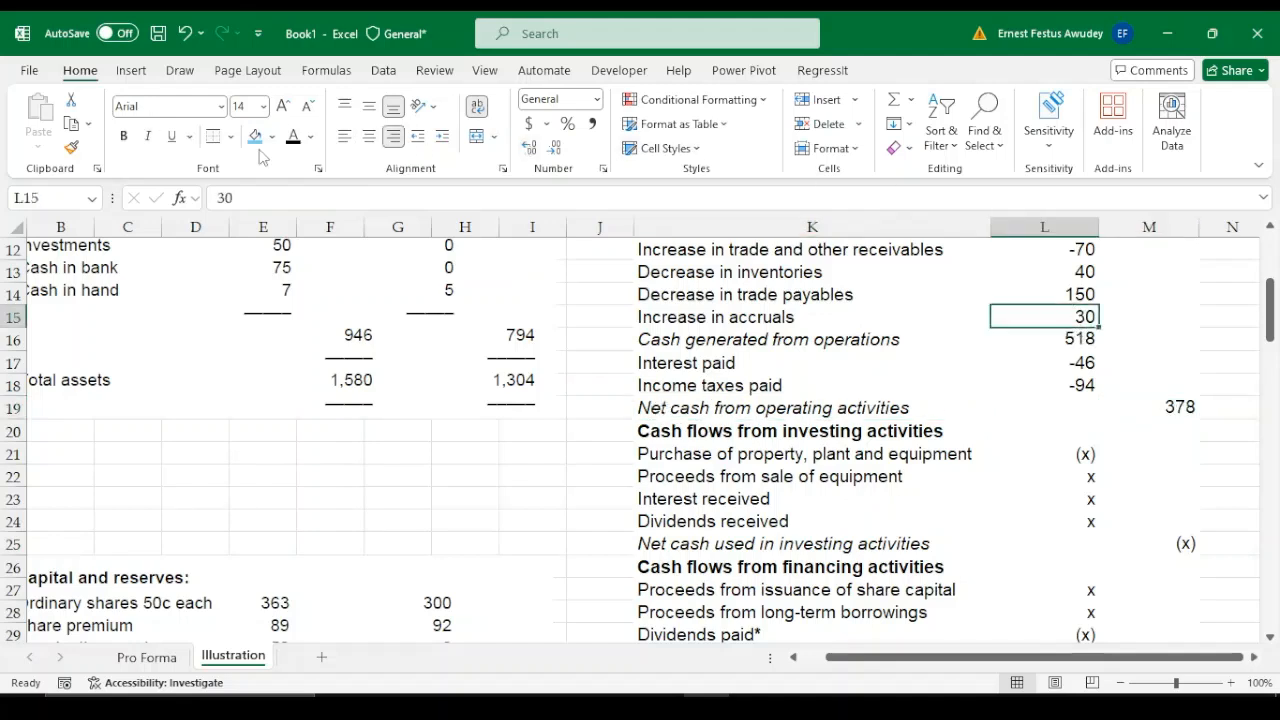
pyautogui.click(230, 136)
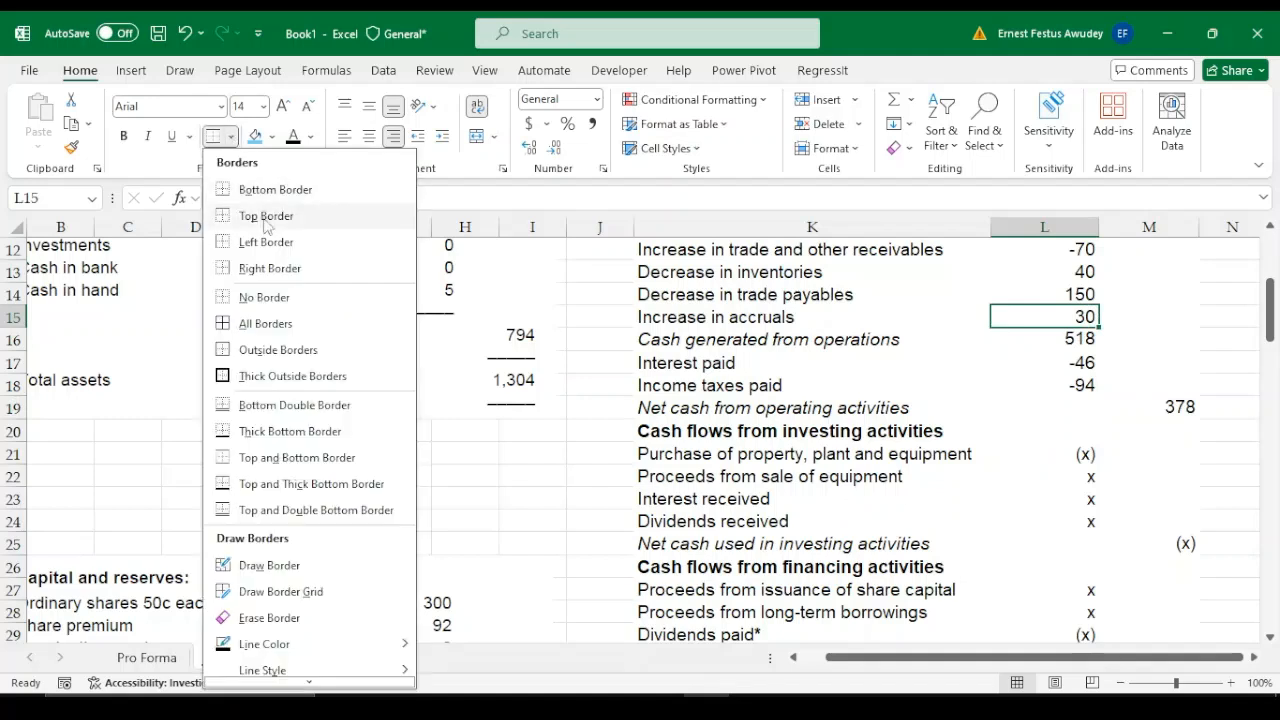
pyautogui.click(278, 189)
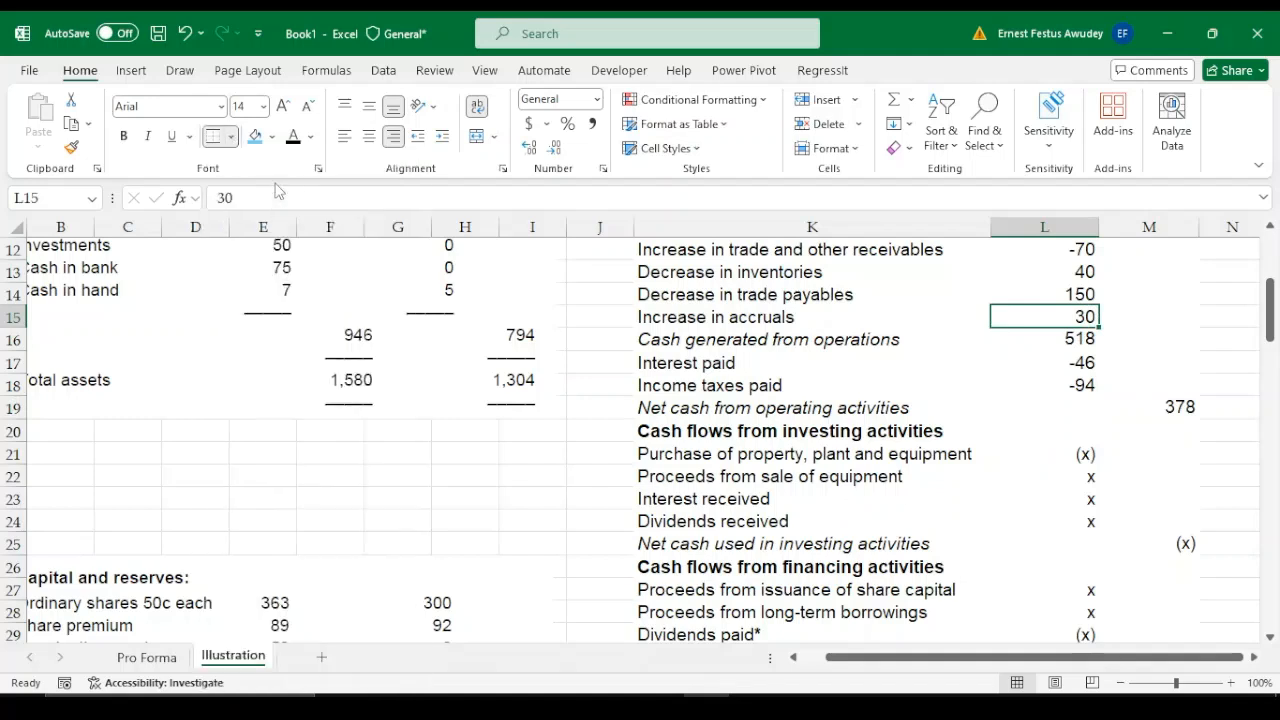
pyautogui.click(1094, 339)
pyautogui.click(1088, 388)
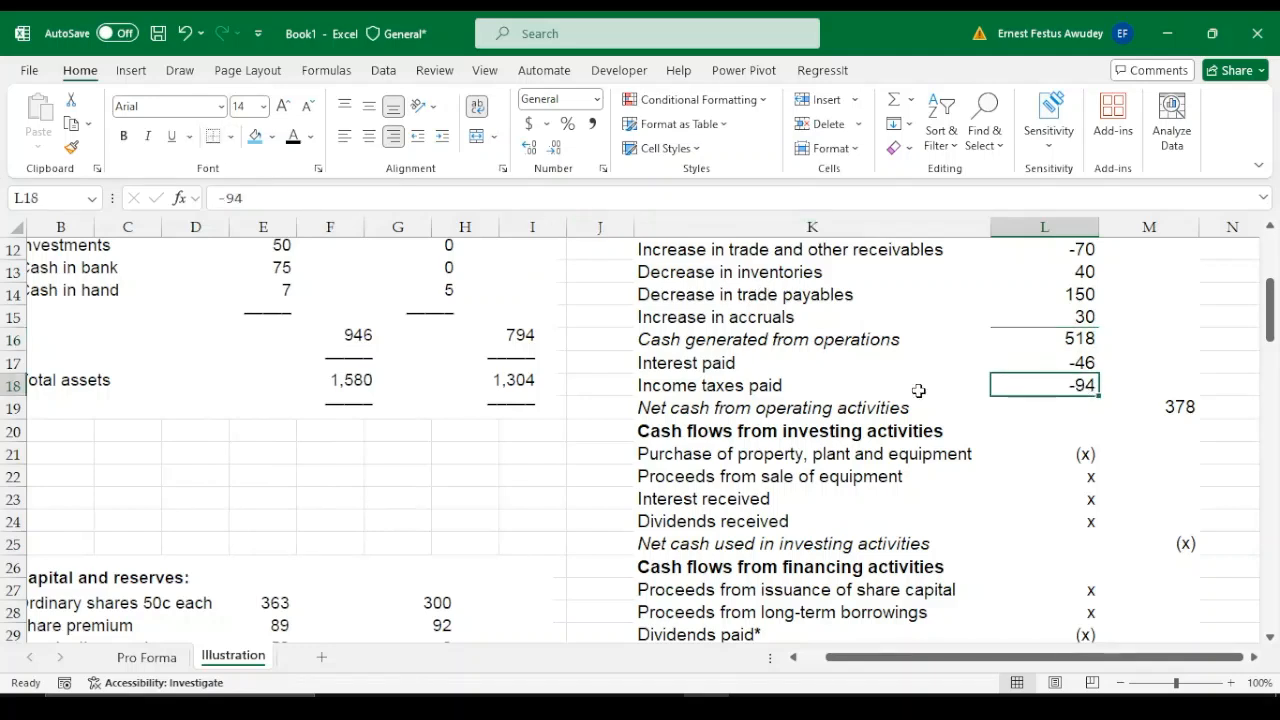
# Make the net cash from operating activities figure in M19 bold
pyautogui.click(1056, 340)
pyautogui.press('Up')
pyautogui.press('Up')
pyautogui.press('Up')
pyautogui.press('Up')
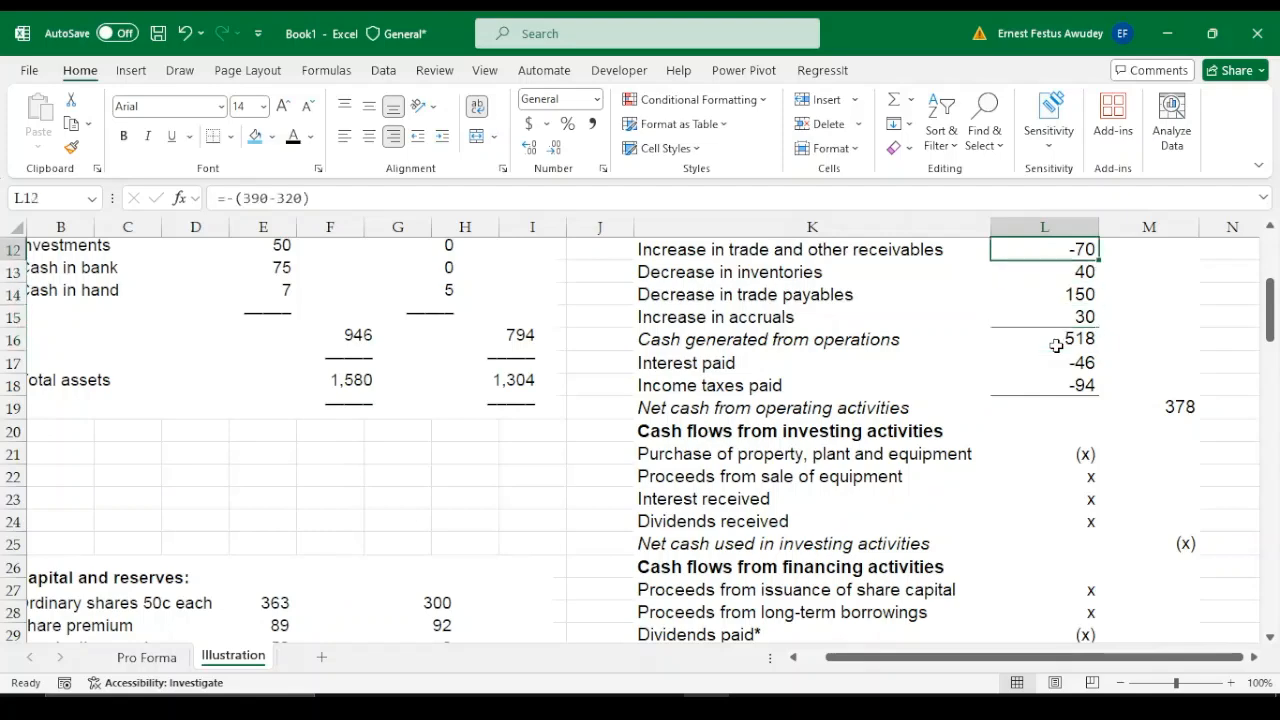
pyautogui.scroll(2, 1056, 345)
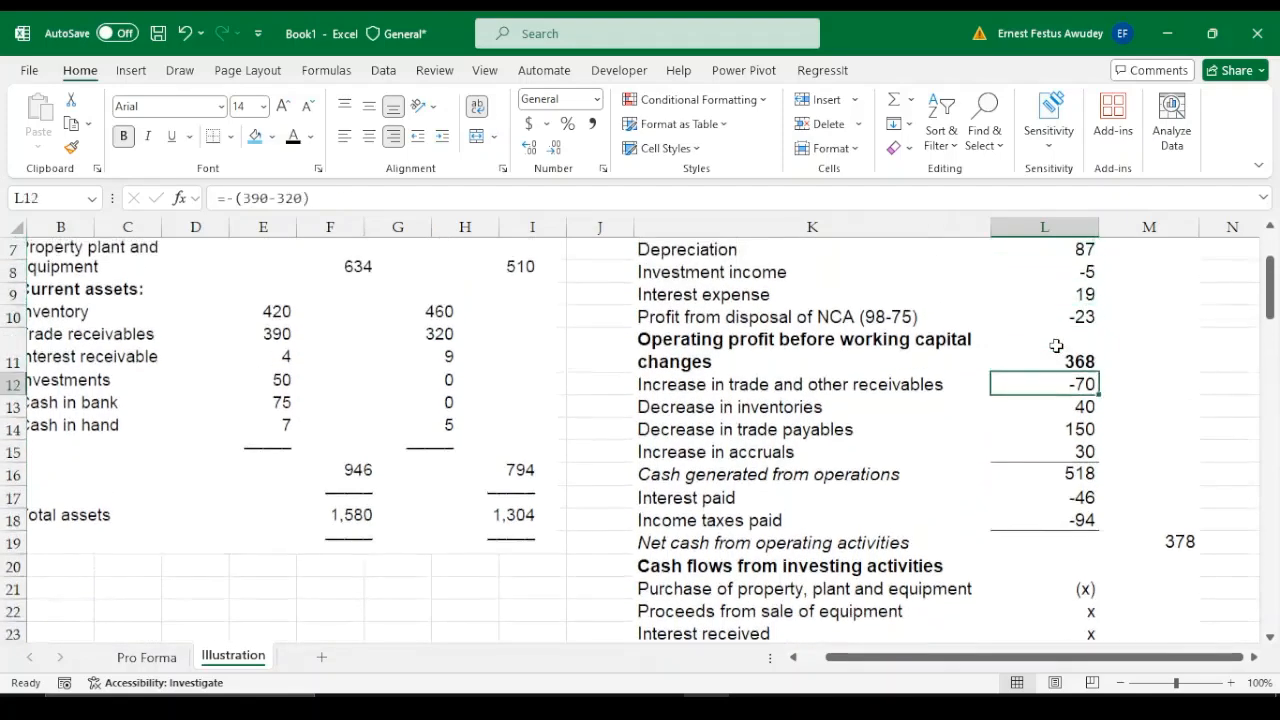
pyautogui.press('Down')
pyautogui.press('Down')
pyautogui.press('Down')
pyautogui.press('Down')
pyautogui.press('Down')
pyautogui.press('Down')
pyautogui.press('Down')
pyautogui.press('Down')
pyautogui.press('Down')
pyautogui.press('Down')
pyautogui.press('Down')
pyautogui.press('Down')
pyautogui.press('Down')
pyautogui.press('Down')
pyautogui.press('Down')
pyautogui.press('Down')
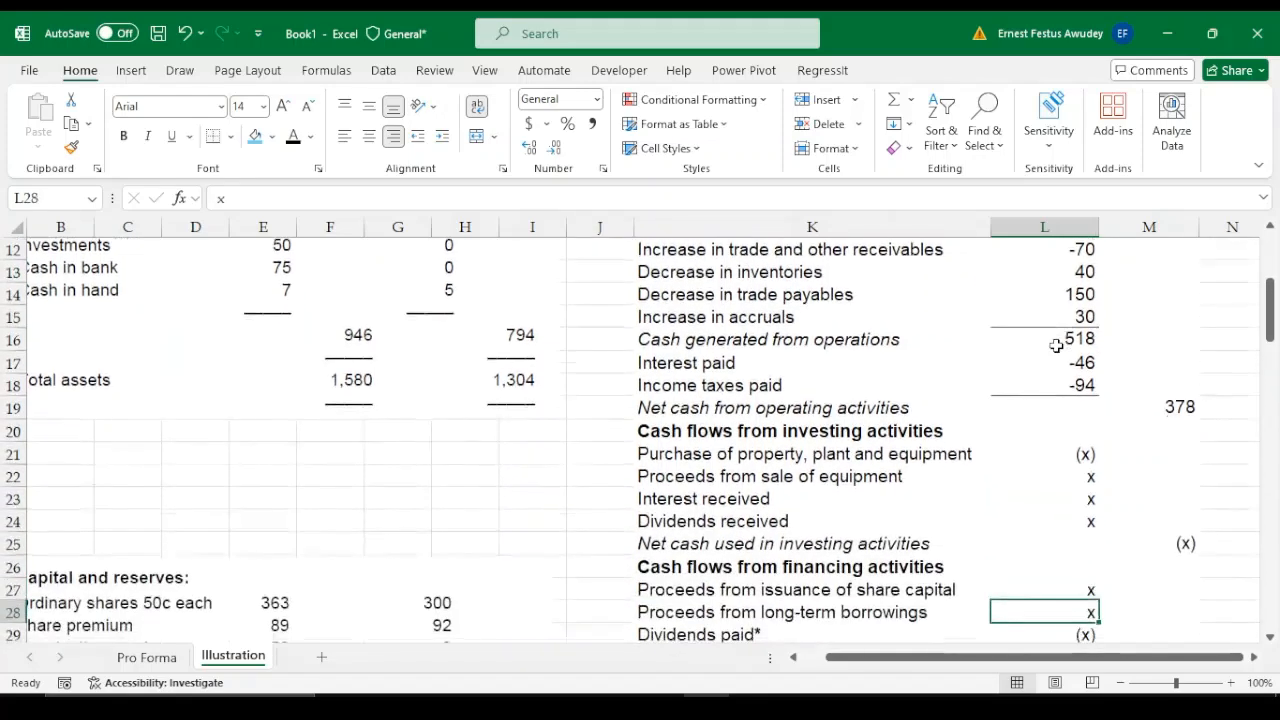
pyautogui.click(1163, 410)
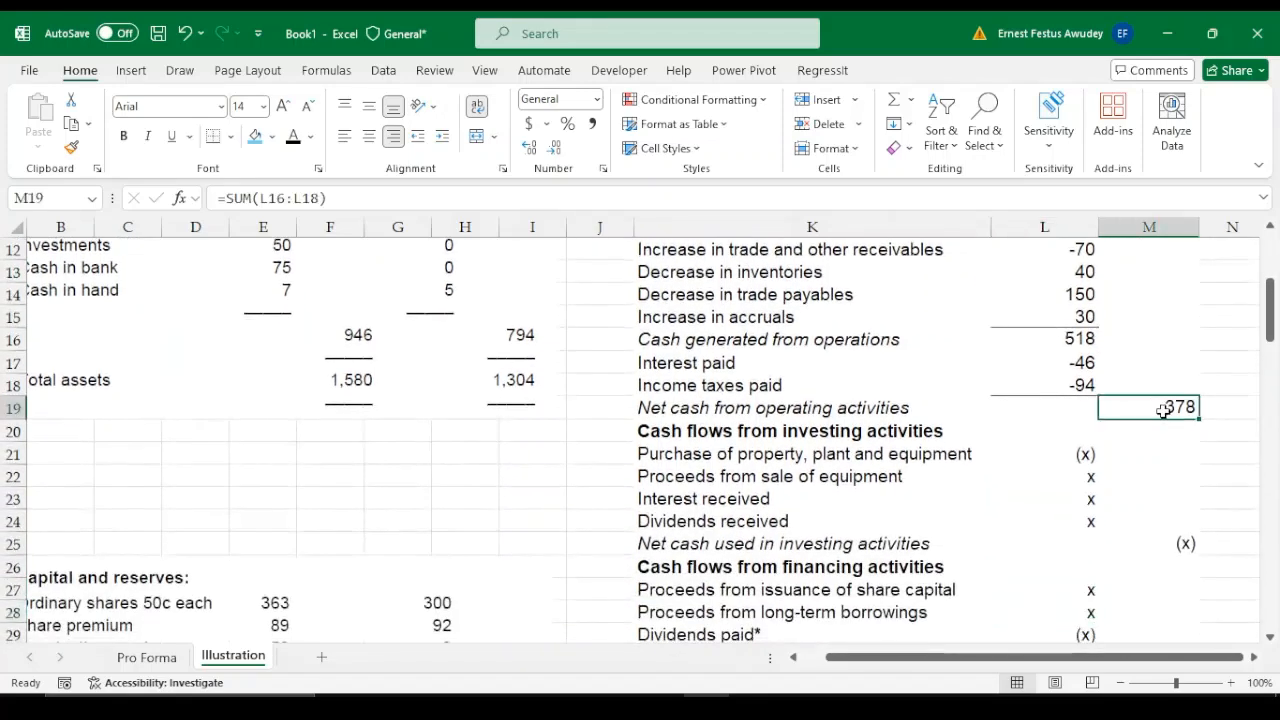
pyautogui.hotkey('ctrl', 'b')
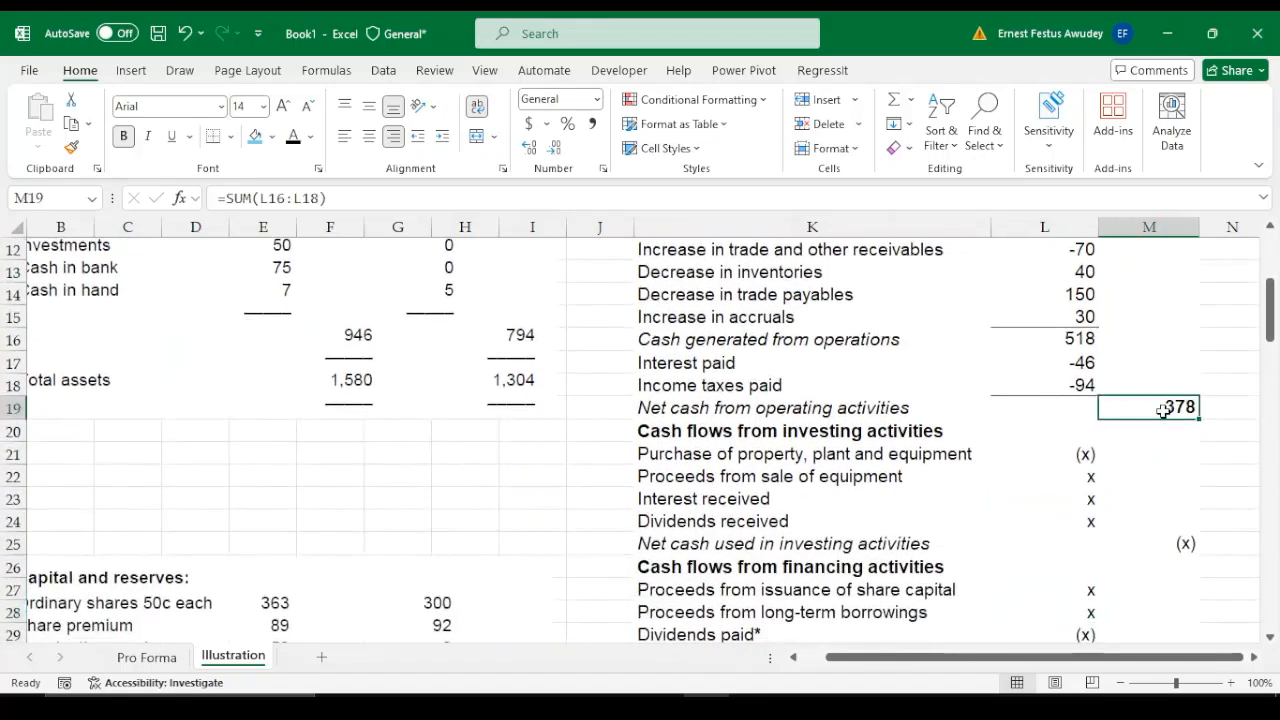
# Review the cash flow statement from its title to the closing cash lines, including the unfilled investing activities lines
pyautogui.click(1057, 480)
pyautogui.click(940, 370)
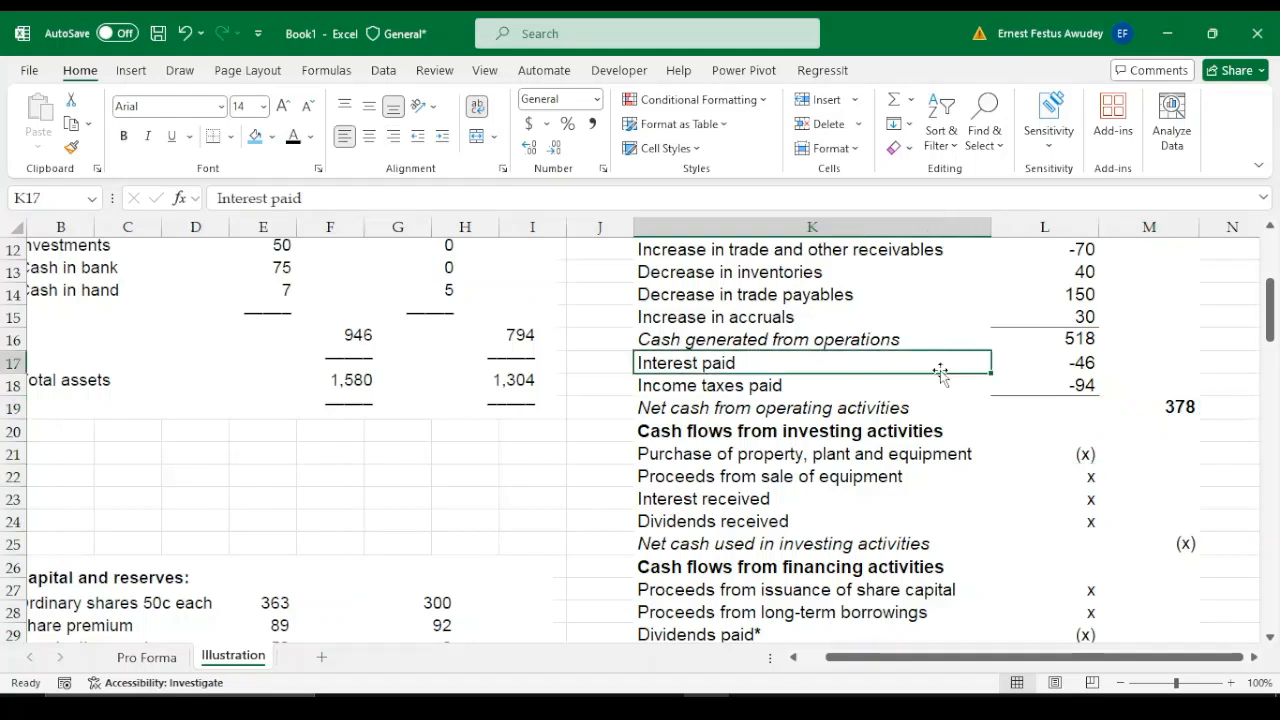
pyautogui.press('Down')
pyautogui.press('Up')
pyautogui.press('Up')
pyautogui.press('Up')
pyautogui.press('Up')
pyautogui.press('Up')
pyautogui.press('Up')
pyautogui.press('Up')
pyautogui.press('Up')
pyautogui.press('Up')
pyautogui.press('Up')
pyautogui.press('Up')
pyautogui.press('Up')
pyautogui.press('Up')
pyautogui.press('Up')
pyautogui.press('Up')
pyautogui.press('Up')
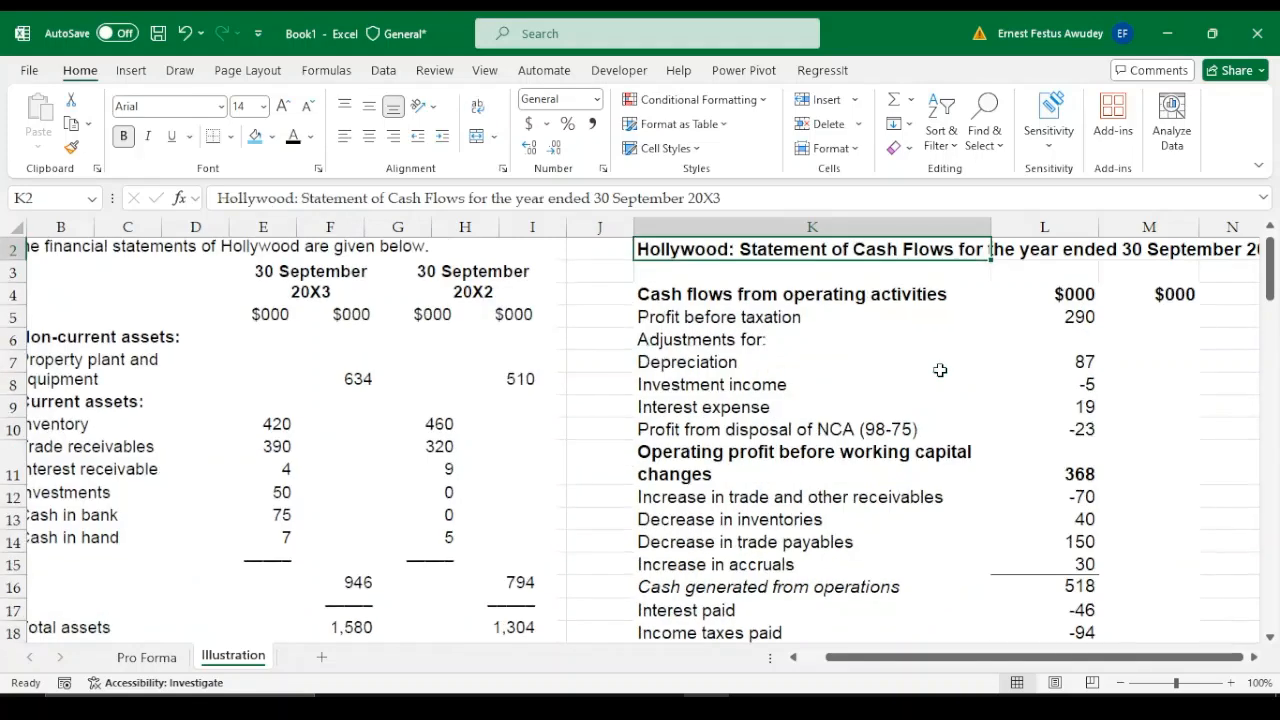
pyautogui.press('Down')
pyautogui.press('Down')
pyautogui.press('Down')
pyautogui.press('Down')
pyautogui.press('Down')
pyautogui.press('Down')
pyautogui.press('Down')
pyautogui.press('Down')
pyautogui.press('Down')
pyautogui.press('Down')
pyautogui.press('Down')
pyautogui.press('Down')
pyautogui.press('Down')
pyautogui.press('Down')
pyautogui.press('Down')
pyautogui.press('Down')
pyautogui.press('Down')
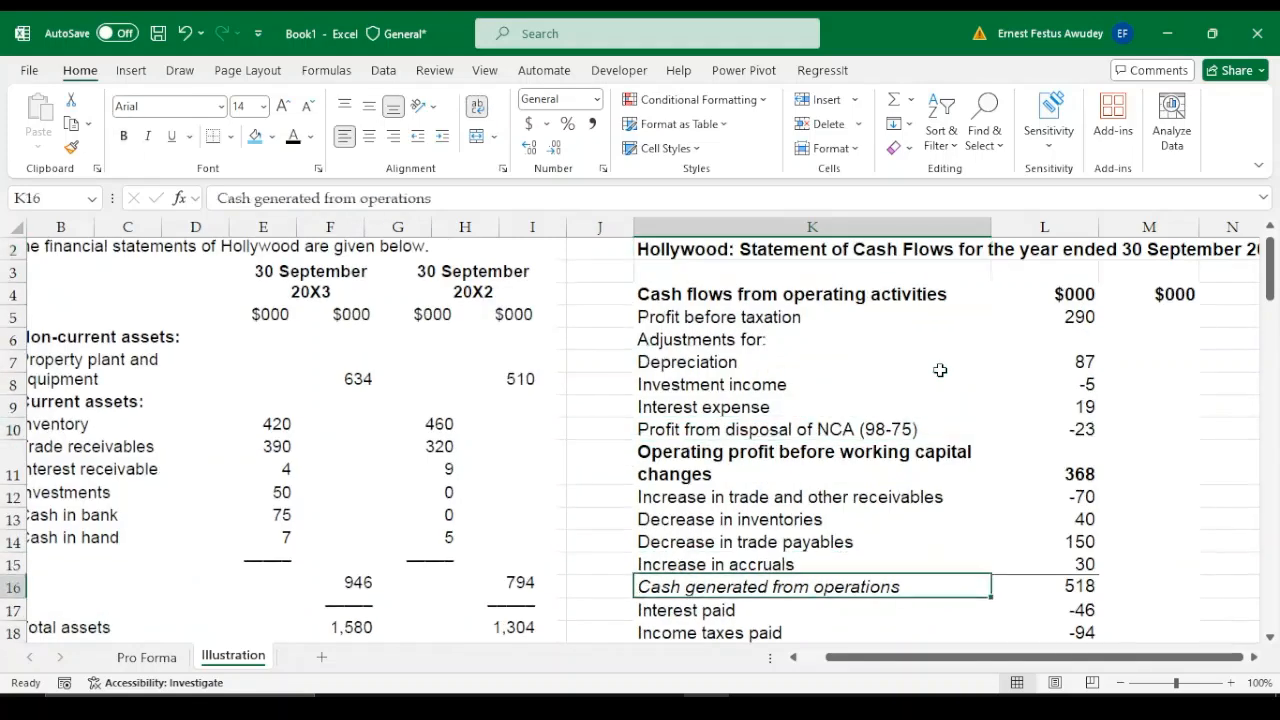
pyautogui.press('Down')
pyautogui.press('Down')
pyautogui.press('Down')
pyautogui.press('Down')
pyautogui.press('Down')
pyautogui.press('Down')
pyautogui.press('Down')
pyautogui.press('Down')
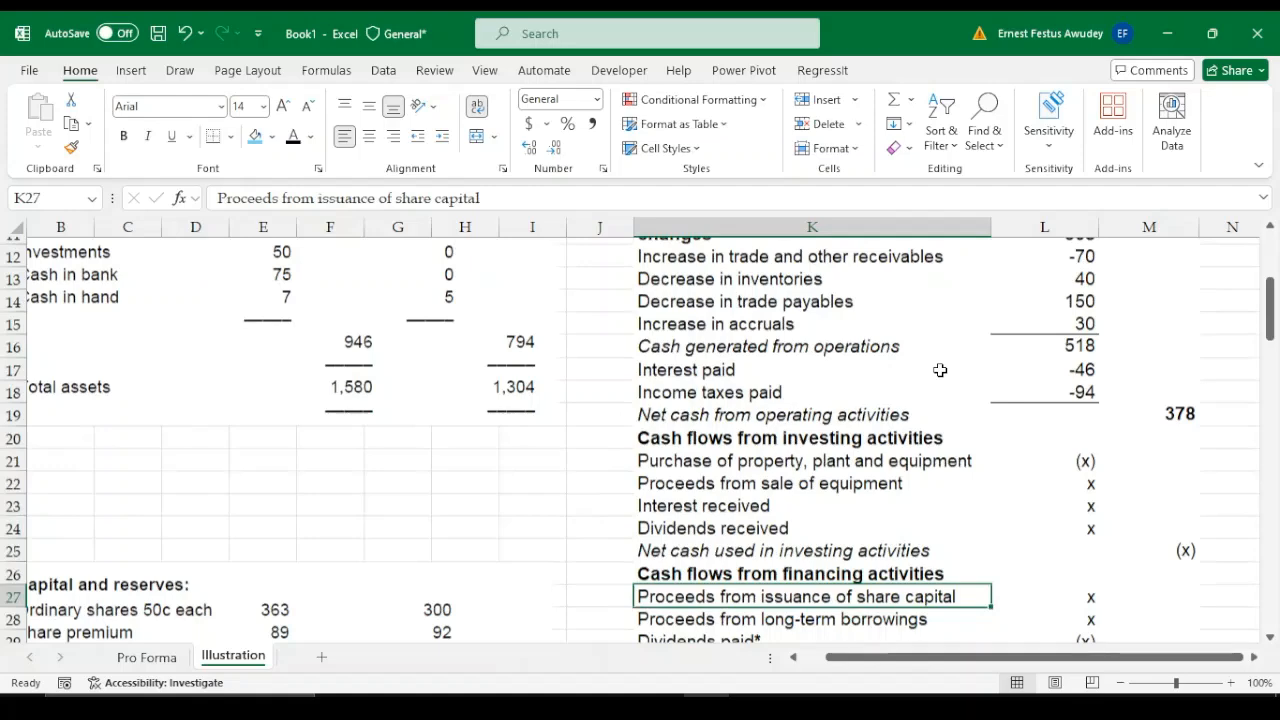
pyautogui.press('Down')
pyautogui.press('Down')
pyautogui.press('Down')
pyautogui.press('Down')
pyautogui.press('Down')
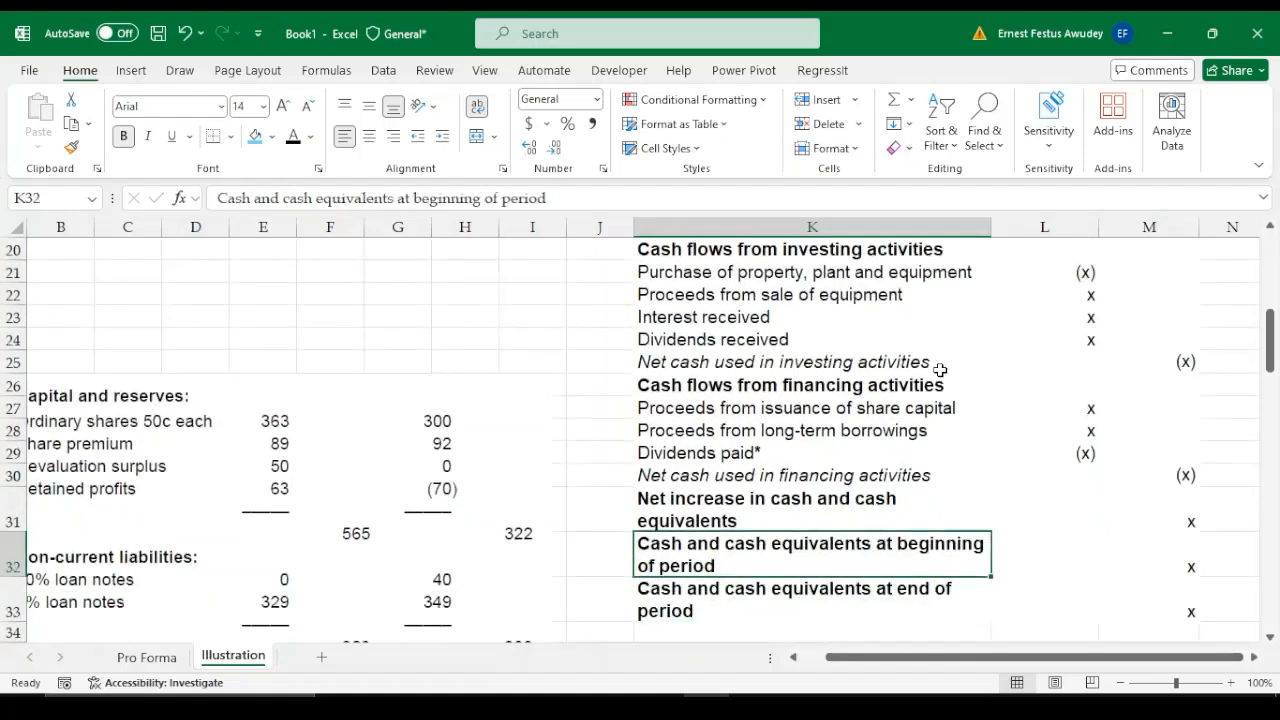
pyautogui.press('Up')
pyautogui.press('Up')
pyautogui.press('Up')
pyautogui.press('Up')
pyautogui.press('Up')
pyautogui.press('Up')
pyautogui.press('Up')
pyautogui.press('Up')
pyautogui.press('Up')
pyautogui.press('Up')
pyautogui.press('Up')
pyautogui.press('Up')
pyautogui.press('Down')
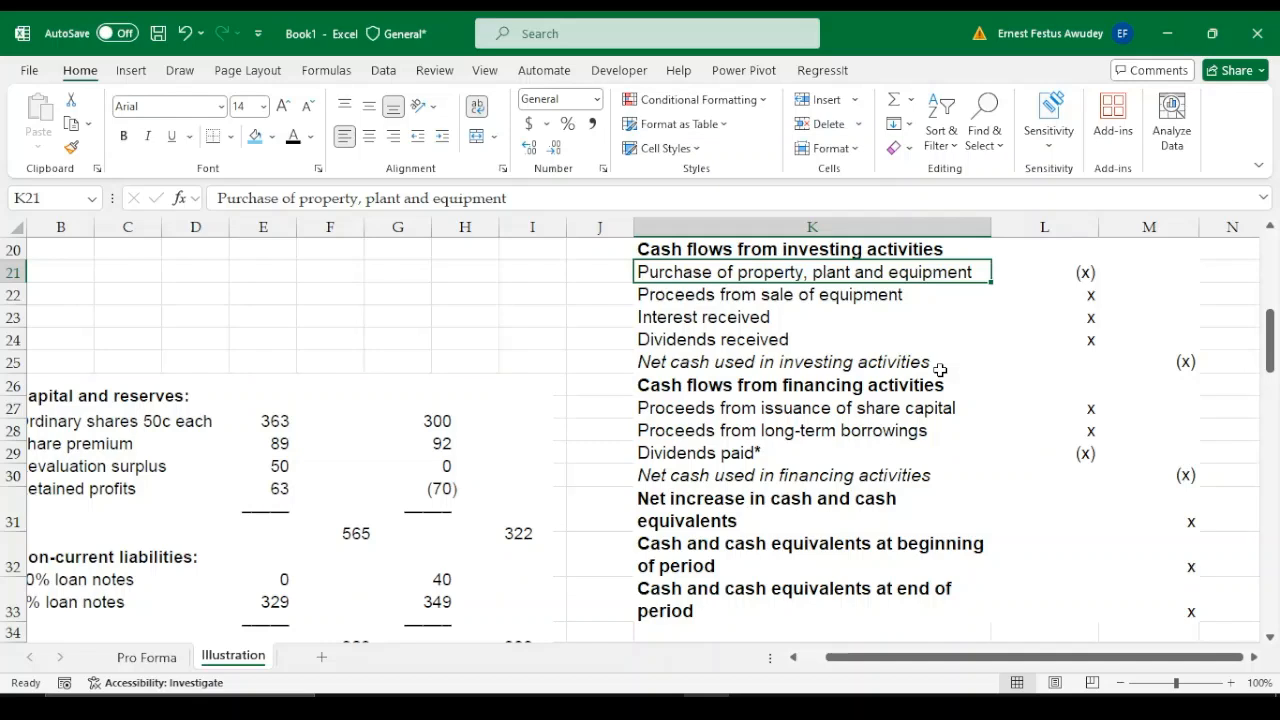
pyautogui.press('Down')
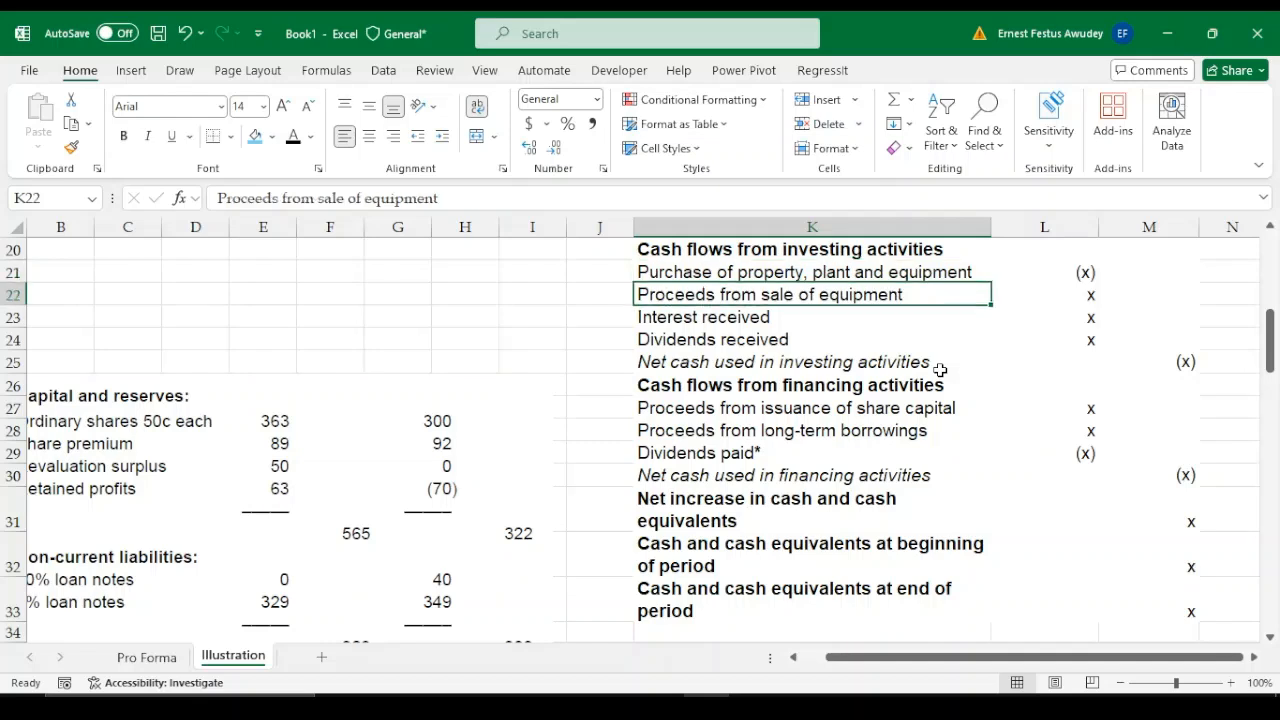
# Add the heading "4. Purchase of PPE" for a new working in K56, below the income tax working
pyautogui.press('Down')
pyautogui.press('Down')
pyautogui.press('Down')
pyautogui.press('Down')
pyautogui.press('Down')
pyautogui.press('Down')
pyautogui.press('Down')
pyautogui.press('Down')
pyautogui.press('Down')
pyautogui.press('Down')
pyautogui.press('Down')
pyautogui.press('Down')
pyautogui.press('Down')
pyautogui.press('Down')
pyautogui.press('Down')
pyautogui.press('Down')
pyautogui.press('Down')
pyautogui.press('Down')
pyautogui.press('Down')
pyautogui.press('Down')
pyautogui.press('Down')
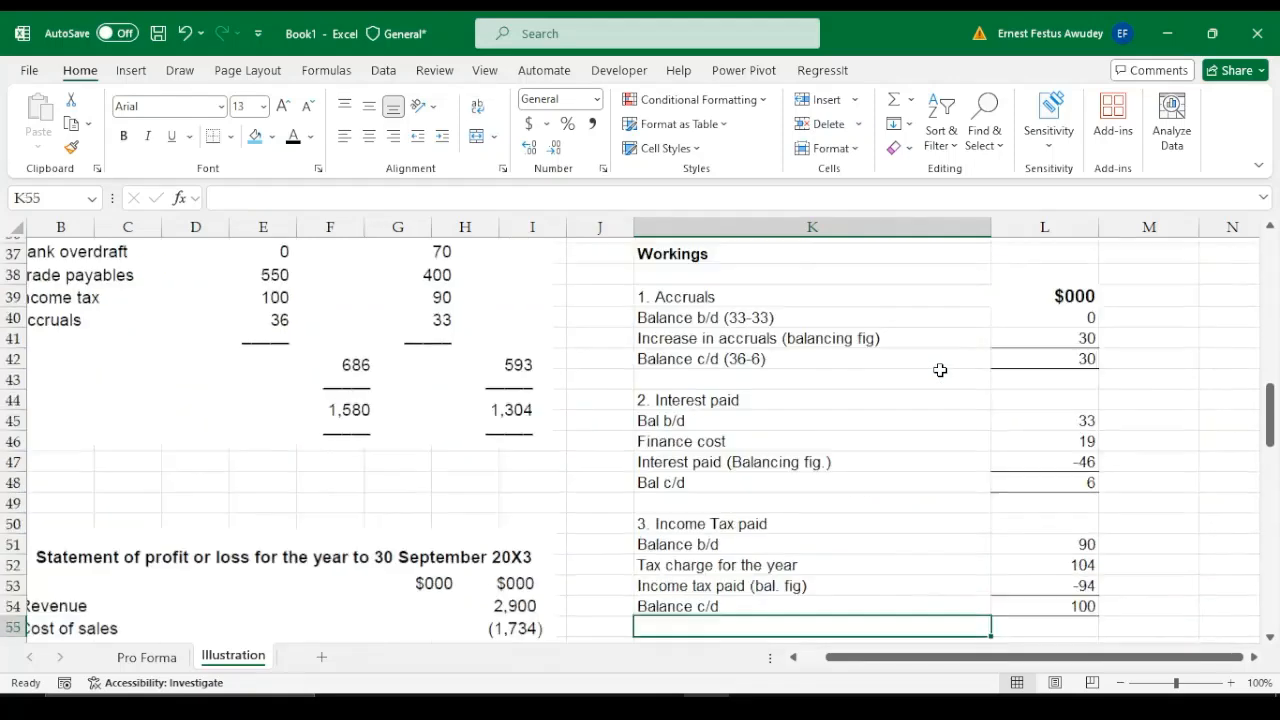
pyautogui.press('Down')
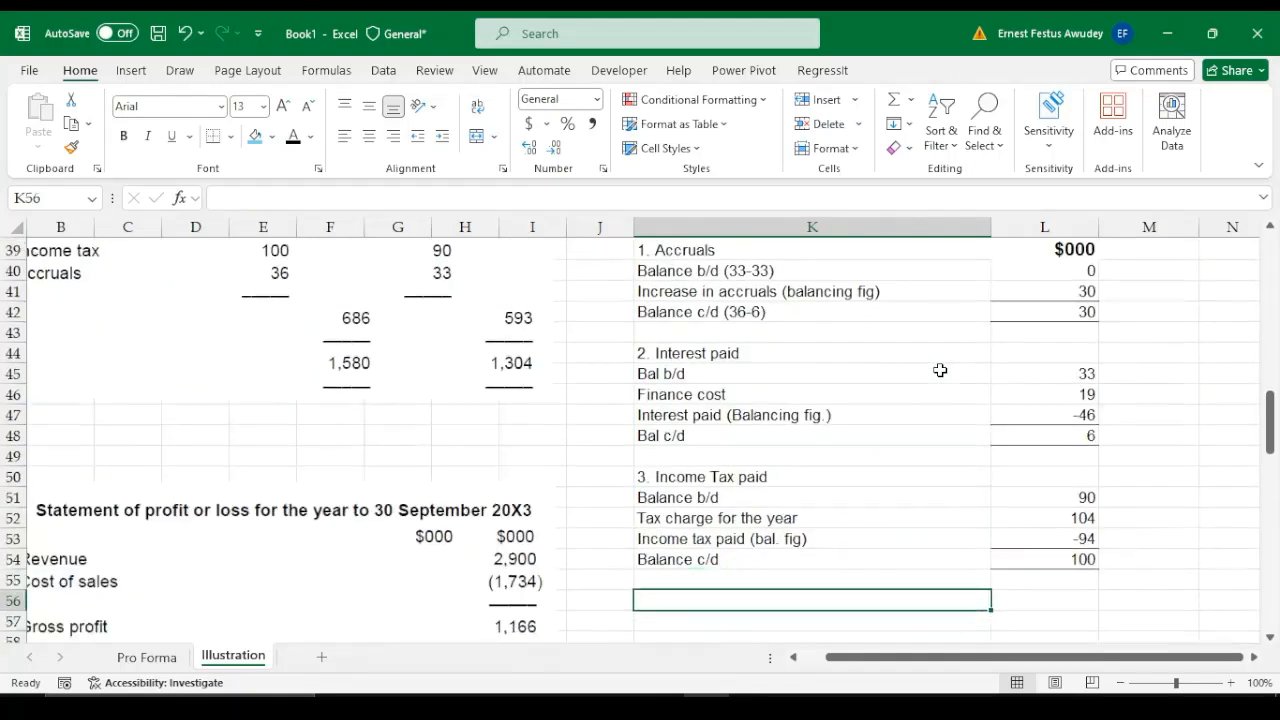
pyautogui.write('4. P')
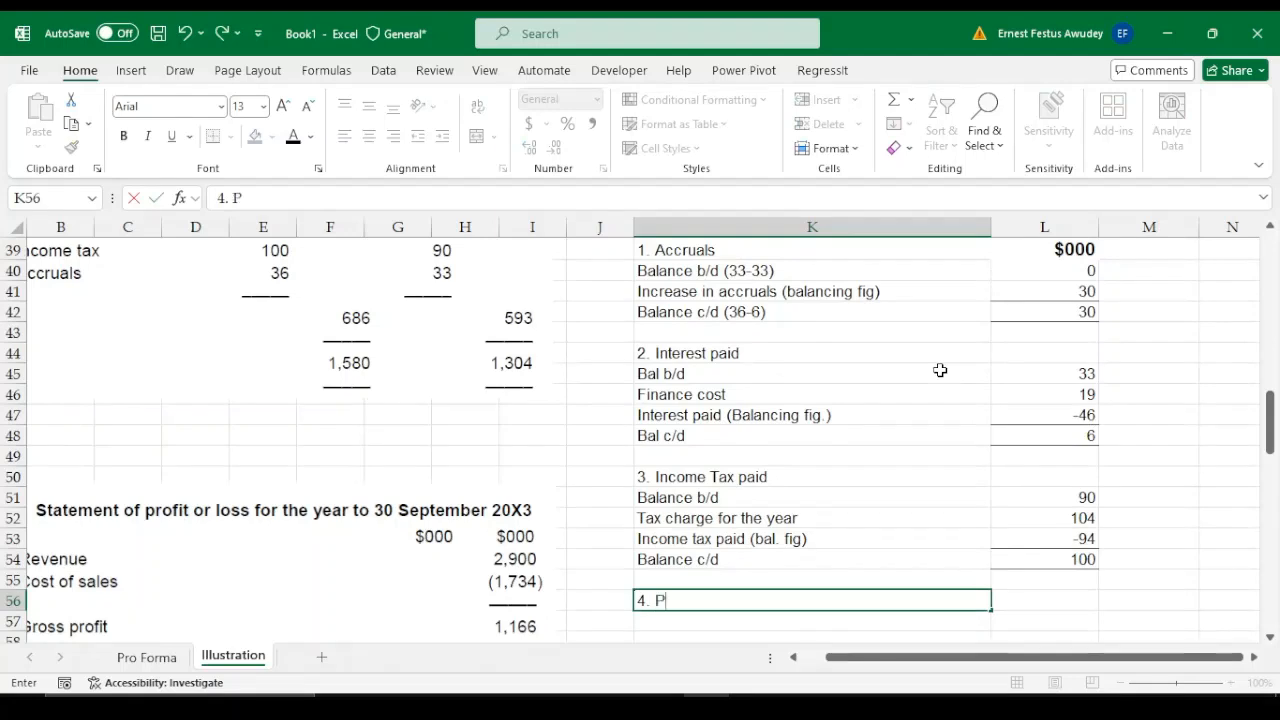
pyautogui.write('urchase')
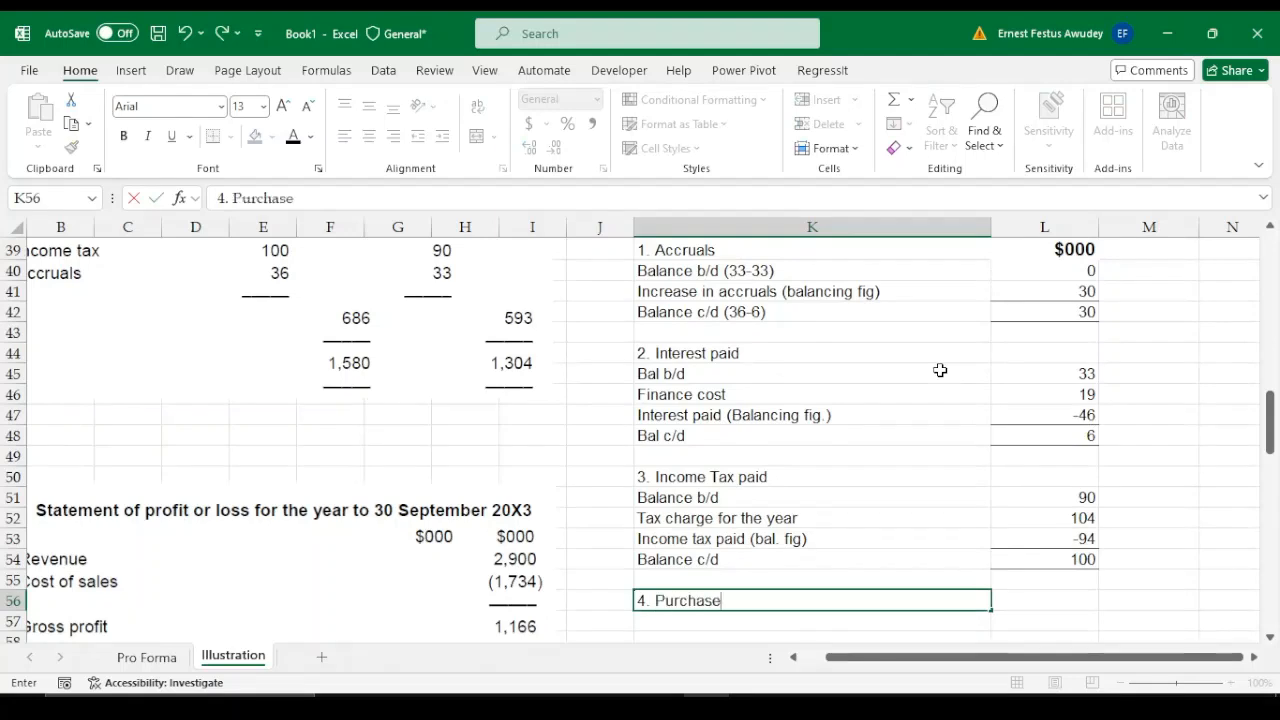
pyautogui.write('of PPE')
pyautogui.press('Return')
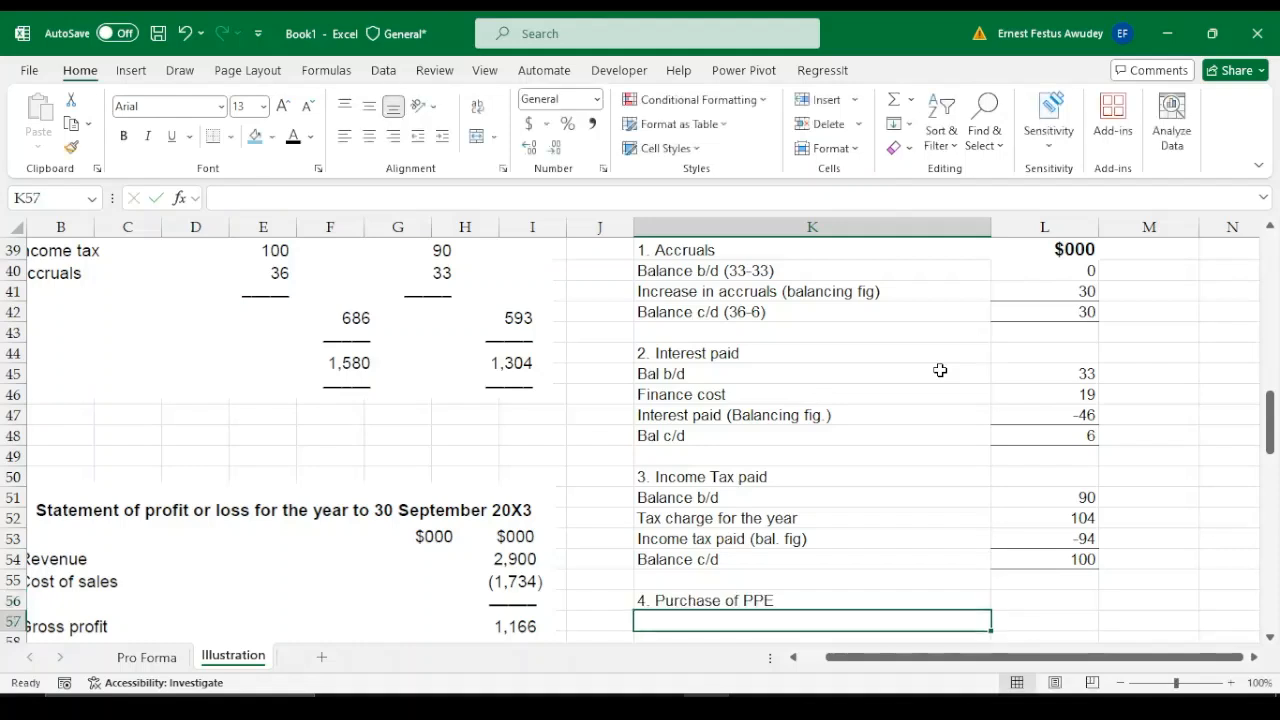
# Start the purchase of PPE working with the label "Balance" in K57 and 510 in L57
pyautogui.write('Balance')
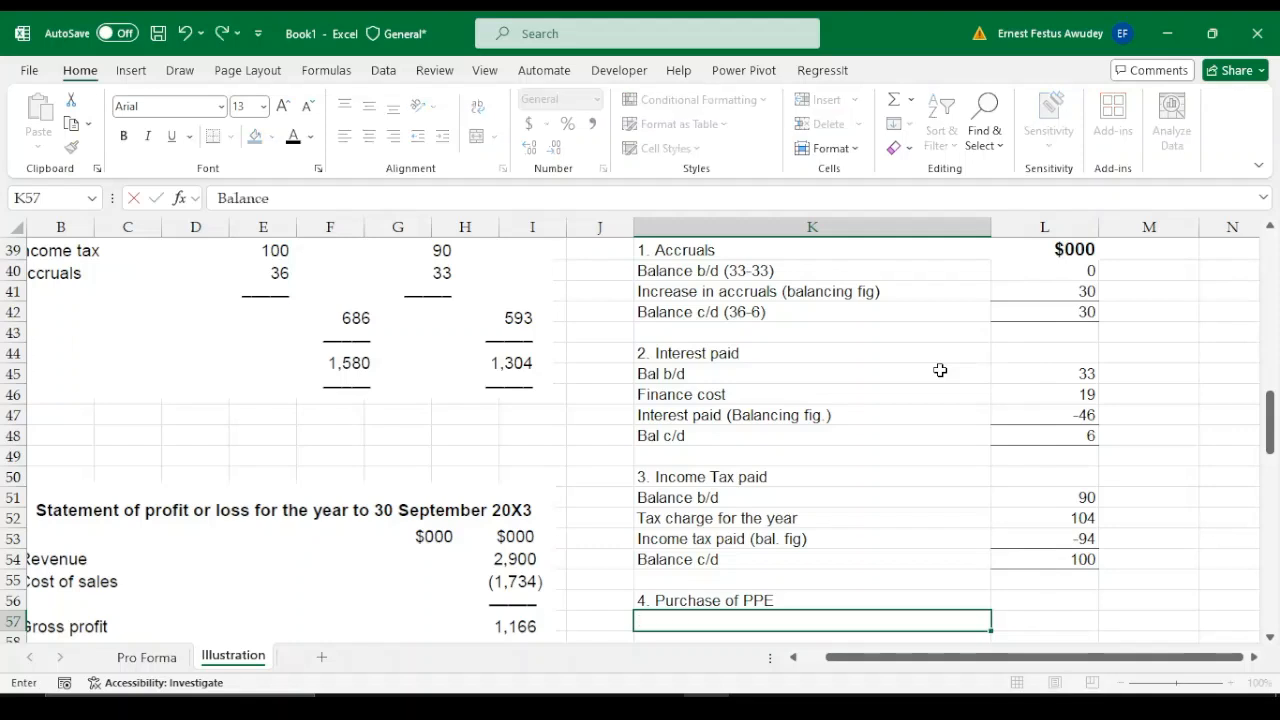
pyautogui.press('Tab')
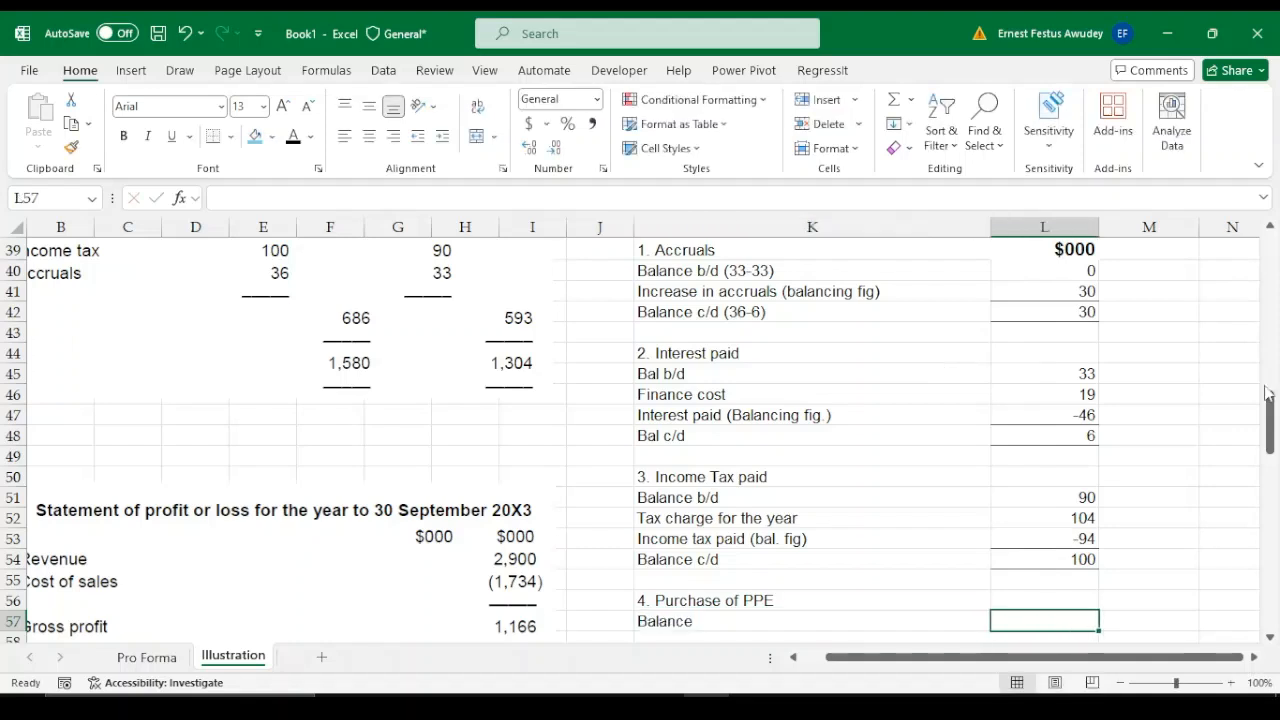
pyautogui.moveTo(1267, 393); pyautogui.dragTo(1270, 300)
pyautogui.scroll(-15, 1066, 395)
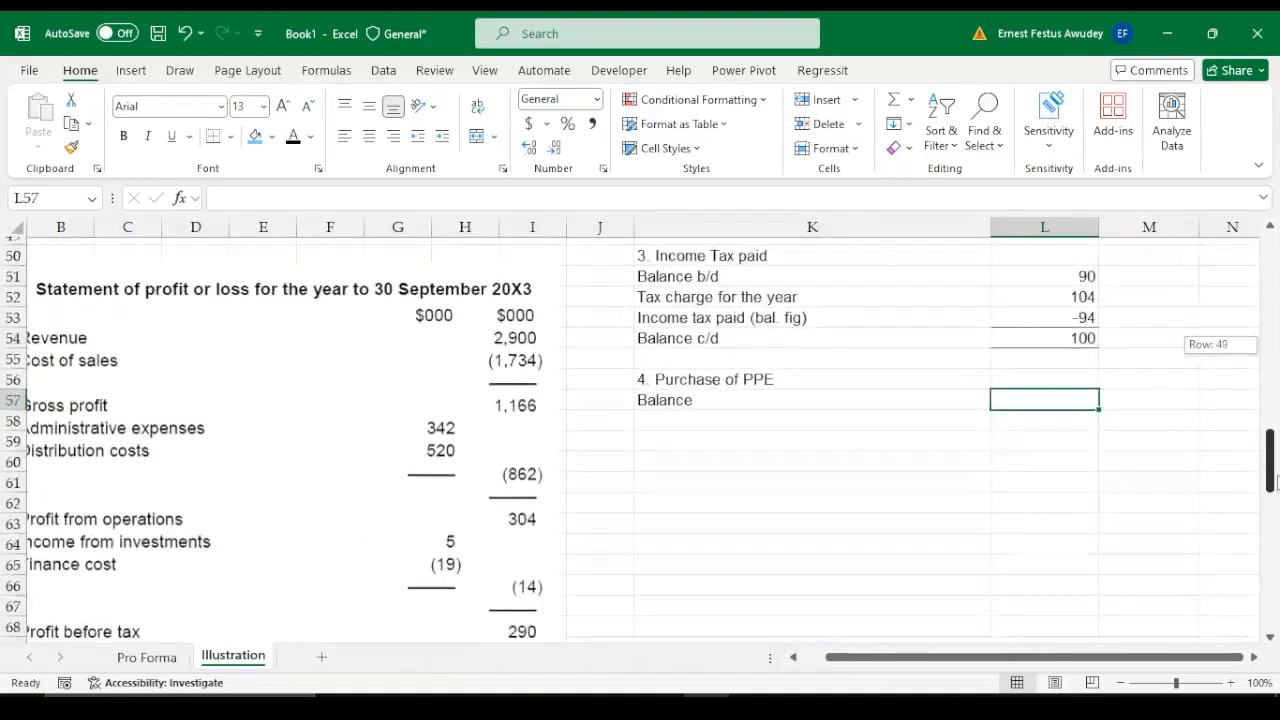
pyautogui.write('510')
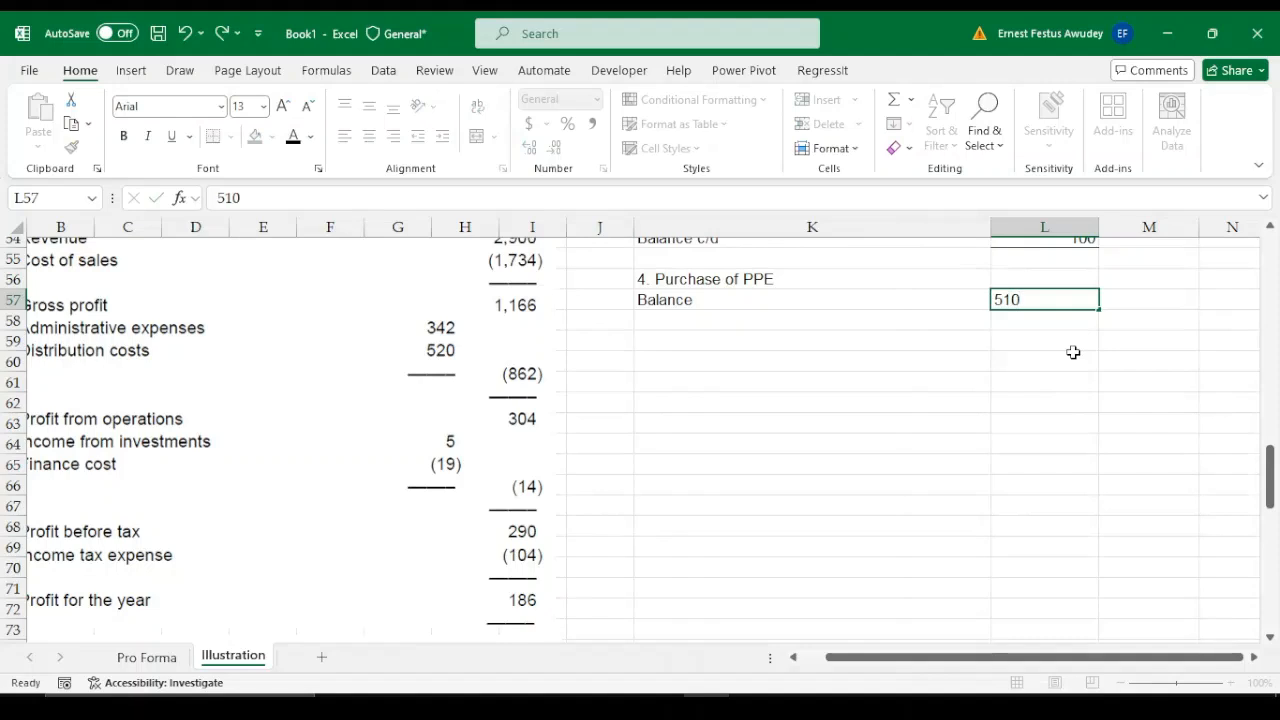
pyautogui.press('Return')
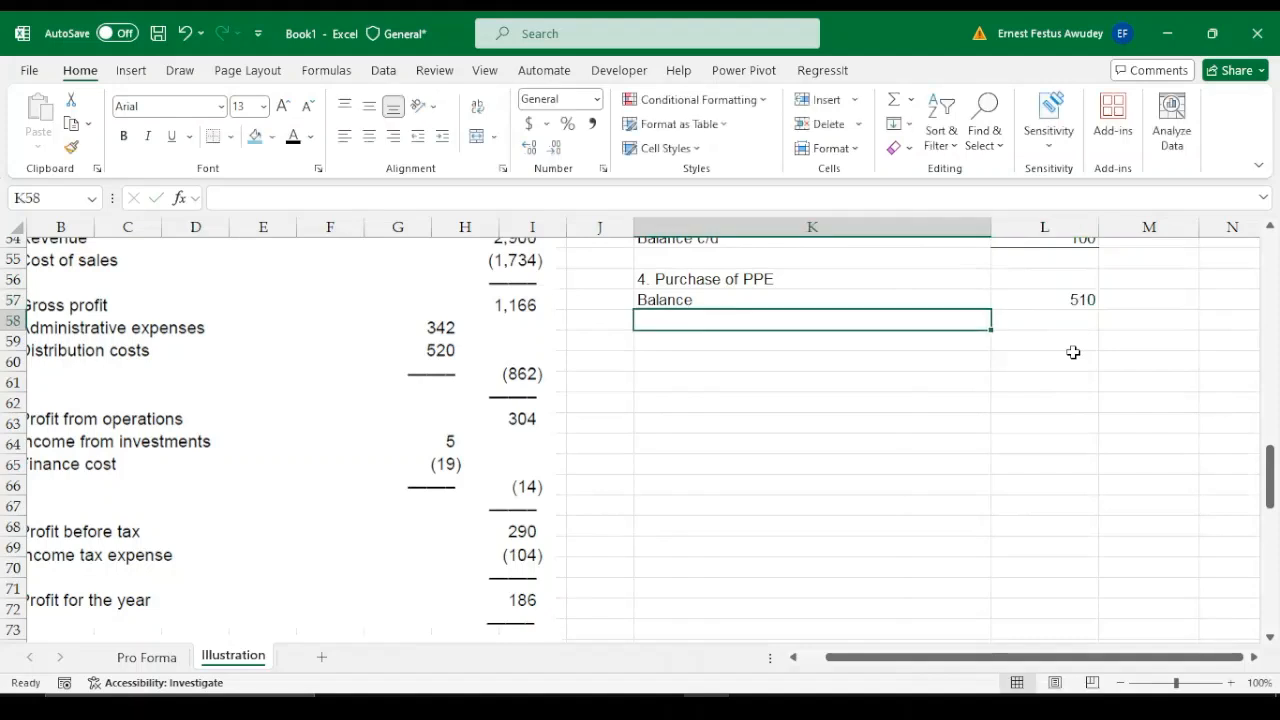
# Complete the K57 label so it reads "Balance b/d"
pyautogui.moveTo(685, 311); pyautogui.dragTo(681, 305)
pyautogui.click(796, 337)
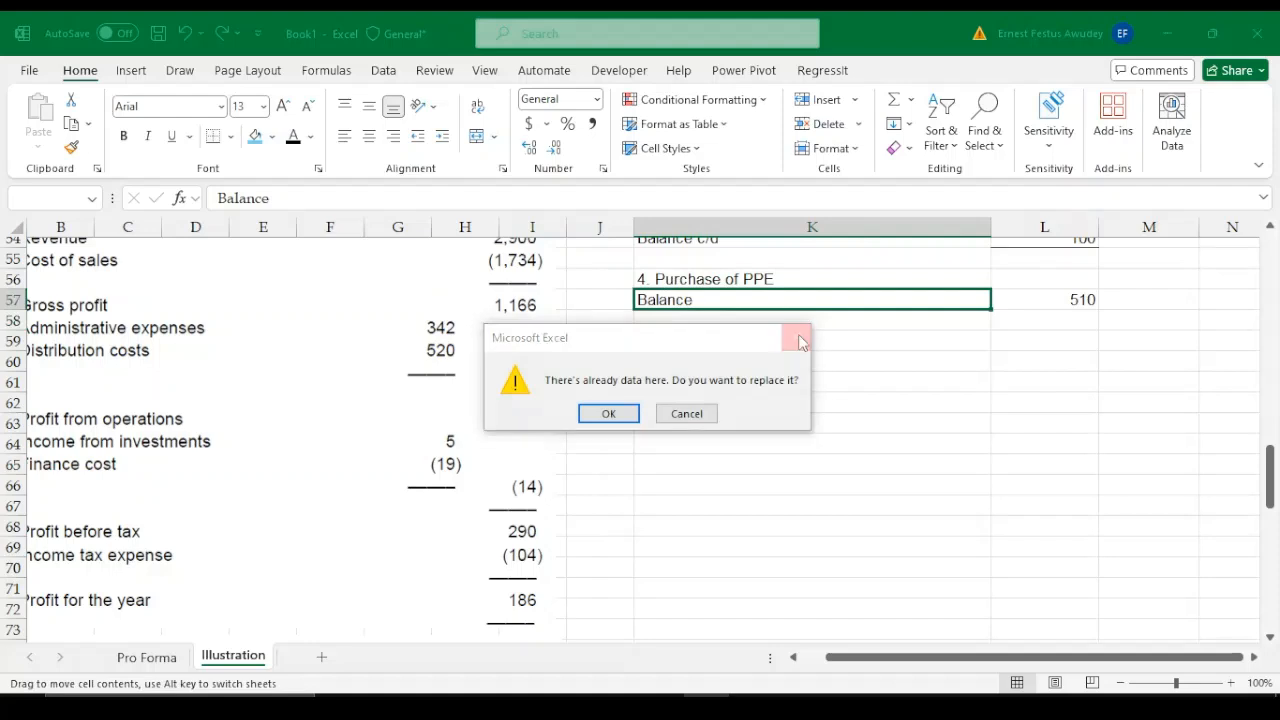
pyautogui.doubleClick(713, 299)
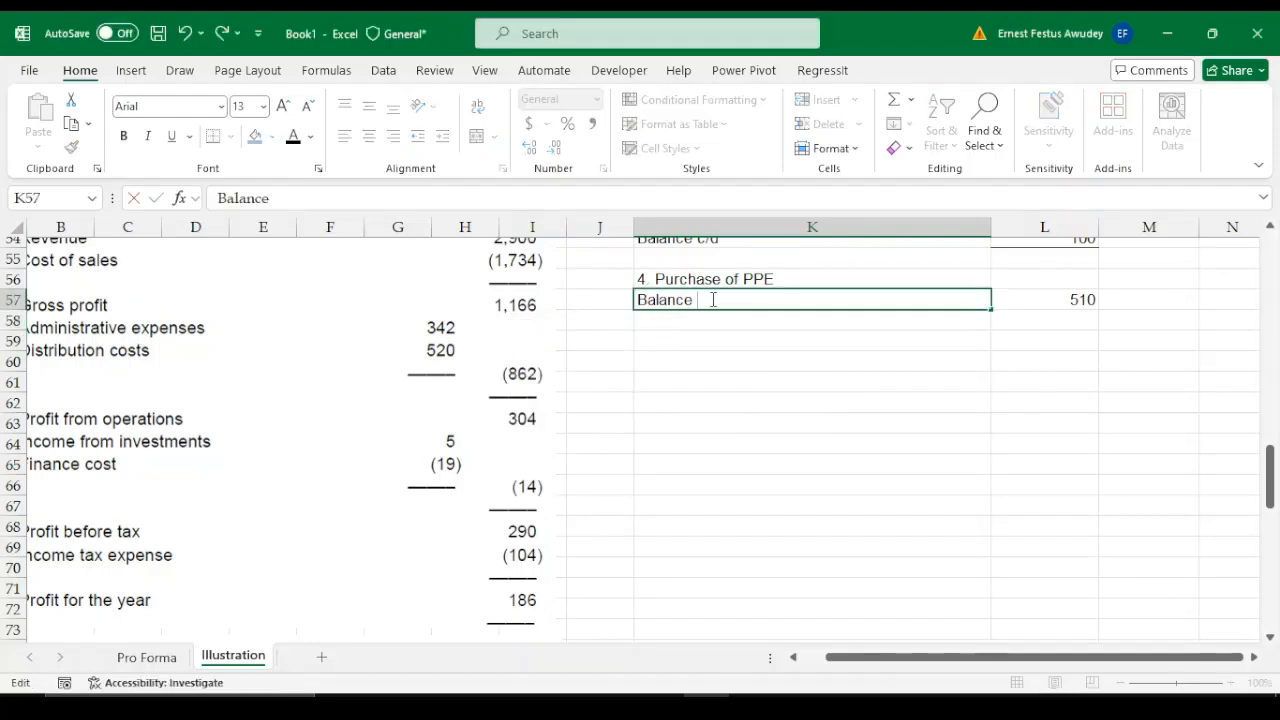
pyautogui.write('b/')
pyautogui.press('Return')
pyautogui.press('Return')
pyautogui.press('Return')
pyautogui.press('Return')
pyautogui.press('Return')
pyautogui.press('Return')
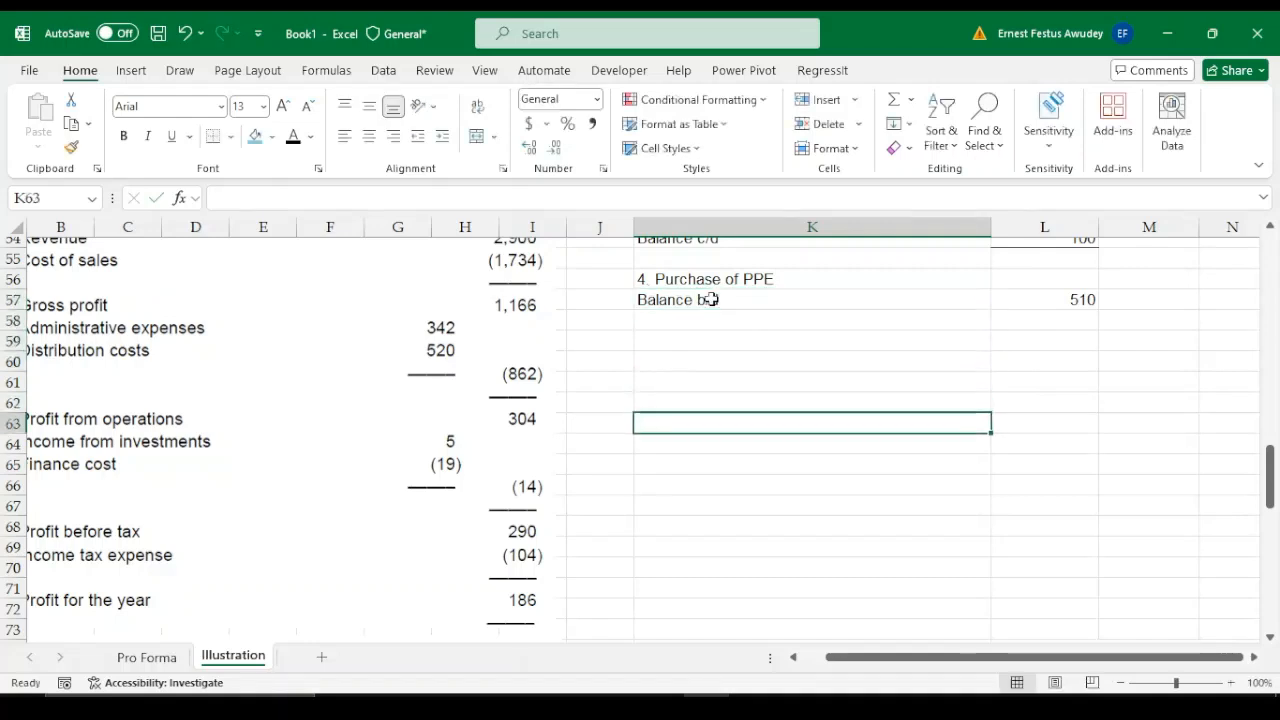
# Add a "Balance c/d" line in K65 with 634 in L65, leaving blank rows below the opening balance
pyautogui.press('Return')
pyautogui.press('Return')
pyautogui.write('Ba')
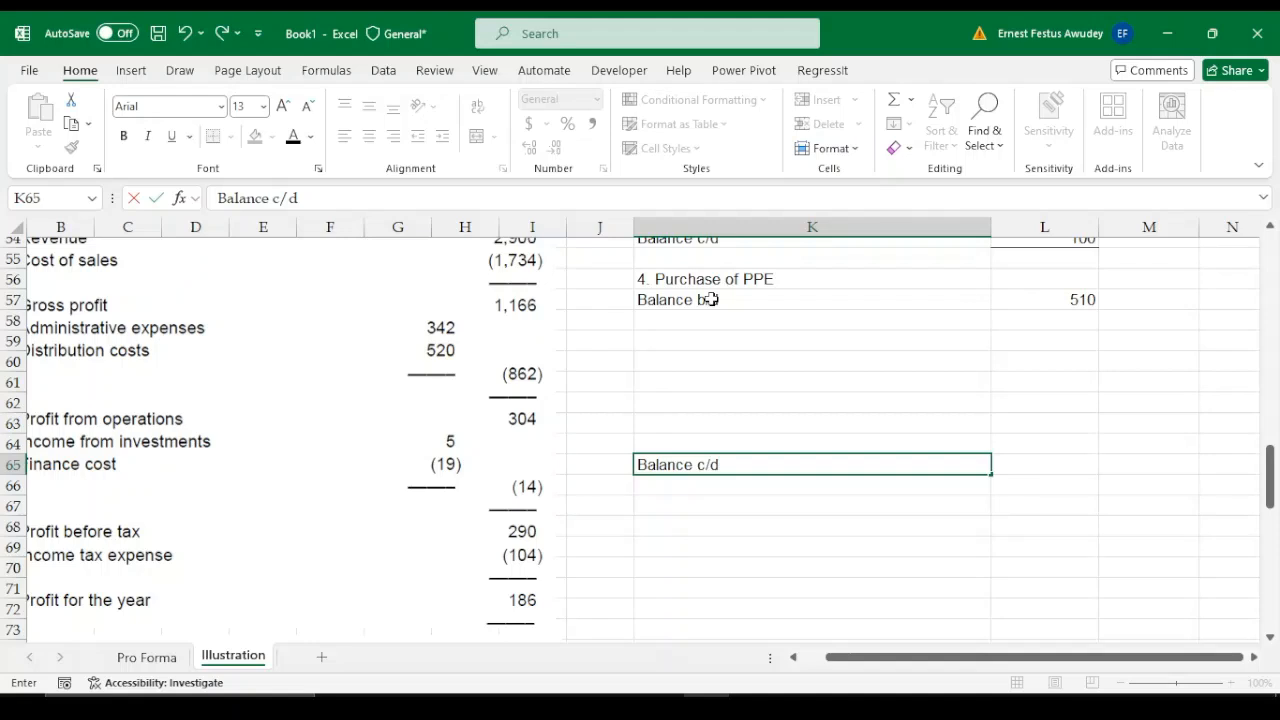
pyautogui.write('lance c/d')
pyautogui.press('Tab')
pyautogui.press('Tab')
pyautogui.press('Left')
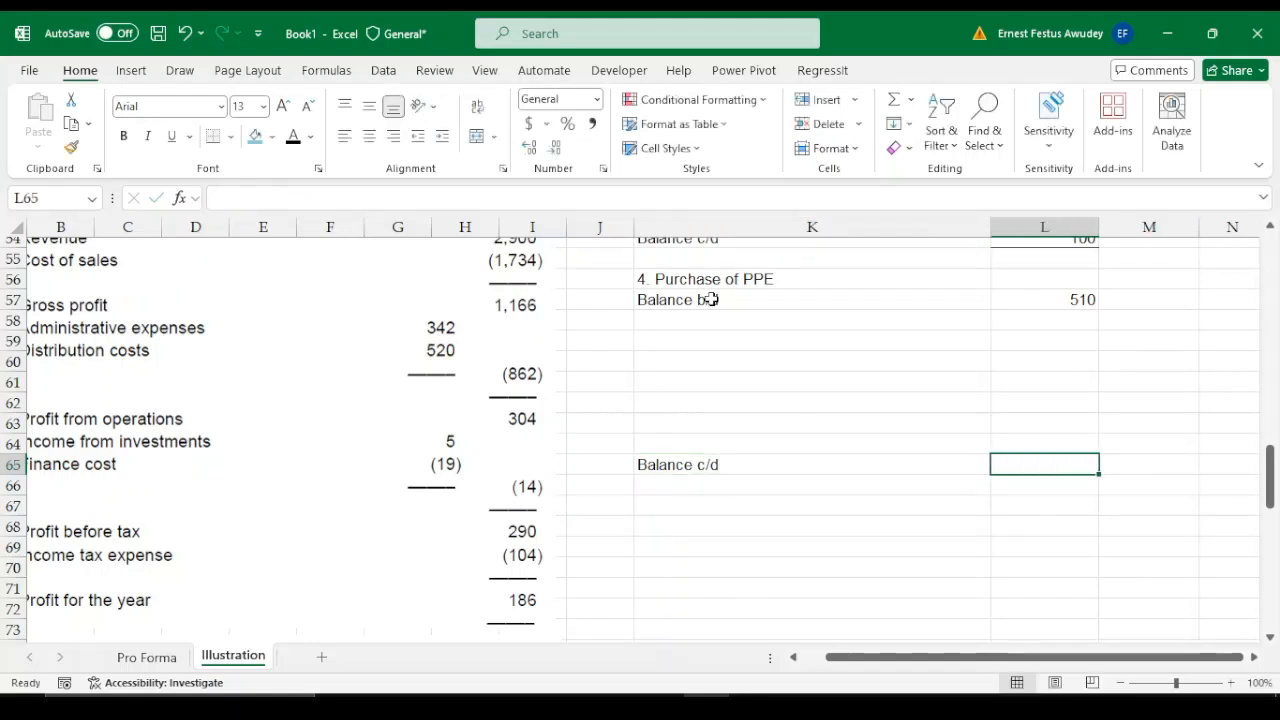
pyautogui.write('634')
pyautogui.press('Return')
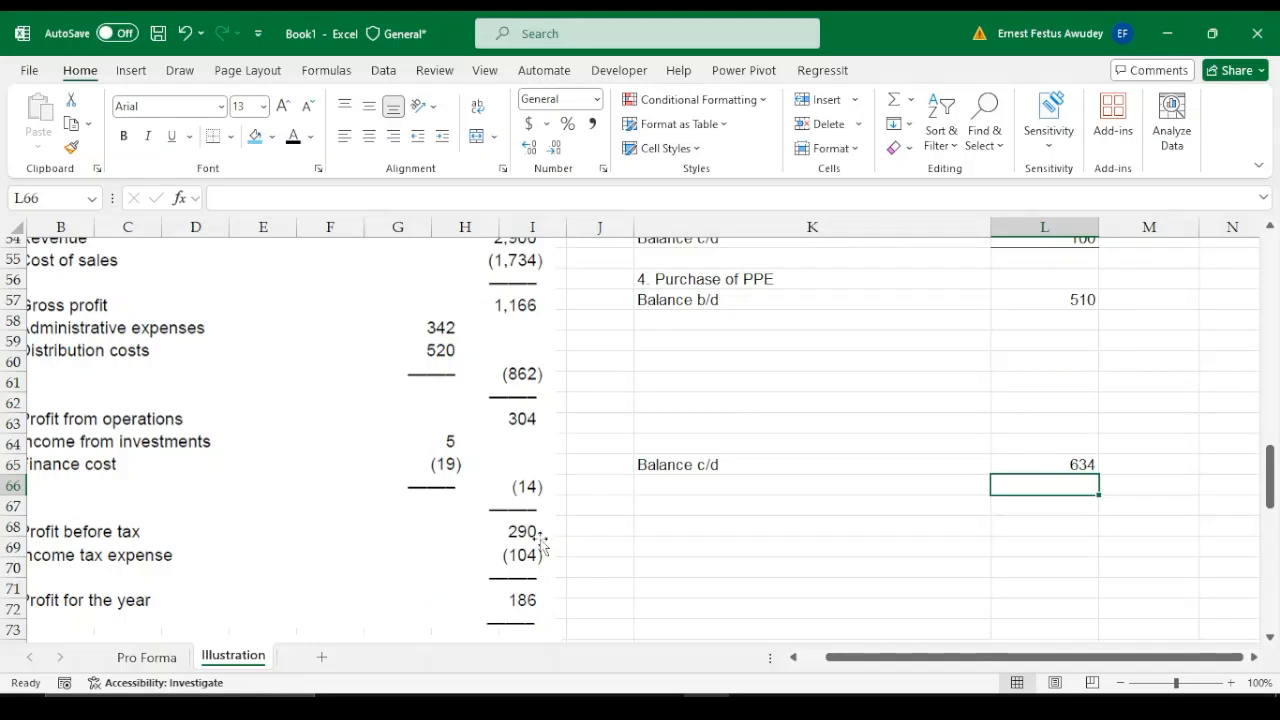
# Add a "Revaluation" line in K58 with 50 in L58, based on the gain on property revaluation
pyautogui.moveTo(1276, 457); pyautogui.dragTo(1276, 565)
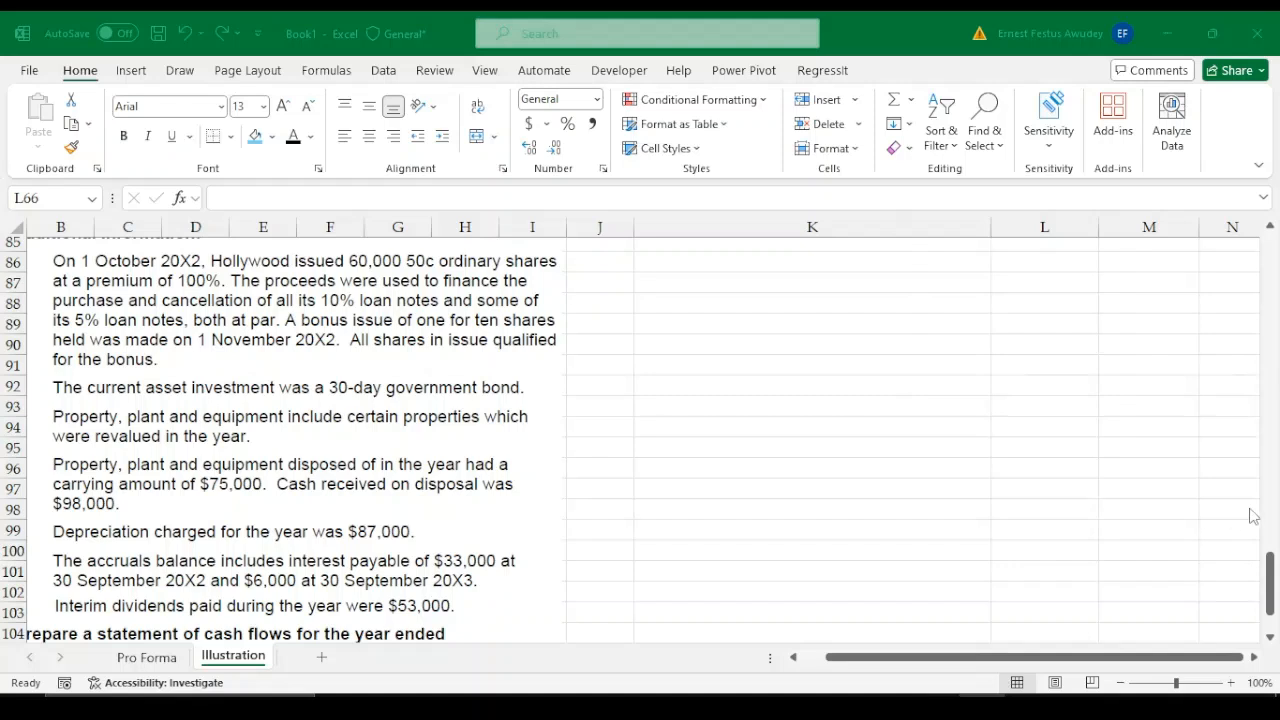
pyautogui.click(706, 708)
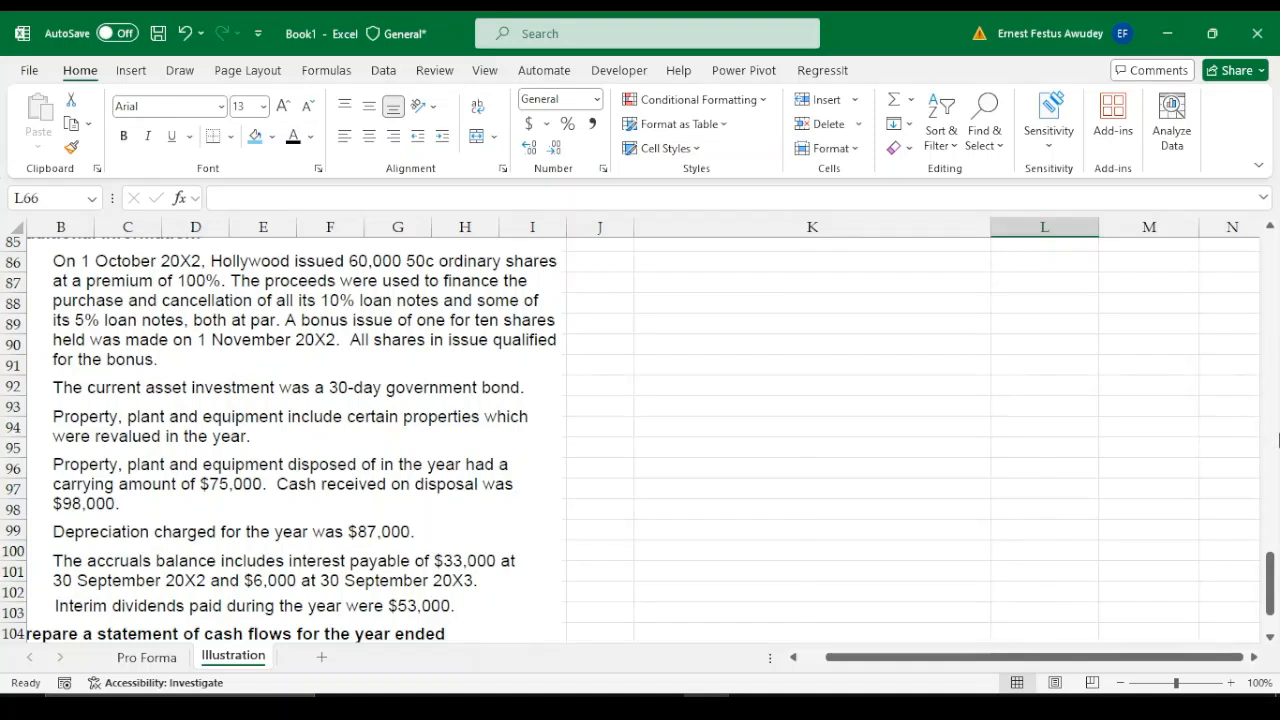
pyautogui.moveTo(1270, 566); pyautogui.dragTo(1271, 582)
pyautogui.moveTo(1060, 657); pyautogui.dragTo(1025, 660)
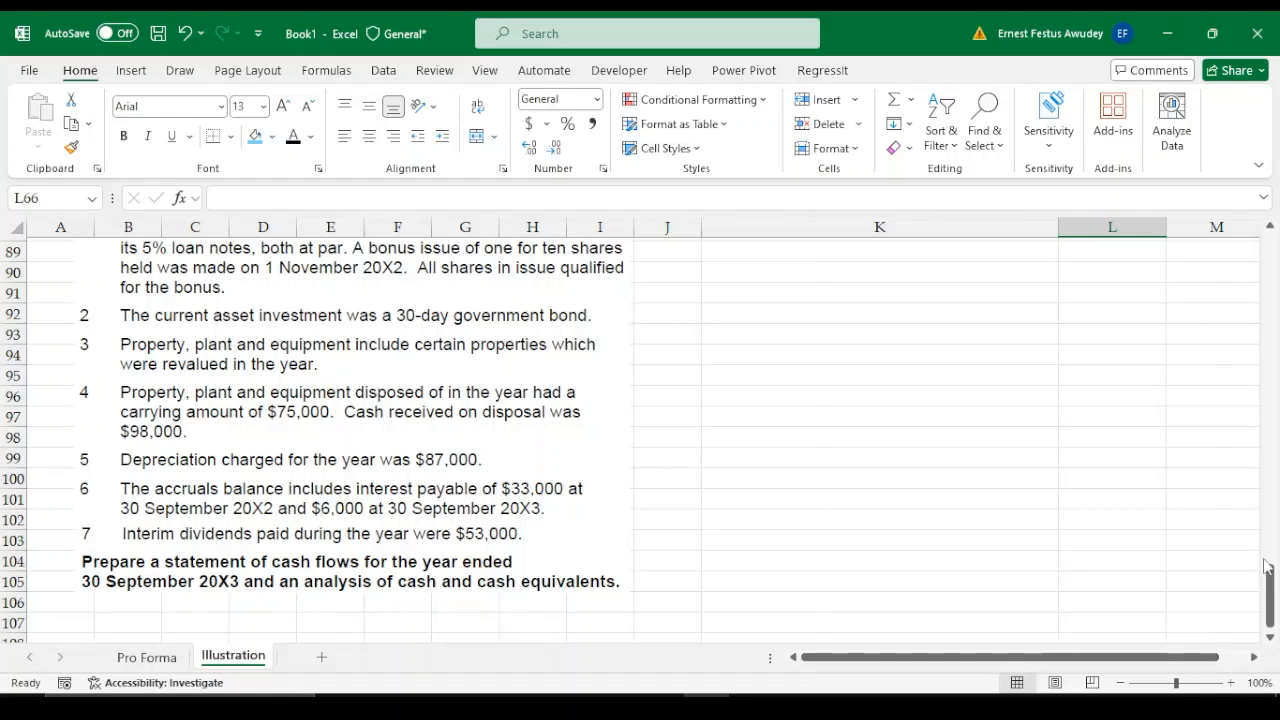
pyautogui.moveTo(1271, 615); pyautogui.dragTo(1273, 527)
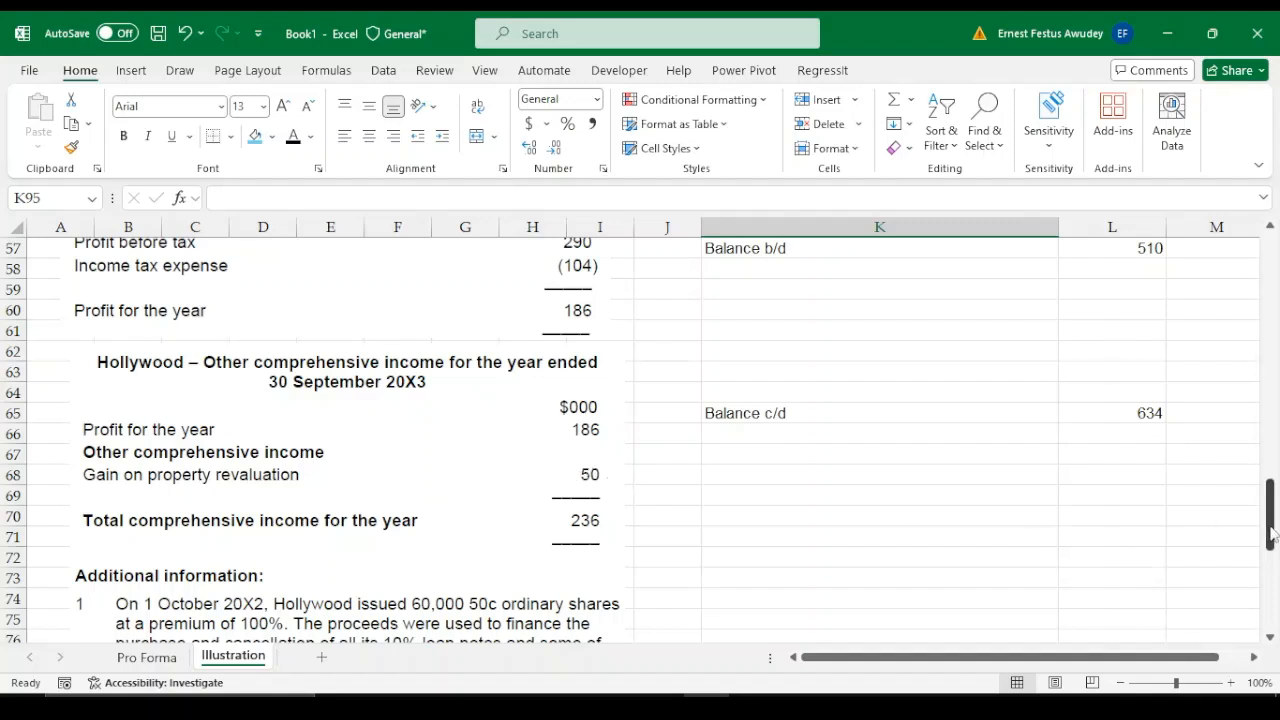
pyautogui.scroll(1, 1272, 533)
pyautogui.click(734, 323)
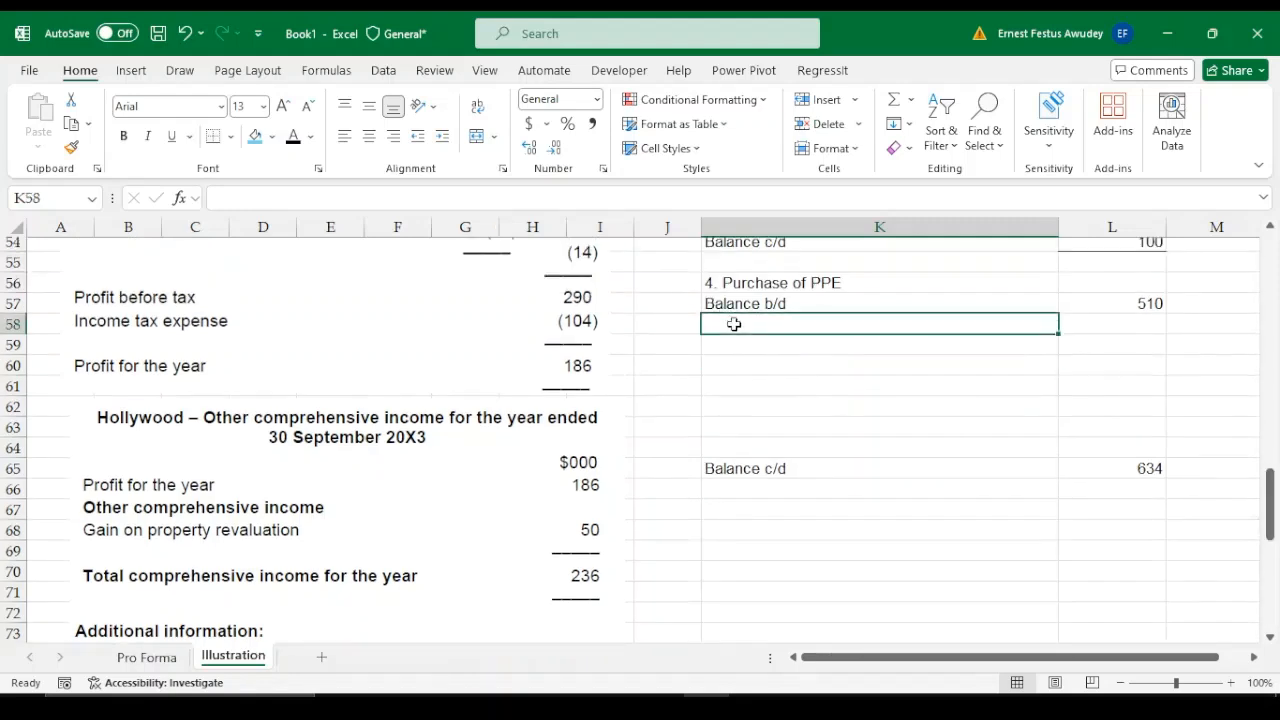
pyautogui.write('Reva')
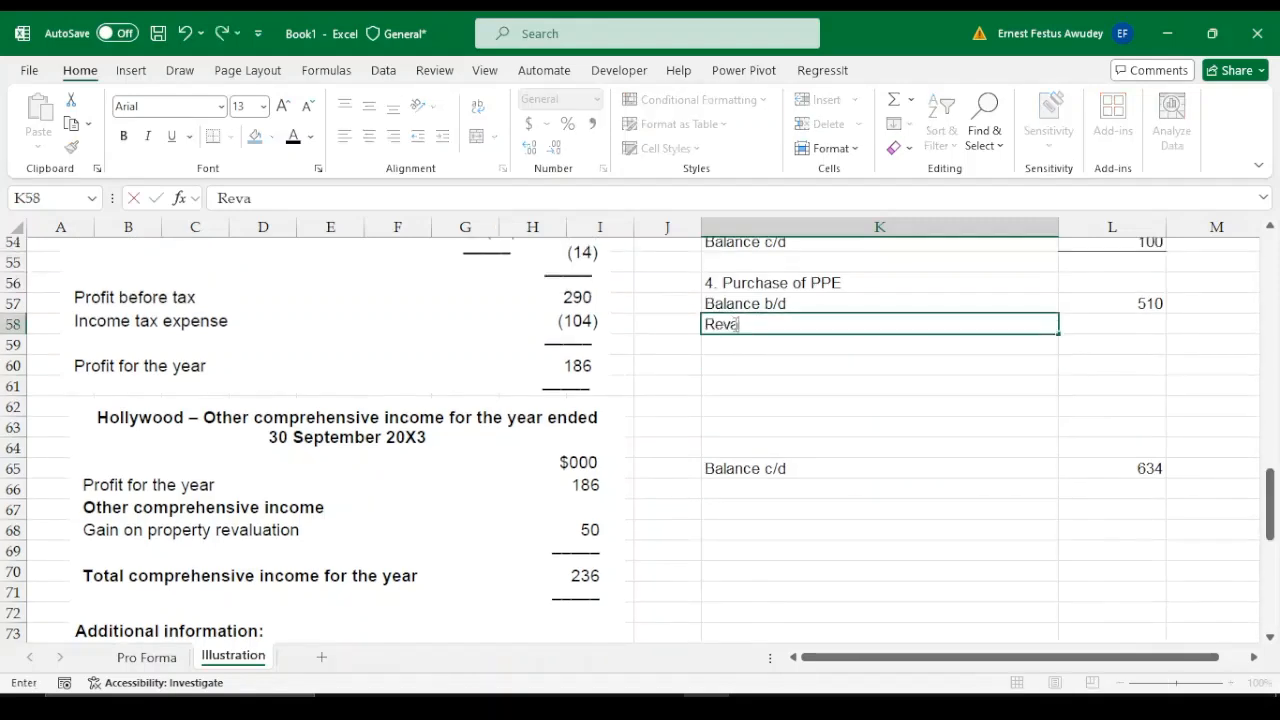
pyautogui.write('luati')
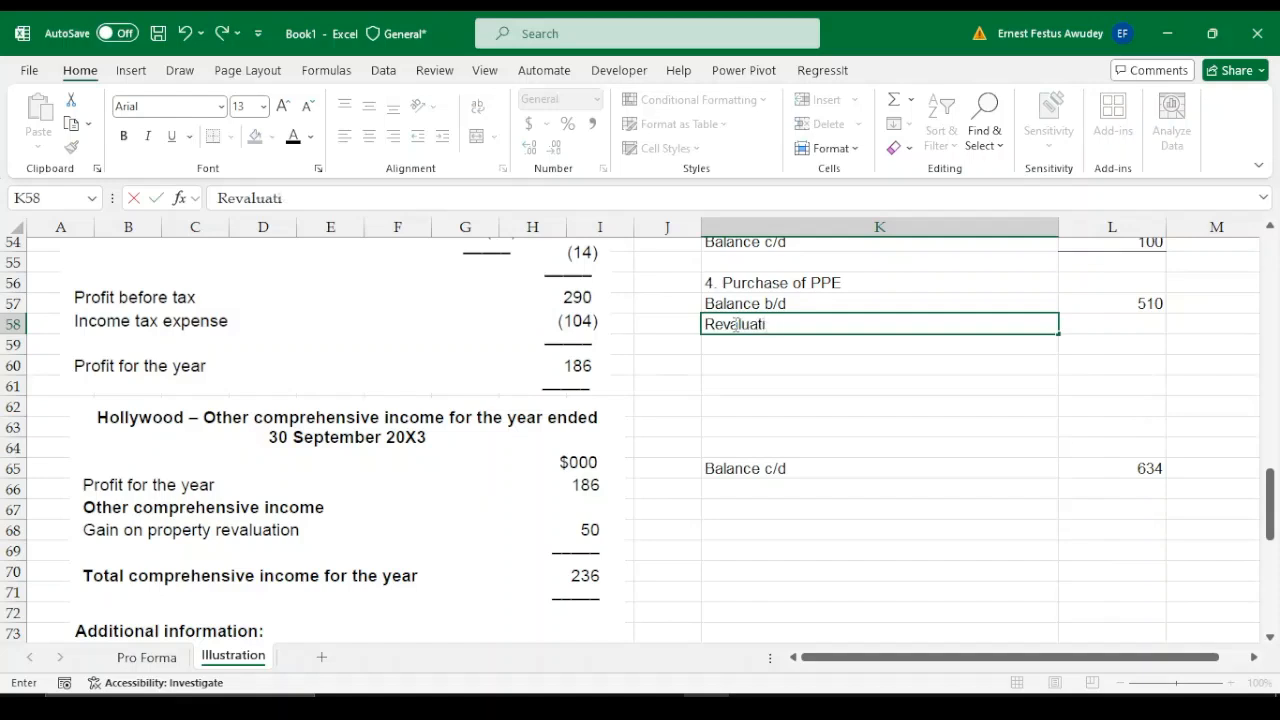
pyautogui.write('uio')
pyautogui.press('BackSpace')
pyautogui.press('BackSpace')
pyautogui.press('Tab')
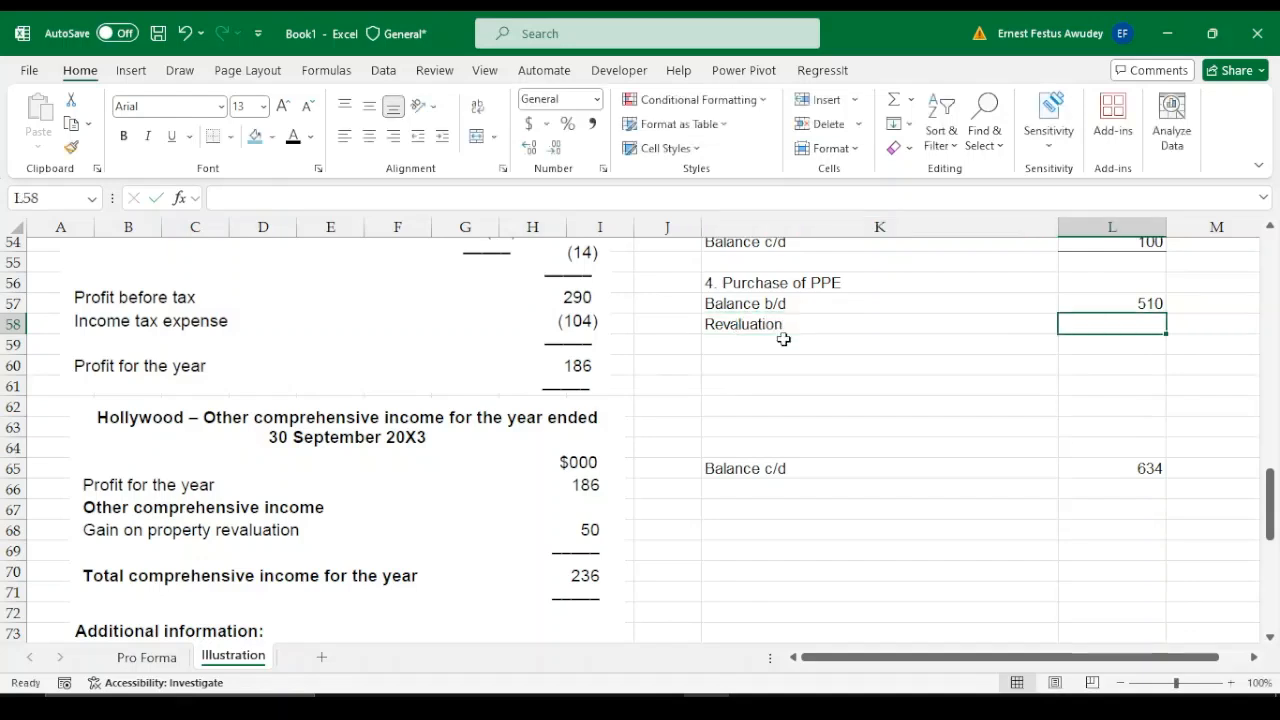
pyautogui.write('50')
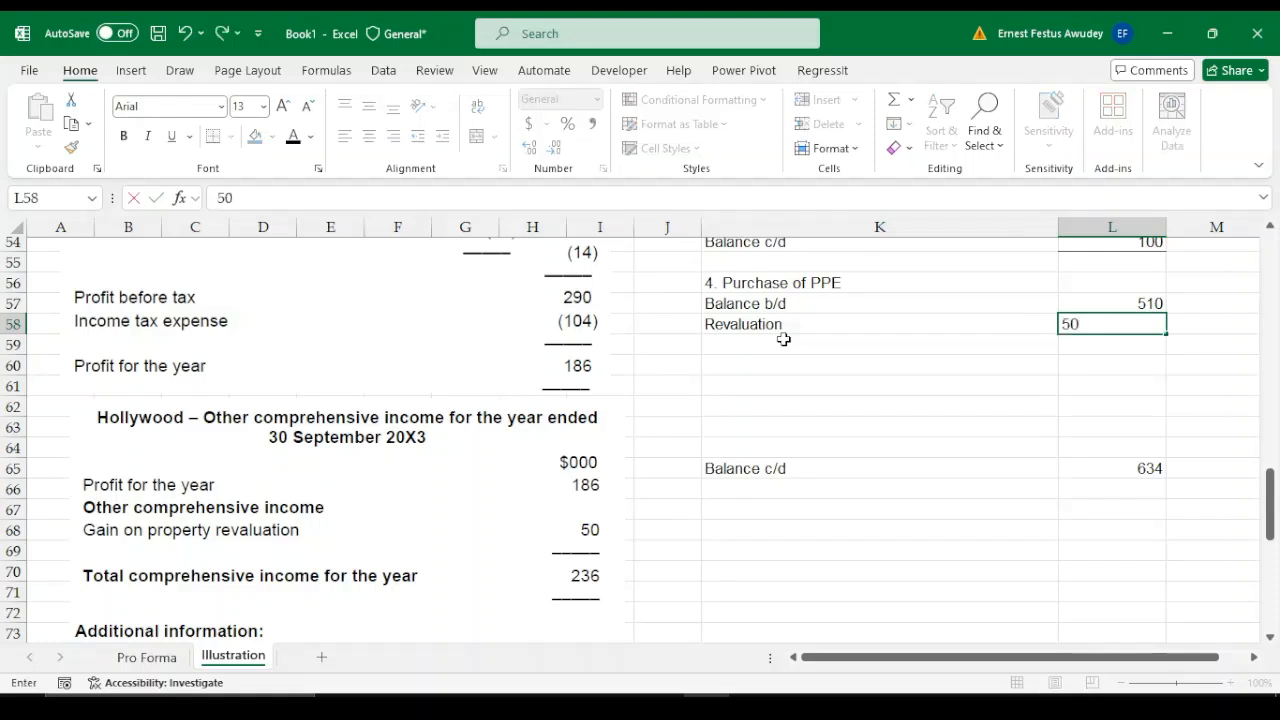
pyautogui.press('Return')
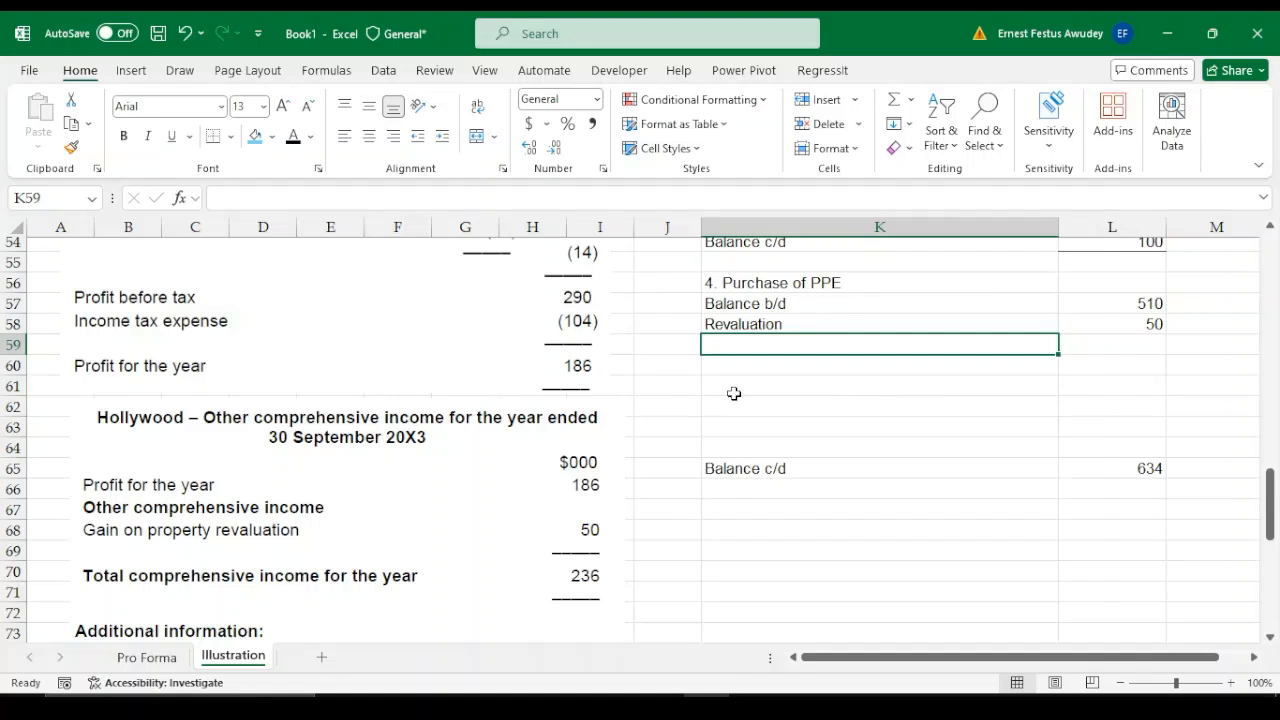
# Add a "Disposals" line in K59 with the disposed assets' carrying amount of 75 in L59
pyautogui.write('Disposals')
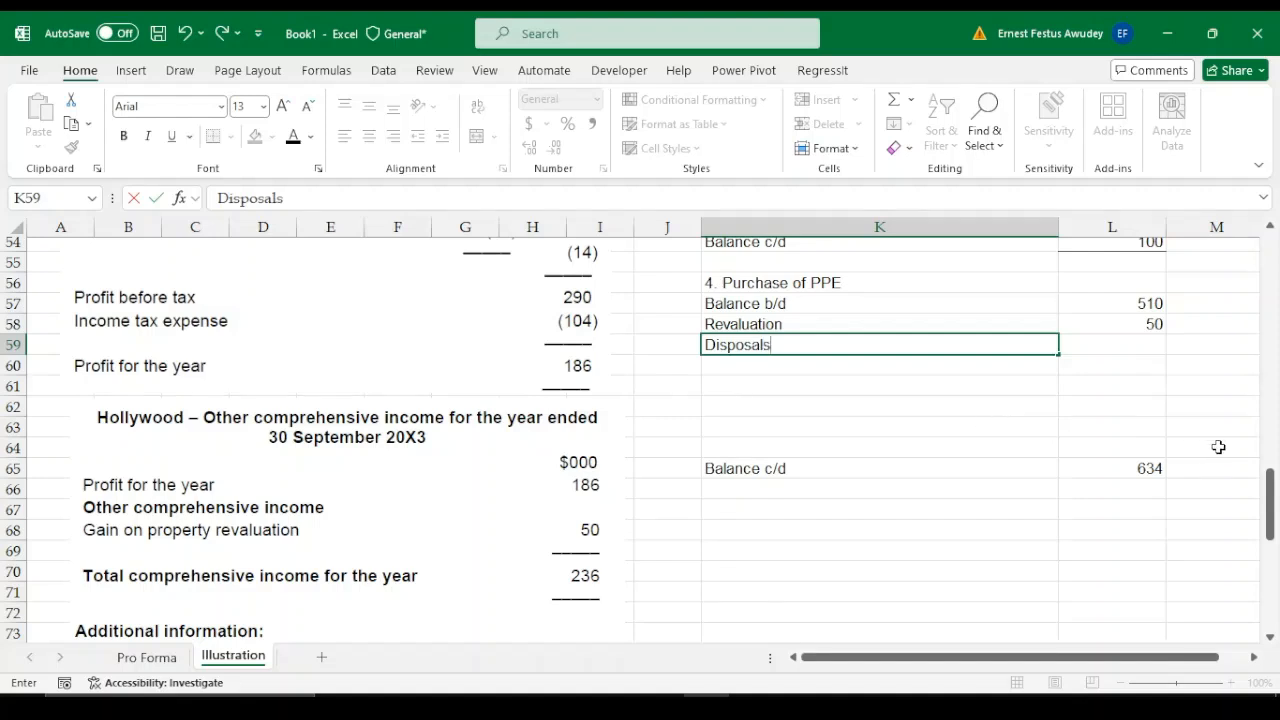
pyautogui.press('Tab')
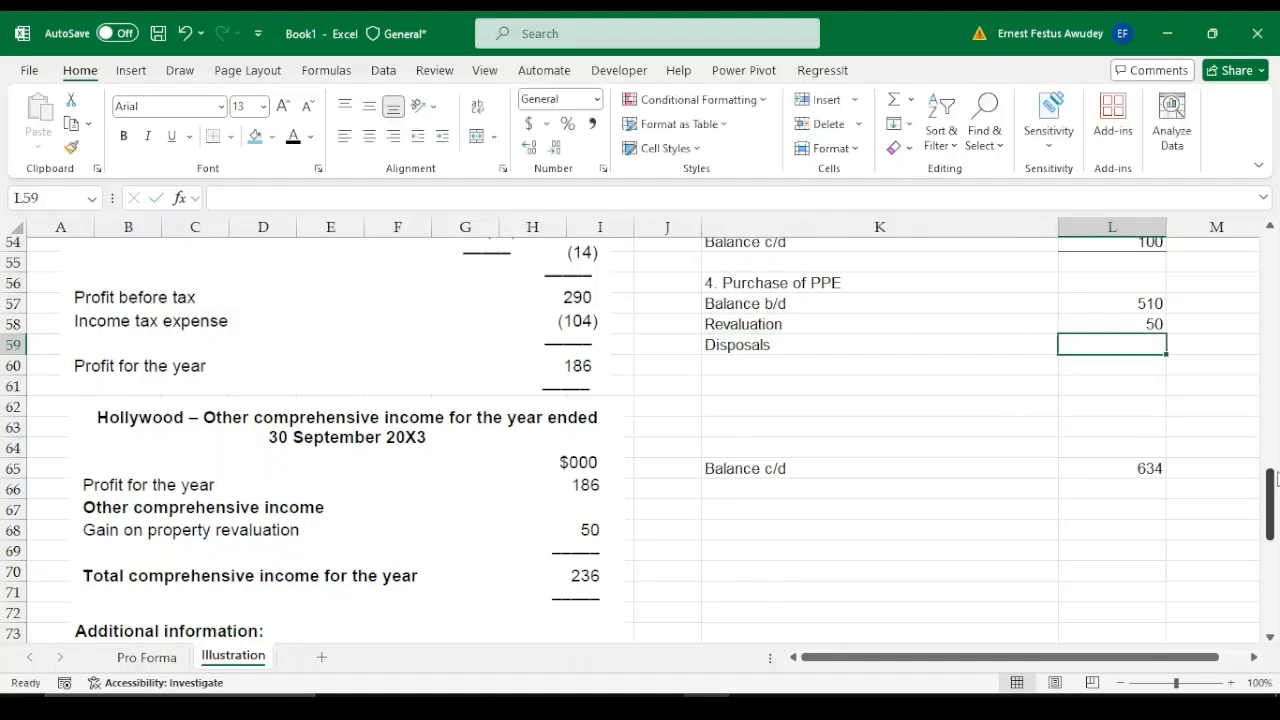
pyautogui.moveTo(1272, 484); pyautogui.dragTo(1276, 566)
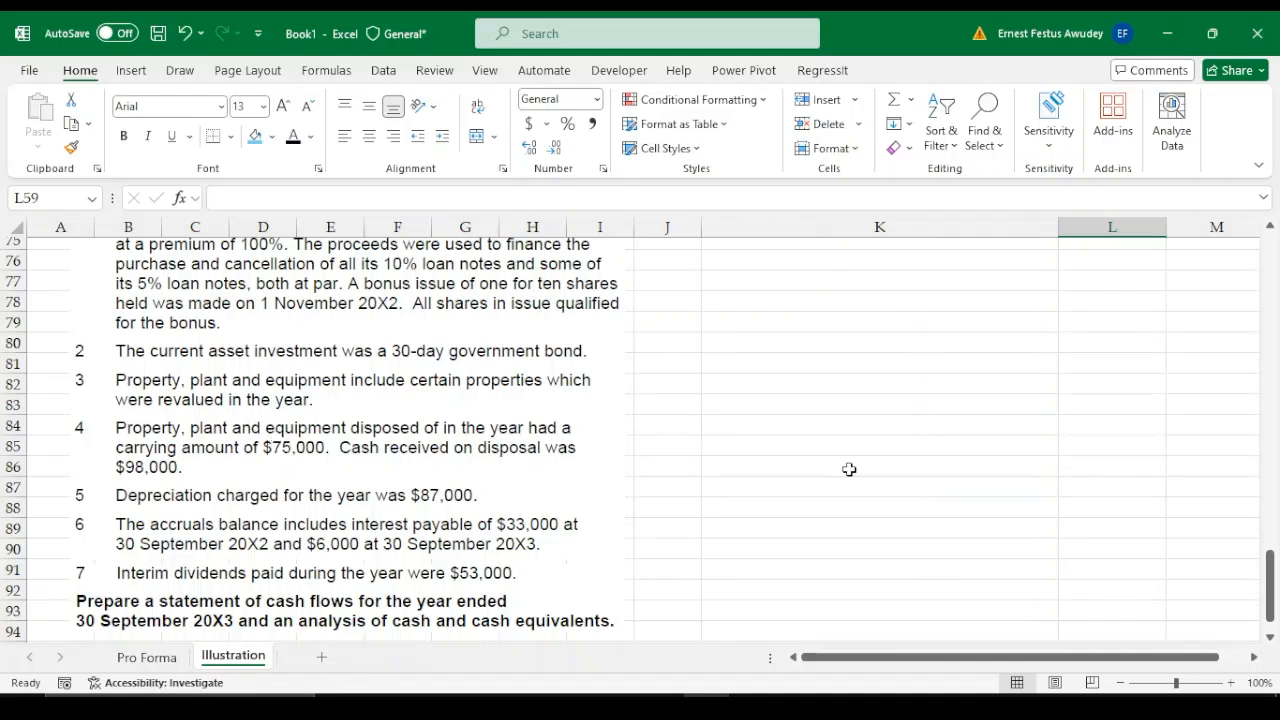
pyautogui.moveTo(1272, 588); pyautogui.dragTo(1276, 475)
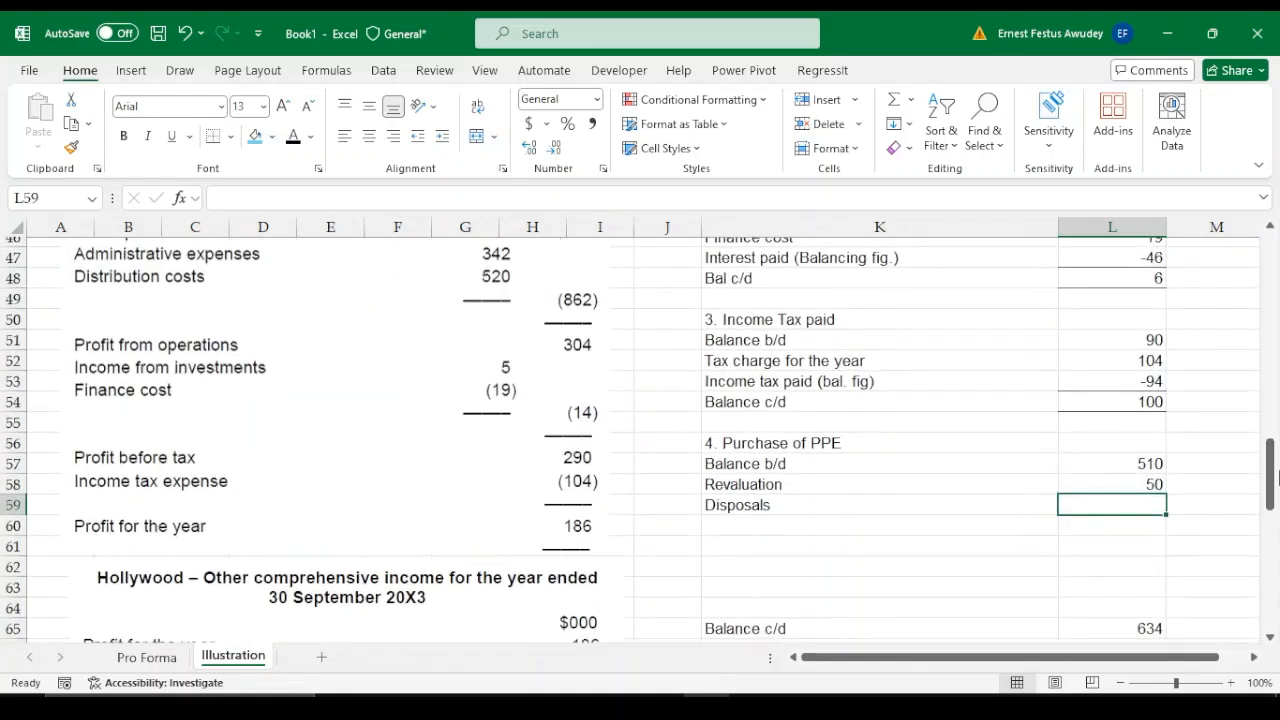
pyautogui.write('75')
pyautogui.press('Return')
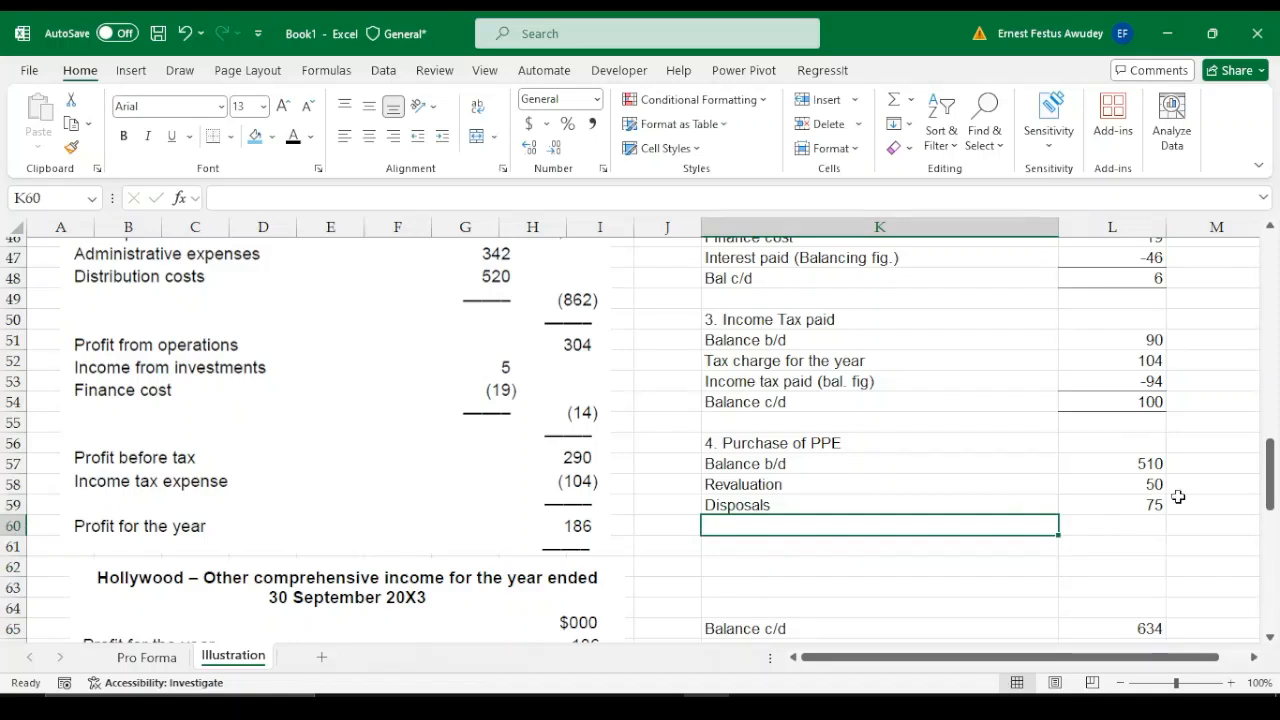
# Add a "Depreciation" line in K60 of the PPE working with 87 in L60
pyautogui.write('Deprec')
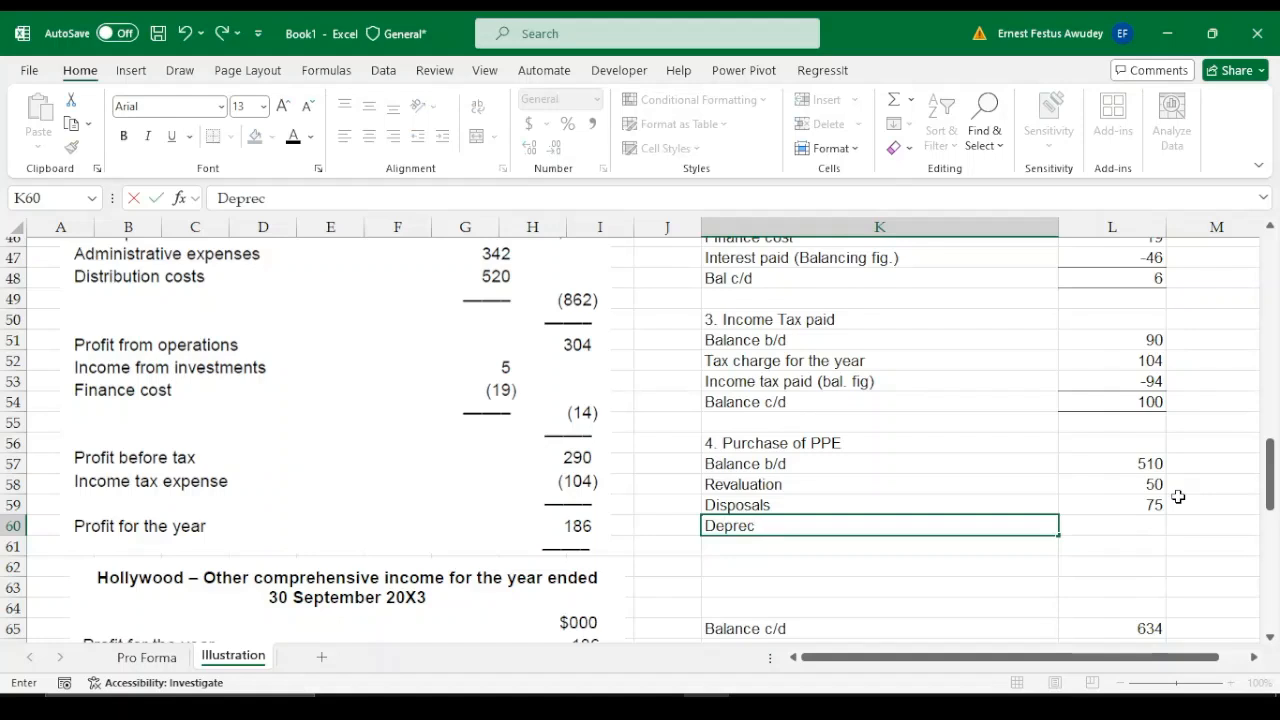
pyautogui.write('iation')
pyautogui.press('Return')
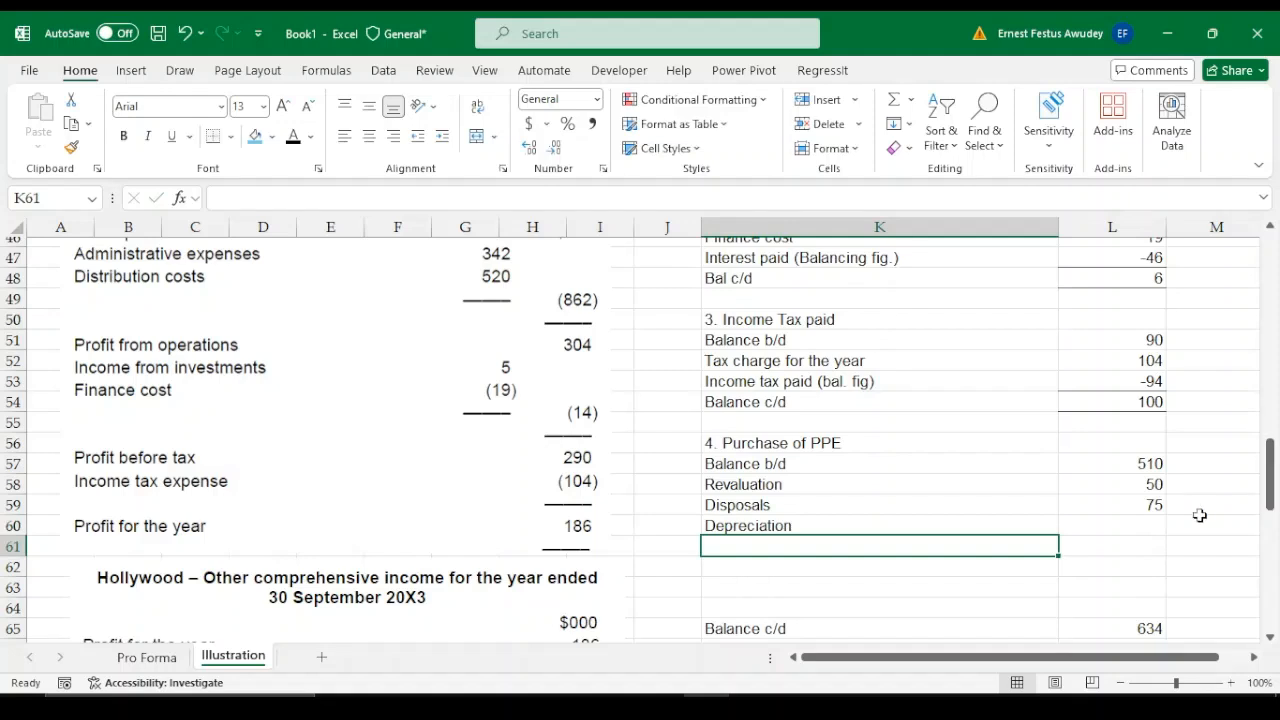
pyautogui.click(1147, 527)
pyautogui.write('87')
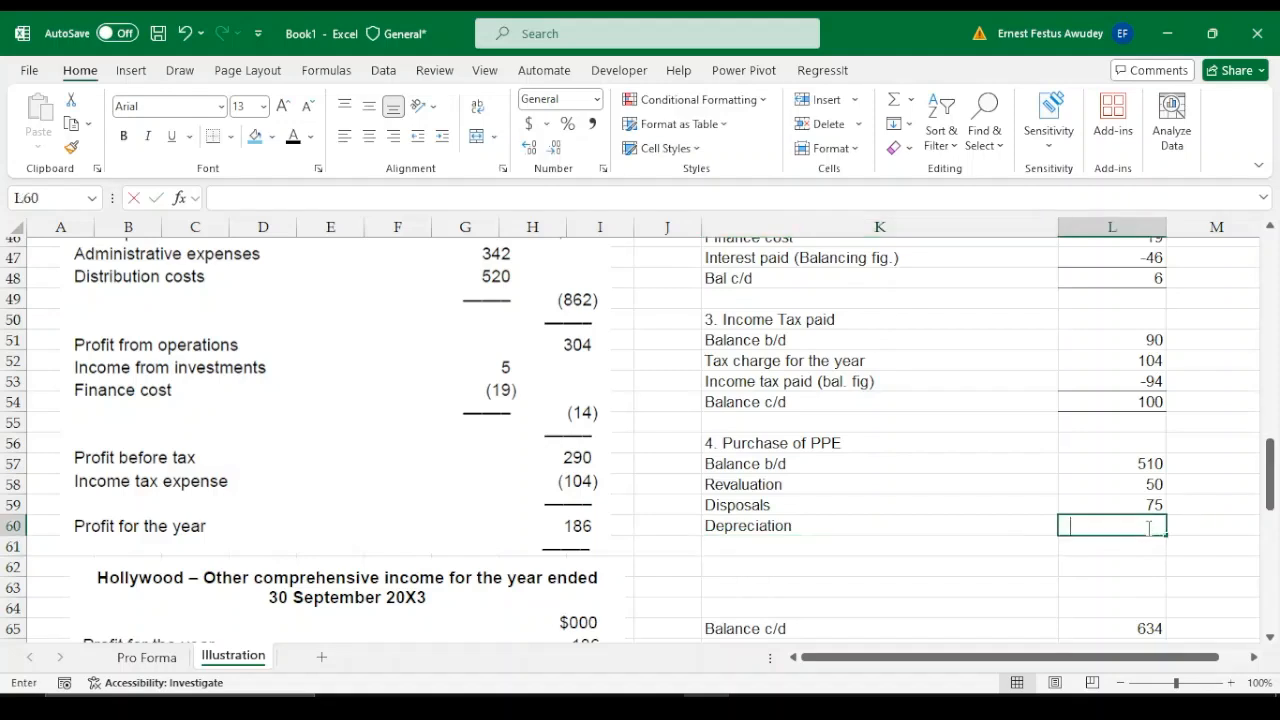
pyautogui.press('Return')
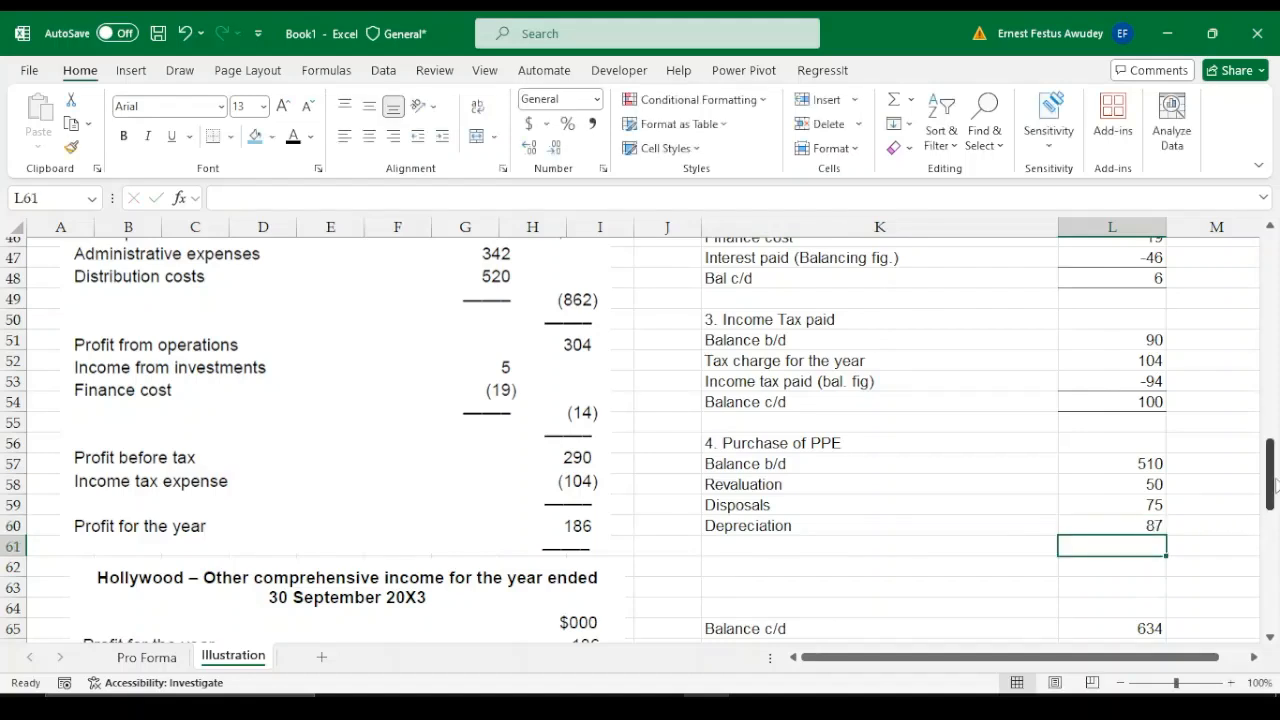
# Move the PPE working's Balance c/d label and figure from row 65 up to row 62, leaving row 61 blank
pyautogui.moveTo(1272, 485); pyautogui.dragTo(1272, 507)
pyautogui.click(737, 515)
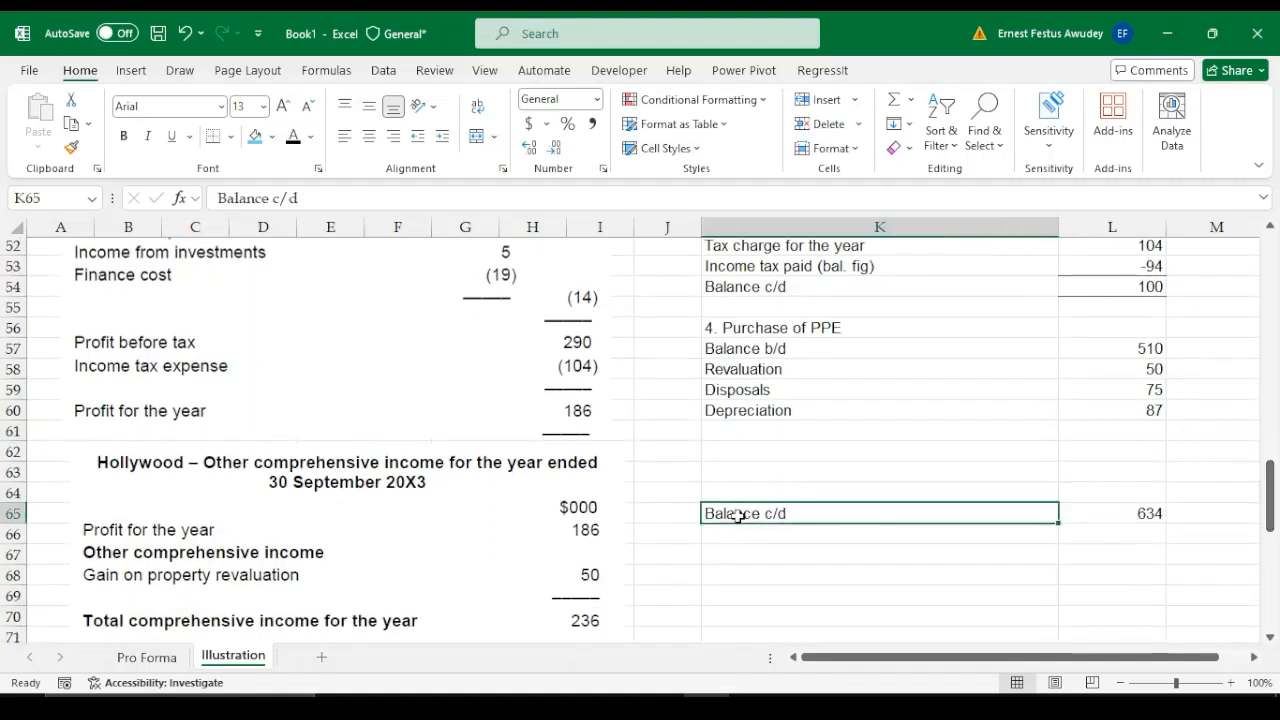
pyautogui.hotkey('shift', 'Right')
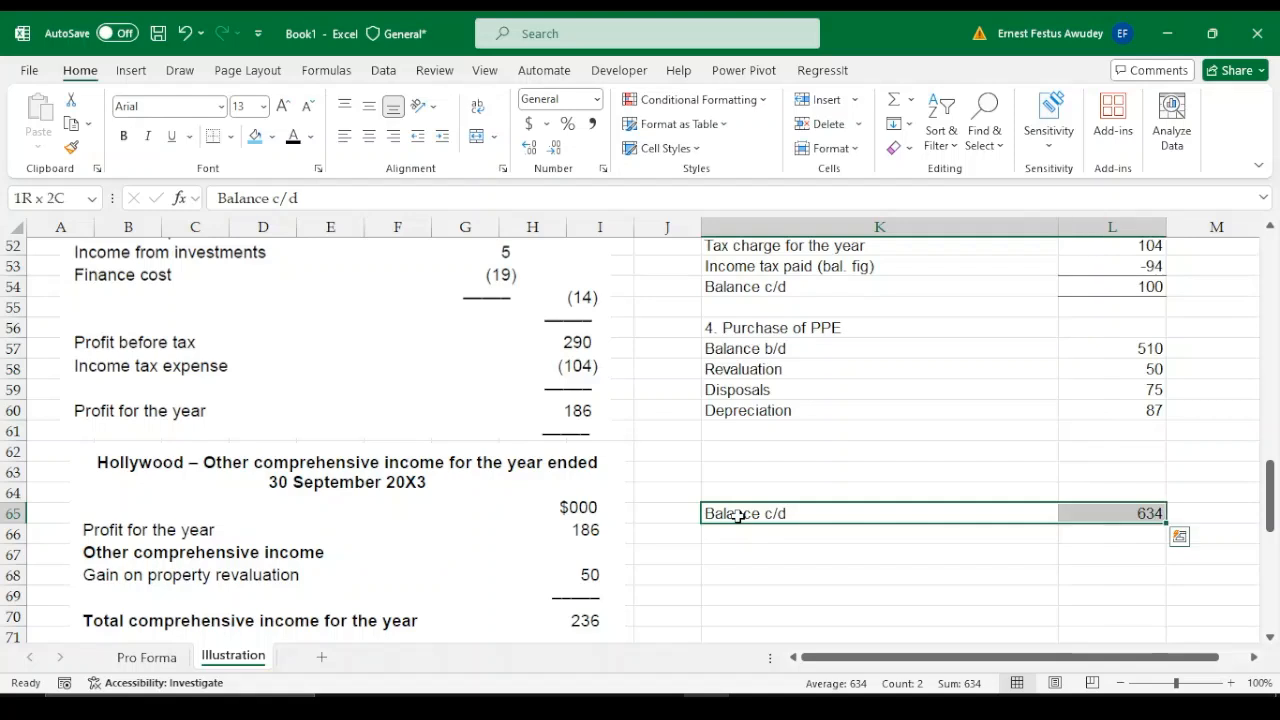
pyautogui.hotkey('ctrl', 'c')
pyautogui.press('Up')
pyautogui.press('Up')
pyautogui.press('Up')
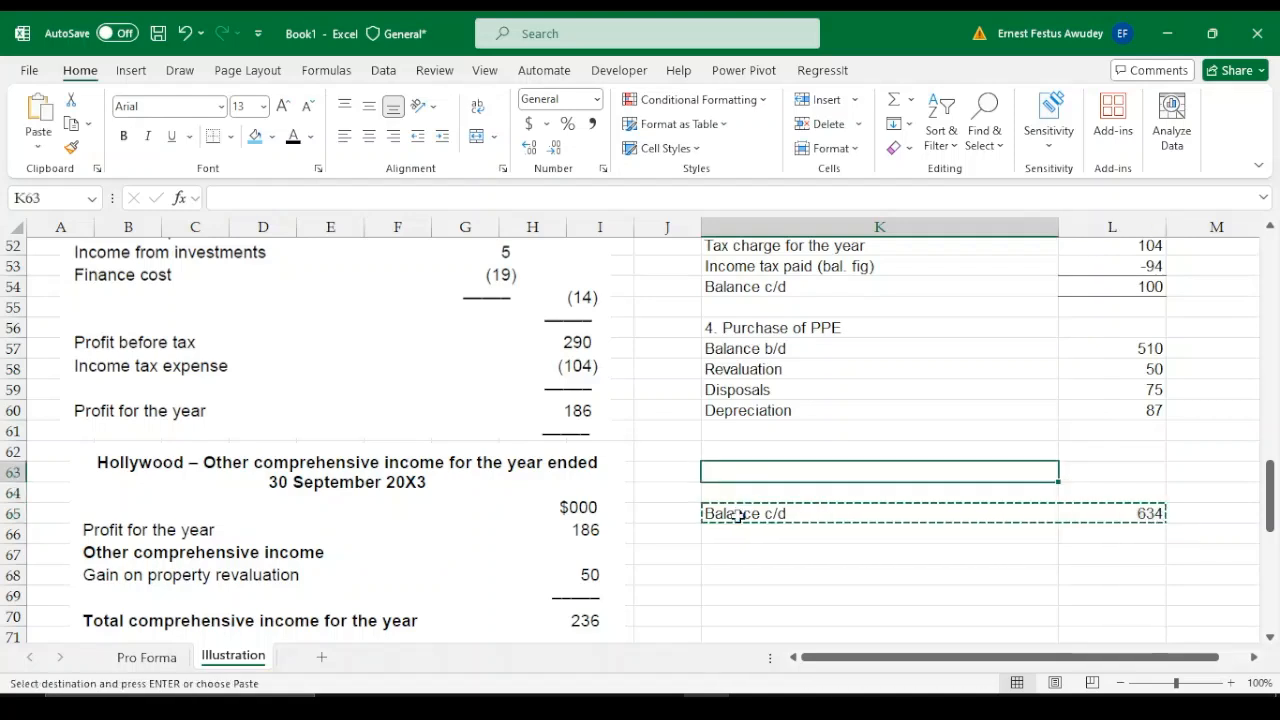
pyautogui.hotkey('ctrl', 'v')
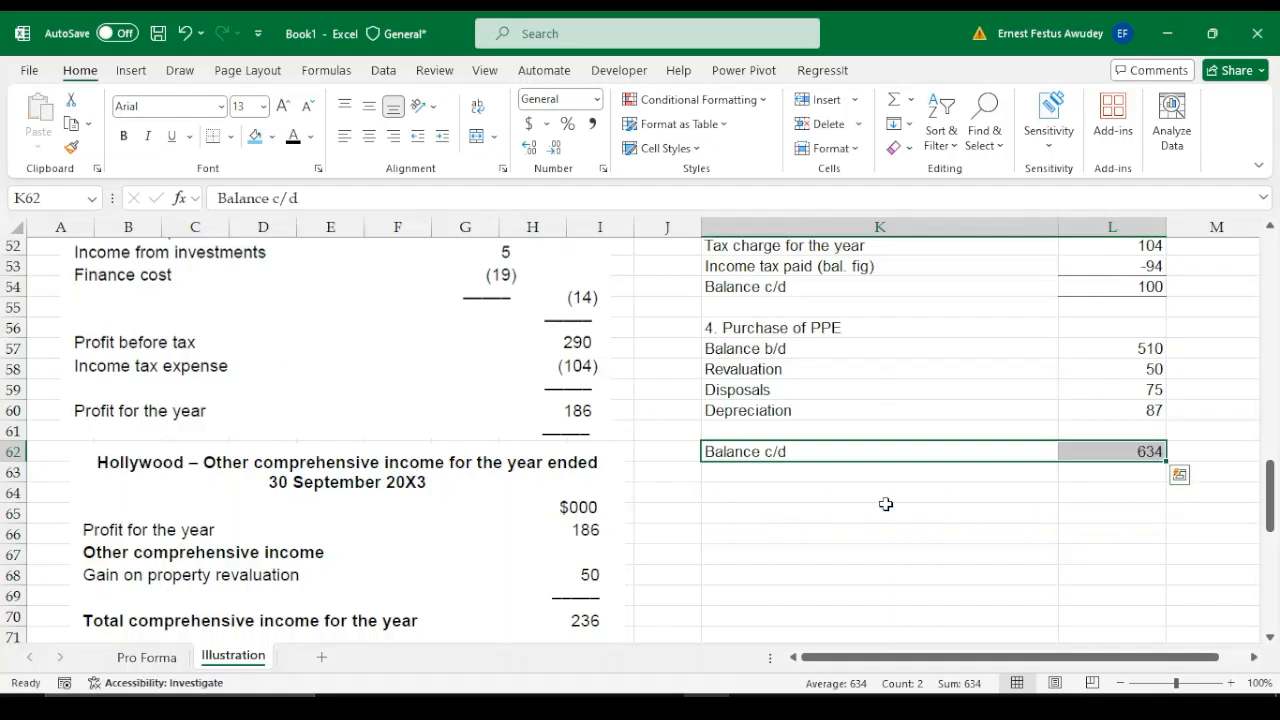
pyautogui.click(754, 429)
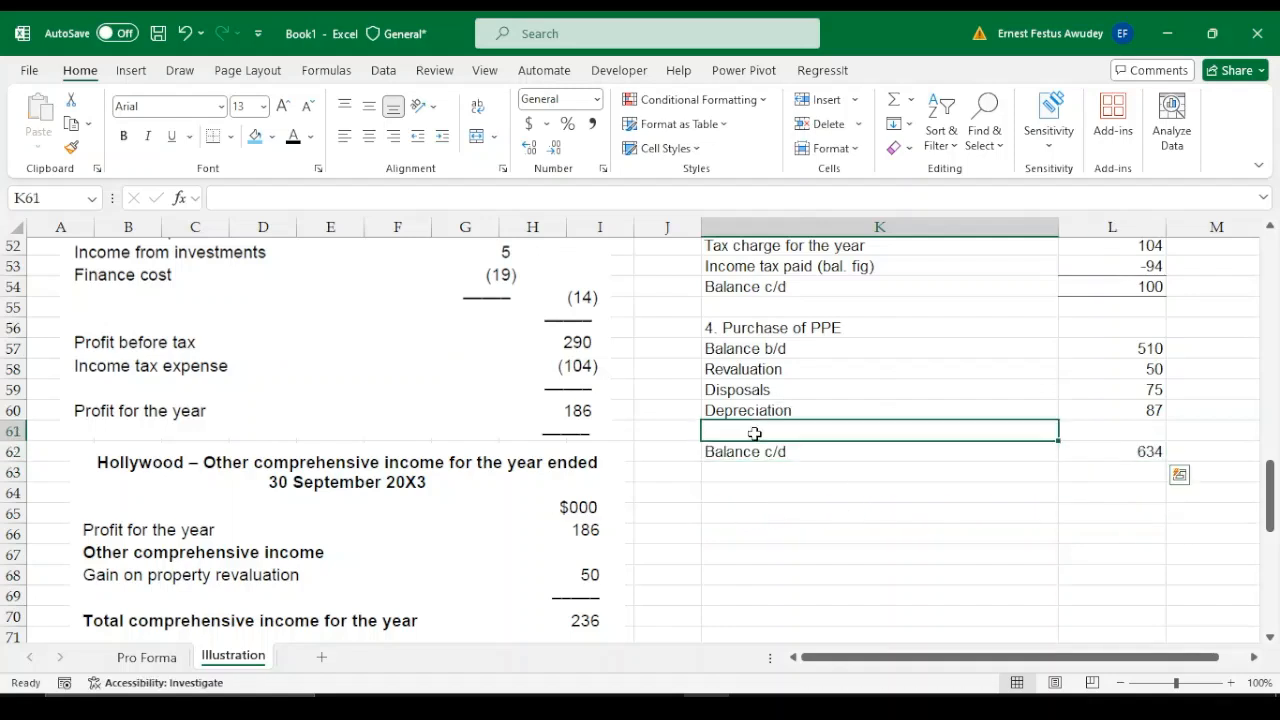
# Apply a top and thick bottom border to the PPE working's Balance c/d figure in L62
pyautogui.click(1152, 452)
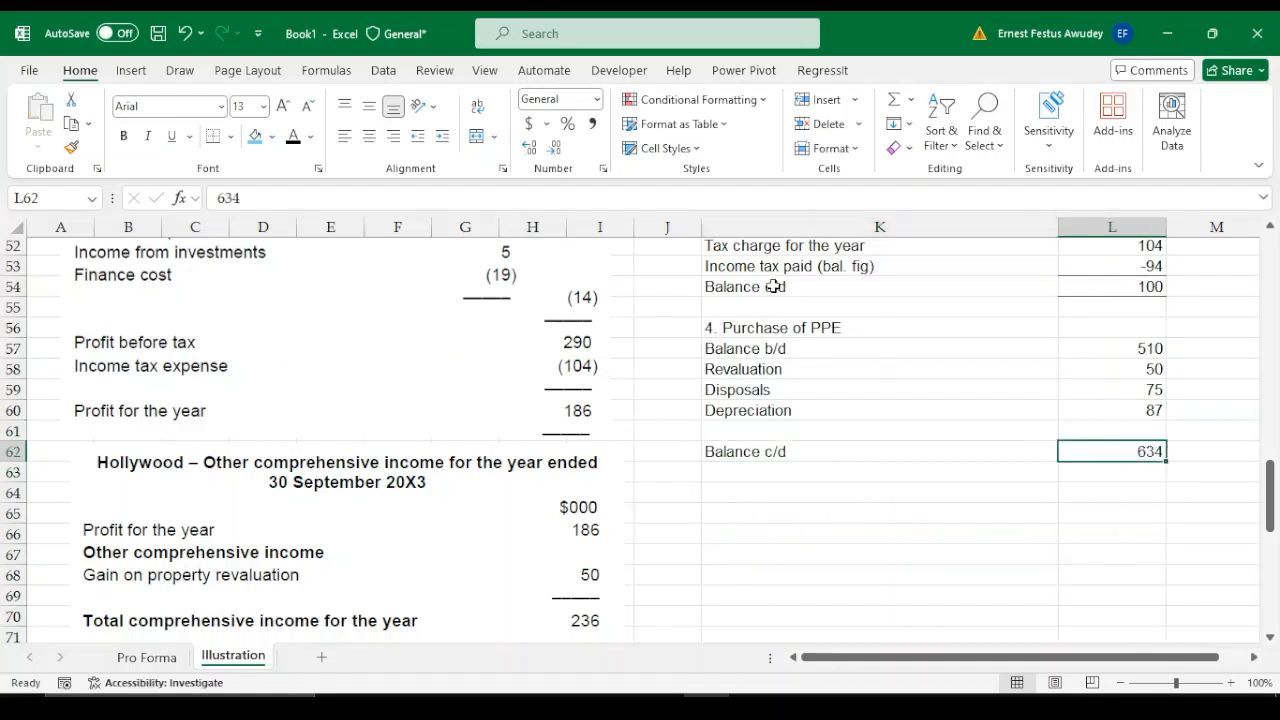
pyautogui.click(232, 137)
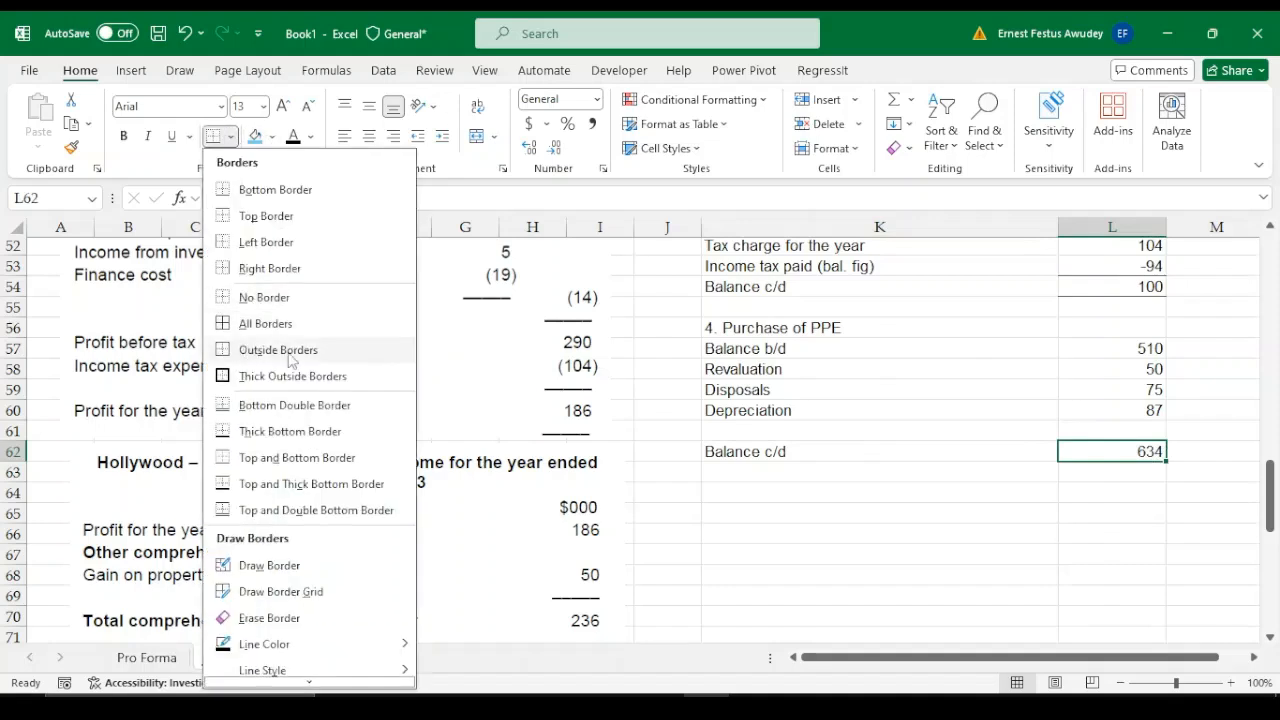
pyautogui.click(250, 484)
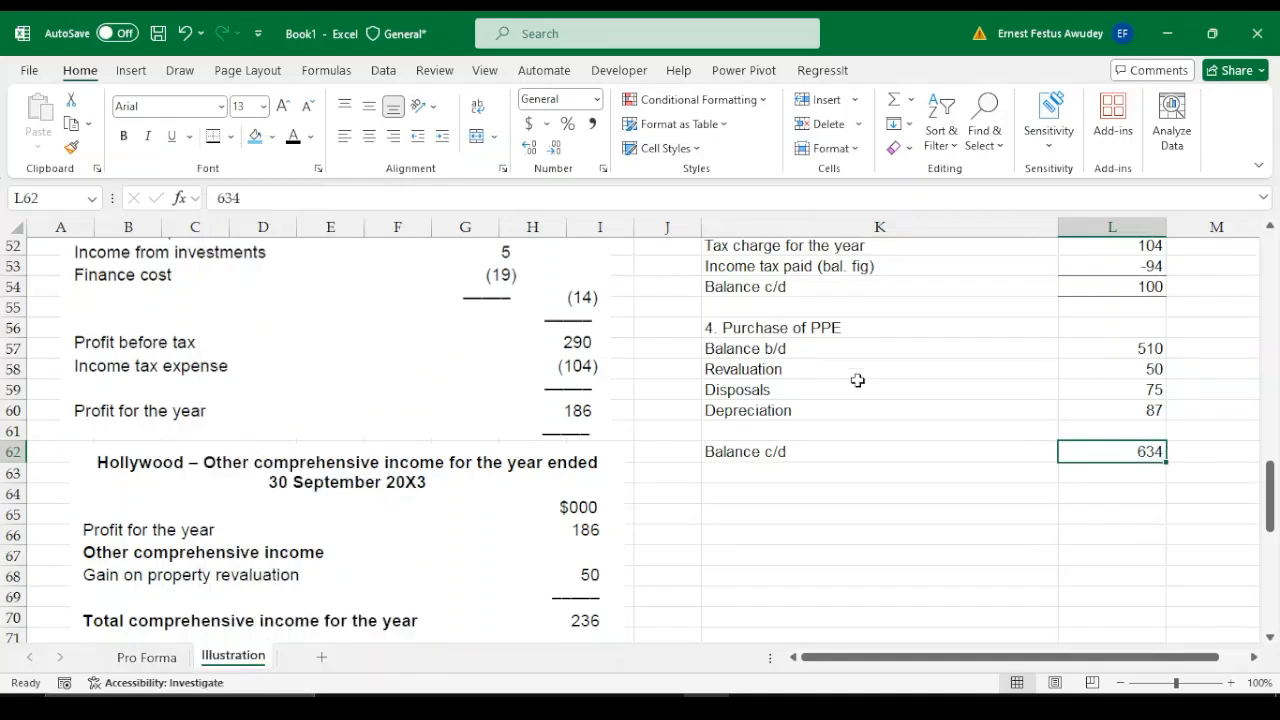
# Calculate the PPE working's balancing figure in L61 with the formula =L62-L57-L58-L59-L60
pyautogui.click(1148, 433)
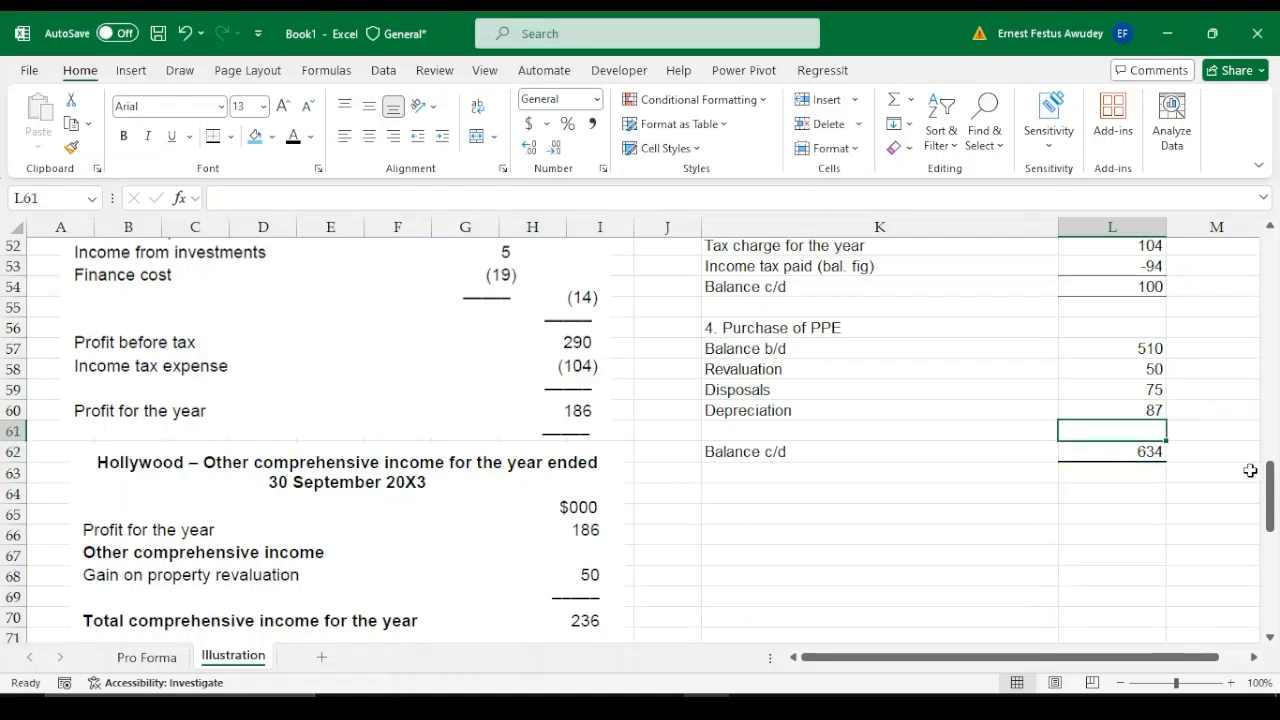
pyautogui.write('=')
pyautogui.press('Down')
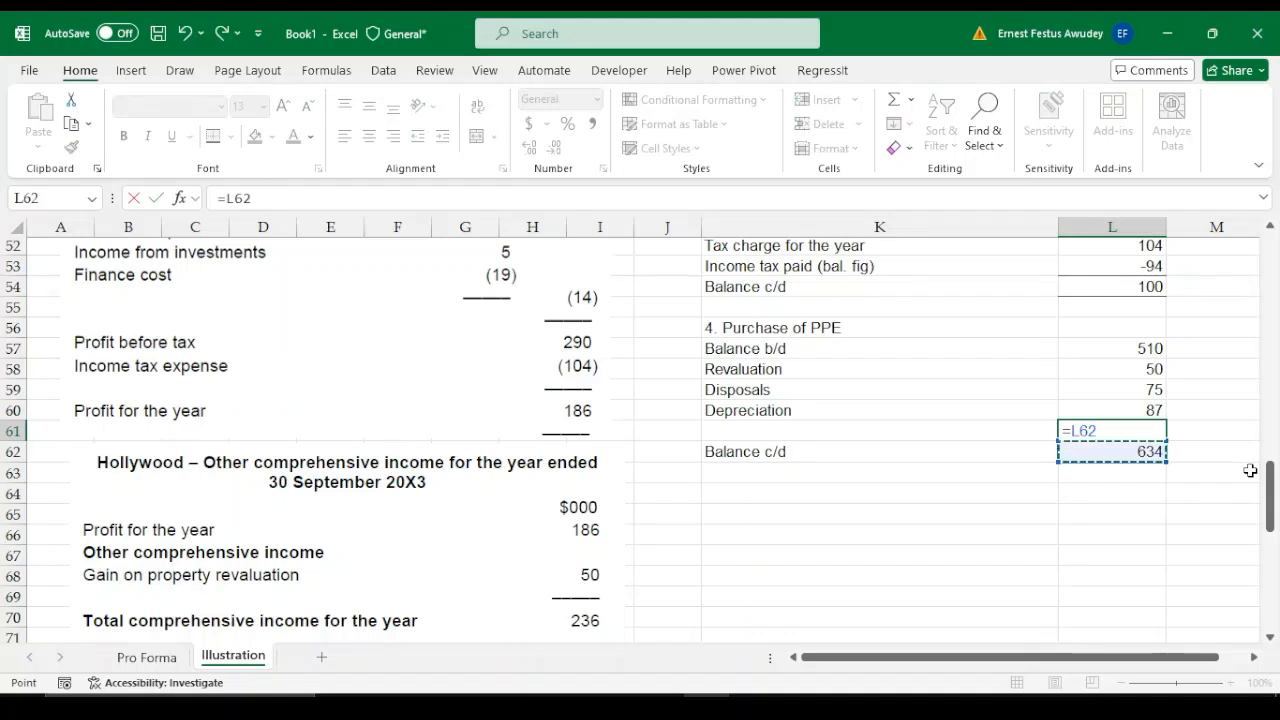
pyautogui.write('-')
pyautogui.press('Up')
pyautogui.press('Up')
pyautogui.press('Up')
pyautogui.press('Up')
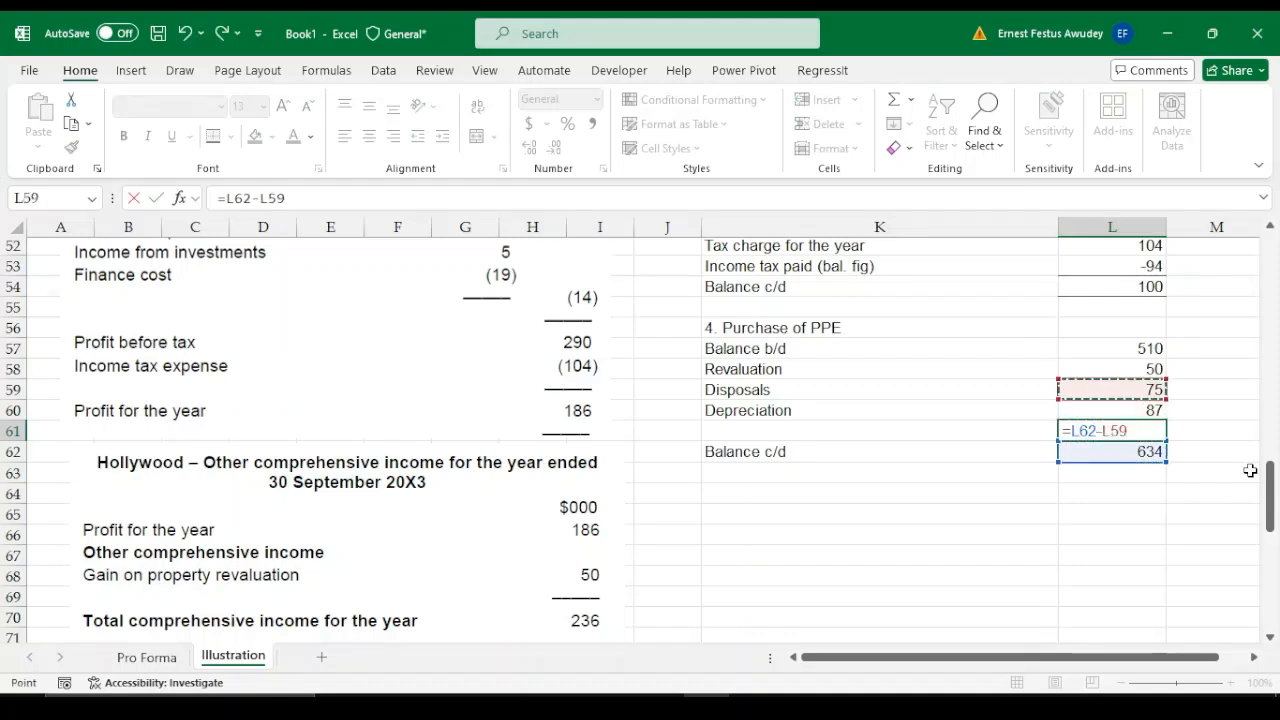
pyautogui.write('-')
pyautogui.press('Up')
pyautogui.press('Up')
pyautogui.press('Up')
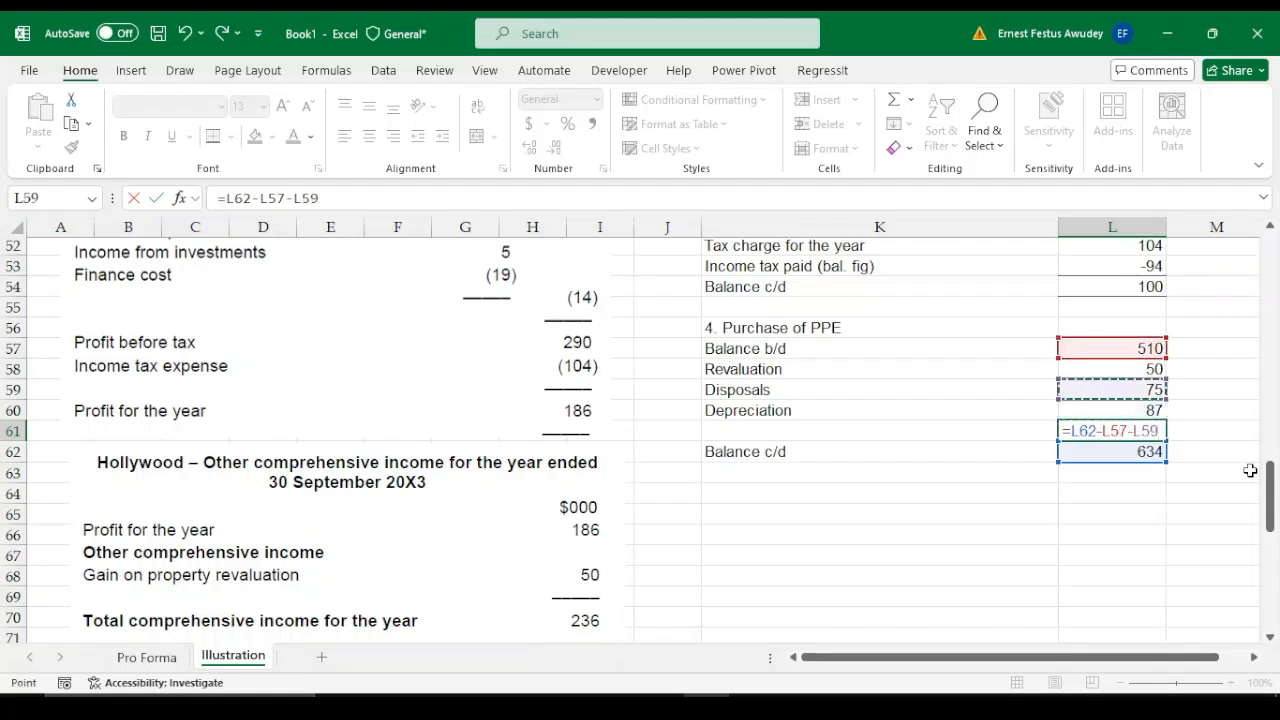
pyautogui.write('-')
pyautogui.press('Up')
pyautogui.press('Up')
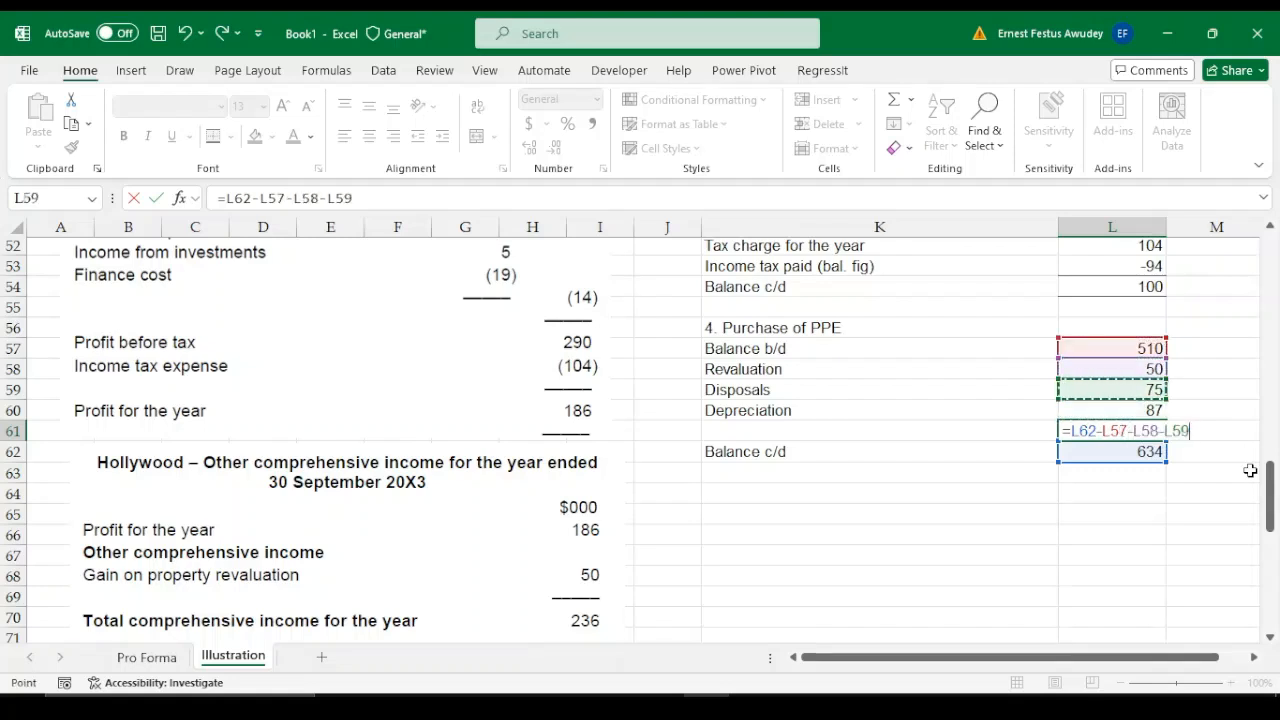
pyautogui.write('-')
pyautogui.press('Up')
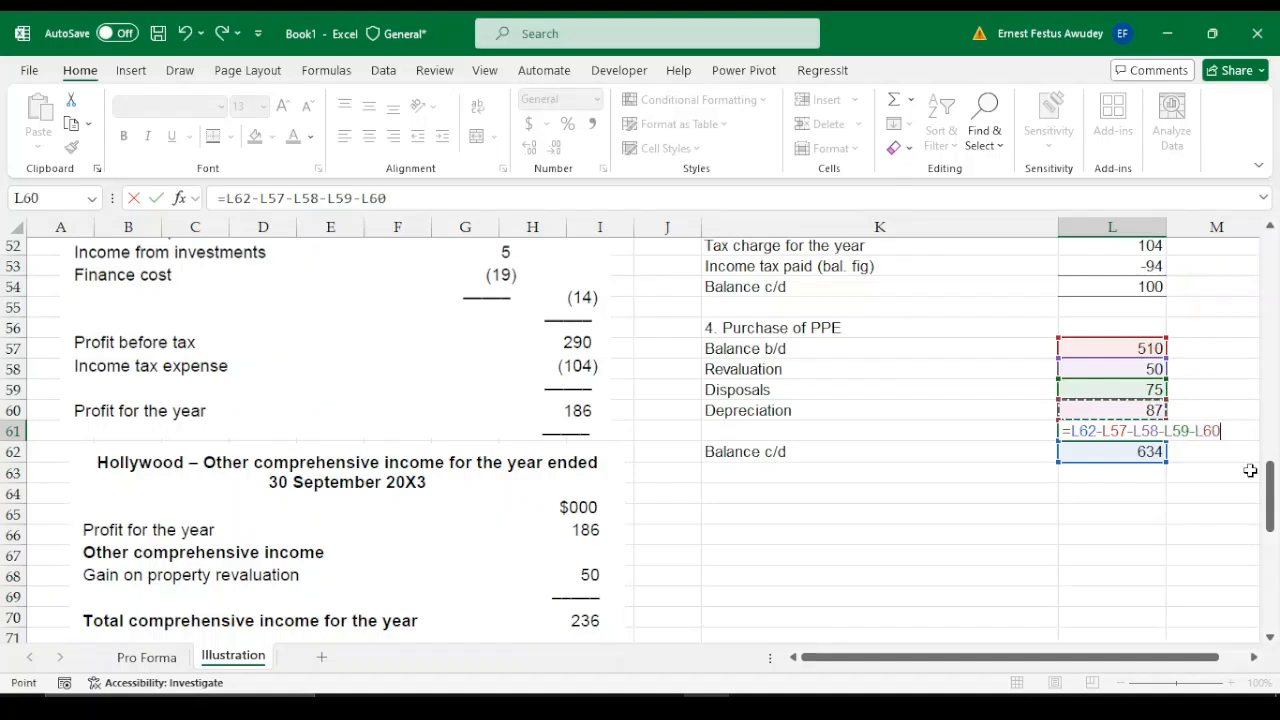
pyautogui.press('Return')
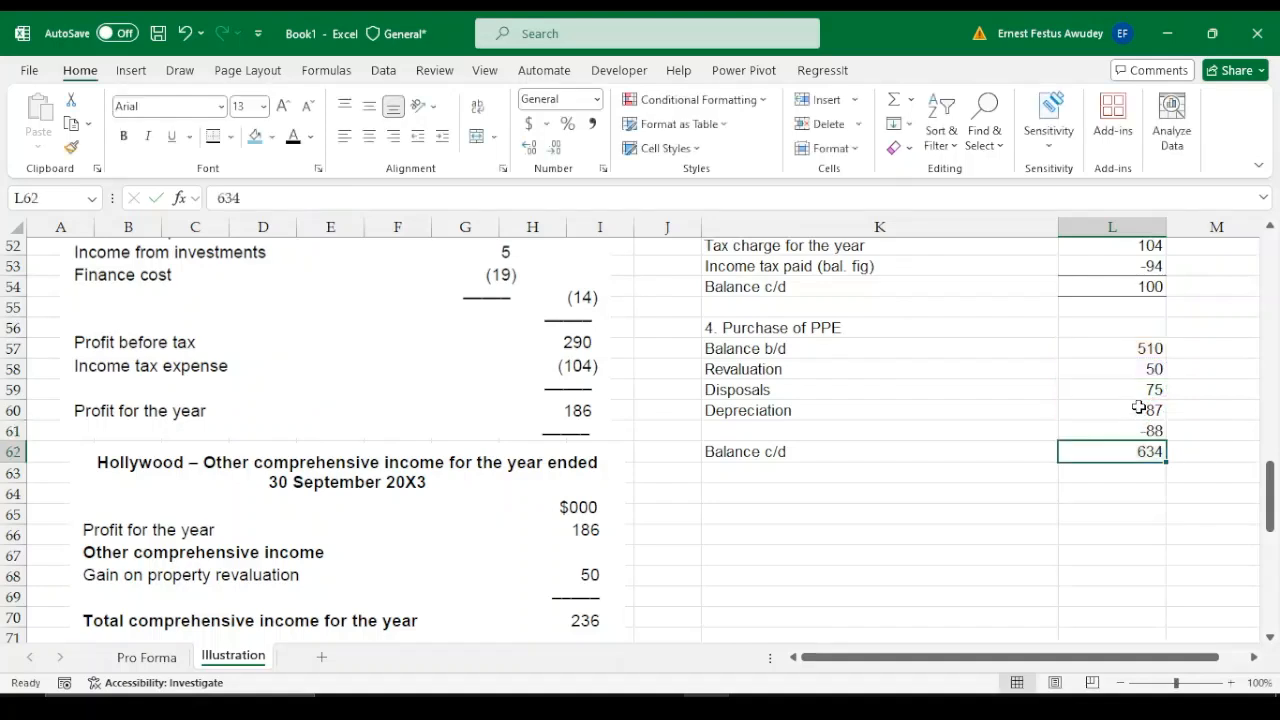
# Make the depreciation and disposals figures negative in the PPE working: -87 in L60 and -75 in L59
pyautogui.click(1139, 409)
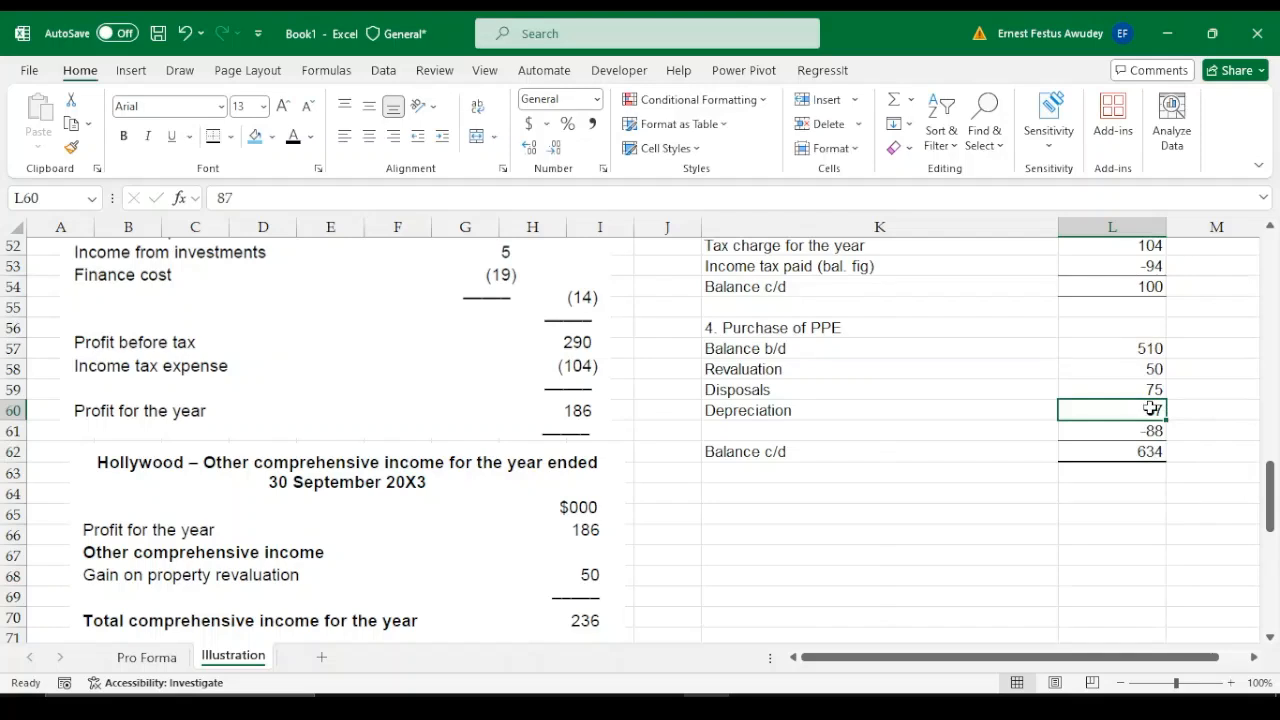
pyautogui.doubleClick(1152, 408)
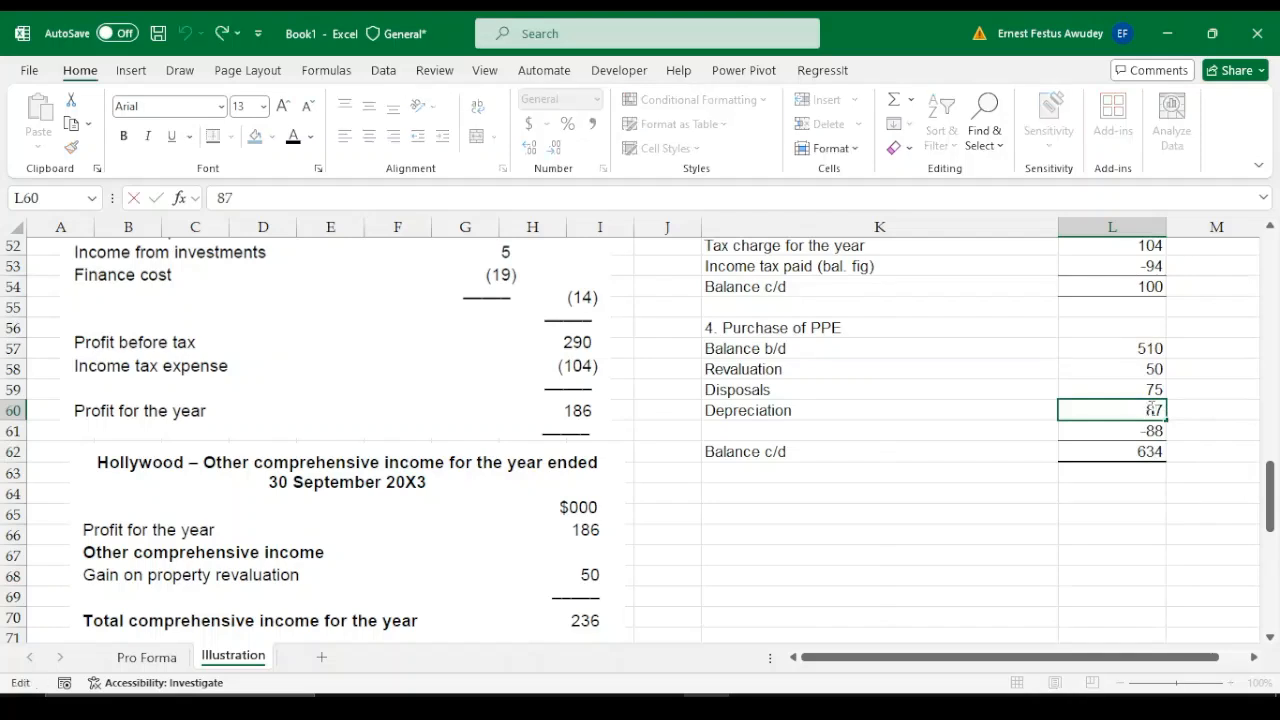
pyautogui.write('-')
pyautogui.press('Return')
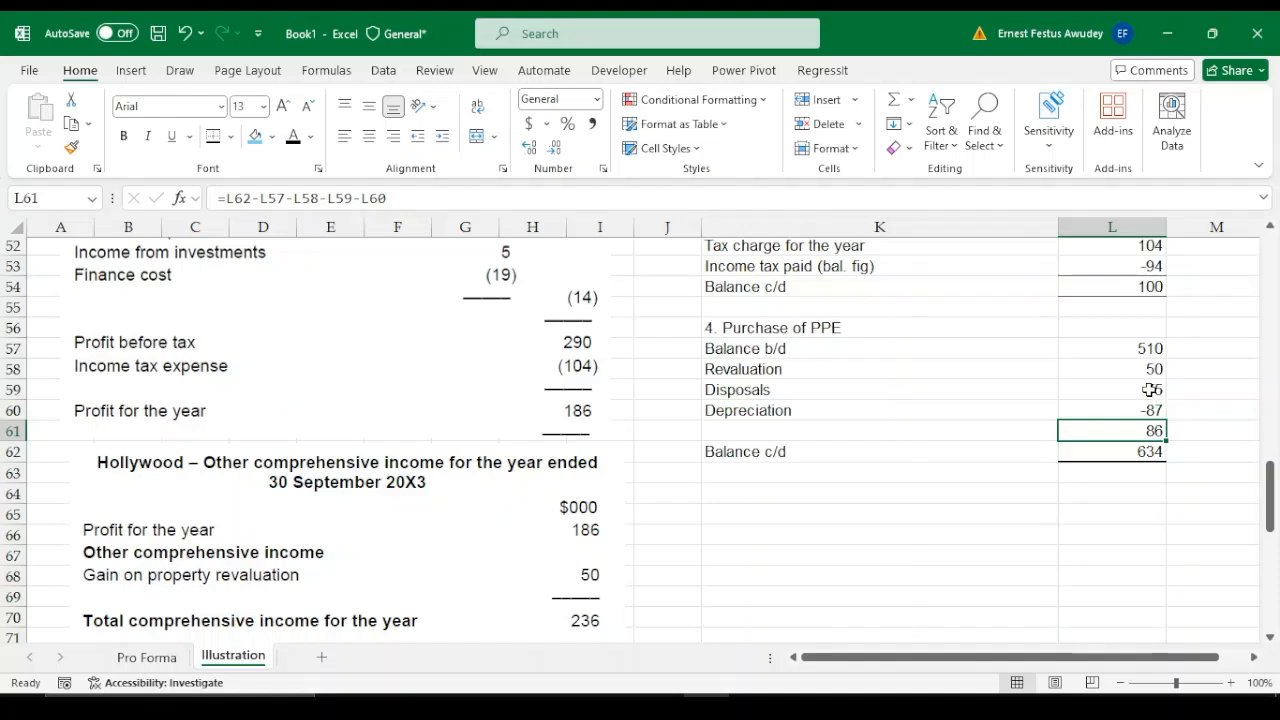
pyautogui.click(1150, 390)
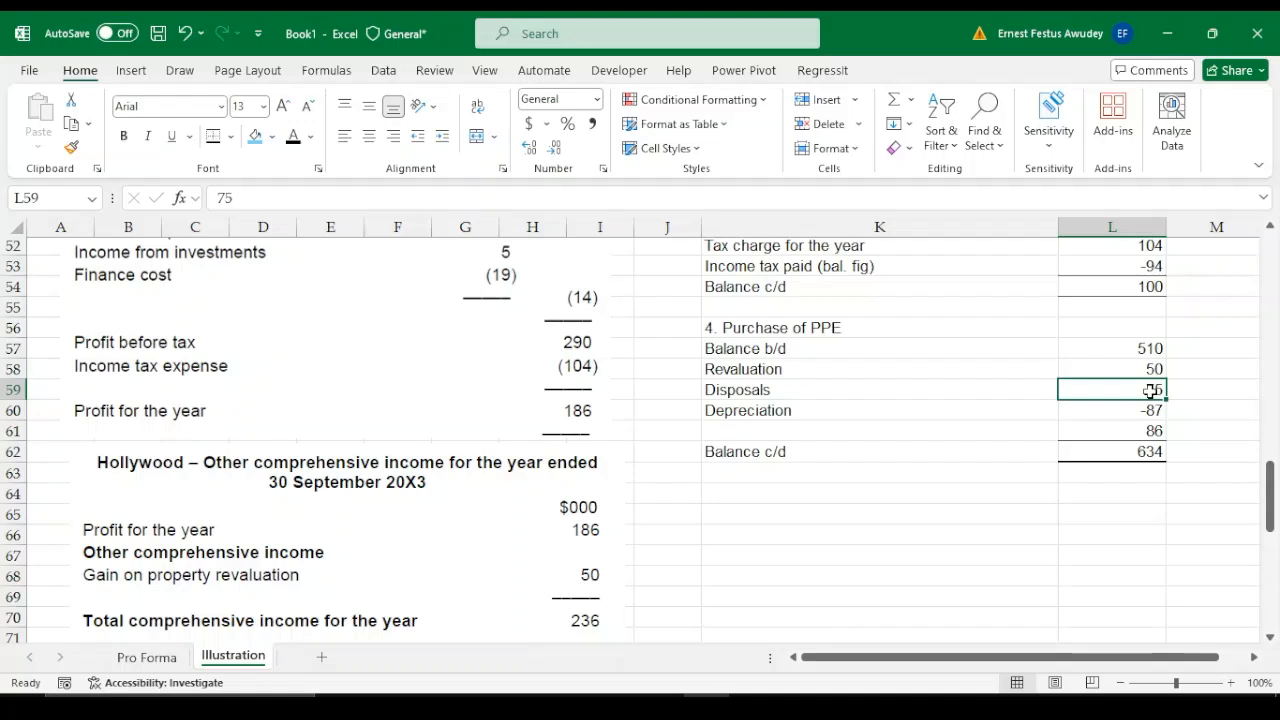
pyautogui.doubleClick(1151, 391)
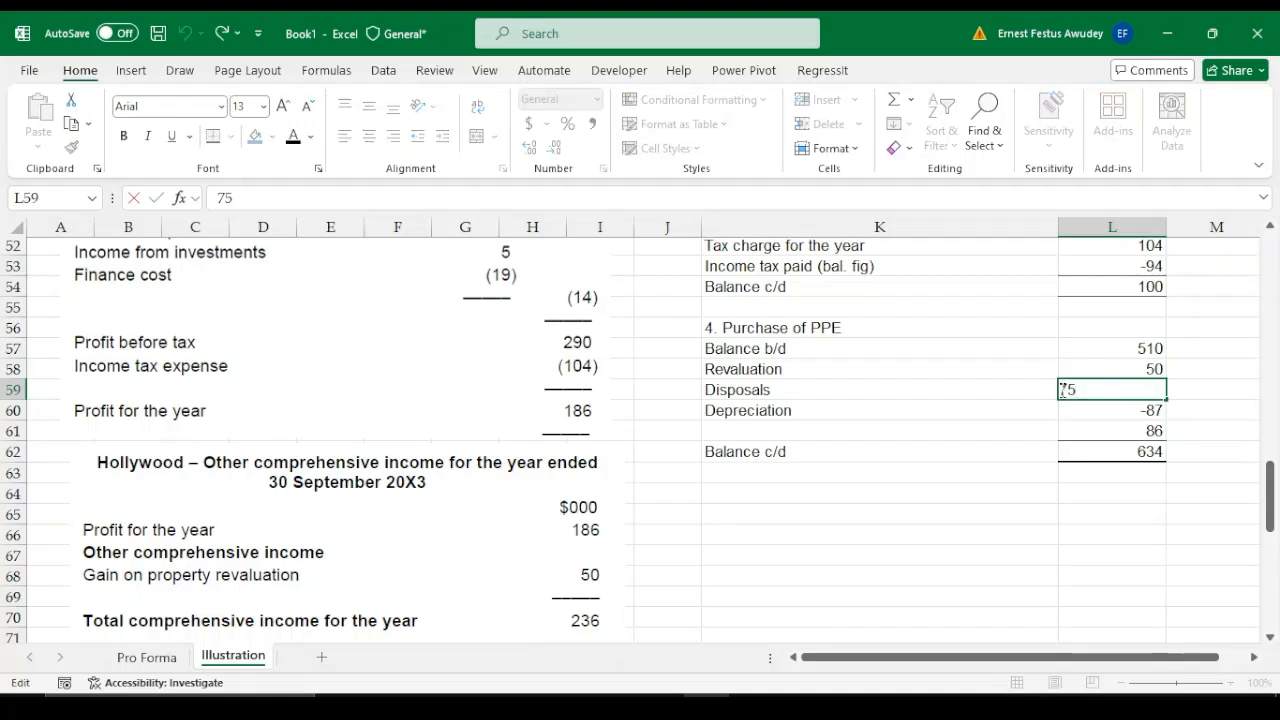
pyautogui.write('-')
pyautogui.press('Return')
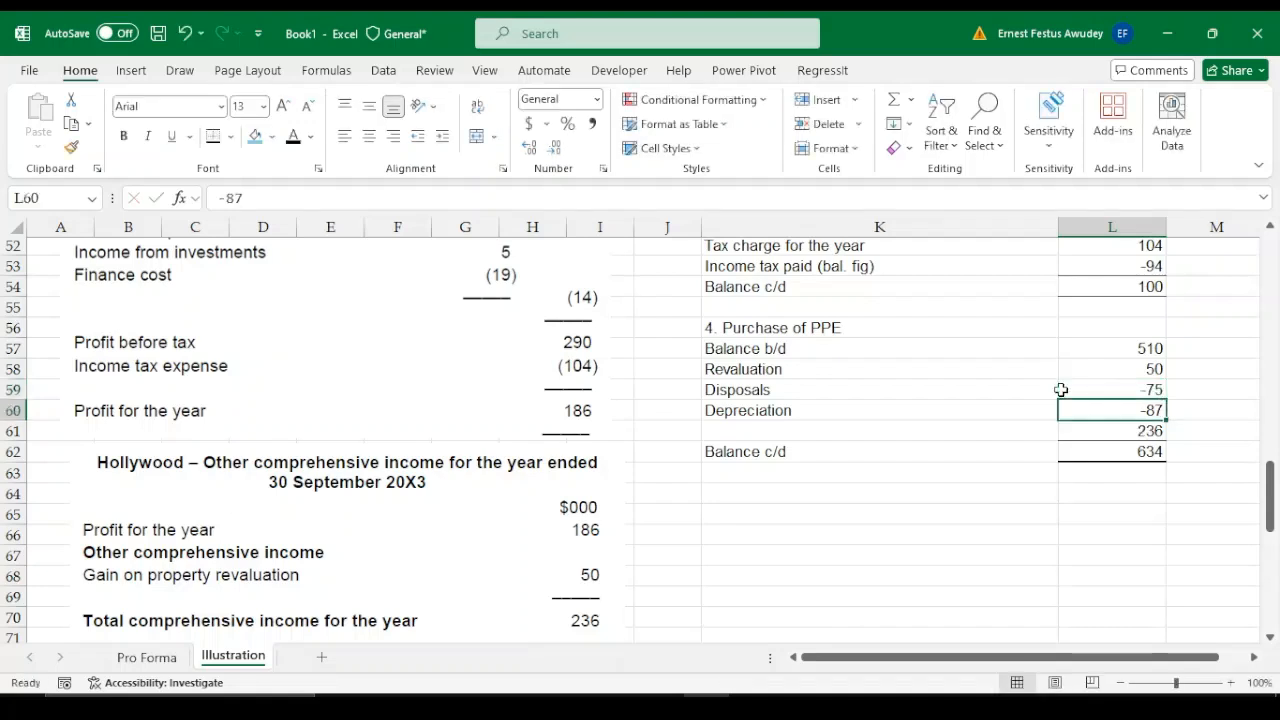
# Label the balancing figure row of the PPE working "Additions (Capex) - Bal. fig" in K61
pyautogui.click(1153, 432)
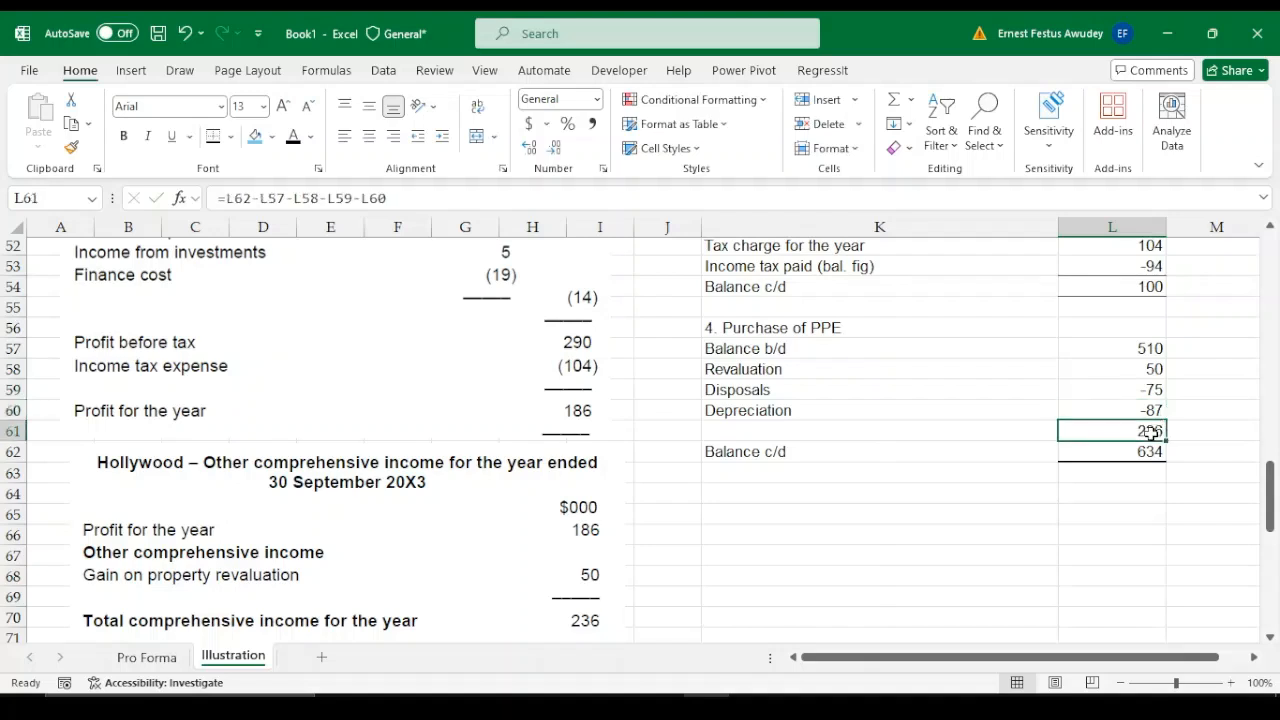
pyautogui.click(768, 430)
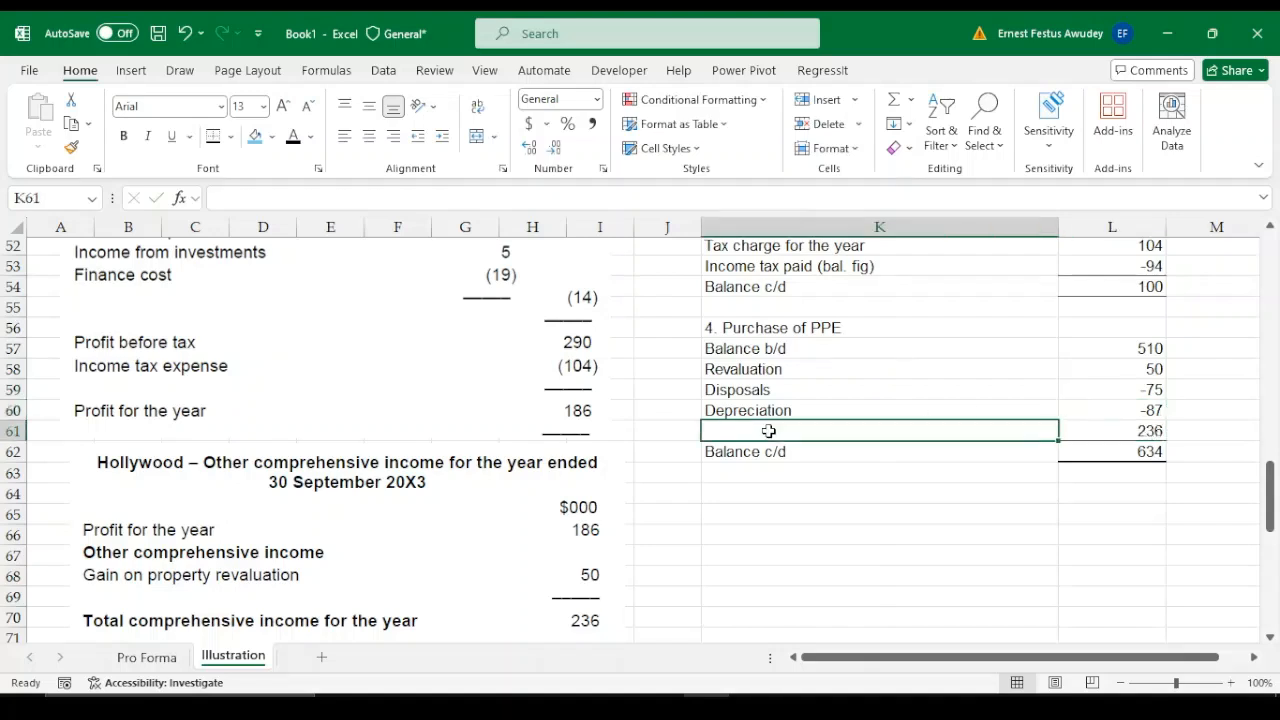
pyautogui.write('Additio')
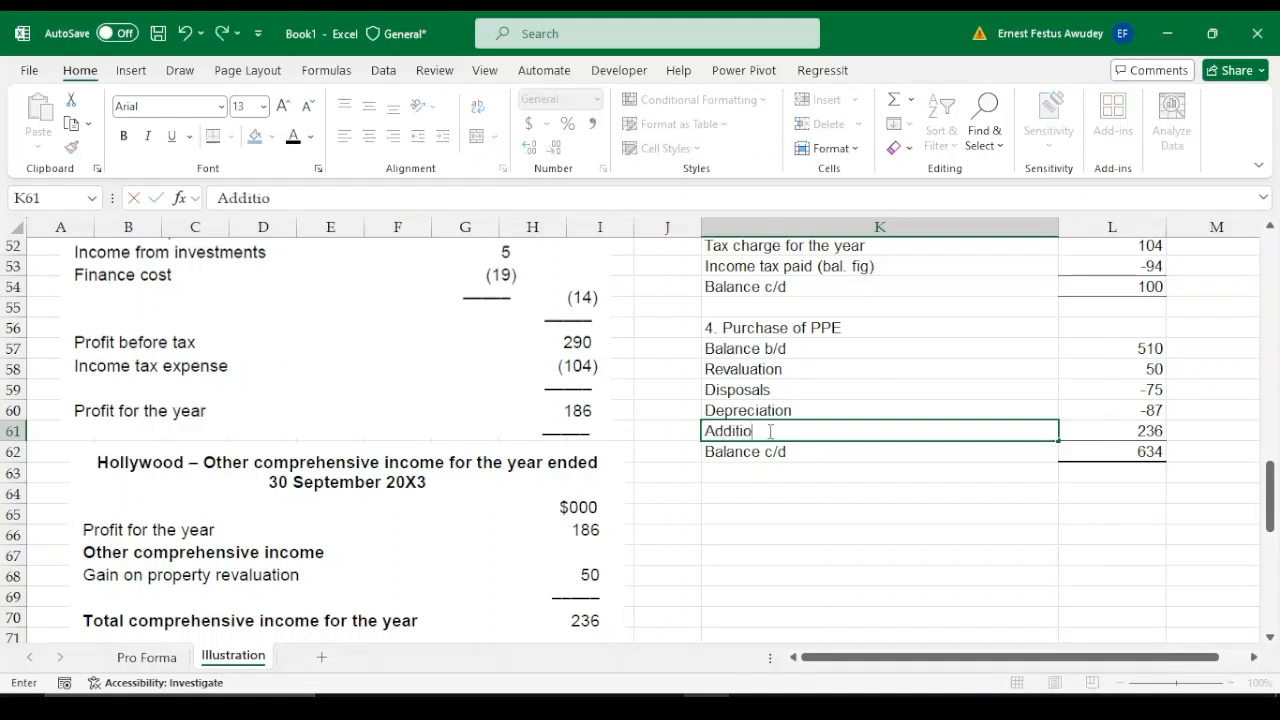
pyautogui.write('ns (Capex')
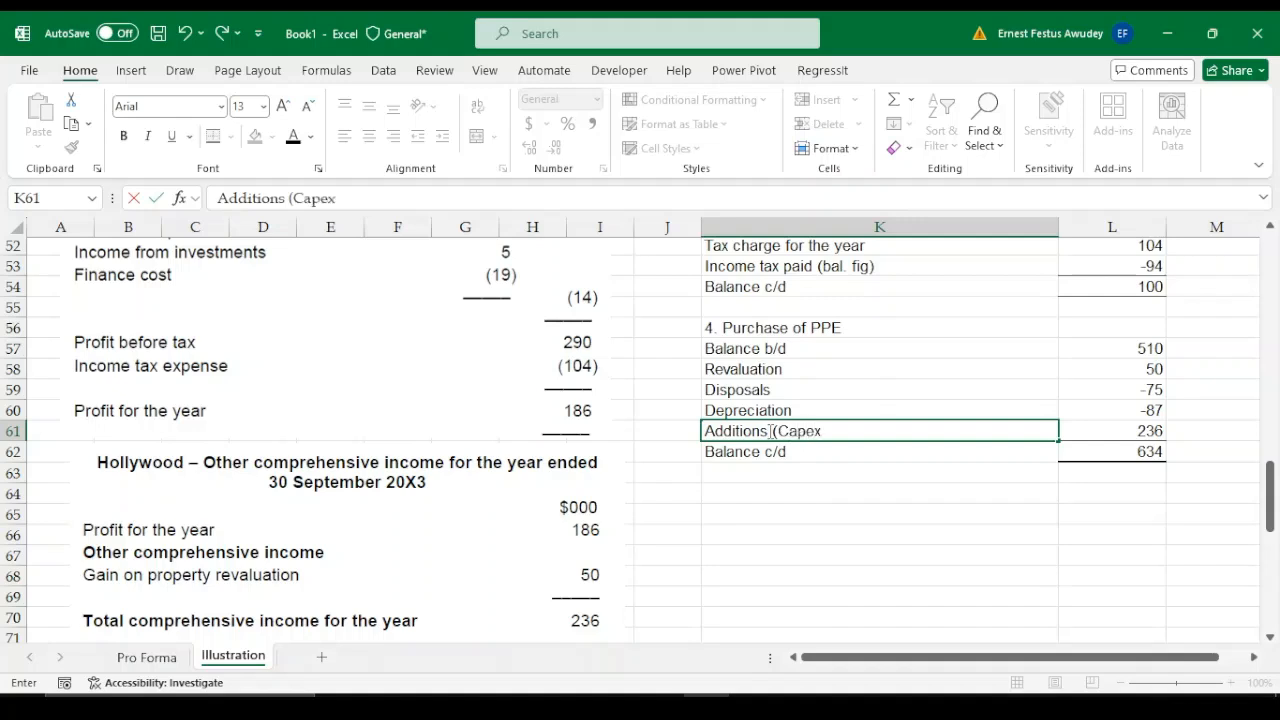
pyautogui.write(') - BLA')
pyautogui.press('BackSpace')
pyautogui.press('BackSpace')
pyautogui.write('ala')
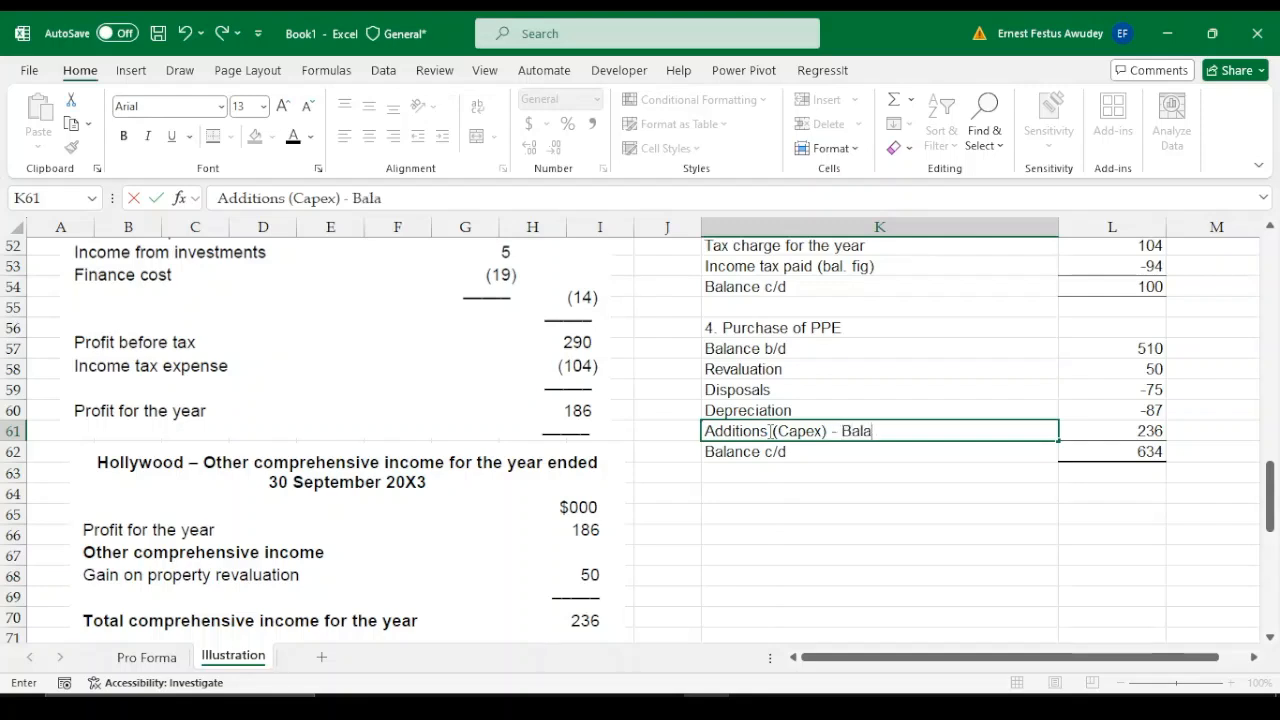
pyautogui.press('BackSpace')
pyautogui.write('. fig')
pyautogui.press('Return')
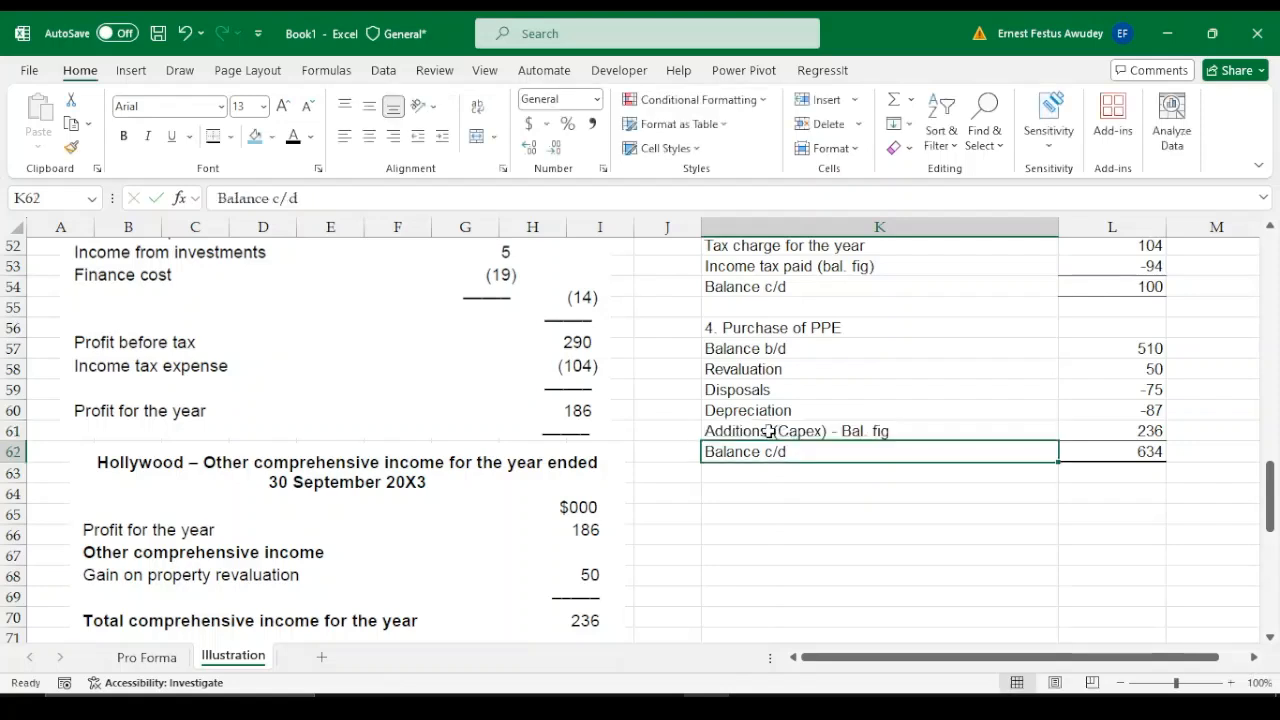
# Enter the additions figure of 236 for Purchase of property, plant and equipment in L21 of the cash flow statement
pyautogui.click(1145, 430)
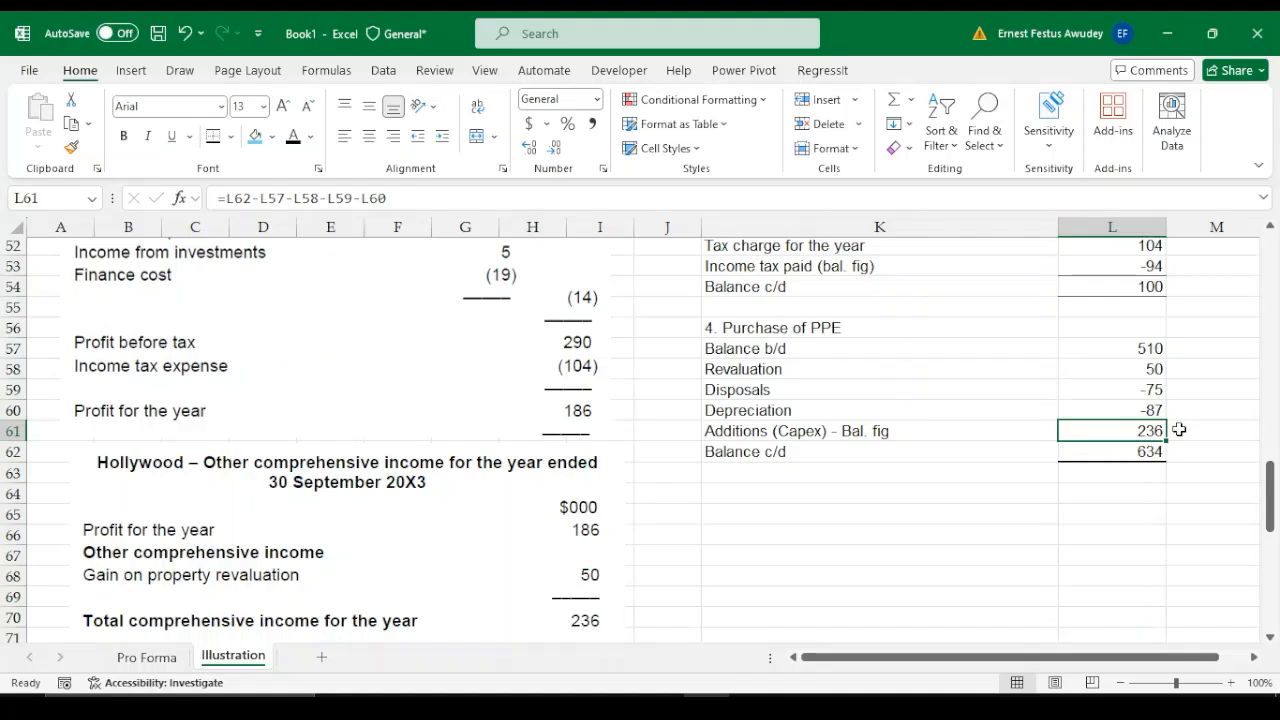
pyautogui.moveTo(1270, 497); pyautogui.dragTo(1270, 355)
pyautogui.click(1153, 330)
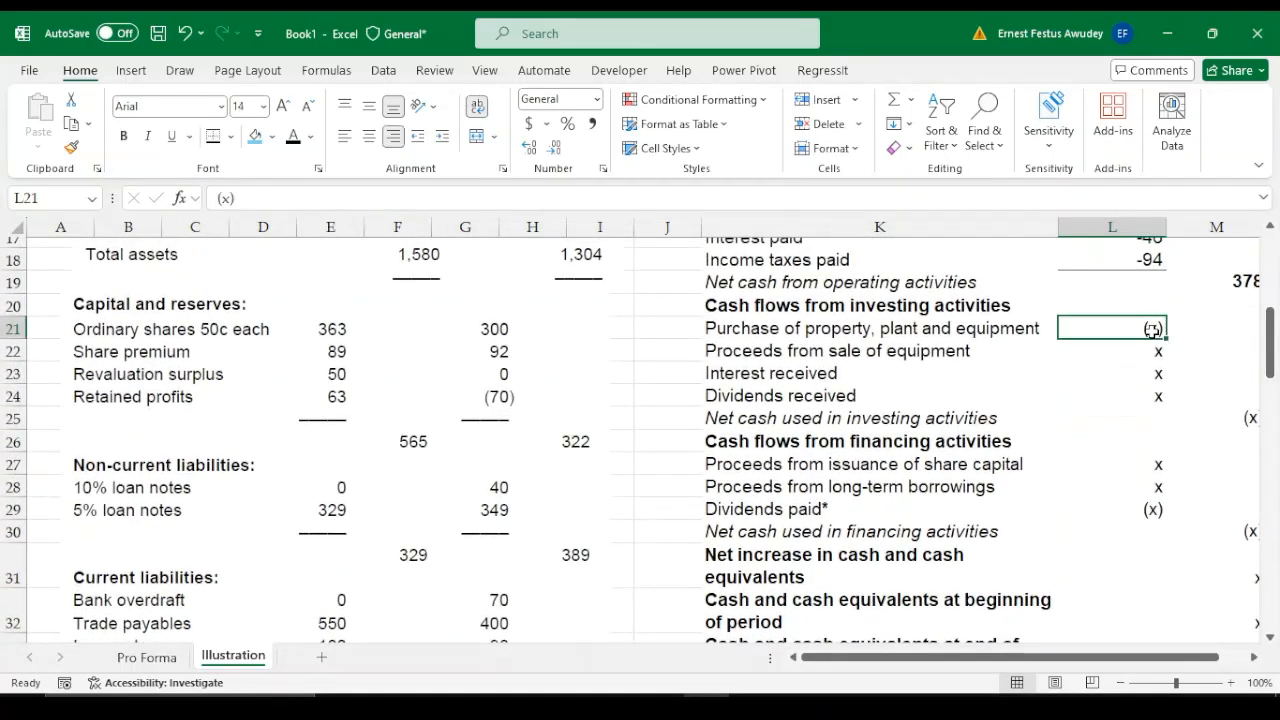
pyautogui.write('235')
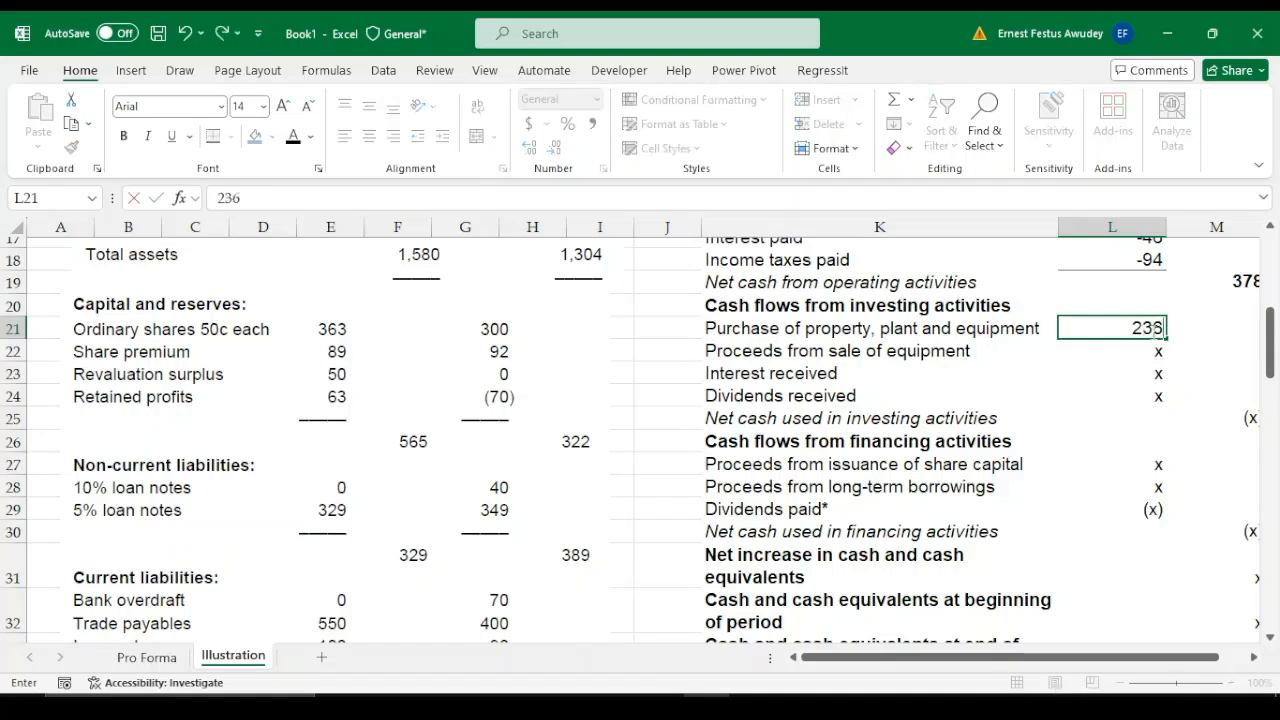
pyautogui.press('Return')
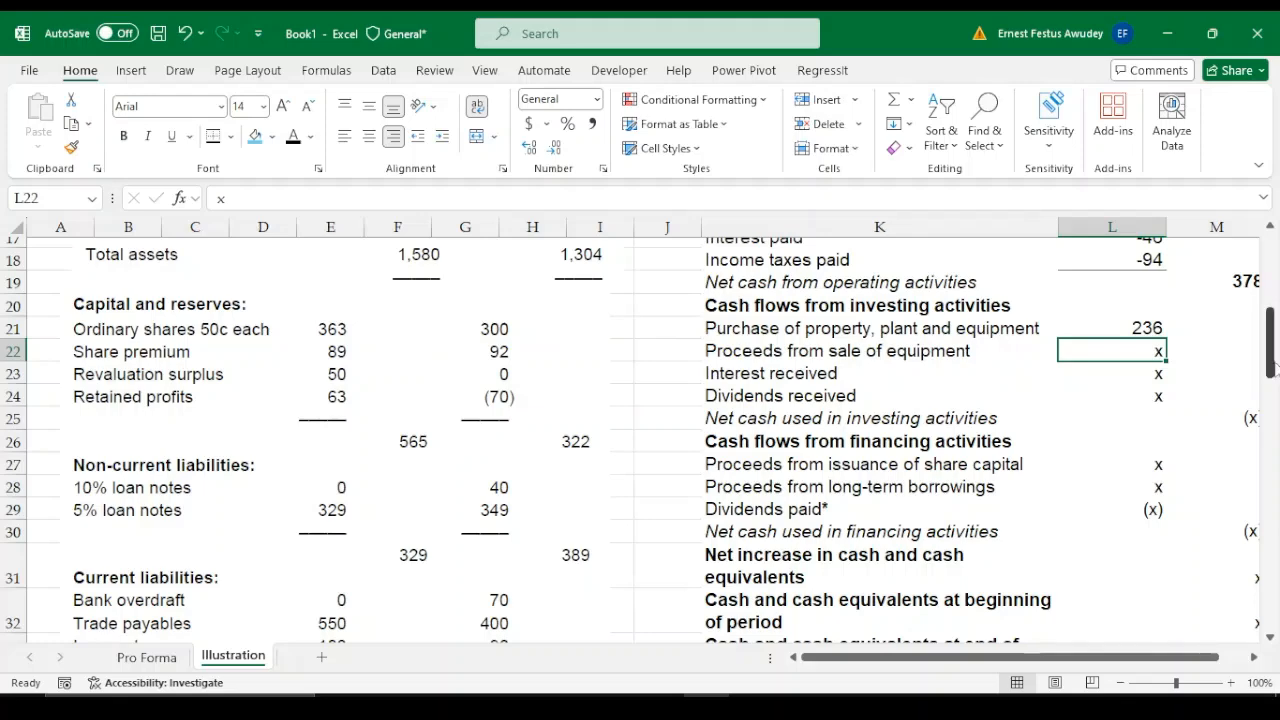
# Enter 98 as Proceeds from sale of equipment in L22 and change the PPE purchase in L21 to -236
pyautogui.moveTo(1272, 370); pyautogui.dragTo(1272, 428)
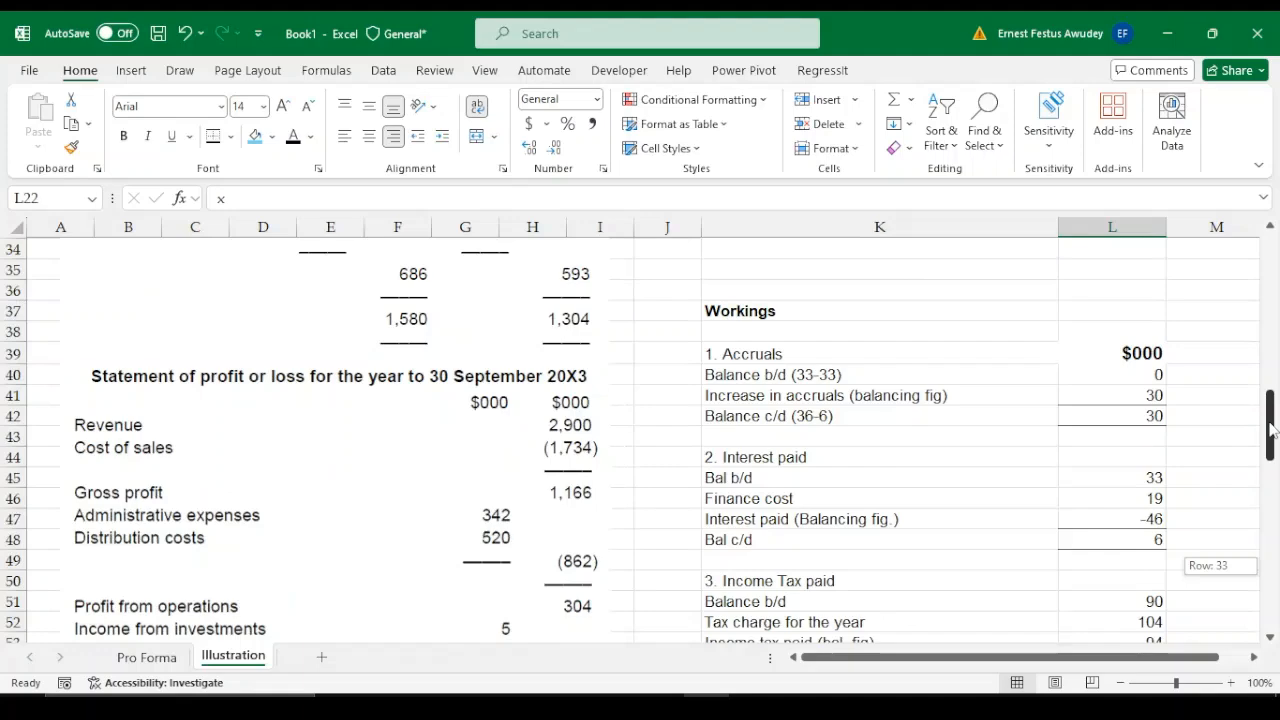
pyautogui.moveTo(1273, 428); pyautogui.dragTo(1272, 372)
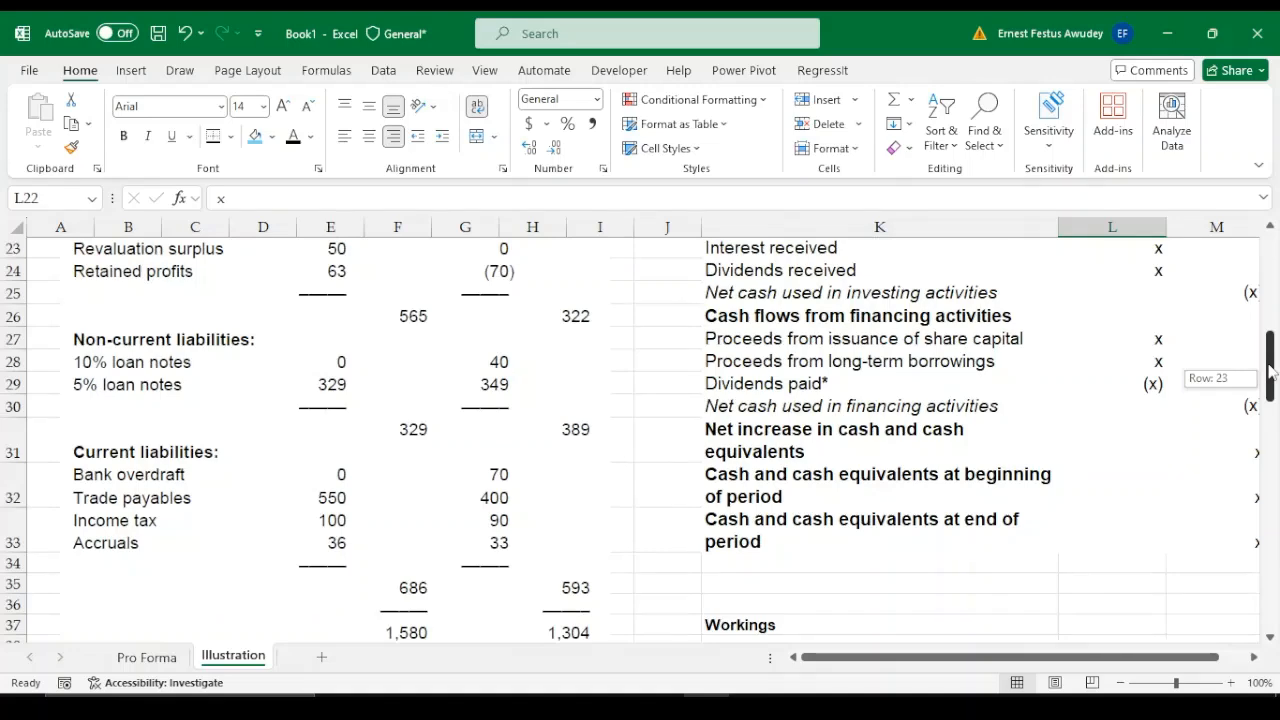
pyautogui.moveTo(1272, 372); pyautogui.dragTo(1272, 350)
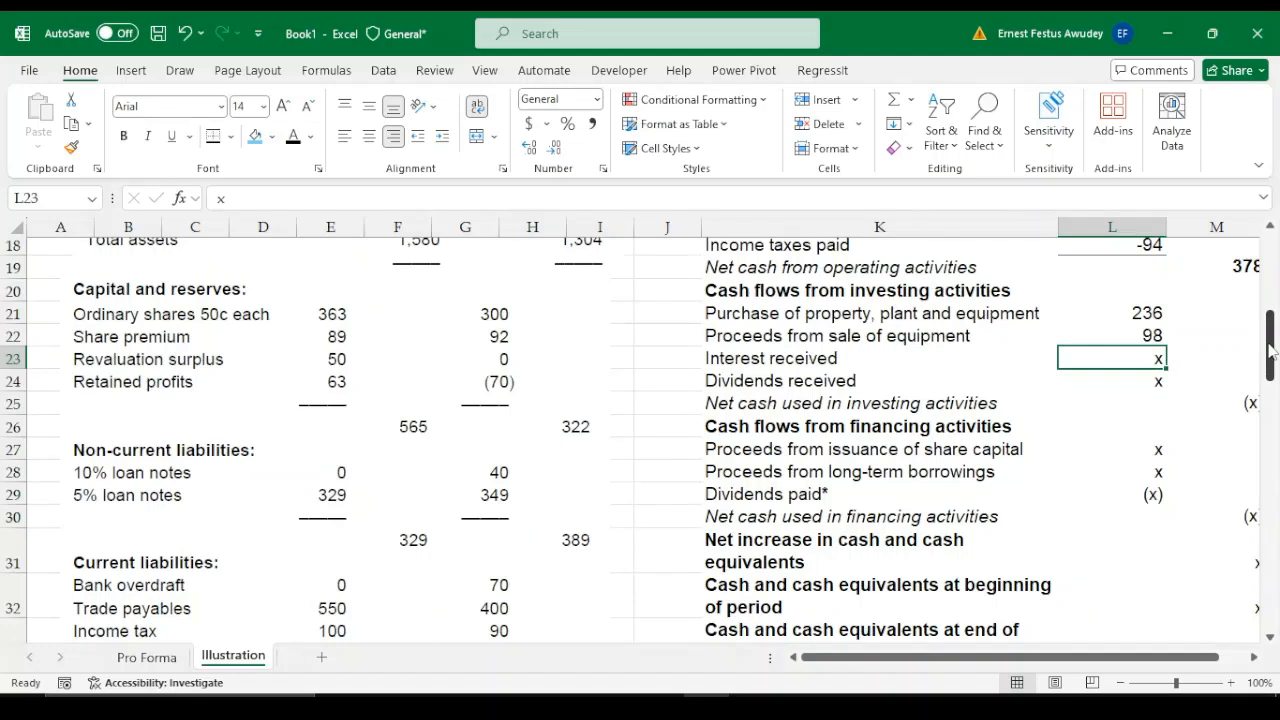
pyautogui.doubleClick(1134, 312)
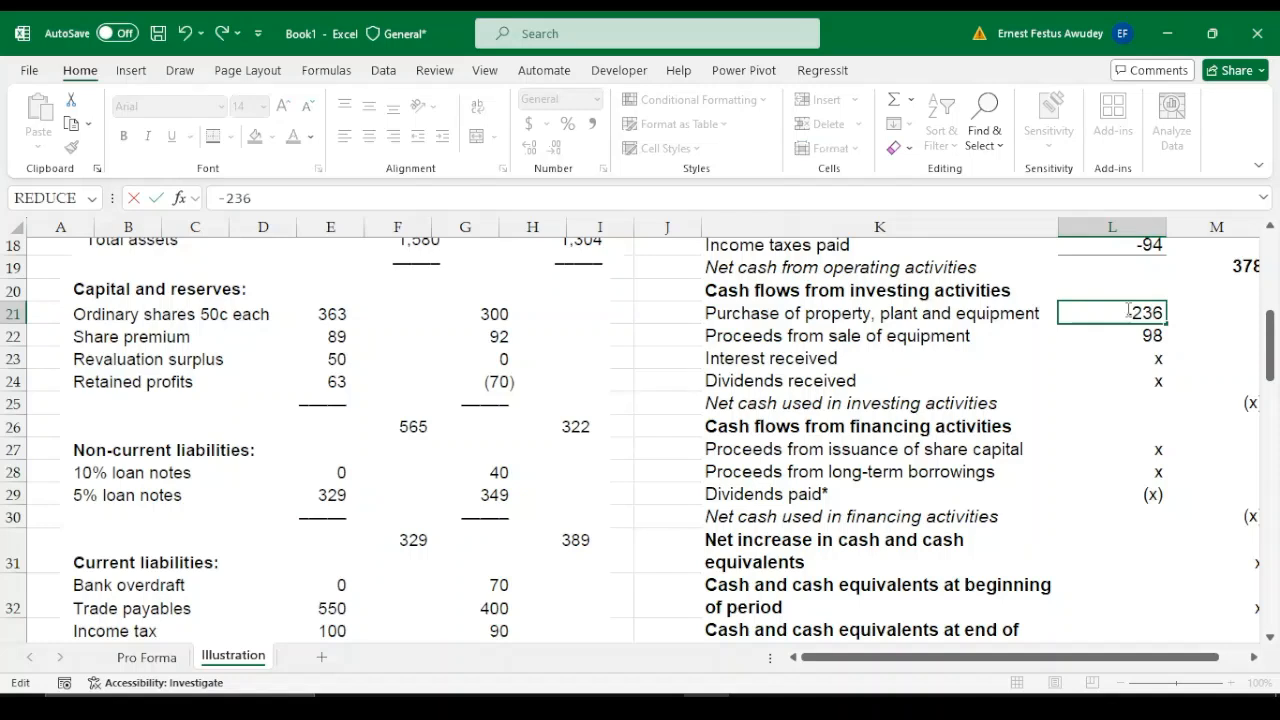
pyautogui.press('Return')
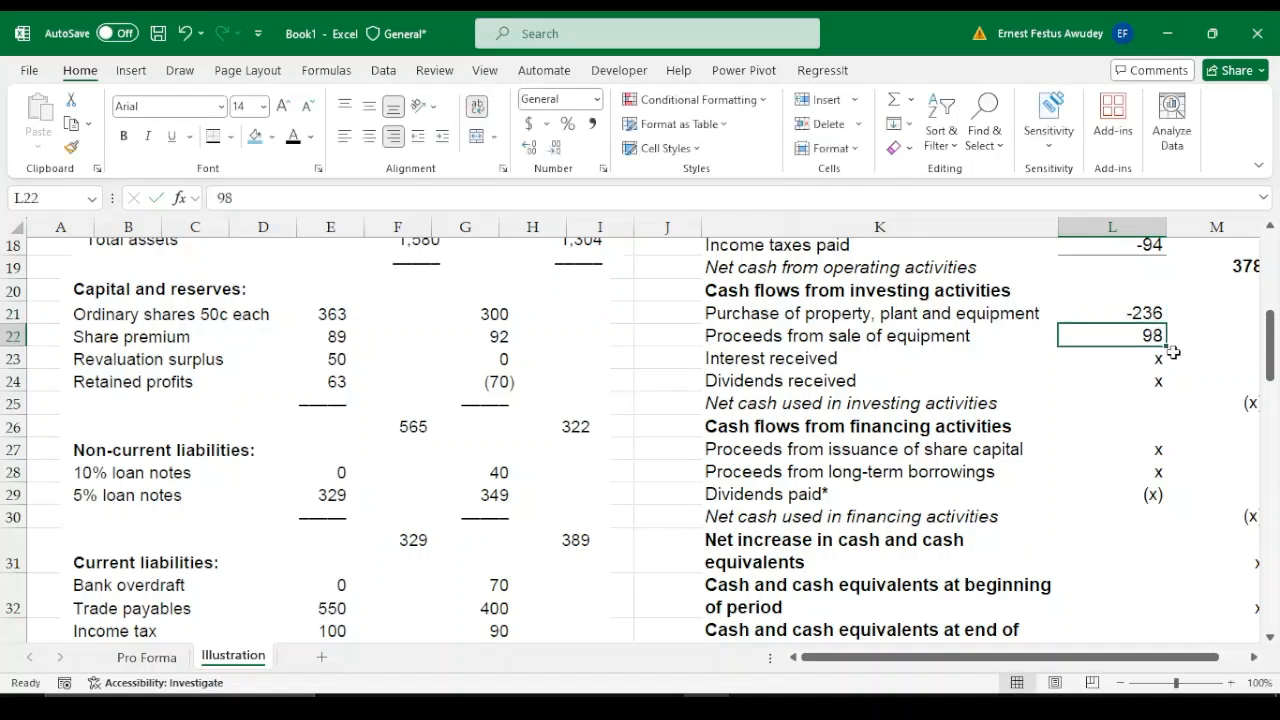
# Add the heading "5. Interest Received" in K65, below the PPE working
pyautogui.click(1153, 357)
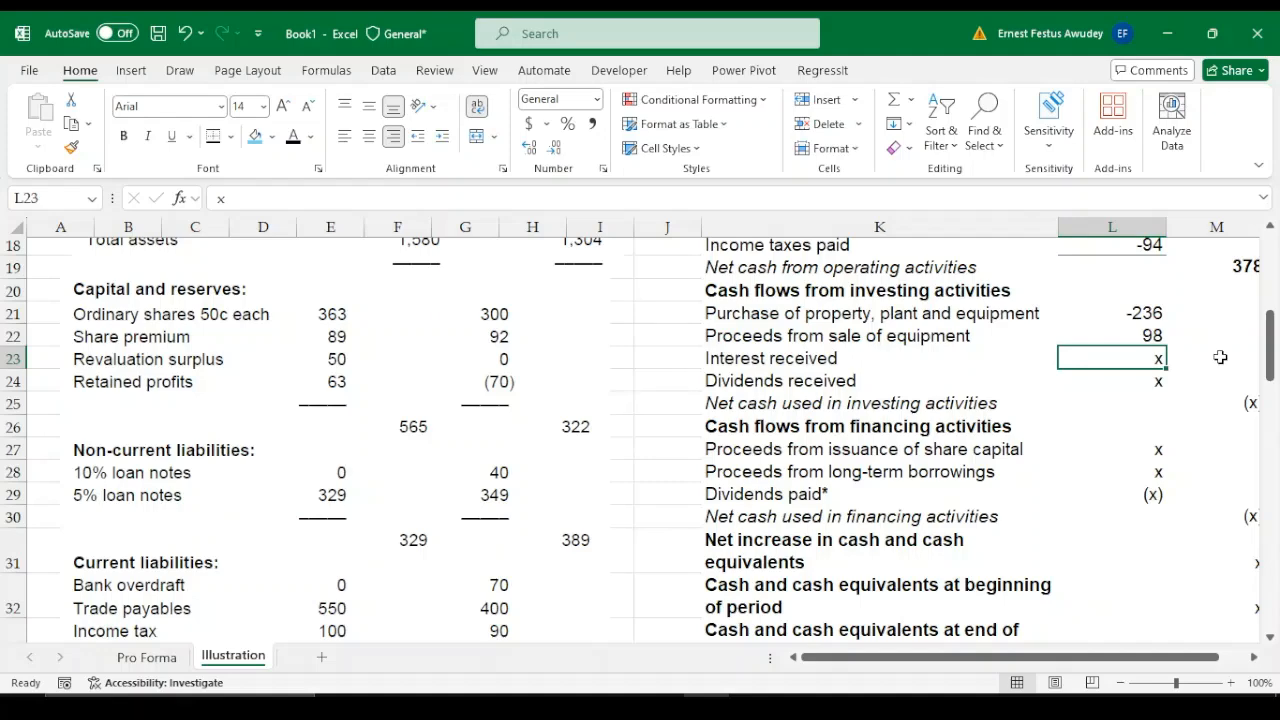
pyautogui.moveTo(1269, 357); pyautogui.dragTo(1273, 515)
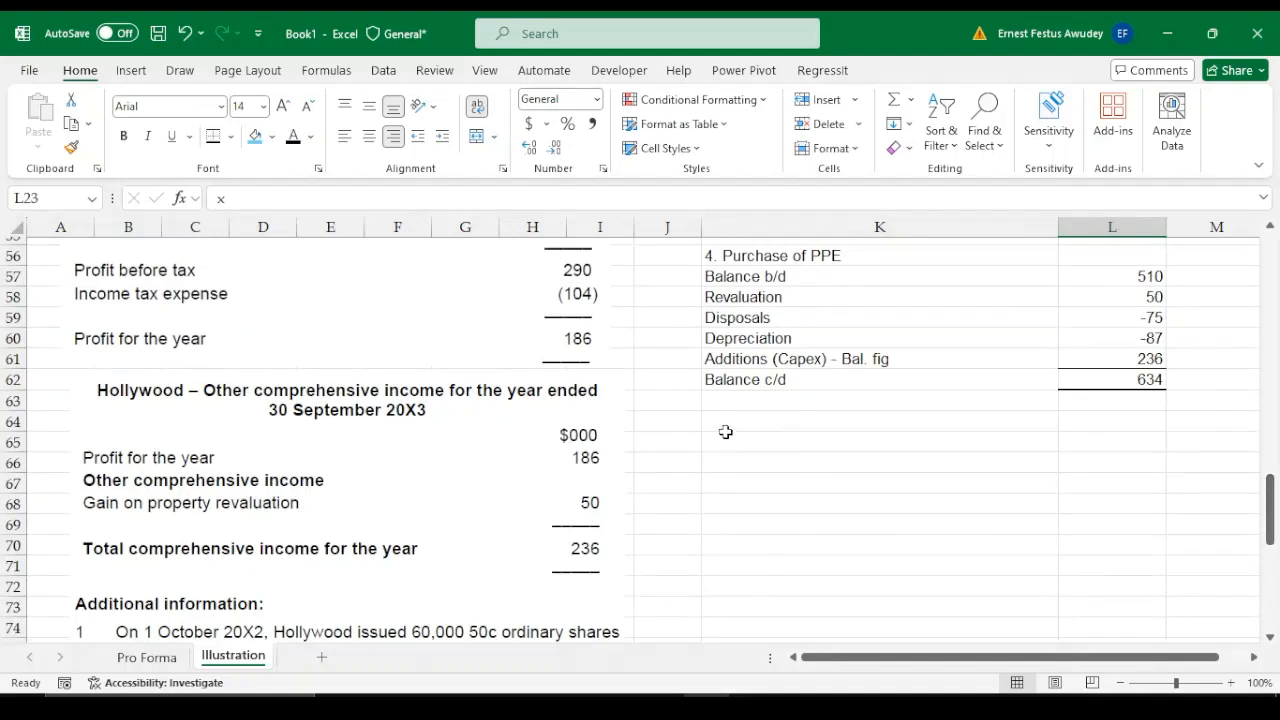
pyautogui.click(755, 440)
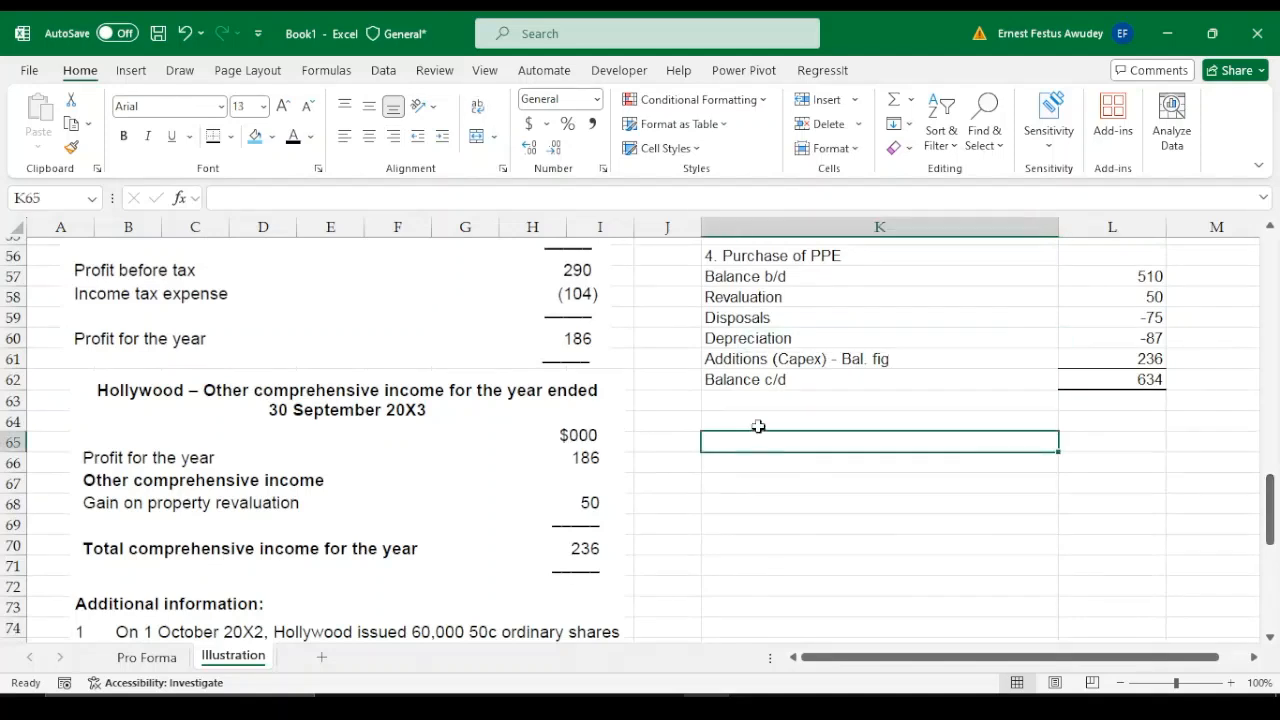
pyautogui.write('Intrest')
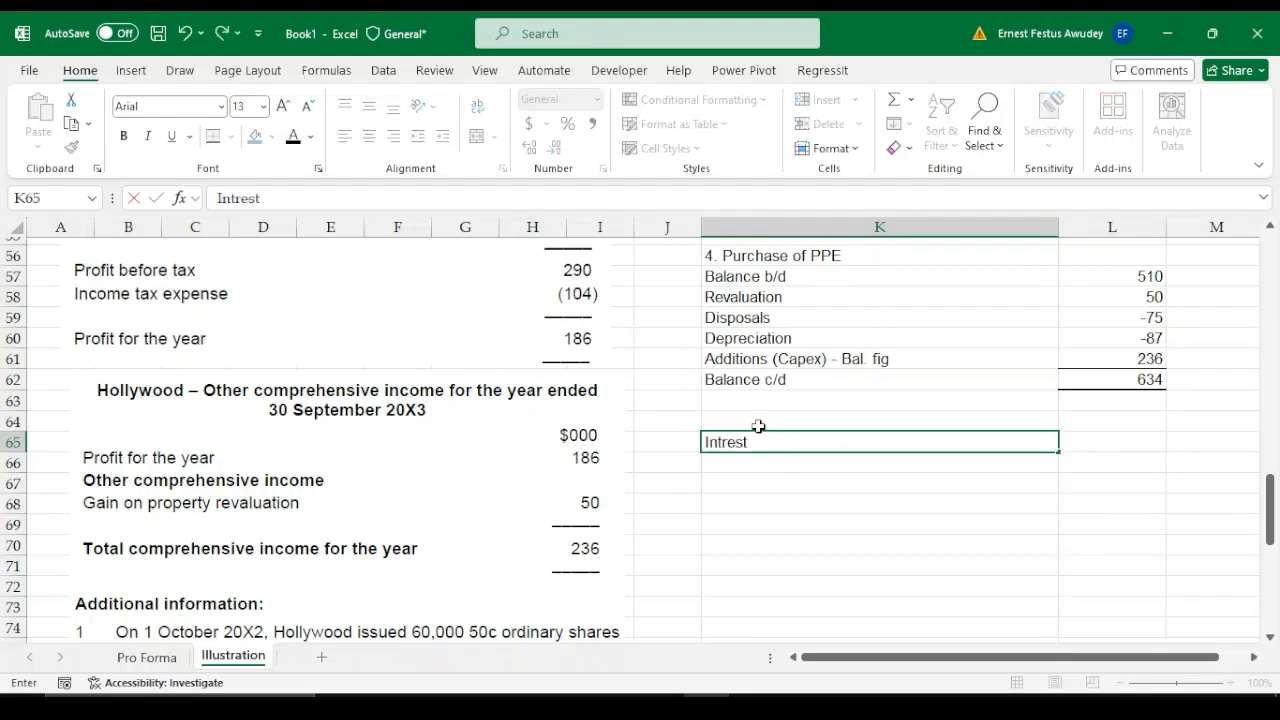
pyautogui.press('BackSpace')
pyautogui.press('BackSpace')
pyautogui.press('BackSpace')
pyautogui.press('BackSpace')
pyautogui.write('eres')
pyautogui.press('BackSpace')
pyautogui.press('BackSpace')
pyautogui.press('BackSpace')
pyautogui.press('BackSpace')
pyautogui.press('BackSpace')
pyautogui.press('BackSpace')
pyautogui.press('BackSpace')
pyautogui.write('5. Intere')
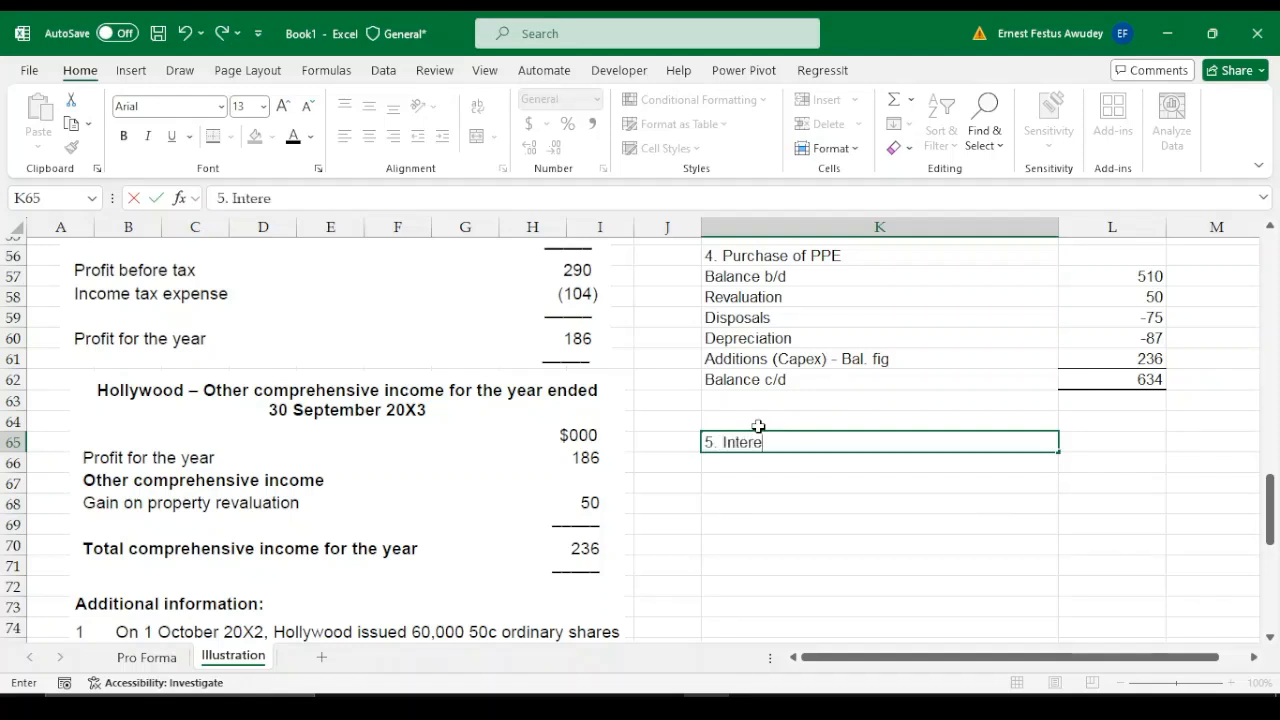
pyautogui.write('st Receied')
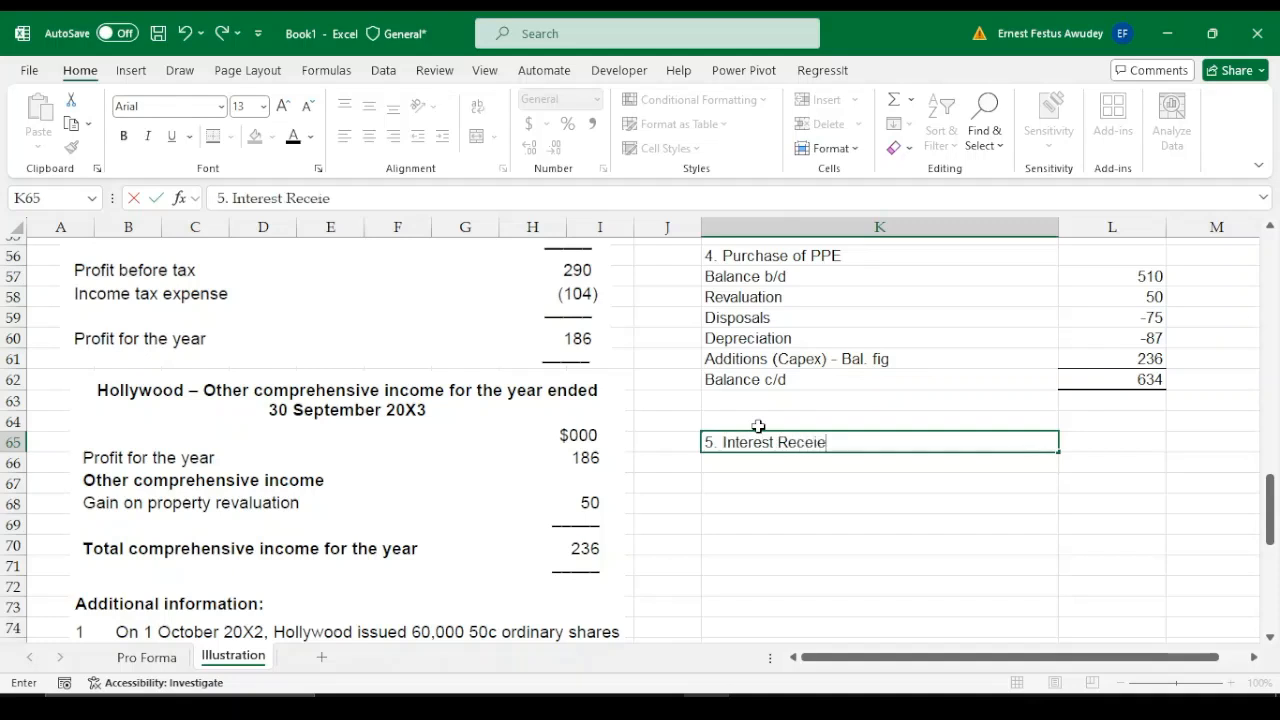
pyautogui.press('BackSpace')
pyautogui.press('BackSpace')
pyautogui.write('ved')
pyautogui.press('Return')
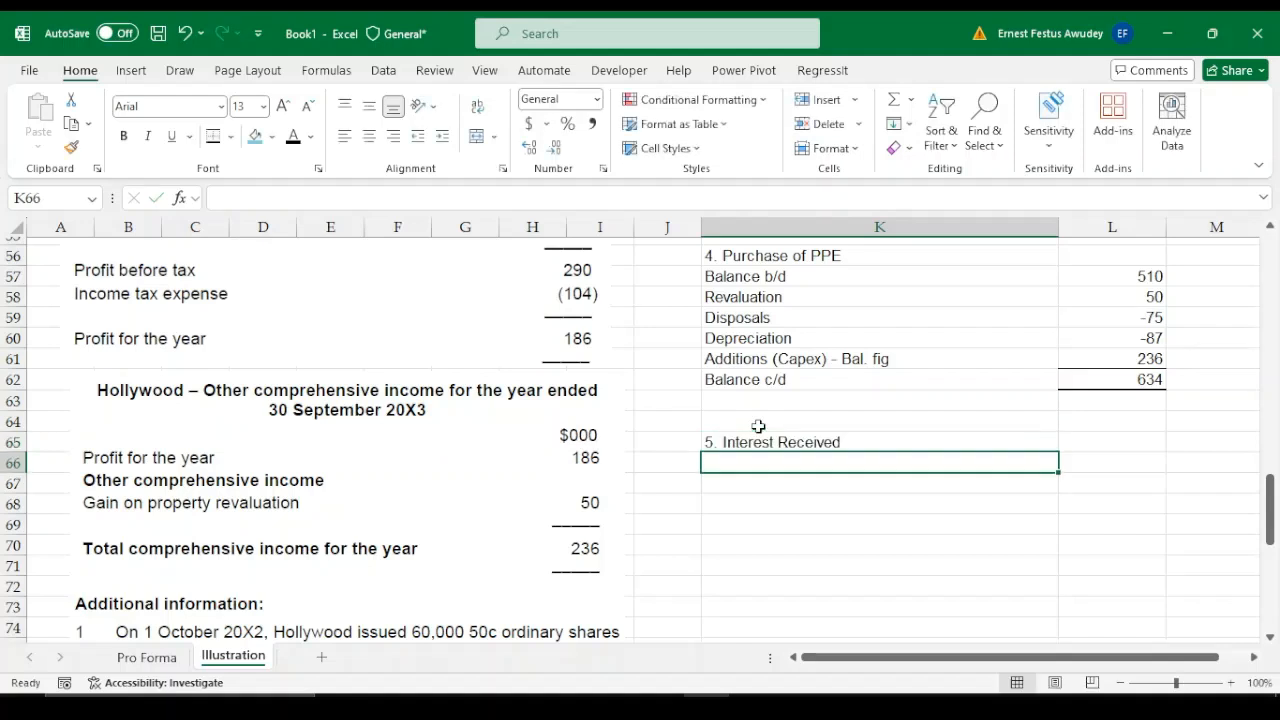
# Label the opening balance row of the interest working "Interest Receivable b/d" in K66
pyautogui.write('Intere')
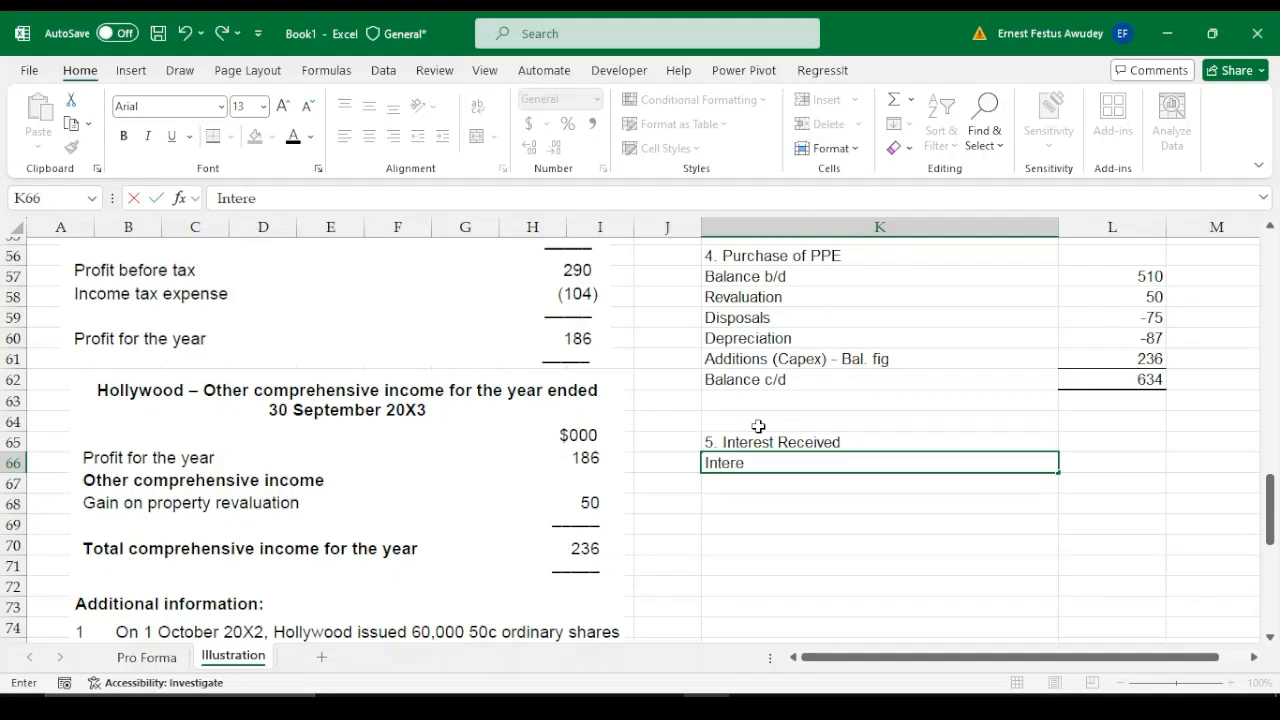
pyautogui.write('st Receivable b')
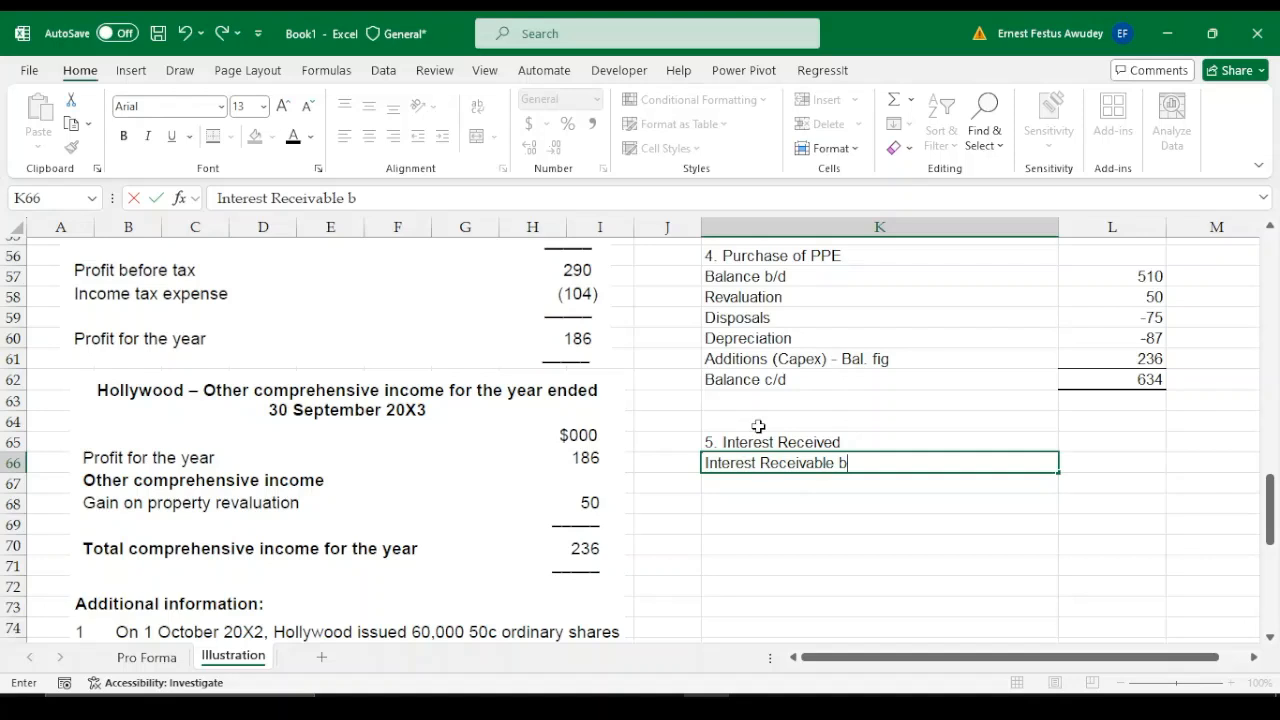
pyautogui.write('/d')
pyautogui.press('BackSpace')
pyautogui.write('d')
pyautogui.press('Tab')
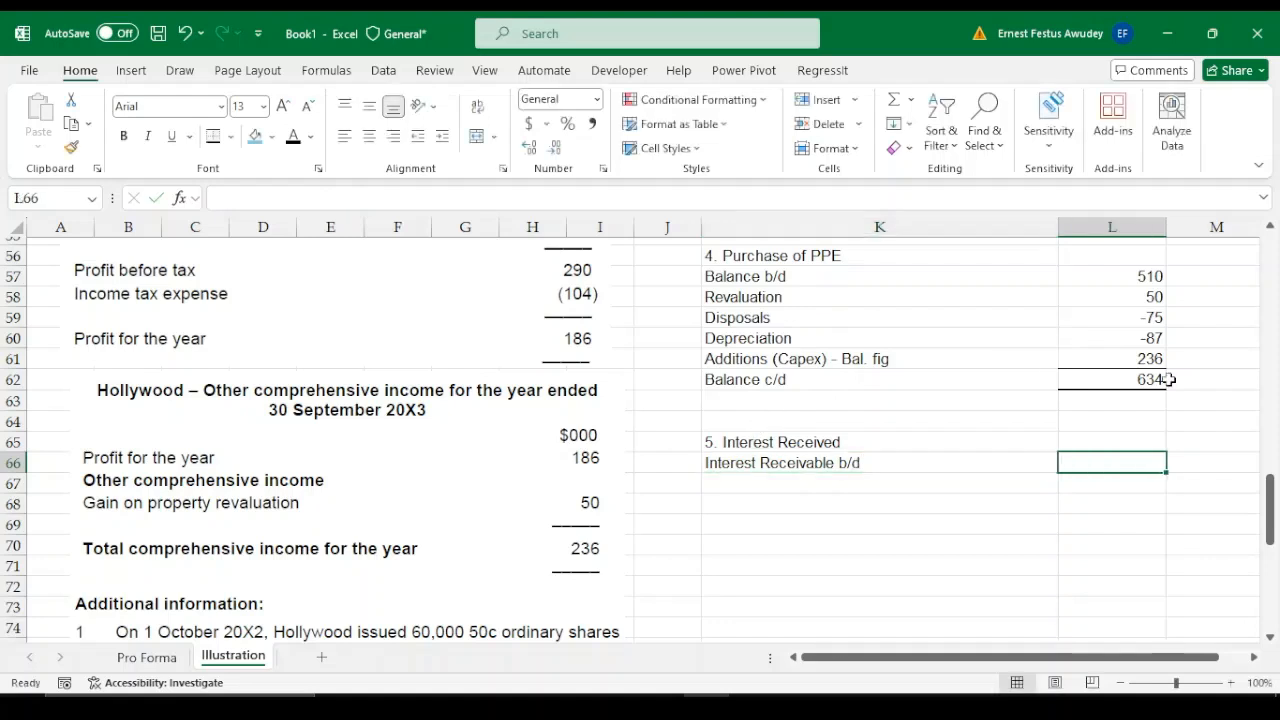
# Look up the prior-year interest receivable in the balance sheet and enter 9000 for Interest Receivable b/d in L66
pyautogui.moveTo(1266, 487); pyautogui.dragTo(1272, 300)
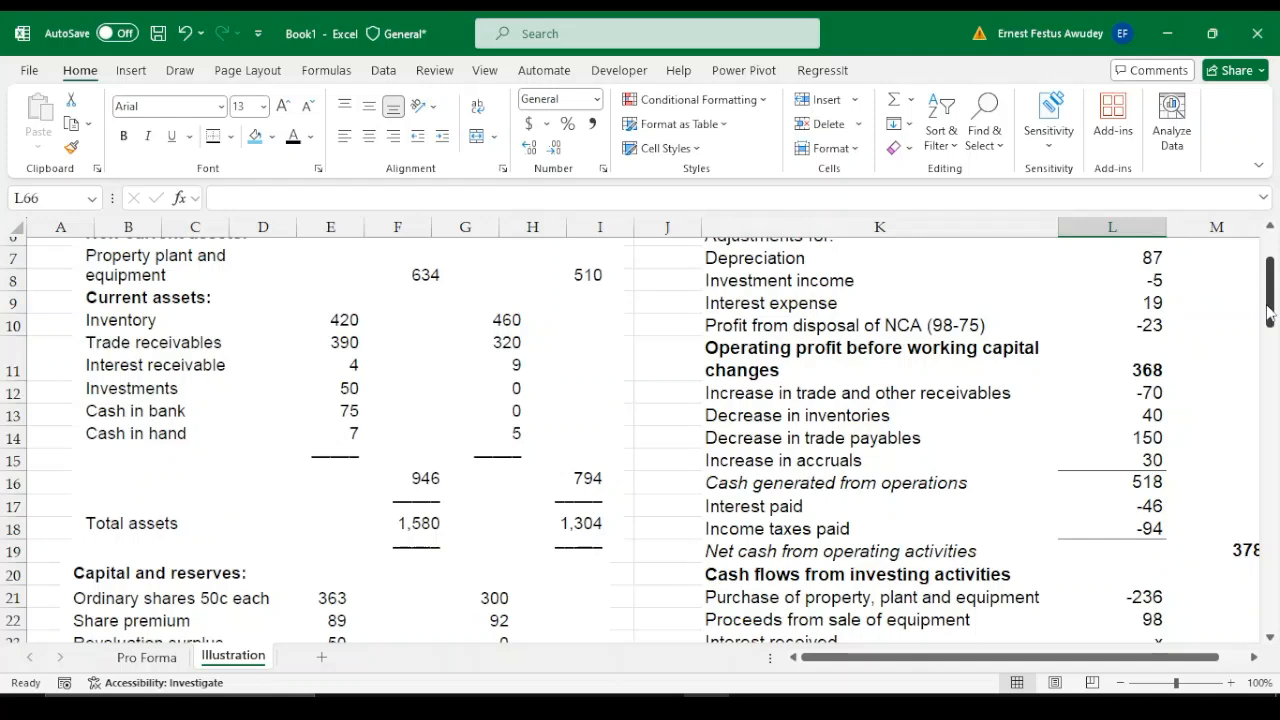
pyautogui.moveTo(1270, 313); pyautogui.dragTo(1275, 525)
pyautogui.write('9000')
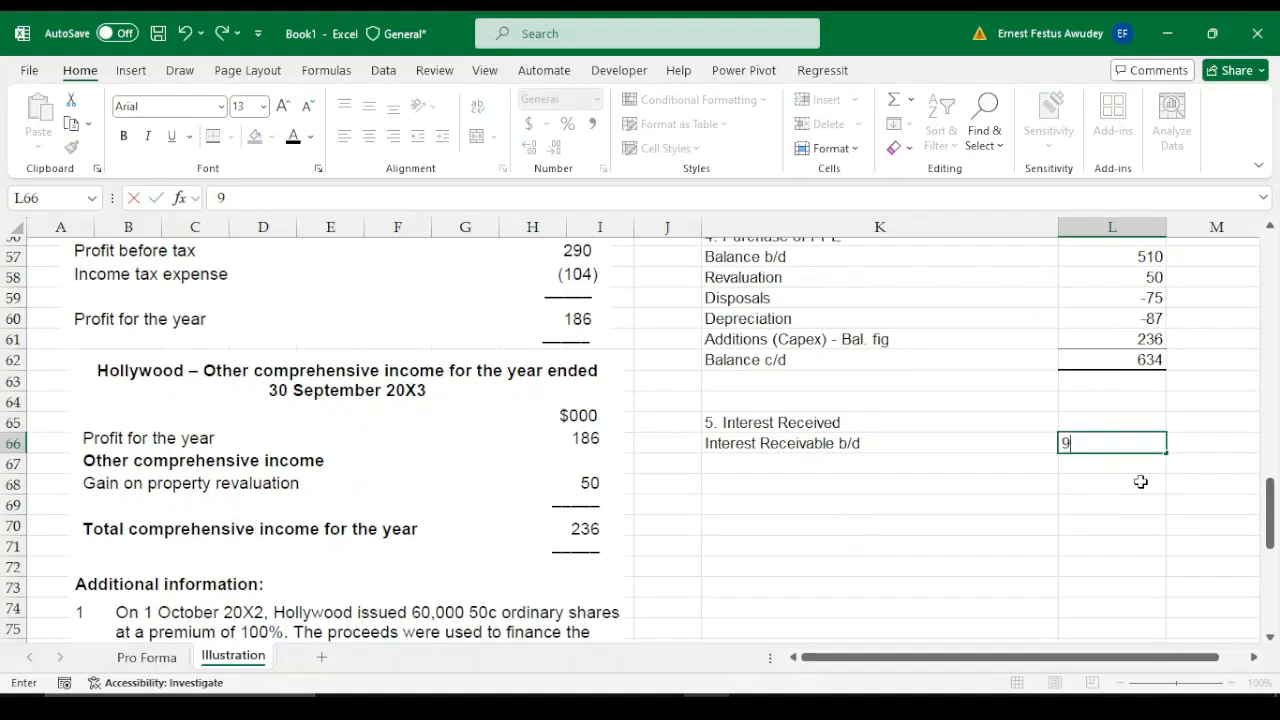
pyautogui.press('Return')
# Label the closing balance row of the interest working "Interest receivable c/d" in K70
pyautogui.press('Down')
pyautogui.press('Down')
pyautogui.press('Down')
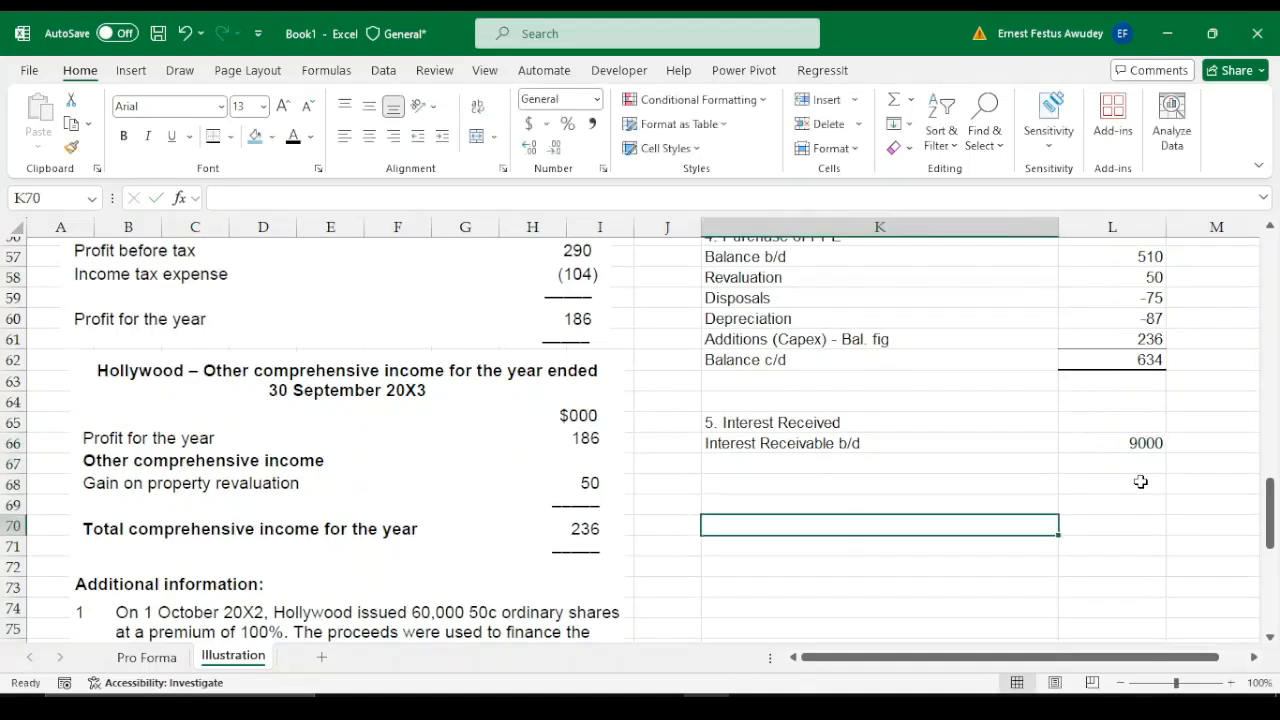
pyautogui.write('Int')
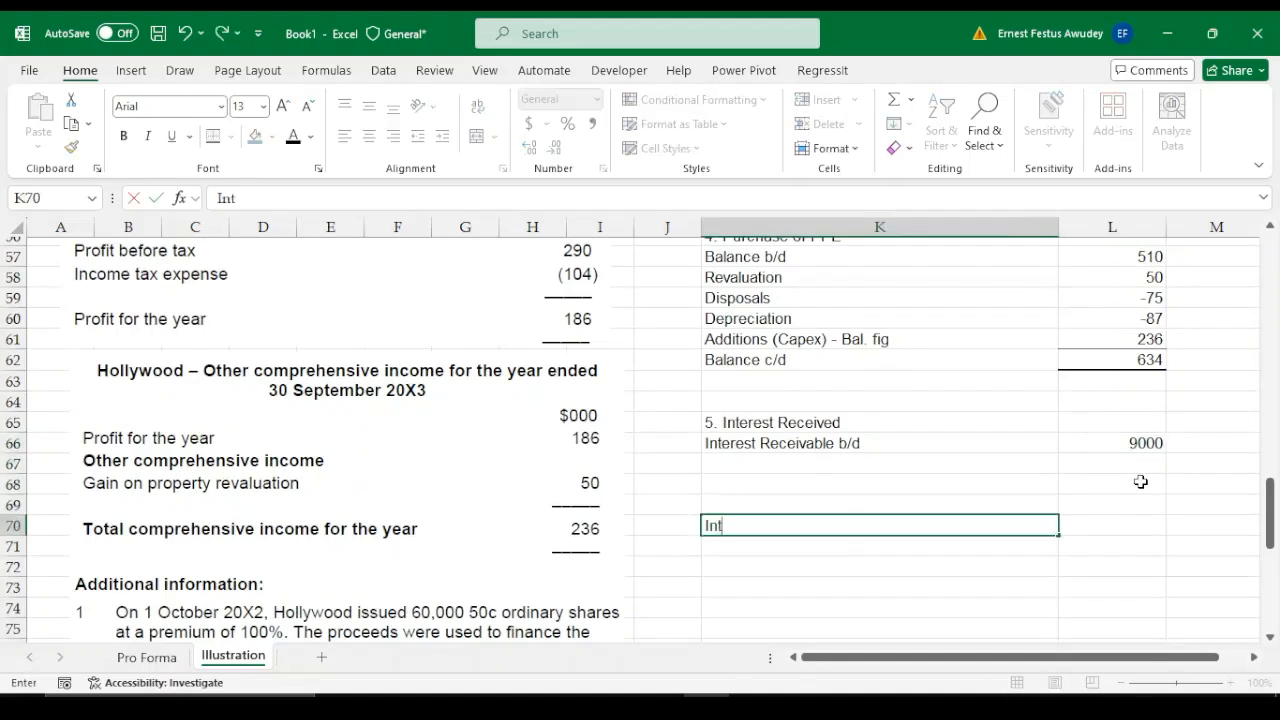
pyautogui.write('erest recei')
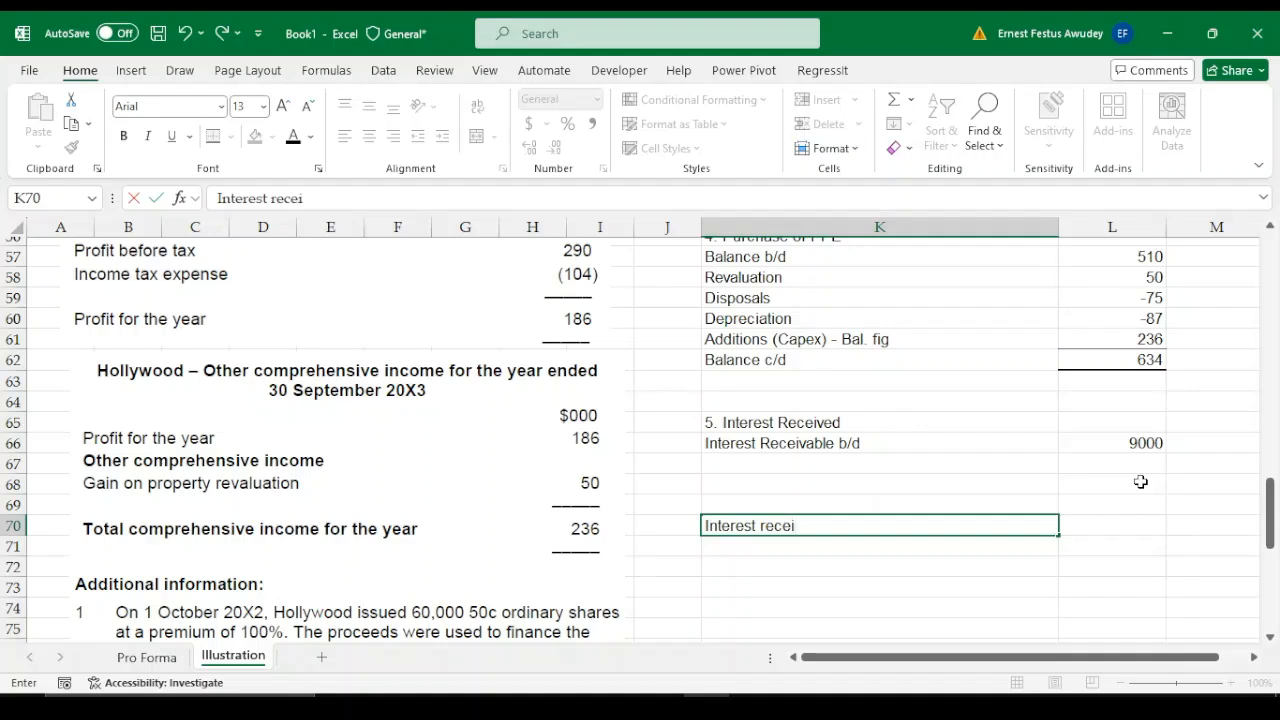
pyautogui.write('vabl')
pyautogui.write('c/d')
pyautogui.press('Tab')
pyautogui.press('Tab')
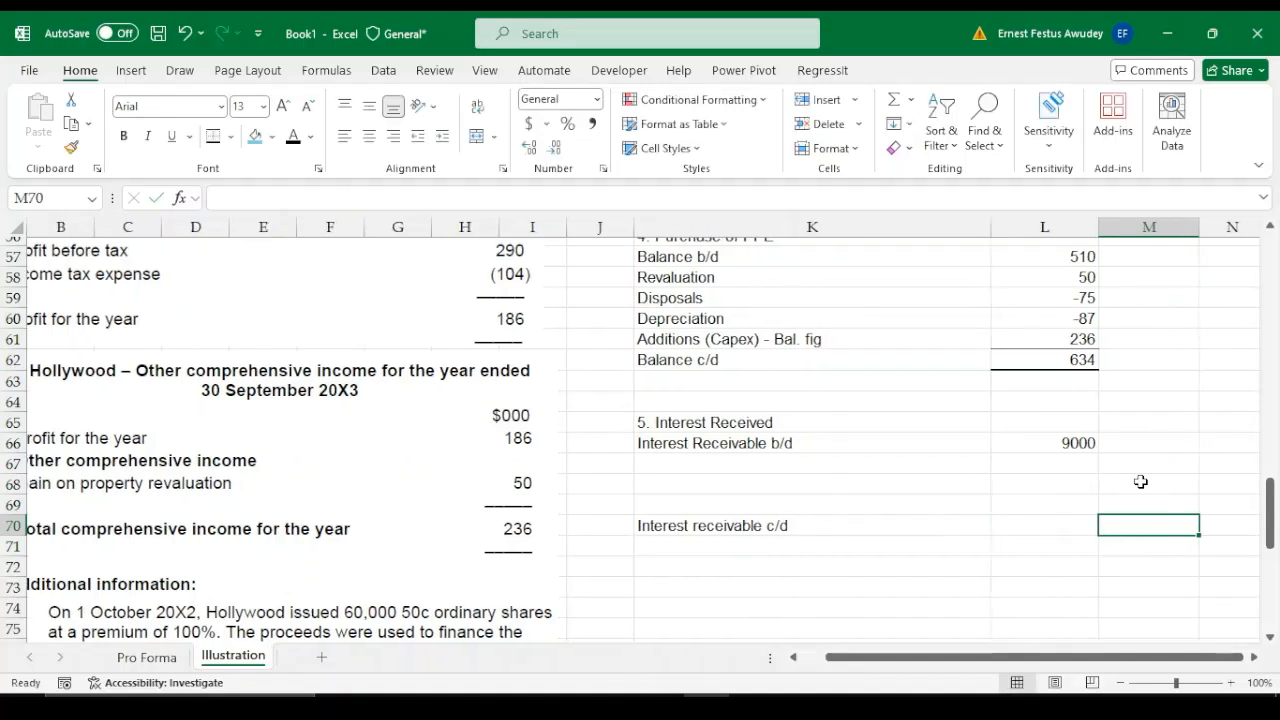
# Enter 4 as the Interest receivable c/d figure in L70
pyautogui.hotkey('shift', 'Tab')
pyautogui.write('4000')
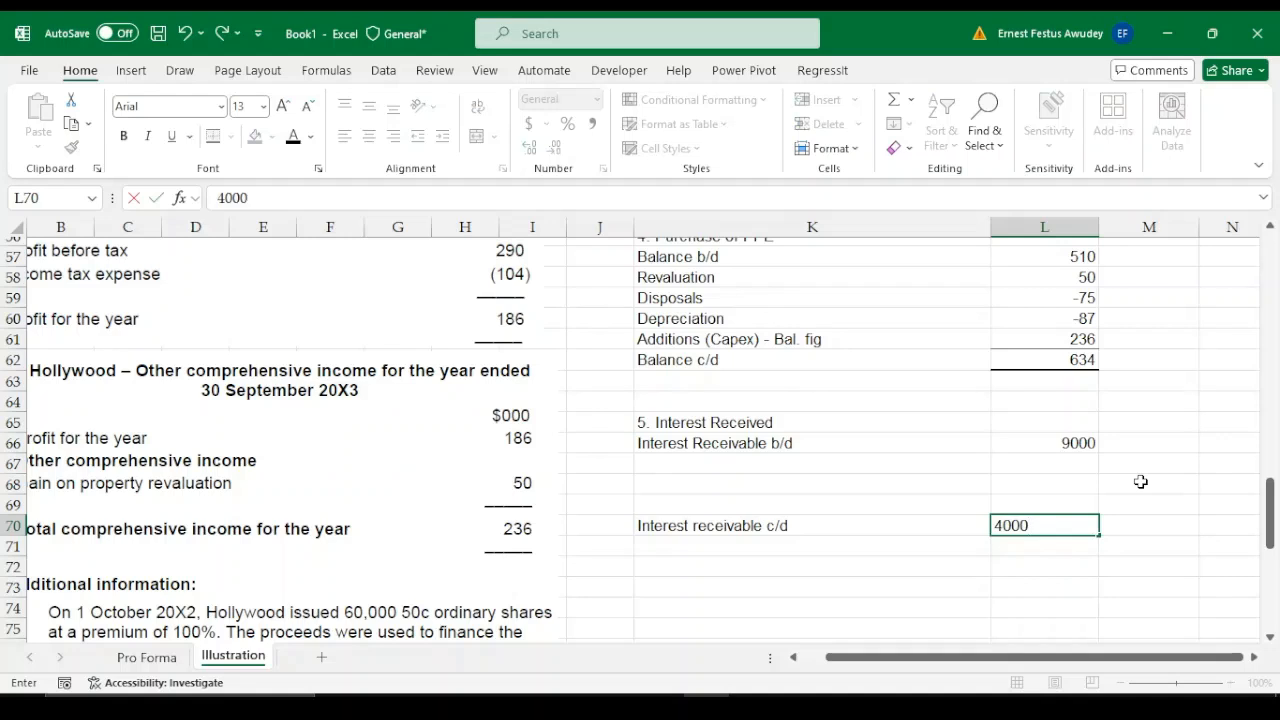
pyautogui.press('BackSpace')
pyautogui.press('BackSpace')
pyautogui.press('BackSpace')
pyautogui.press('Return')
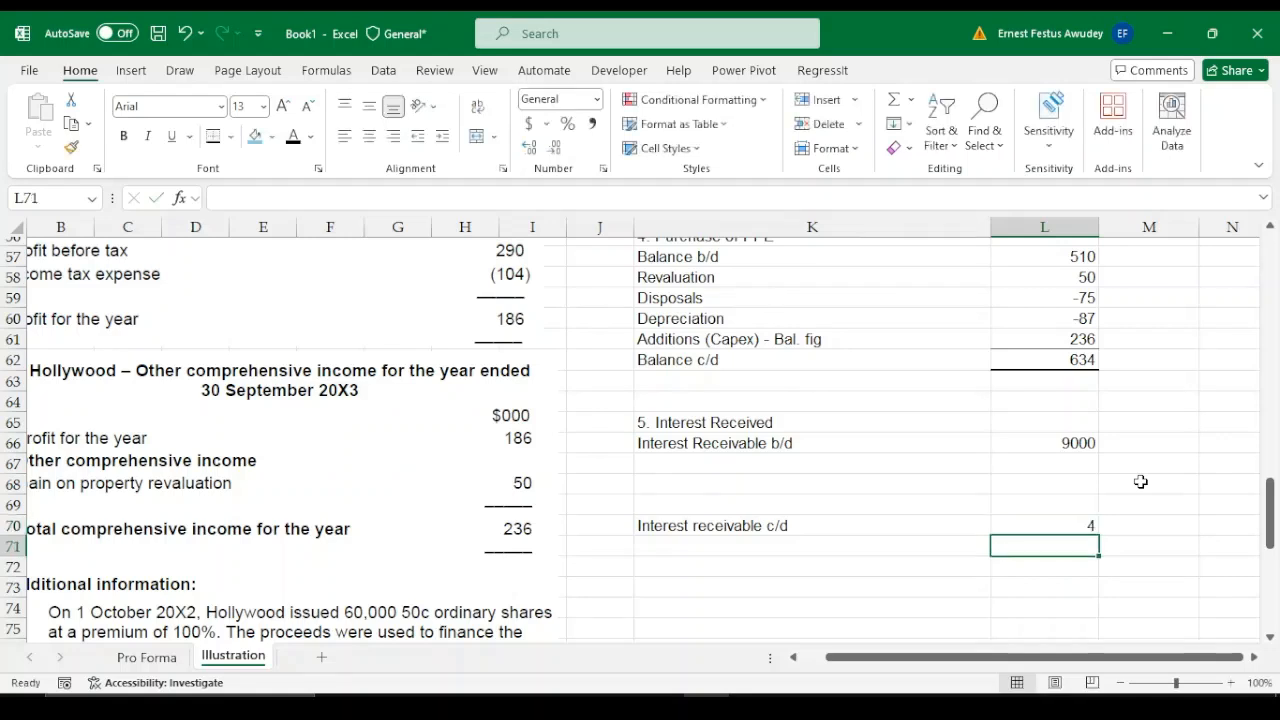
# Change the Interest Receivable b/d figure in L66 to 9
pyautogui.click(1081, 443)
pyautogui.write('9')
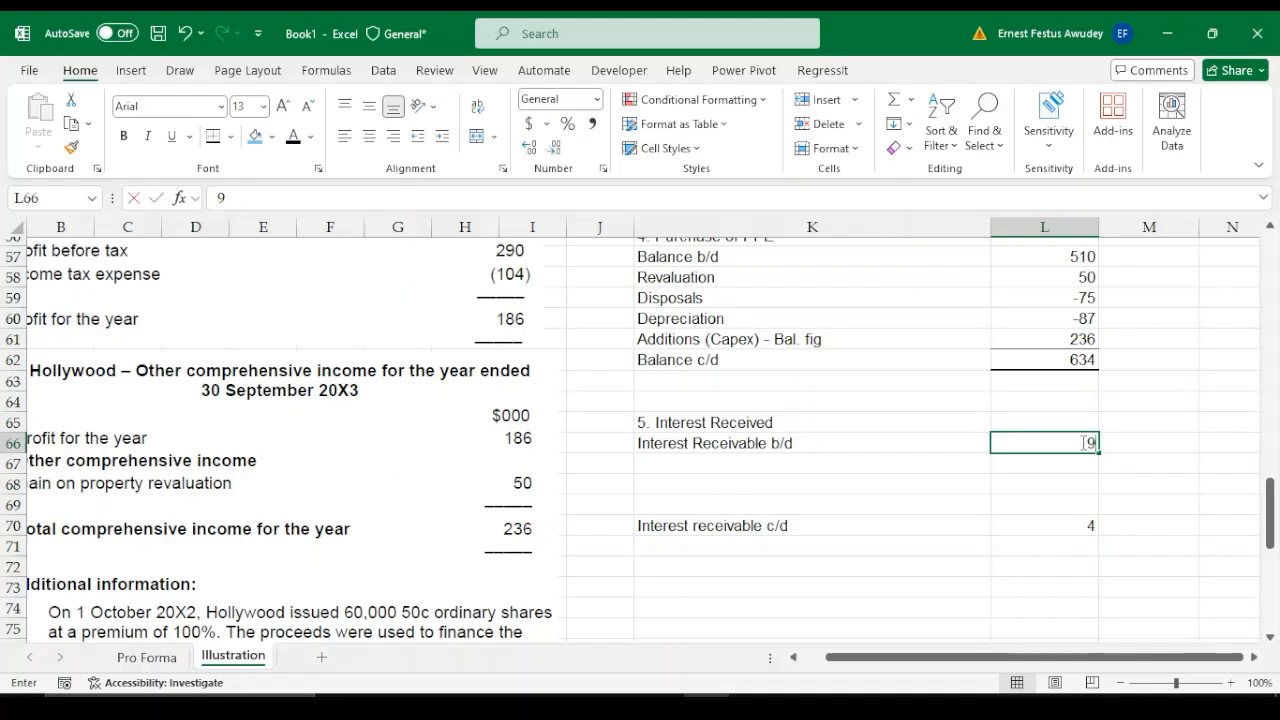
pyautogui.press('Return')
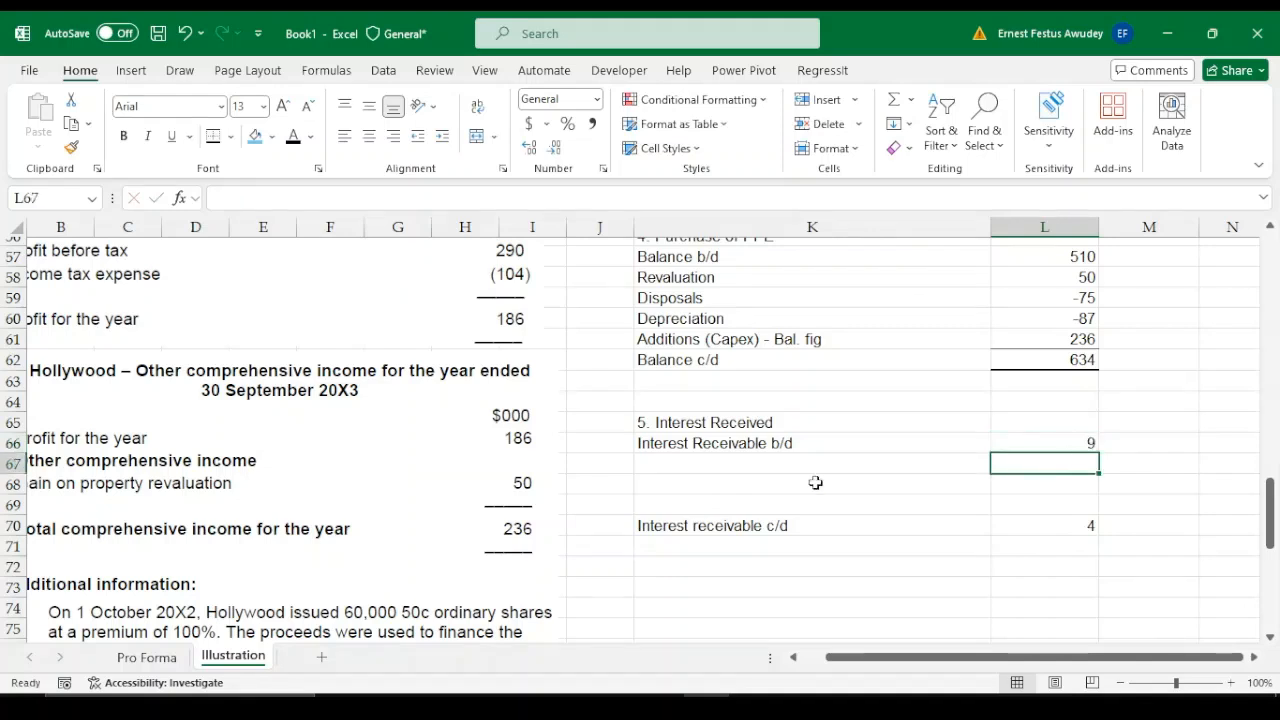
# Label the row below Interest Receivable b/d "Finance income" in K67
pyautogui.click(694, 465)
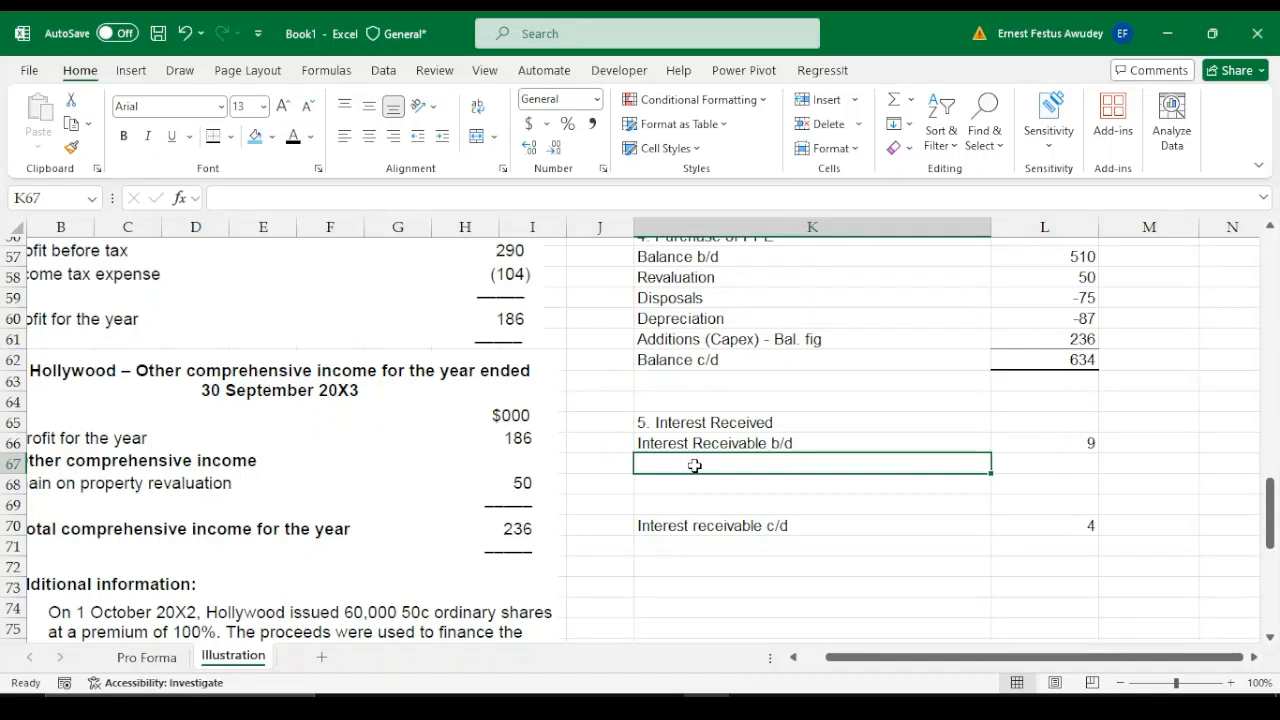
pyautogui.write('F')
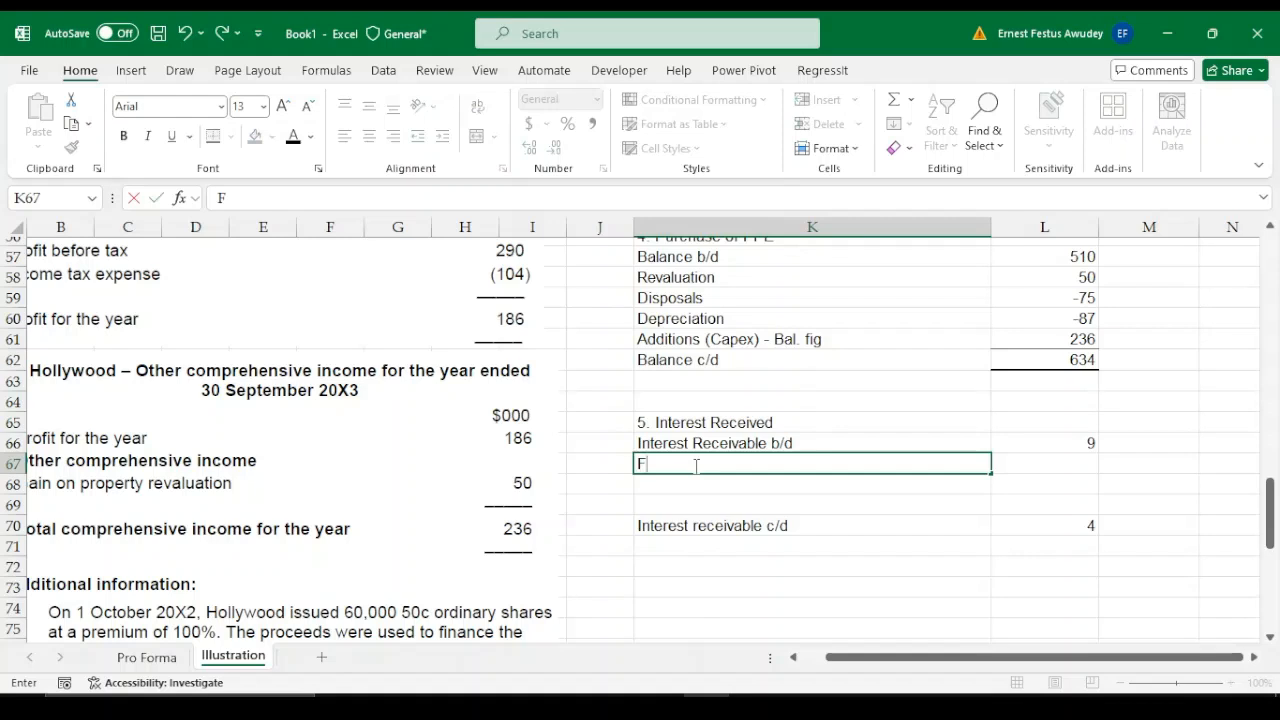
pyautogui.write('inance')
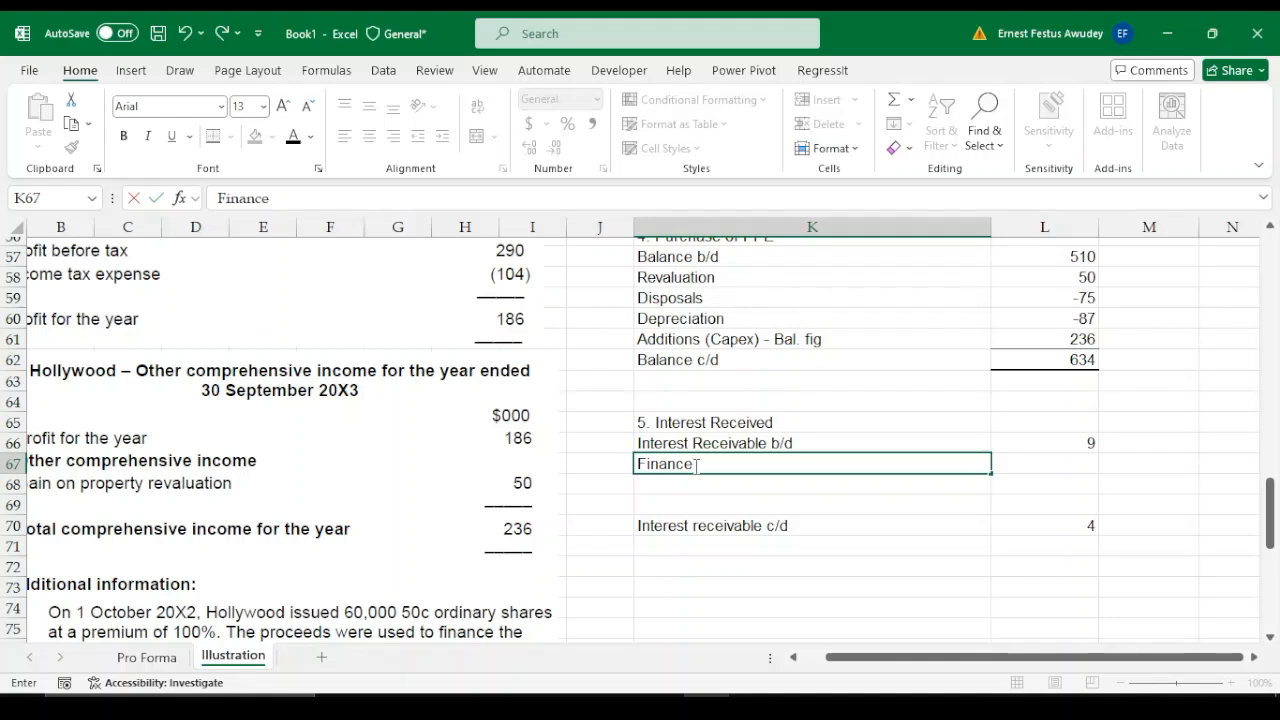
pyautogui.write('incpo')
pyautogui.press('BackSpace')
pyautogui.press('BackSpace')
pyautogui.write('ome')
pyautogui.press('Tab')
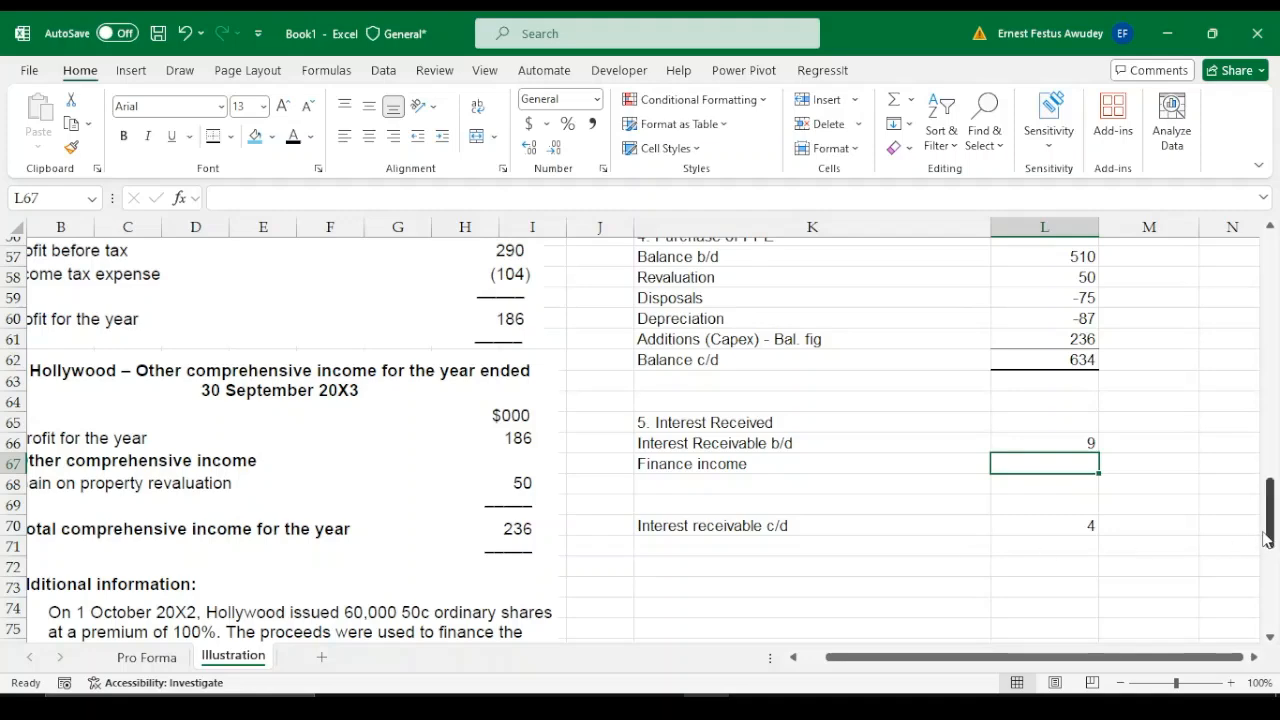
# Find the income from investments in the income statement and enter 5 for Finance income in L67
pyautogui.moveTo(1268, 535); pyautogui.dragTo(1272, 500)
pyautogui.moveTo(992, 657); pyautogui.dragTo(966, 658)
pyautogui.moveTo(1265, 485)
pyautogui.mouseDown()
pyautogui.moveTo(1268, 468)
pyautogui.moveTo(1270, 496)
pyautogui.mouseUp()
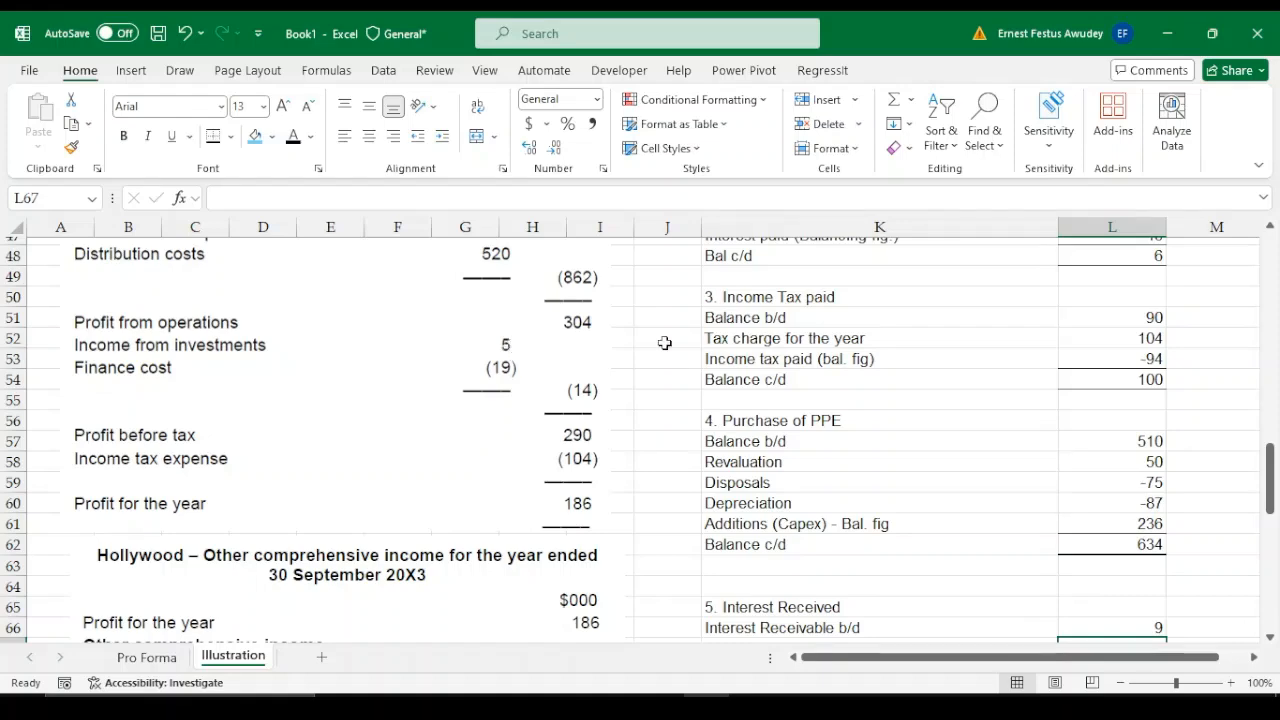
pyautogui.write('5')
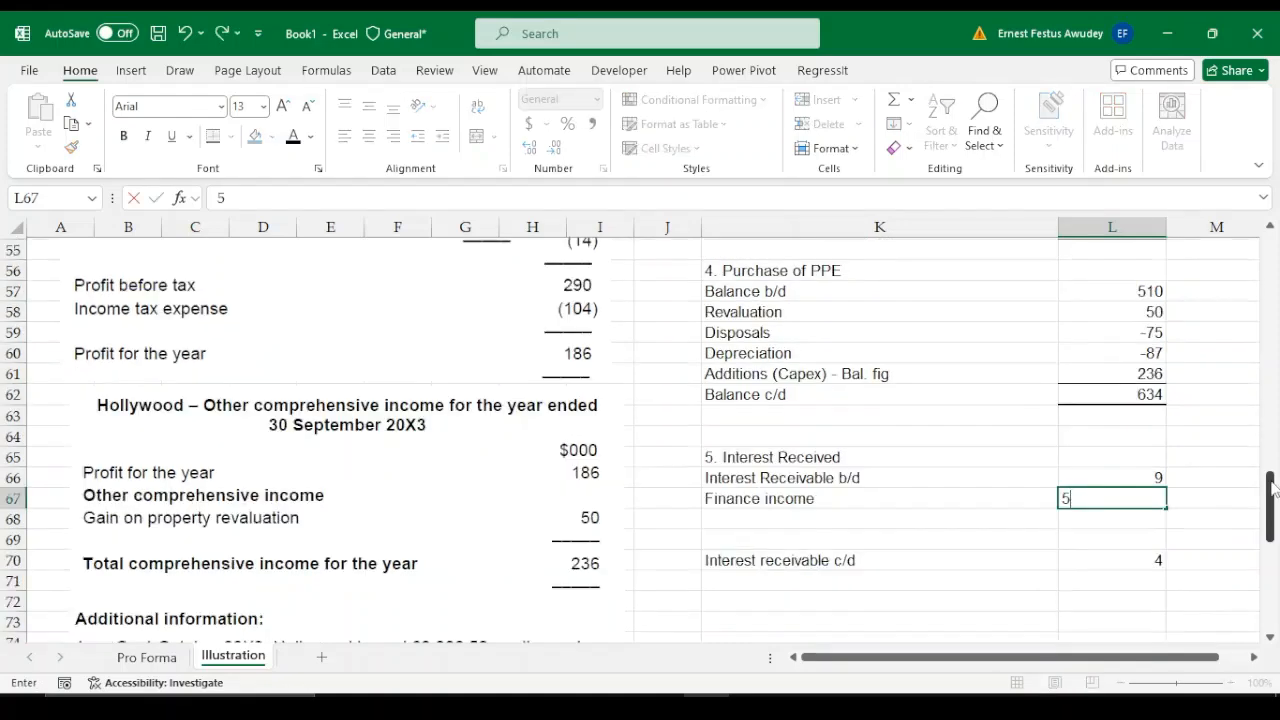
pyautogui.press('Return')
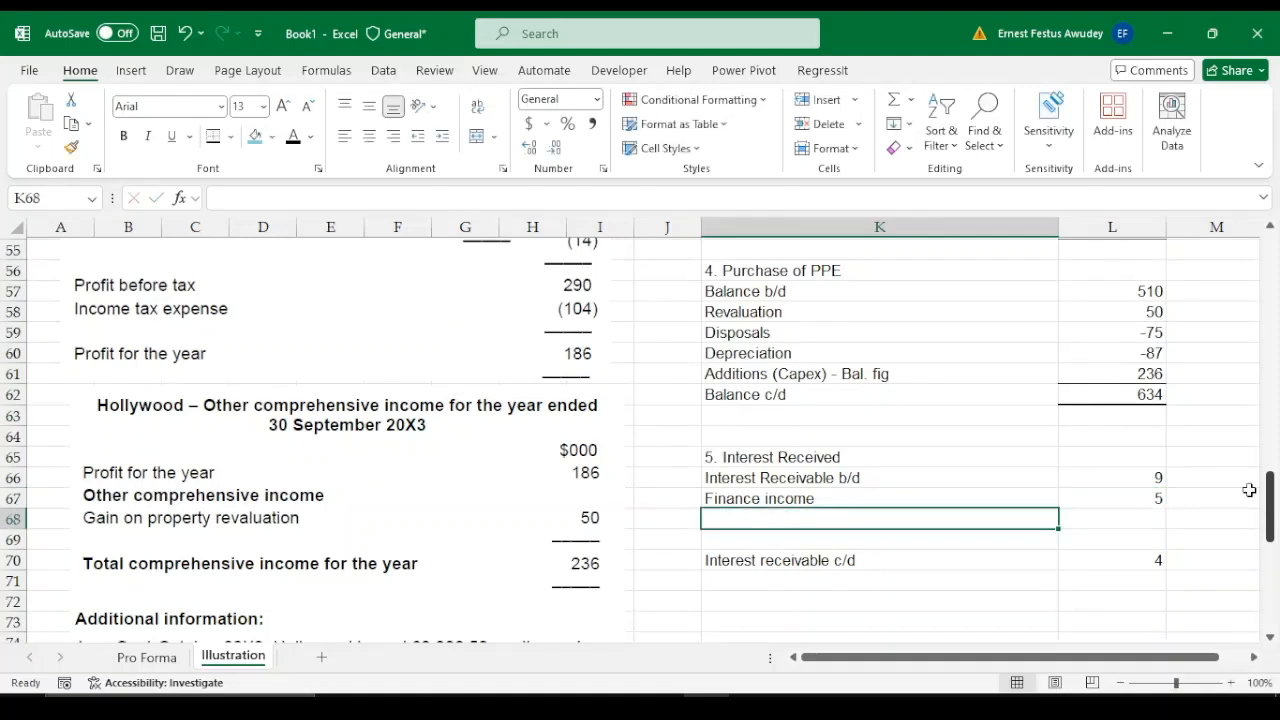
# Move the Interest receivable c/d label and figure up one row from K70:L70 to K69:L69
pyautogui.click(748, 560)
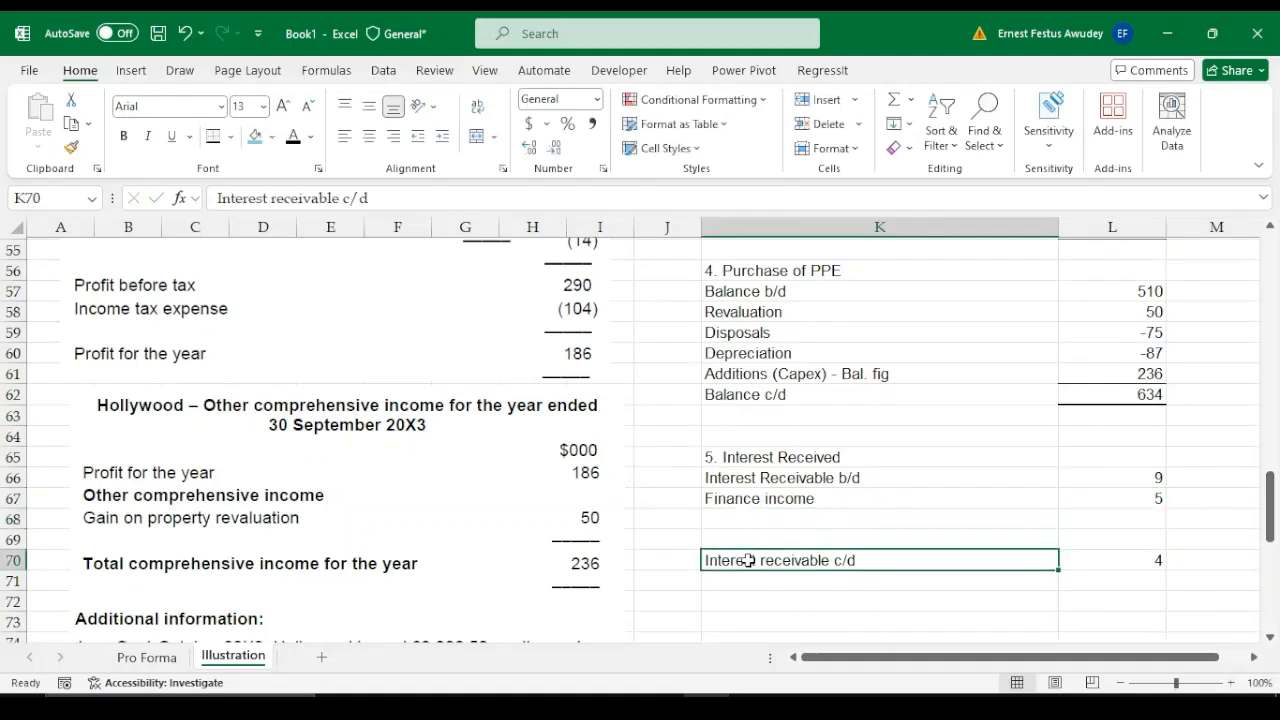
pyautogui.hotkey('shift', 'Right')
pyautogui.hotkey('ctrl', 'x')
pyautogui.press('Up')
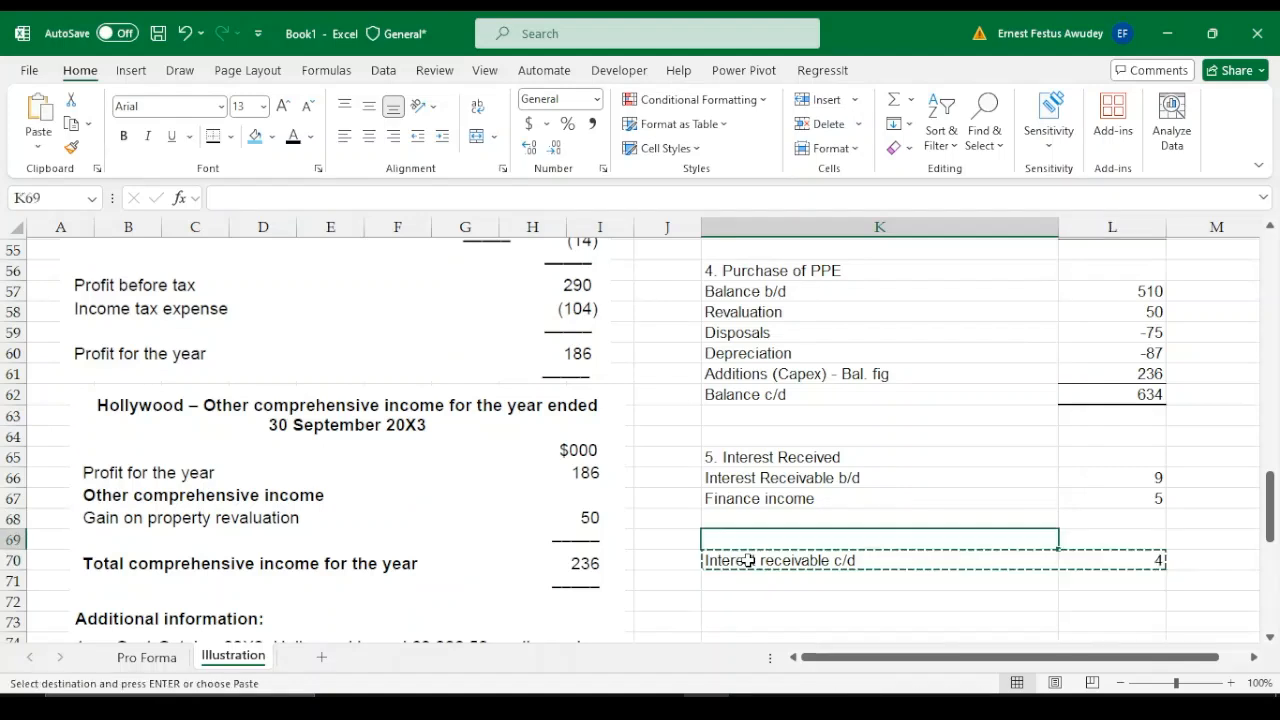
pyautogui.hotkey('ctrl', 'v')
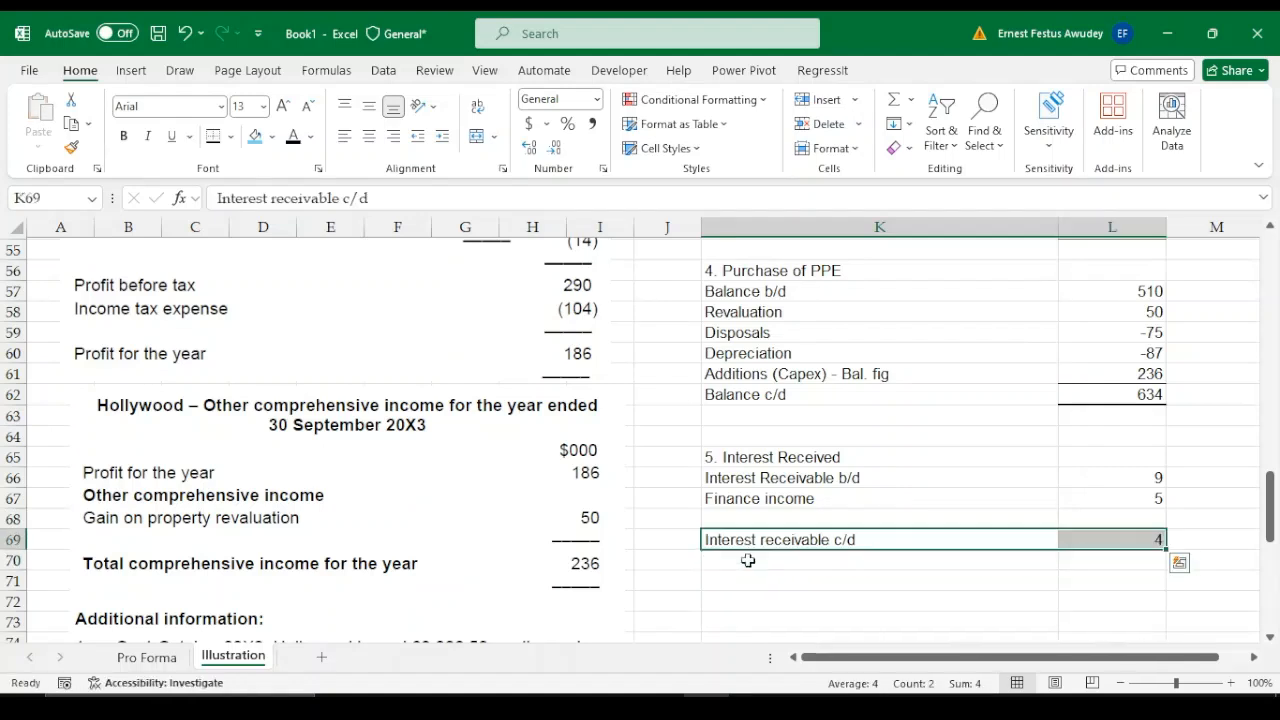
pyautogui.click(1158, 517)
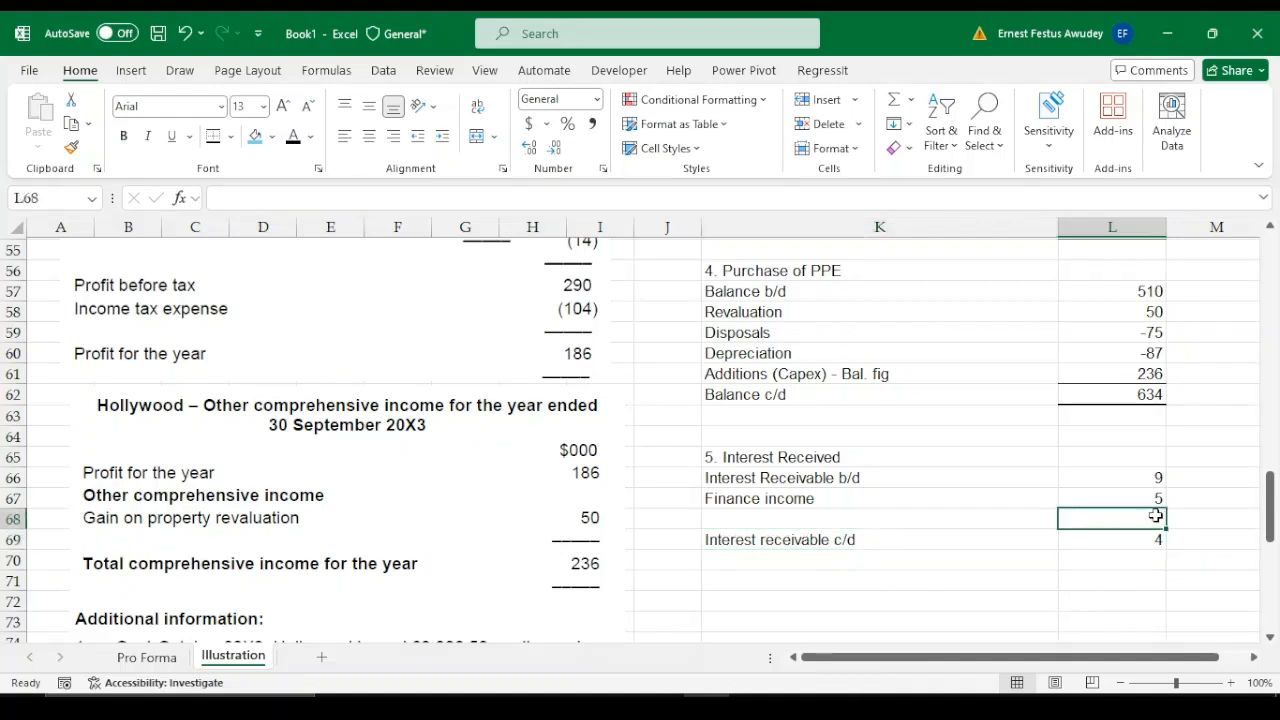
pyautogui.moveTo(1150, 530); pyautogui.dragTo(1148, 538)
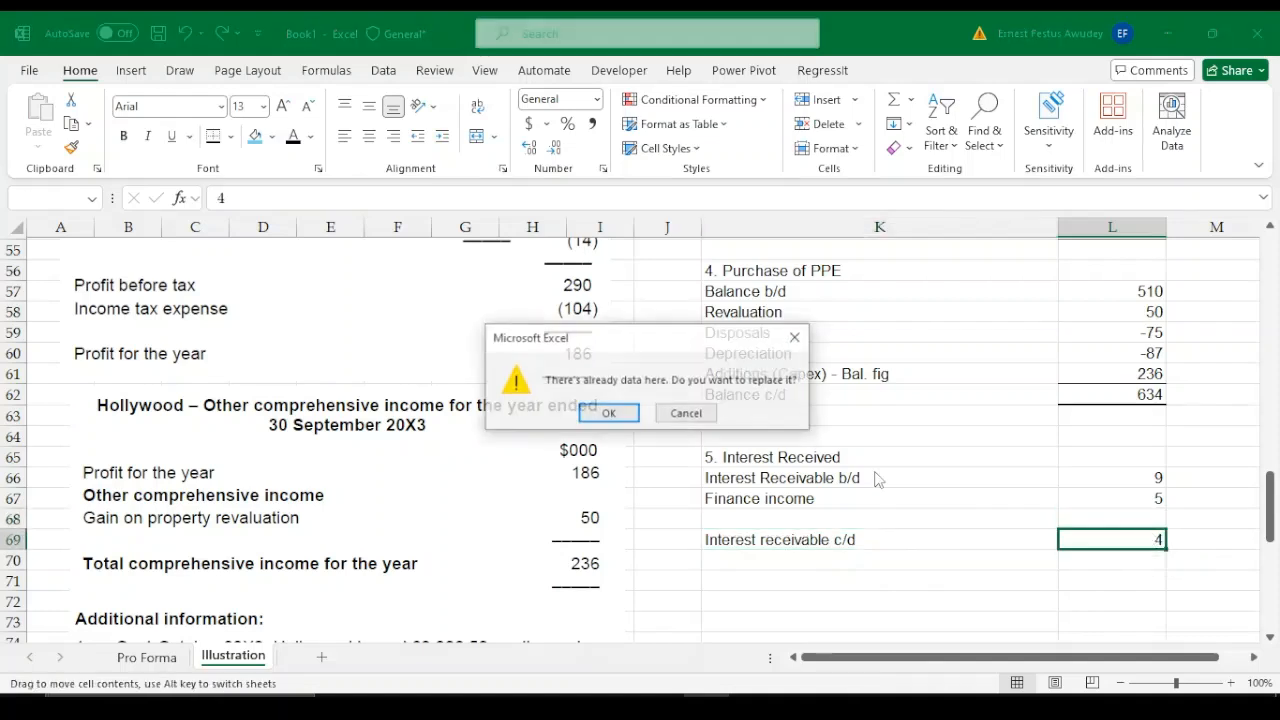
pyautogui.click(686, 413)
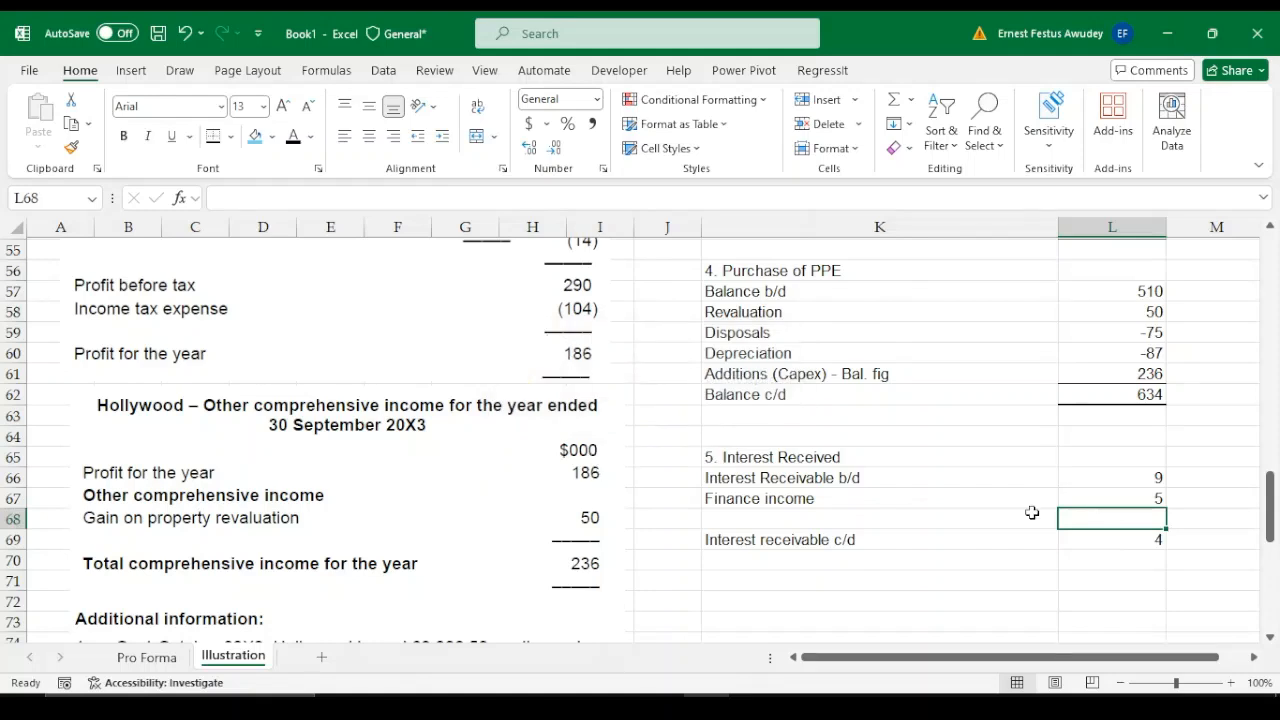
# Add a total border to the Interest receivable c/d figure in L69
pyautogui.click(1094, 539)
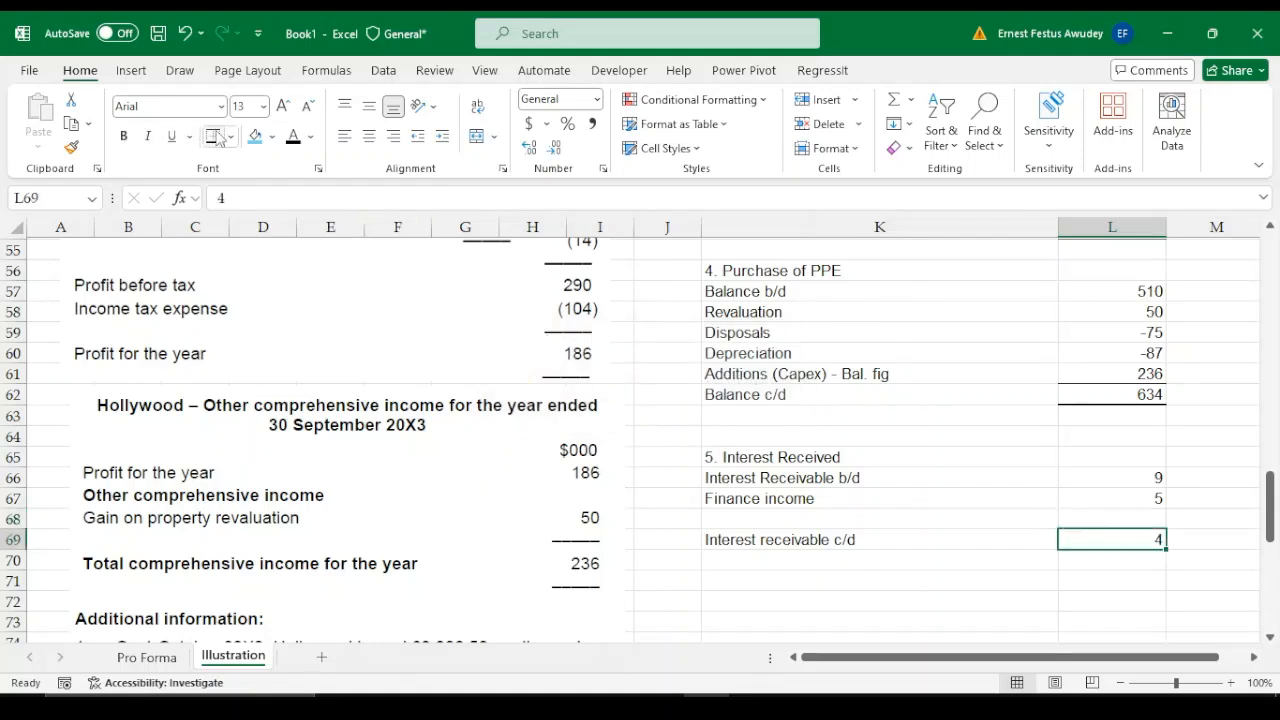
pyautogui.click(1118, 518)
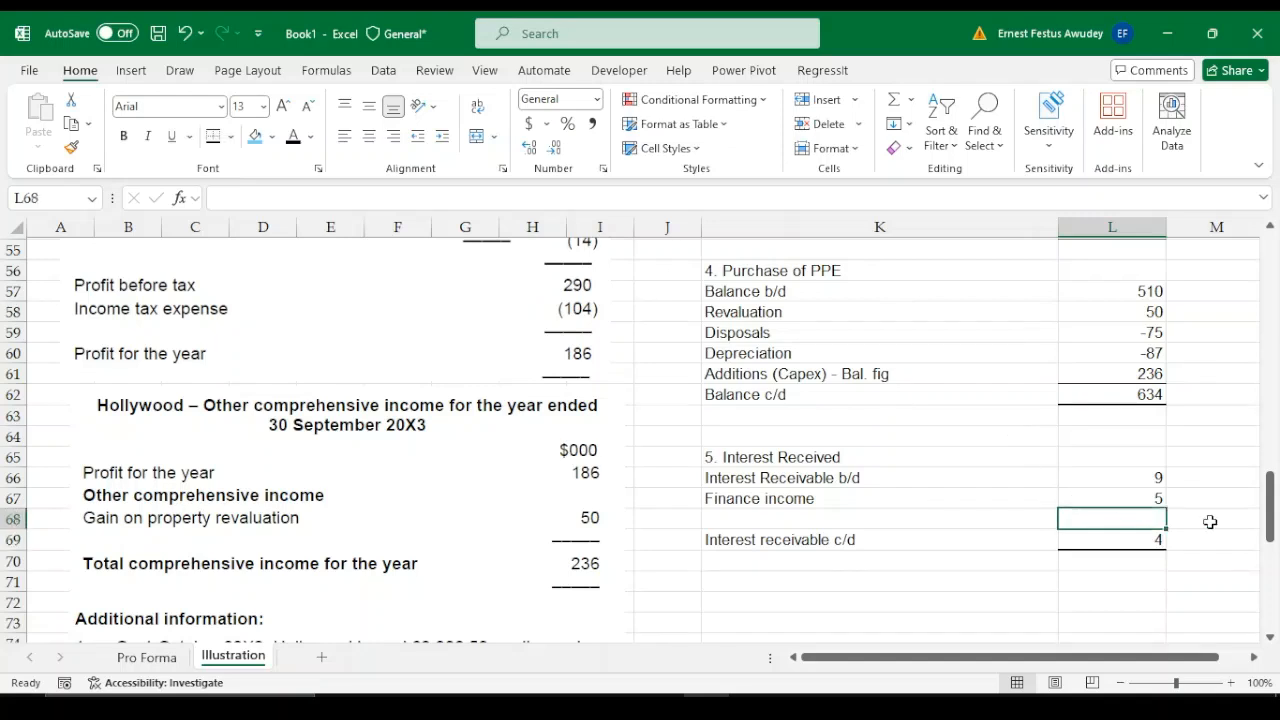
# Calculate the balancing figure of the interest received working in L68 with the formula =L69-L67-L66
pyautogui.write('=')
pyautogui.press('Down')
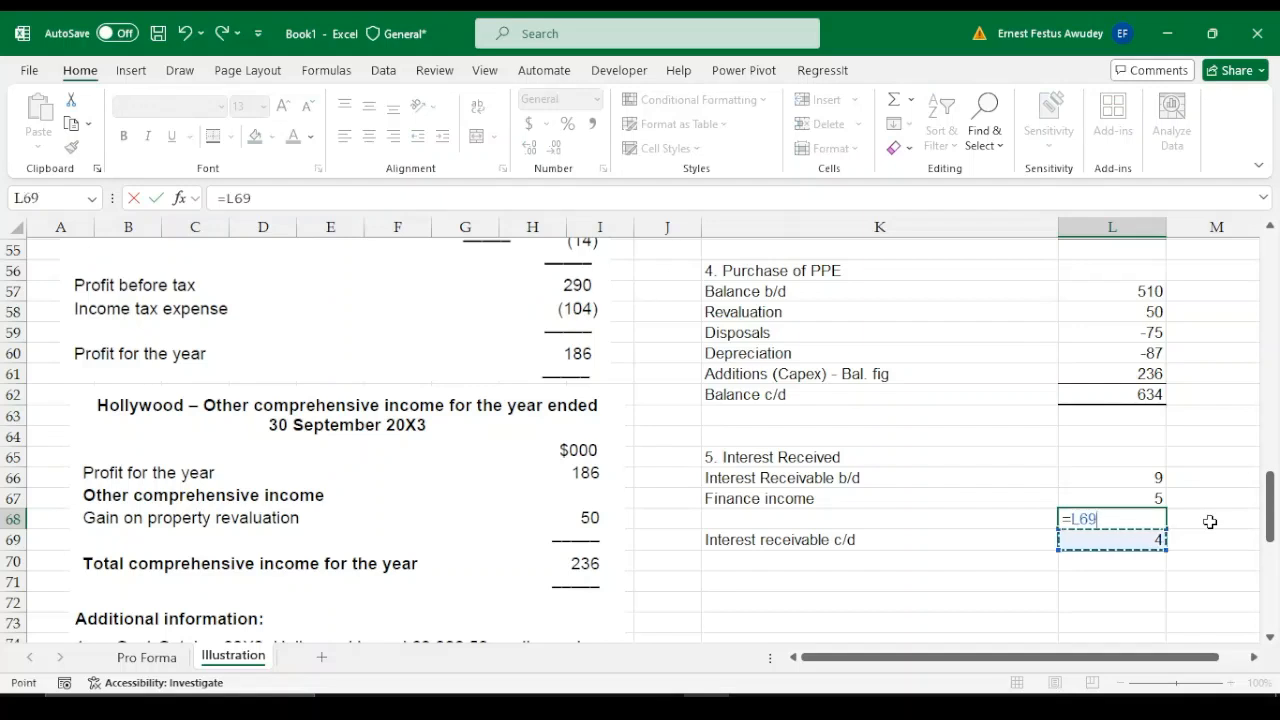
pyautogui.write('-')
pyautogui.press('Up')
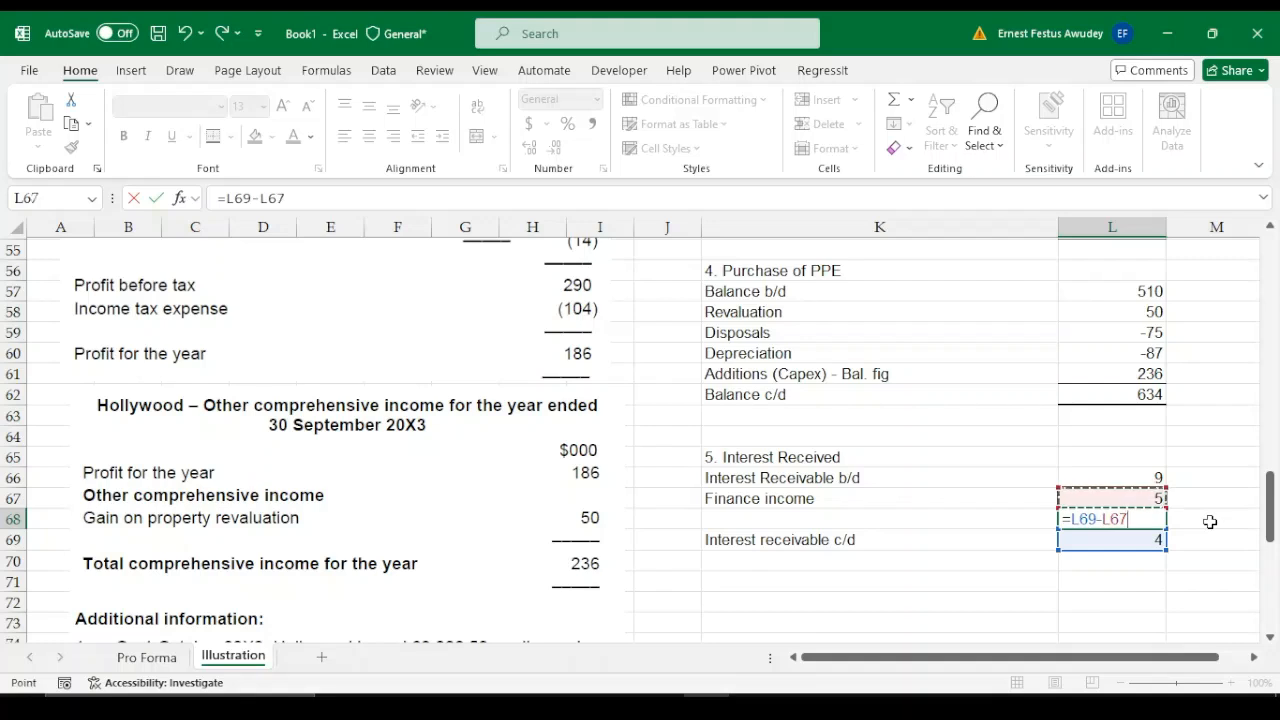
pyautogui.write('-')
pyautogui.press('Up')
pyautogui.press('Up')
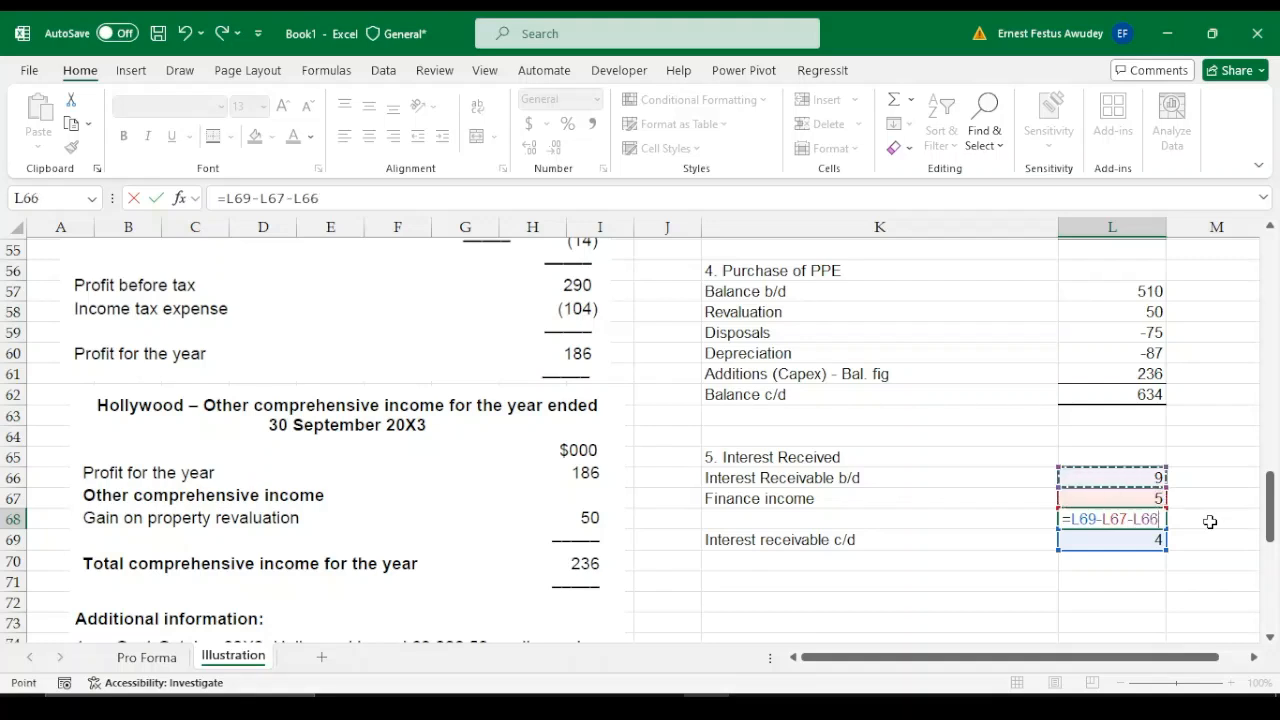
pyautogui.press('Return')
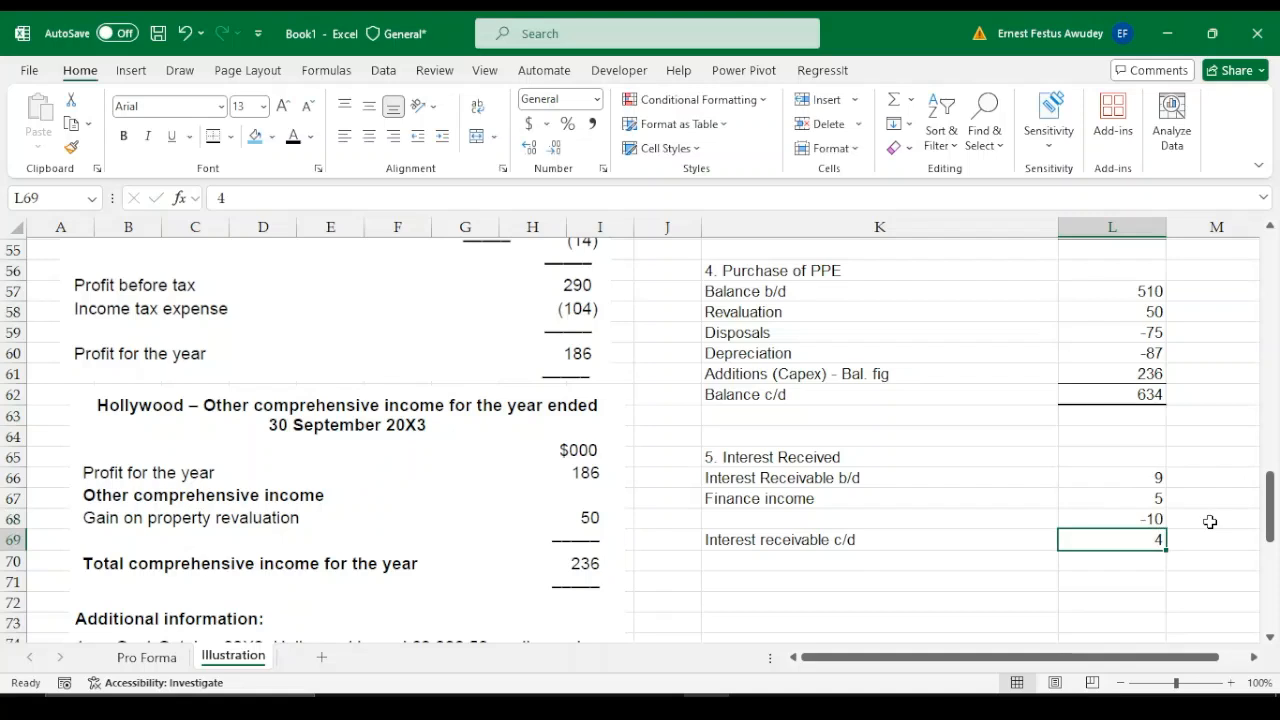
# Label the balancing figure row of the interest working "Interest received (Bal. fig)" in K68
pyautogui.click(786, 518)
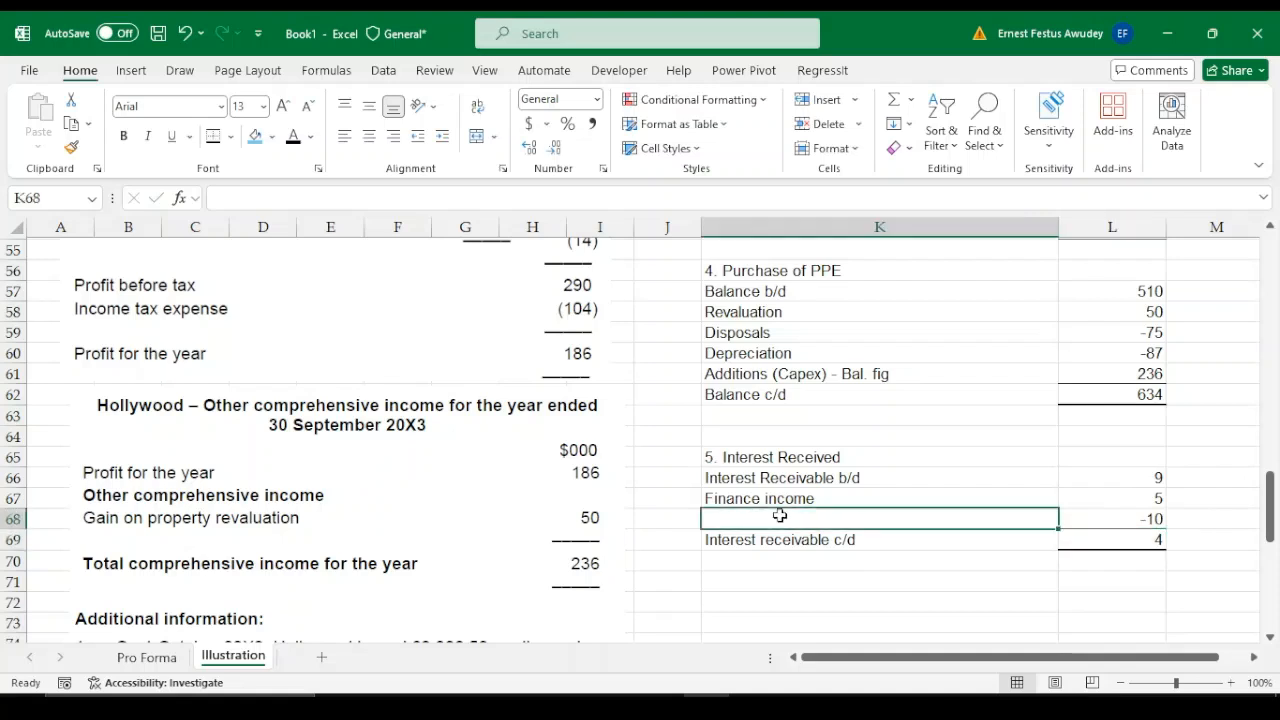
pyautogui.write('Ine')
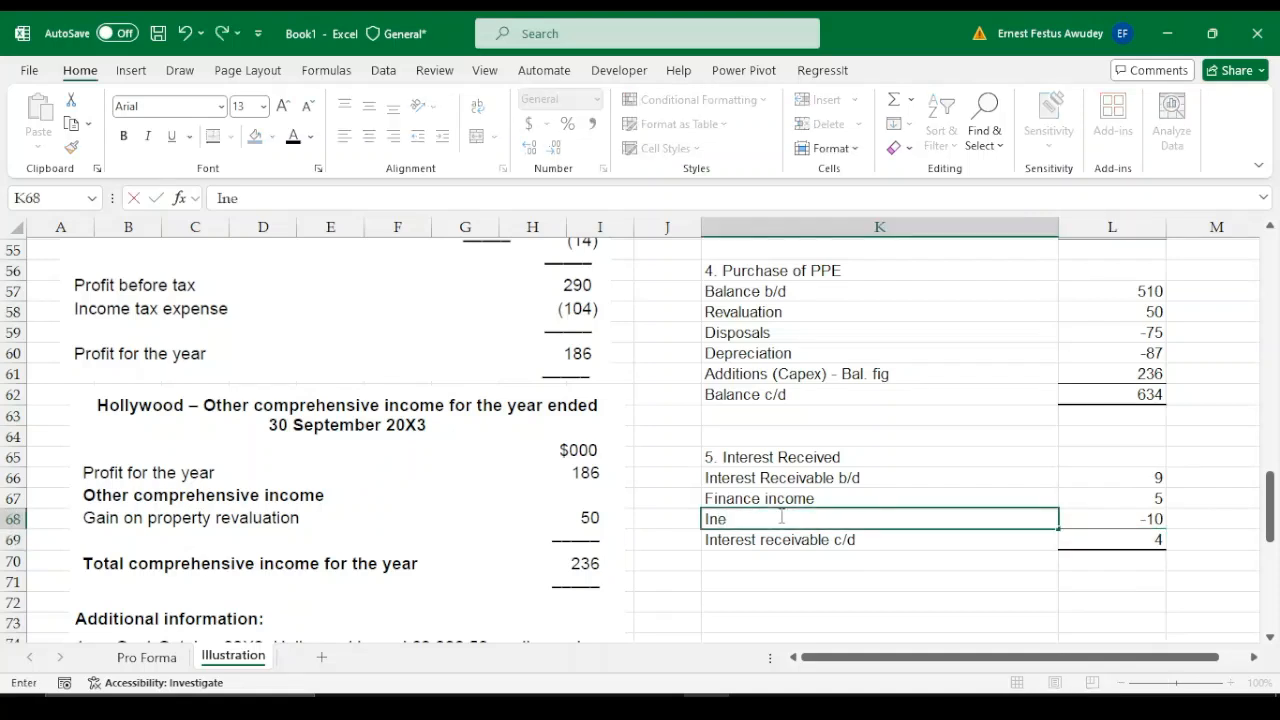
pyautogui.press('BackSpace')
pyautogui.write('terest ')
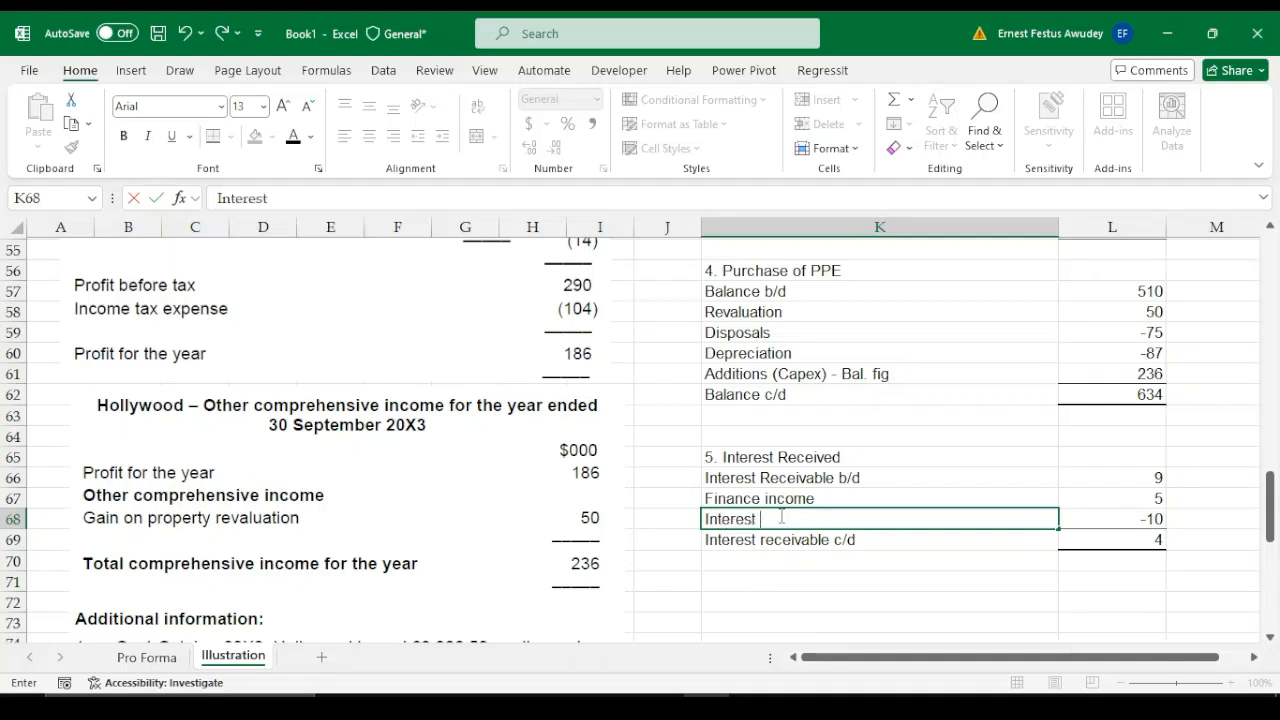
pyautogui.write('receiva')
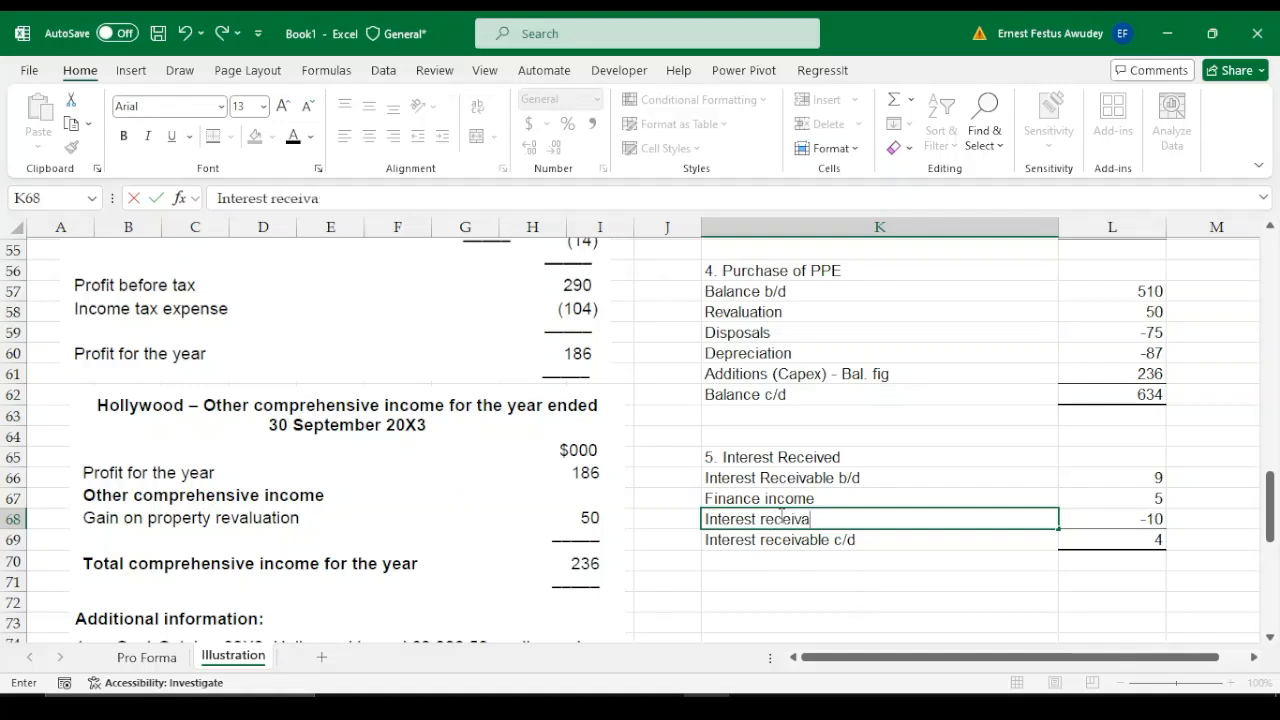
pyautogui.press('BackSpace')
pyautogui.press('BackSpace')
pyautogui.write('ved (Bal. fig)')
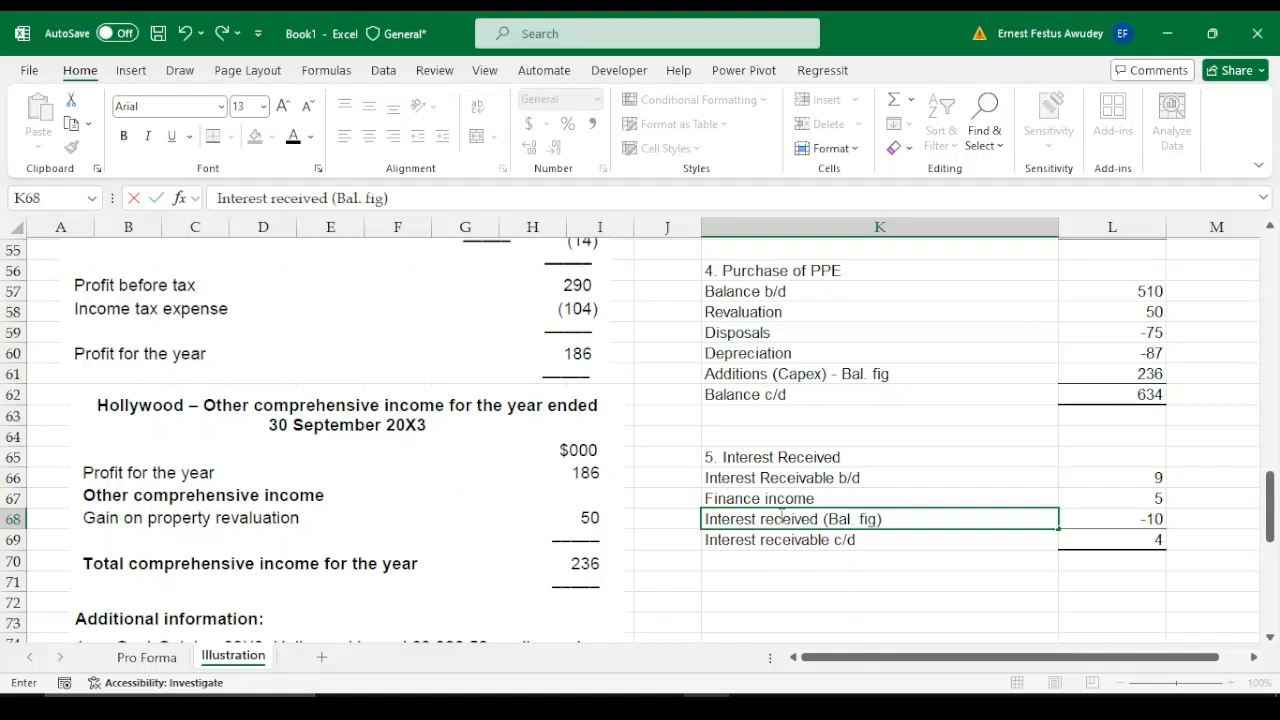
pyautogui.press('Return')
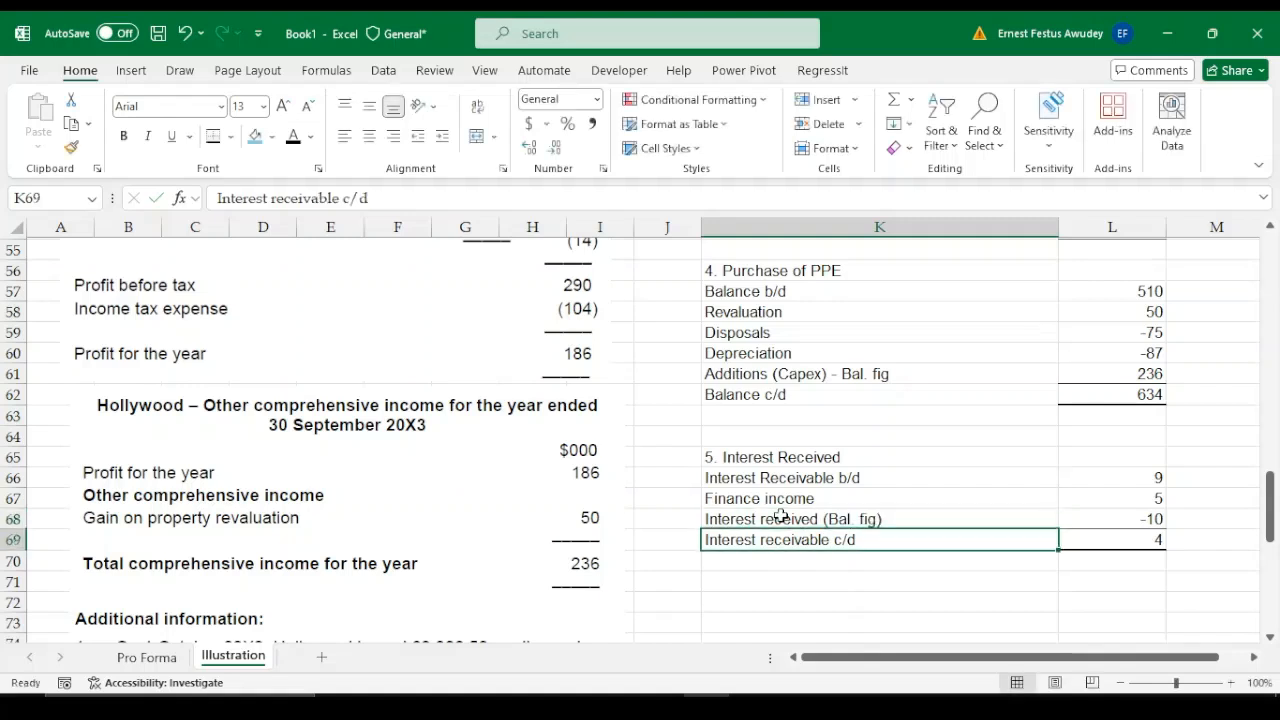
# Enter the interest received from working 5 as a positive 10 in L23 of the cash flow statement
pyautogui.click(1150, 519)
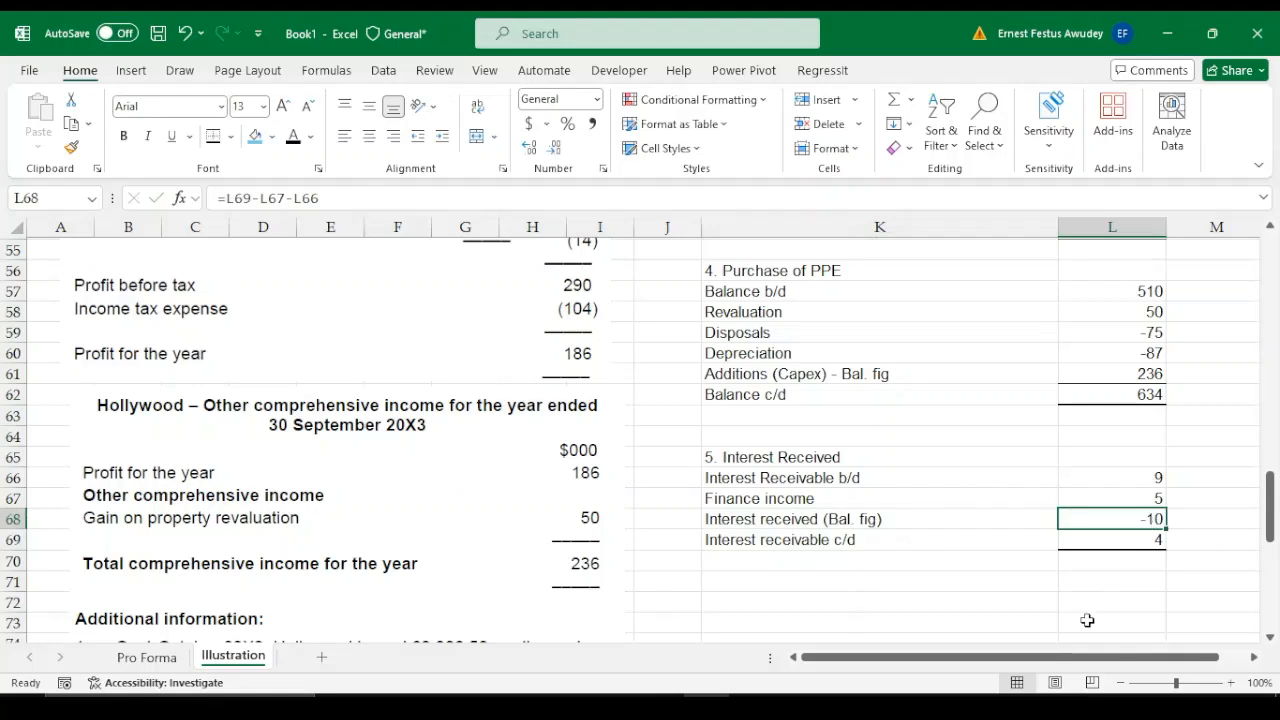
pyautogui.moveTo(1273, 516); pyautogui.dragTo(1262, 469)
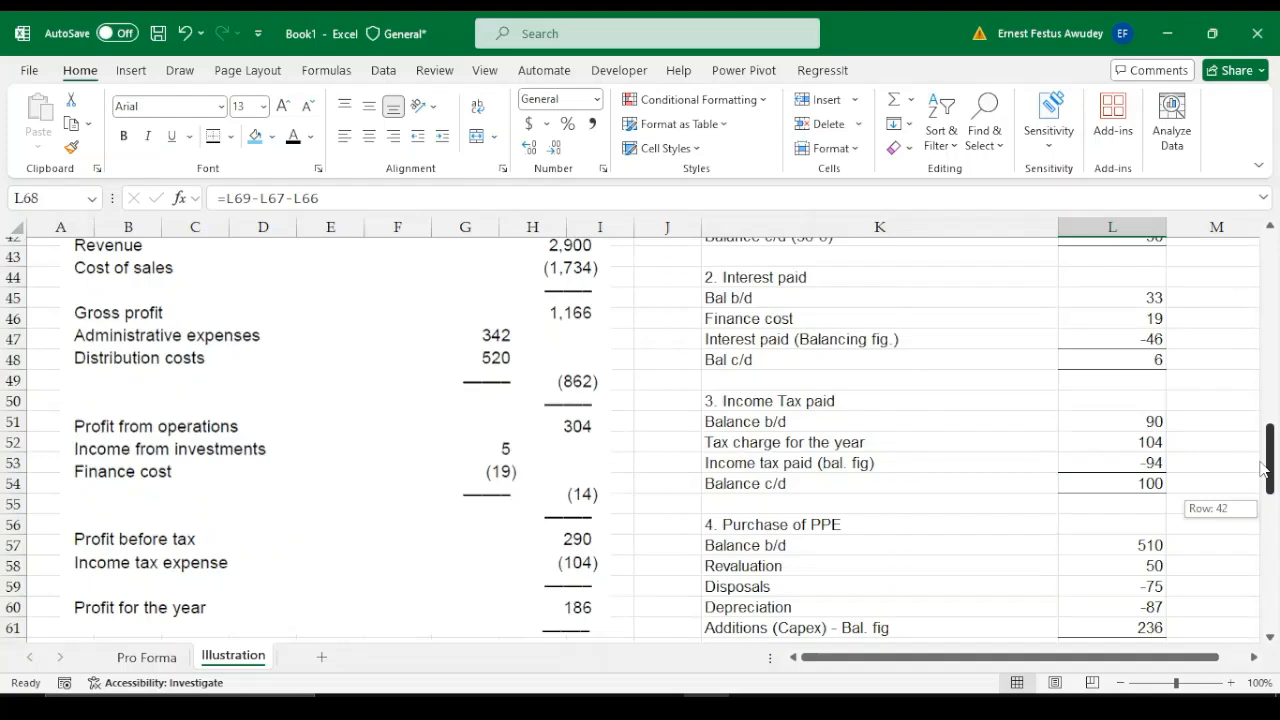
pyautogui.moveTo(1262, 469); pyautogui.dragTo(1270, 400)
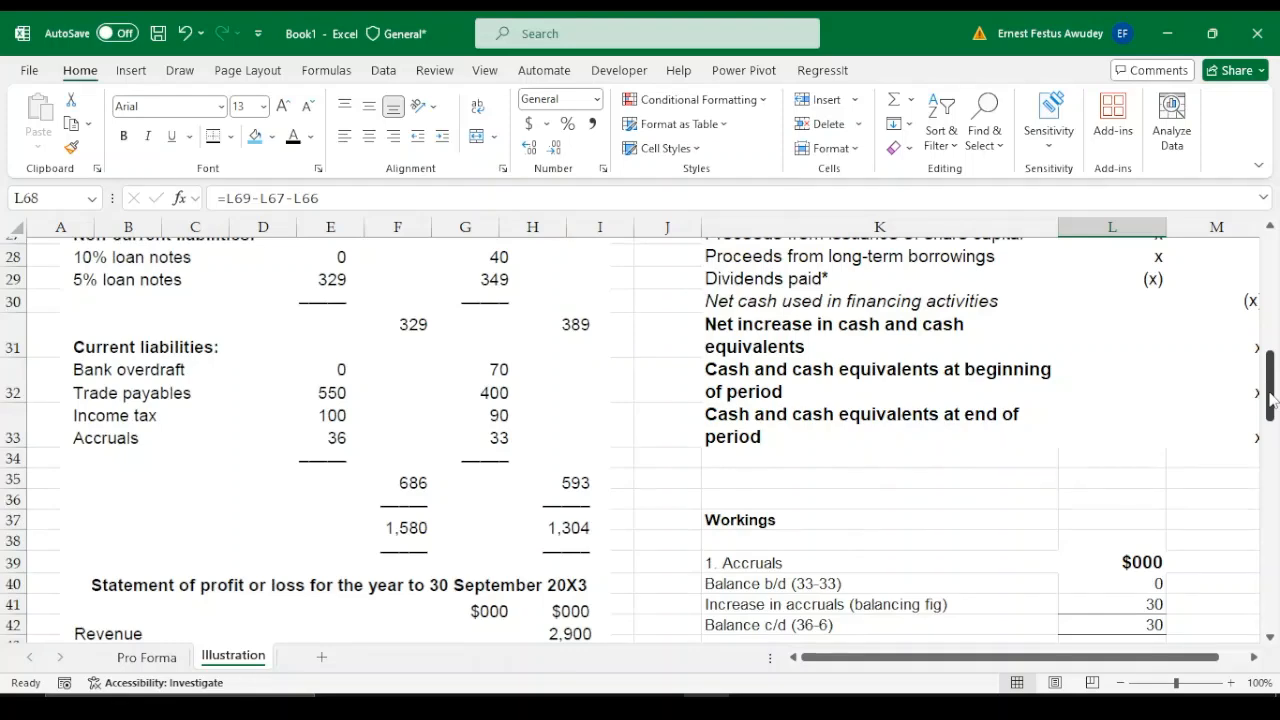
pyautogui.moveTo(1270, 400); pyautogui.dragTo(1270, 365)
pyautogui.click(1153, 354)
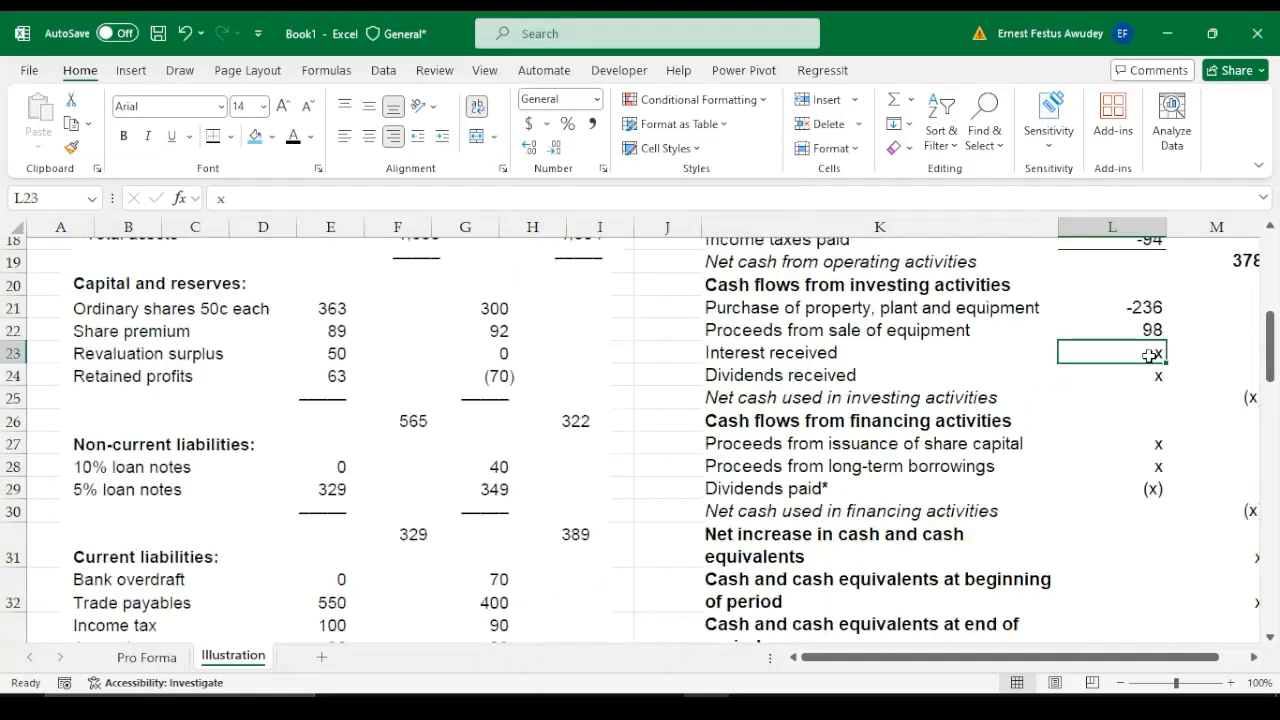
pyautogui.write('-1')
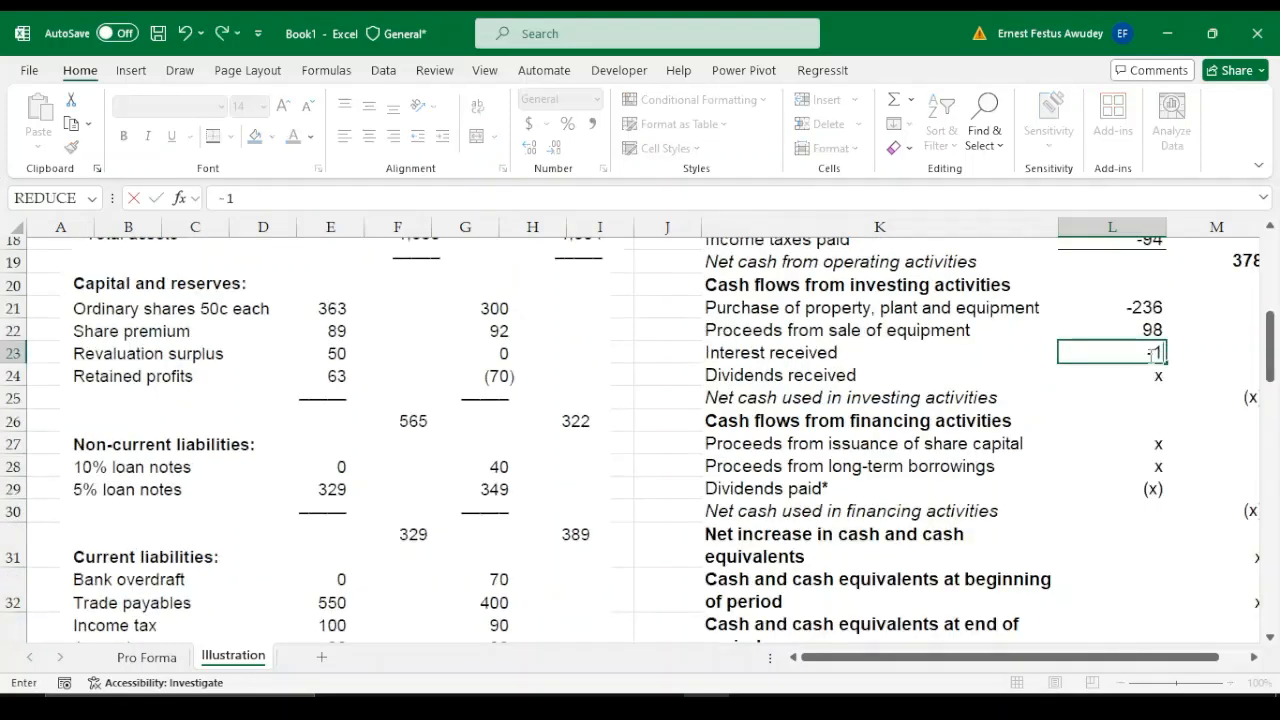
pyautogui.press('BackSpace')
pyautogui.press('BackSpace')
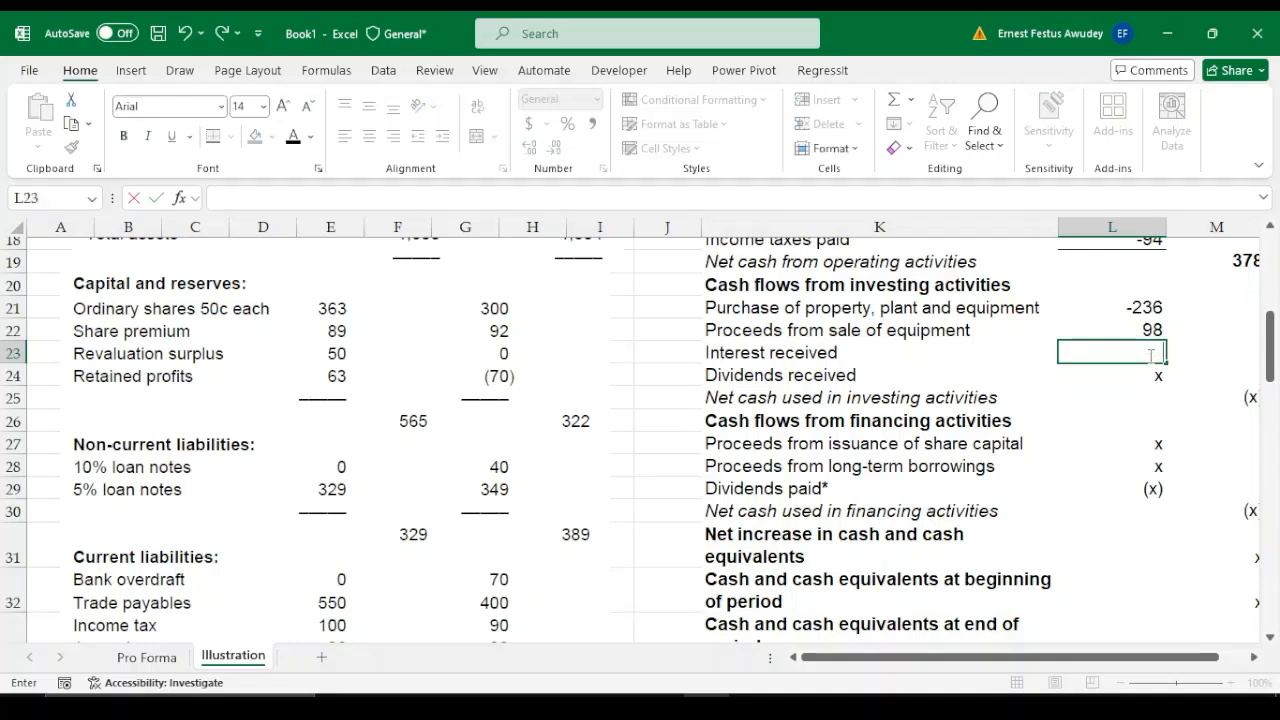
pyautogui.write('10')
pyautogui.press('Return')
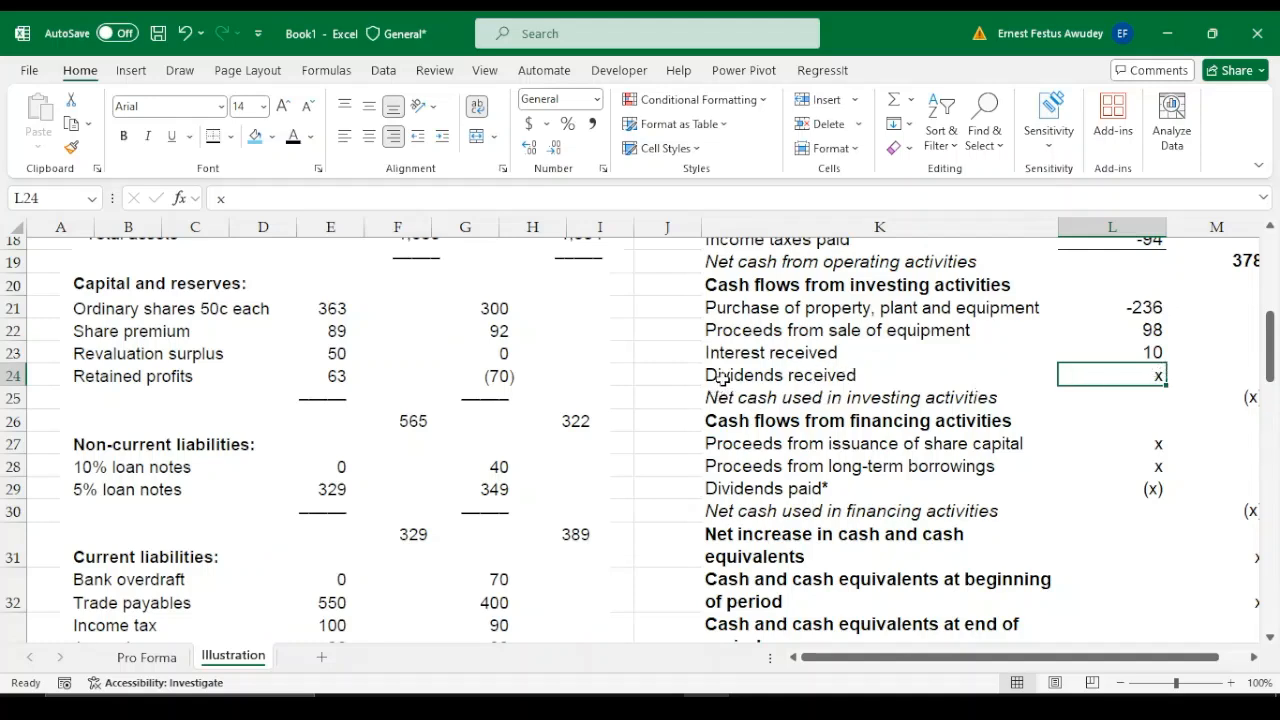
# Enter 0 for Dividends received in L24 under investing activities
pyautogui.click(760, 377)
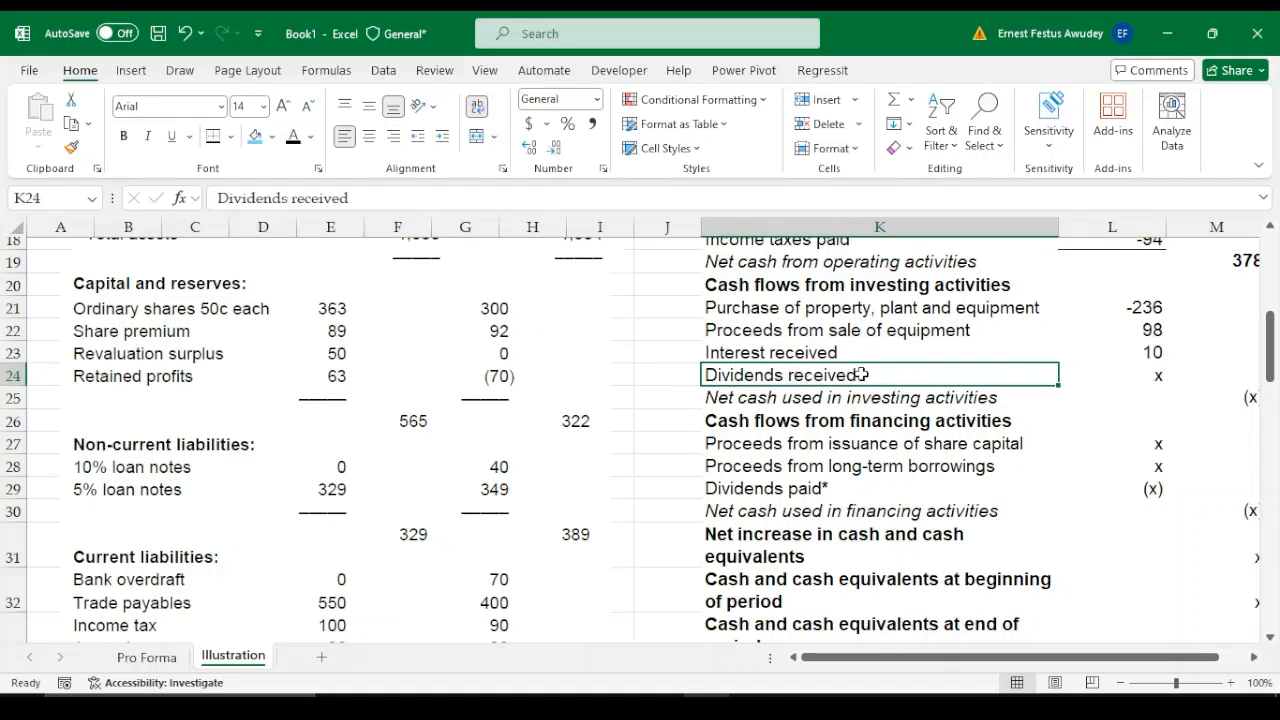
pyautogui.moveTo(994, 371); pyautogui.dragTo(1126, 378)
pyautogui.click(1150, 377)
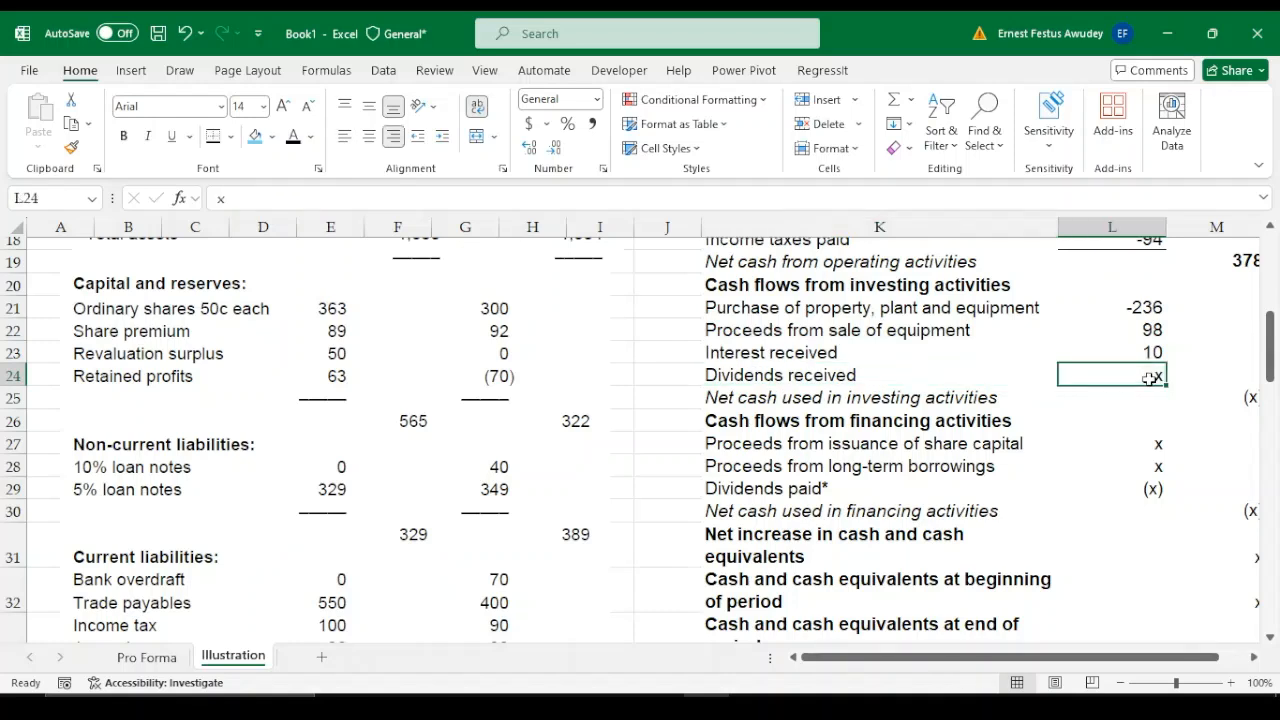
pyautogui.write('0')
pyautogui.press('Tab')
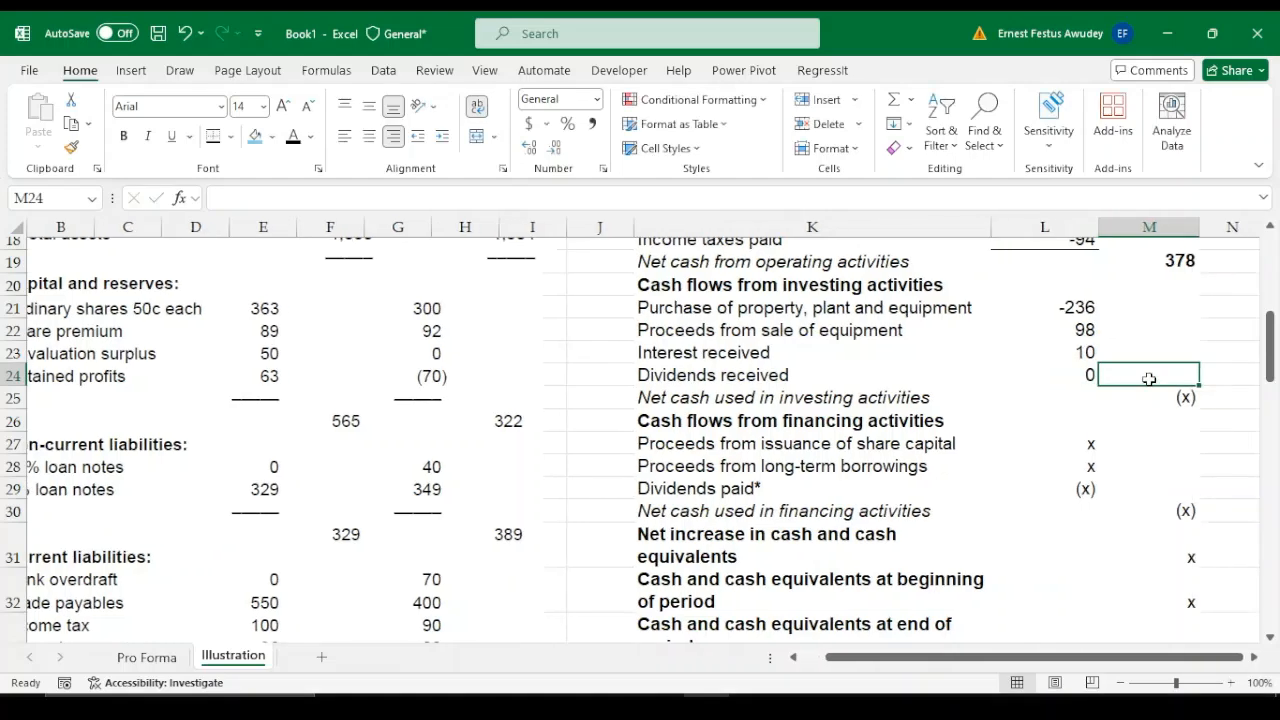
# Total the net cash used in investing activities in M25 with =SUM(L21:L24)
pyautogui.press('Down')
pyautogui.write('=')
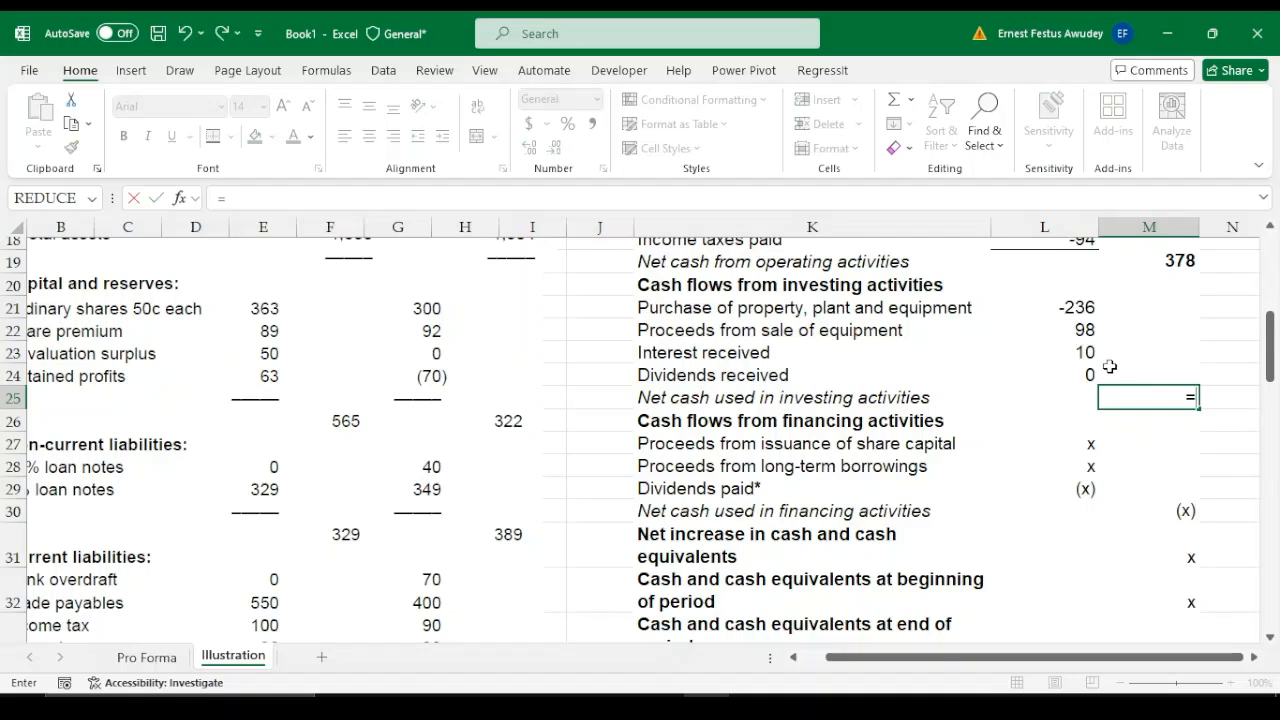
pyautogui.write('SUM(')
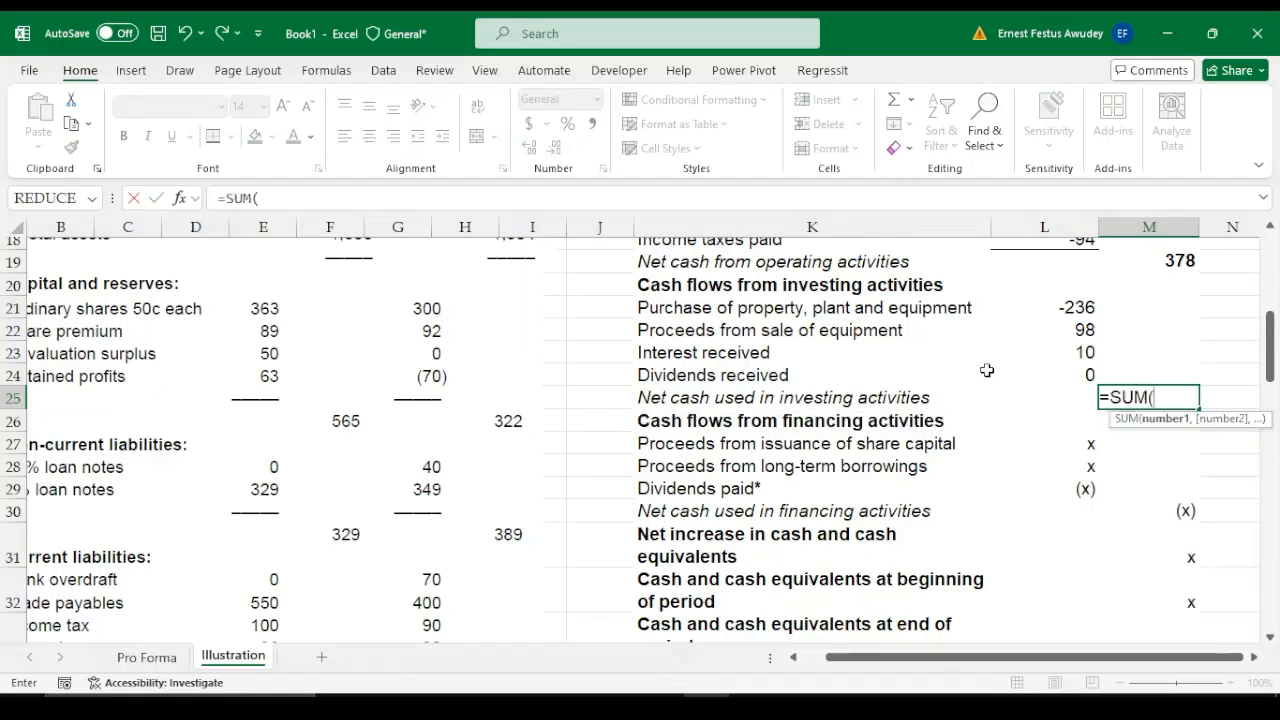
pyautogui.moveTo(1078, 306); pyautogui.dragTo(1081, 386)
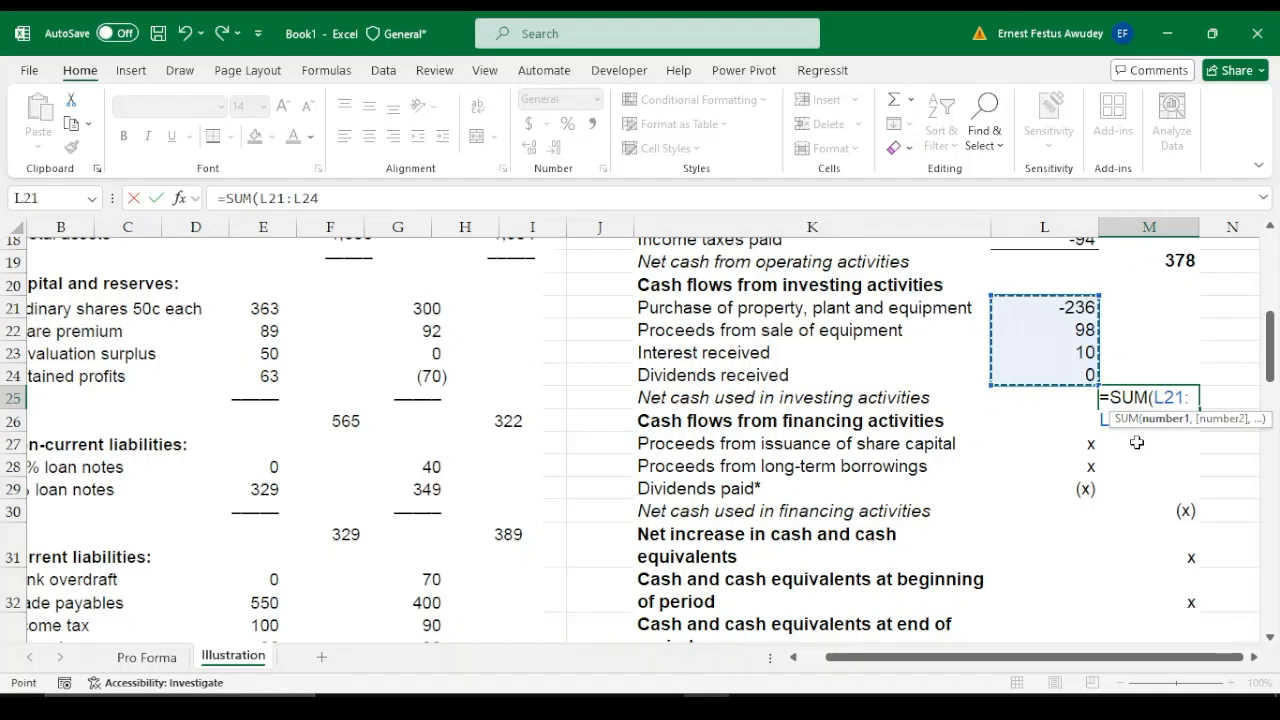
pyautogui.write(')')
pyautogui.press('Return')
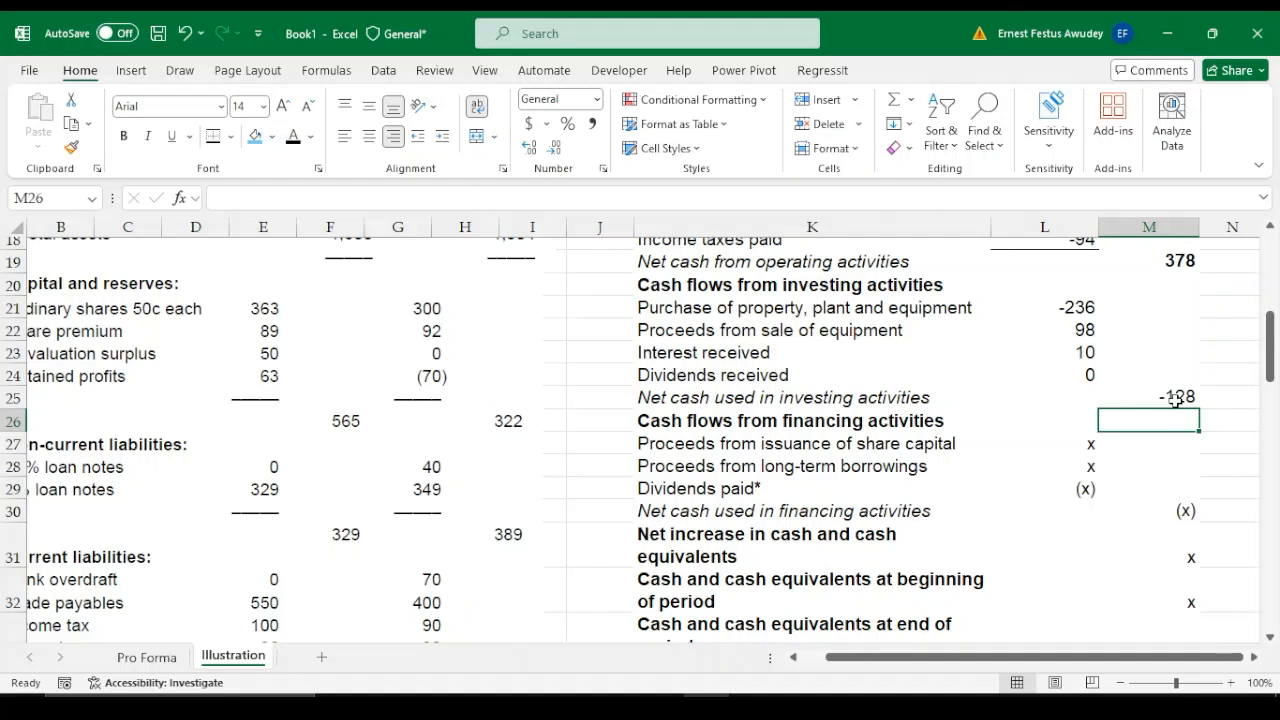
pyautogui.click(1174, 398)
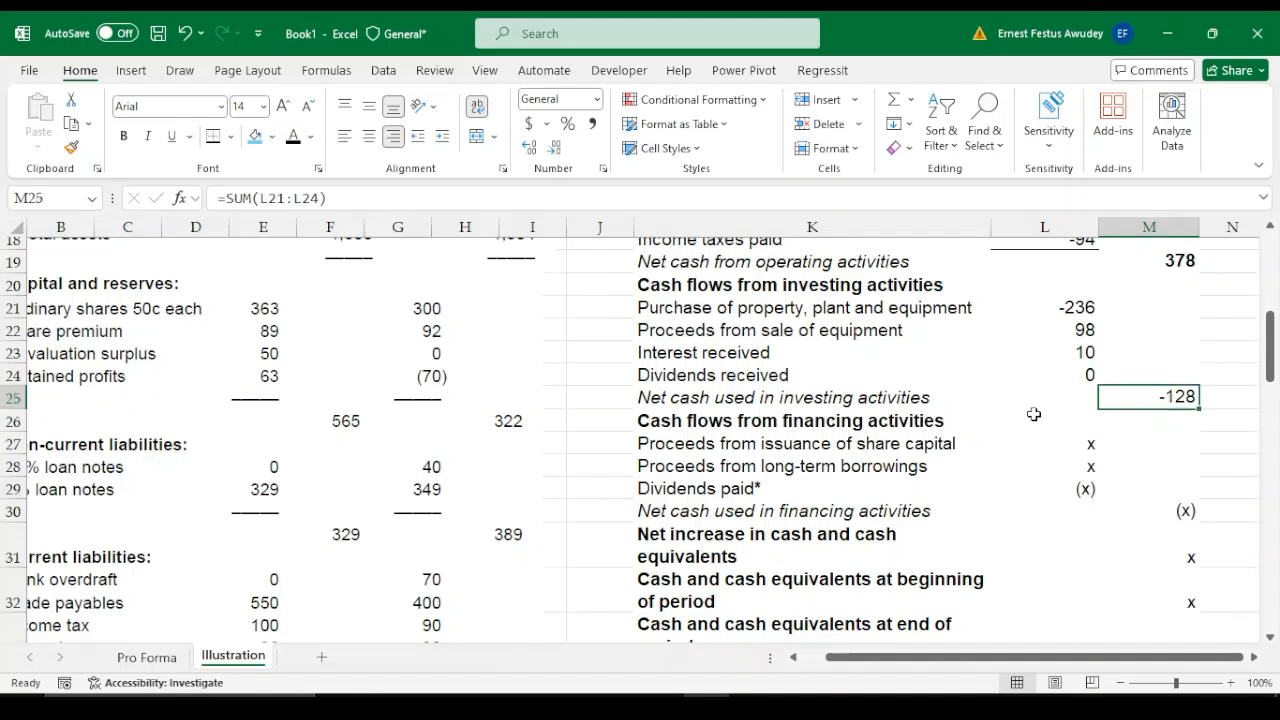
# Find the share issue details in the additional information and enter 60000 shares in L74 and the 0.5 nominal value in L75
pyautogui.click(1086, 443)
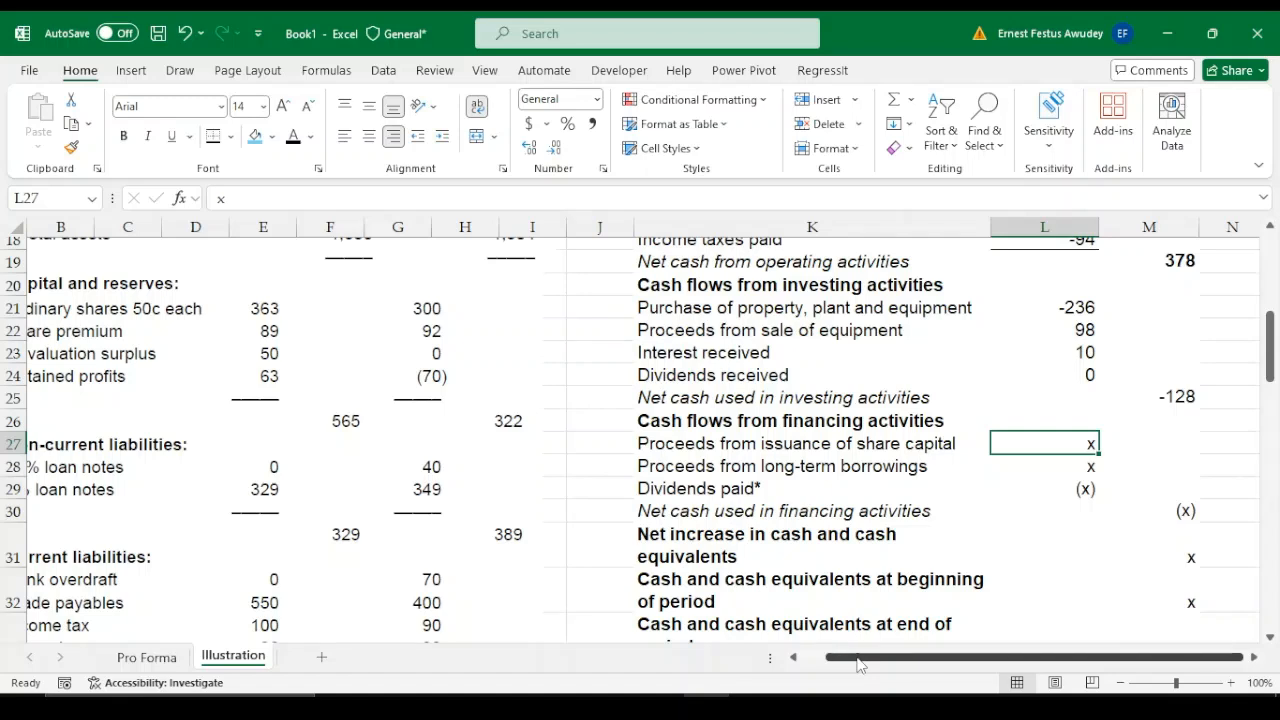
pyautogui.moveTo(858, 657); pyautogui.dragTo(832, 657)
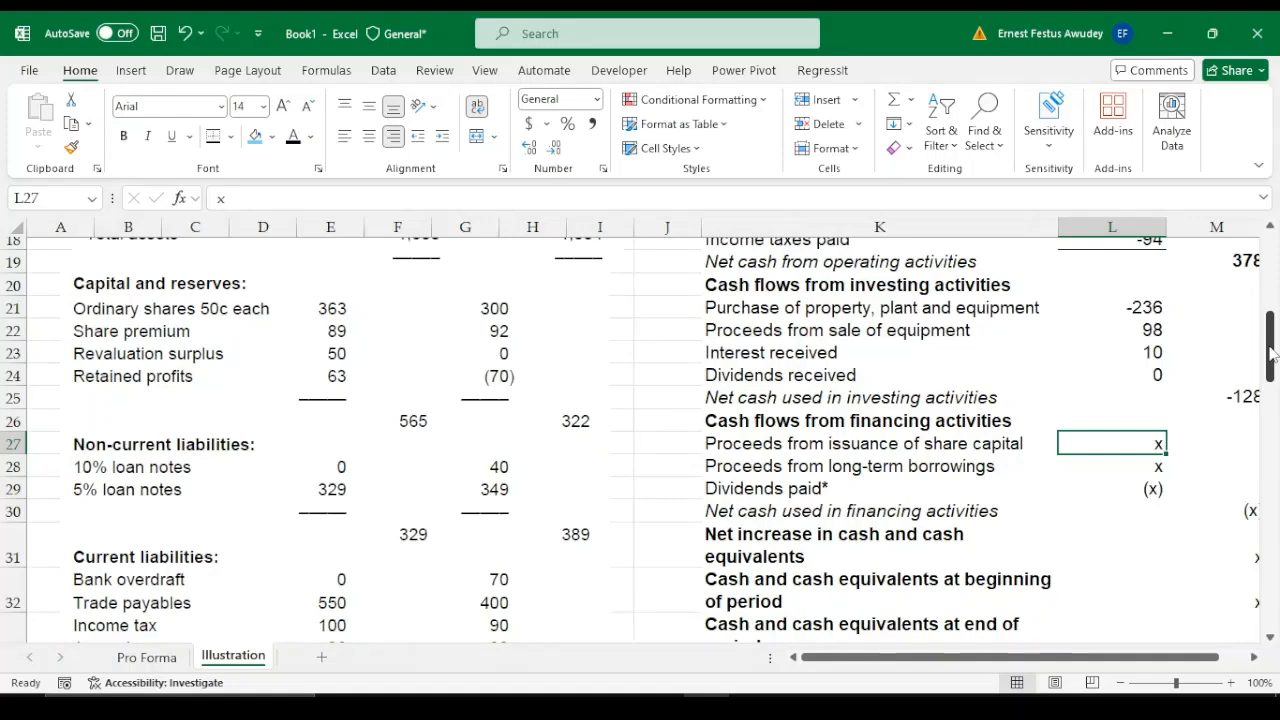
pyautogui.moveTo(1272, 352); pyautogui.dragTo(1274, 562)
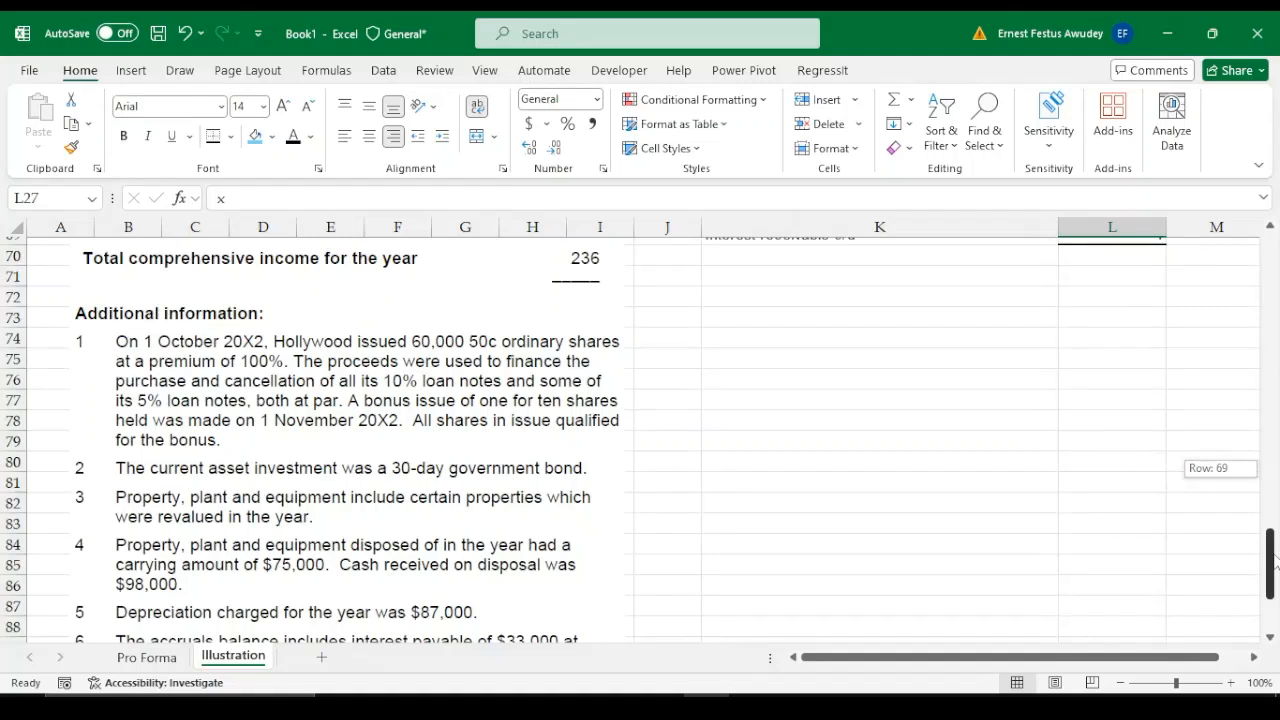
pyautogui.moveTo(1274, 562); pyautogui.dragTo(1274, 562)
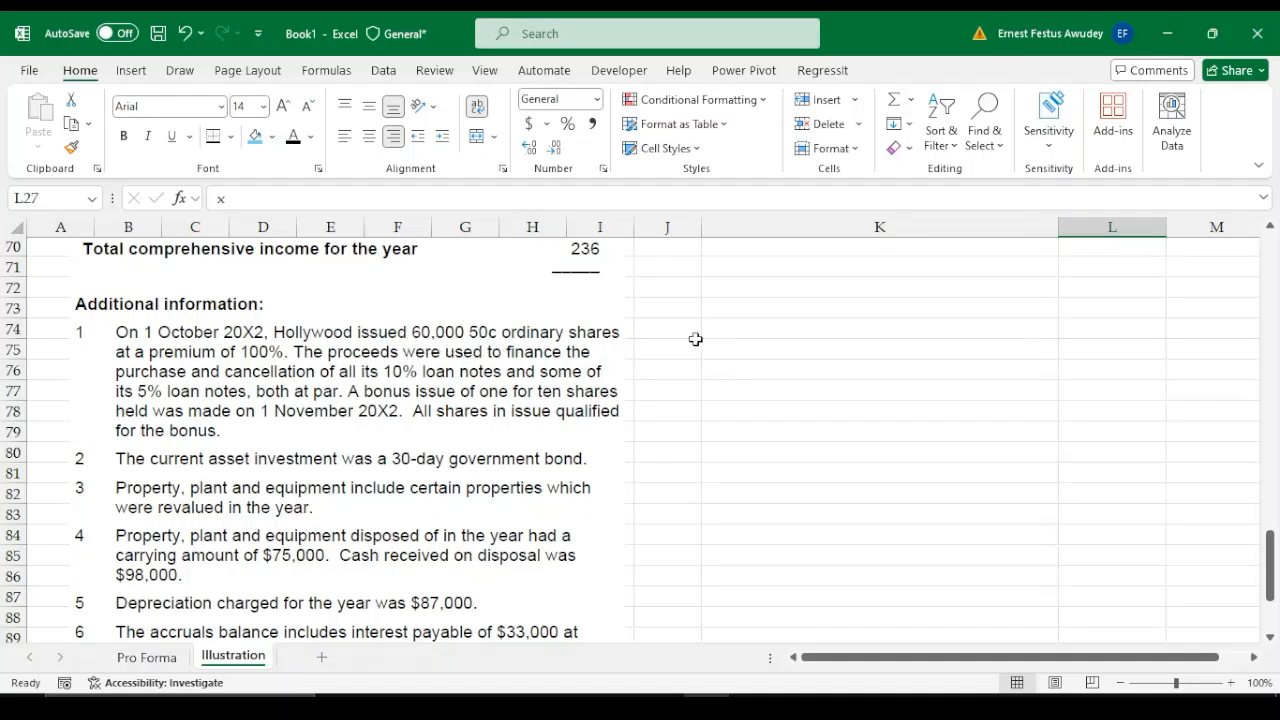
pyautogui.click(774, 331)
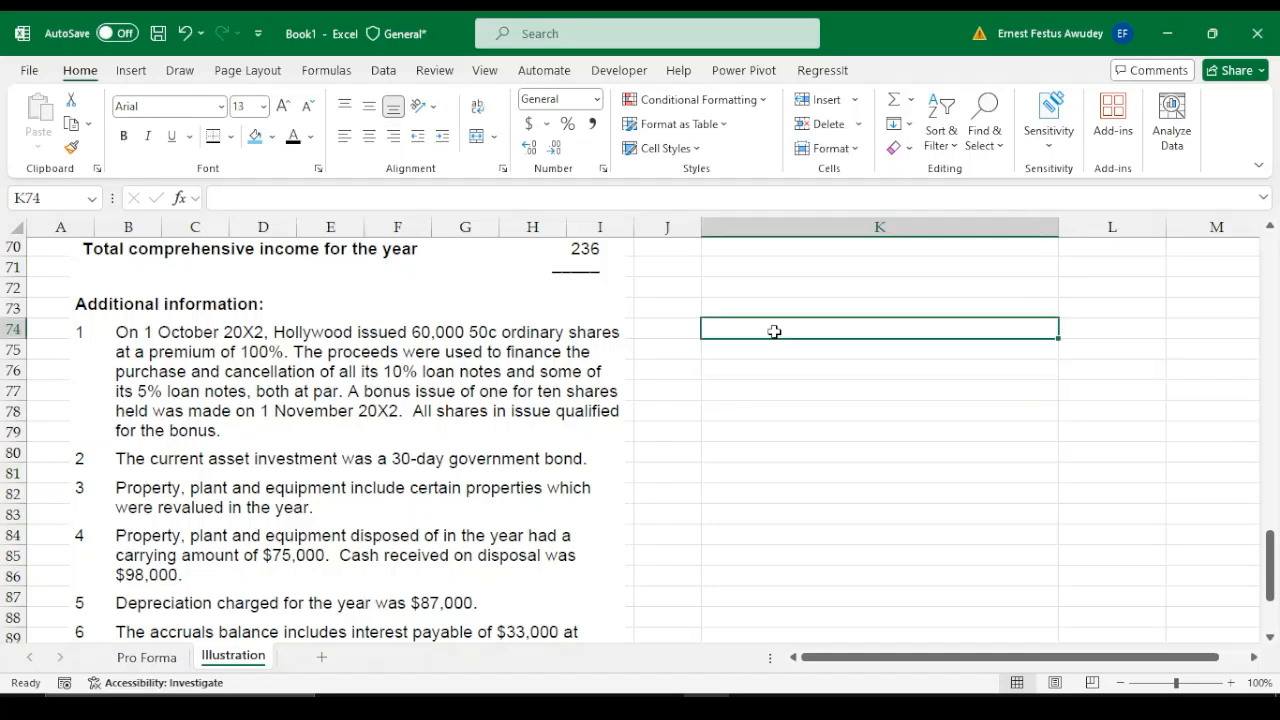
pyautogui.press('Right')
pyautogui.write('60')
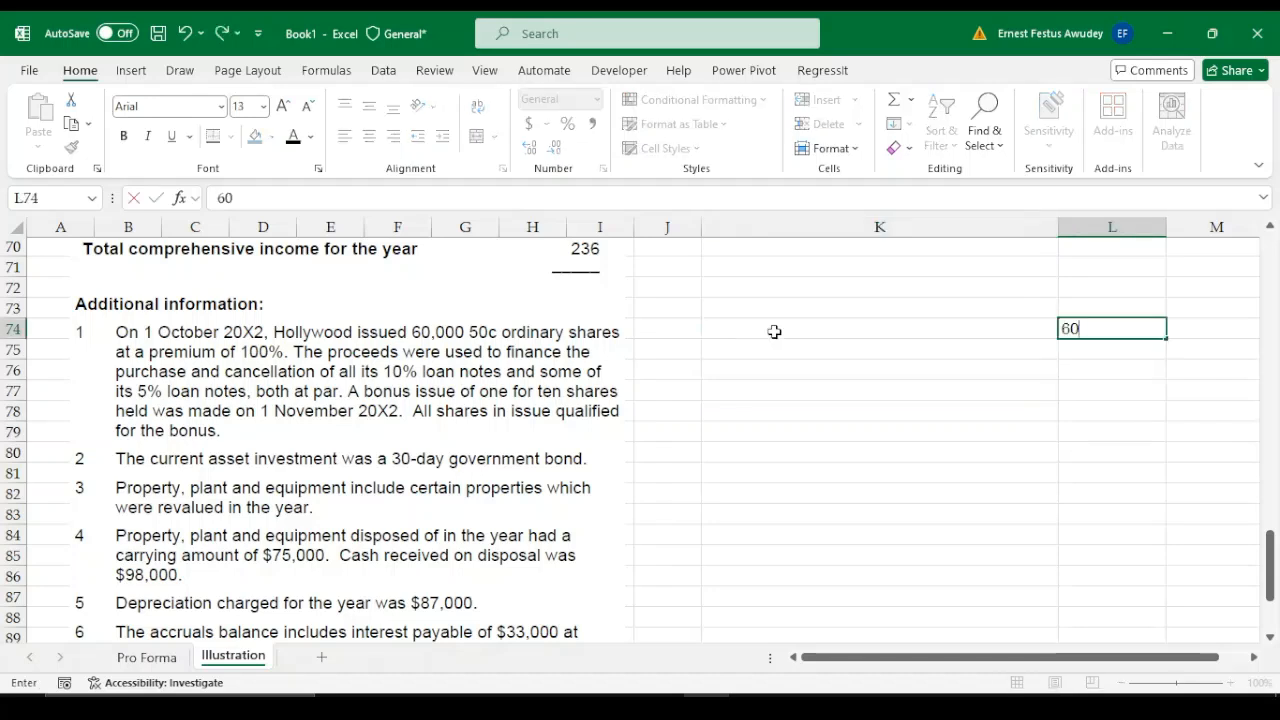
pyautogui.write('000')
pyautogui.press('Return')
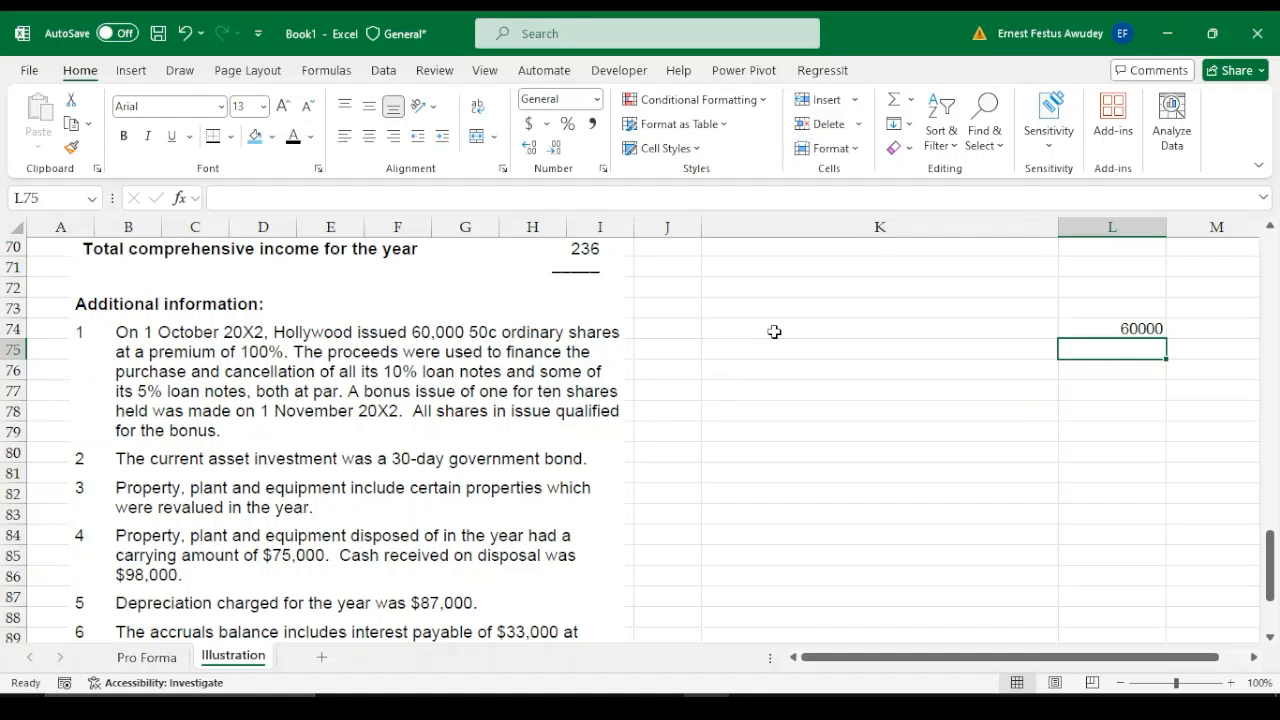
pyautogui.write('0.5')
pyautogui.press('Return')
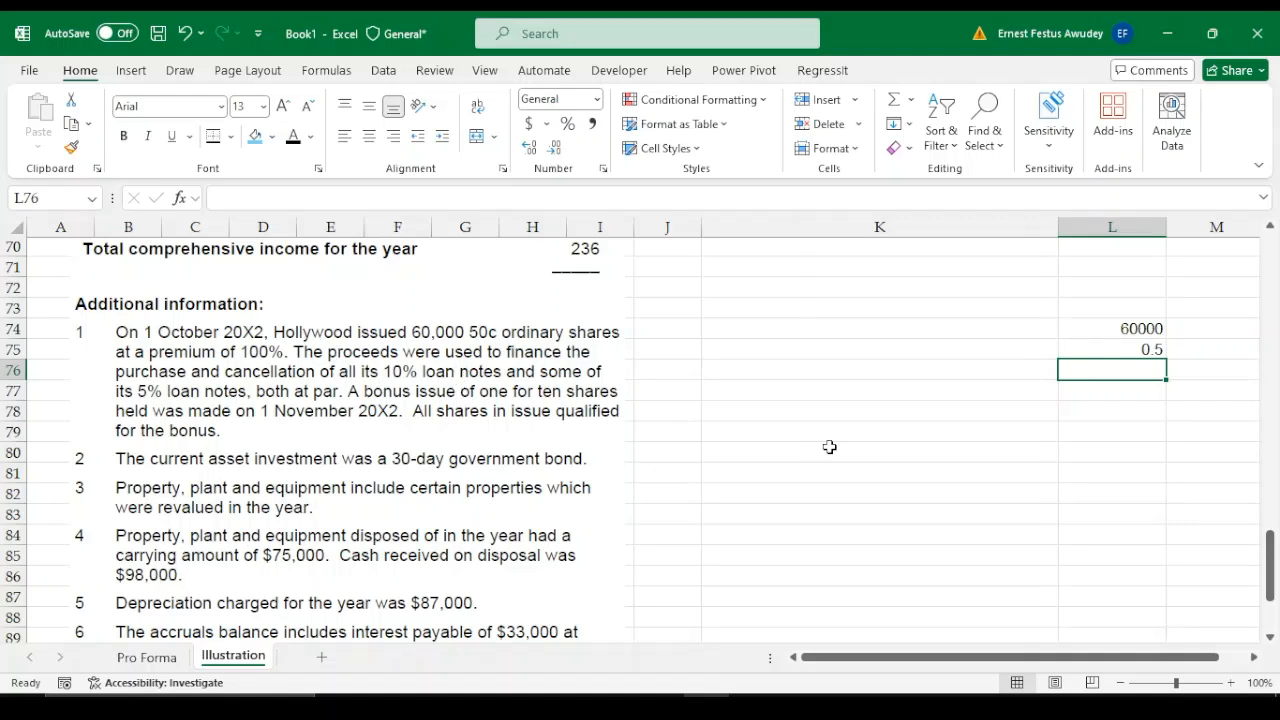
# Label the share issue working rows Share price in K75 and Share premium in K76
pyautogui.press('Left')
pyautogui.press('Up')
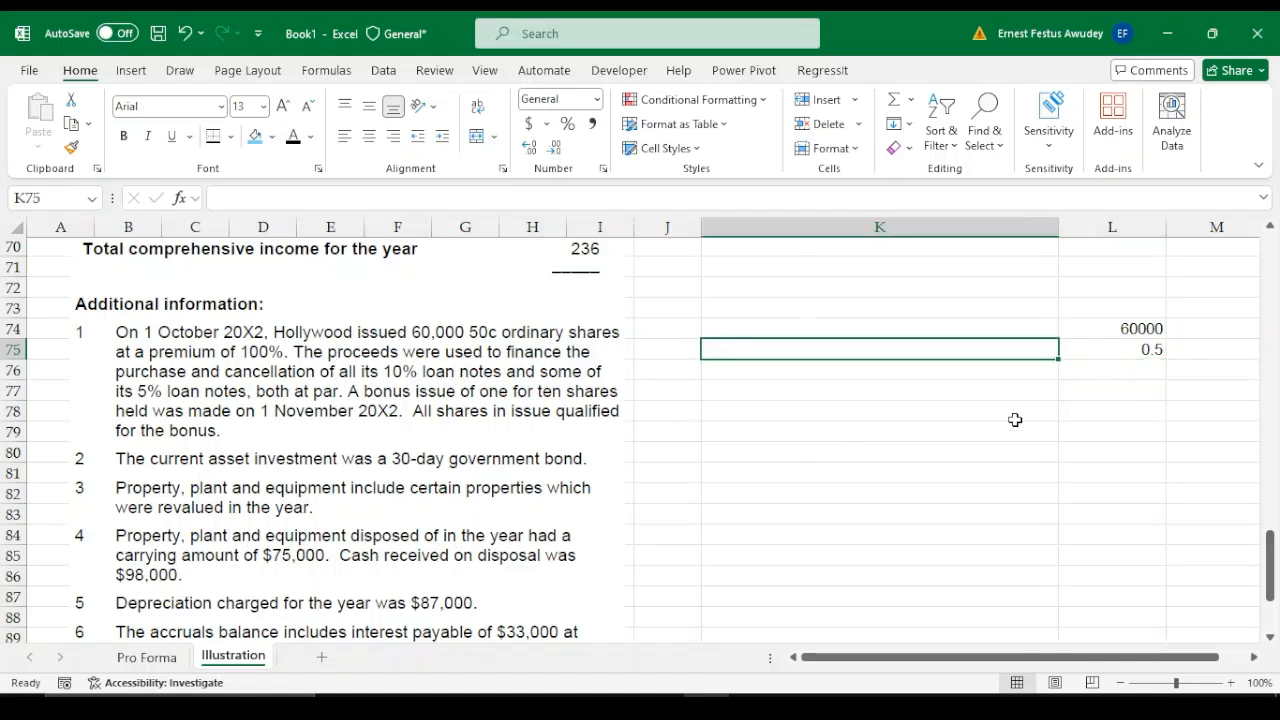
pyautogui.write('Share ')
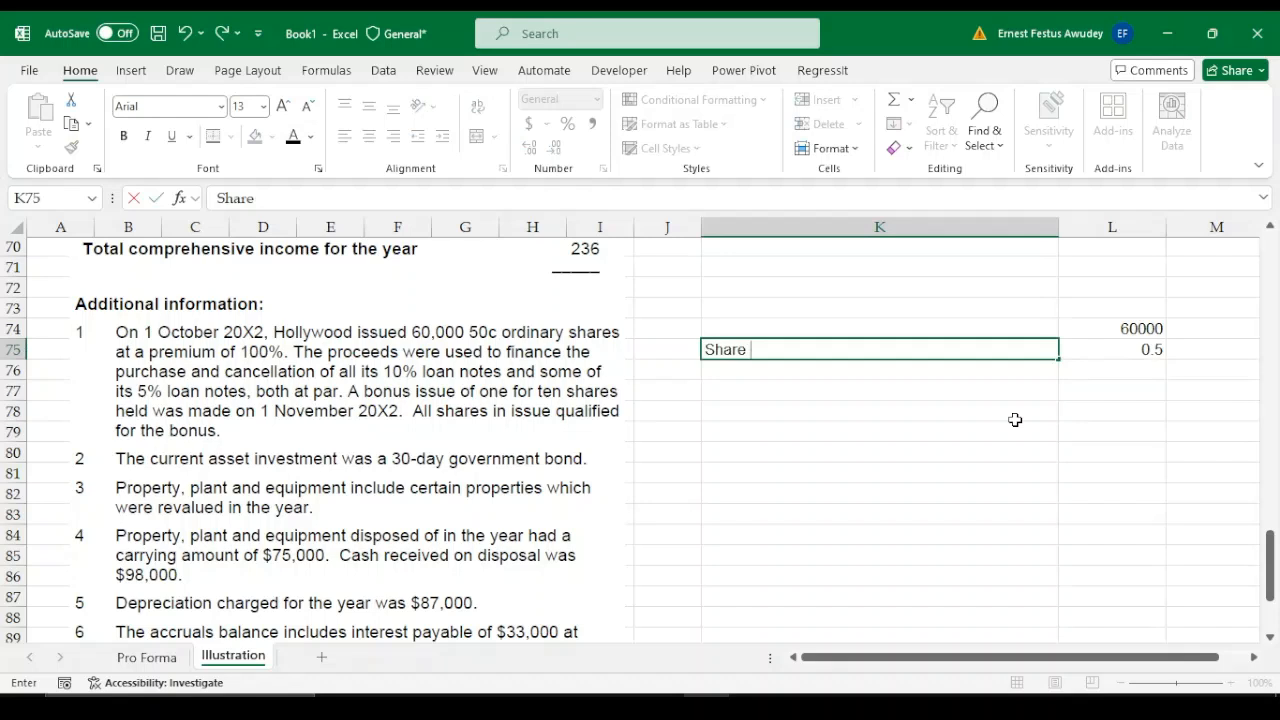
pyautogui.write('price')
pyautogui.press('Return')
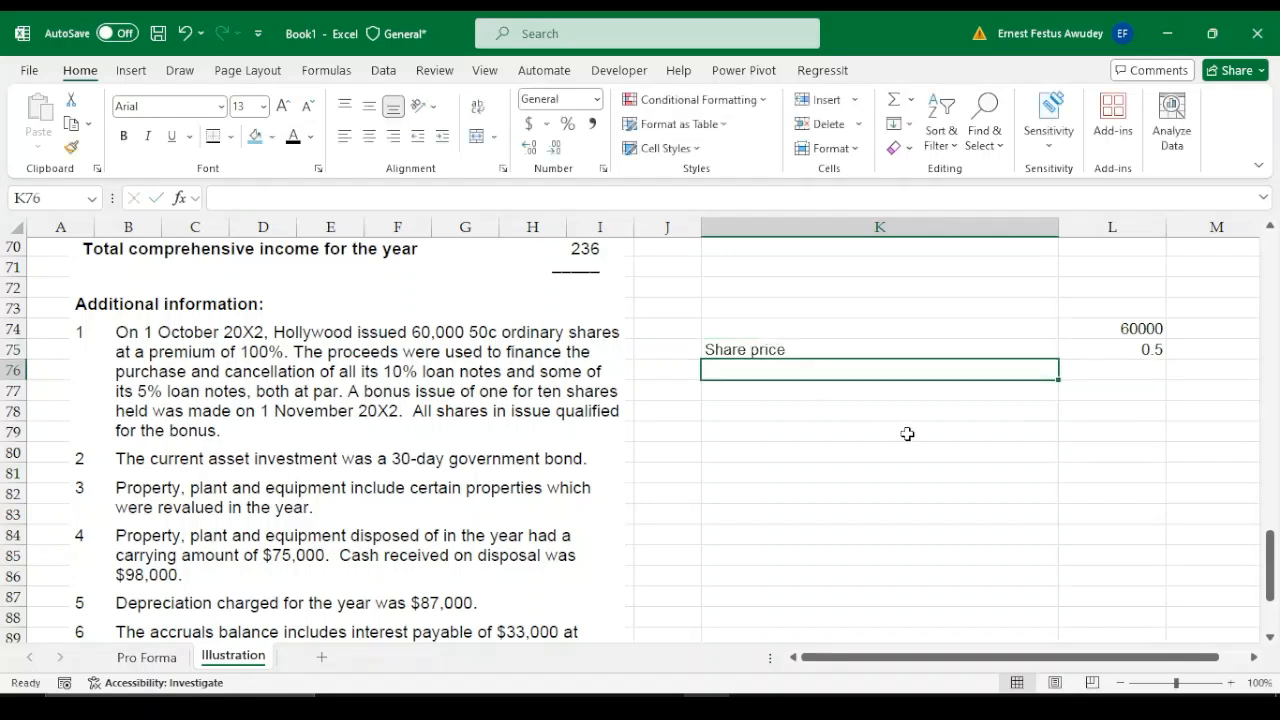
pyautogui.write('Share p')
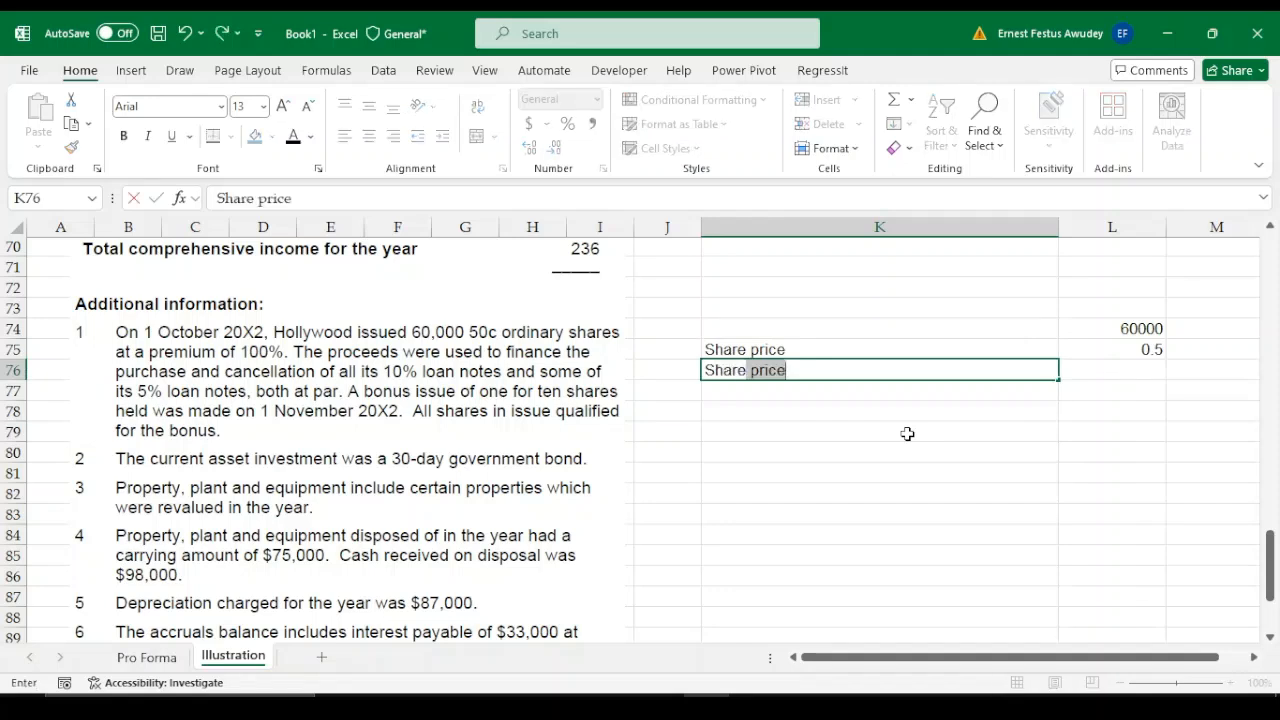
pyautogui.write('remium')
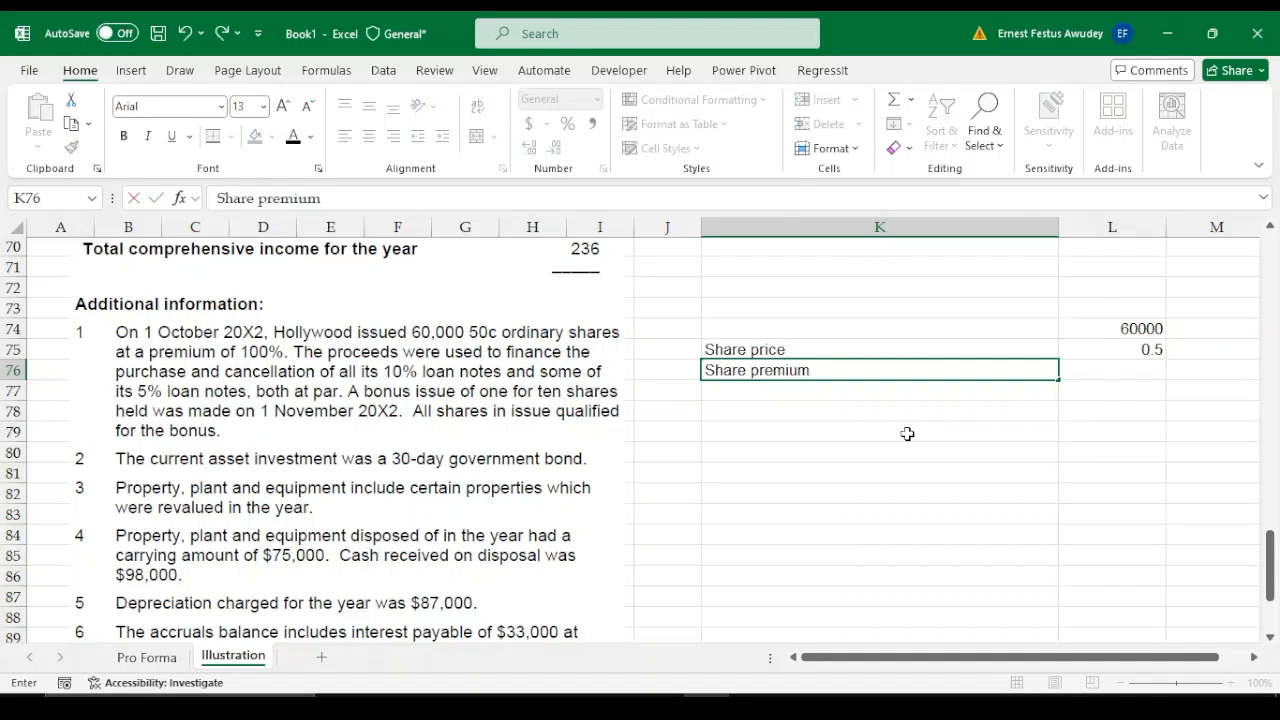
pyautogui.press('Tab')
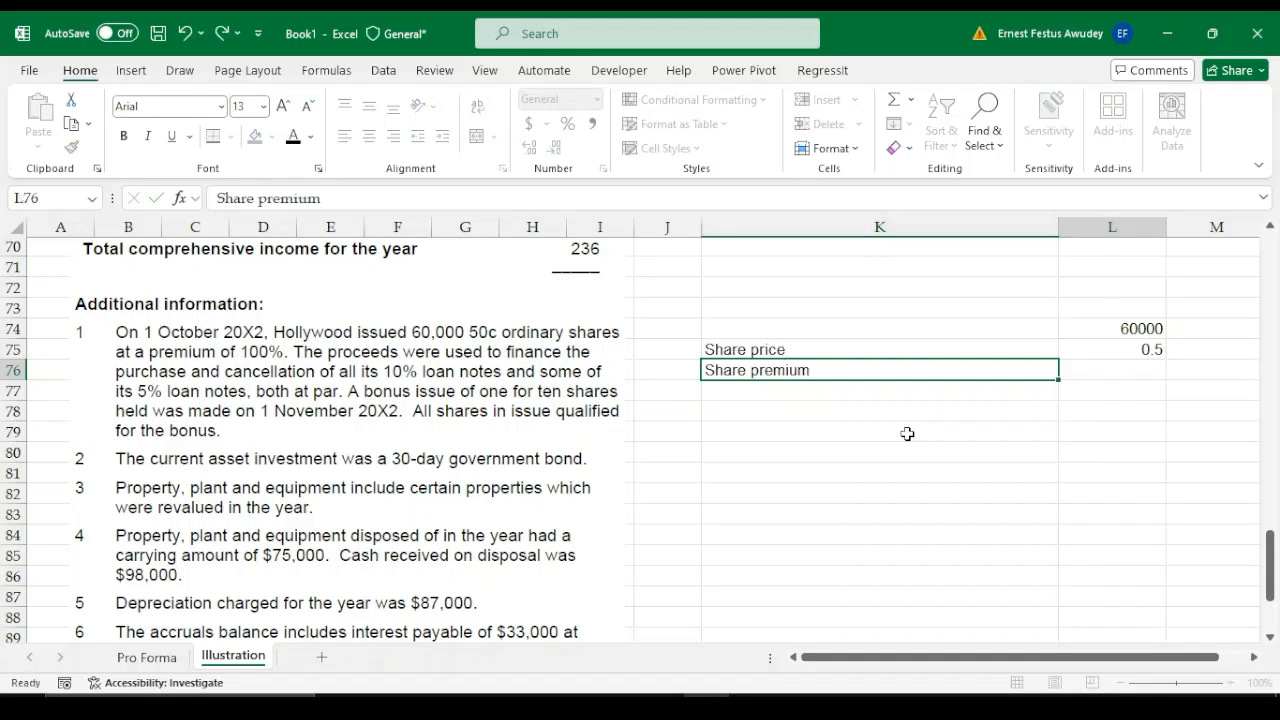
# Calculate the 100% share premium per share in L76 with =L75*100%
pyautogui.write('=')
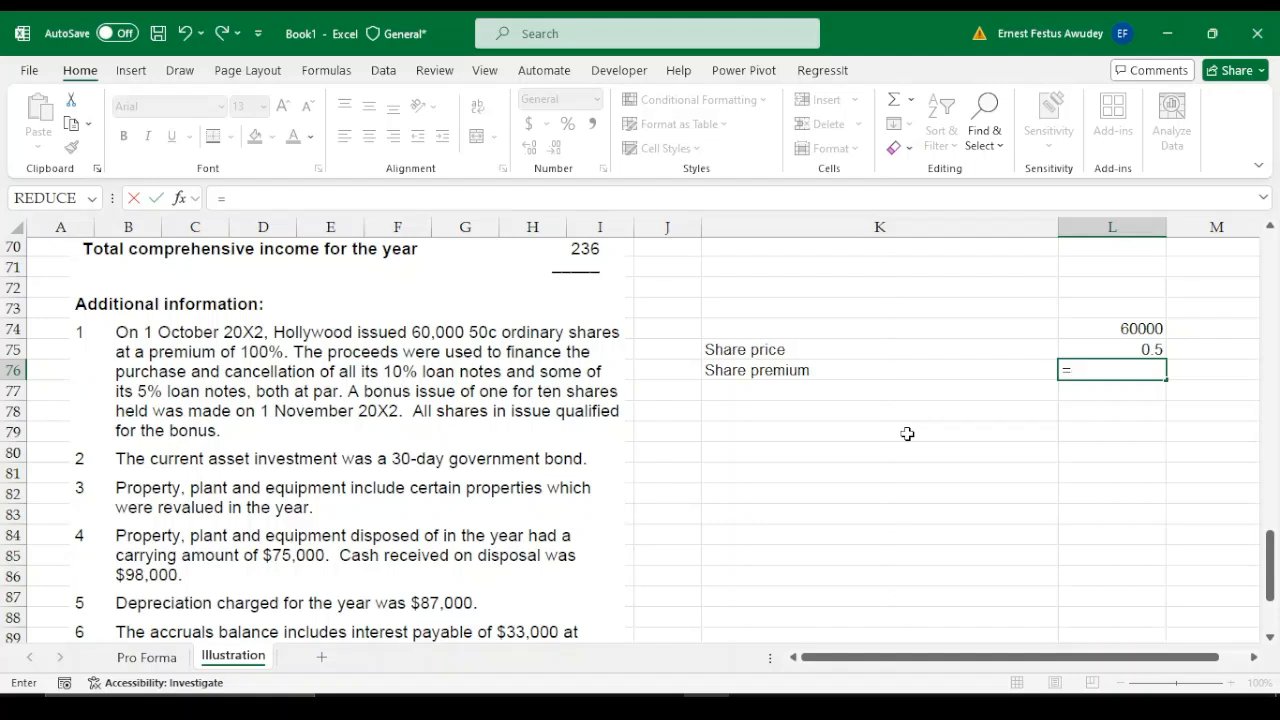
pyautogui.press('Up')
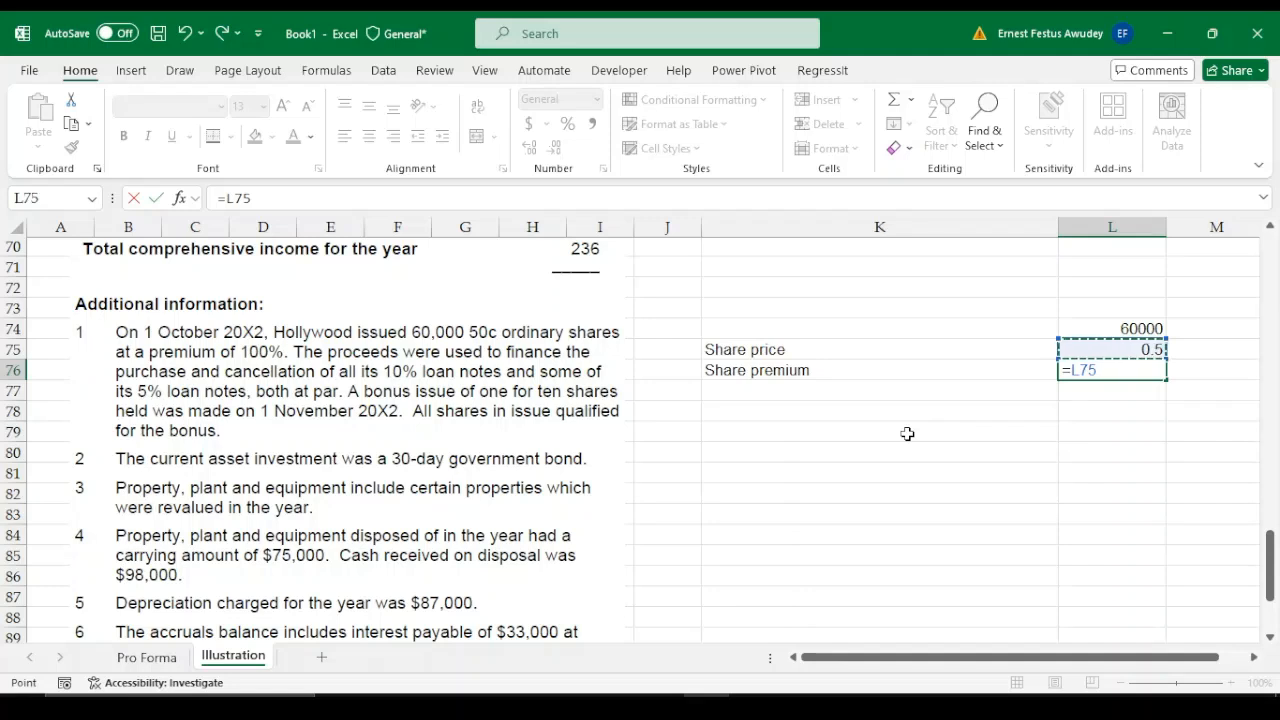
pyautogui.write('*')
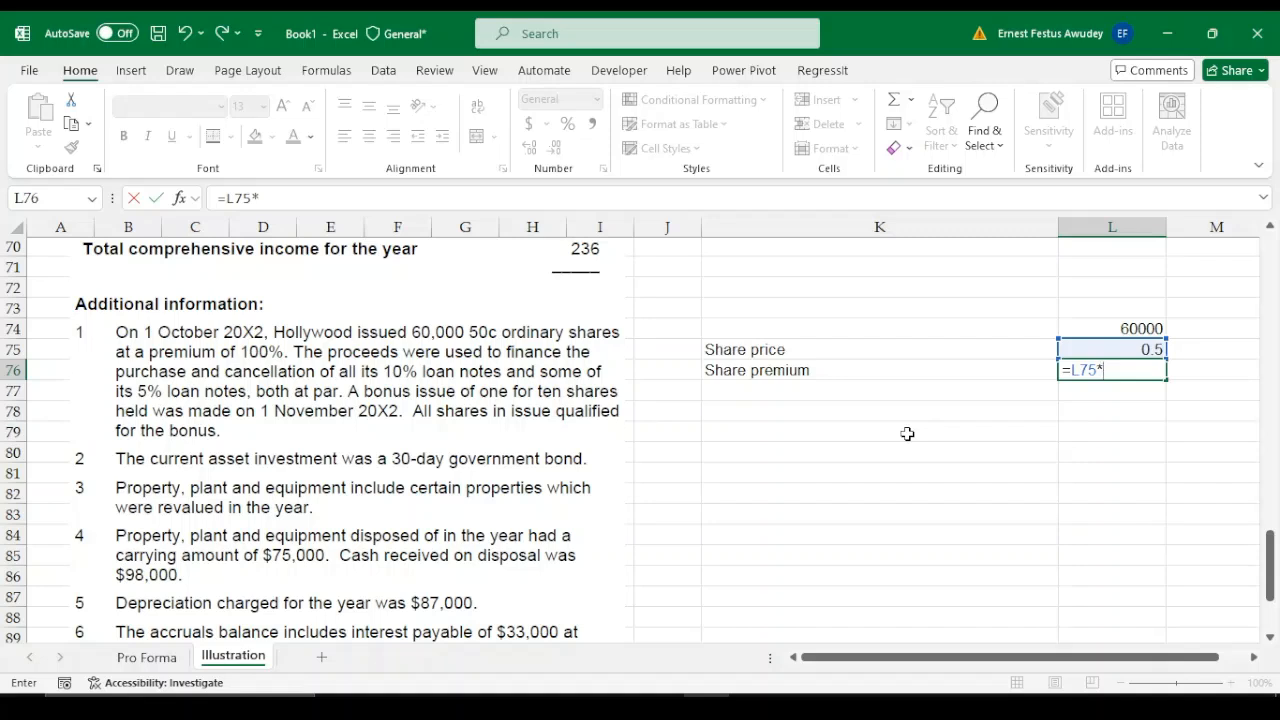
pyautogui.write('100%')
pyautogui.press('Return')
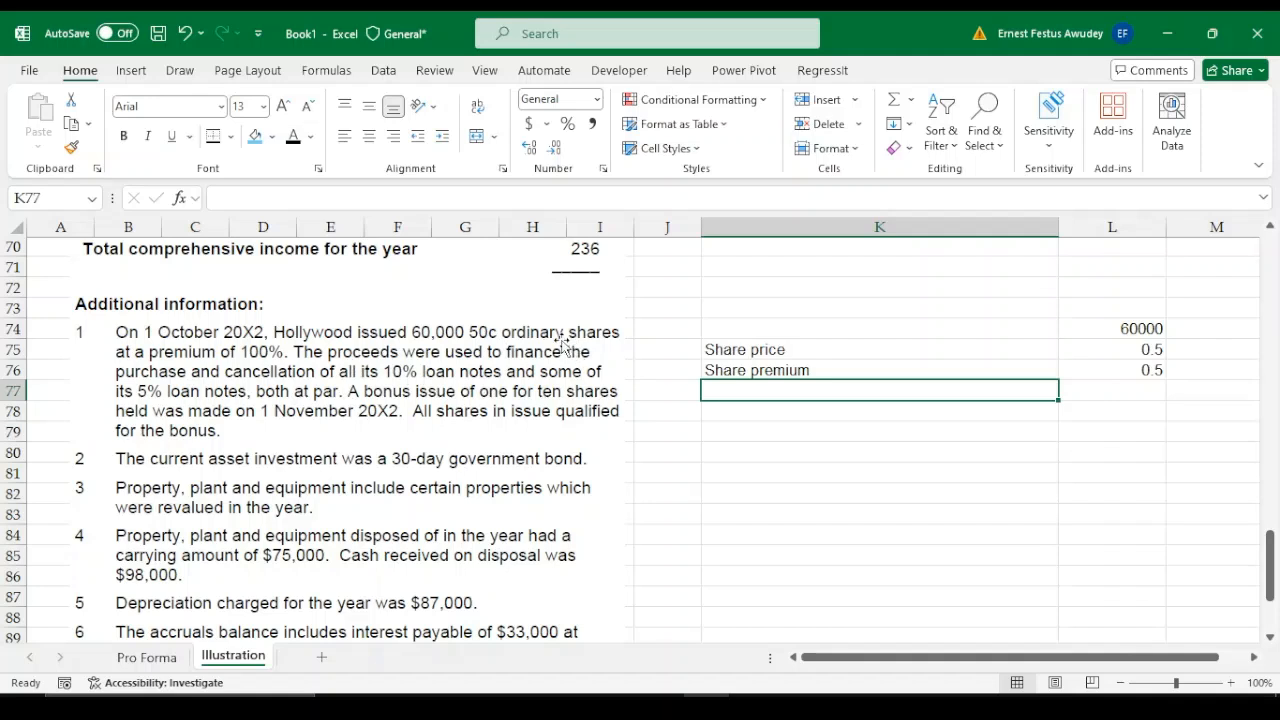
# Add the share price and share premium in L77 with =L75+L76
pyautogui.click(1153, 388)
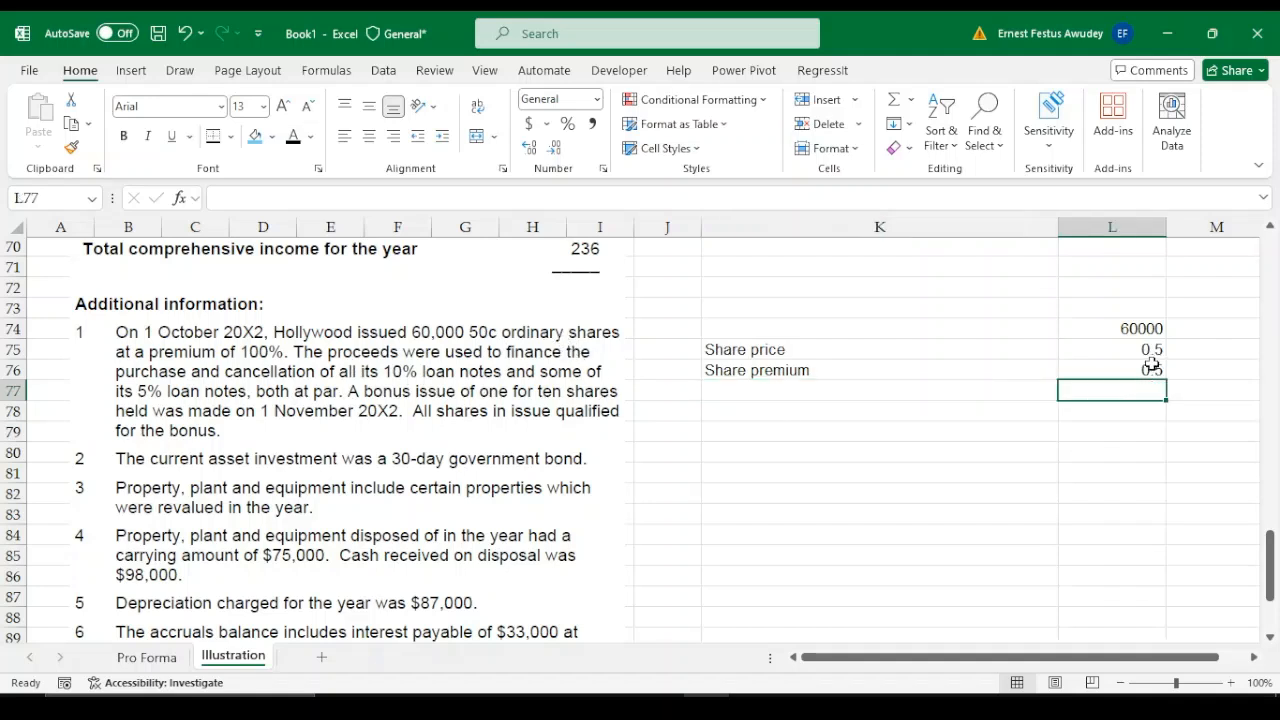
pyautogui.write('=')
pyautogui.click(1152, 360)
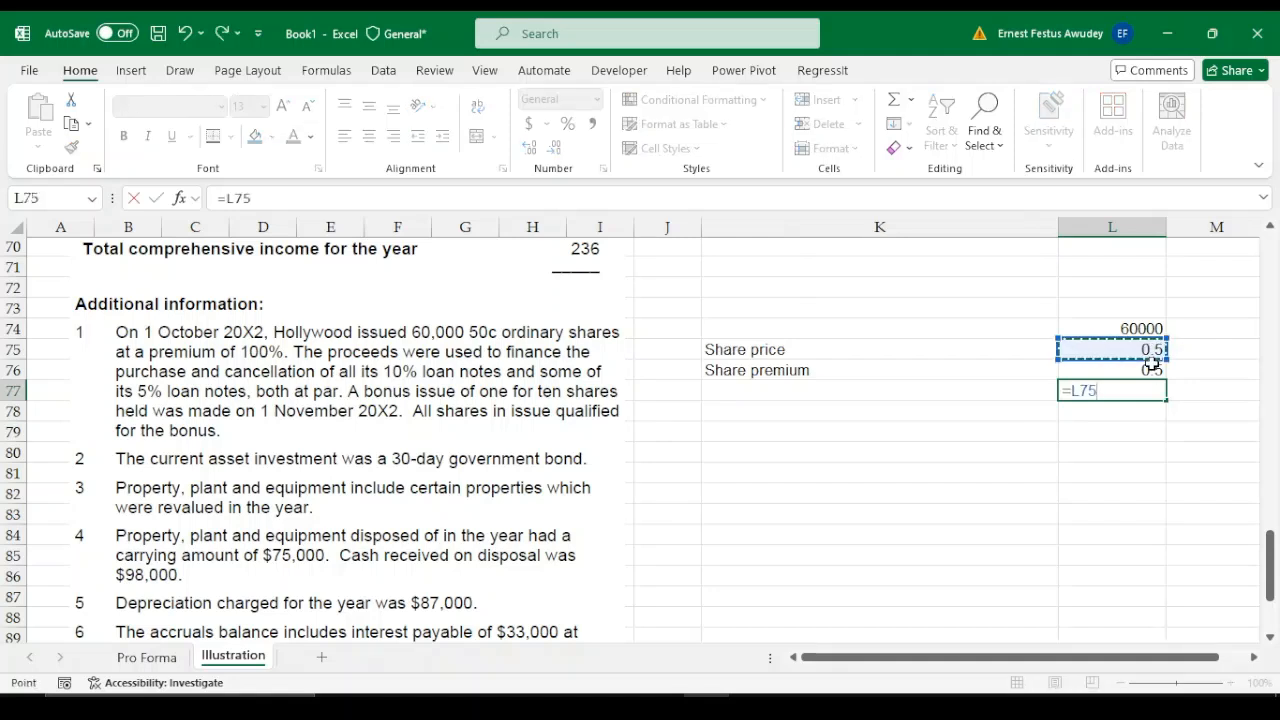
pyautogui.write('+')
pyautogui.click(1152, 368)
pyautogui.press('Return')
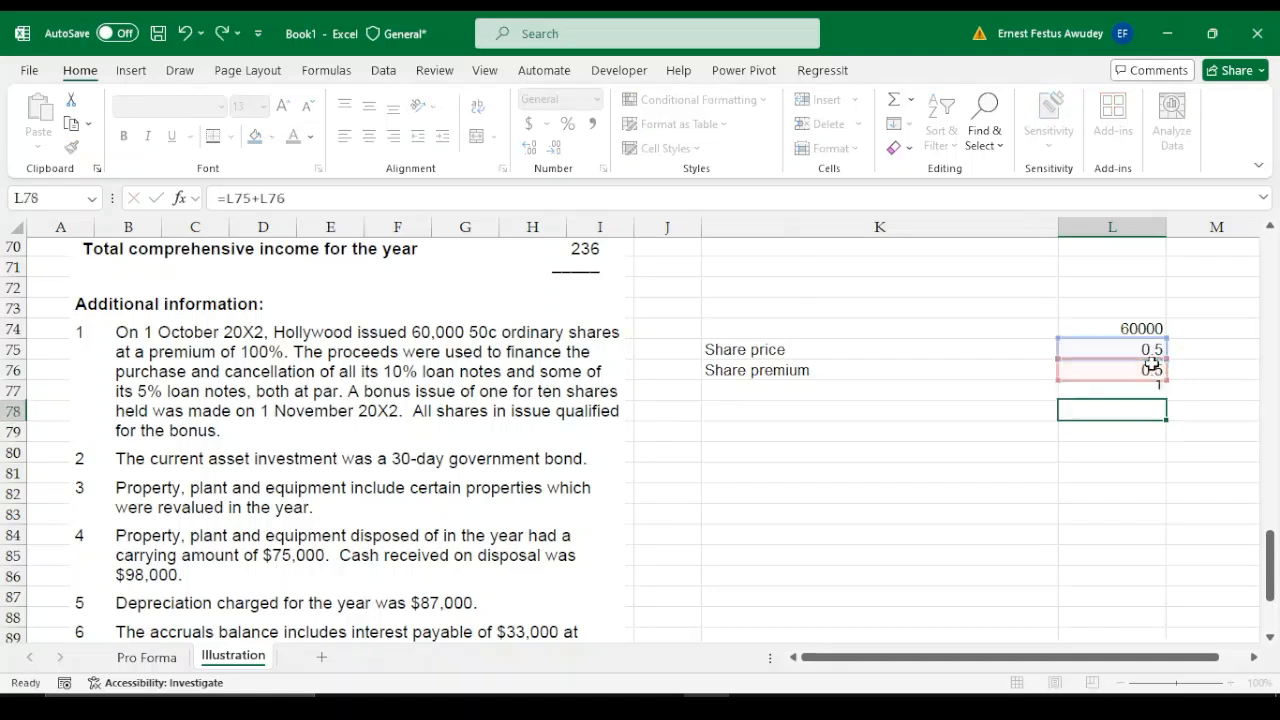
# Label the sum in row 77 of the working as Total share price in K77
pyautogui.click(787, 388)
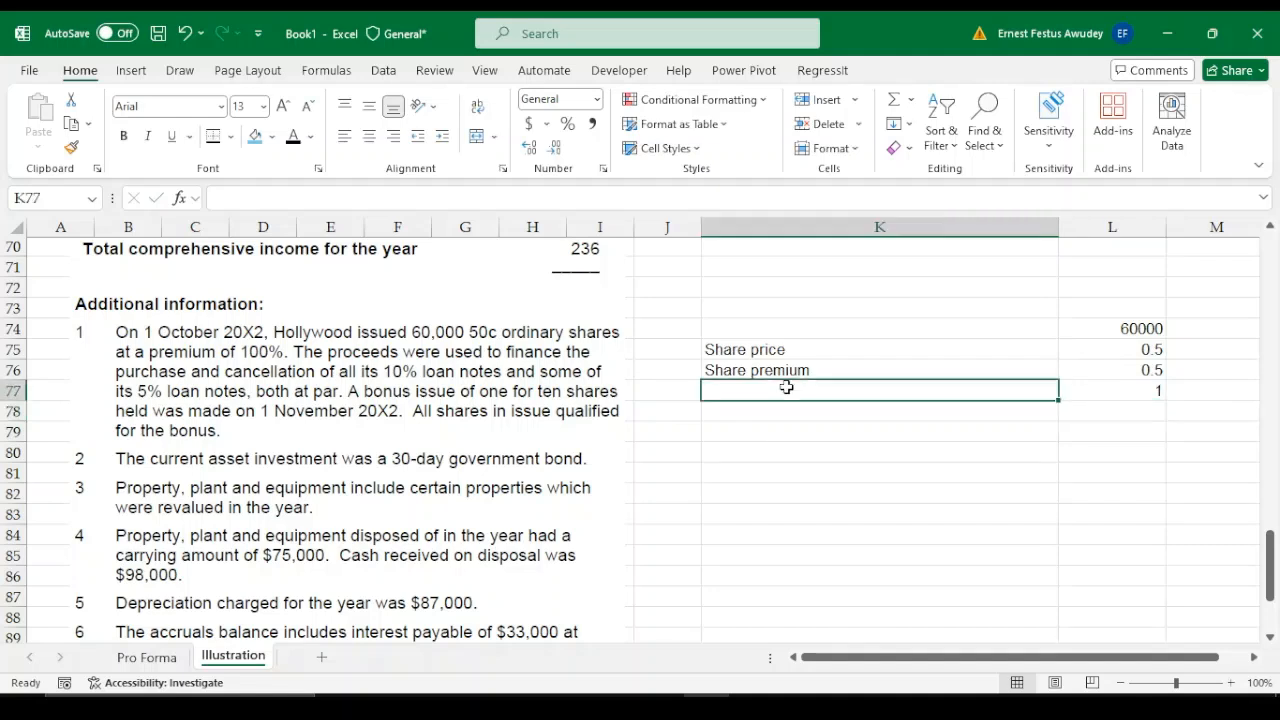
pyautogui.write('Total')
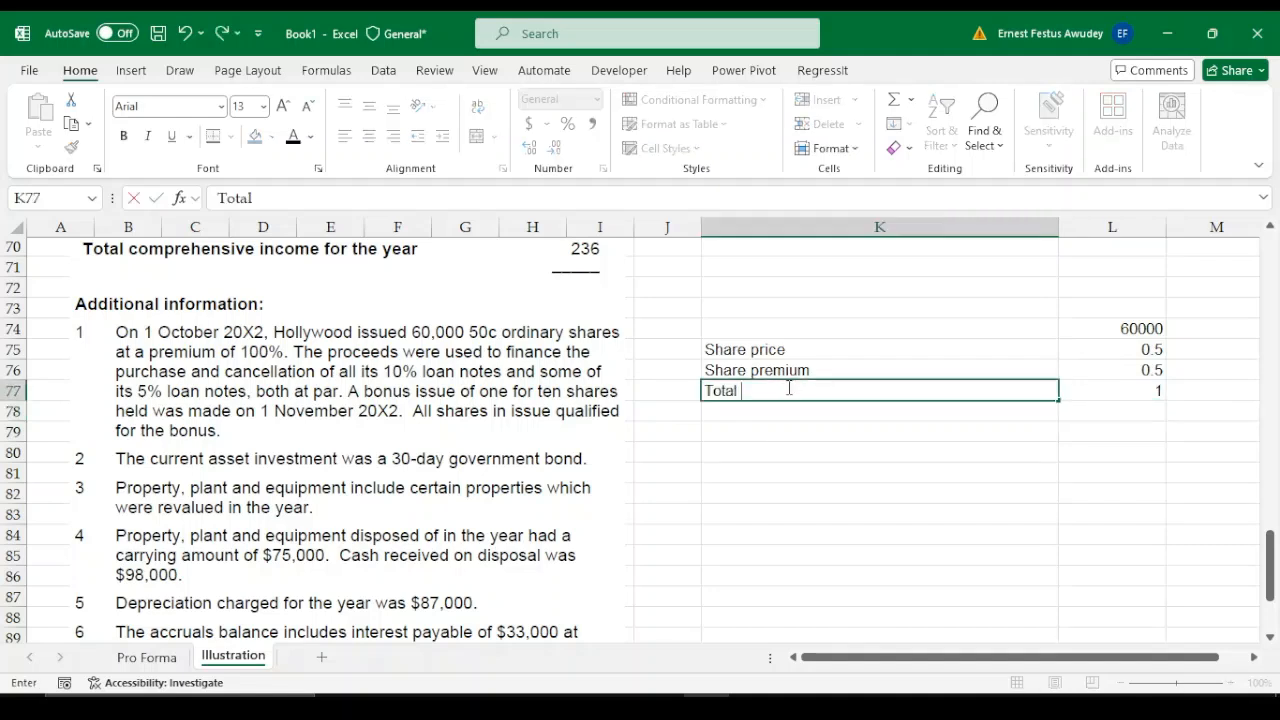
pyautogui.write(' sahre p')
pyautogui.write('r')
pyautogui.press('BackSpace')
pyautogui.press('BackSpace')
pyautogui.press('BackSpace')
pyautogui.press('BackSpace')
pyautogui.press('BackSpace')
pyautogui.press('BackSpace')
pyautogui.press('BackSpace')
pyautogui.write('hare pri')
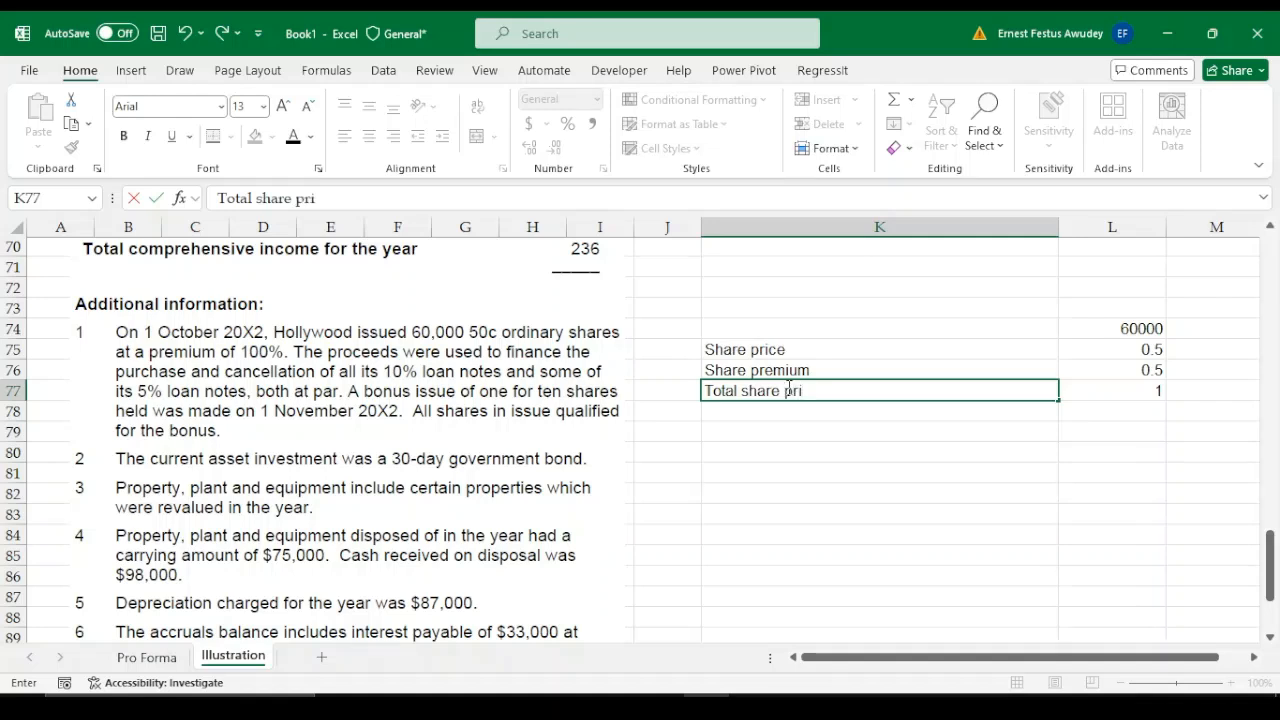
pyautogui.write('ce')
pyautogui.press('Return')
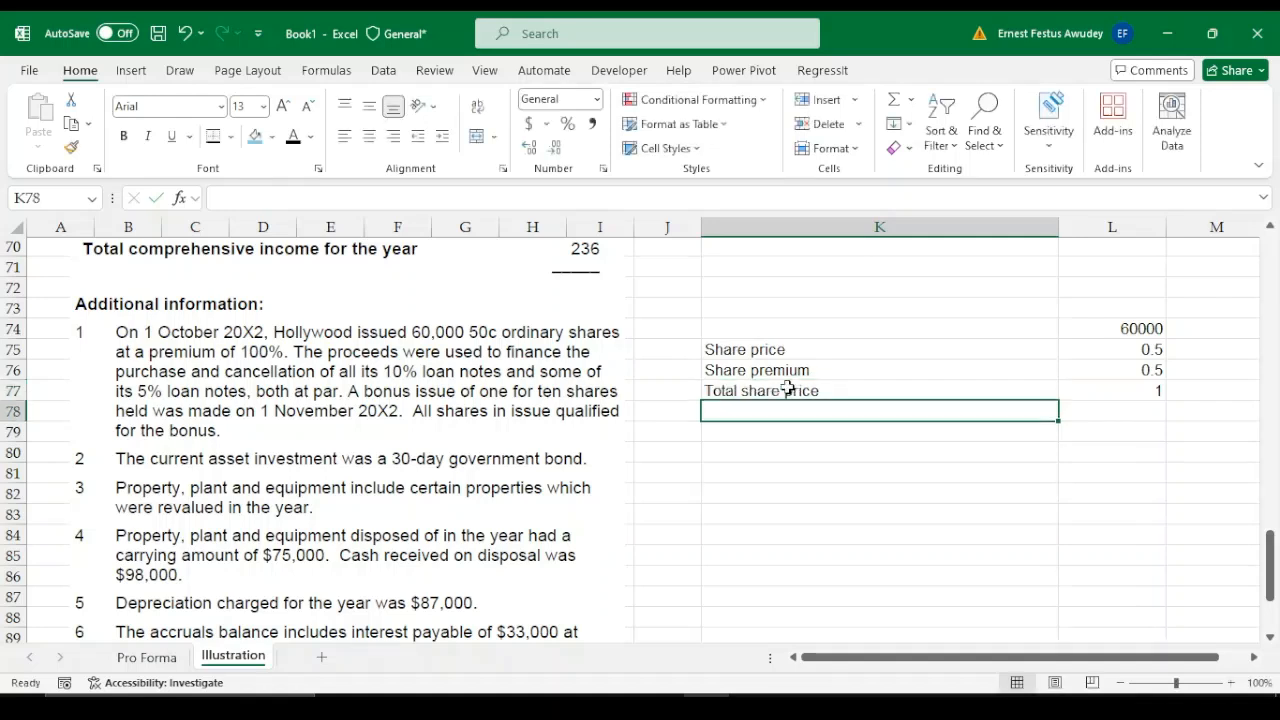
# Enter 60 for Proceeds from issuance of share capital in L27 of the cash flow statement
pyautogui.click(1148, 391)
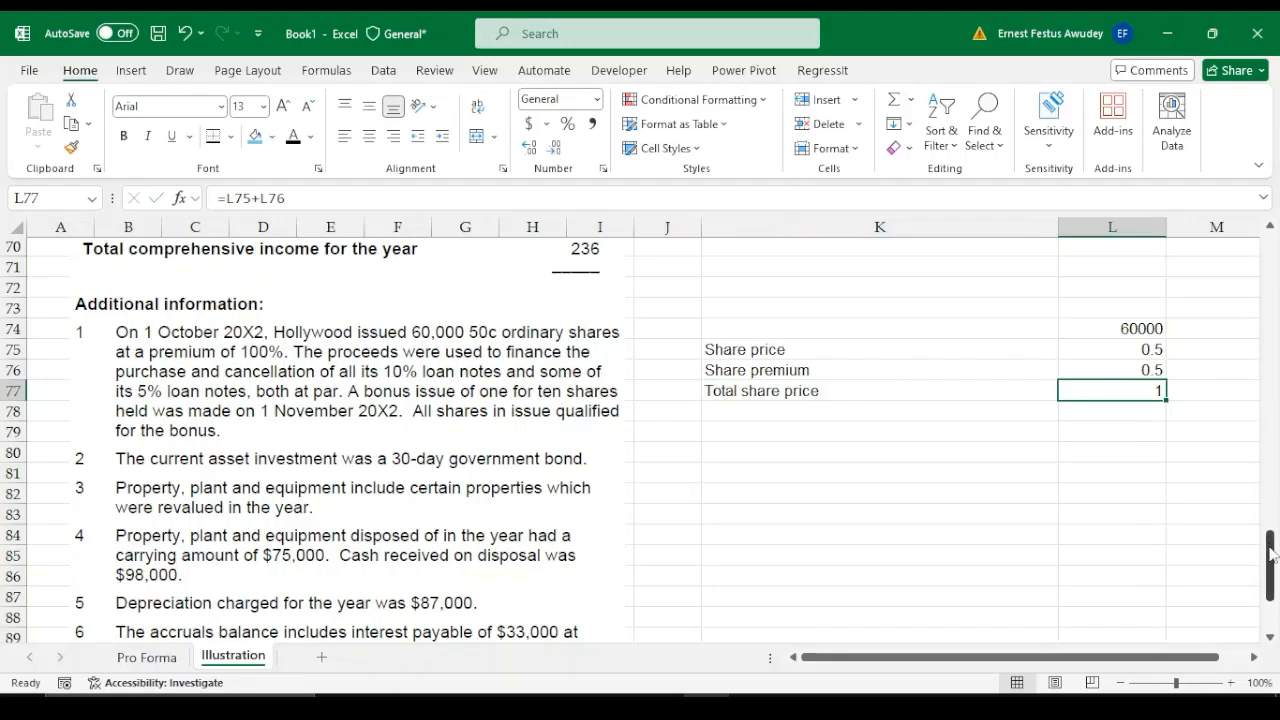
pyautogui.moveTo(1272, 555); pyautogui.dragTo(1271, 362)
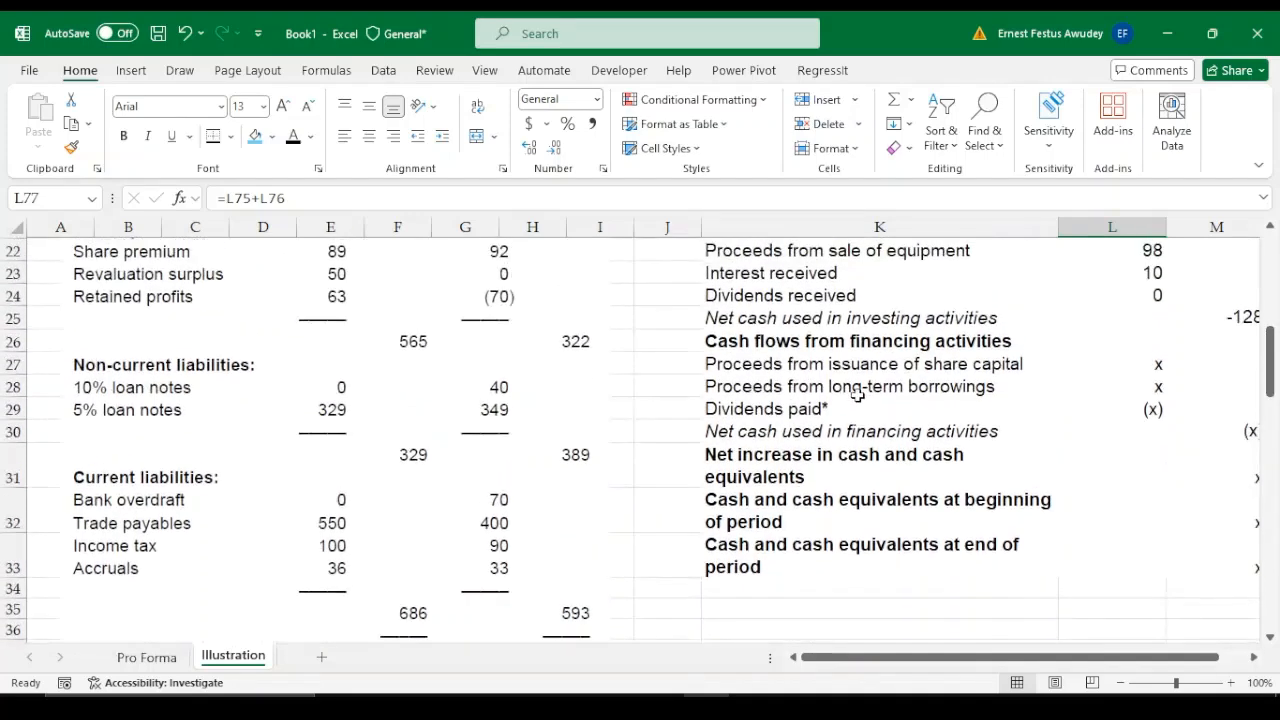
pyautogui.click(1149, 363)
pyautogui.write('60')
pyautogui.press('Return')
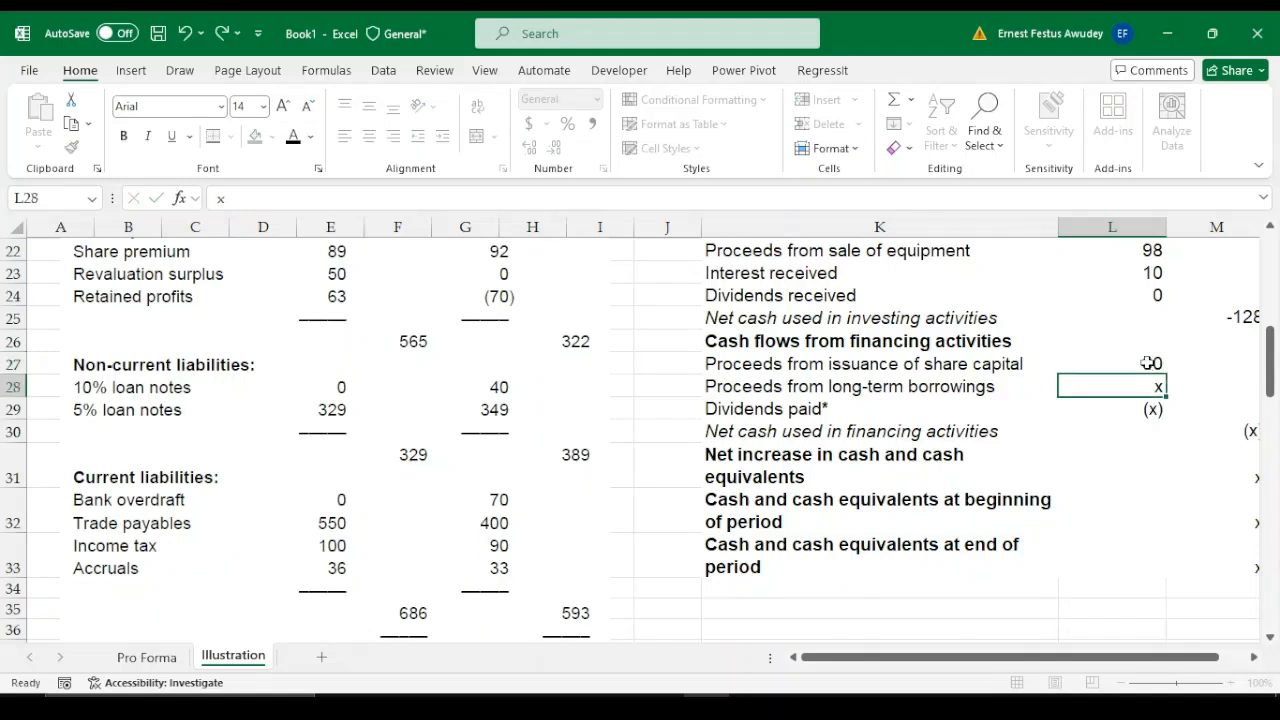
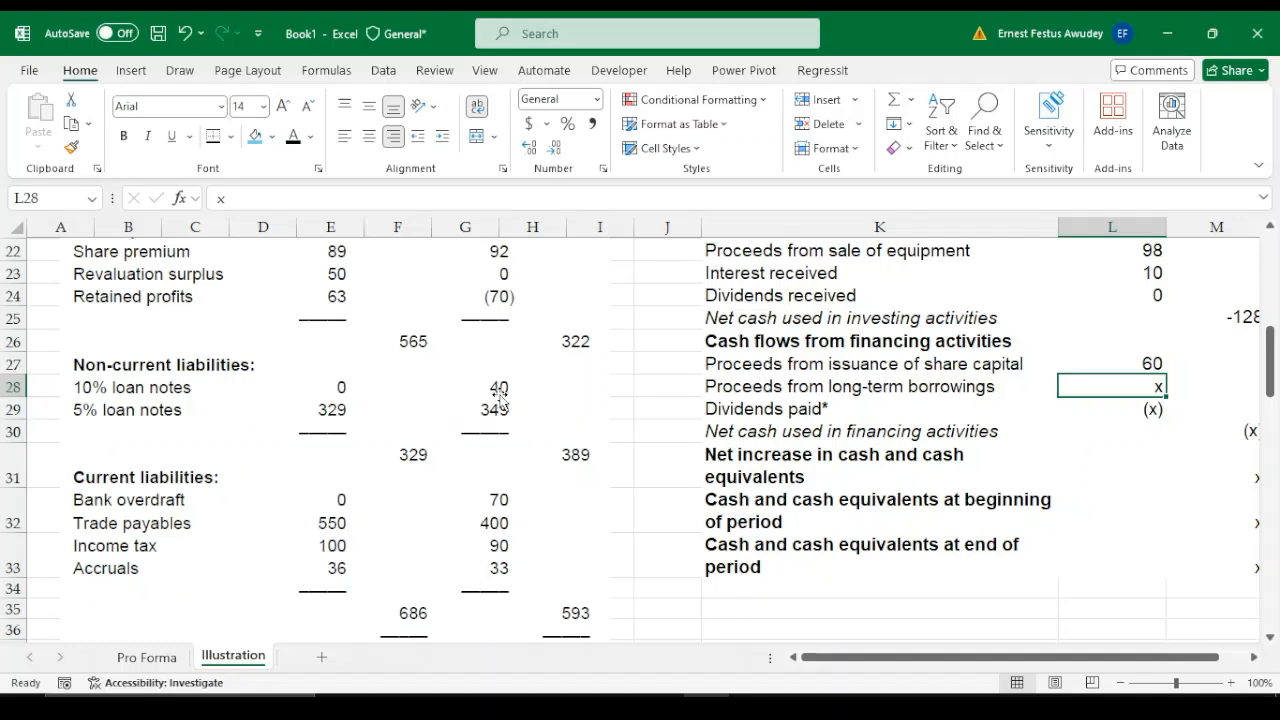
# Enter the loan note repayments in the financing section: -40 in L28 for the 10% notes and -20 in L29 for the 5% notes
pyautogui.click(870, 660)
pyautogui.moveTo(1271, 372); pyautogui.dragTo(1273, 560)
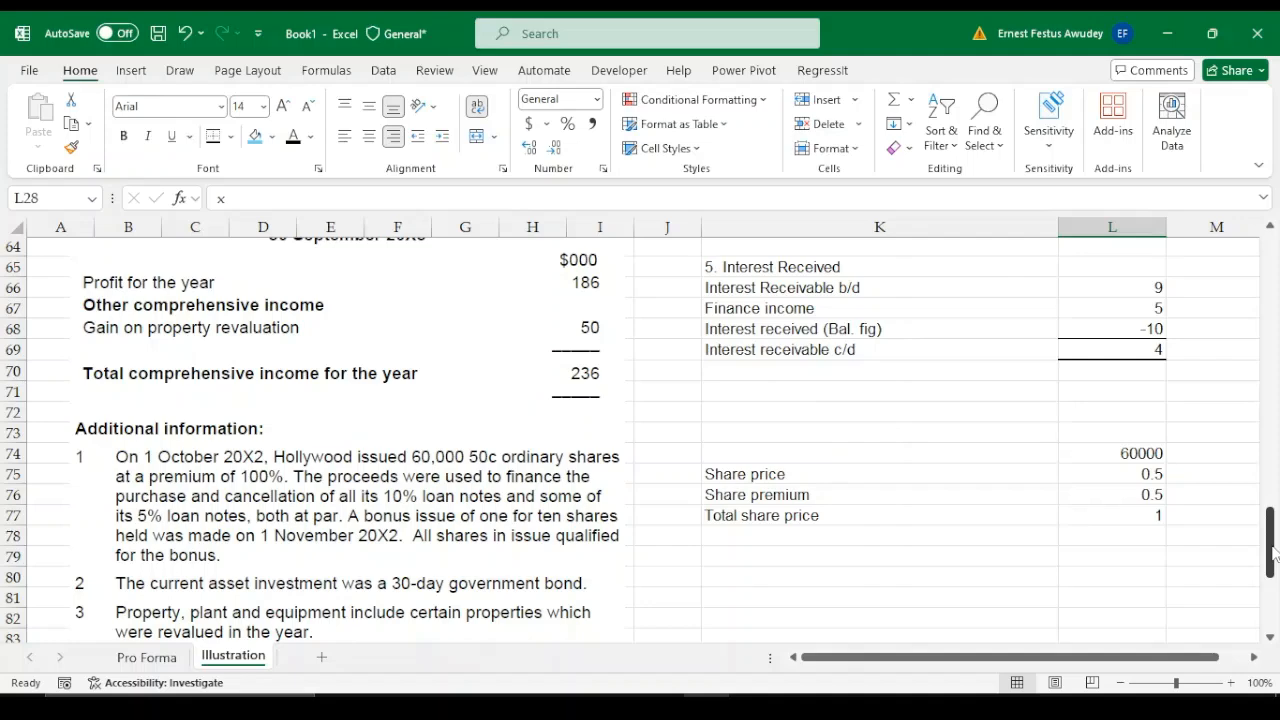
pyautogui.moveTo(1273, 554); pyautogui.dragTo(1273, 572)
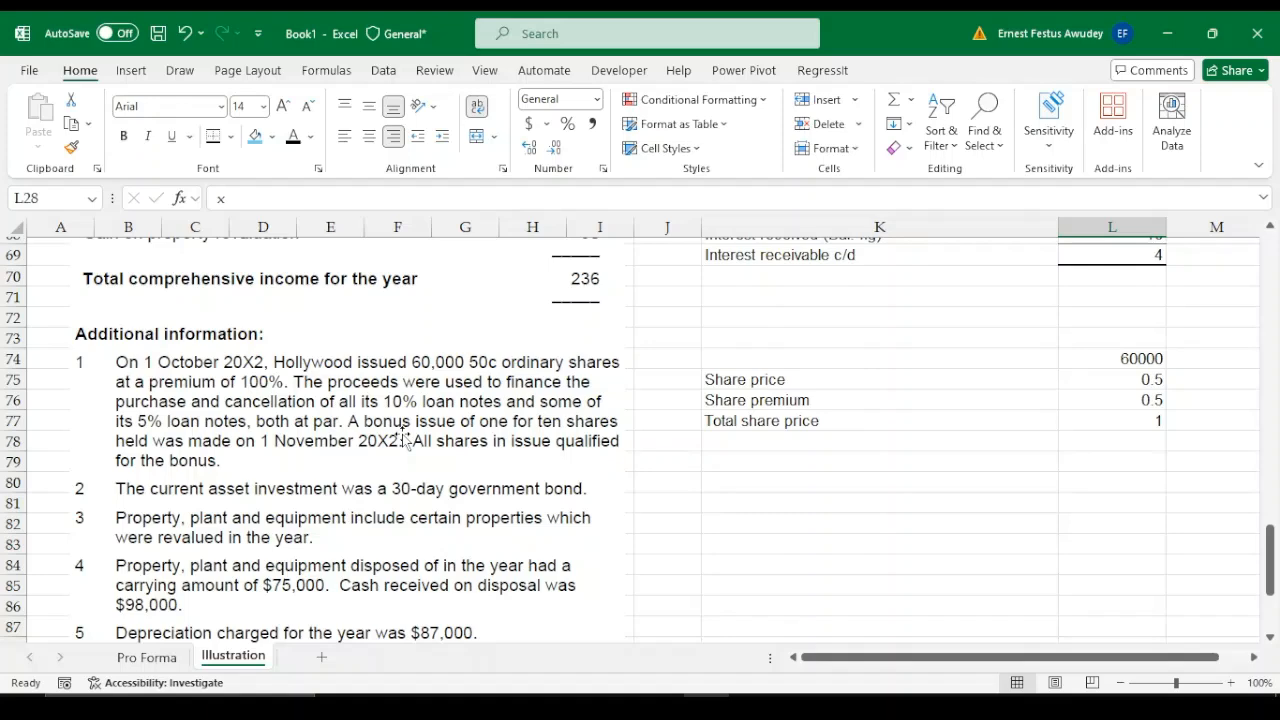
pyautogui.scroll(16, 450, 425)
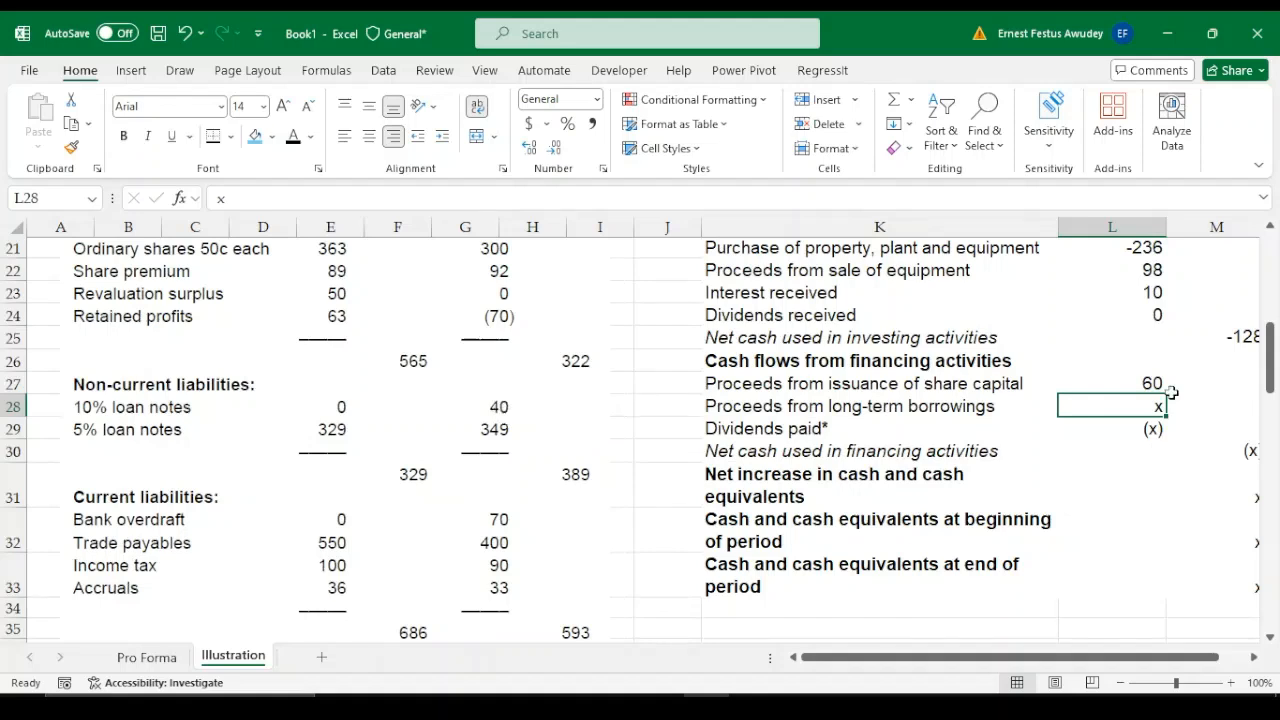
pyautogui.write('-40')
pyautogui.press('Return')
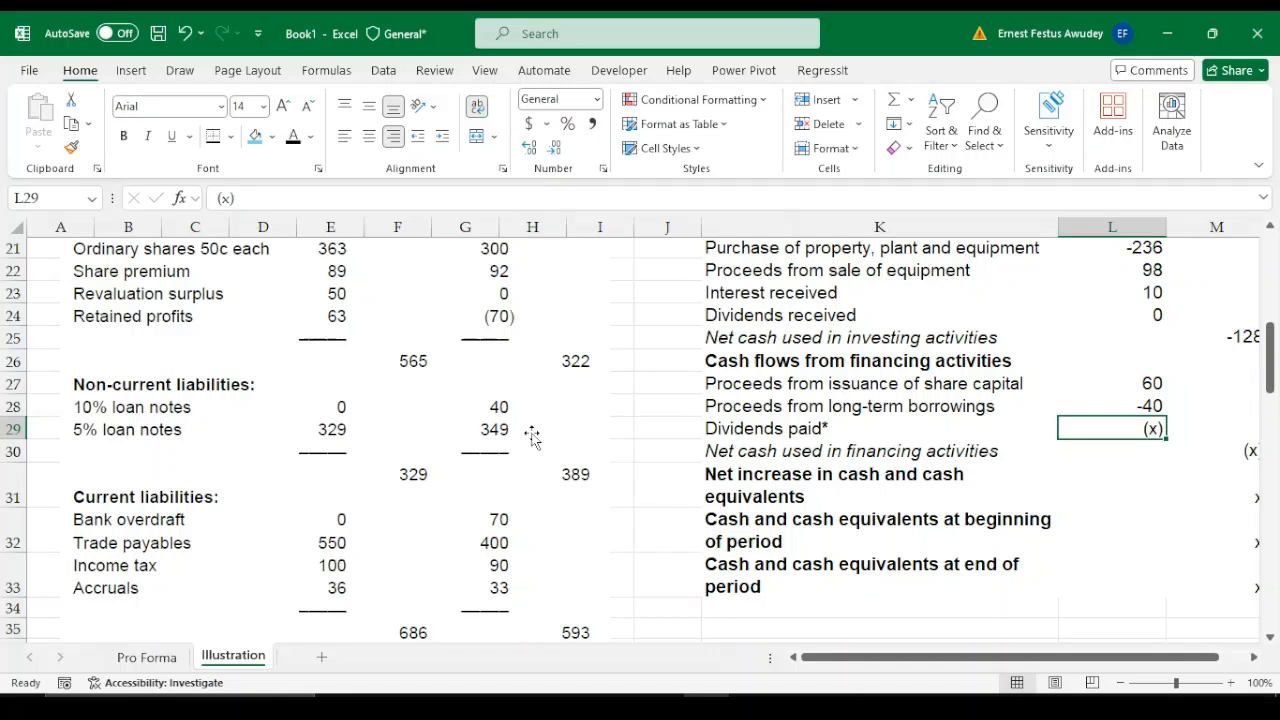
pyautogui.write('-20')
pyautogui.press('Return')
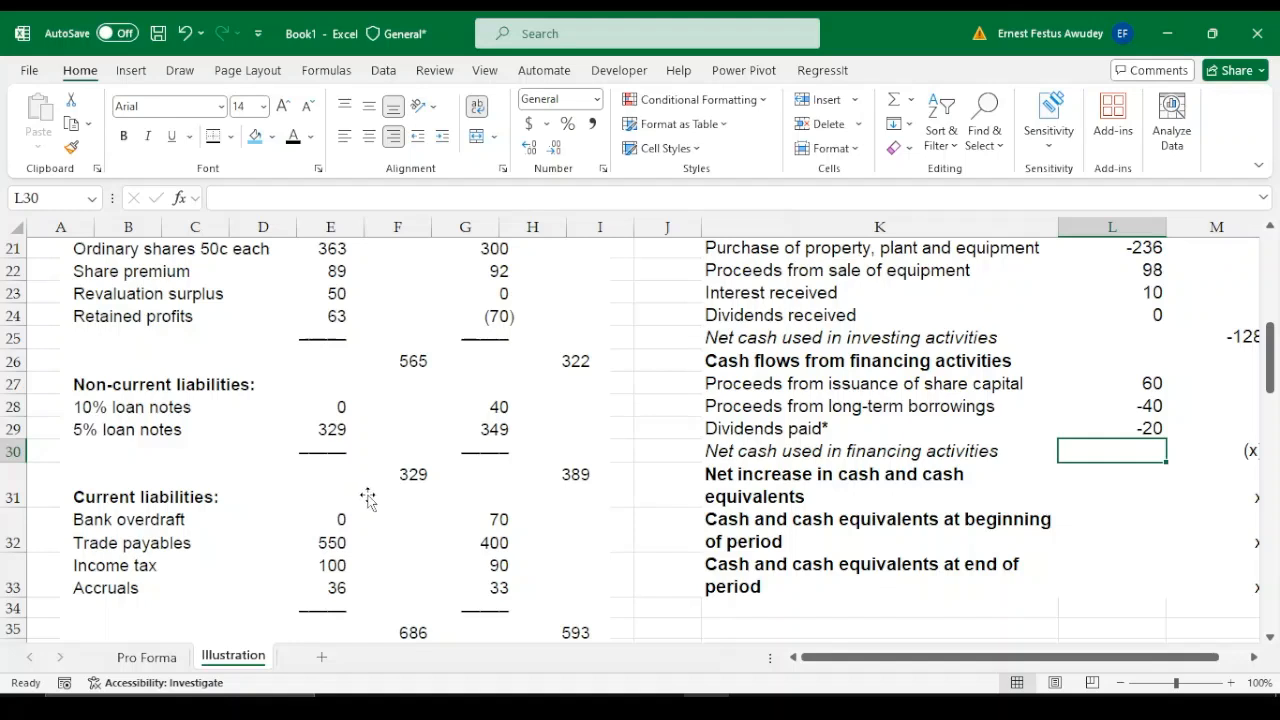
# Replace the Proceeds from long-term borrowings label in K28 with Redemption of 10% loan notes
pyautogui.click(810, 428)
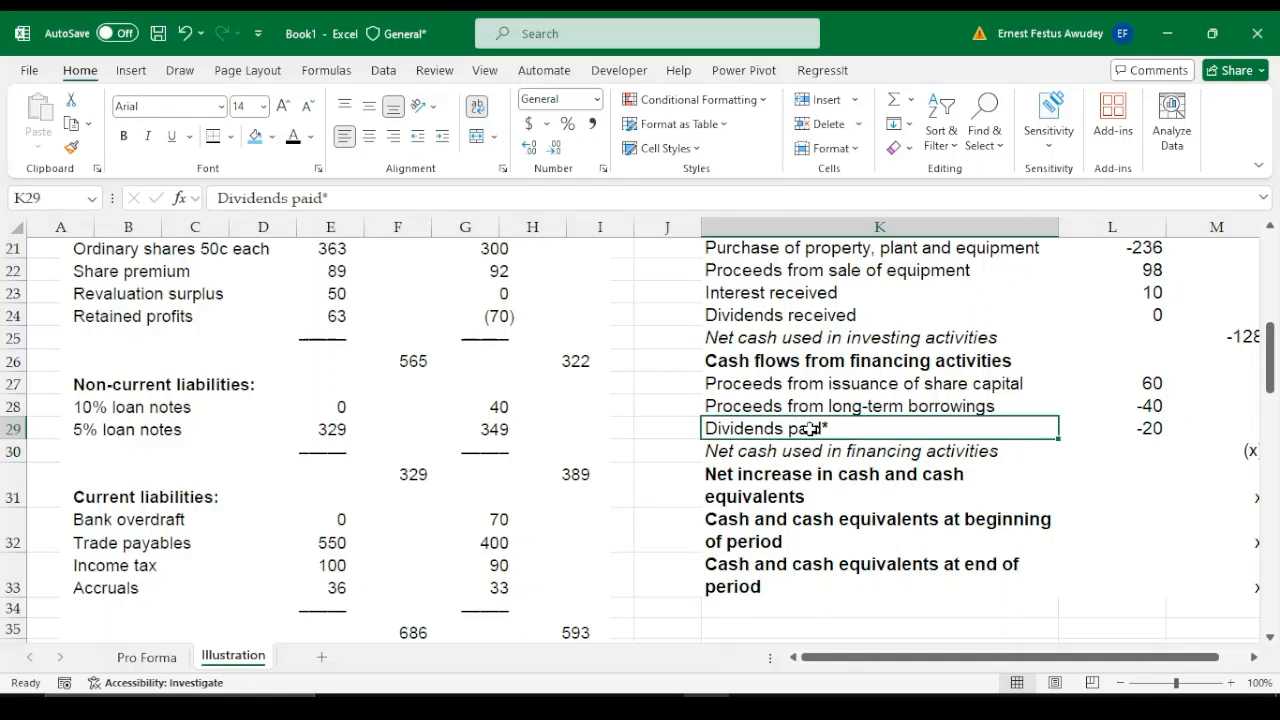
pyautogui.click(842, 404)
pyautogui.write('Rede')
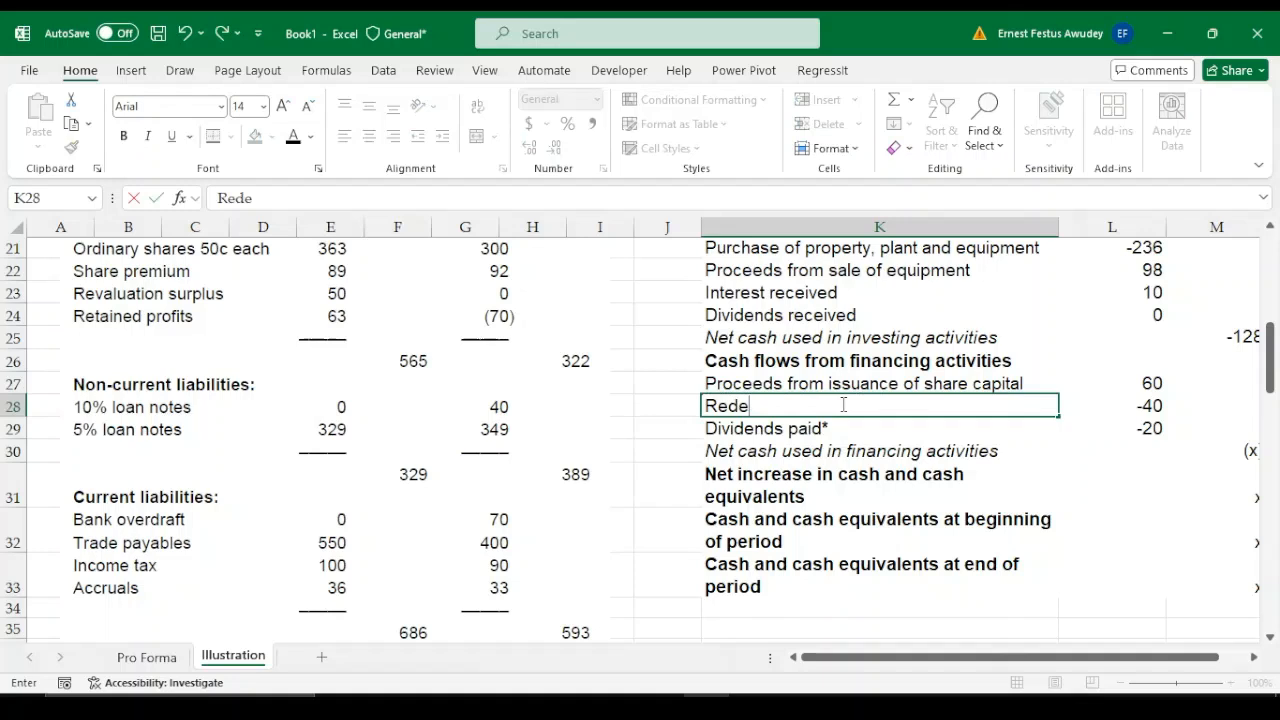
pyautogui.write('mption of ')
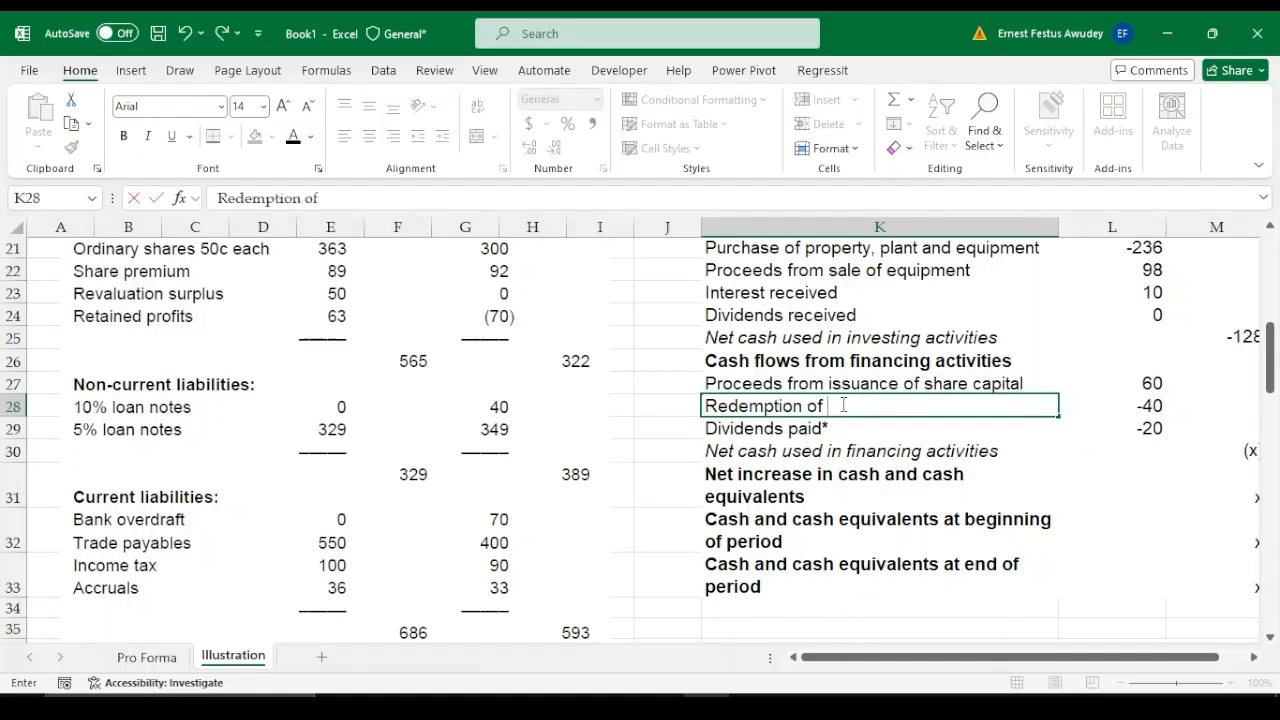
pyautogui.write('10% loan ')
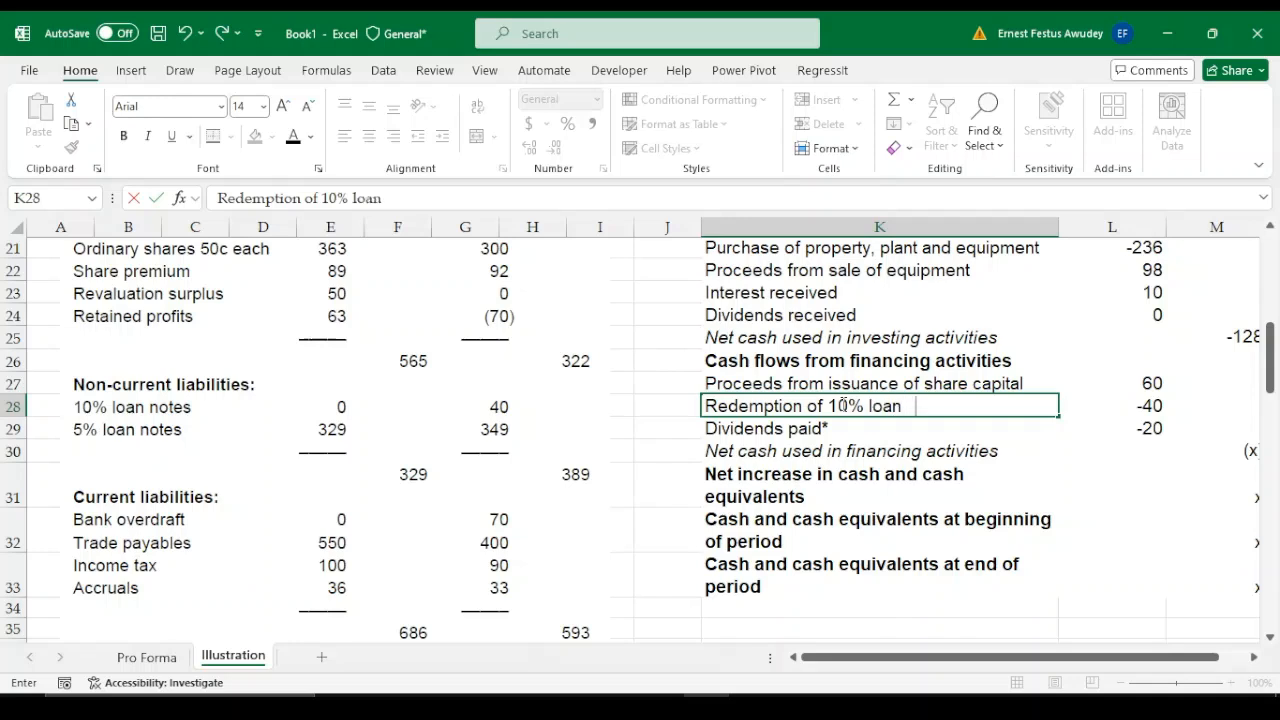
pyautogui.write('notes')
pyautogui.press('Return')
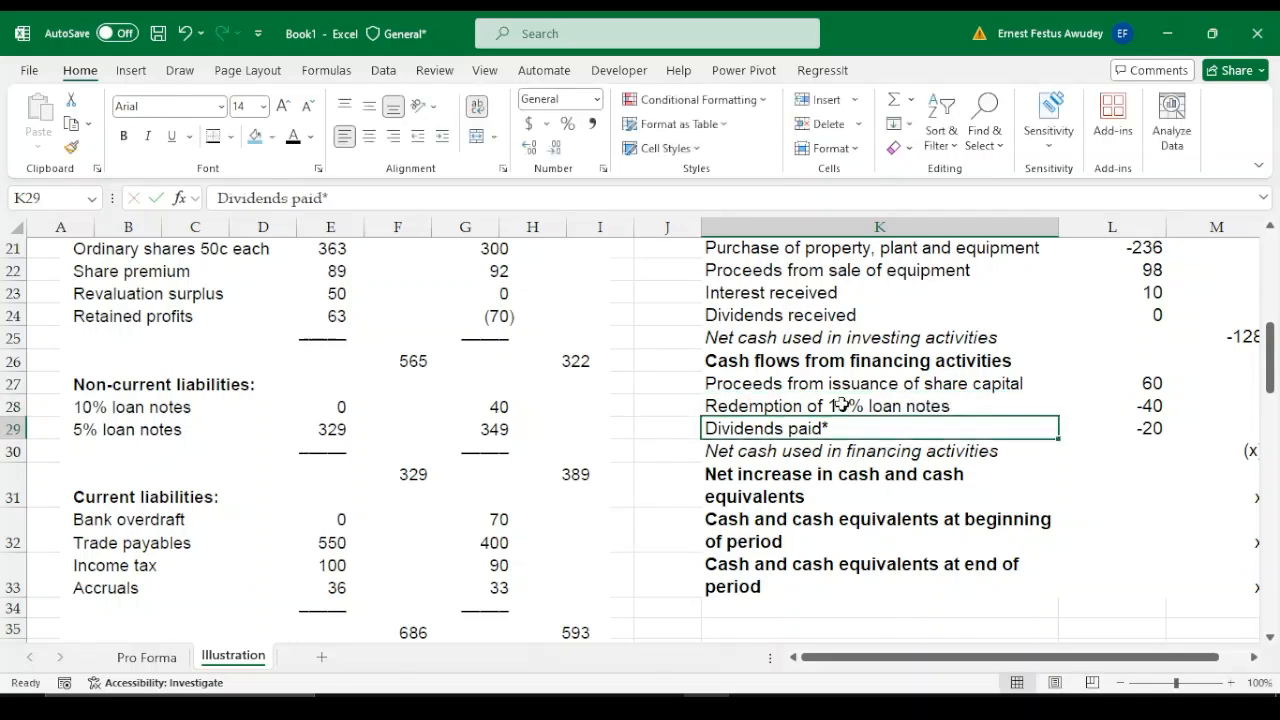
# Replace the Dividends paid* label in K29 with Redemption of 5% loan notes
pyautogui.write('Redemption of 10% loan notes')
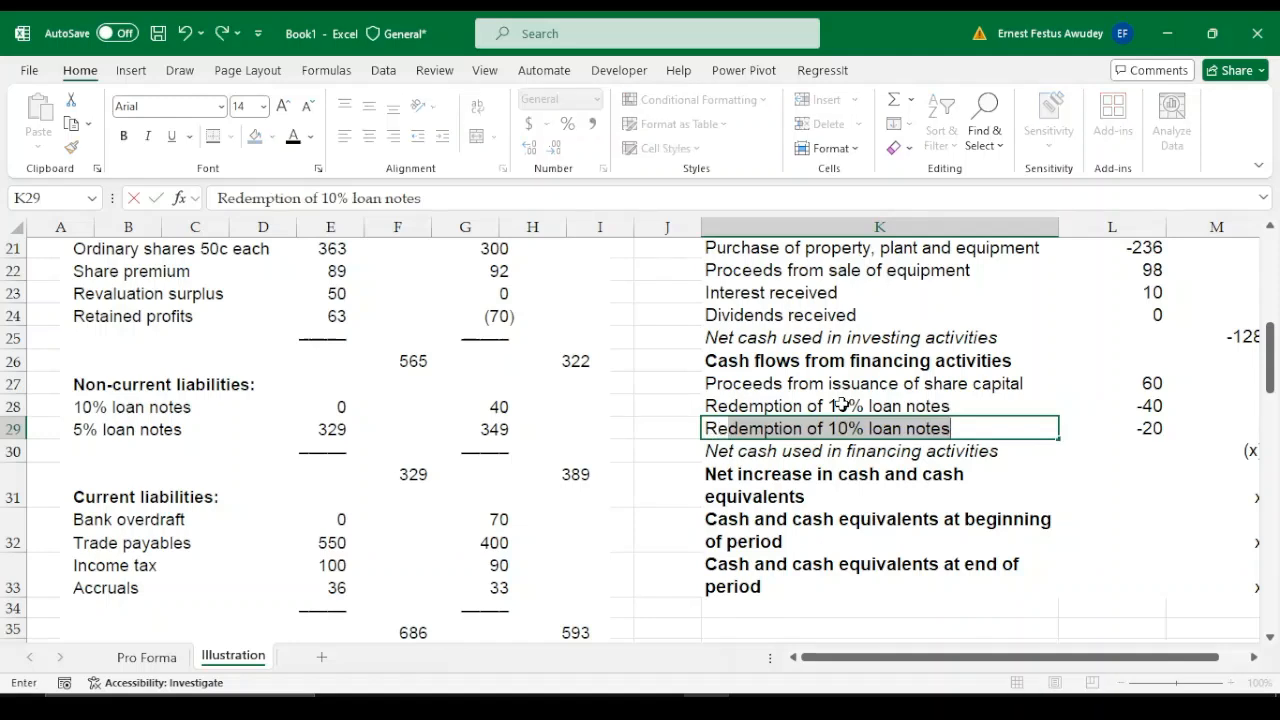
pyautogui.doubleClick(837, 428)
pyautogui.press('BackSpace')
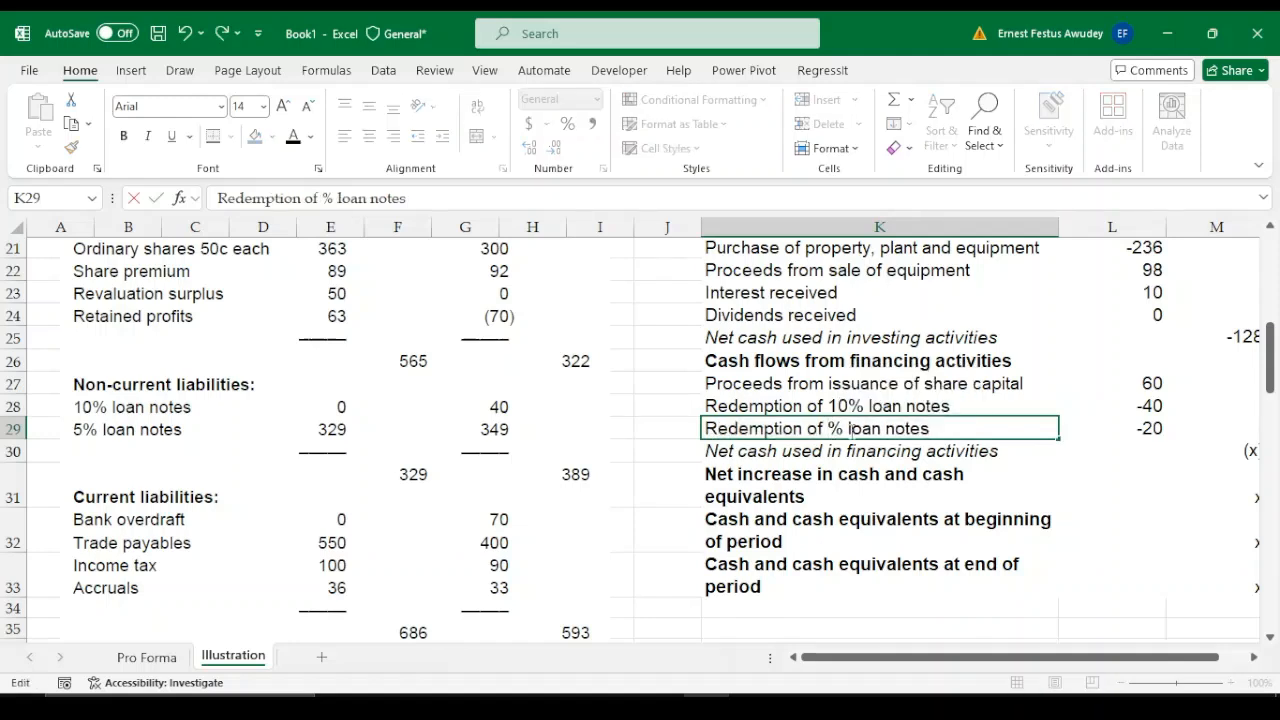
pyautogui.write('5')
pyautogui.press('Return')
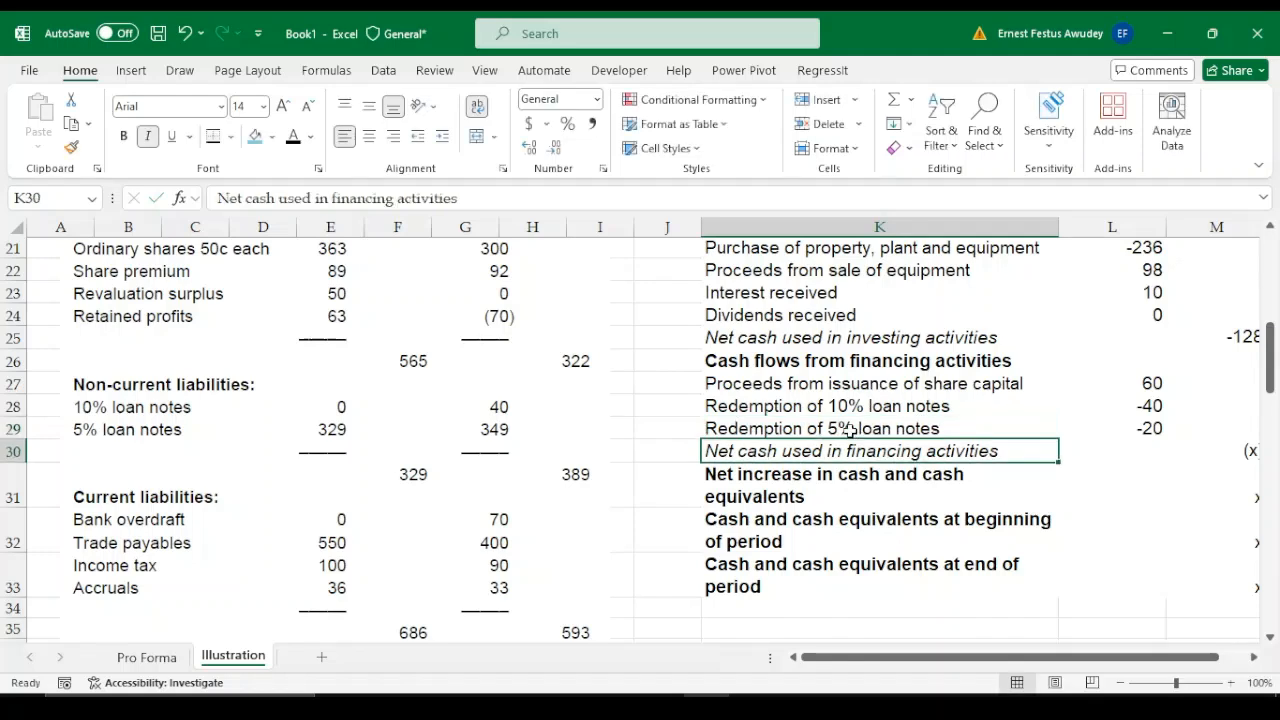
# Insert a new row above Net cash used in financing activities and label it Dividends paid in K30
pyautogui.click(10, 451)
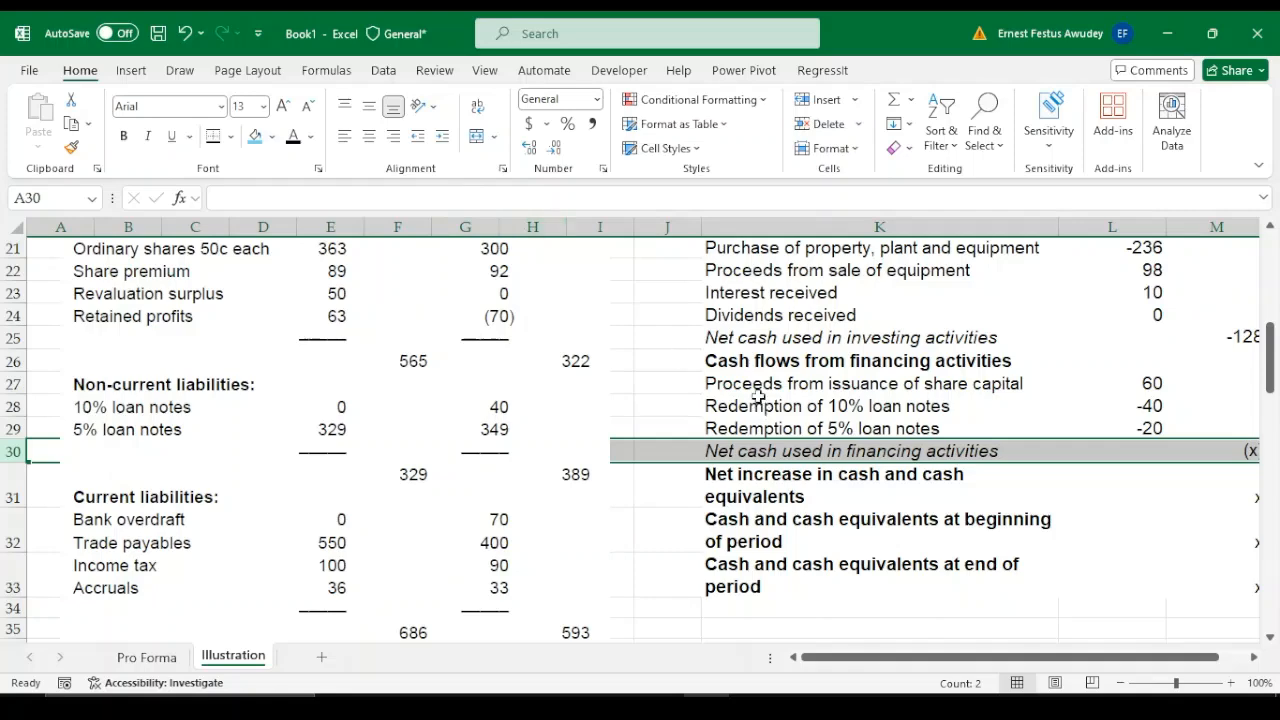
pyautogui.click(827, 100)
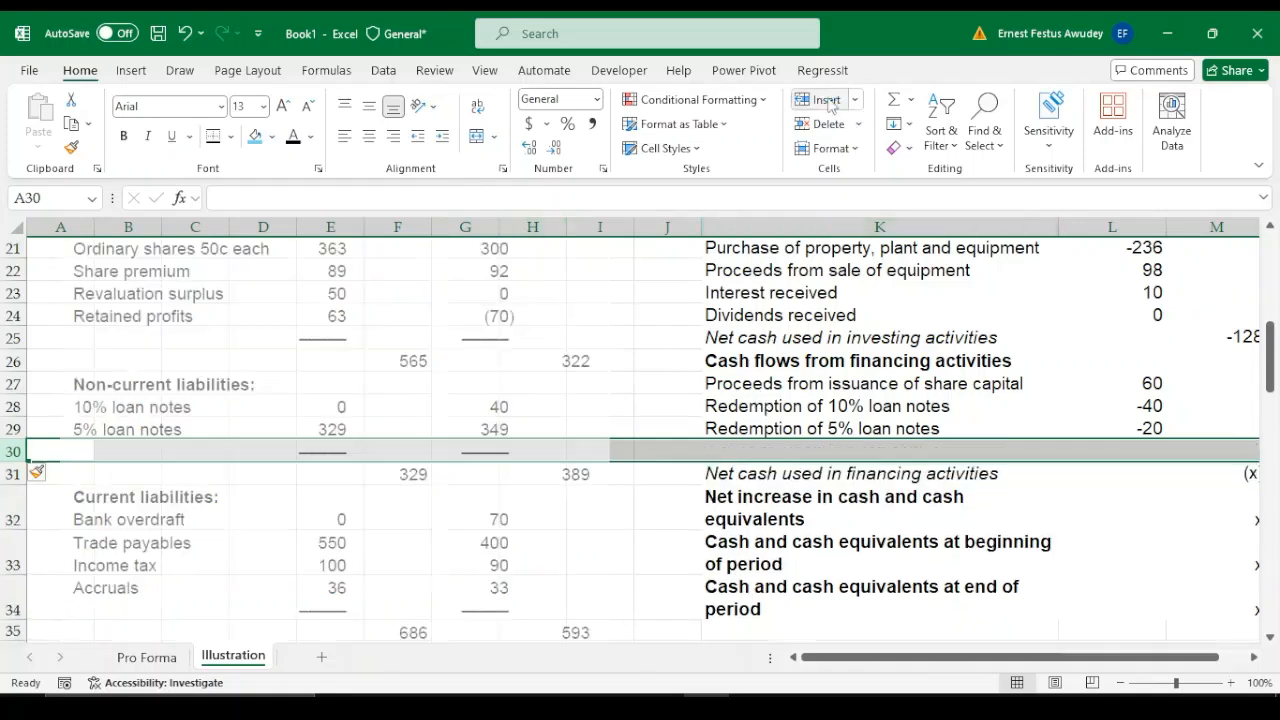
pyautogui.click(746, 452)
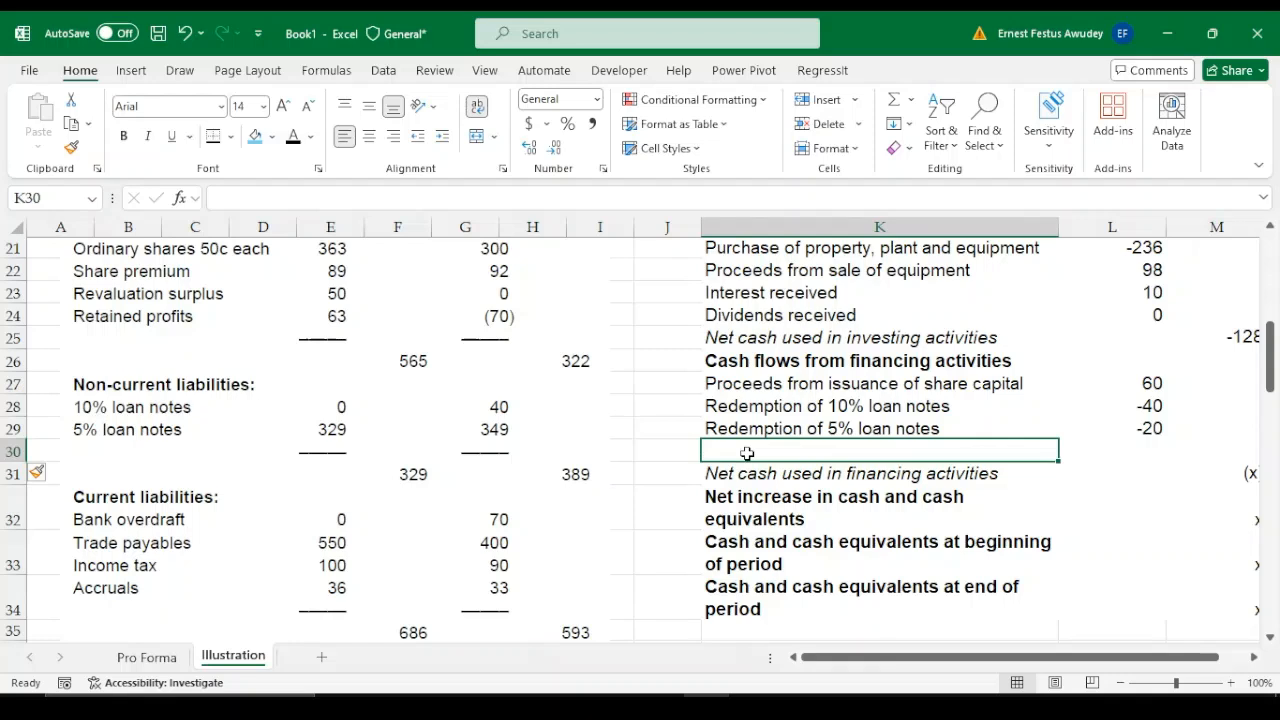
pyautogui.write('Divi')
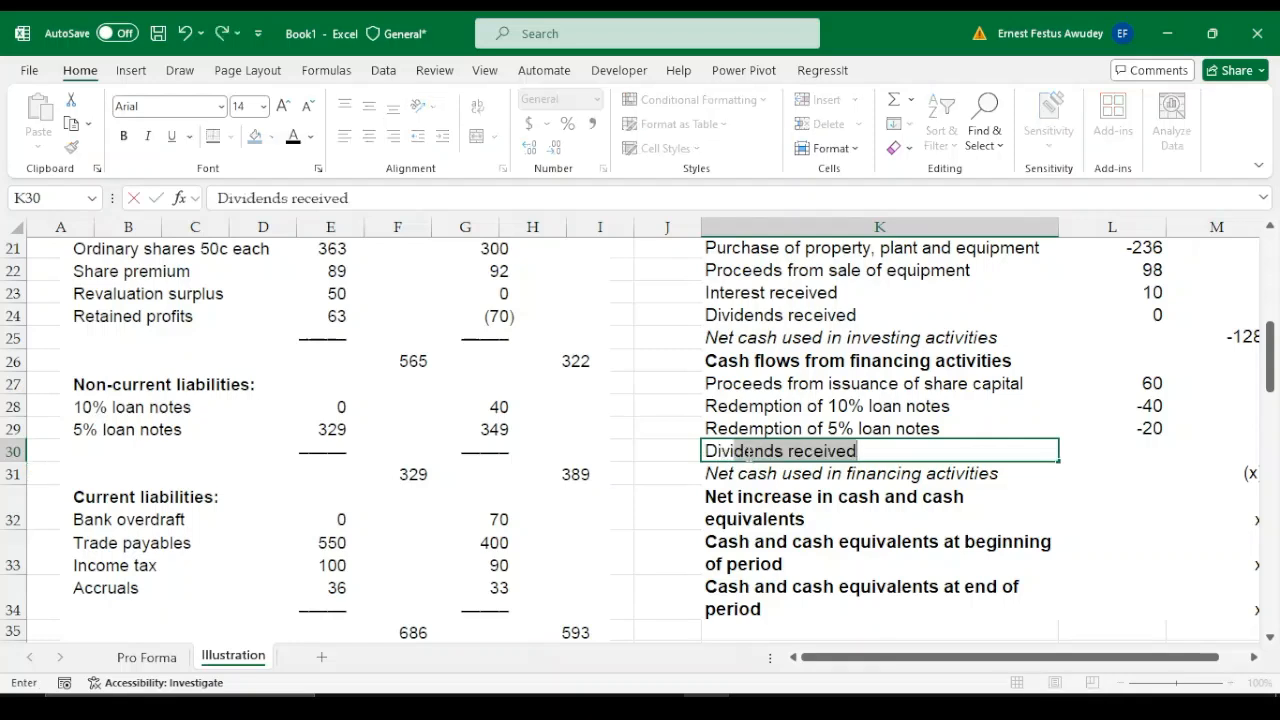
pyautogui.press('Tab')
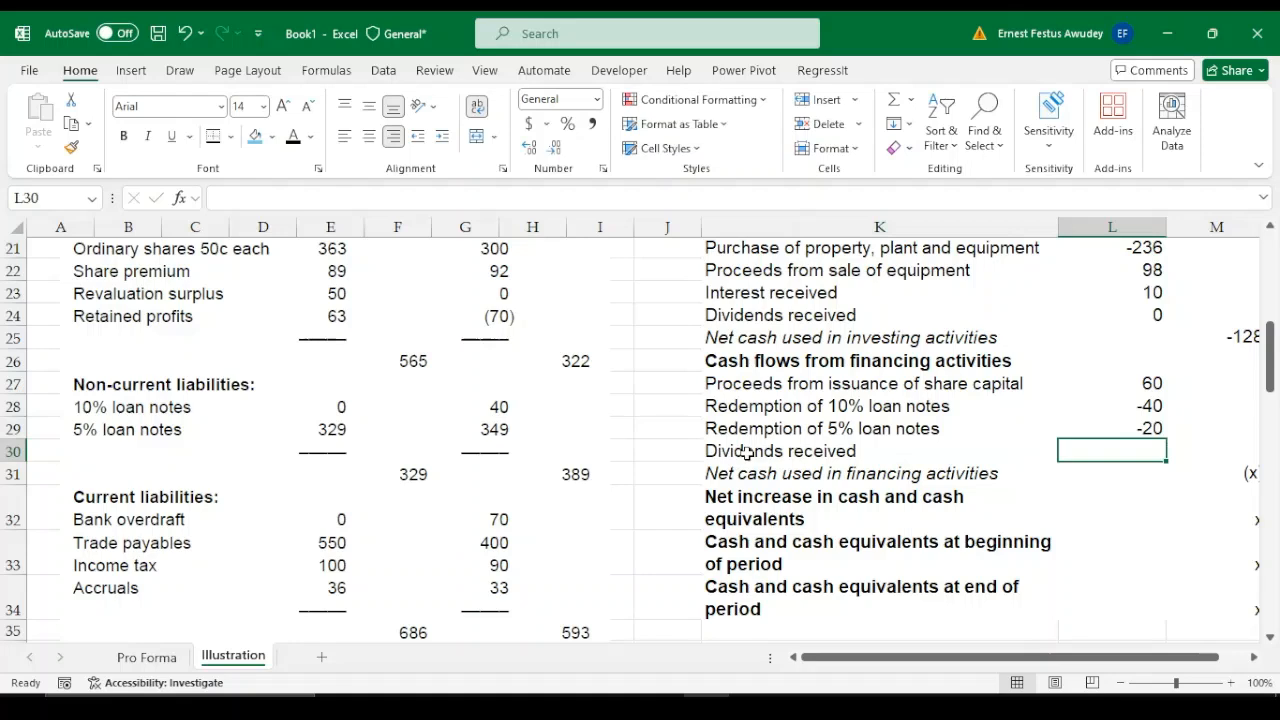
pyautogui.doubleClick(867, 451)
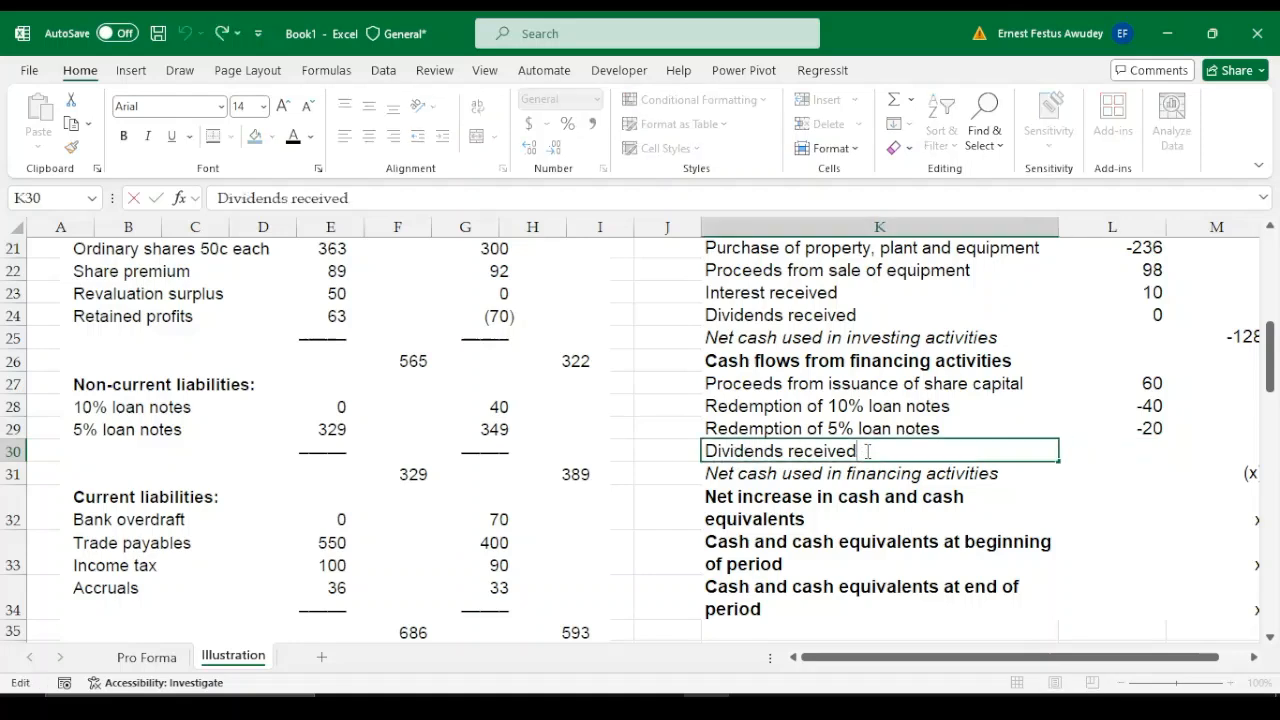
pyautogui.press('BackSpace')
pyautogui.press('BackSpace')
pyautogui.press('BackSpace')
pyautogui.press('BackSpace')
pyautogui.press('BackSpace')
pyautogui.press('BackSpace')
pyautogui.press('BackSpace')
pyautogui.press('BackSpace')
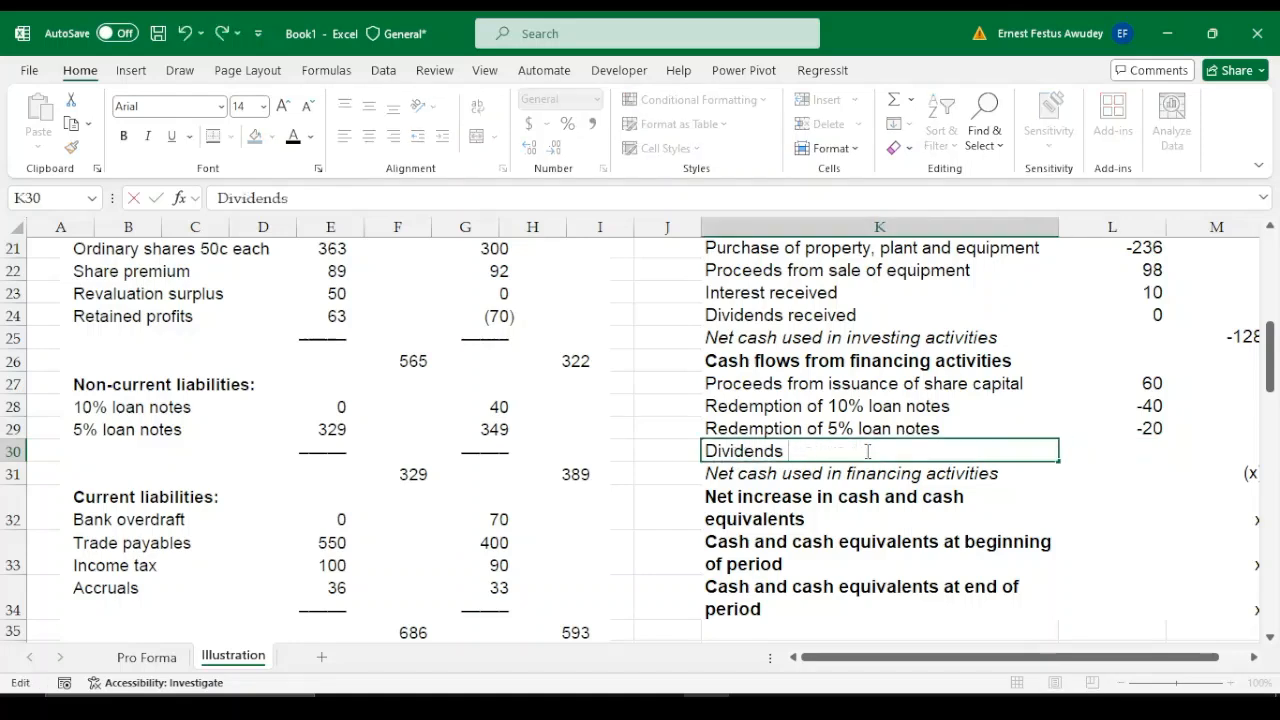
pyautogui.write('paid')
pyautogui.press('Return')
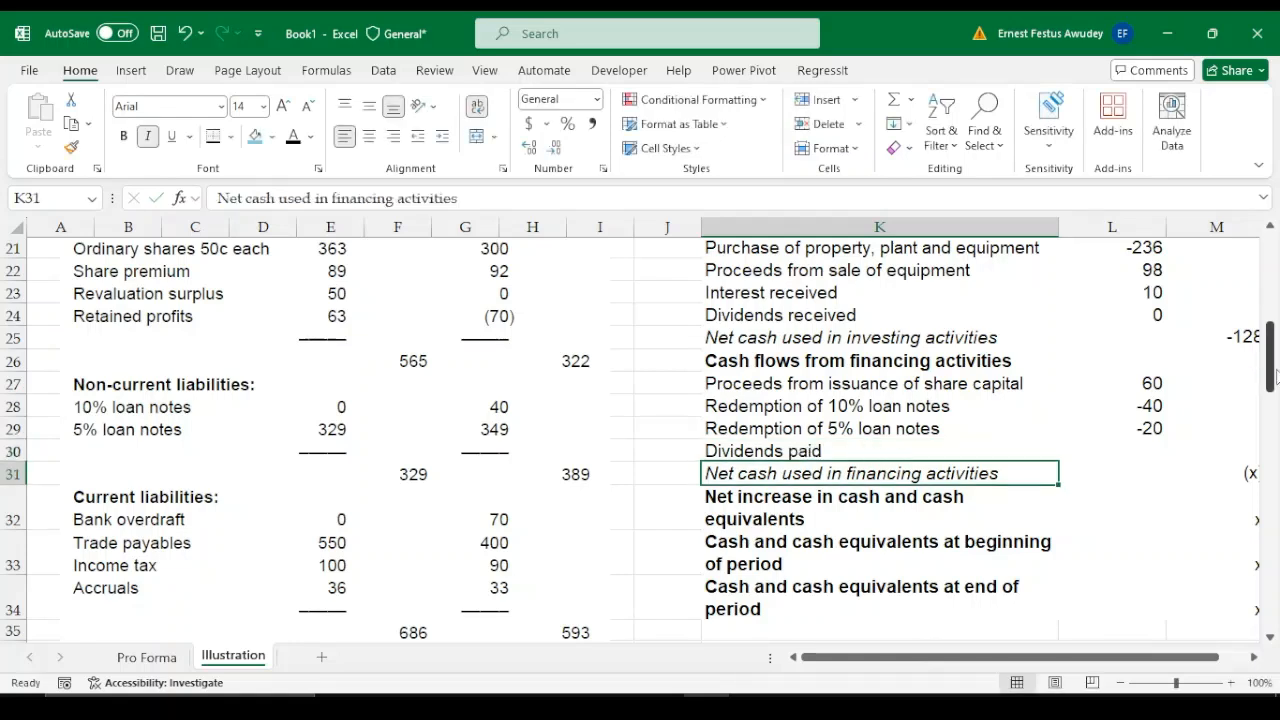
# Check the interim dividend in the additional information and enter -53 for Dividends paid in L30
pyautogui.moveTo(1271, 372); pyautogui.dragTo(1274, 585)
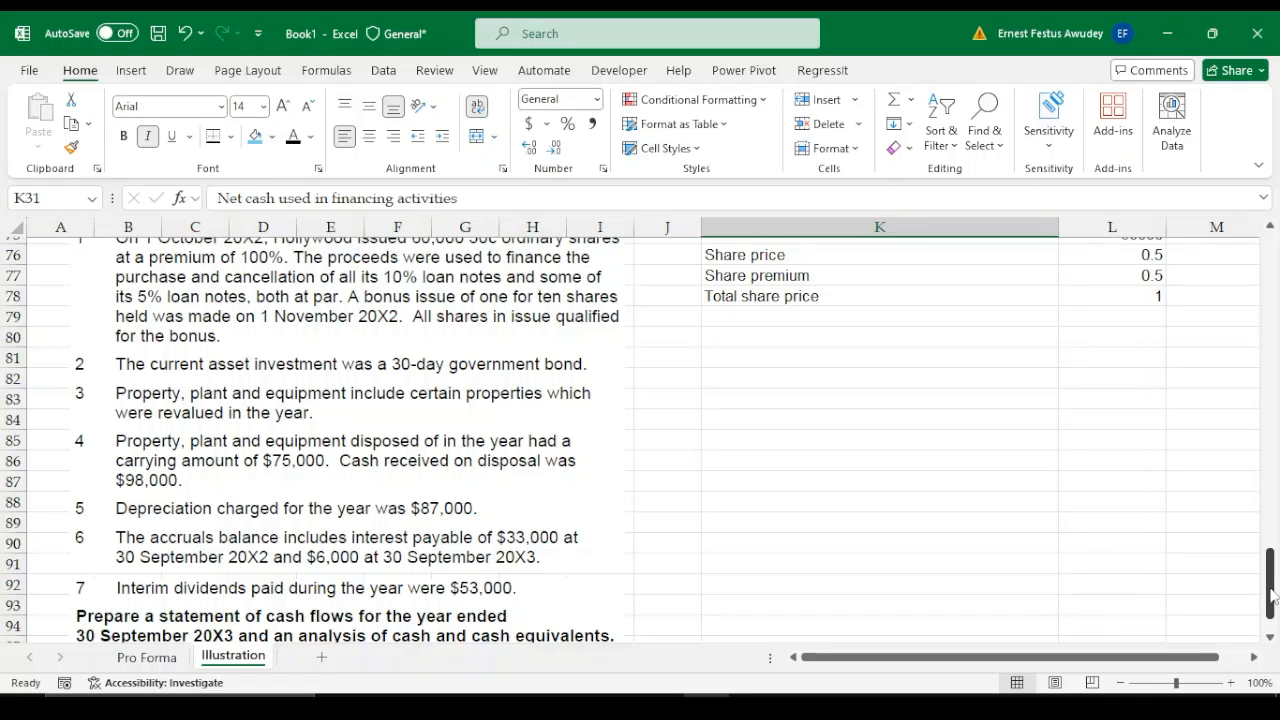
pyautogui.moveTo(1272, 594); pyautogui.dragTo(1208, 343)
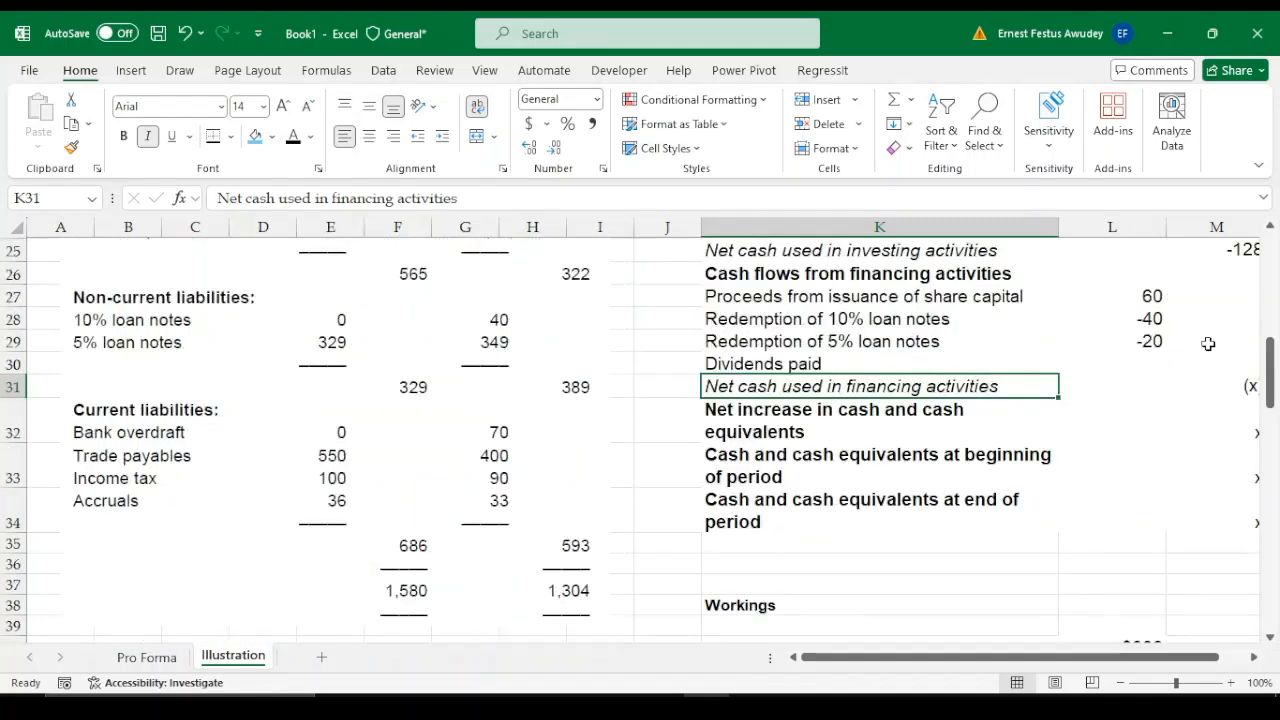
pyautogui.click(1146, 366)
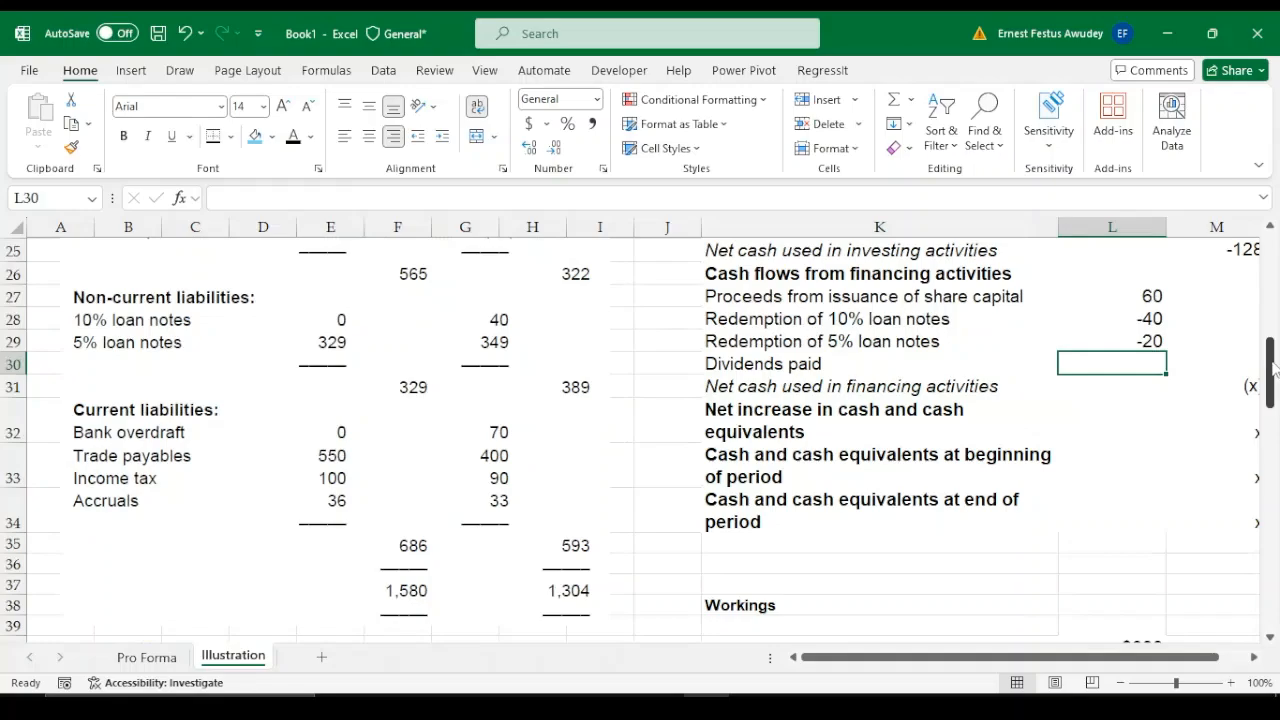
pyautogui.moveTo(1272, 366)
pyautogui.mouseDown()
pyautogui.moveTo(1272, 288)
pyautogui.moveTo(1274, 359)
pyautogui.mouseUp()
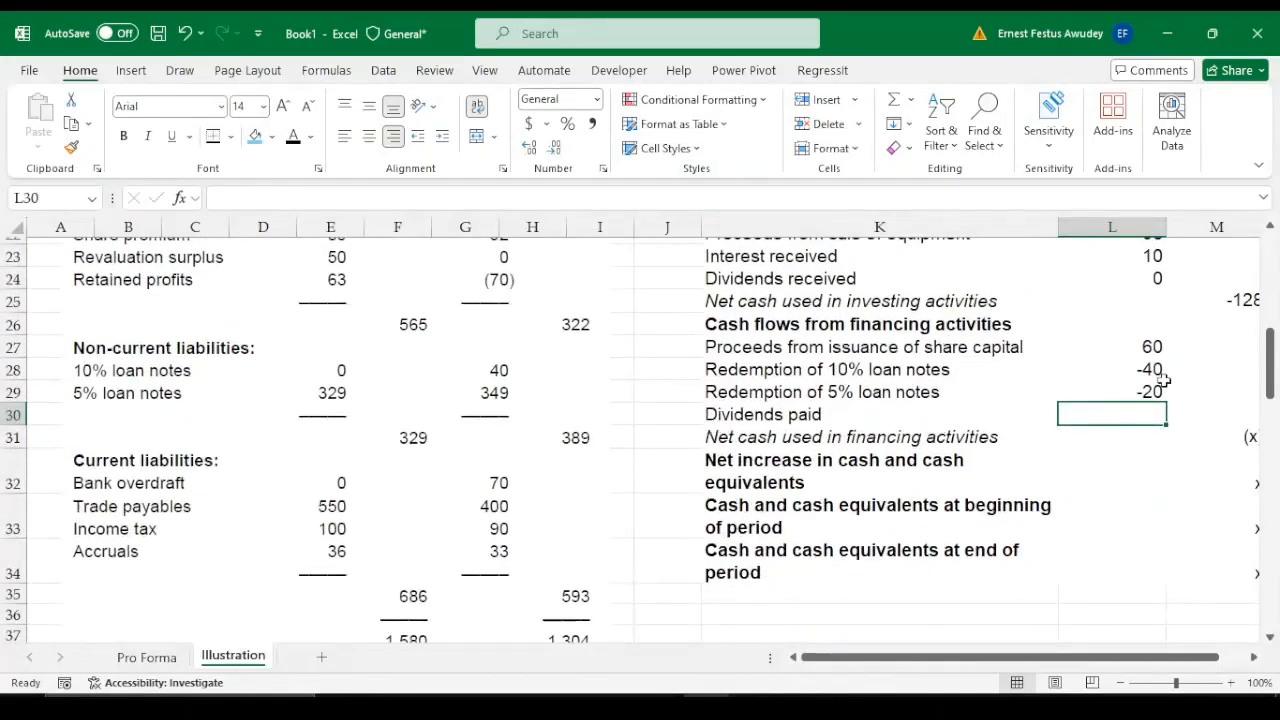
pyautogui.write('5')
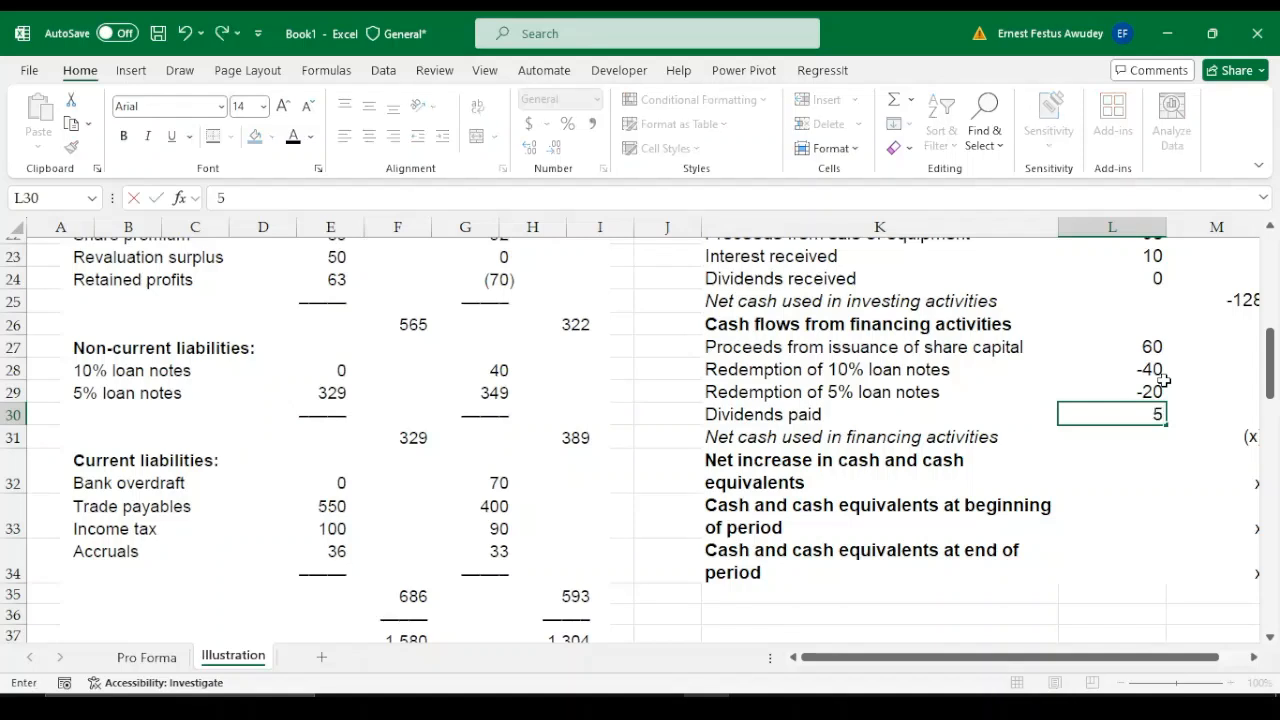
pyautogui.press('BackSpace')
pyautogui.write('-53')
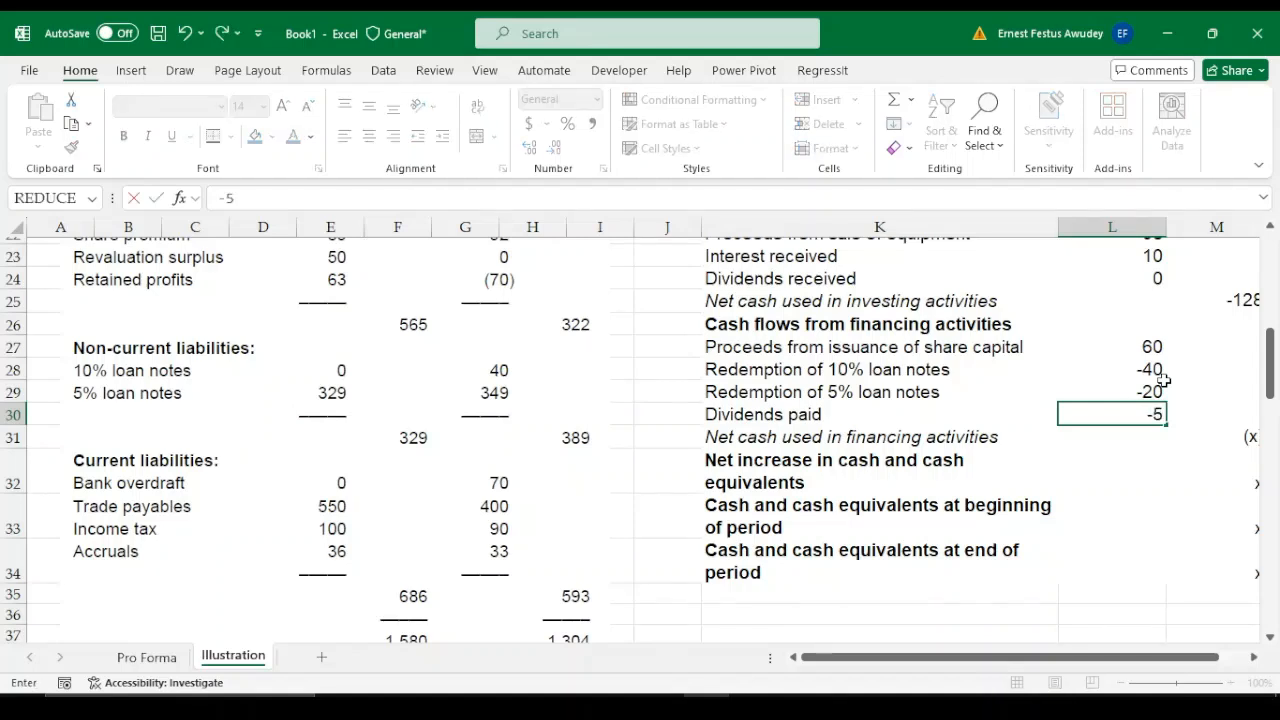
pyautogui.press('Return')
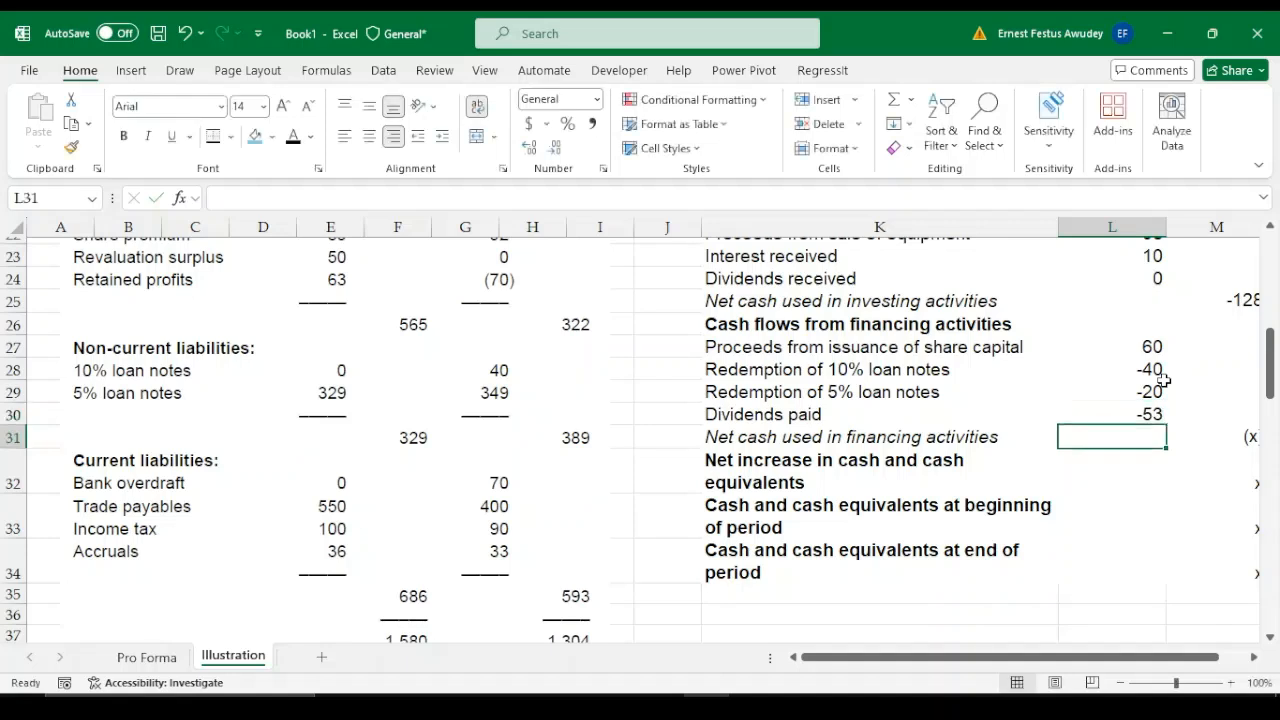
# Total the net cash used in financing activities in M31 with =SUM(L27:L30)
pyautogui.click(1248, 434)
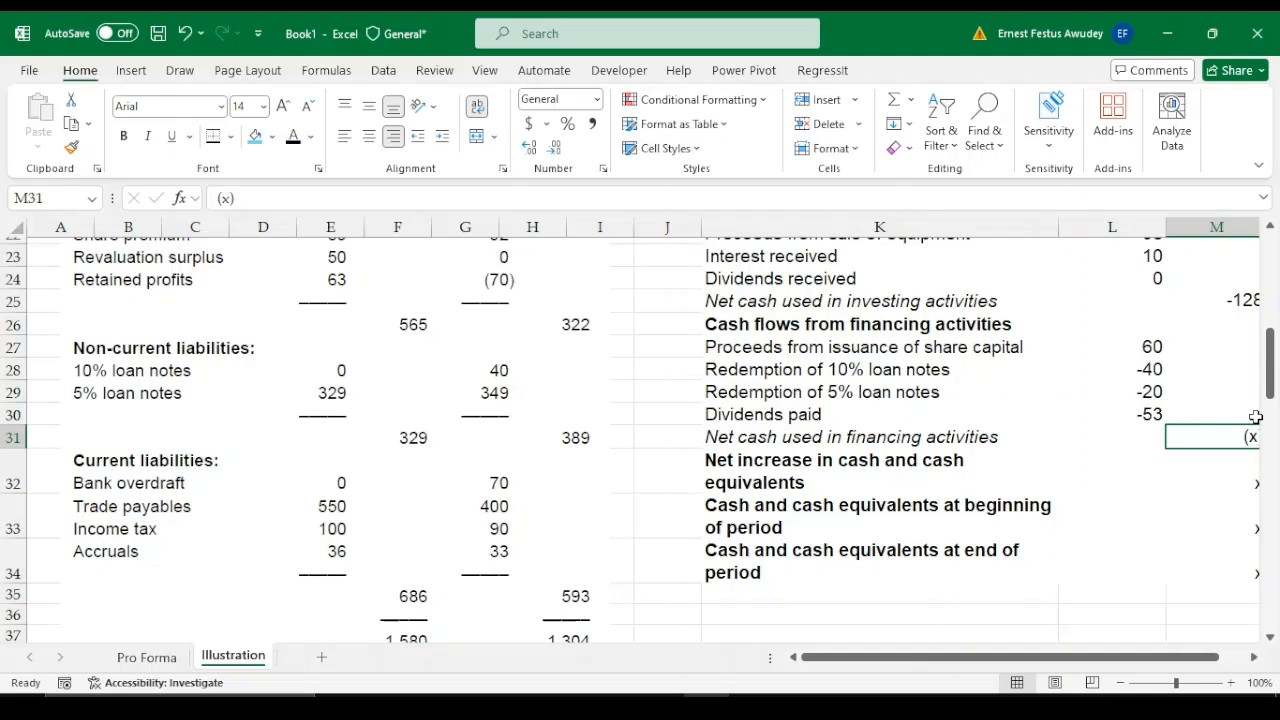
pyautogui.write('=')
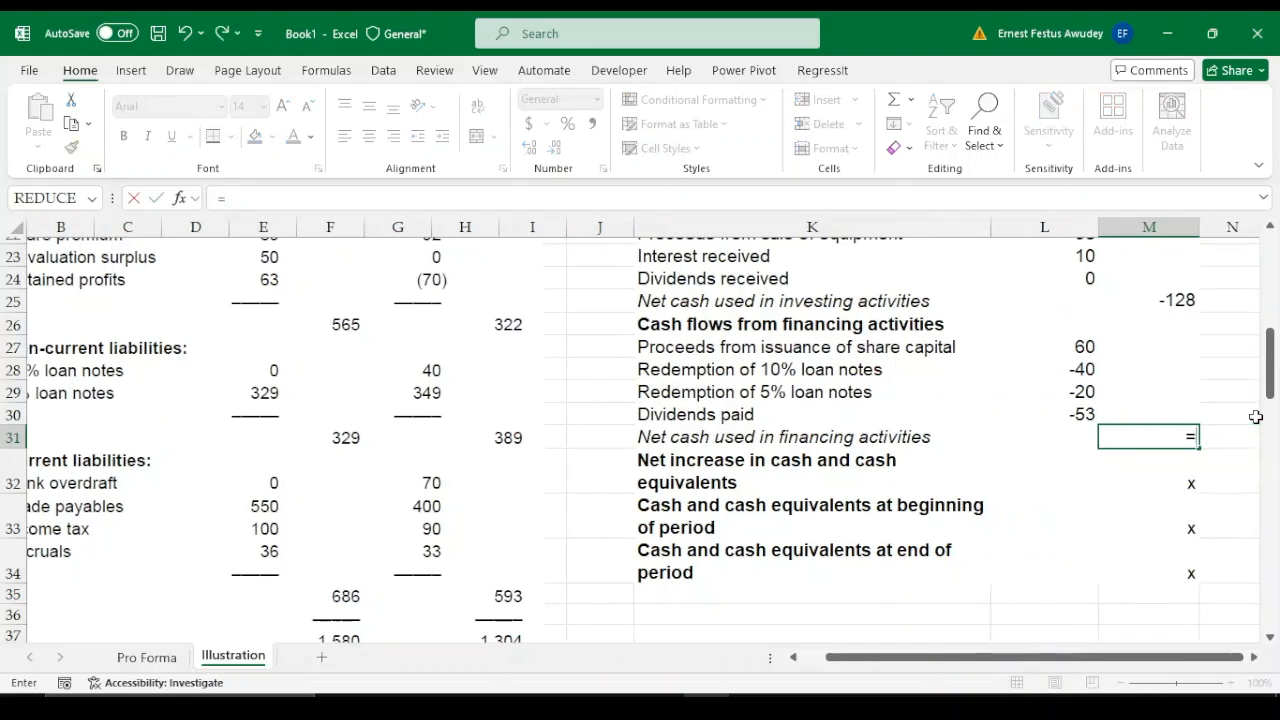
pyautogui.write('sum')
pyautogui.press('Tab')
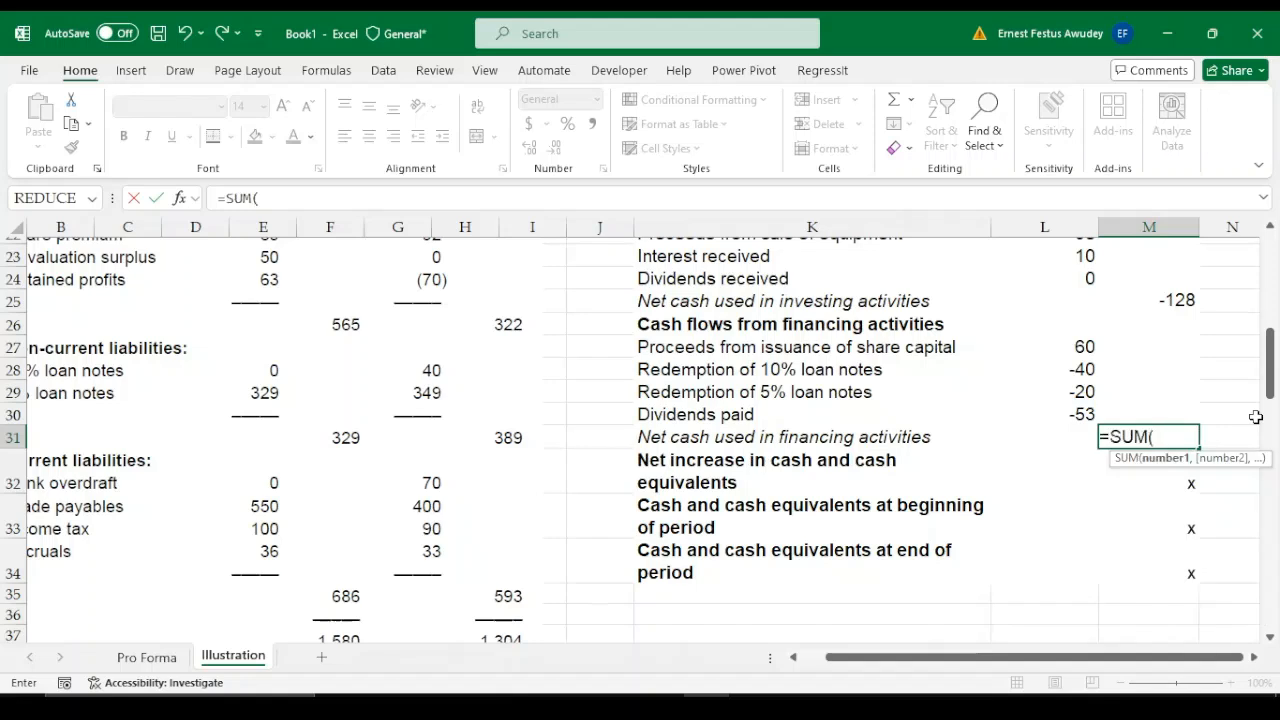
pyautogui.moveTo(1080, 345); pyautogui.dragTo(1076, 414)
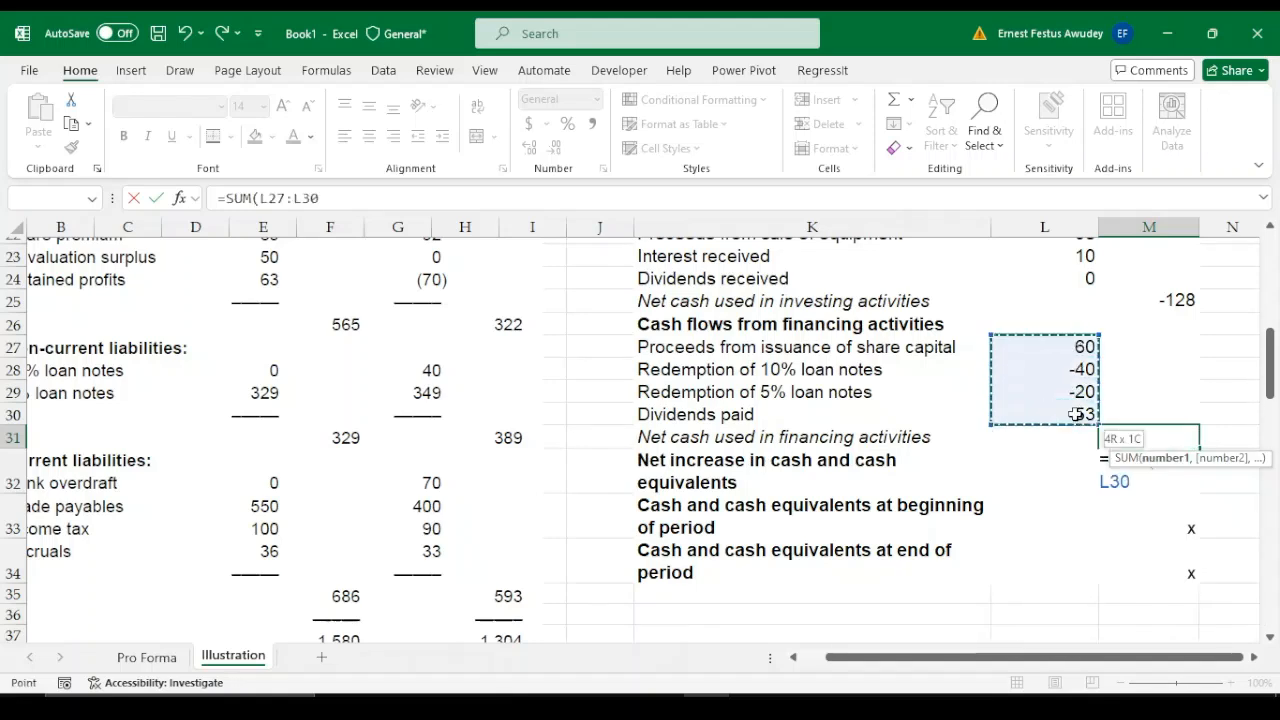
pyautogui.write(')')
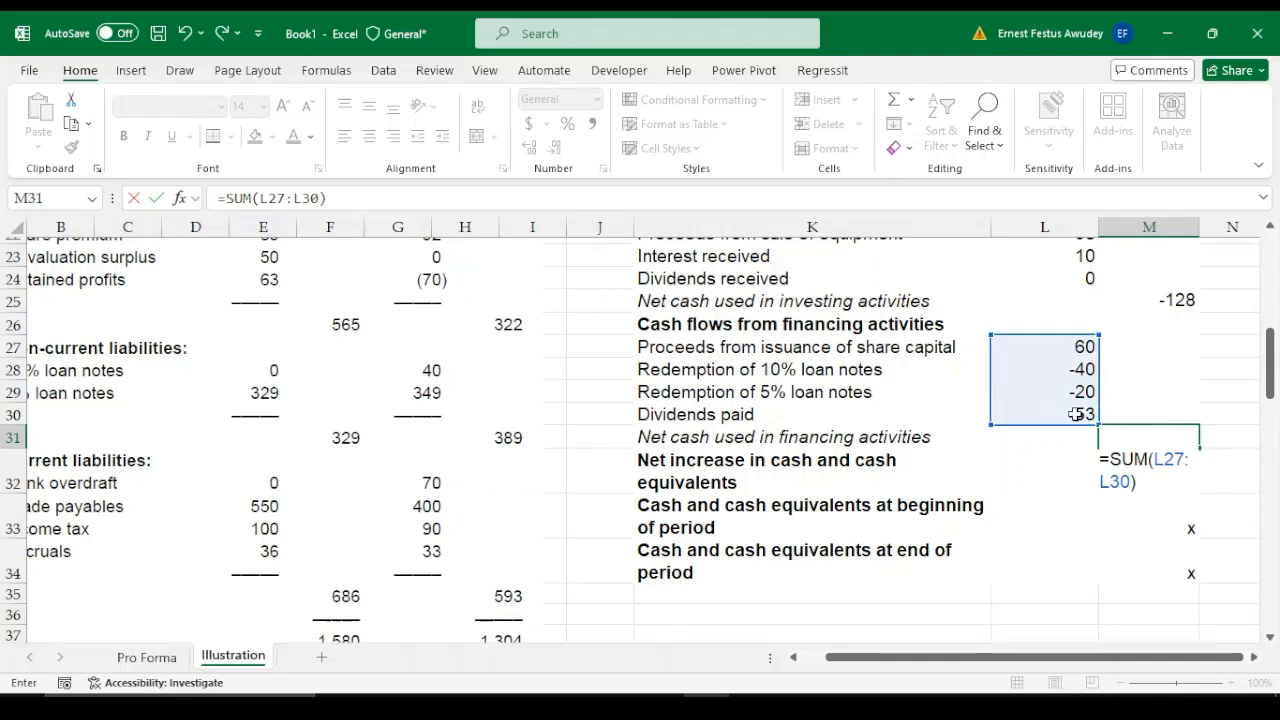
pyautogui.press('Return')
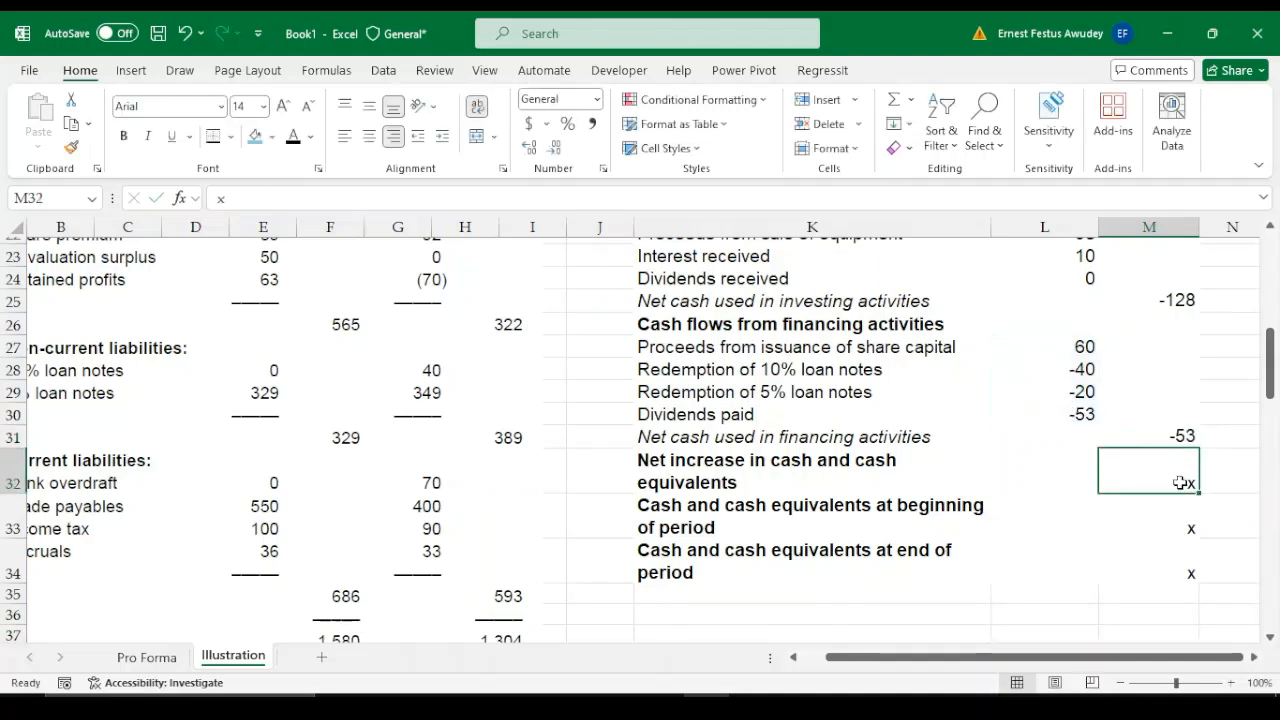
pyautogui.write('=')
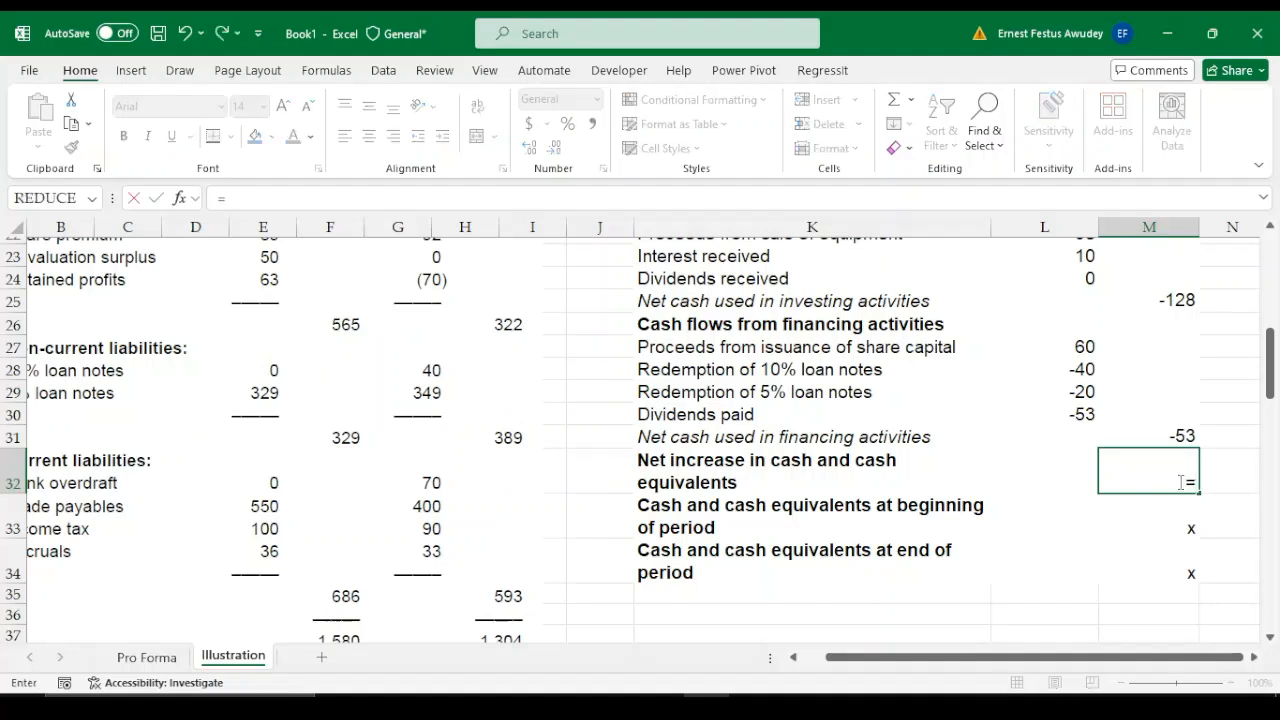
pyautogui.press('Up')
pyautogui.press('Up')
pyautogui.press('Down')
pyautogui.press('Return')
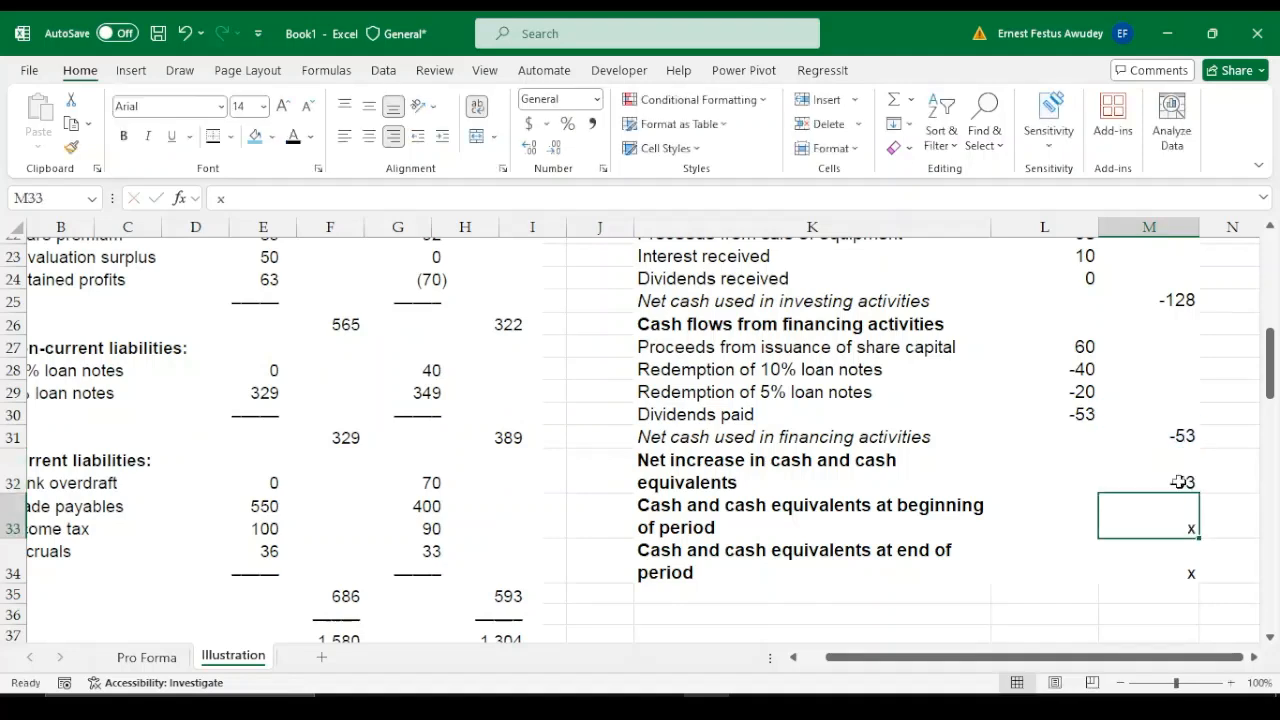
# Calculate the net increase in cash and cash equivalents in M32 with =M31+M25+M19
pyautogui.click(1180, 482)
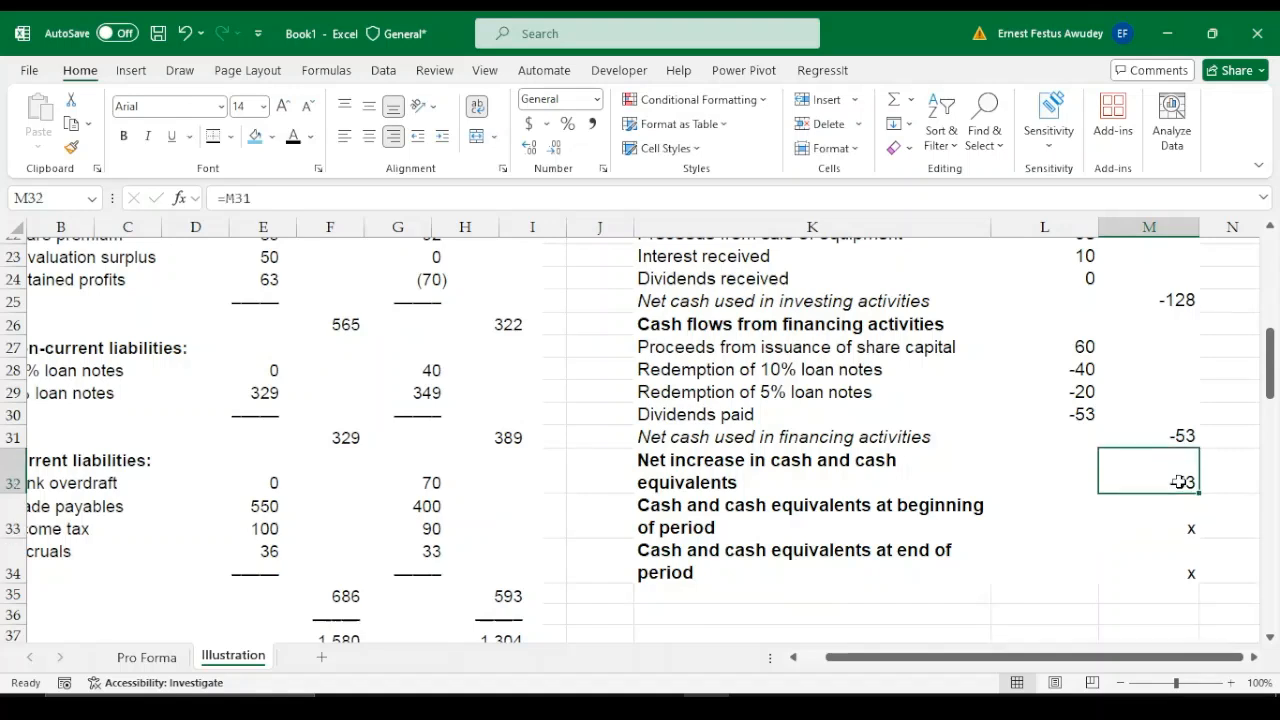
pyautogui.doubleClick(1180, 482)
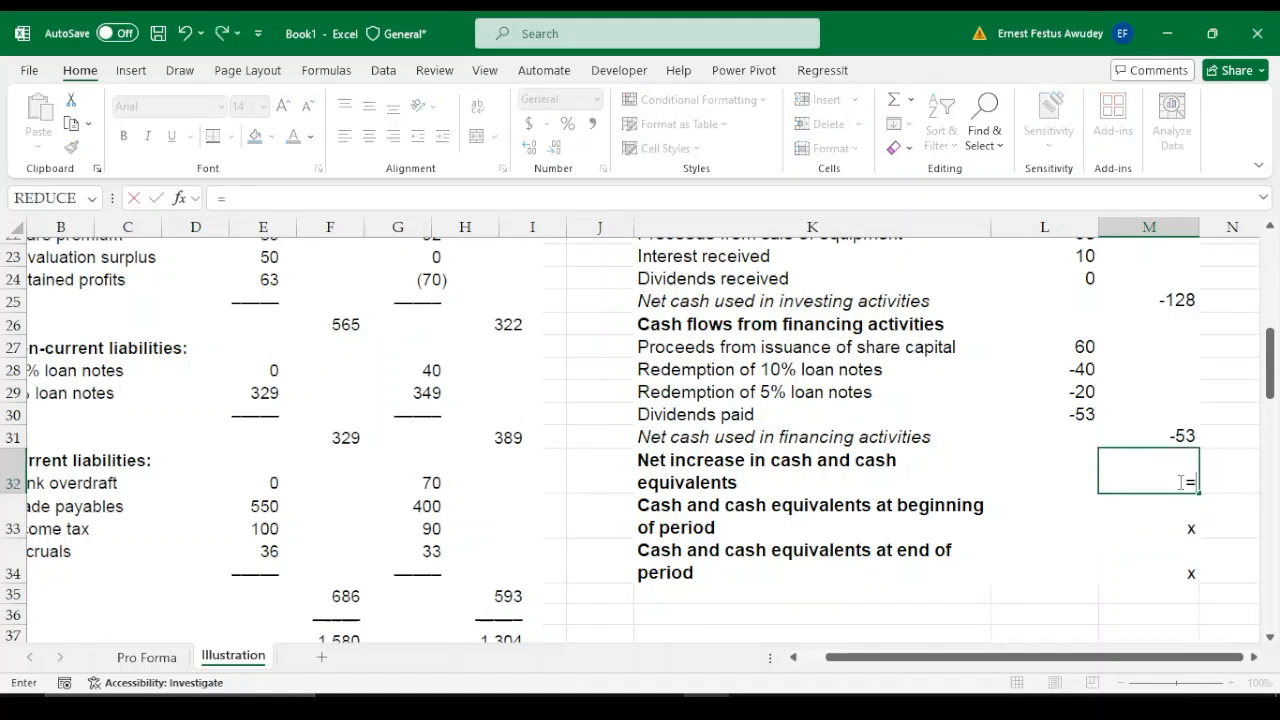
pyautogui.write('+')
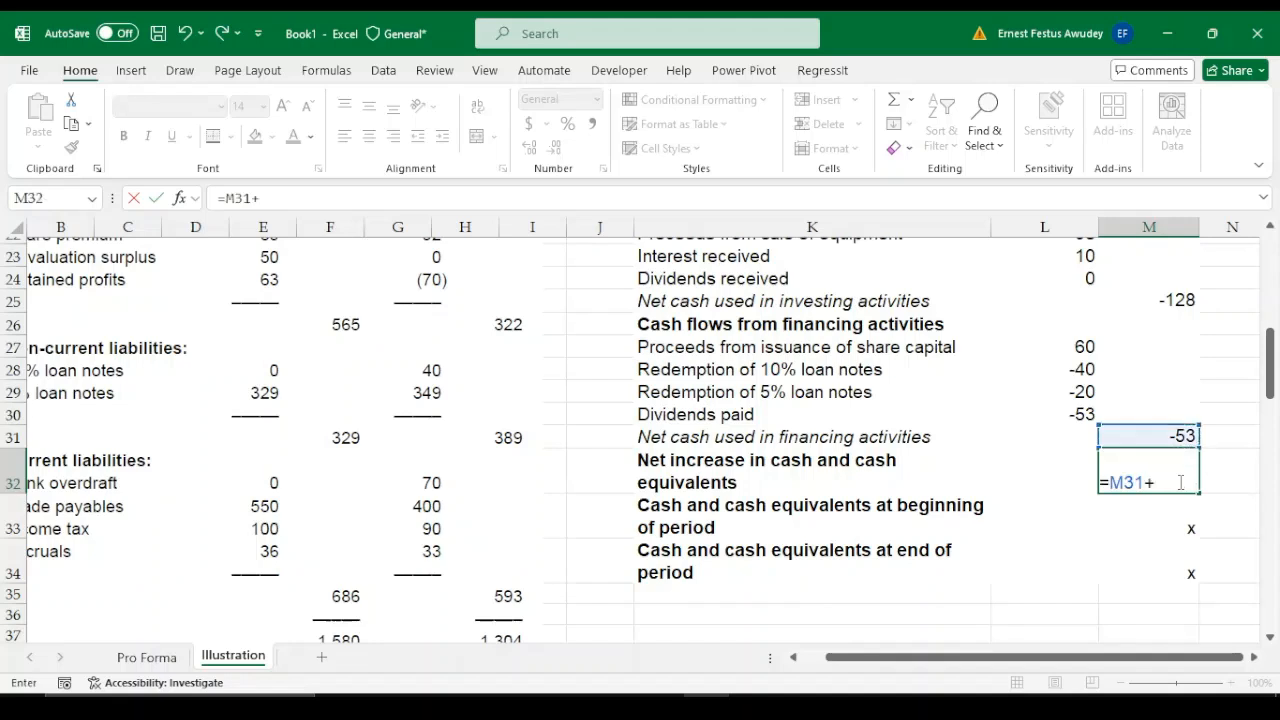
pyautogui.press('Up')
pyautogui.press('Up')
pyautogui.press('Up')
pyautogui.press('Up')
pyautogui.press('Up')
pyautogui.press('Up')
pyautogui.press('Up')
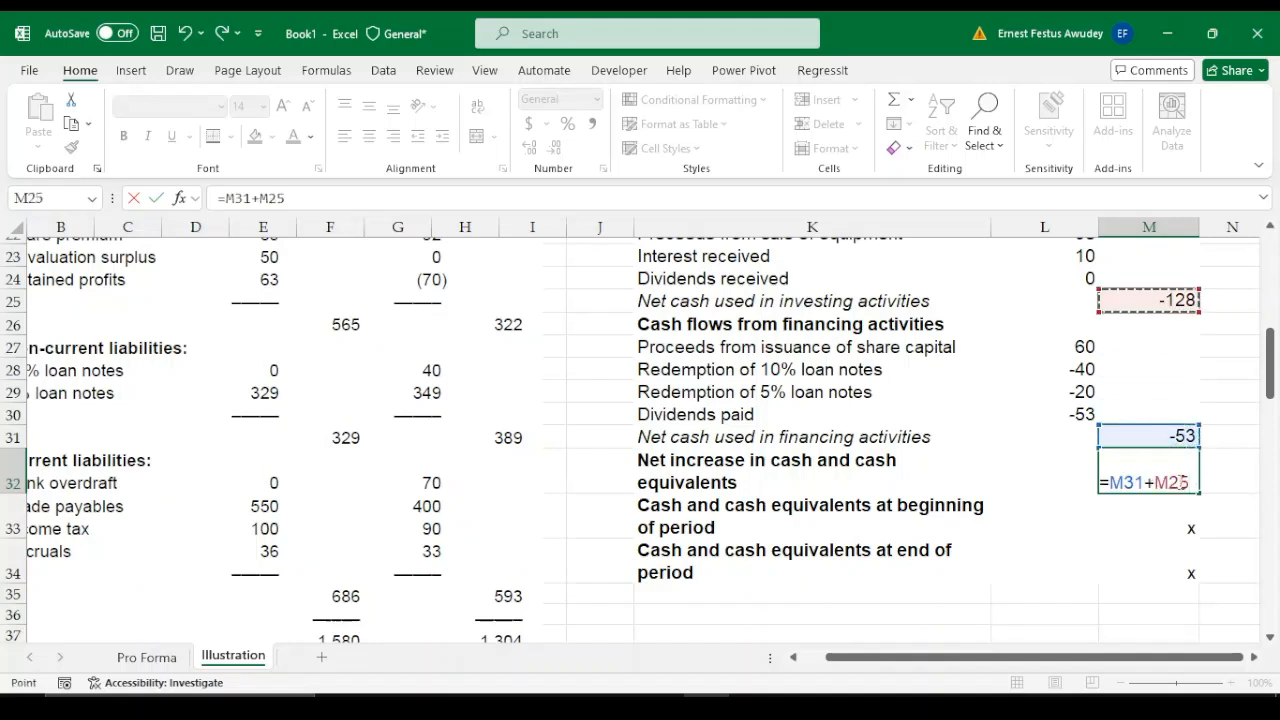
pyautogui.write('+')
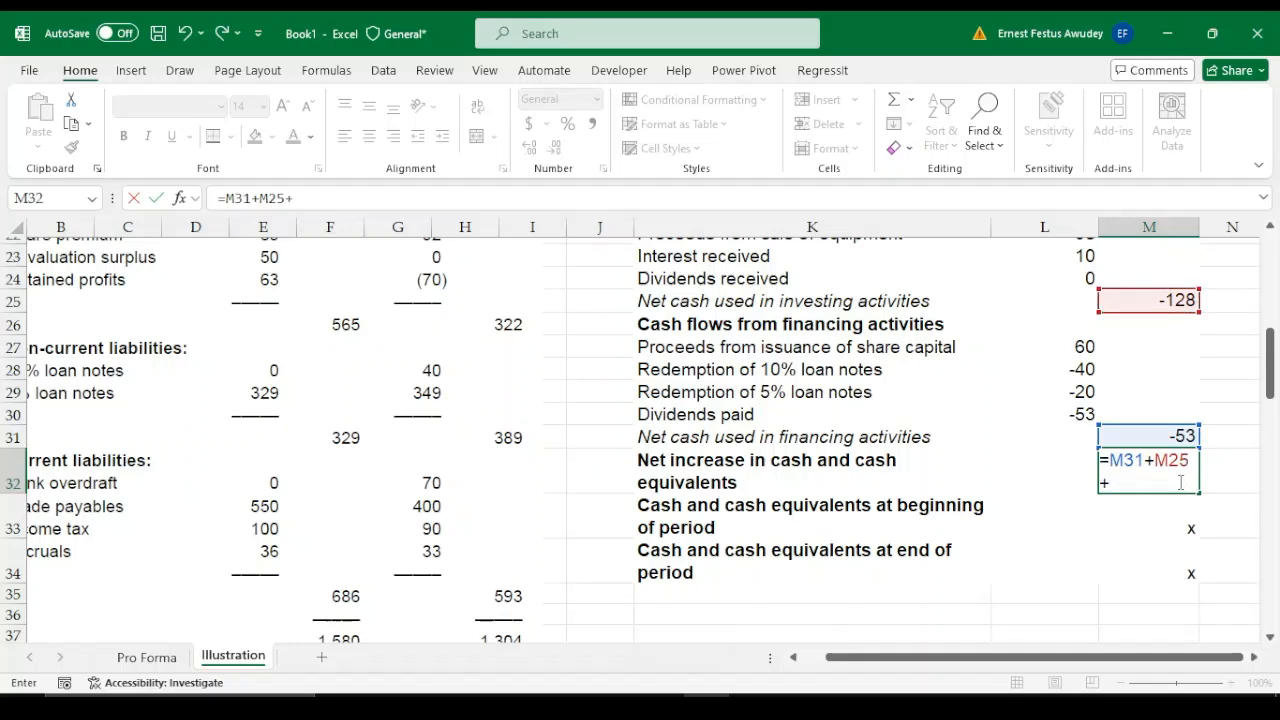
pyautogui.press('Up')
pyautogui.press('Up')
pyautogui.press('Up')
pyautogui.press('Up')
pyautogui.press('Up')
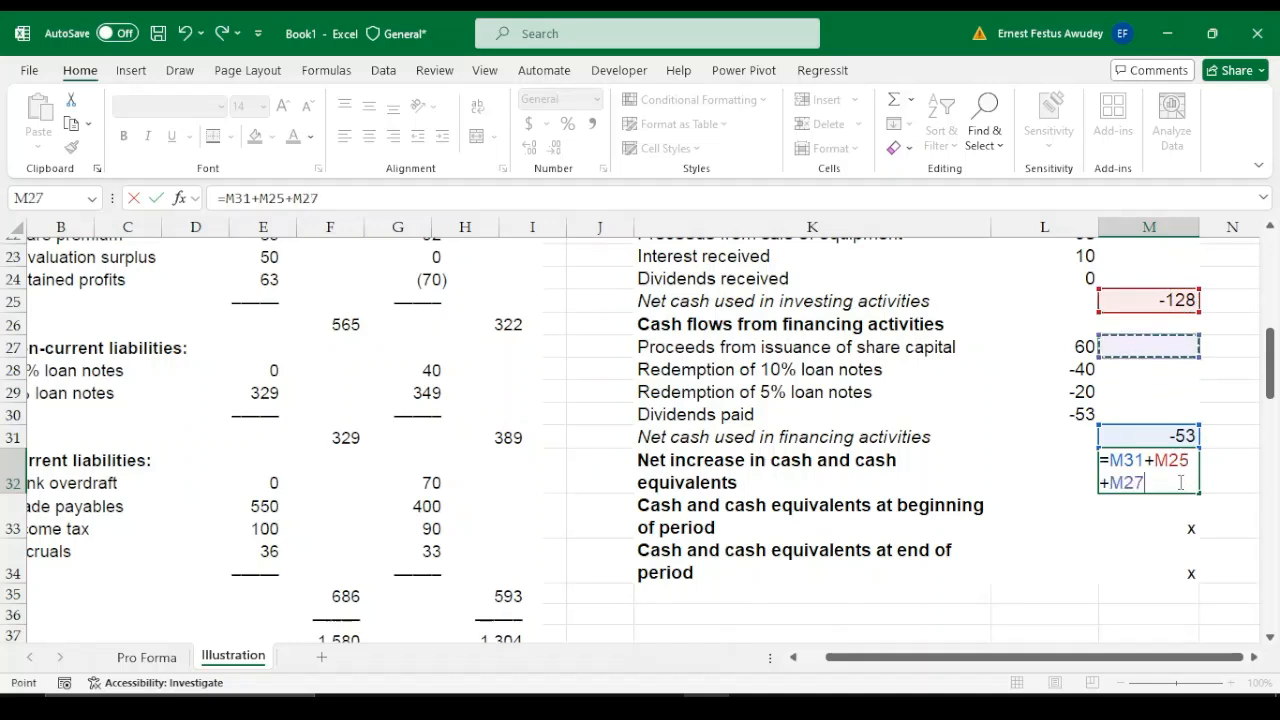
pyautogui.press('Up')
pyautogui.press('Up')
pyautogui.press('Up')
pyautogui.press('Up')
pyautogui.press('Up')
pyautogui.press('Up')
pyautogui.press('Up')
pyautogui.press('Up')
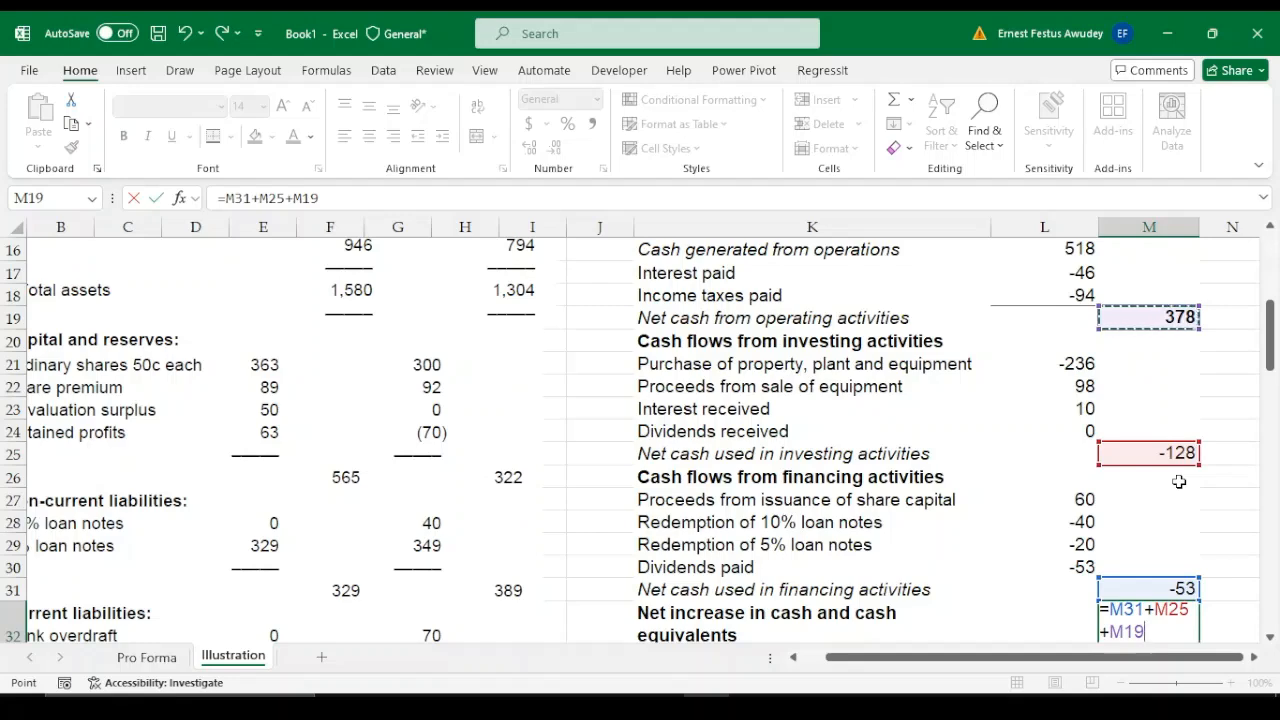
pyautogui.press('Return')
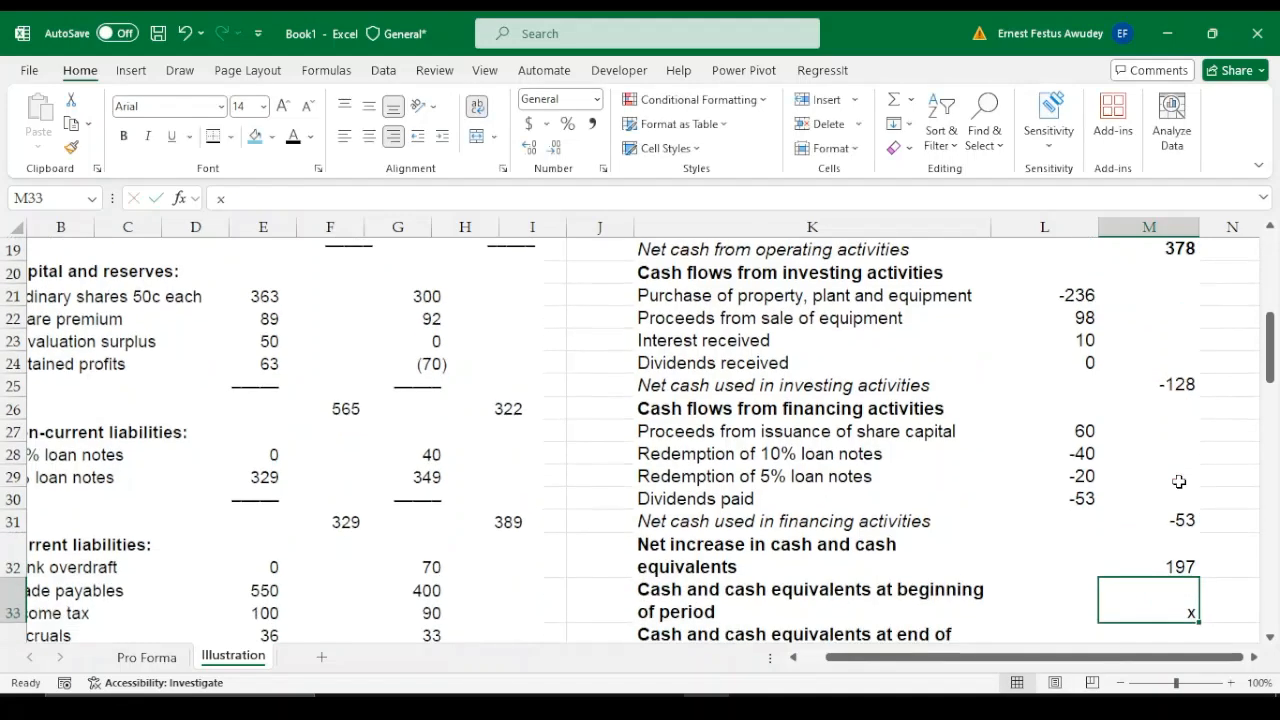
pyautogui.click(1170, 562)
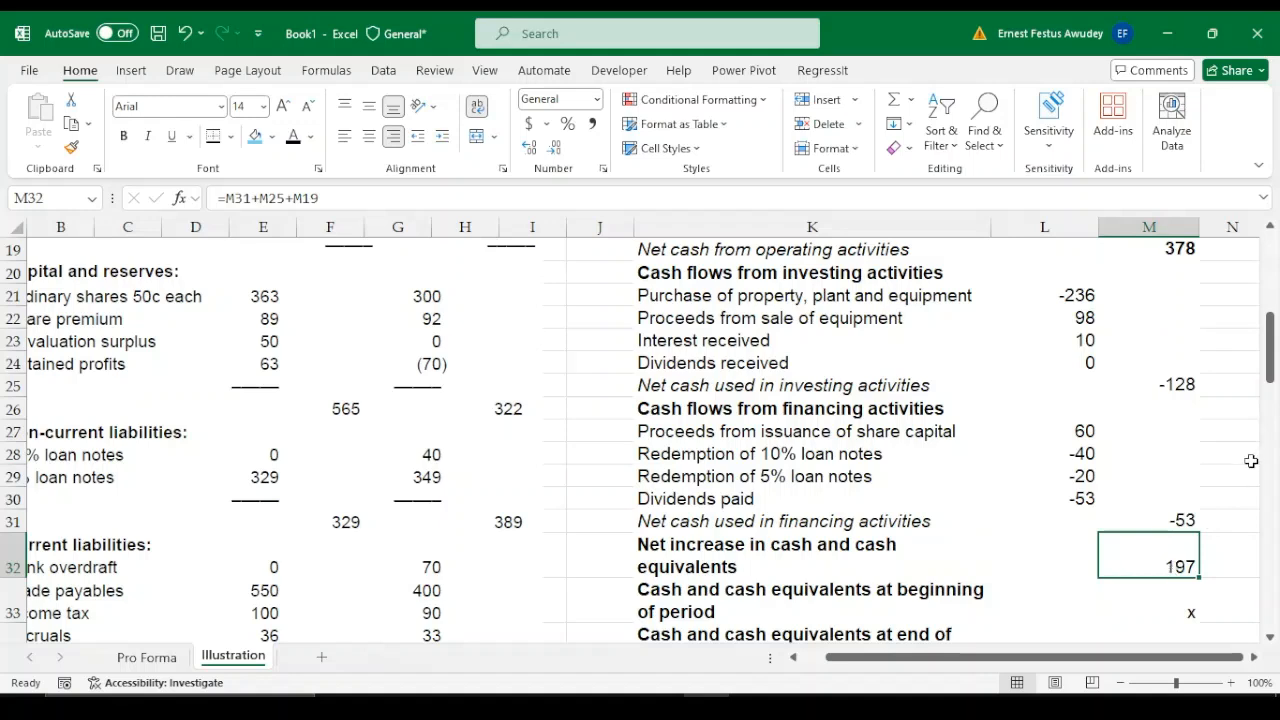
# Enter =-70+5 in M33 for cash and cash equivalents at beginning of period, using the opening bank overdraft and cash in hand
pyautogui.moveTo(1273, 370); pyautogui.dragTo(1272, 409)
pyautogui.click(1172, 397)
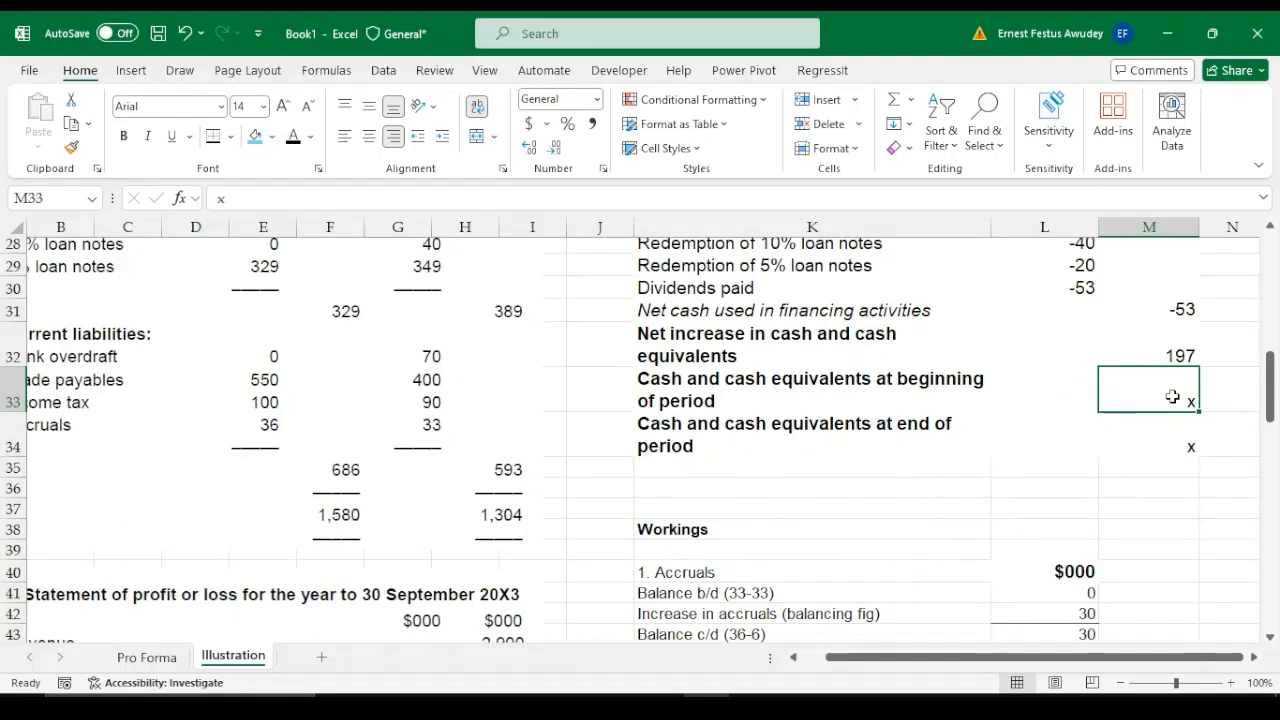
pyautogui.write('=')
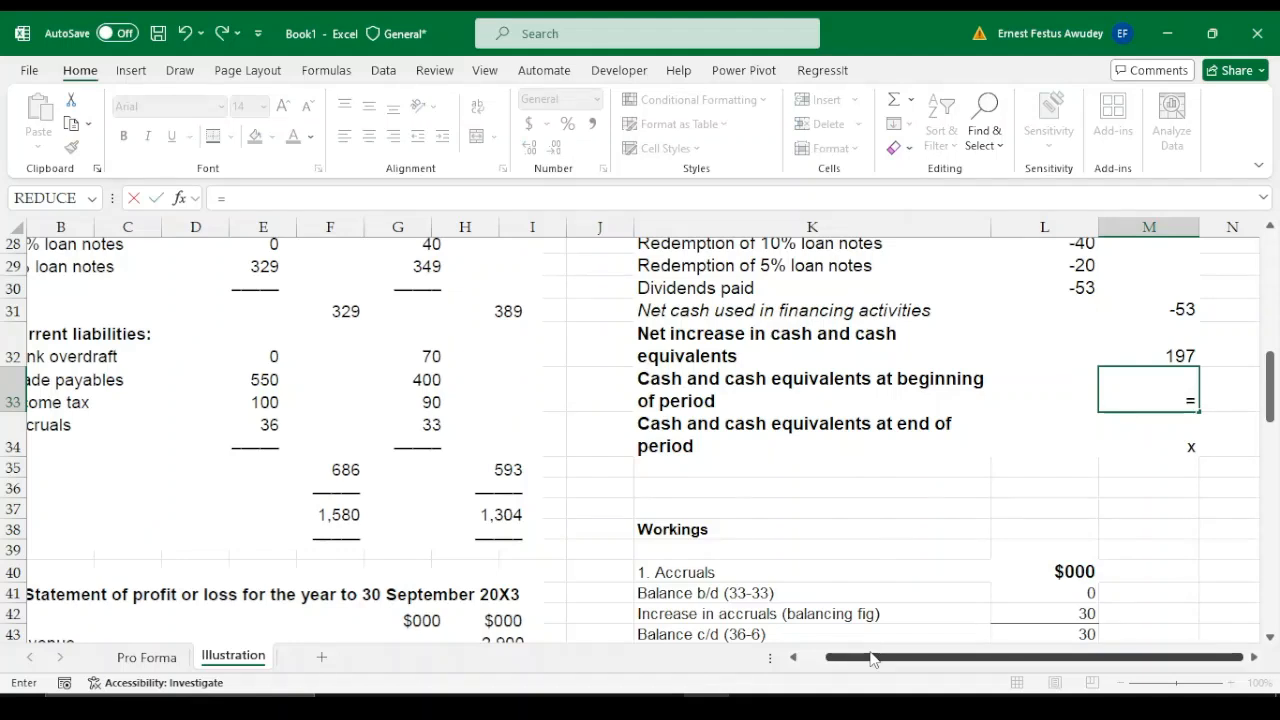
pyautogui.moveTo(872, 659); pyautogui.dragTo(846, 659)
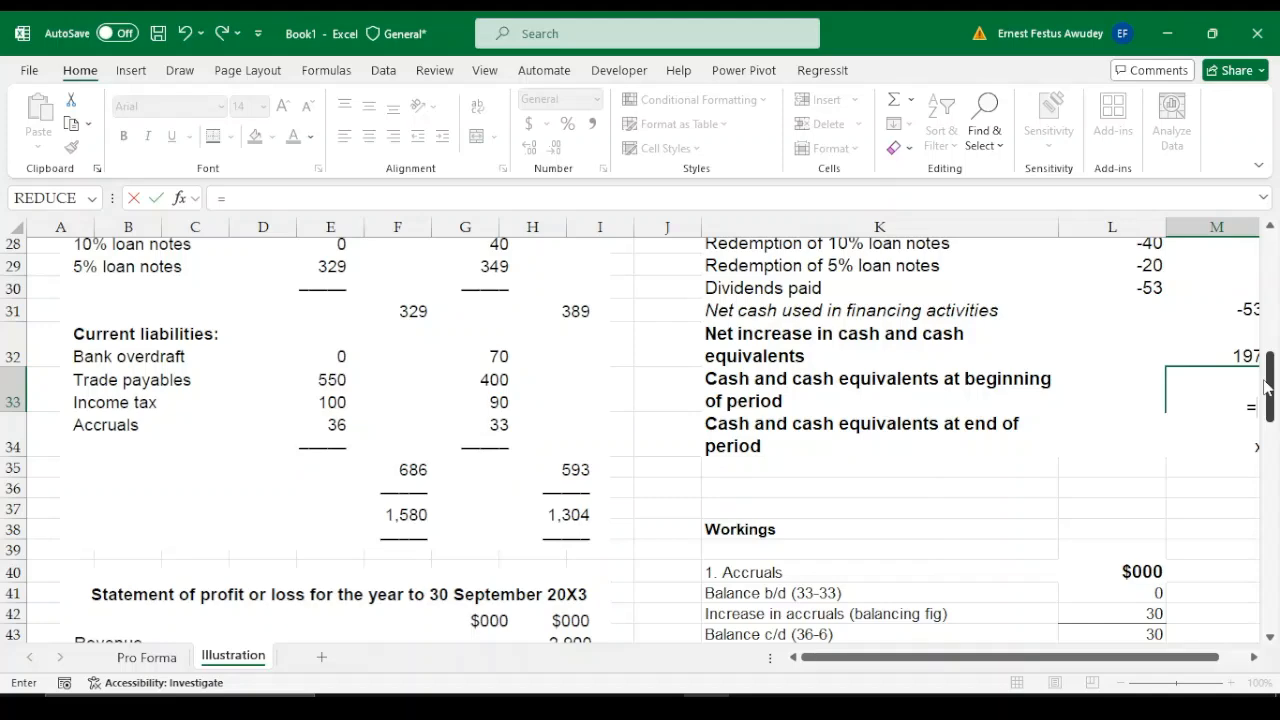
pyautogui.moveTo(1266, 388); pyautogui.dragTo(1270, 318)
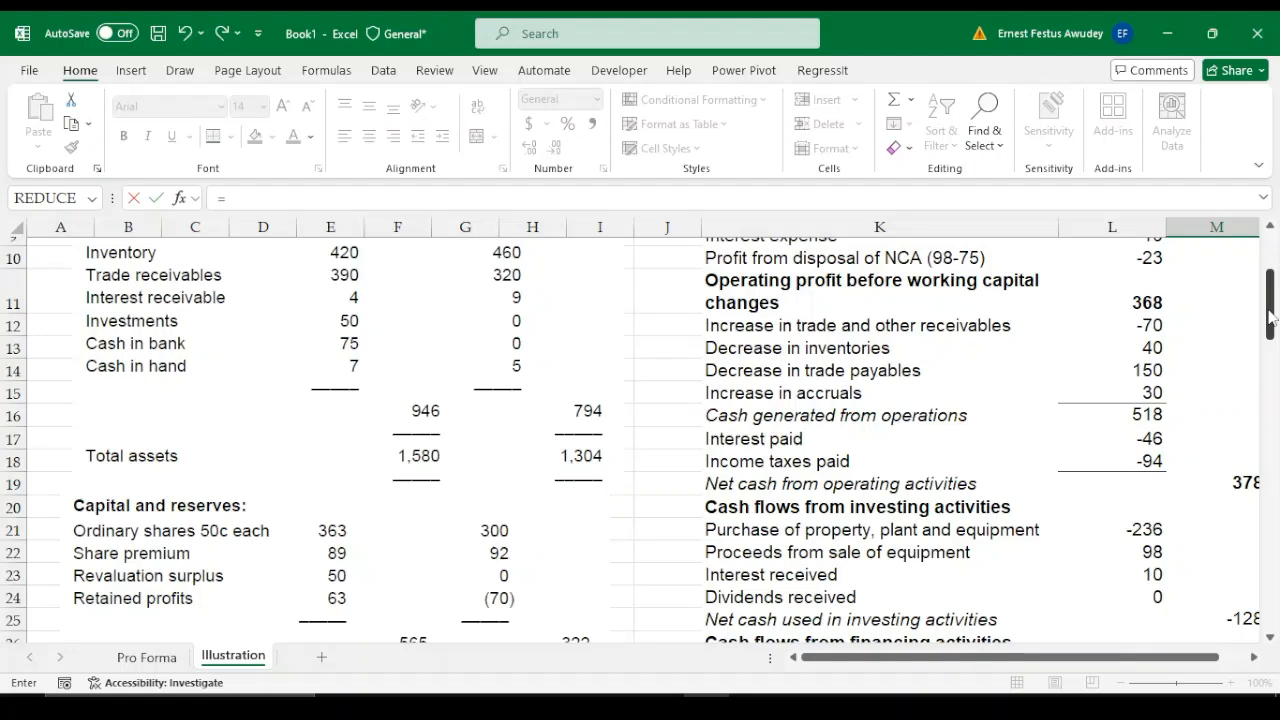
pyautogui.moveTo(1270, 318); pyautogui.dragTo(1270, 312)
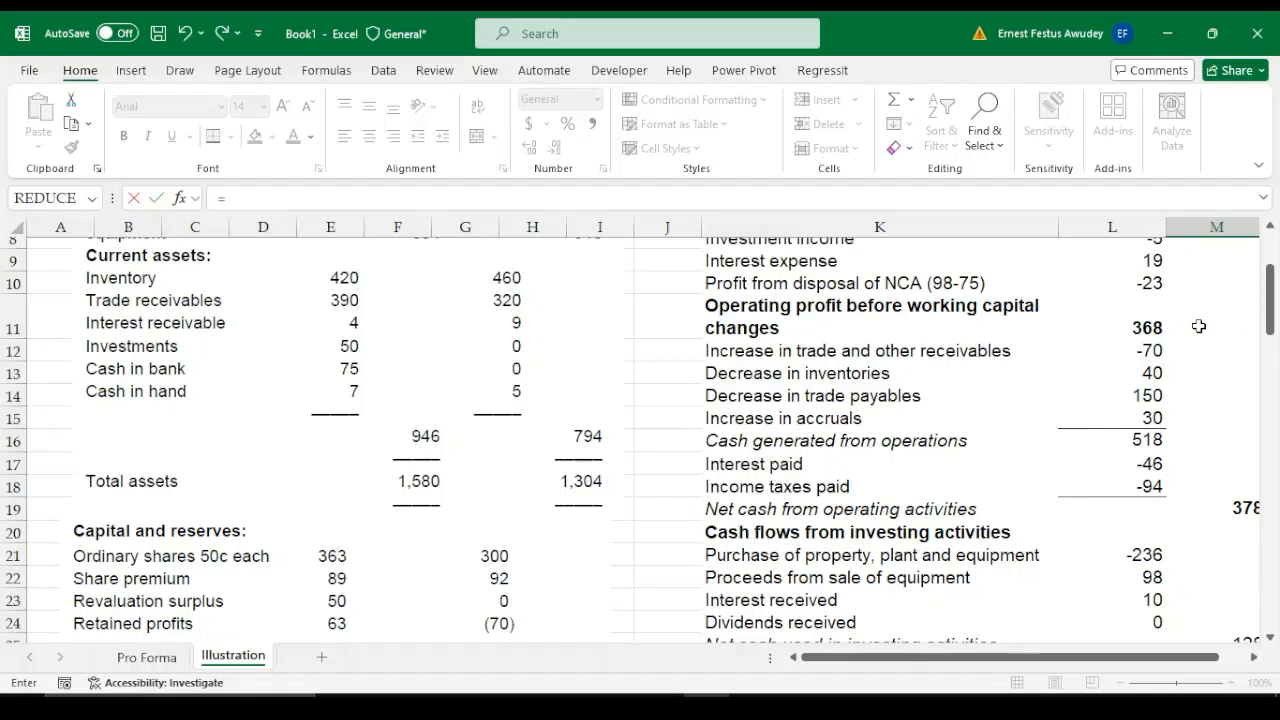
pyautogui.click(1275, 345)
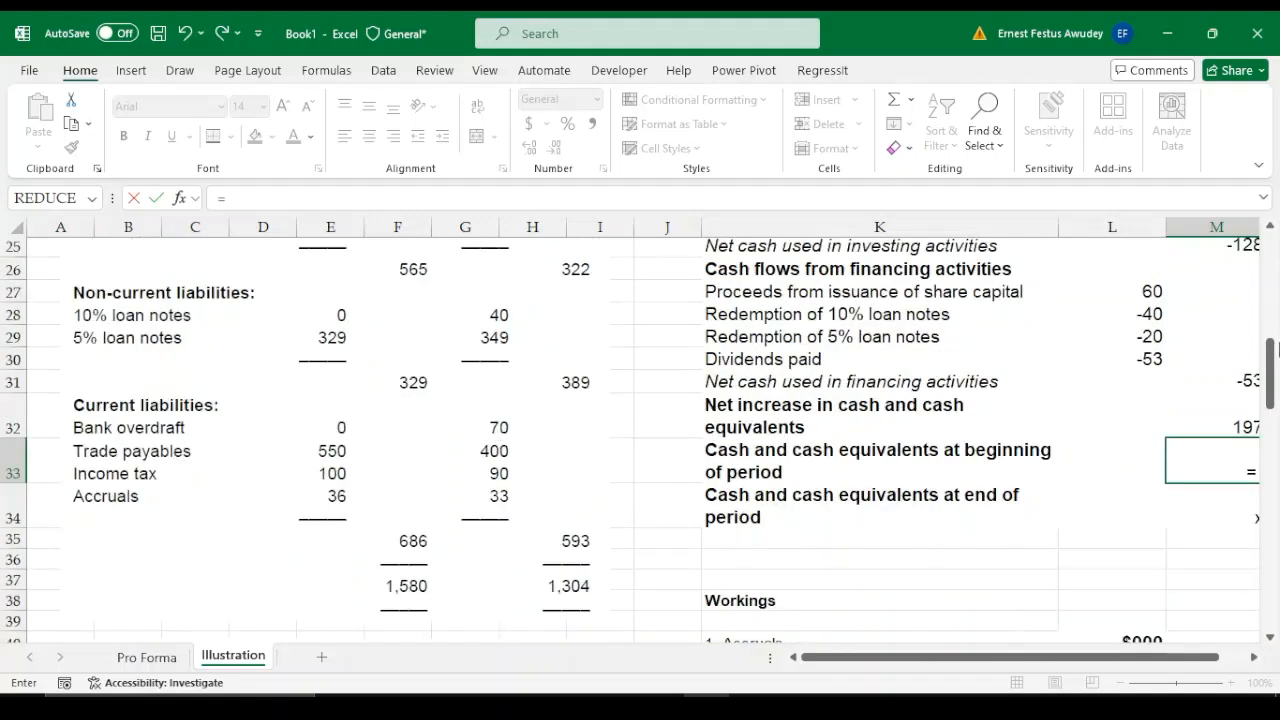
pyautogui.moveTo(1068, 662); pyautogui.dragTo(1128, 662)
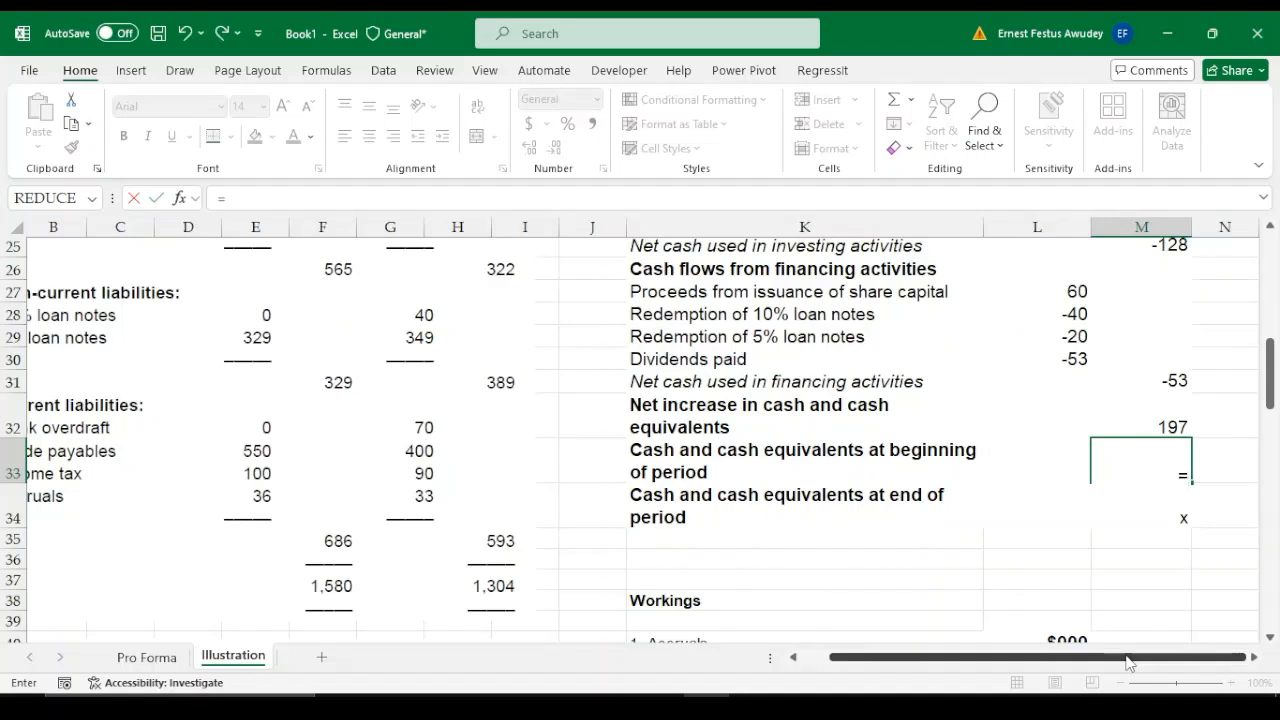
pyautogui.write('-70+')
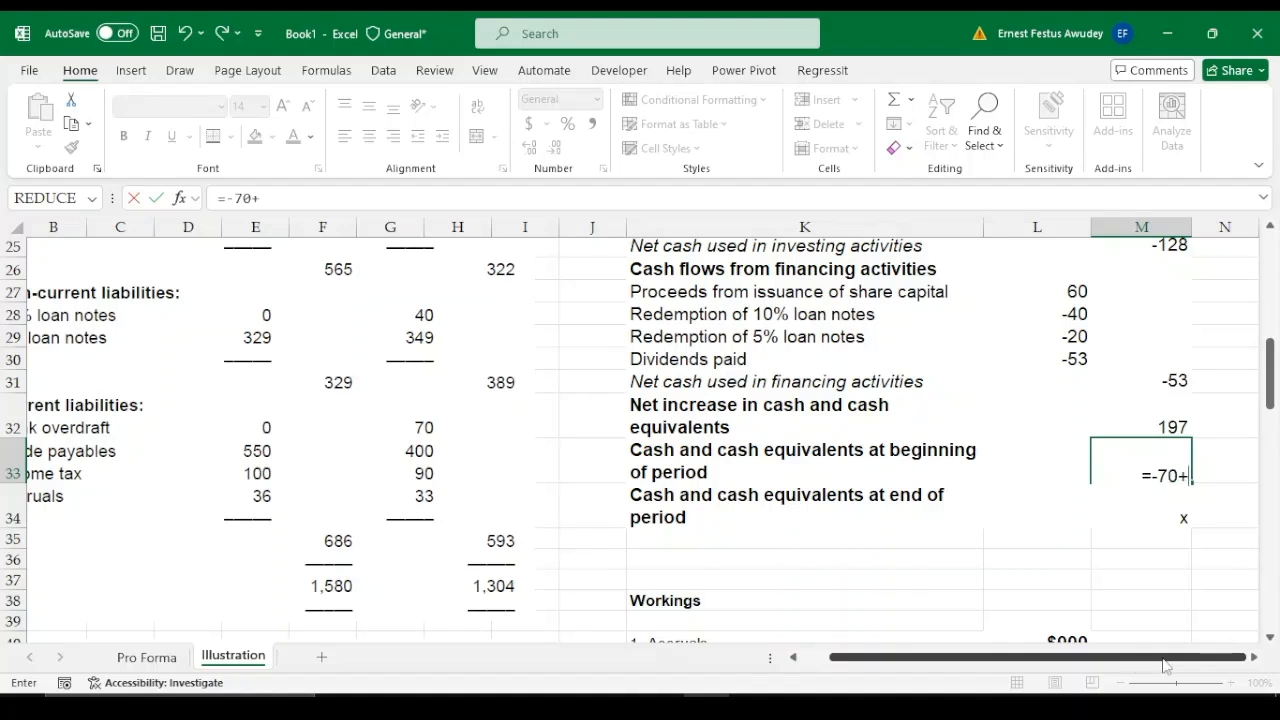
pyautogui.write('5')
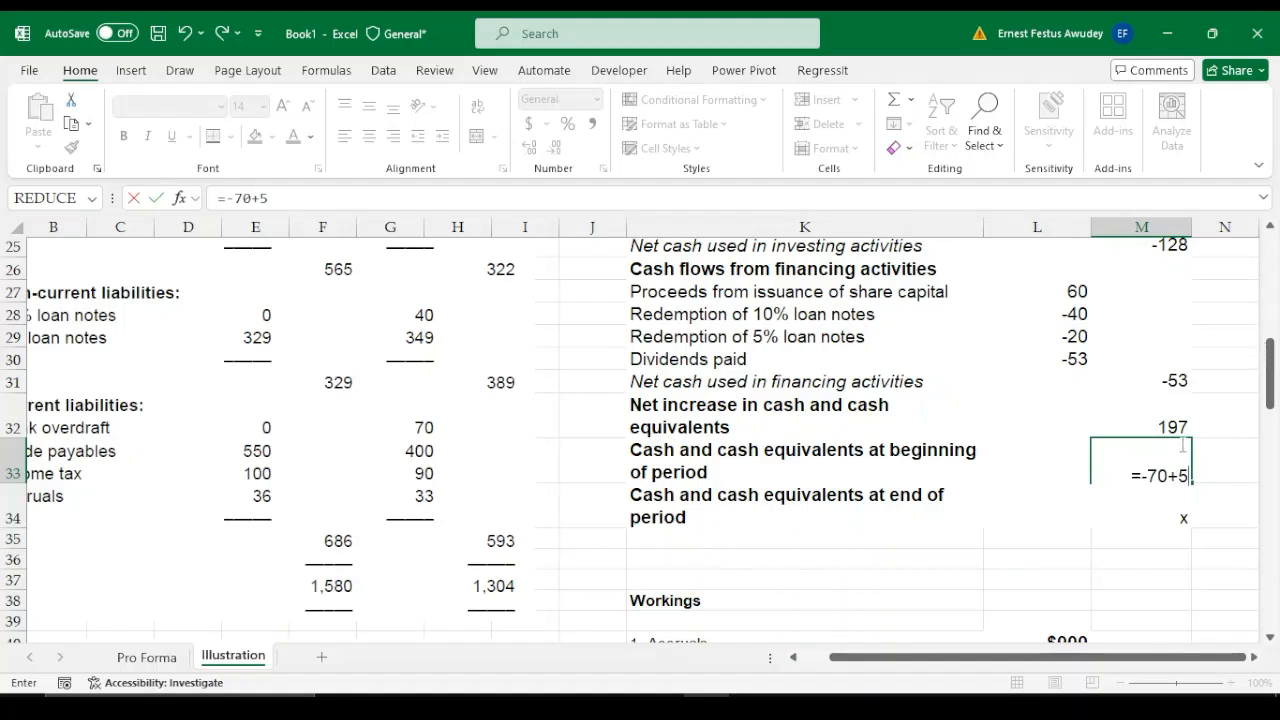
pyautogui.press('Return')
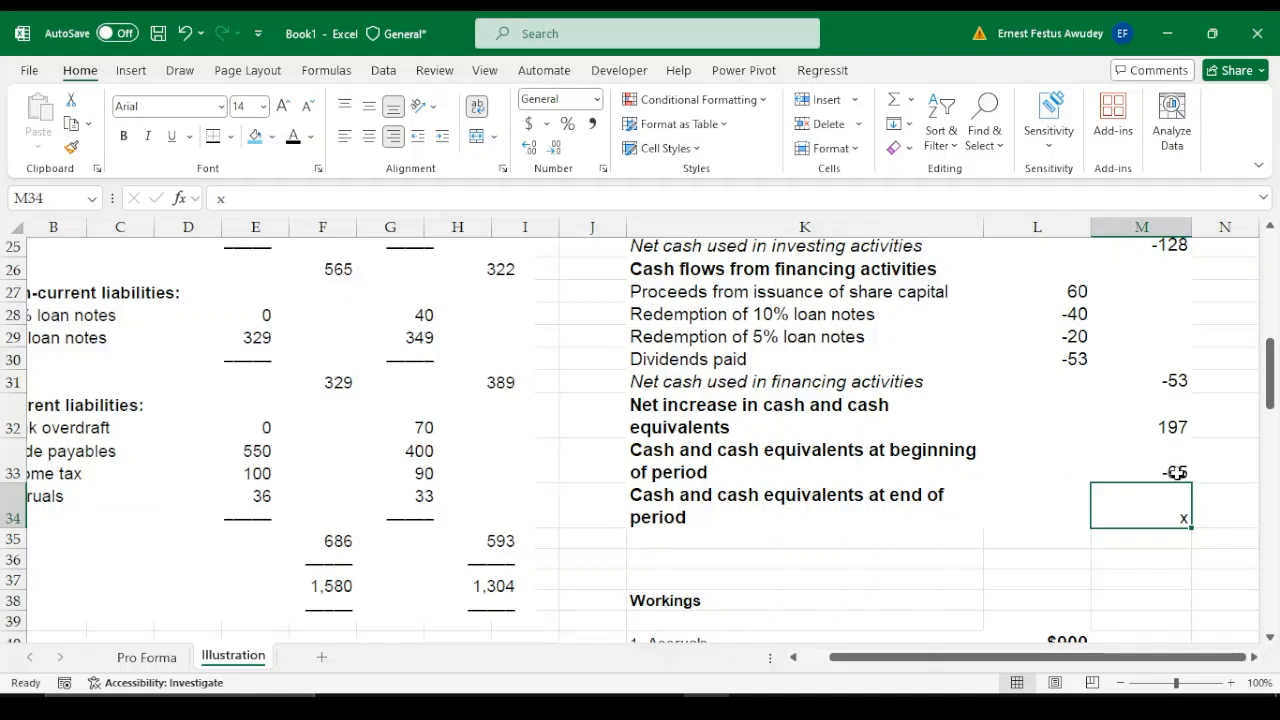
pyautogui.click(1176, 472)
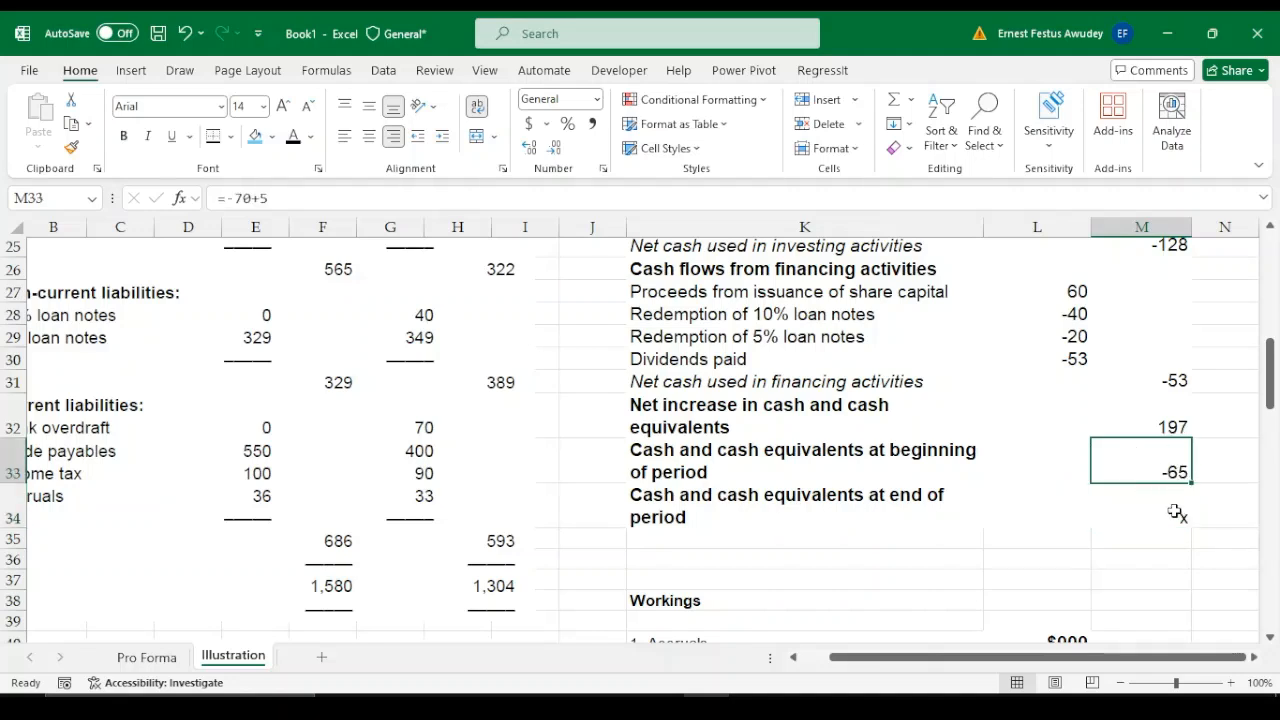
# Calculate cash and cash equivalents at end of period in M34 with =M32+M33 and give the cell a top and double bottom border
pyautogui.click(1178, 519)
pyautogui.write('=')
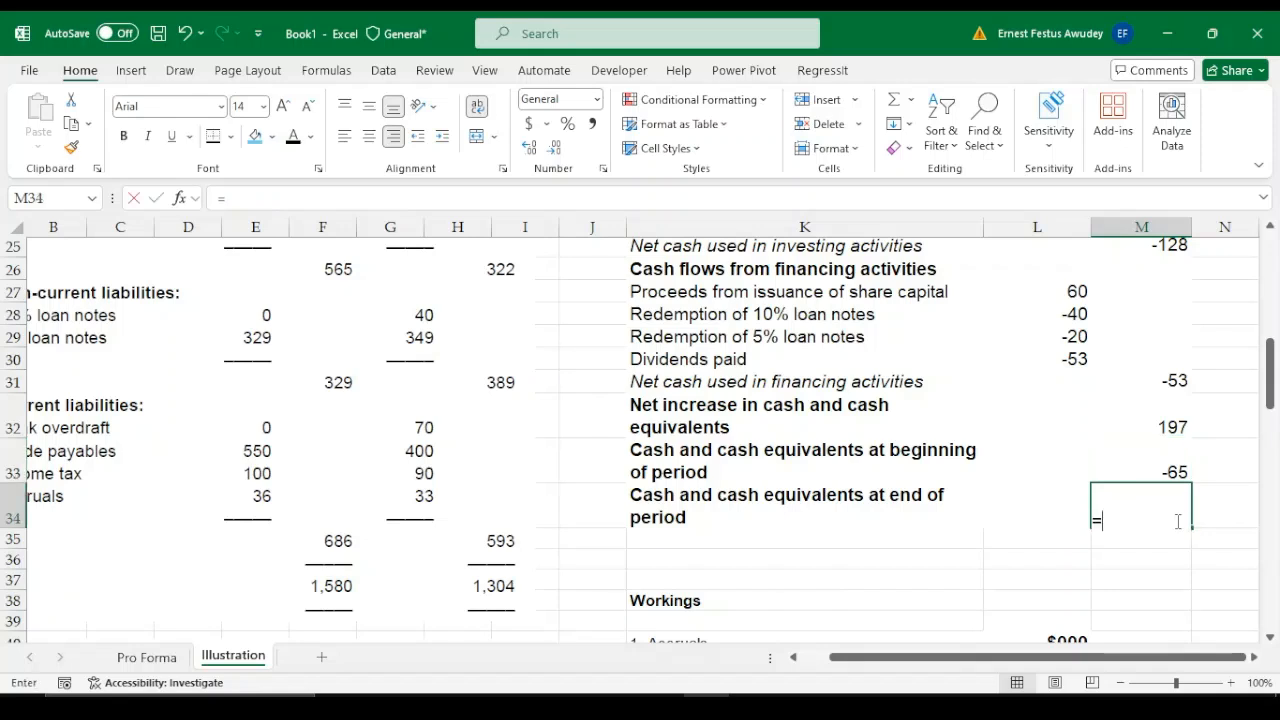
pyautogui.press('Up')
pyautogui.press('Up')
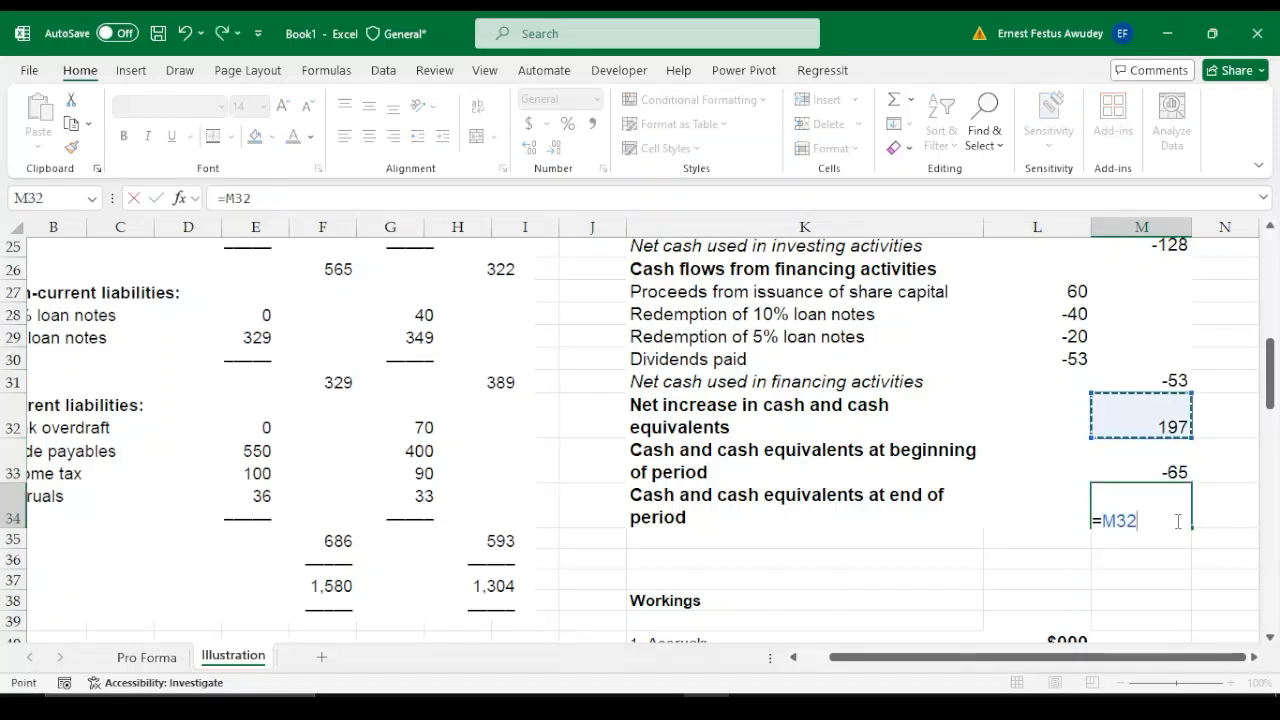
pyautogui.write('+')
pyautogui.press('Up')
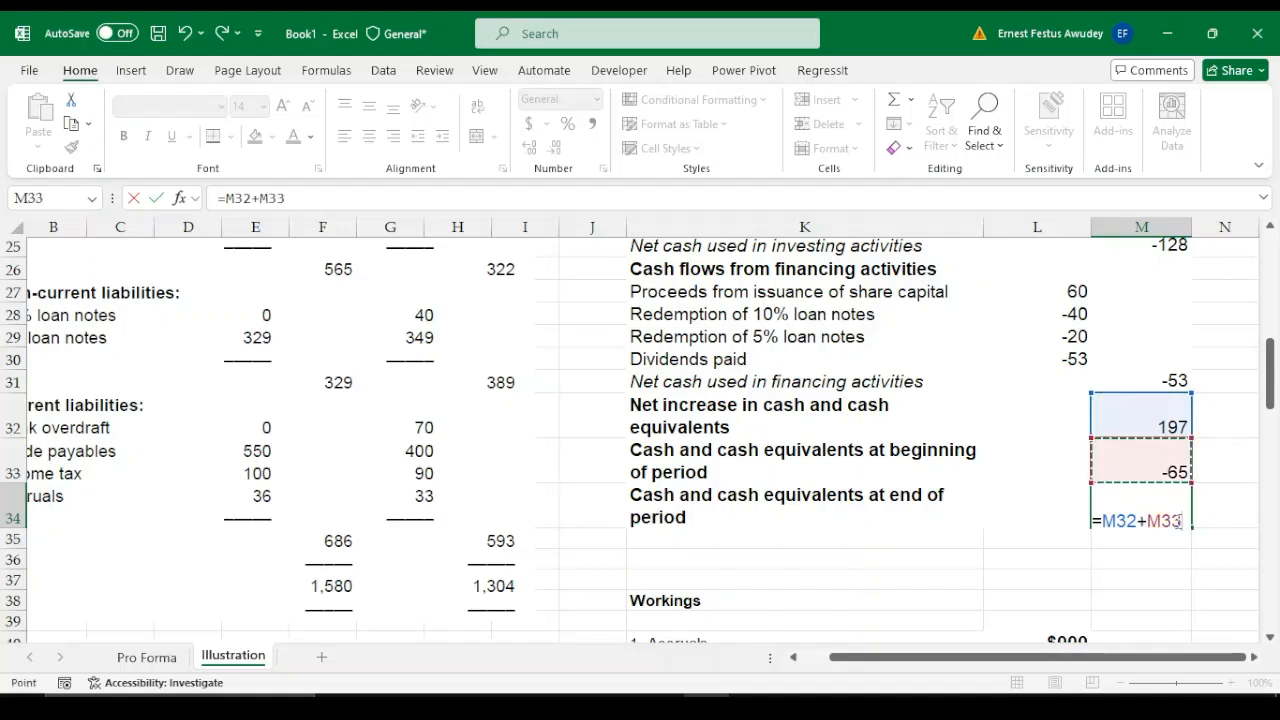
pyautogui.press('Return')
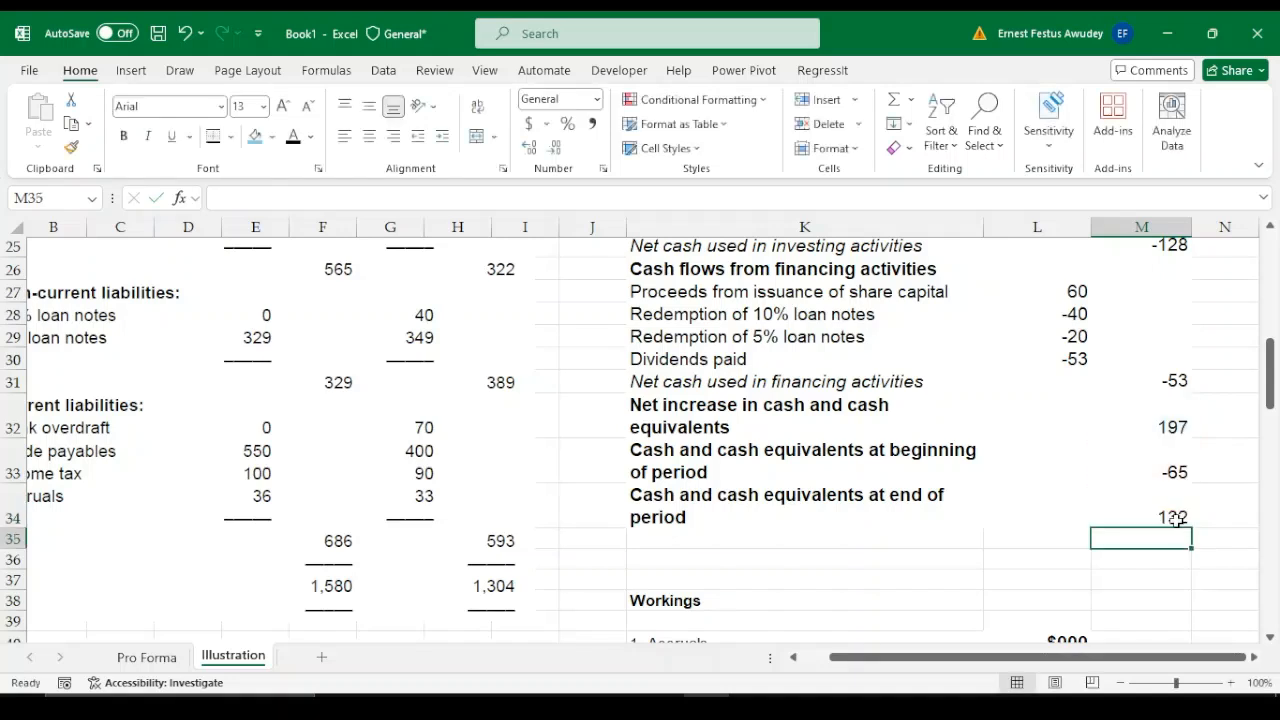
pyautogui.press('Up')
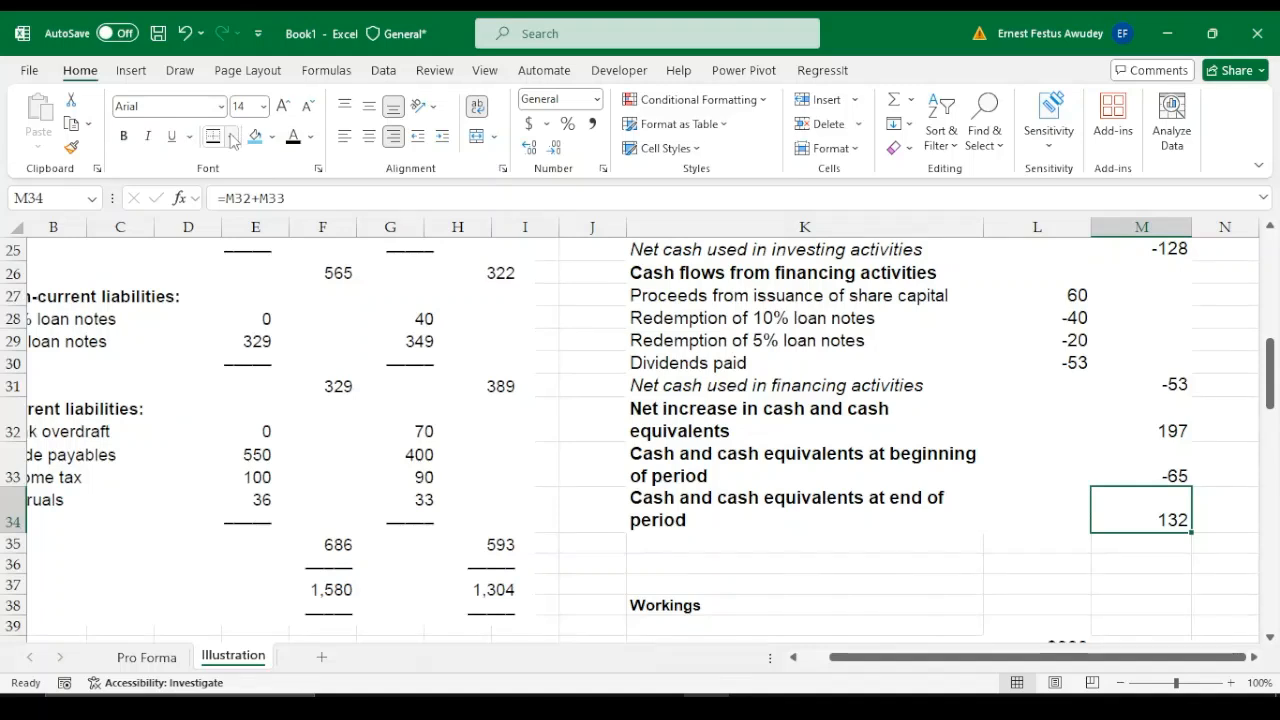
pyautogui.click(1226, 564)
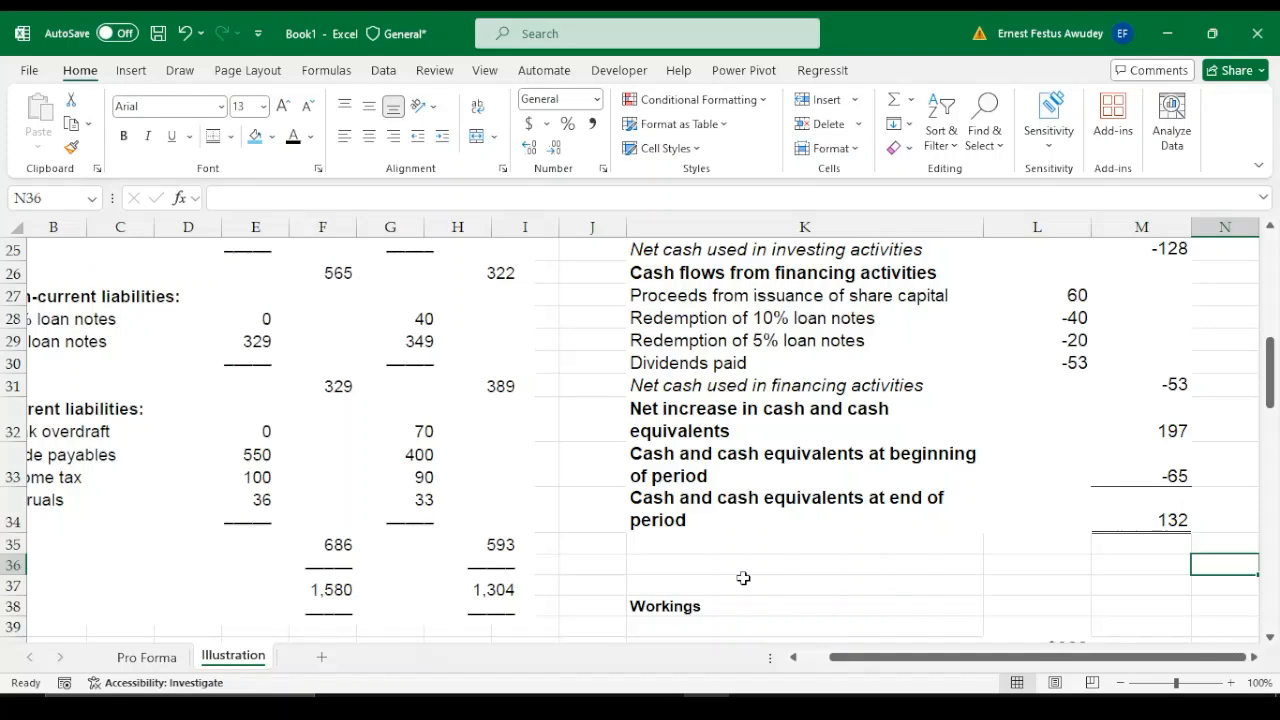
# Check the closing cash and cash equivalents in M34 against the year-end bank overdraft, investments, cash in bank and cash in hand
pyautogui.moveTo(1270, 375)
pyautogui.mouseDown()
pyautogui.moveTo(1272, 510)
pyautogui.moveTo(1272, 395)
pyautogui.mouseUp()
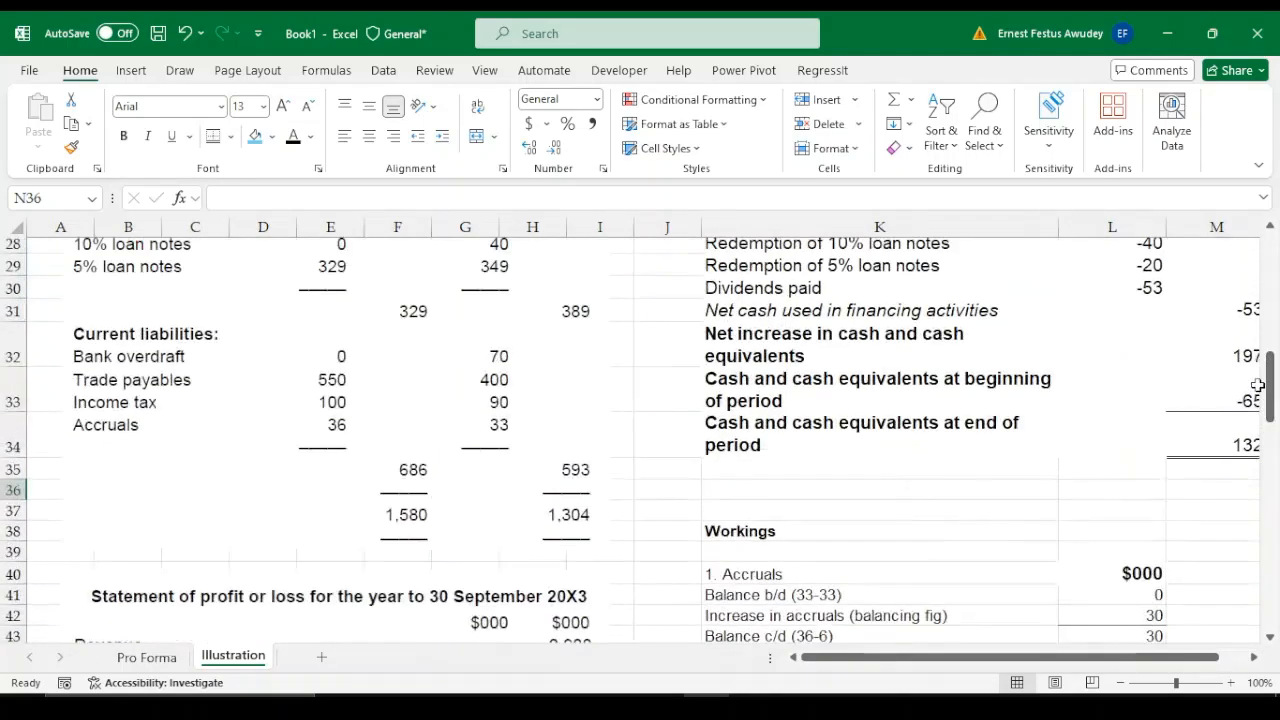
pyautogui.click(1207, 451)
pyautogui.press('Right')
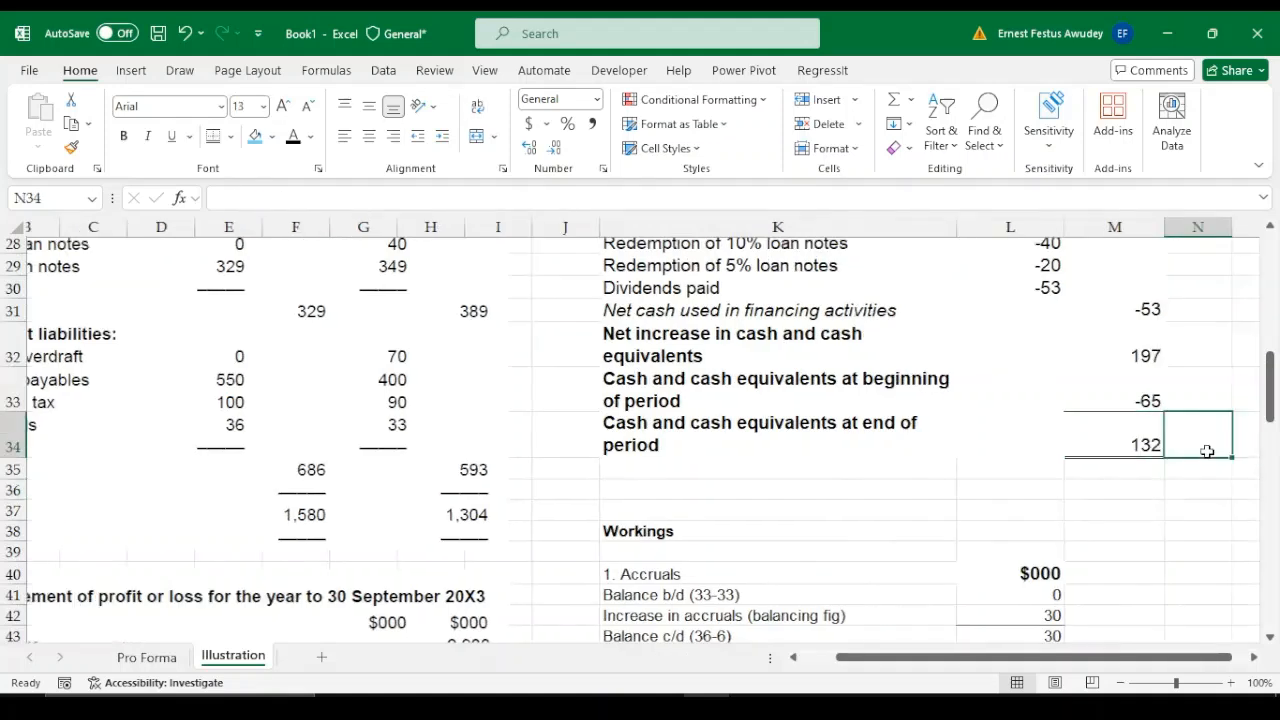
pyautogui.click(1077, 486)
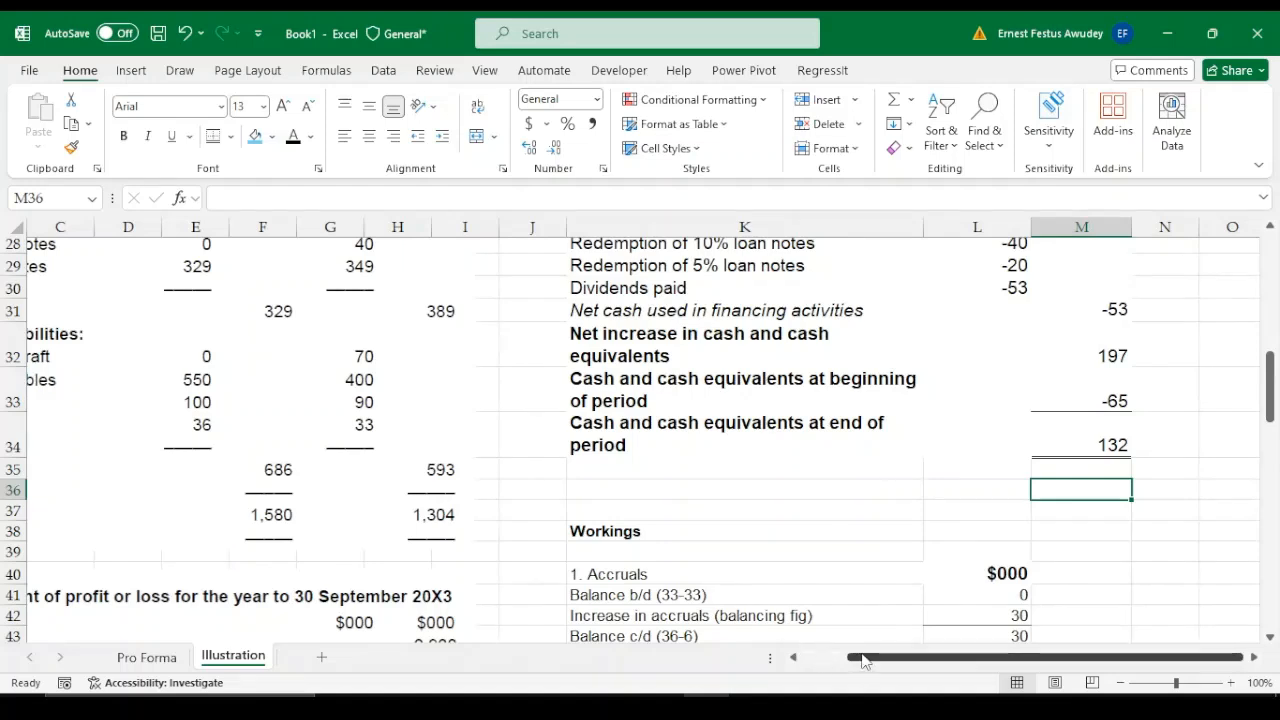
pyautogui.moveTo(862, 658); pyautogui.dragTo(790, 658)
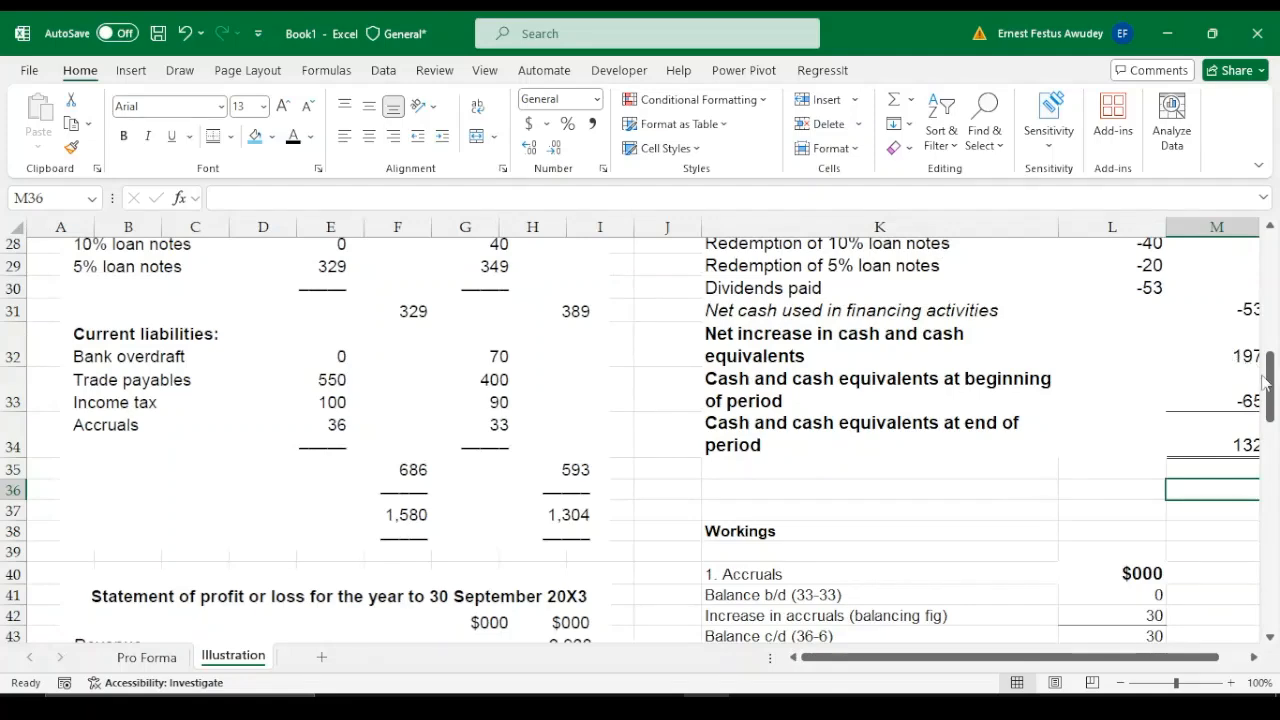
pyautogui.moveTo(1271, 380); pyautogui.dragTo(1268, 308)
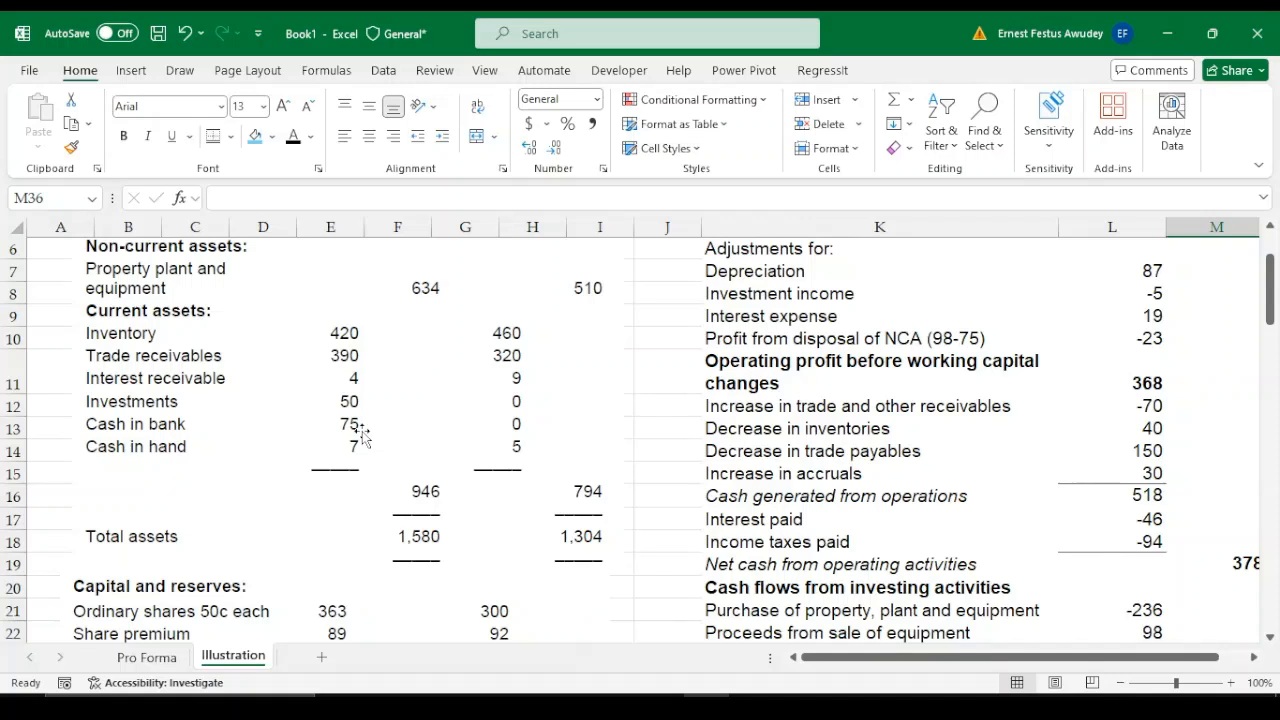
pyautogui.click(640, 422)
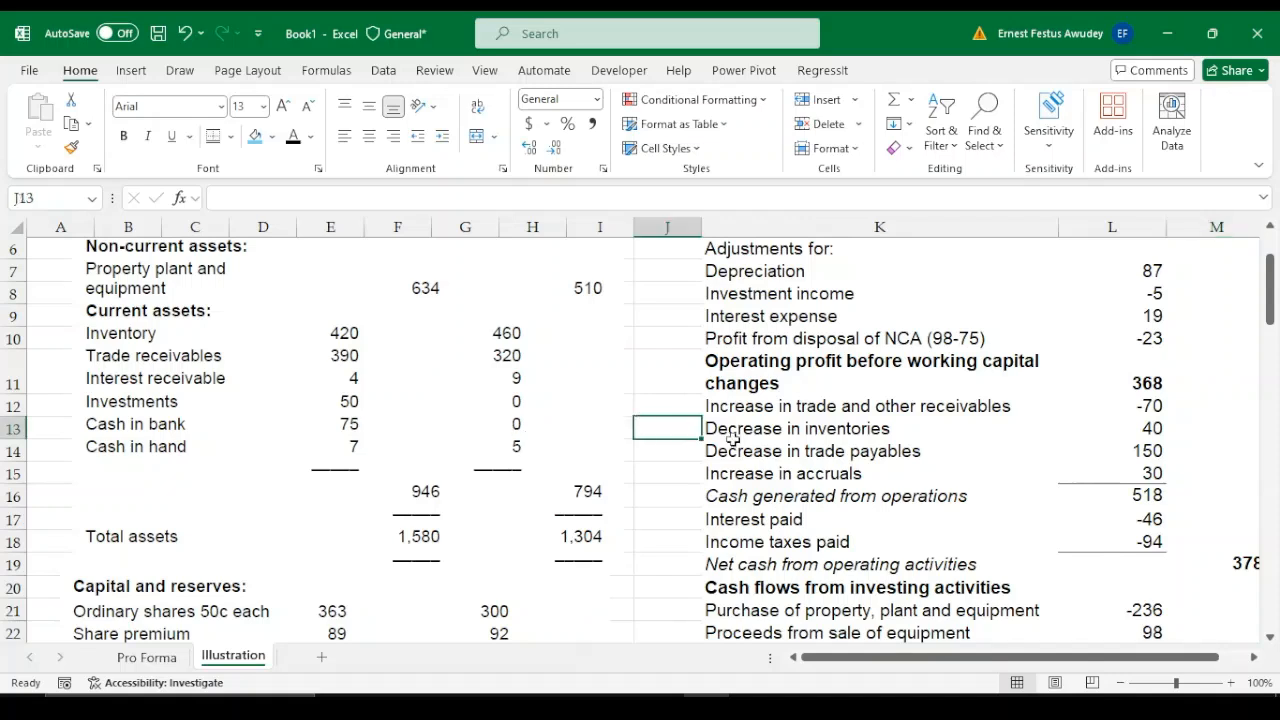
pyautogui.moveTo(1135, 663); pyautogui.dragTo(1163, 663)
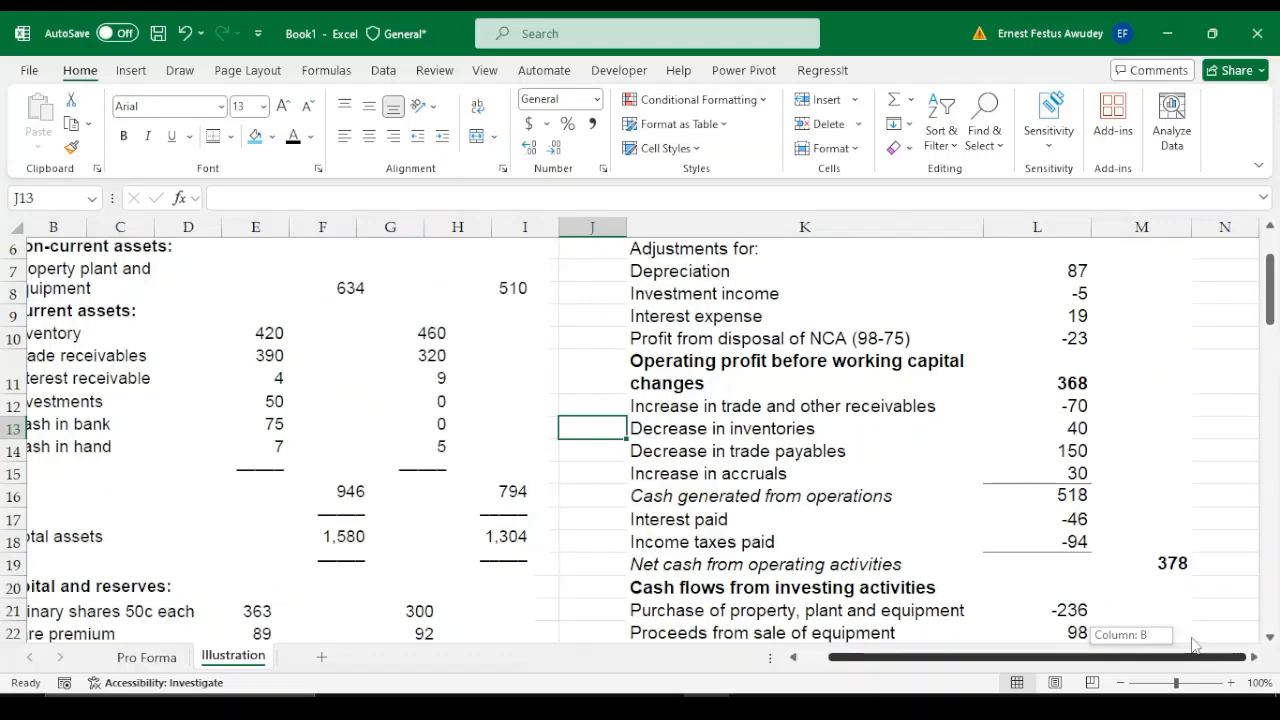
# Review Hollywood's statement of cash flows beside its statement of financial position, from operating activities down to closing cash and cash equivalents
pyautogui.moveTo(1273, 316); pyautogui.dragTo(1274, 488)
pyautogui.click(995, 494)
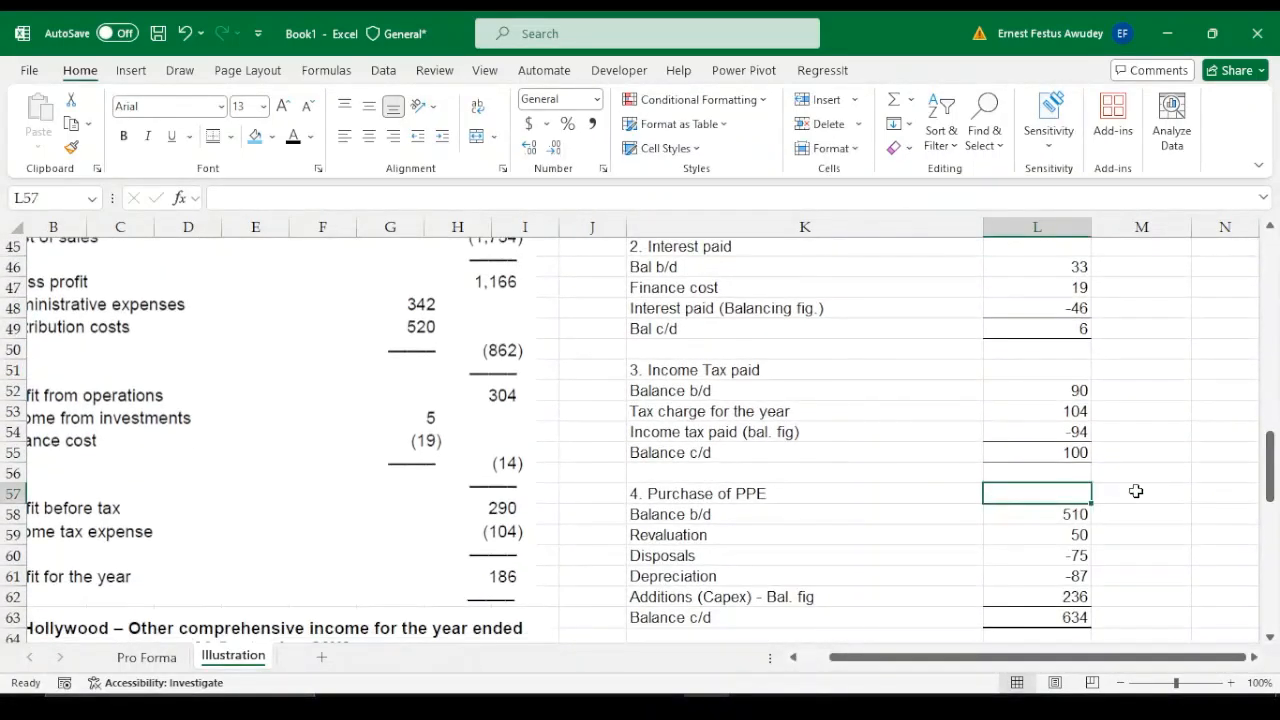
pyautogui.moveTo(1273, 455); pyautogui.dragTo(1274, 256)
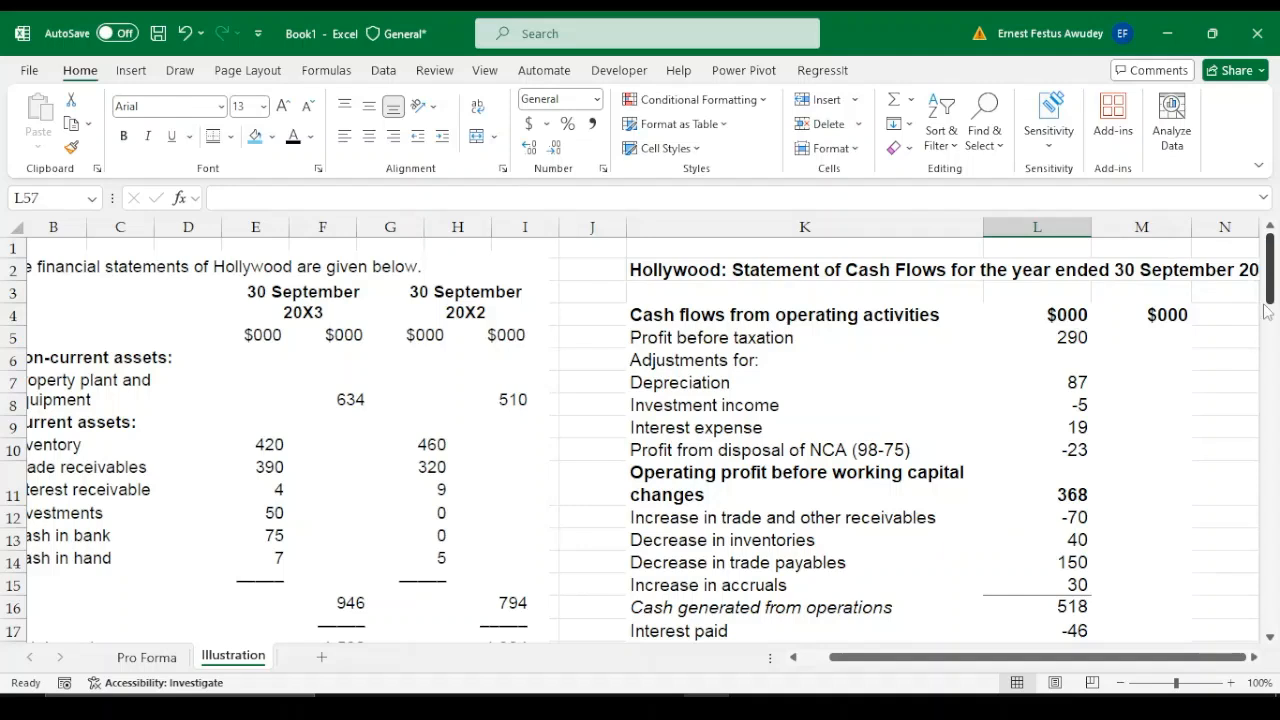
pyautogui.moveTo(925, 658); pyautogui.dragTo(885, 668)
pyautogui.click(668, 513)
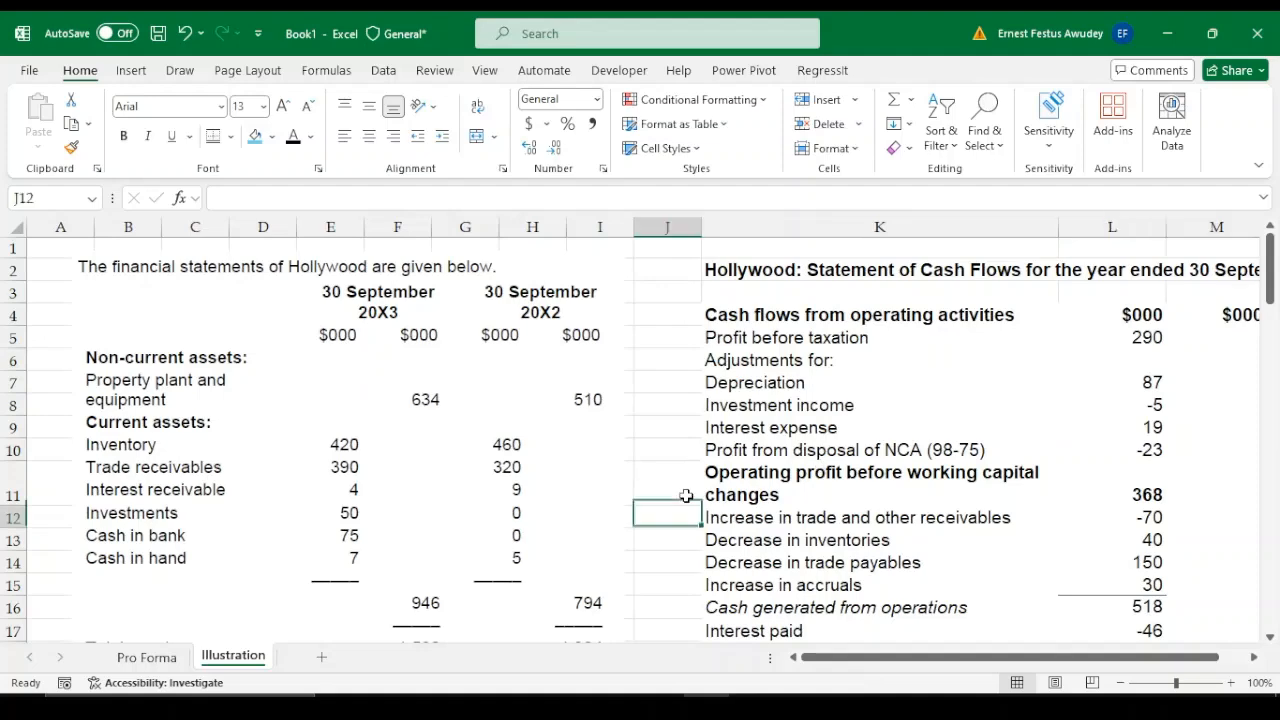
pyautogui.press('Down')
pyautogui.press('Down')
pyautogui.press('Down')
pyautogui.press('Down')
pyautogui.press('Down')
pyautogui.press('Down')
pyautogui.press('Down')
pyautogui.press('Down')
pyautogui.press('Down')
pyautogui.press('Down')
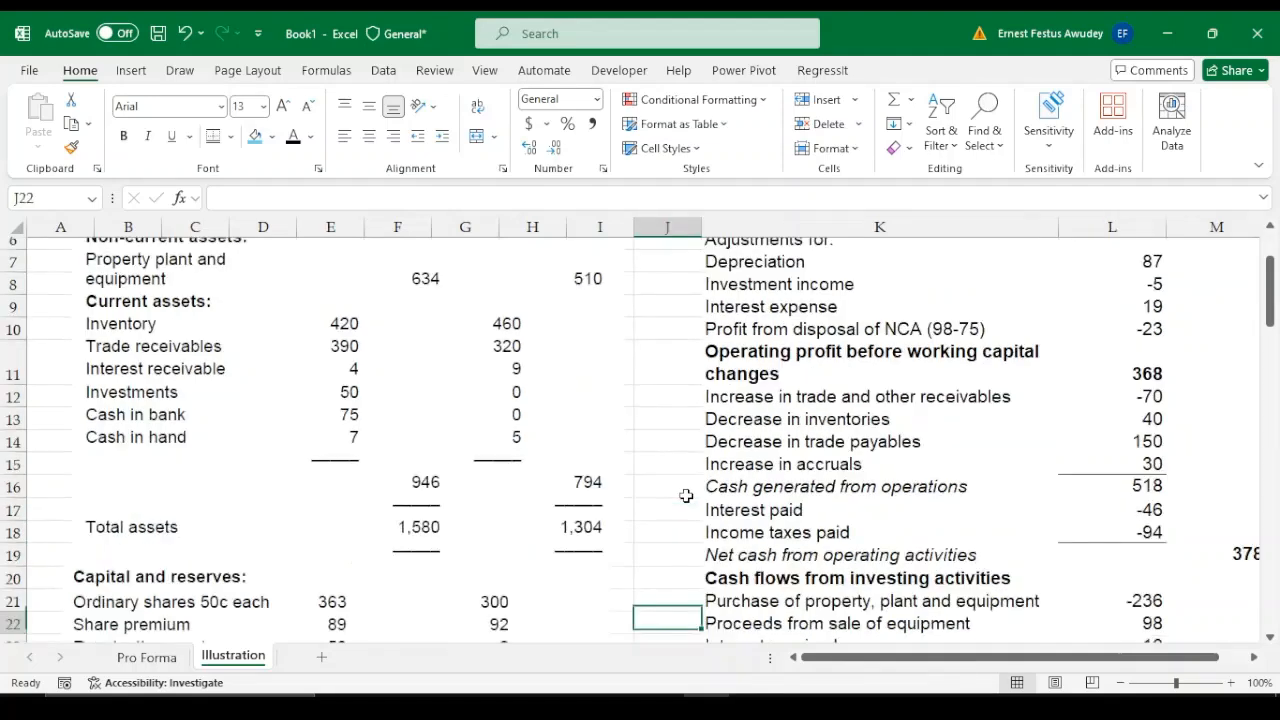
pyautogui.press('Down')
pyautogui.press('Down')
pyautogui.press('Down')
pyautogui.press('Down')
pyautogui.press('Down')
pyautogui.press('Down')
pyautogui.press('Down')
pyautogui.press('Down')
pyautogui.press('Down')
pyautogui.press('Down')
pyautogui.press('Down')
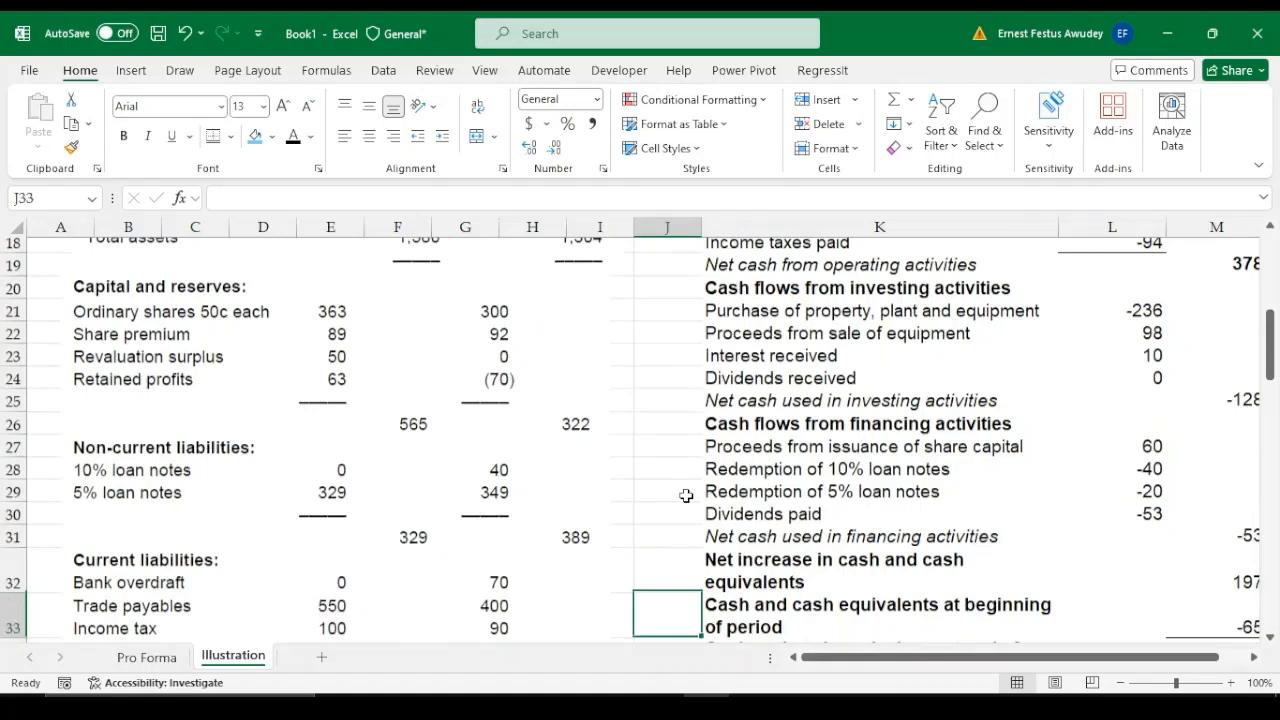
pyautogui.press('Down')
pyautogui.press('Down')
pyautogui.press('Down')
# Review the workings for accruals, interest paid, income tax, PPE purchases and interest received beside the profit or loss and other comprehensive income statements
pyautogui.press('Down')
pyautogui.press('Down')
pyautogui.press('Down')
pyautogui.press('Down')
pyautogui.press('Down')
pyautogui.press('Down')
pyautogui.press('Down')
pyautogui.press('Down')
pyautogui.press('Down')
pyautogui.press('Down')
pyautogui.press('Down')
pyautogui.press('Down')
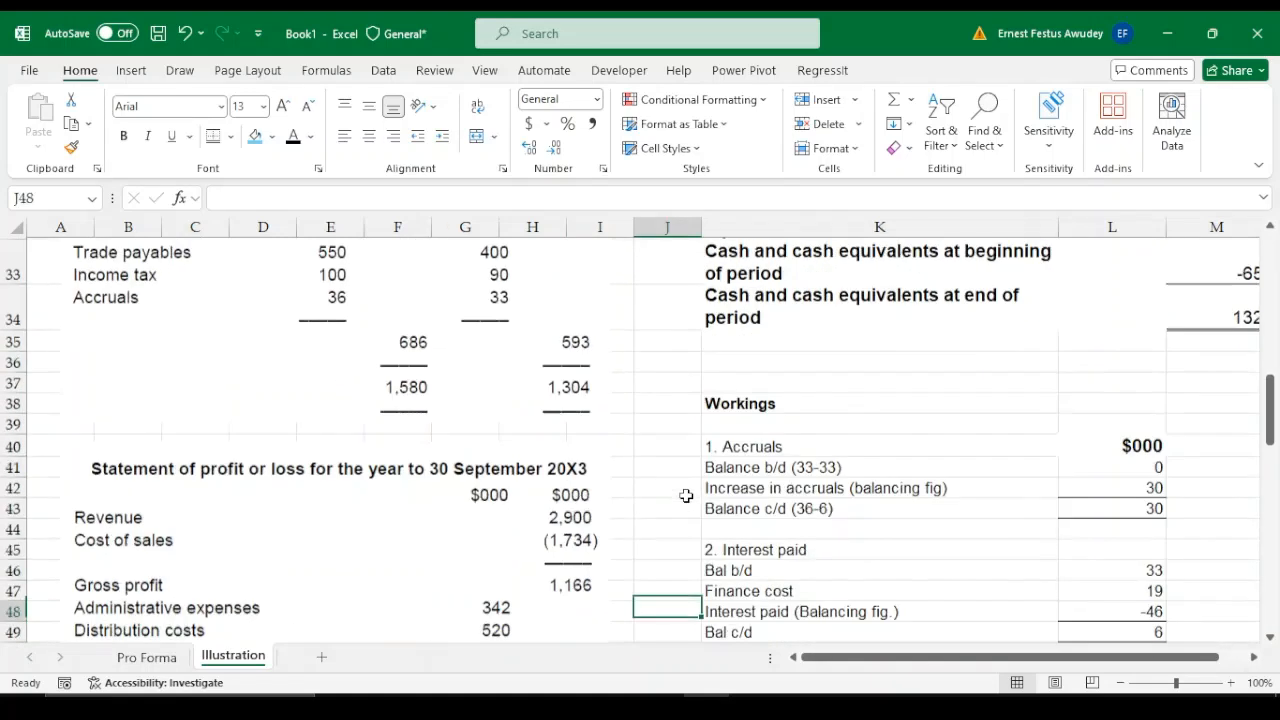
pyautogui.press('Down')
pyautogui.press('Down')
pyautogui.press('Down')
pyautogui.press('Down')
pyautogui.press('Down')
pyautogui.press('Down')
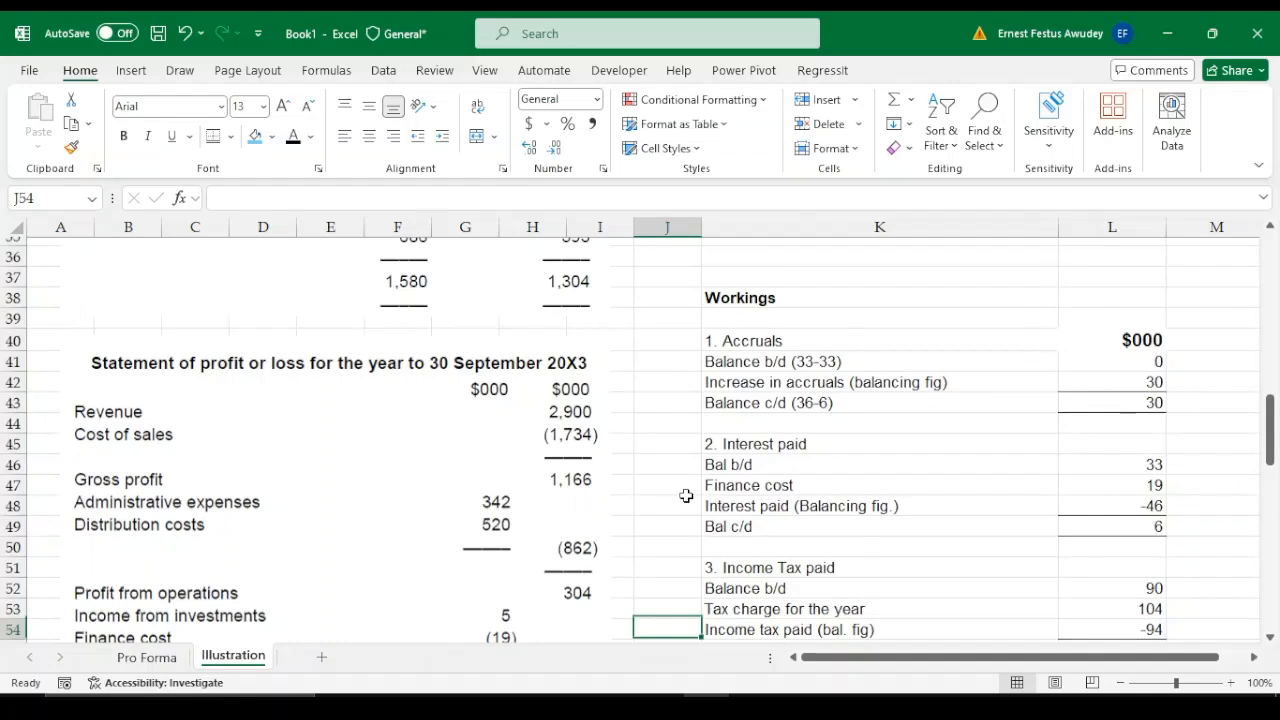
pyautogui.press('Down')
pyautogui.press('Down')
pyautogui.press('Down')
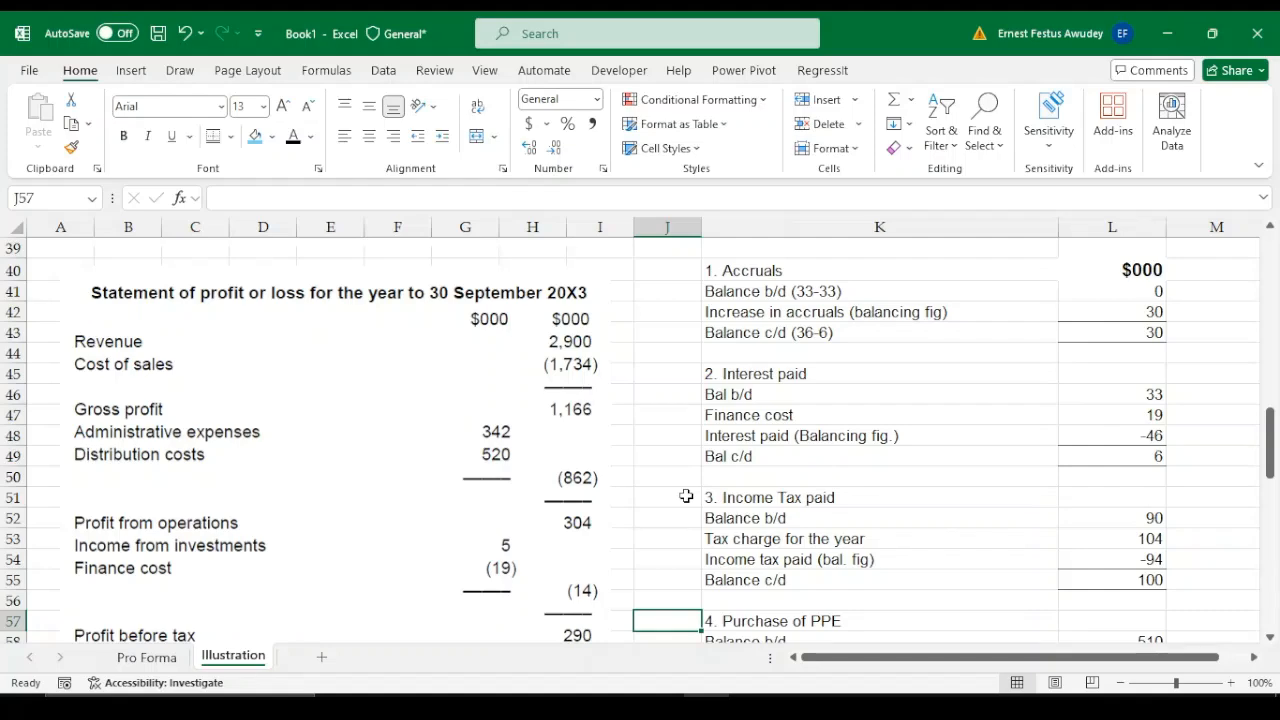
pyautogui.press('Down')
pyautogui.press('Down')
pyautogui.press('Down')
pyautogui.press('Down')
pyautogui.press('Down')
pyautogui.press('Down')
pyautogui.press('Down')
pyautogui.press('Down')
pyautogui.press('Down')
pyautogui.press('Down')
pyautogui.press('Down')
pyautogui.press('Down')
pyautogui.press('Down')
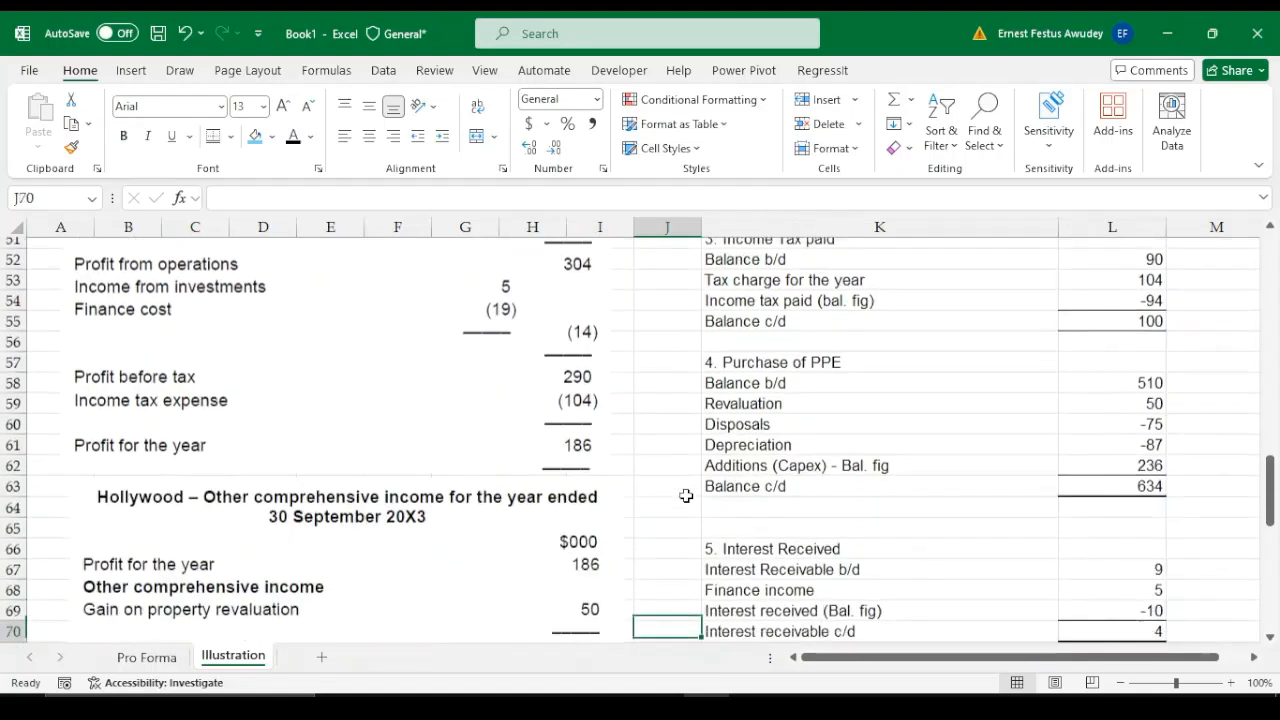
pyautogui.press('Down')
pyautogui.press('Down')
pyautogui.press('Down')
pyautogui.press('Down')
pyautogui.press('Down')
pyautogui.press('Down')
pyautogui.press('Down')
pyautogui.press('Down')
pyautogui.press('Down')
pyautogui.press('Down')
pyautogui.press('Down')
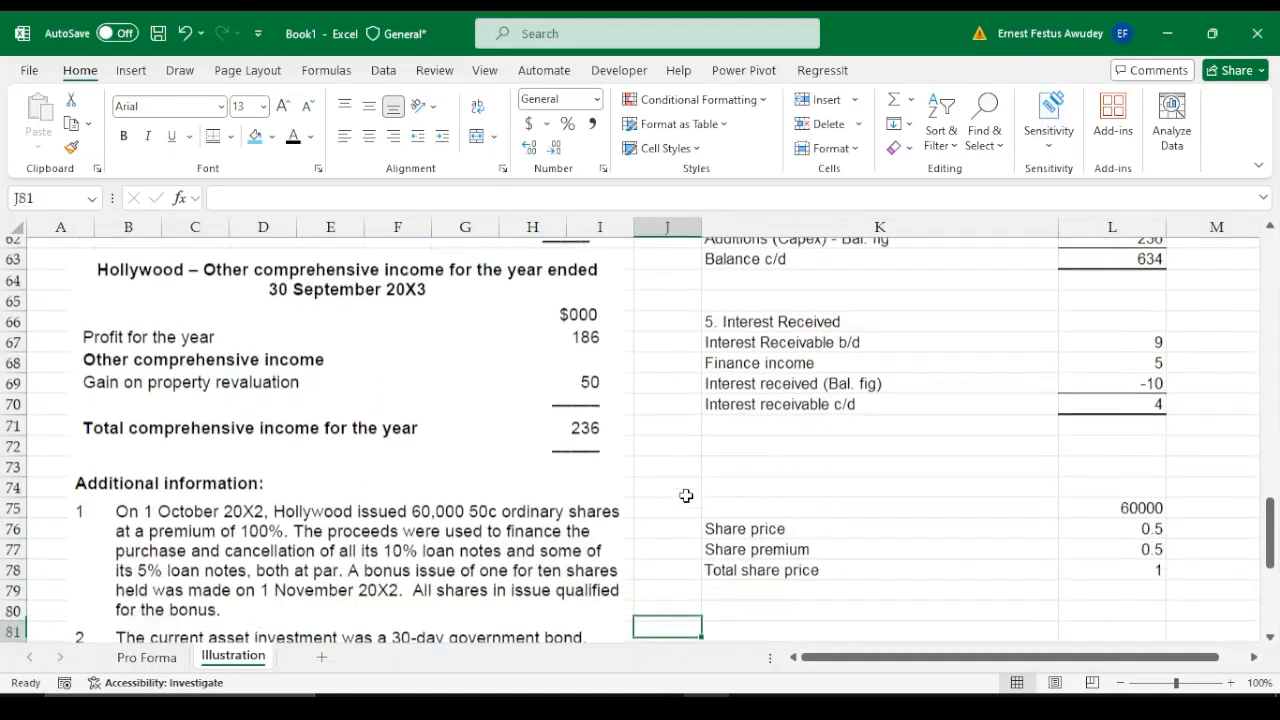
# Read the additional information notes and the closing requirement for a cash flow statement and an analysis of cash and cash equivalents
pyautogui.press('Down')
pyautogui.press('Down')
pyautogui.press('Down')
pyautogui.press('Down')
pyautogui.press('Down')
pyautogui.press('Down')
pyautogui.press('Down')
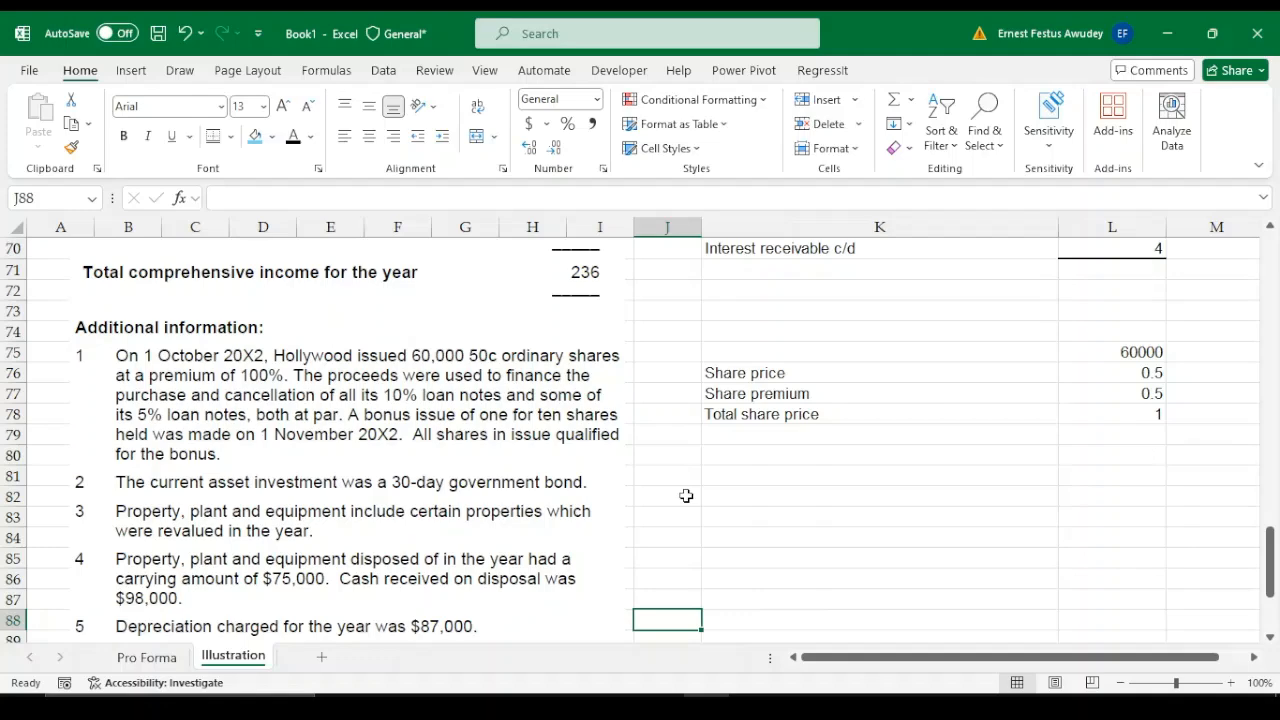
pyautogui.press('Down')
pyautogui.press('Down')
pyautogui.press('Down')
pyautogui.press('Down')
pyautogui.press('Down')
pyautogui.press('Down')
pyautogui.press('Down')
pyautogui.press('Down')
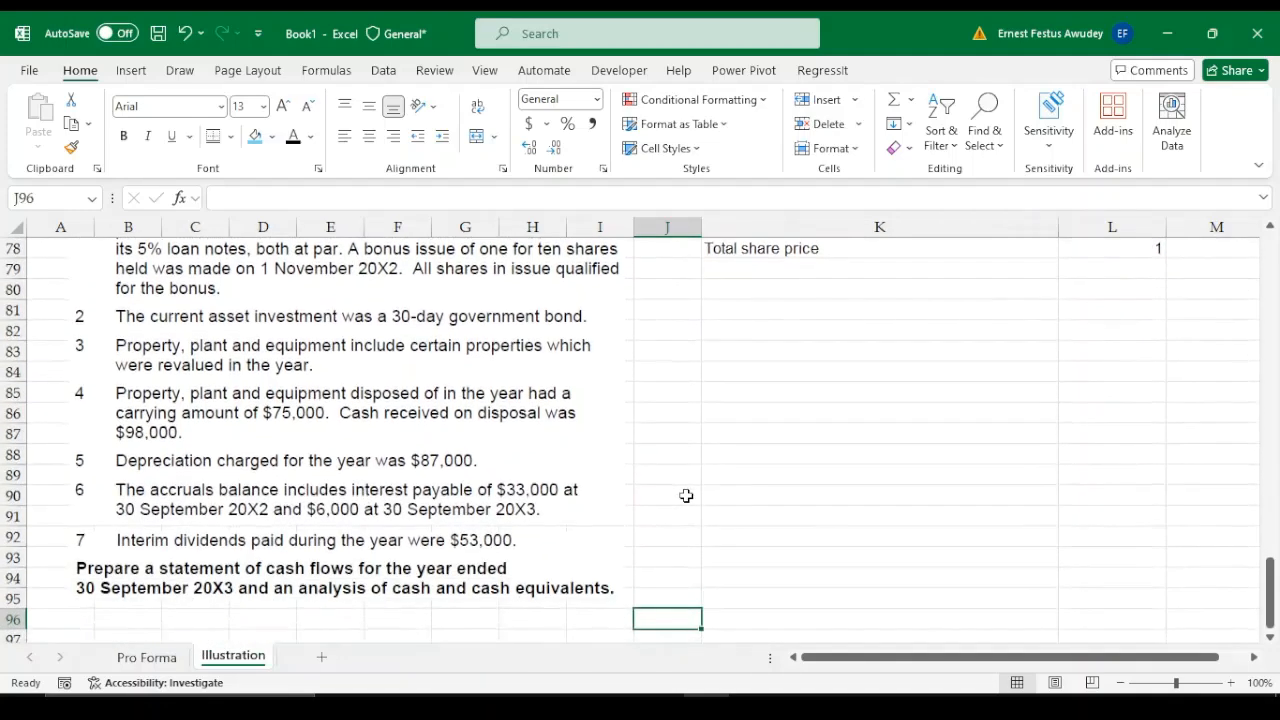